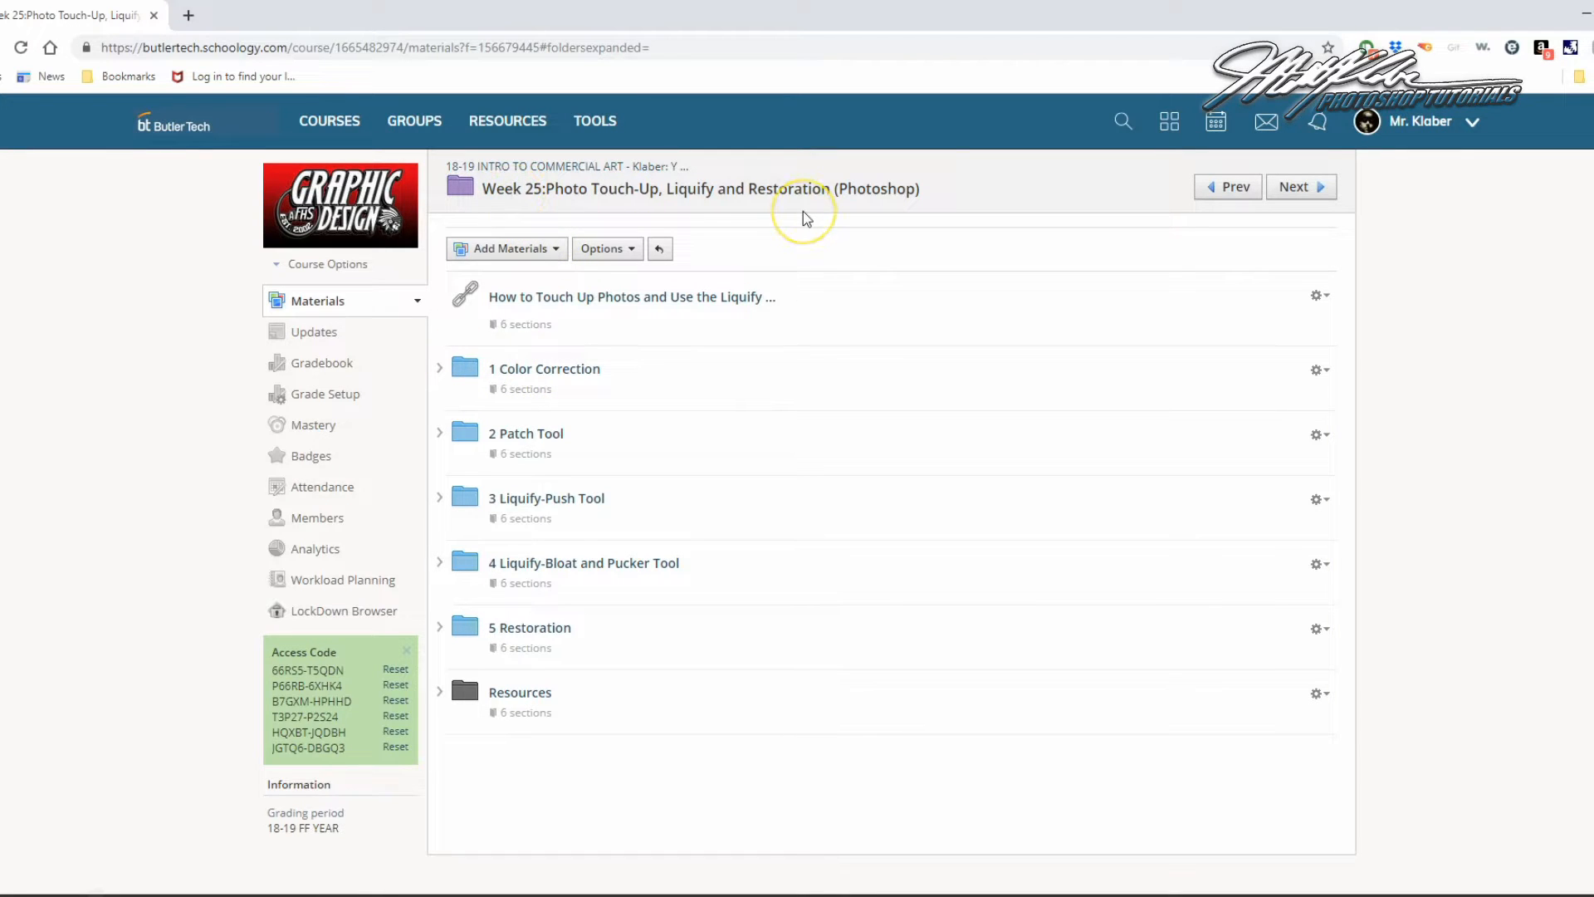
# Download 1 Color Correction.psd from the 1 Color Correction course folder and open it in Photoshop
pyautogui.click(552, 372)
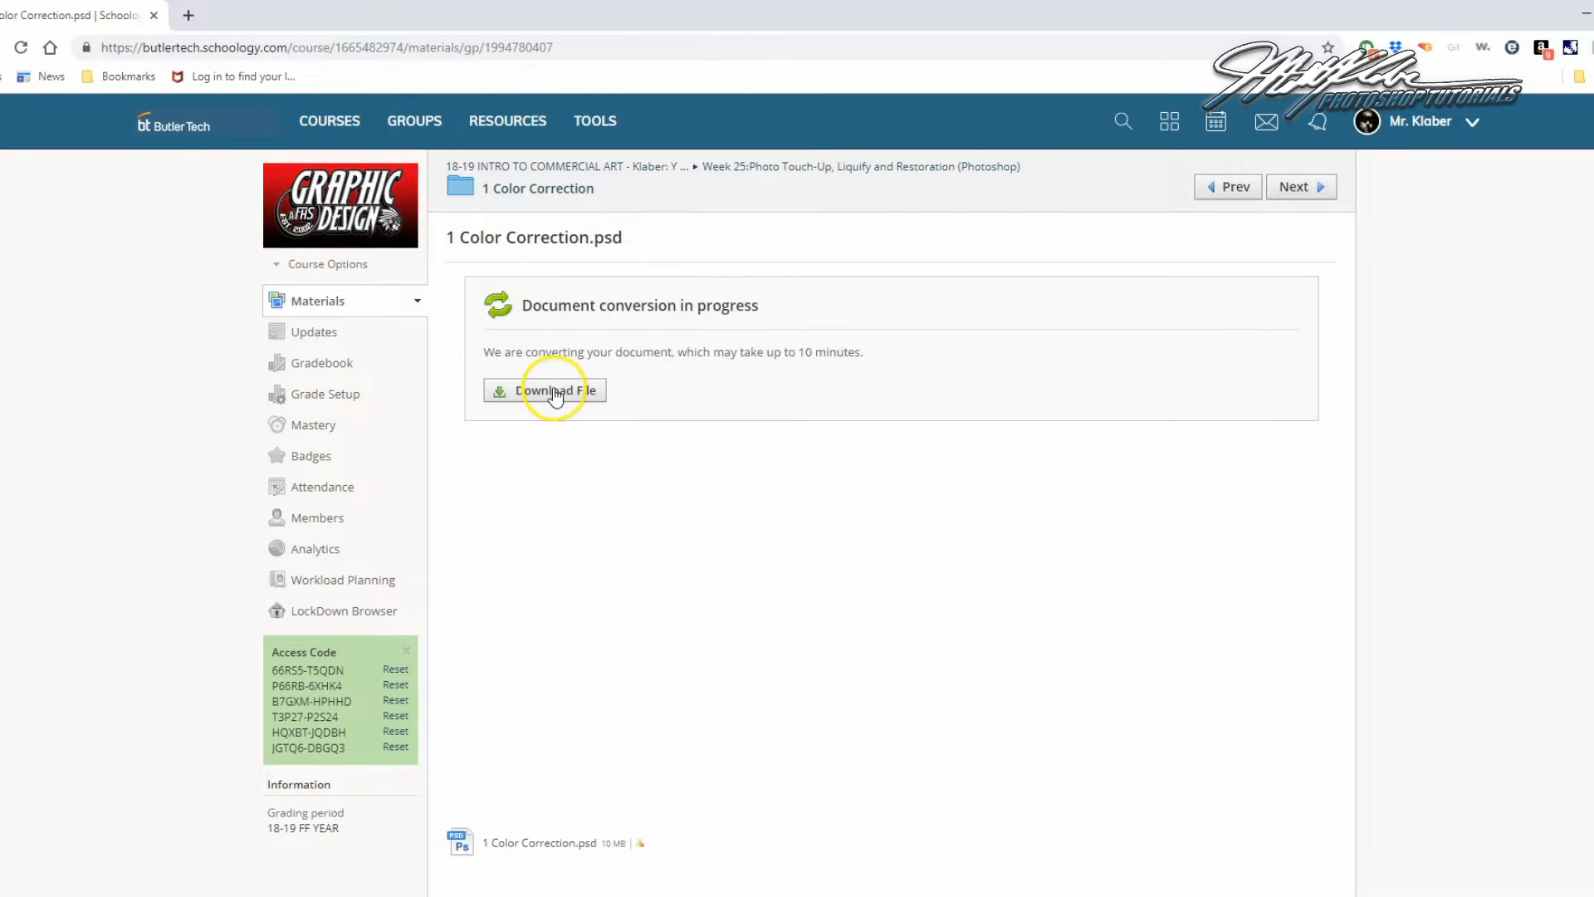
pyautogui.click(555, 396)
pyautogui.click(102, 894)
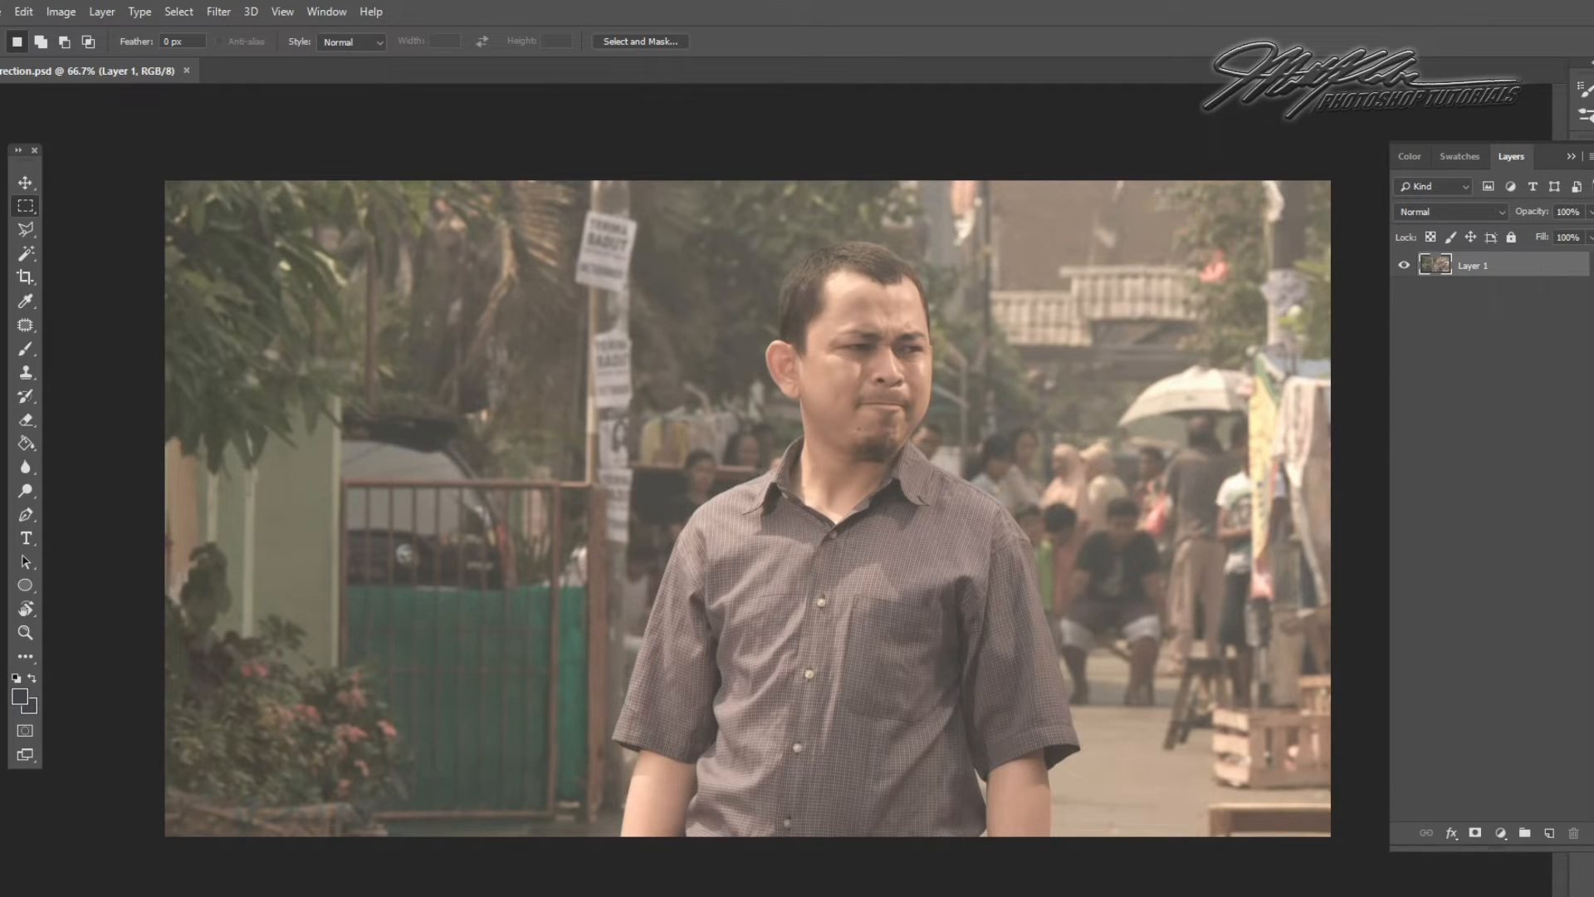
# Try the Auto Color correction on the photo and undo it
pyautogui.click(59, 12)
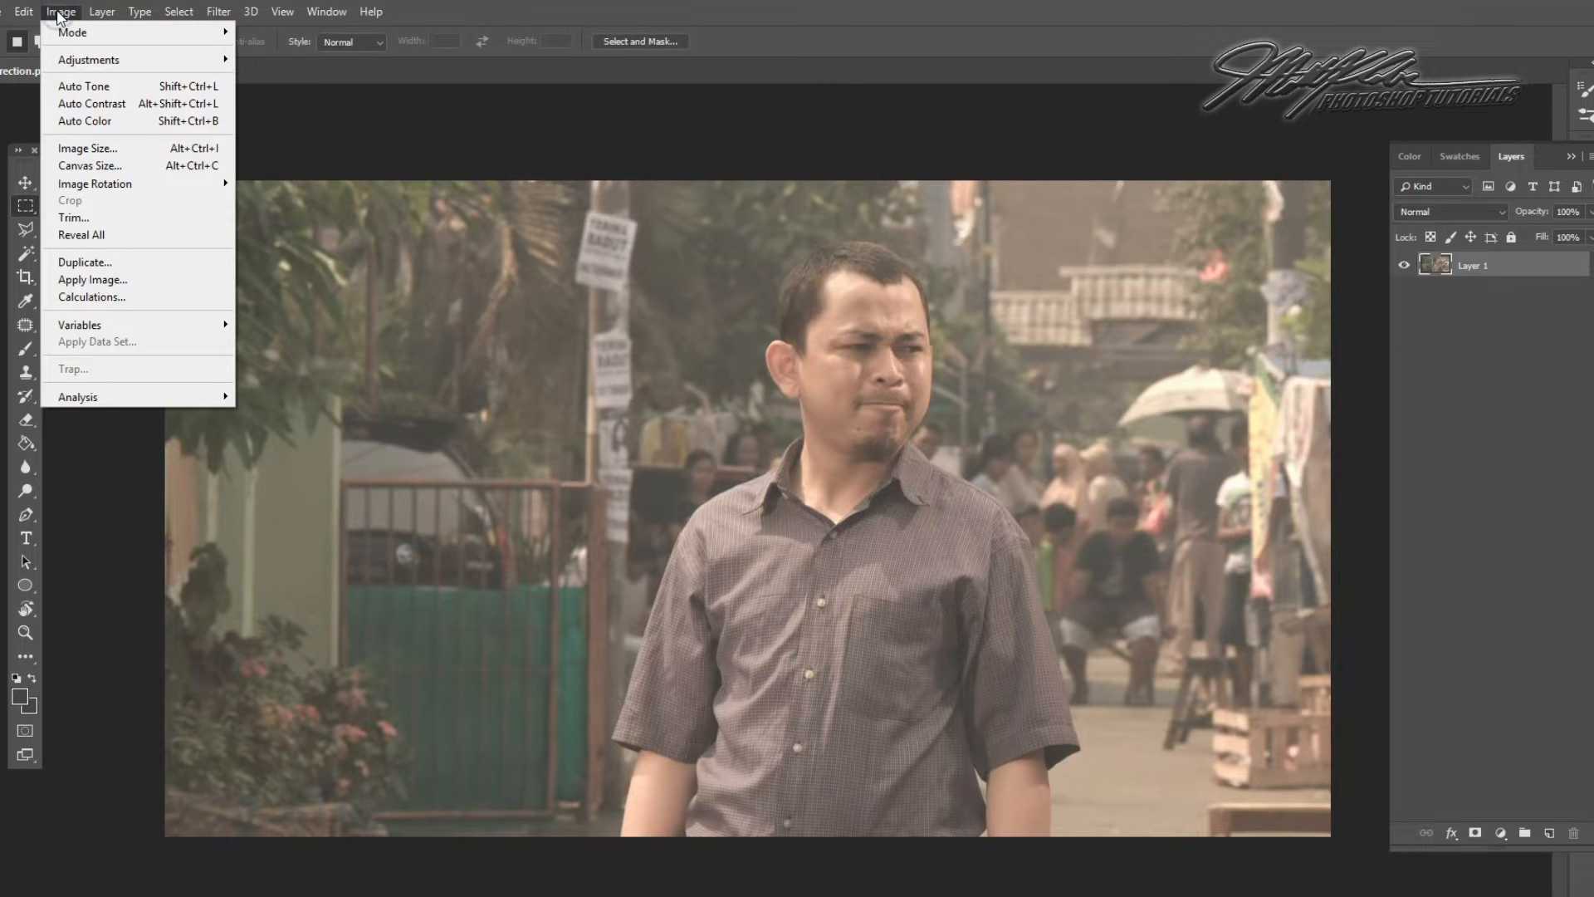
pyautogui.click(83, 121)
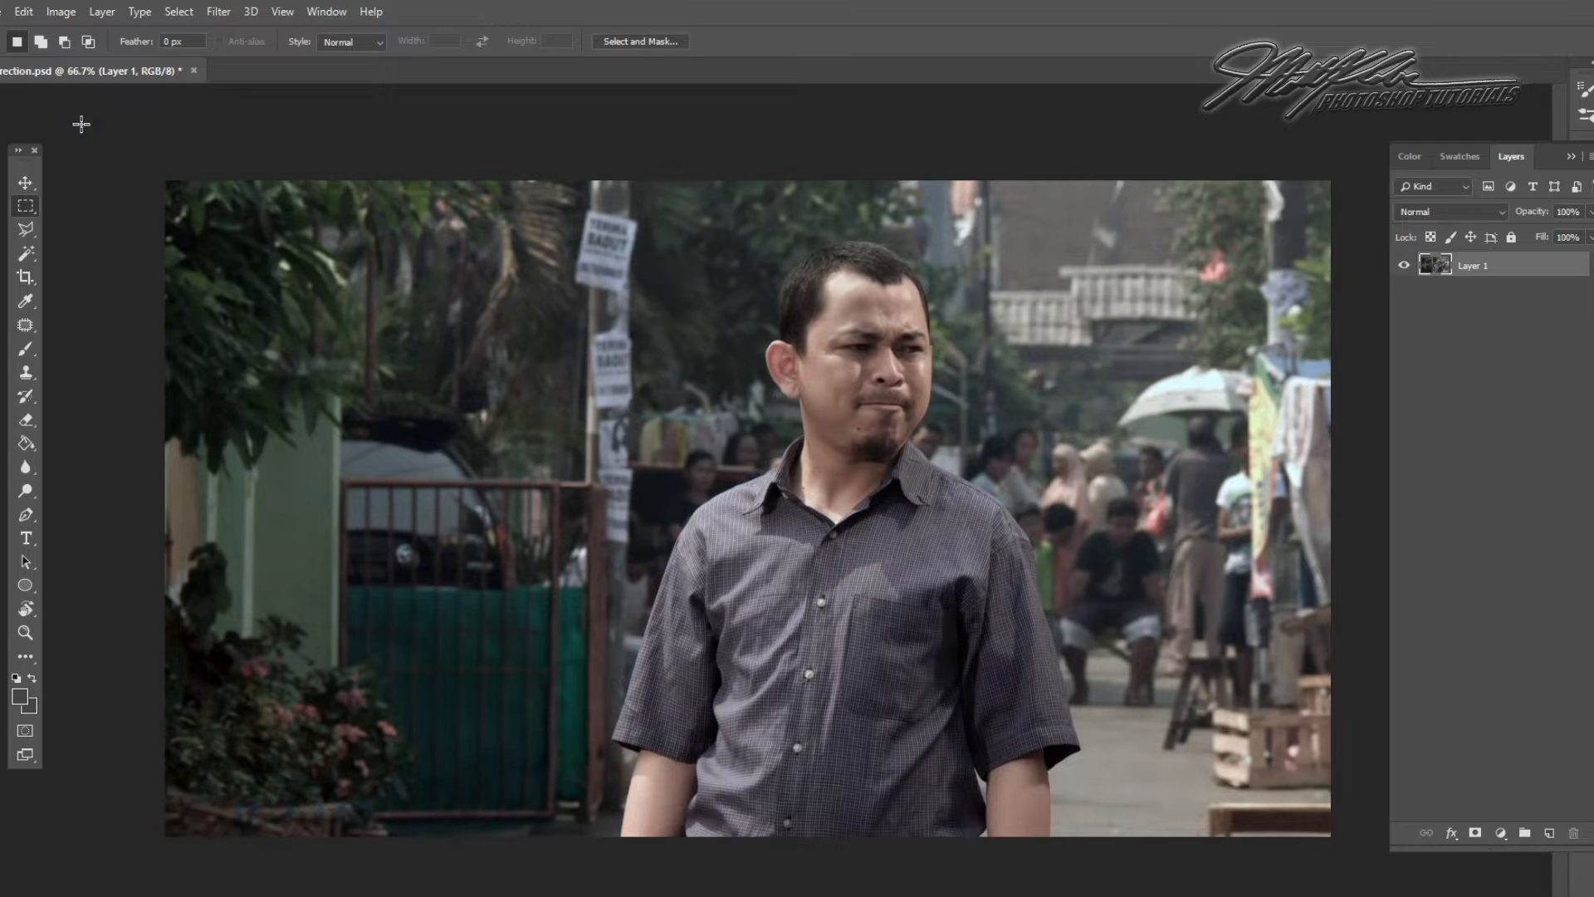
pyautogui.click(23, 12)
pyautogui.click(38, 31)
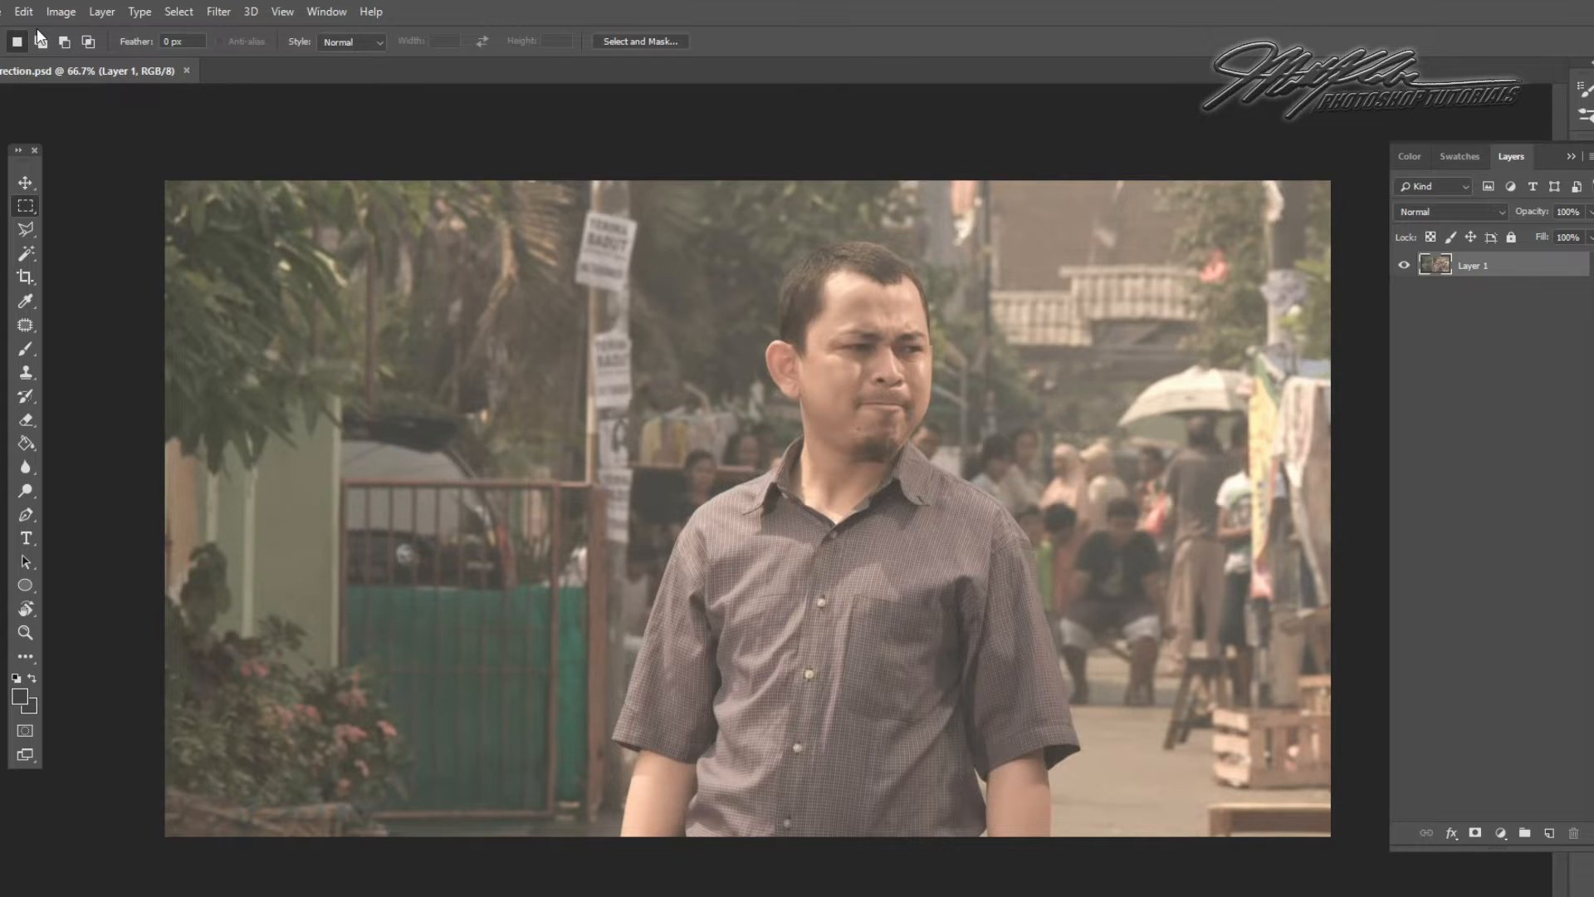
# Try the automatic Levels adjustment on the photo and undo it
pyautogui.click(61, 13)
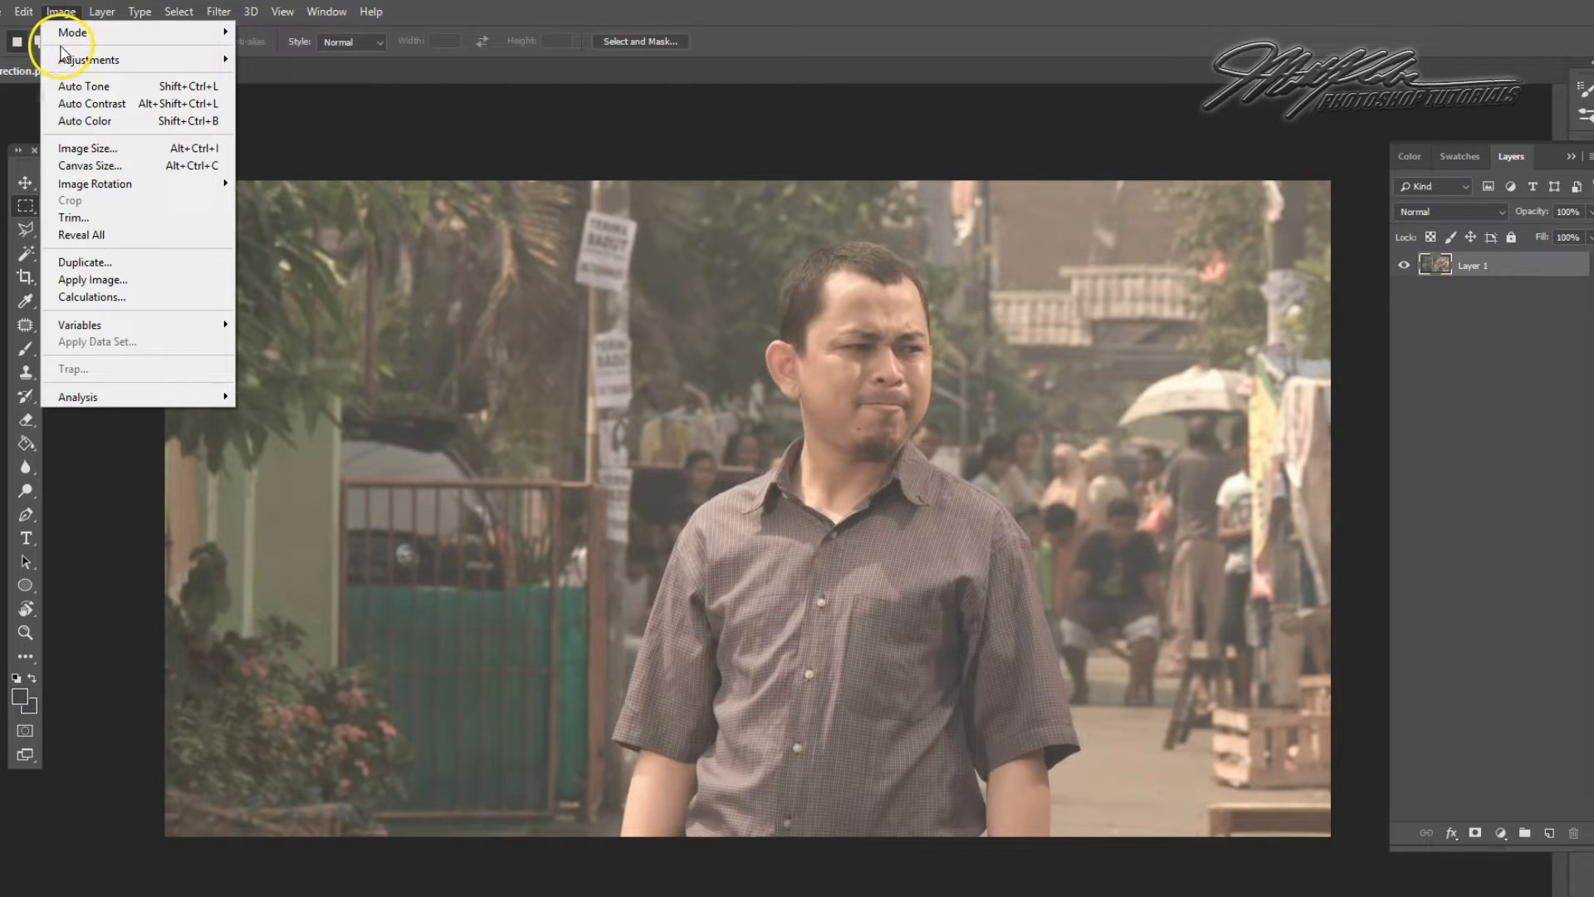
pyautogui.moveTo(61, 61)
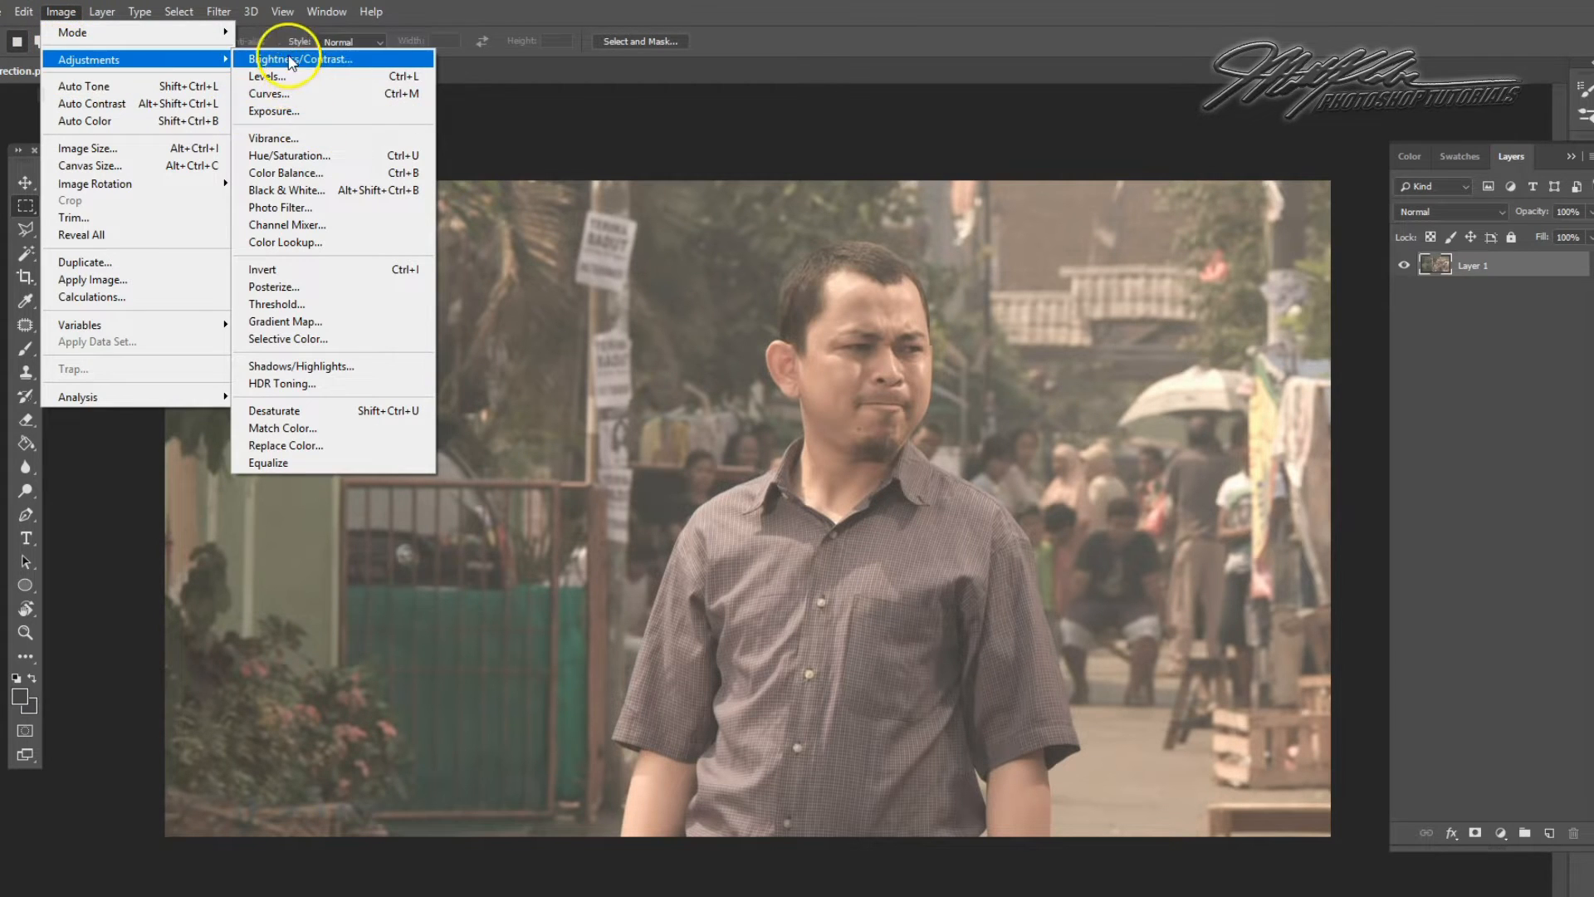
pyautogui.click(279, 73)
pyautogui.click(934, 289)
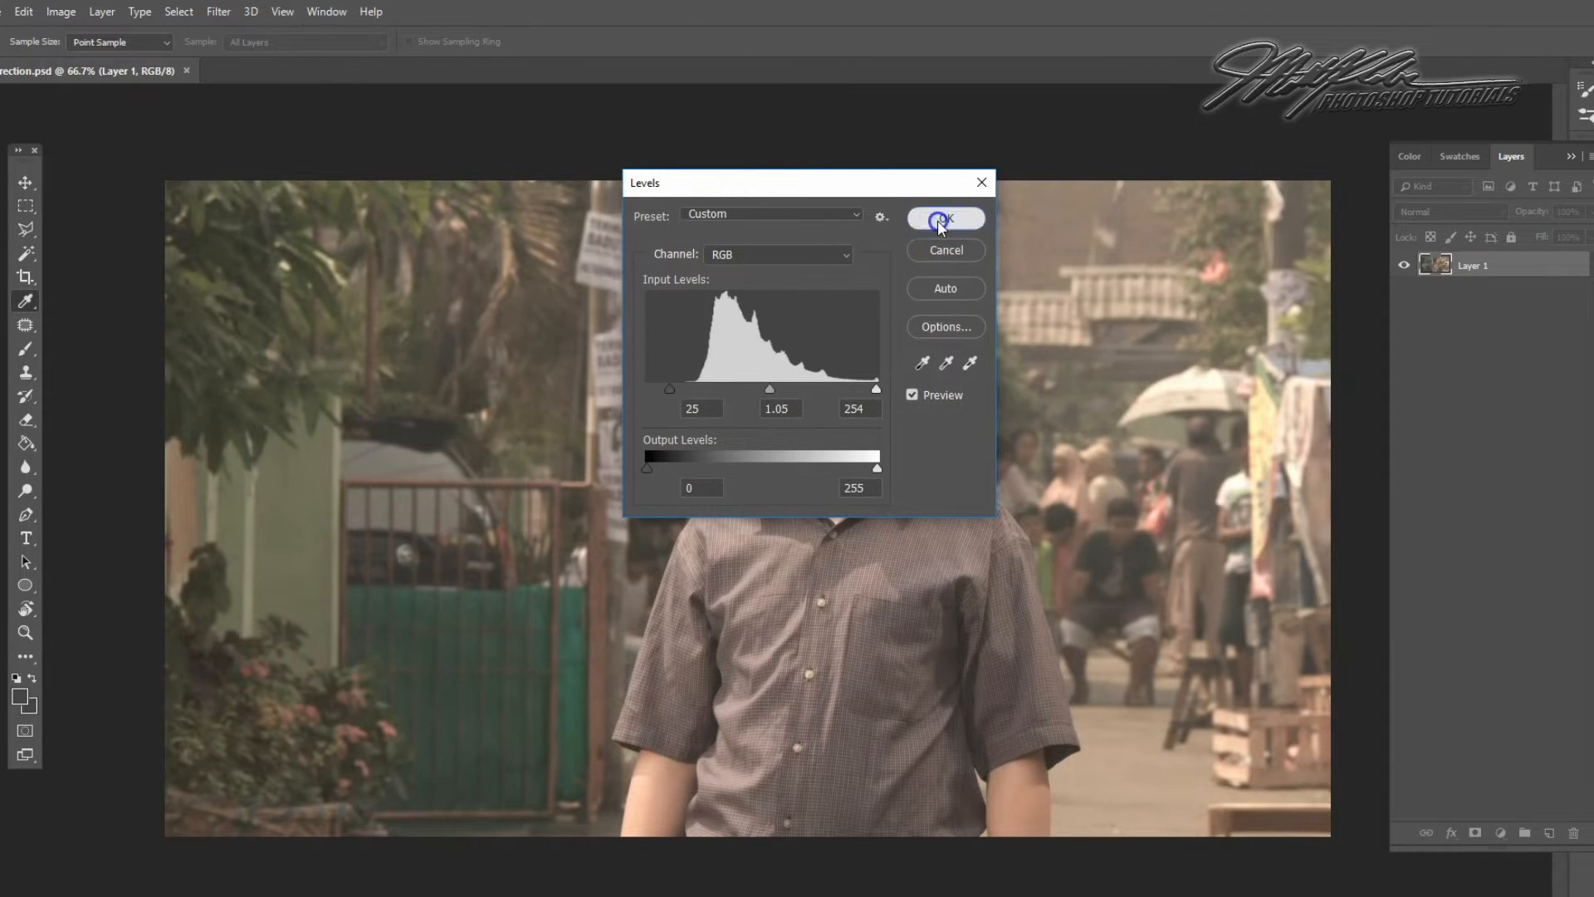
pyautogui.click(941, 220)
pyautogui.press('m')
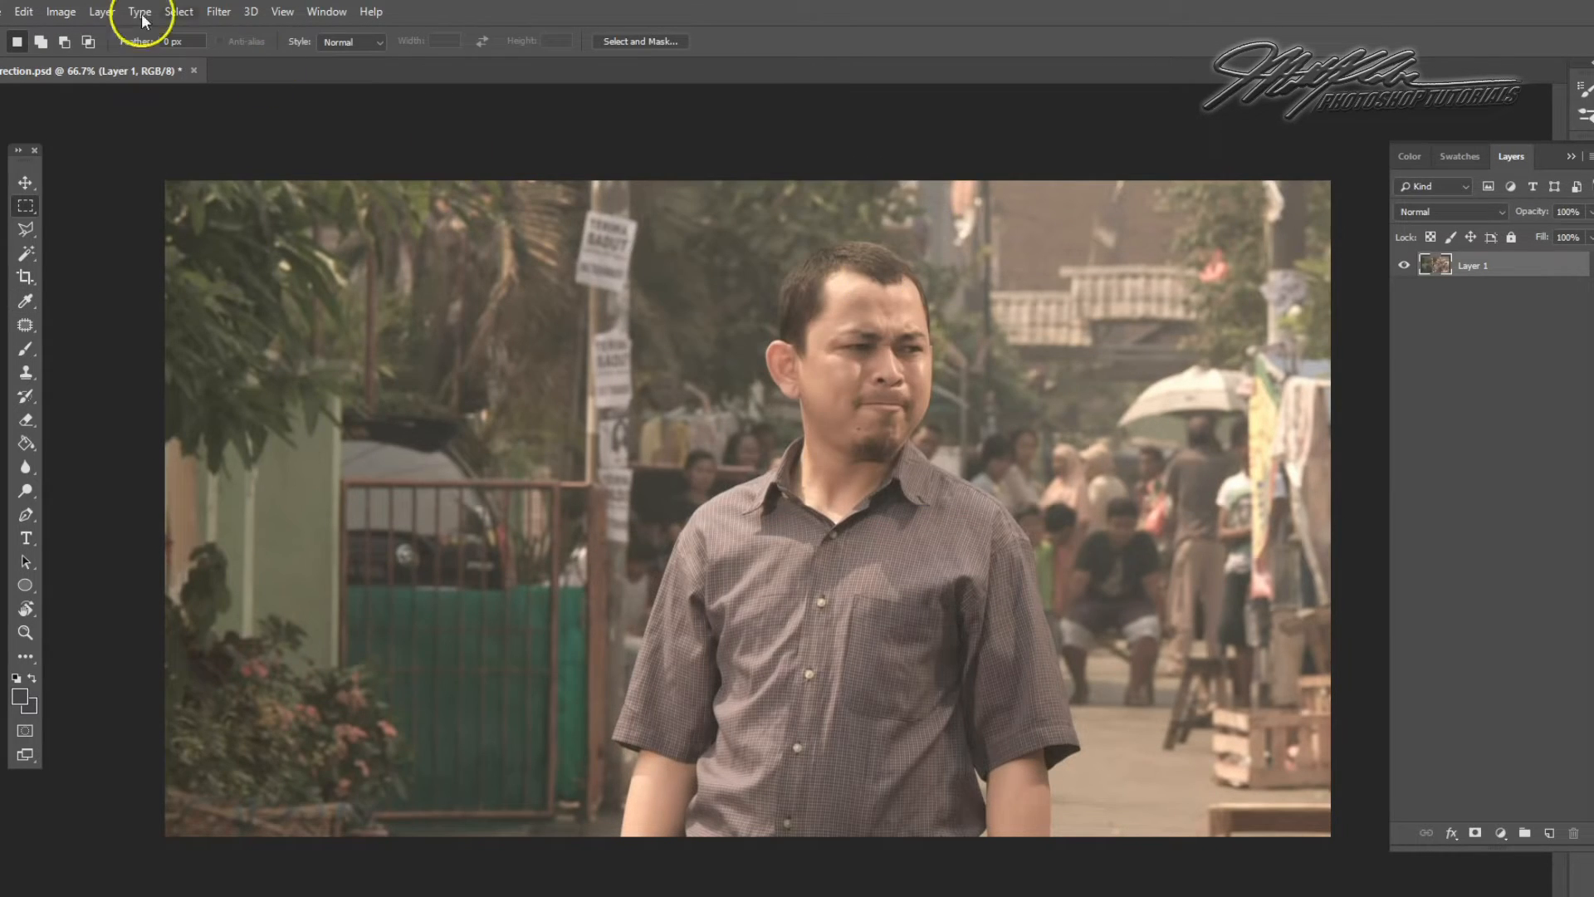
pyautogui.click(24, 12)
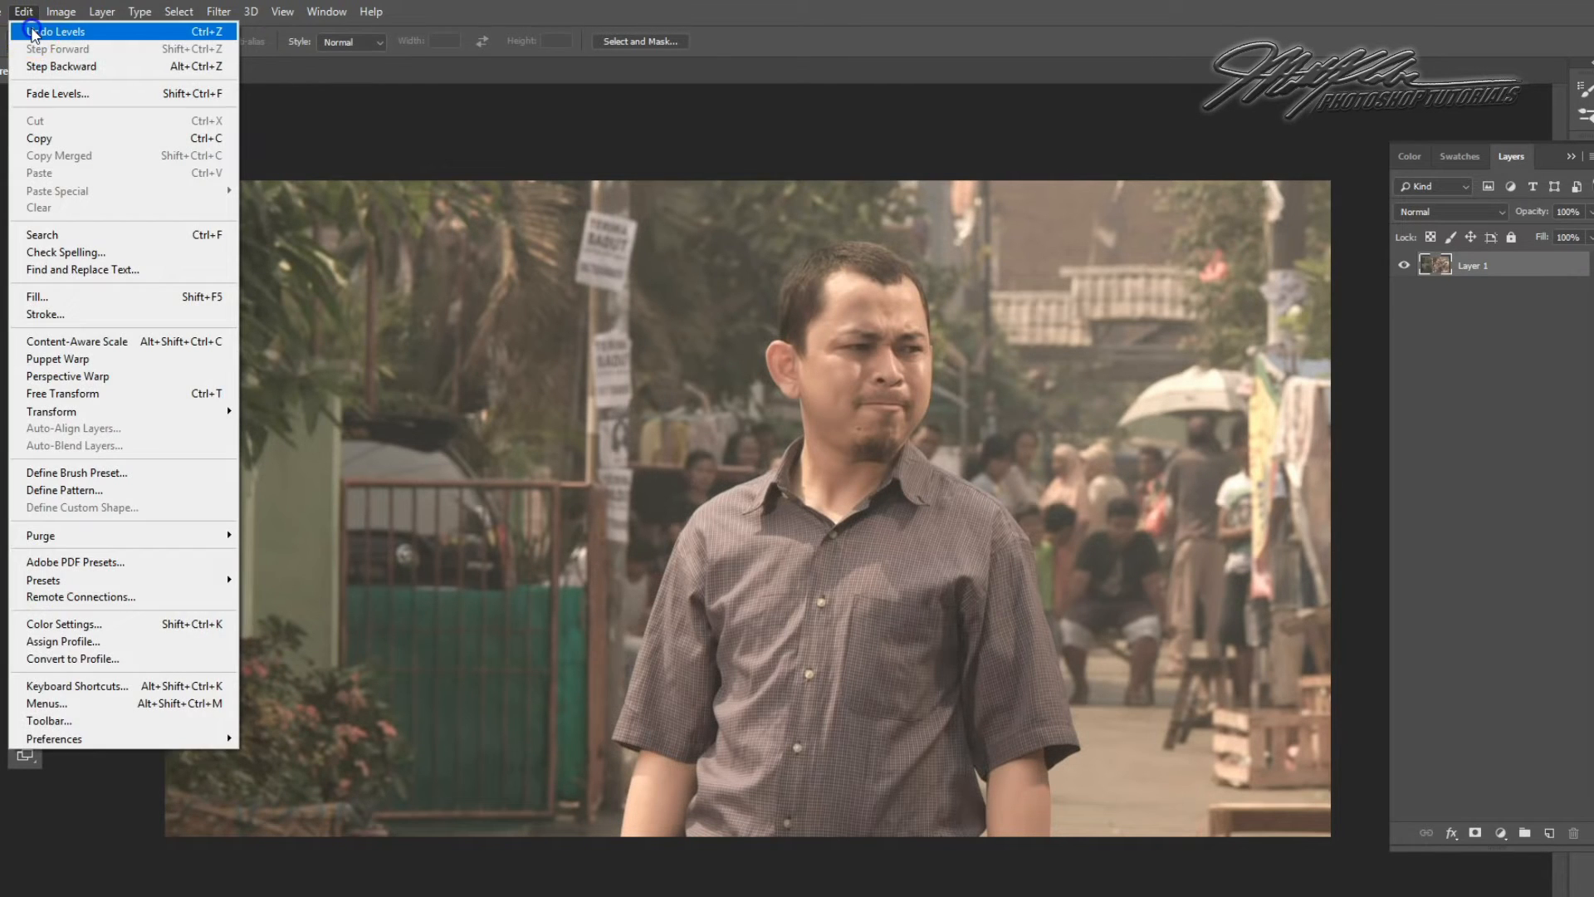
pyautogui.click(55, 31)
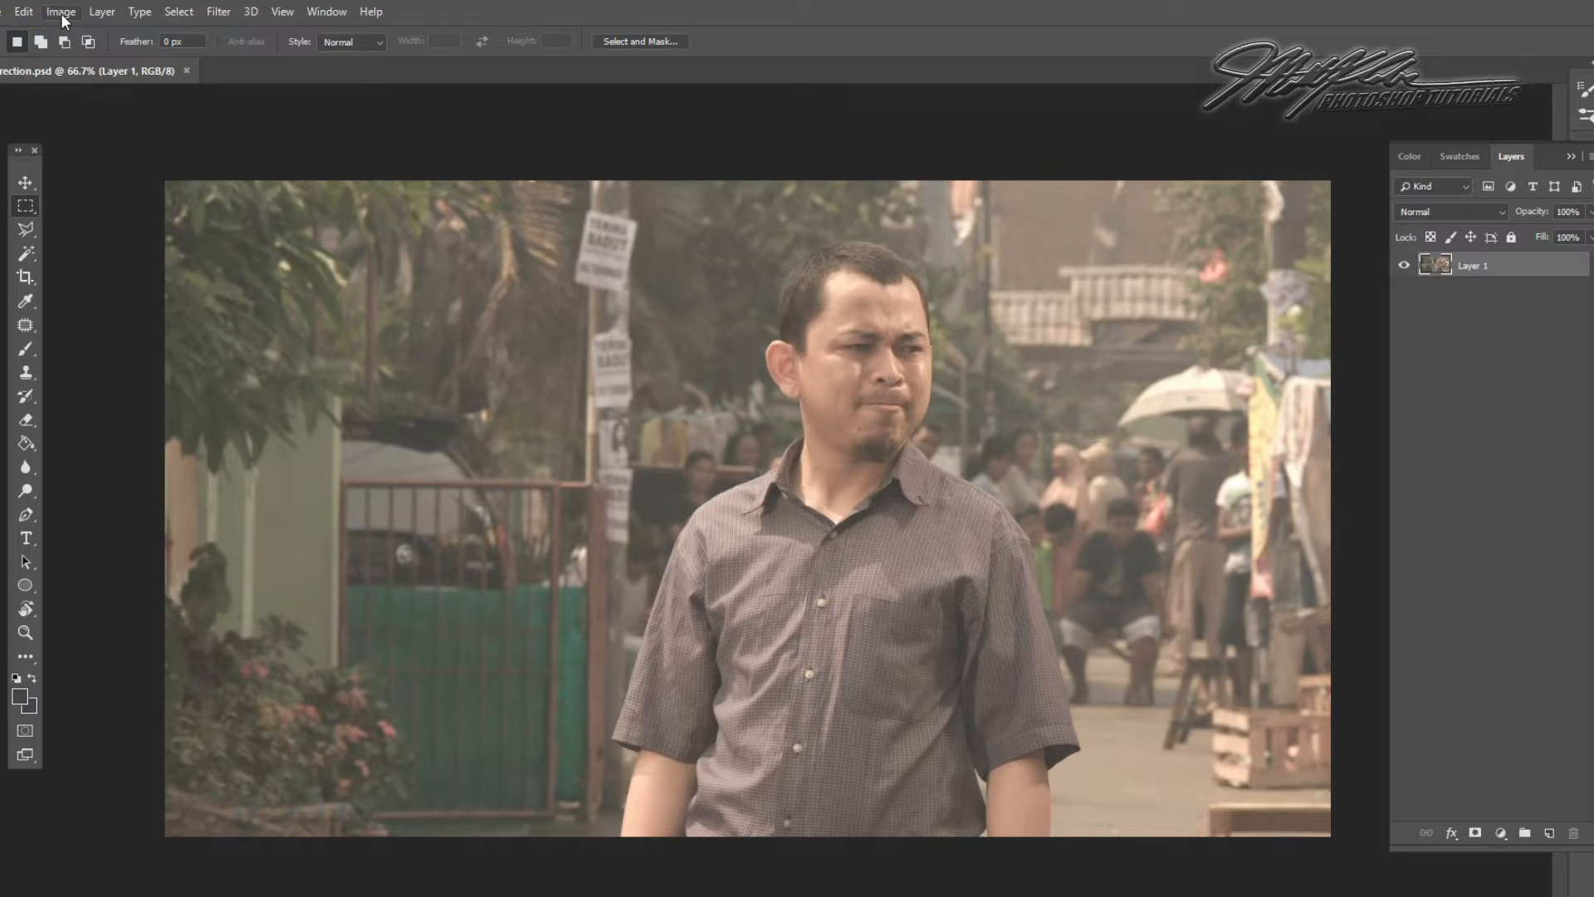
# Start a Levels adjustment on the photo and set the Red channel's shadow input level to 62
pyautogui.click(62, 13)
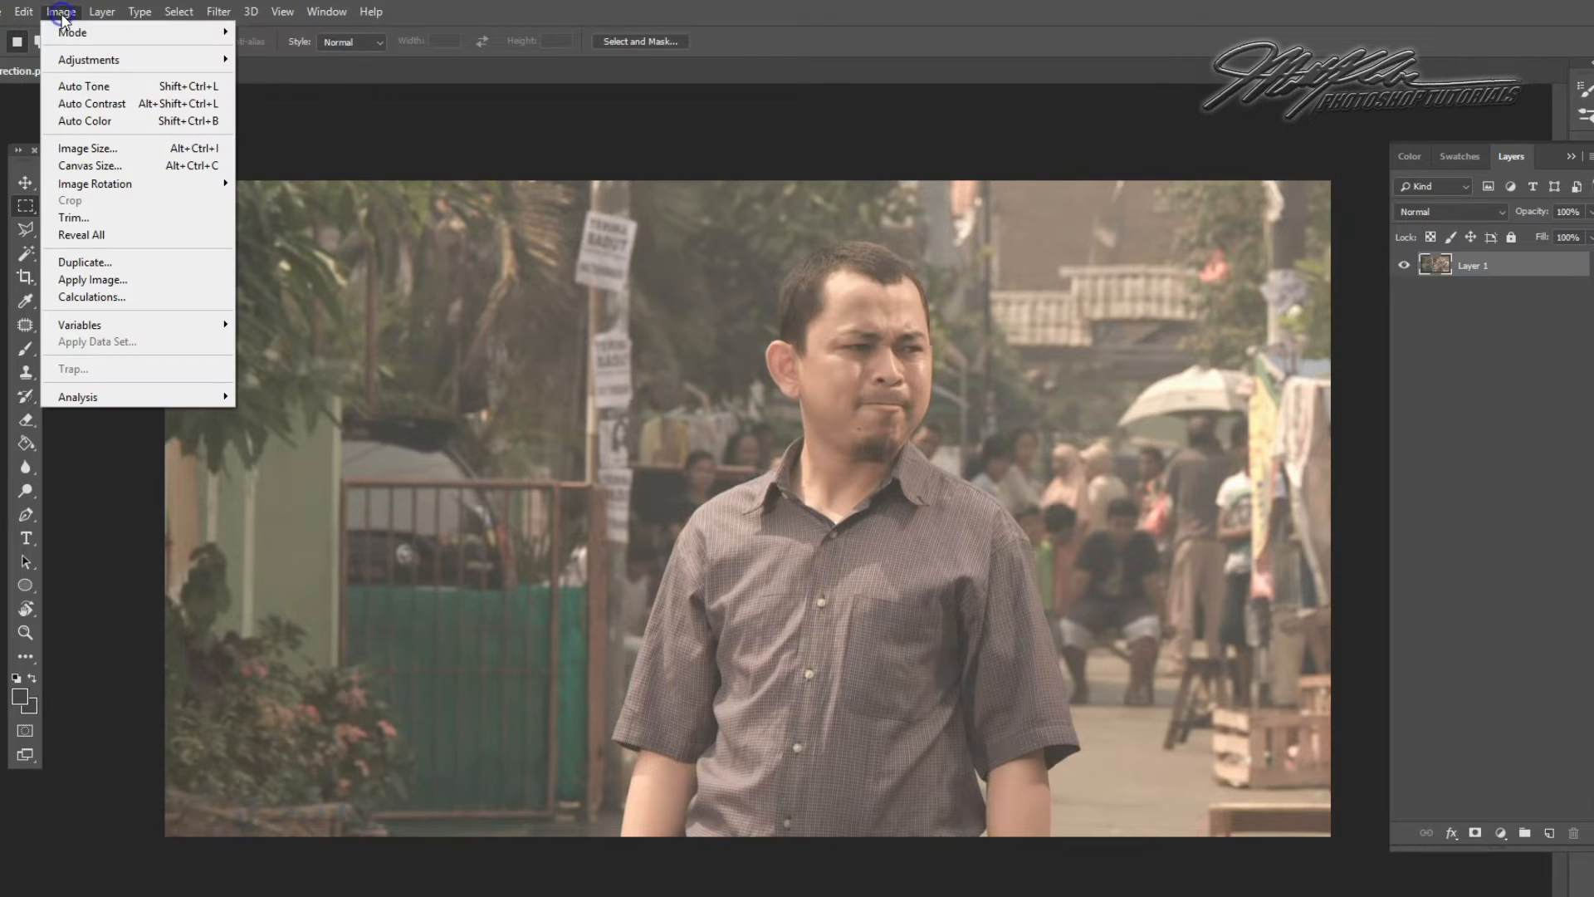
pyautogui.click(89, 61)
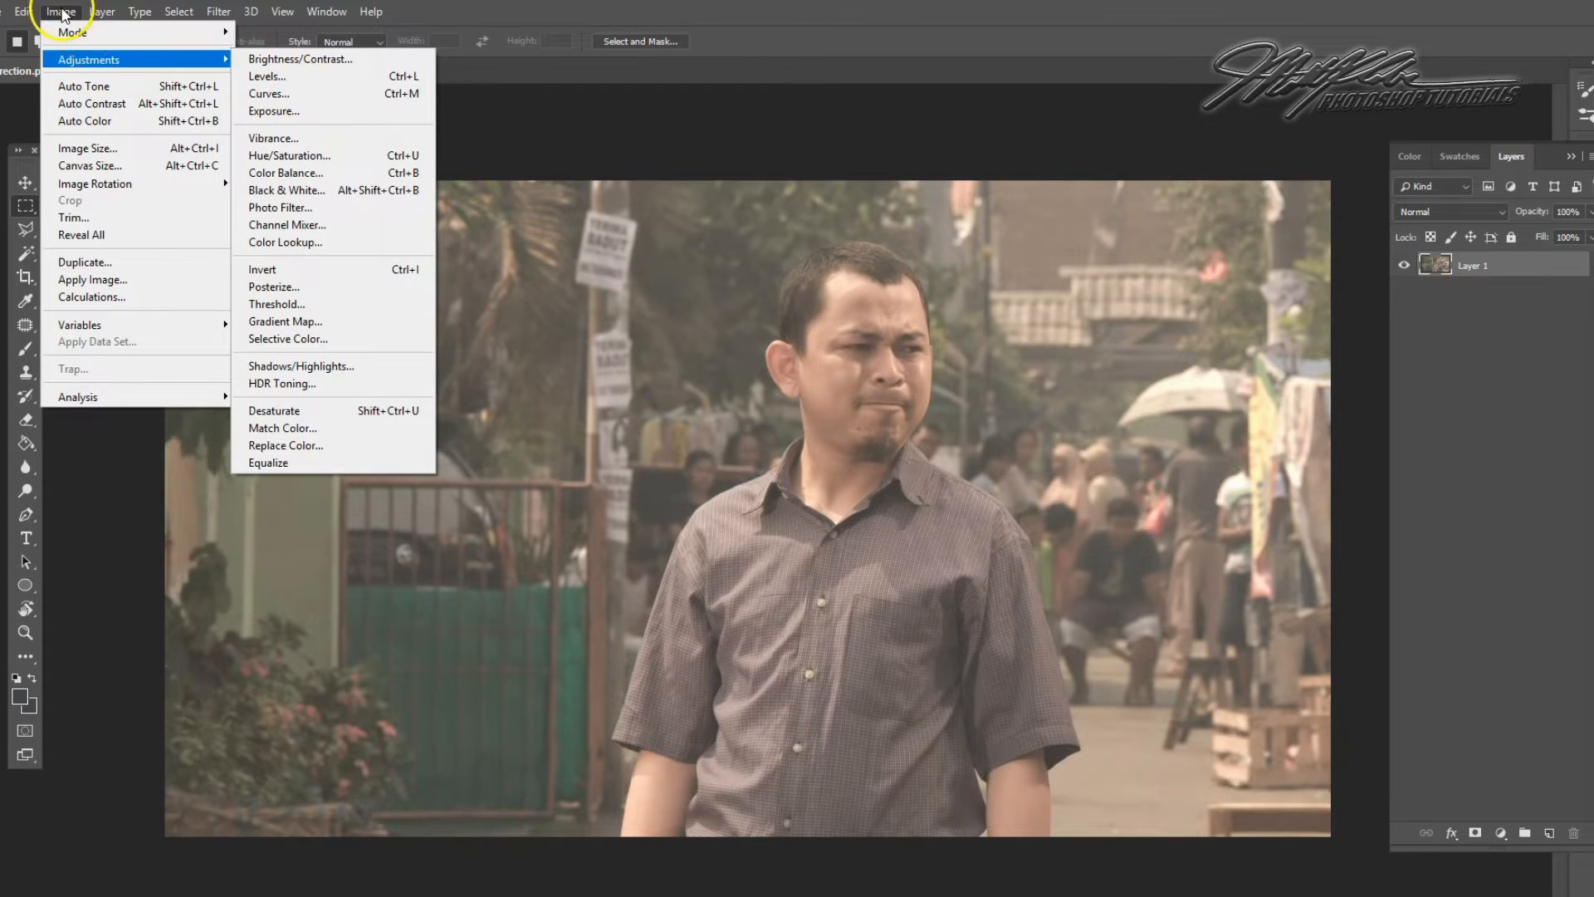
pyautogui.click(260, 78)
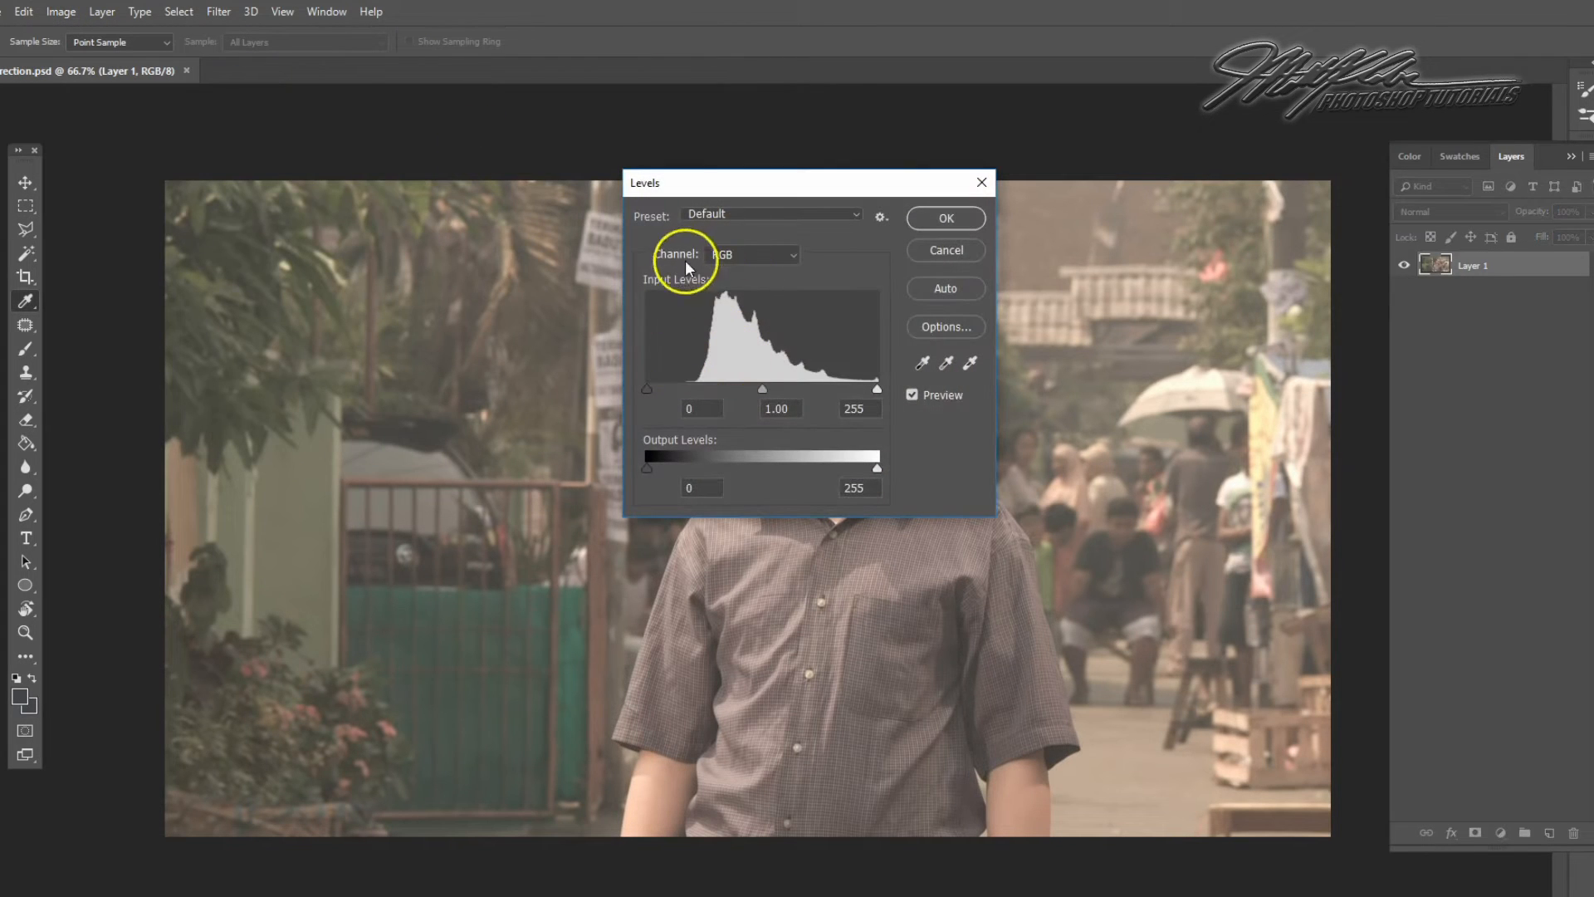
pyautogui.click(785, 256)
pyautogui.click(765, 291)
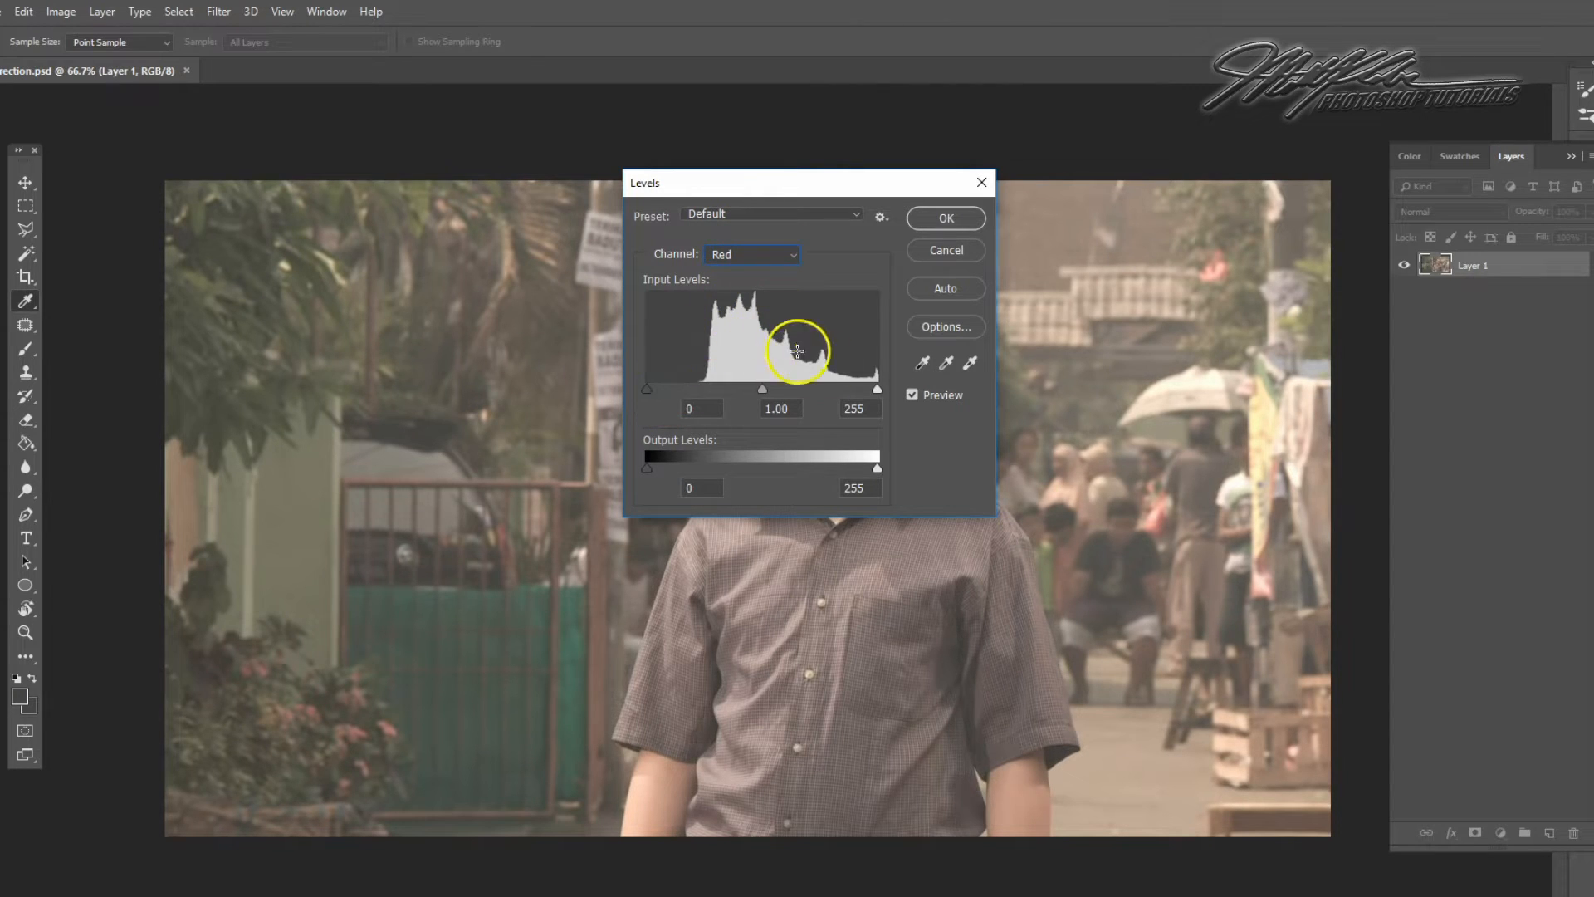
pyautogui.moveTo(646, 390); pyautogui.dragTo(669, 390)
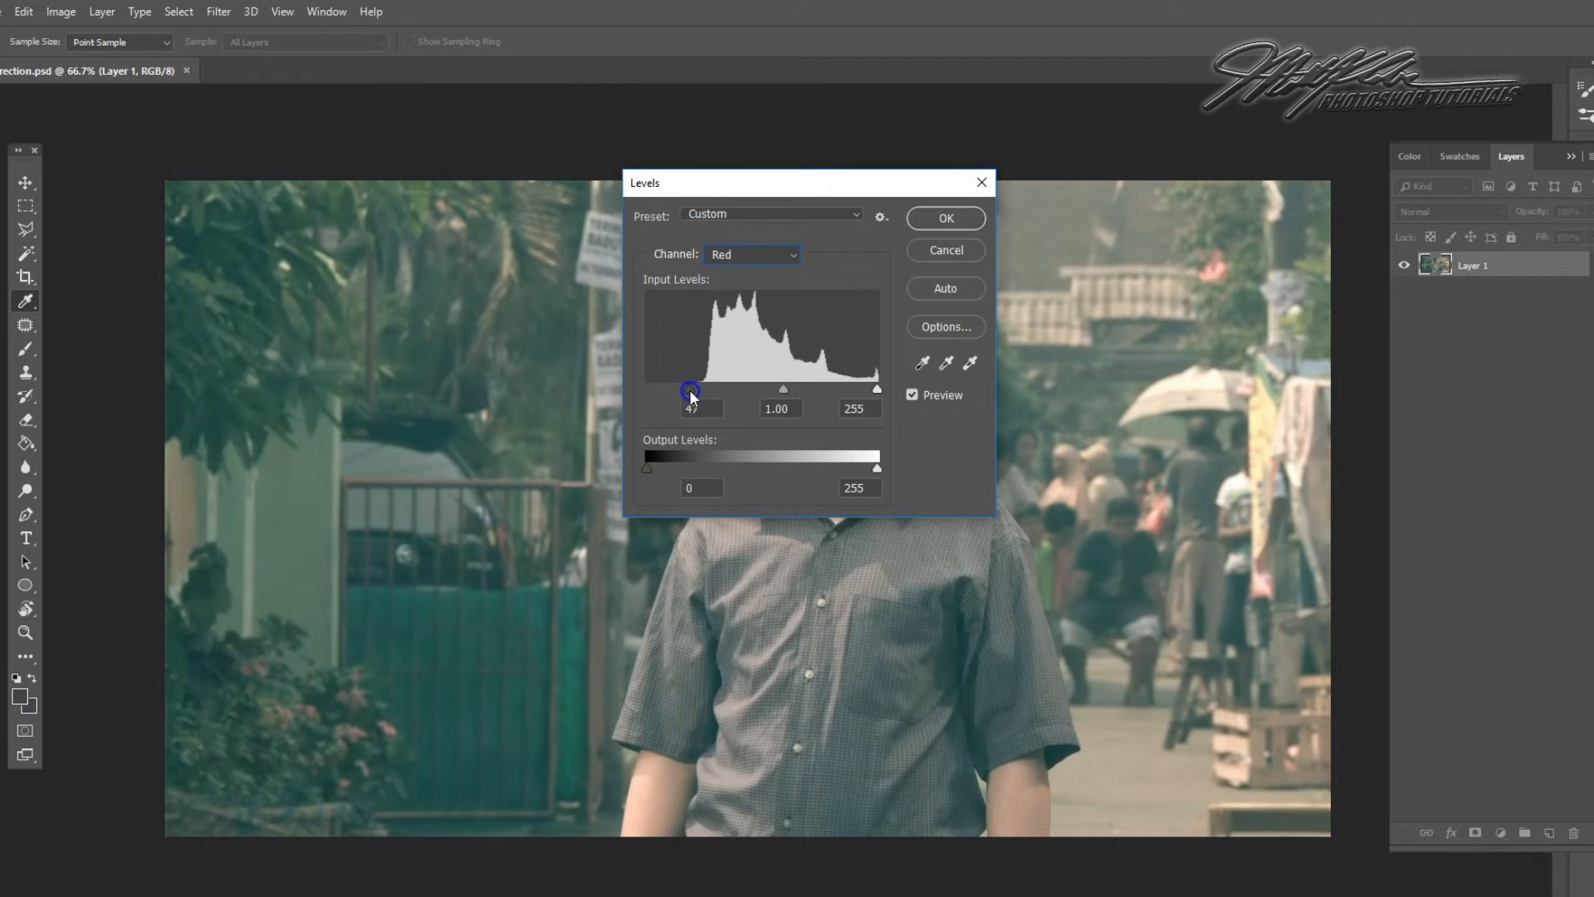
pyautogui.moveTo(704, 387); pyautogui.dragTo(704, 386)
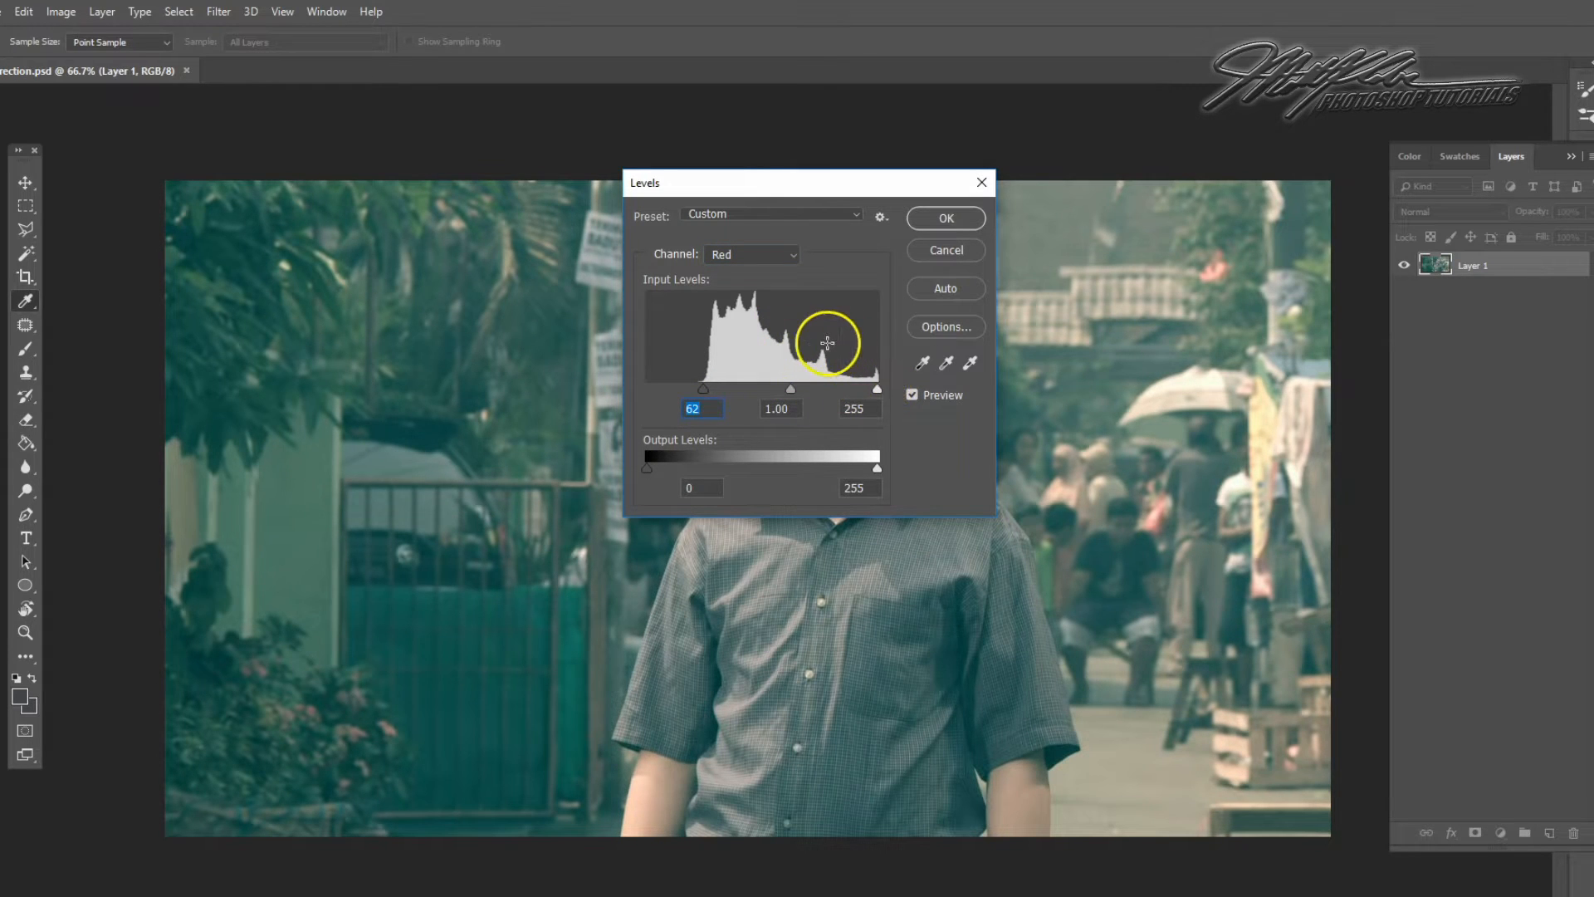
# Set the Green channel's input levels to 59 for shadows and 208 for highlights
pyautogui.click(780, 255)
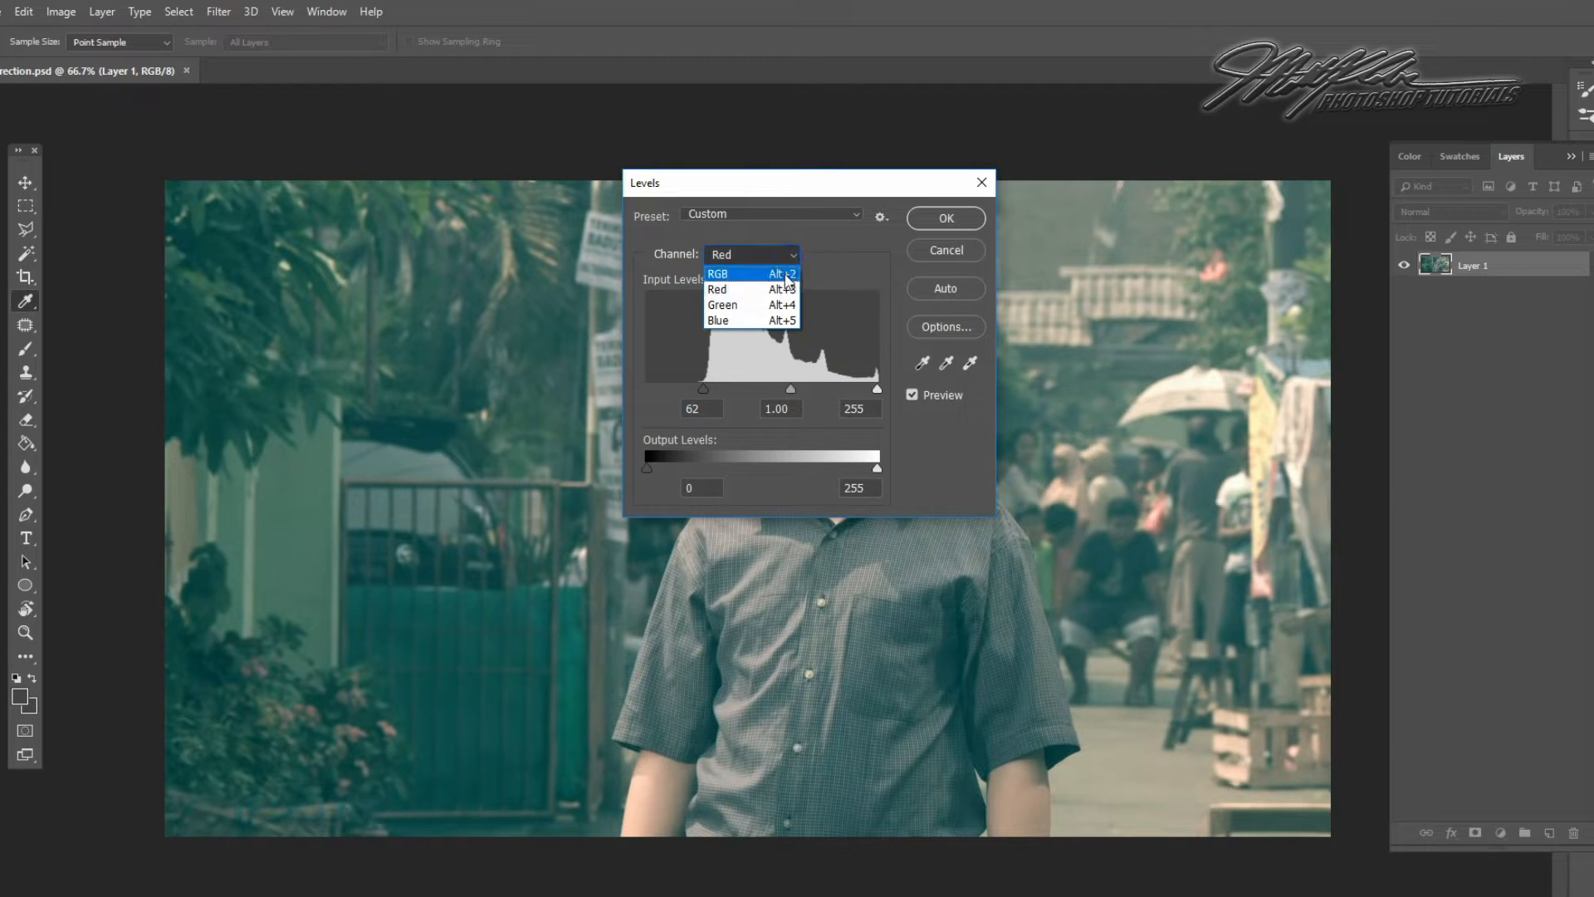
pyautogui.click(787, 306)
pyautogui.moveTo(646, 389); pyautogui.dragTo(689, 388)
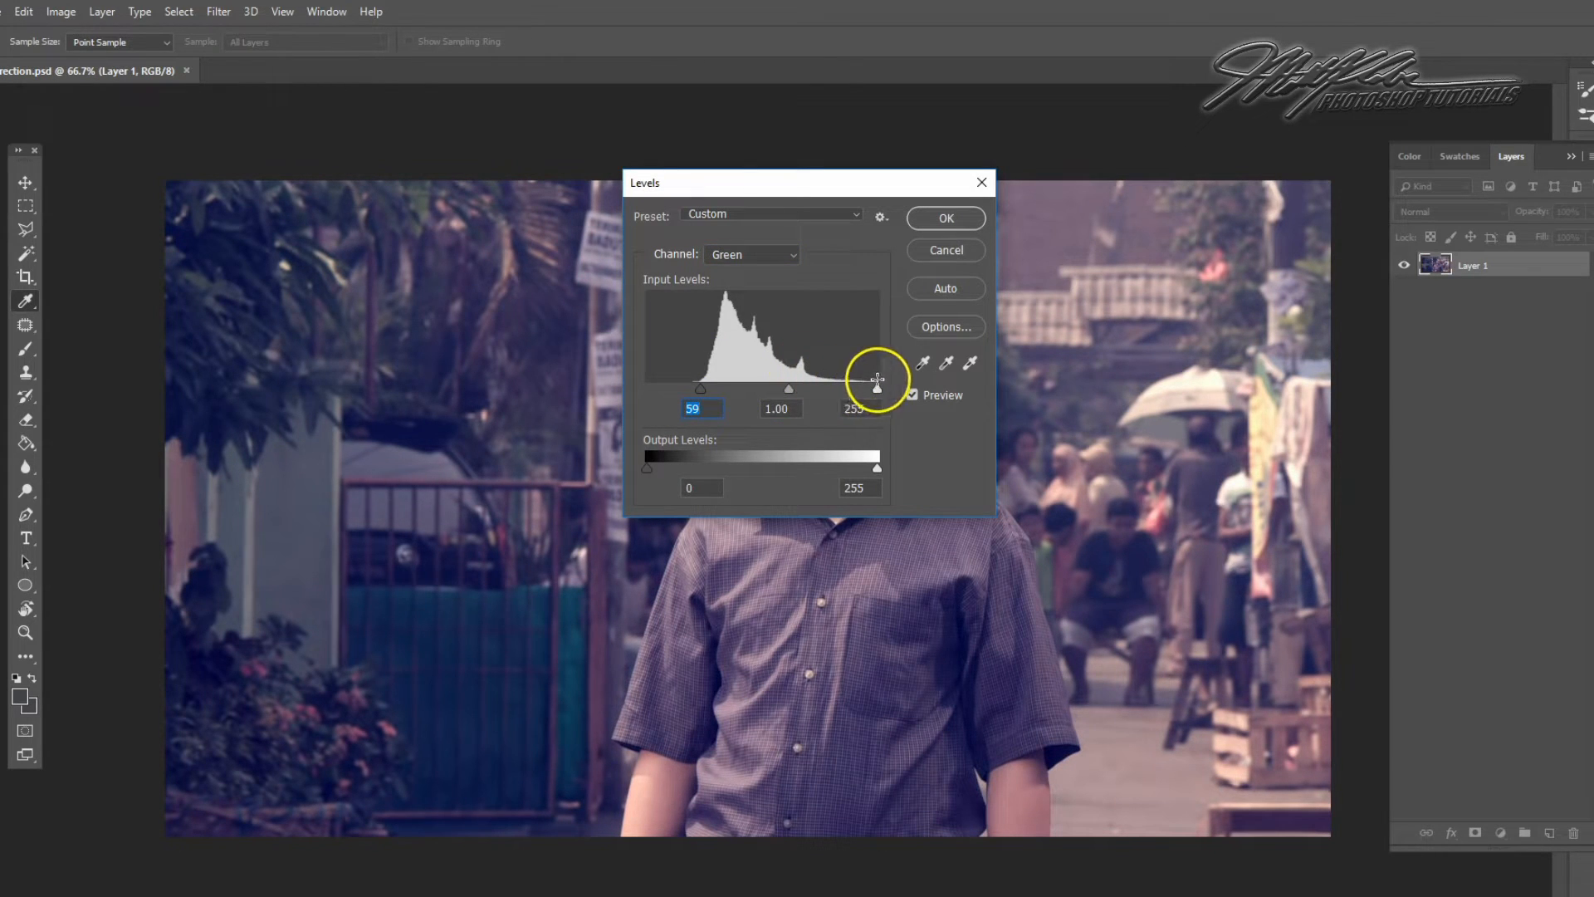
pyautogui.moveTo(879, 391); pyautogui.dragTo(834, 387)
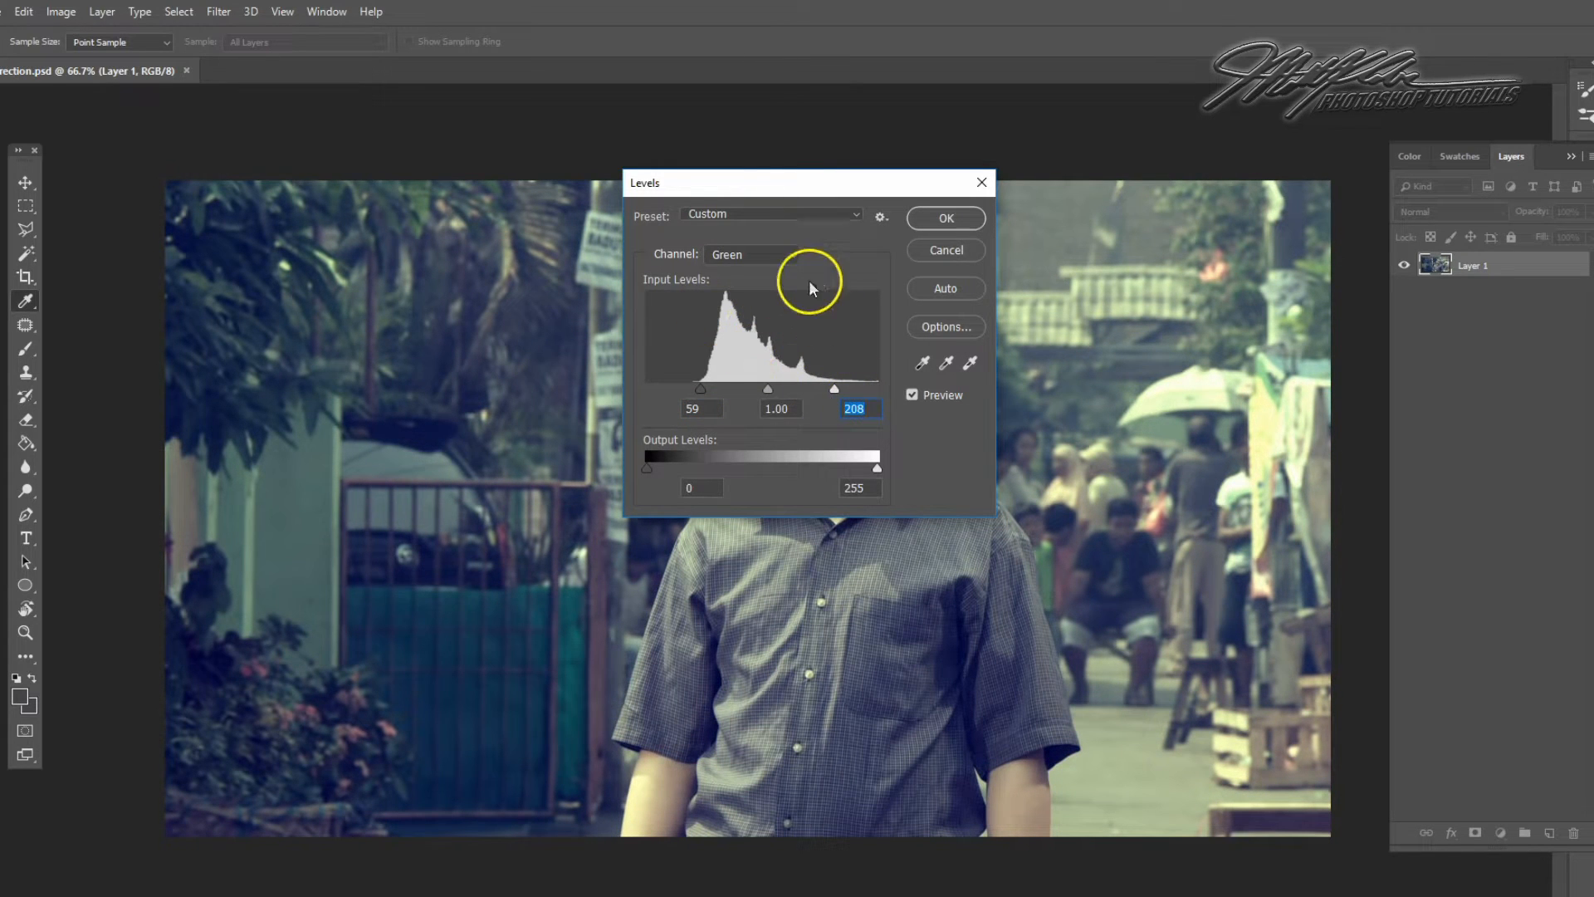
# Set the Blue channel's input levels to 55 for shadows and 185 for highlights, and apply the Levels adjustment
pyautogui.click(792, 256)
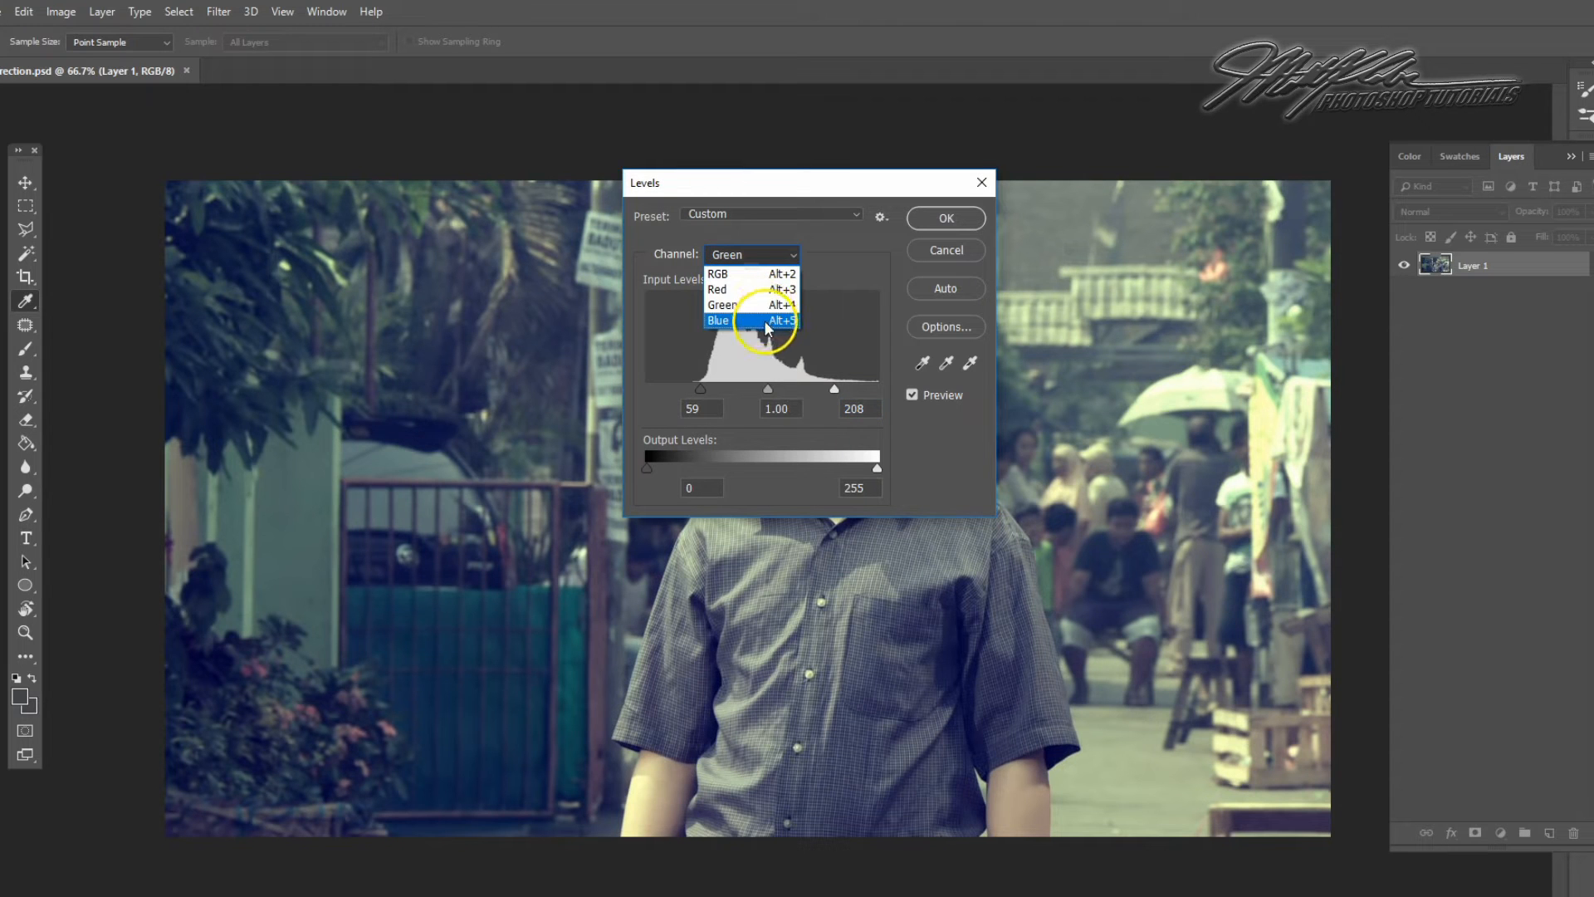
pyautogui.click(765, 322)
pyautogui.moveTo(646, 388); pyautogui.dragTo(692, 389)
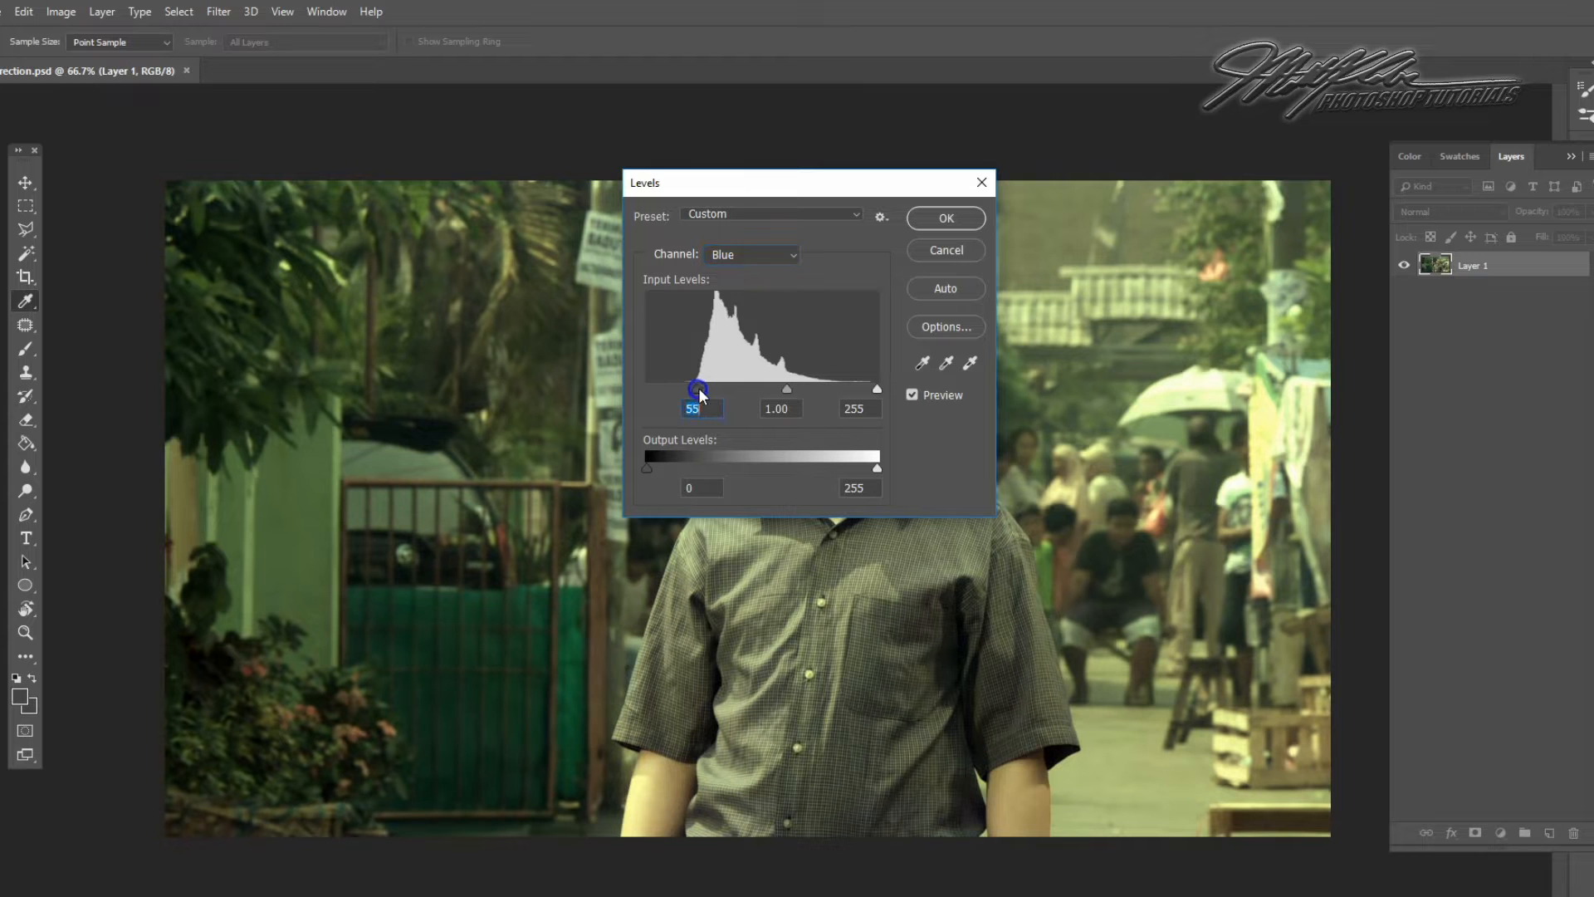
pyautogui.moveTo(877, 391); pyautogui.dragTo(815, 381)
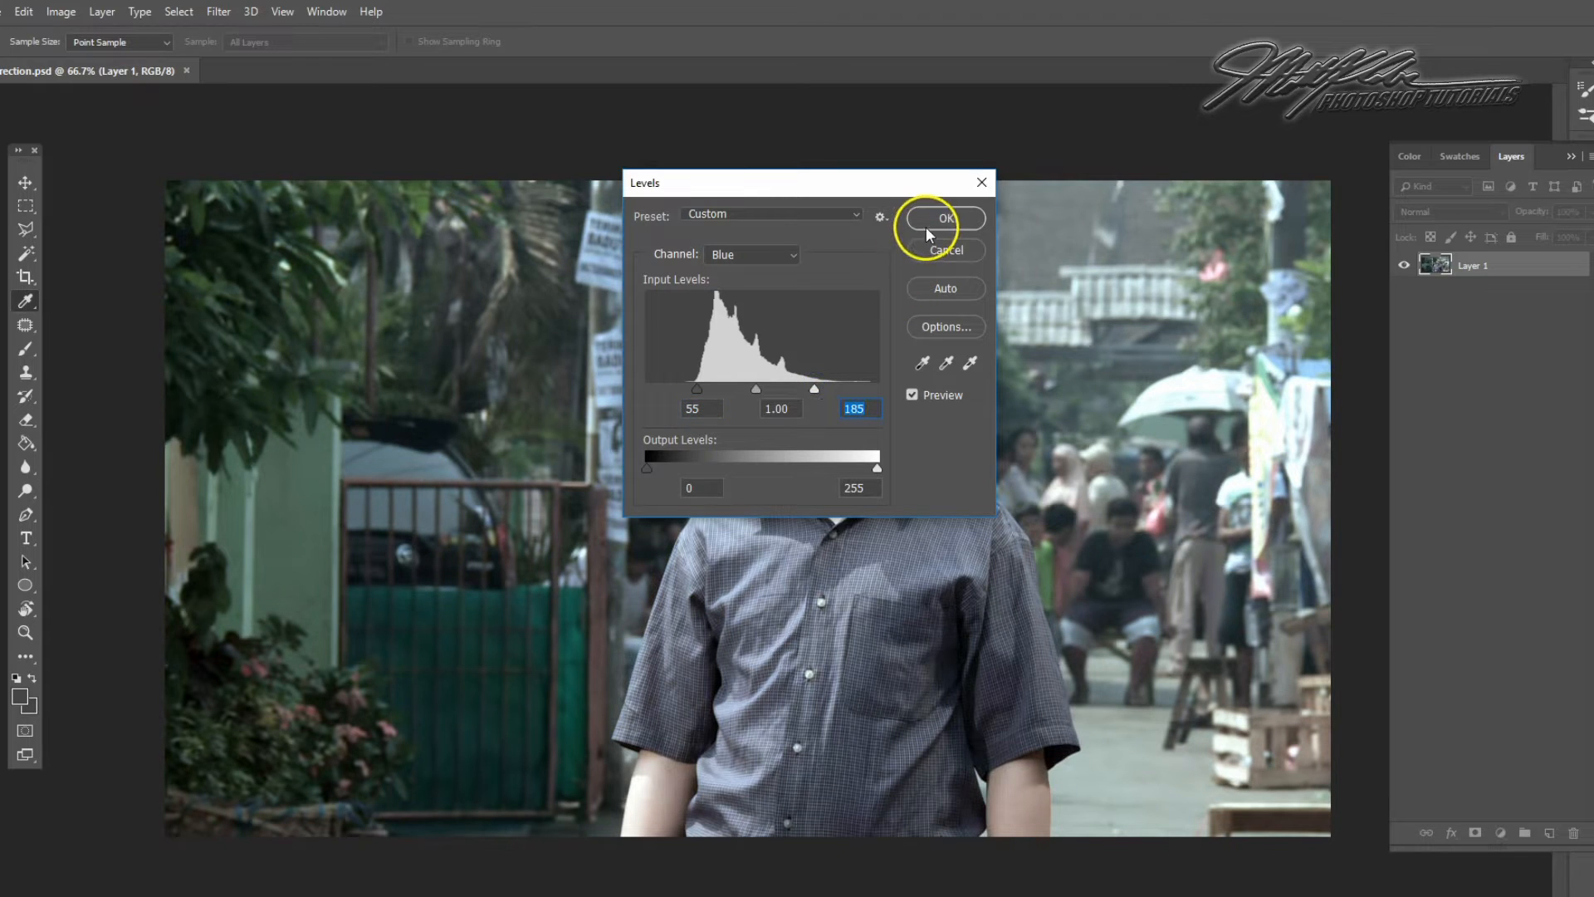
pyautogui.click(926, 226)
pyautogui.press('m')
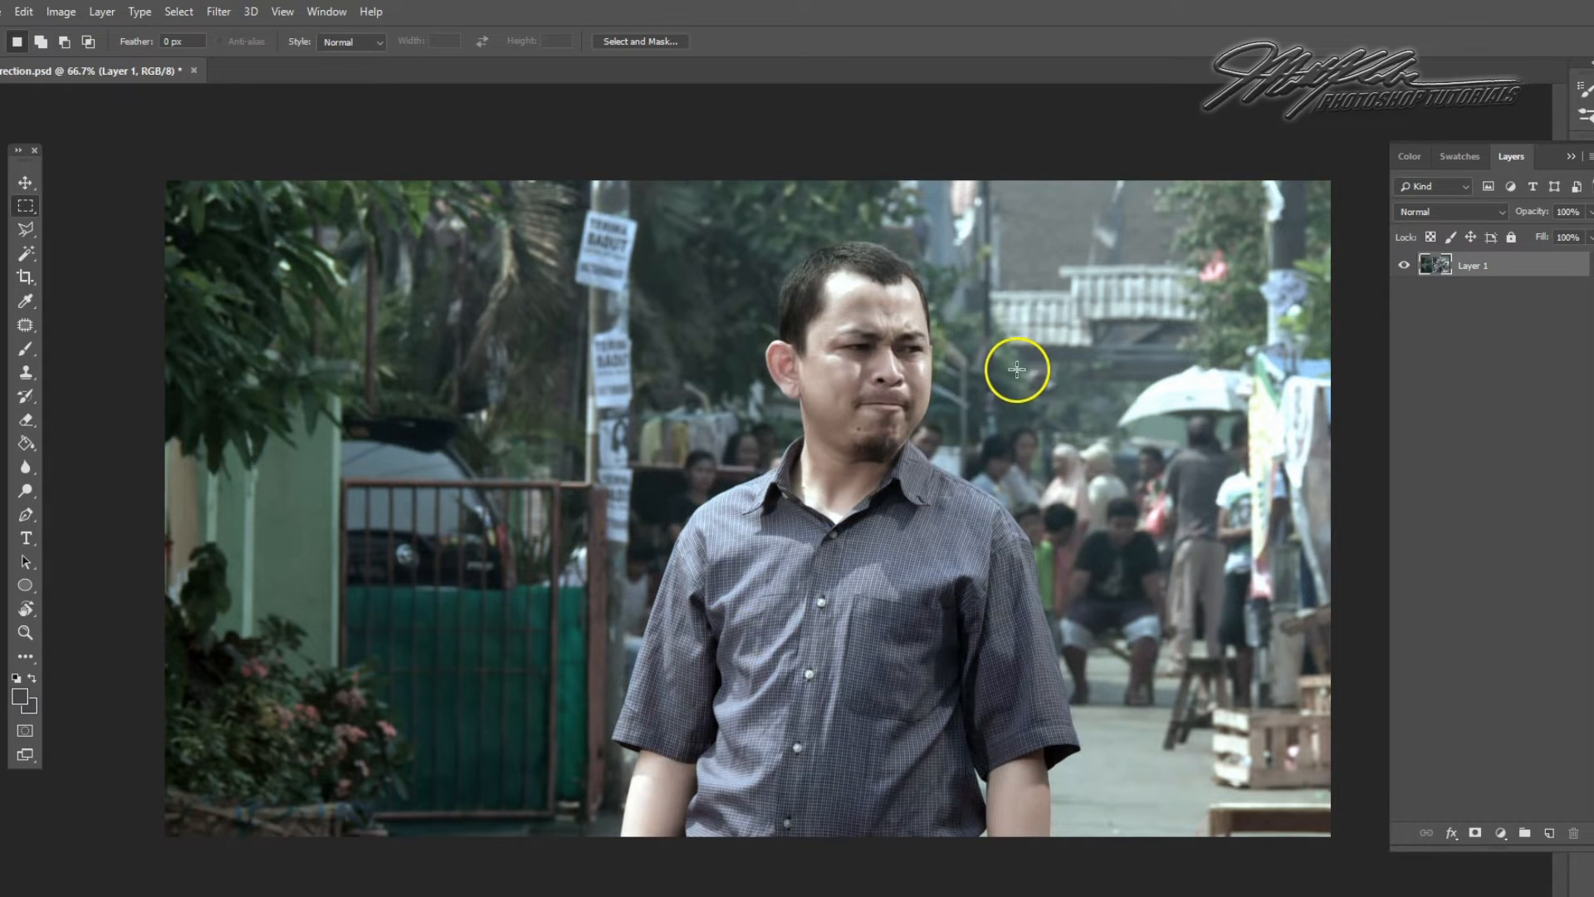
# Compare the photo before and after the Levels correction by stepping backward and forward in the edit history
pyautogui.click(25, 17)
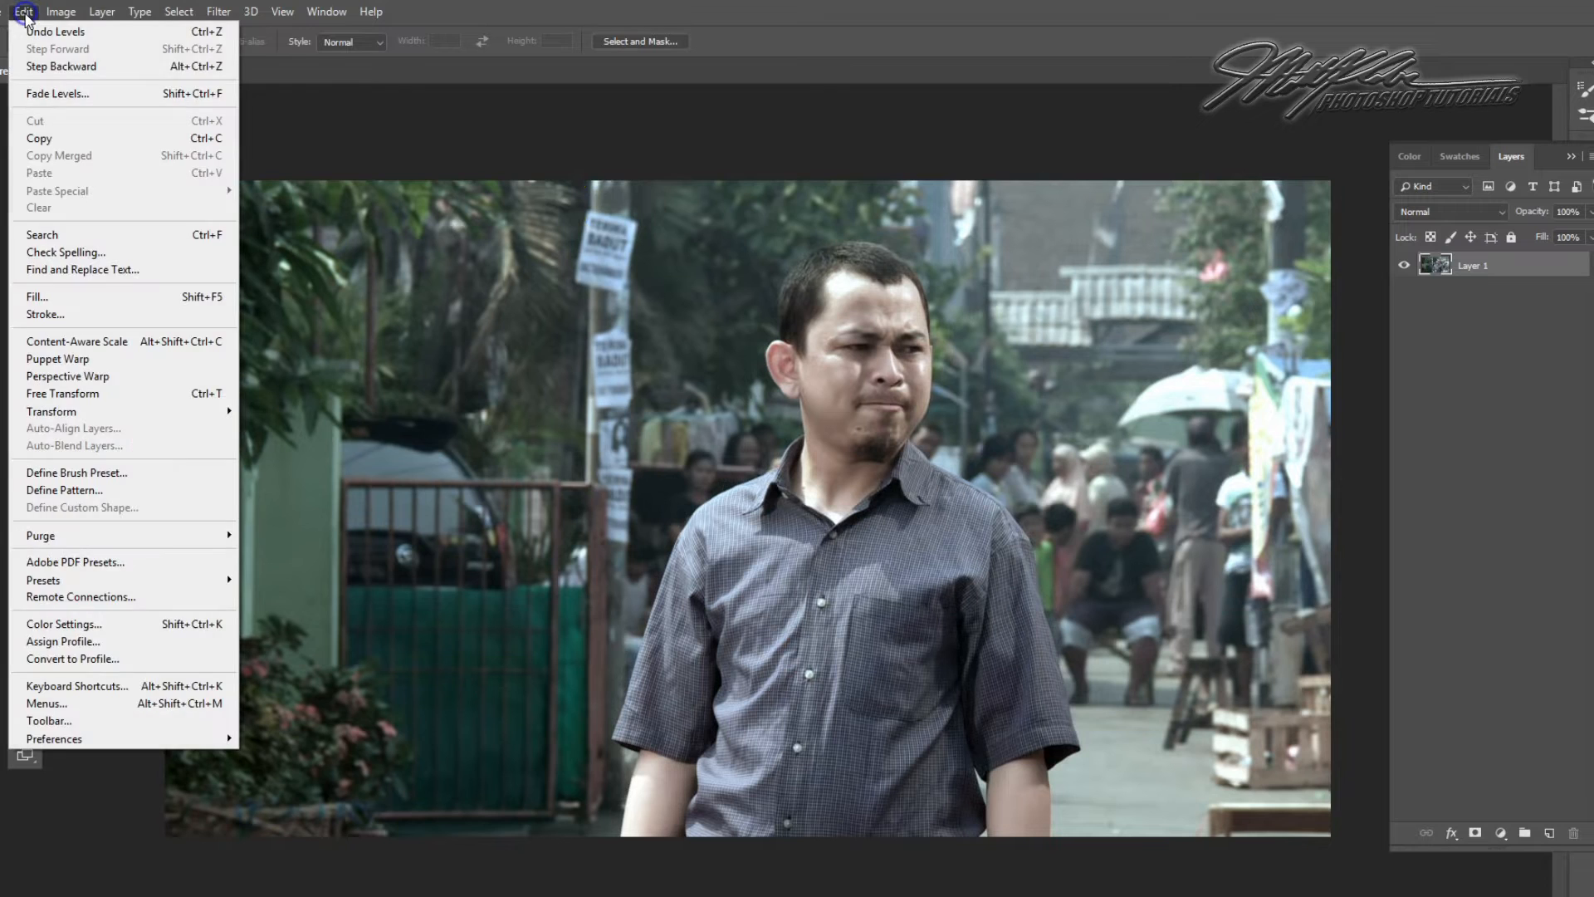
pyautogui.click(53, 64)
pyautogui.click(23, 11)
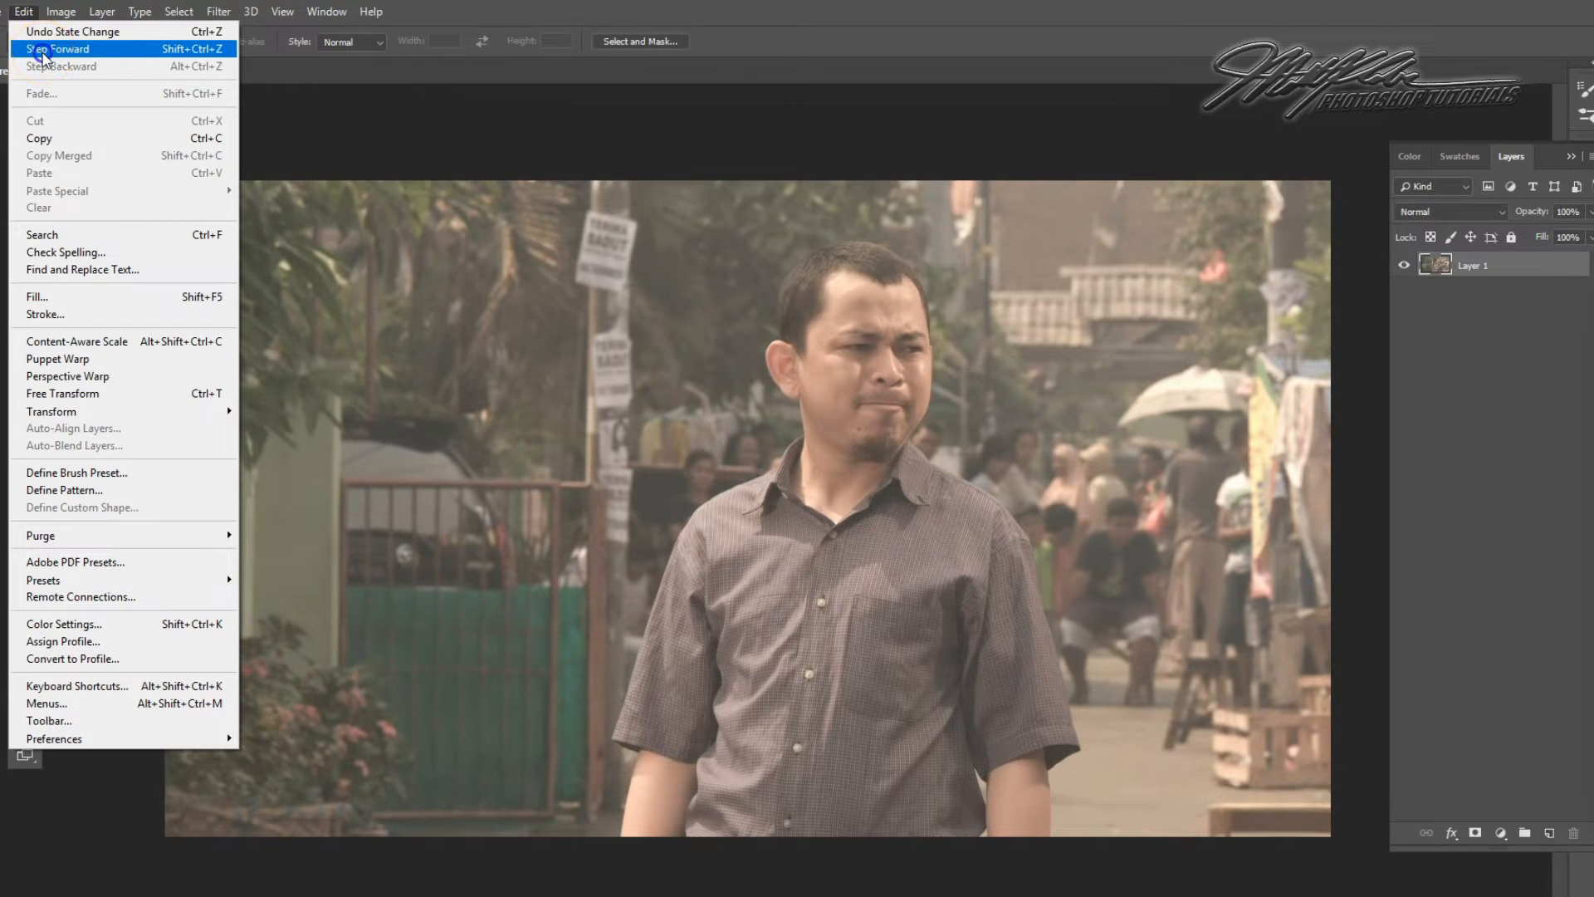
pyautogui.click(44, 51)
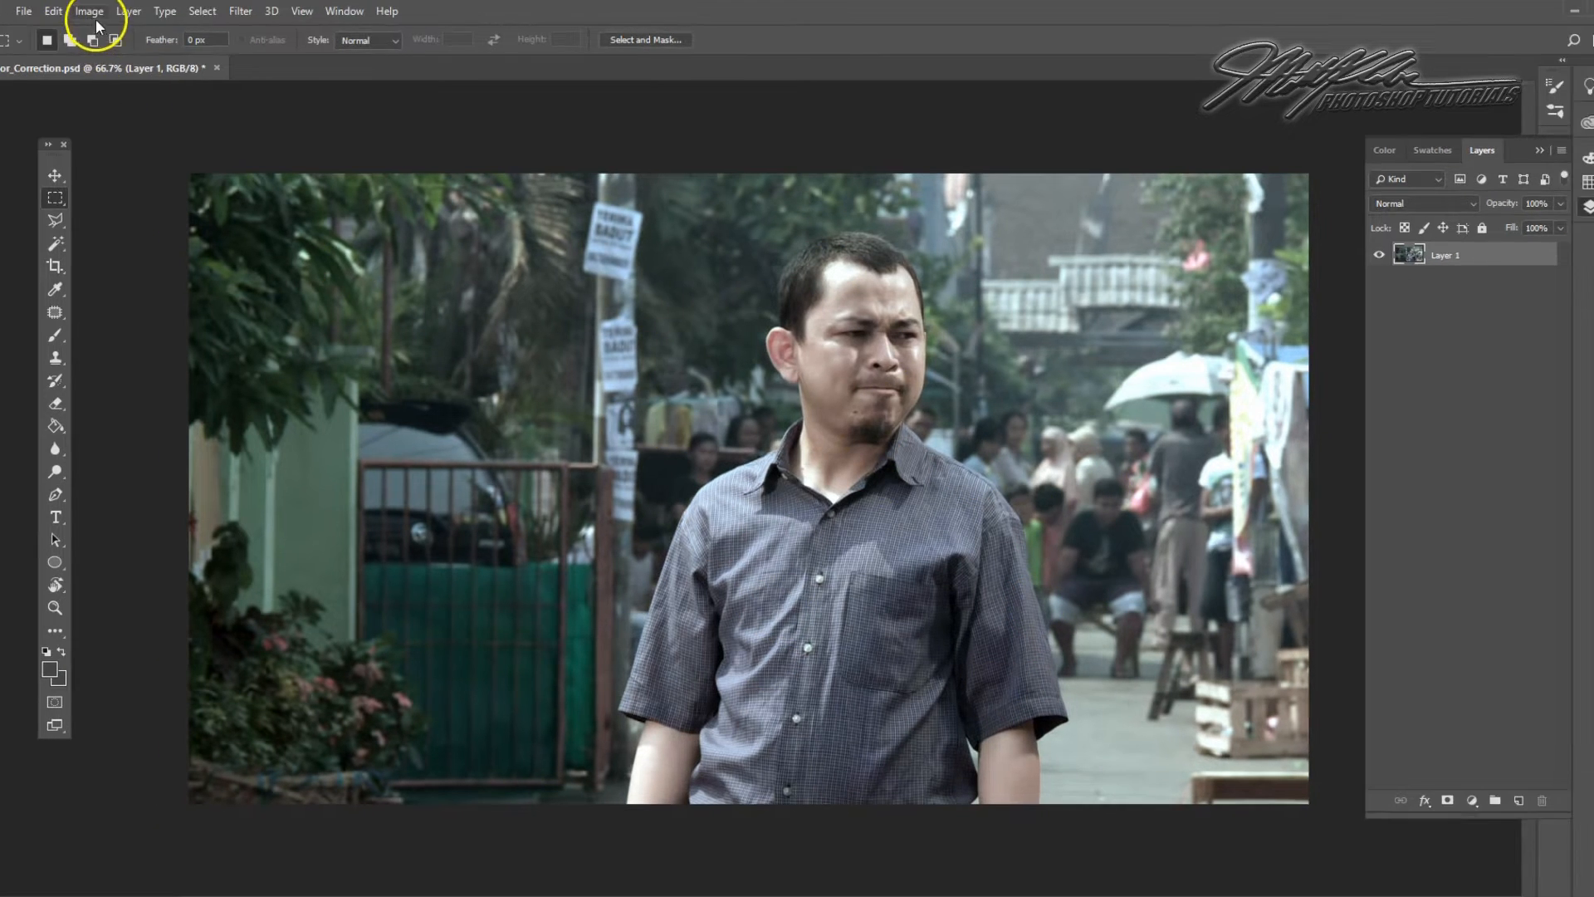
pyautogui.click(62, 13)
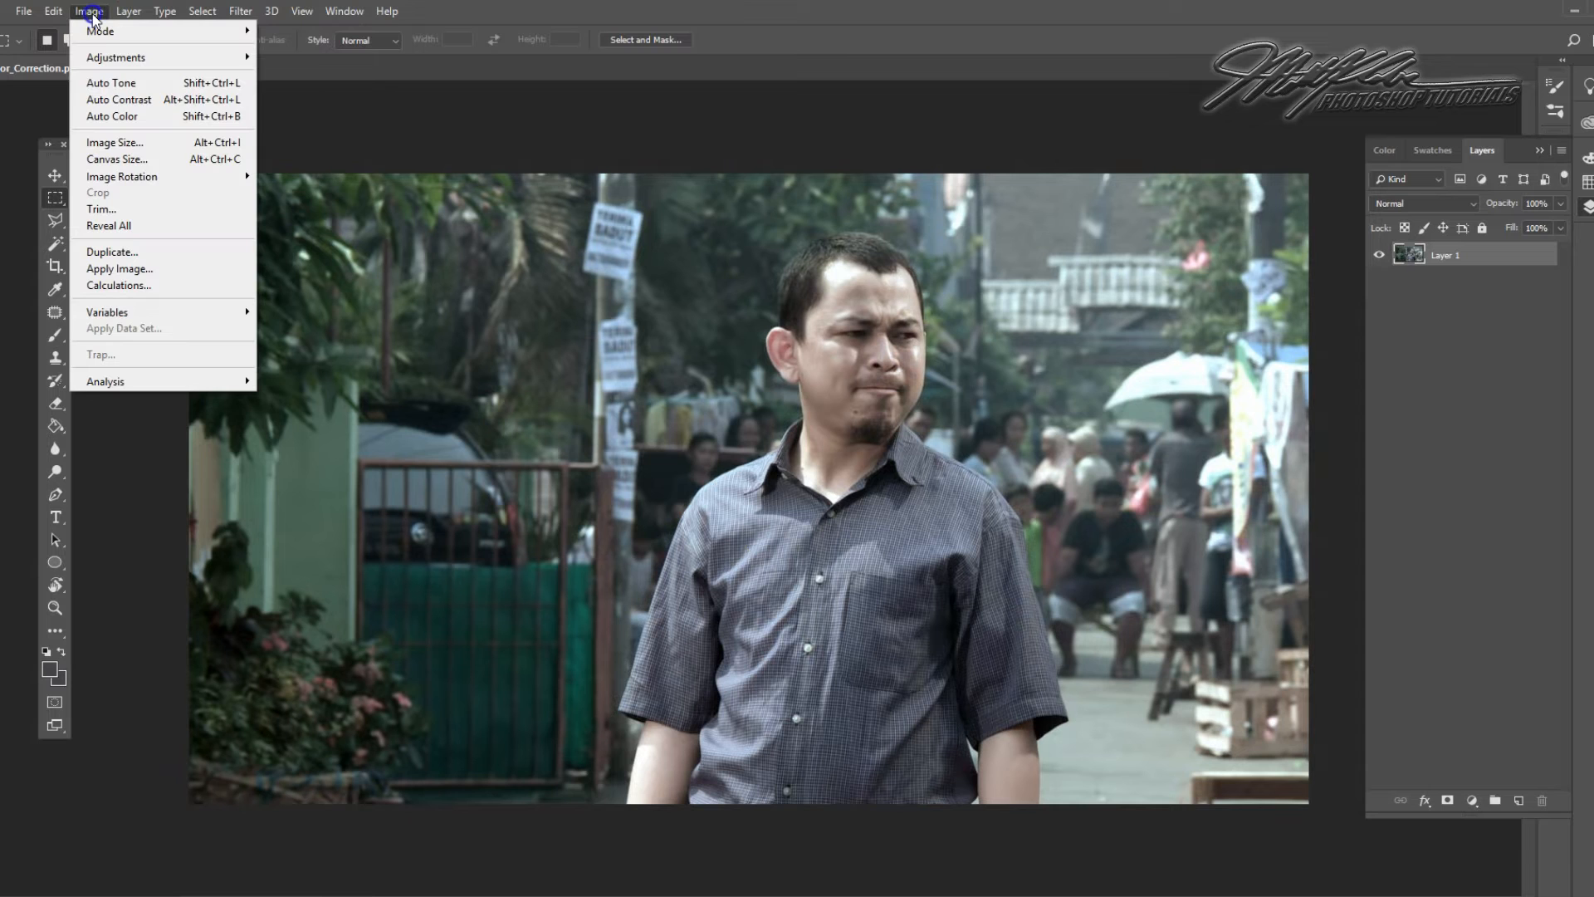
pyautogui.click(115, 117)
# Save the corrected photo as a JPEG named Color_Correction in the Downloads folder, accepting the JPEG options
pyautogui.click(23, 11)
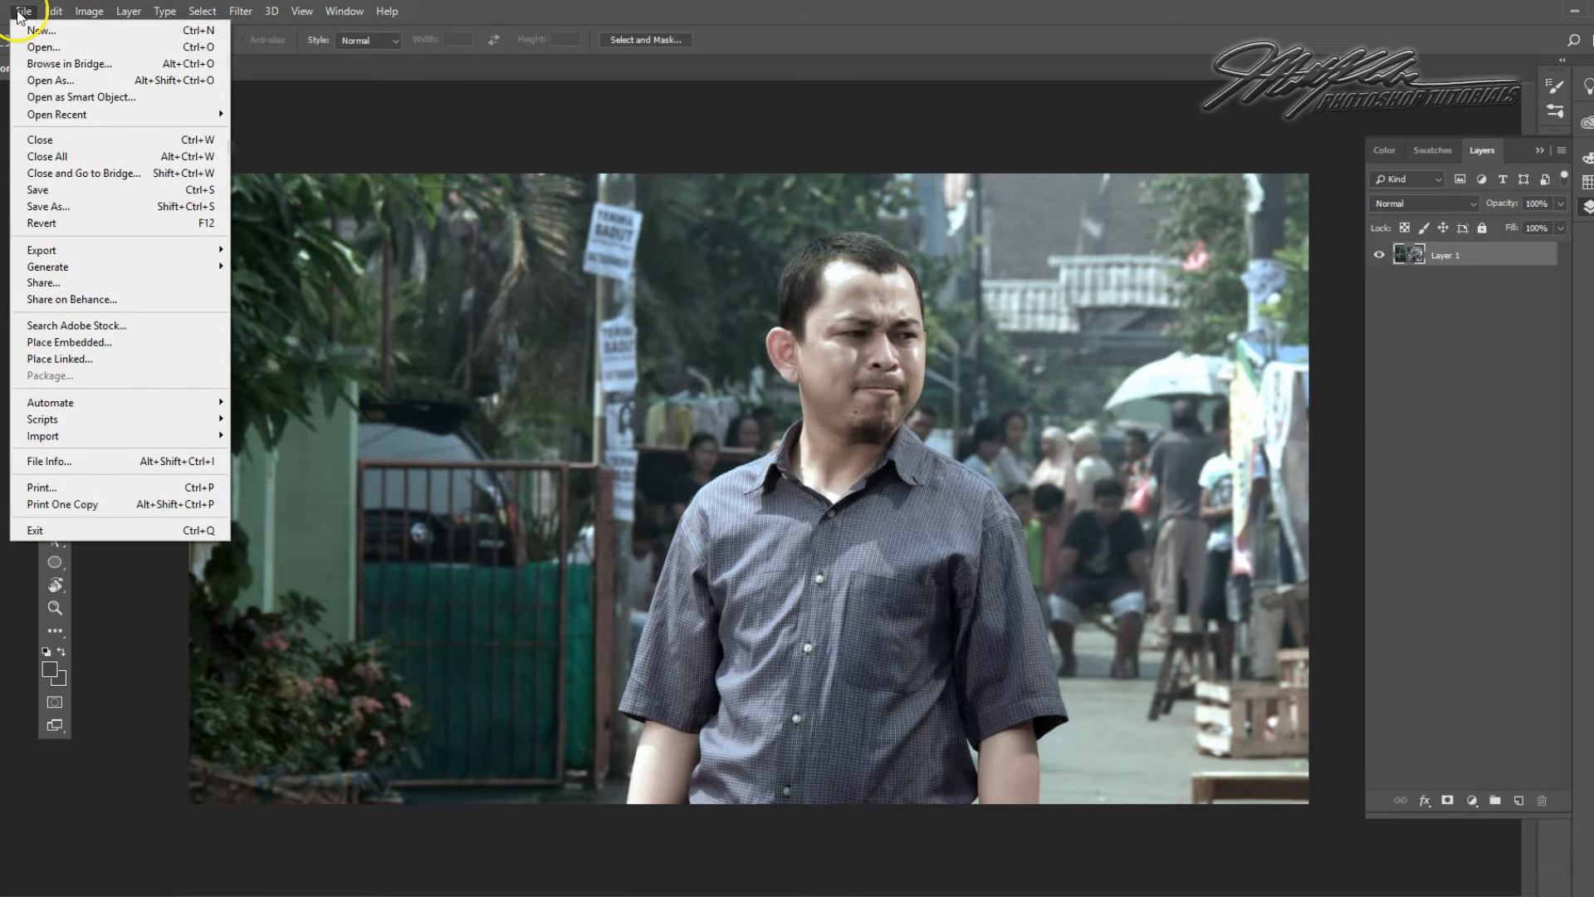
pyautogui.click(61, 206)
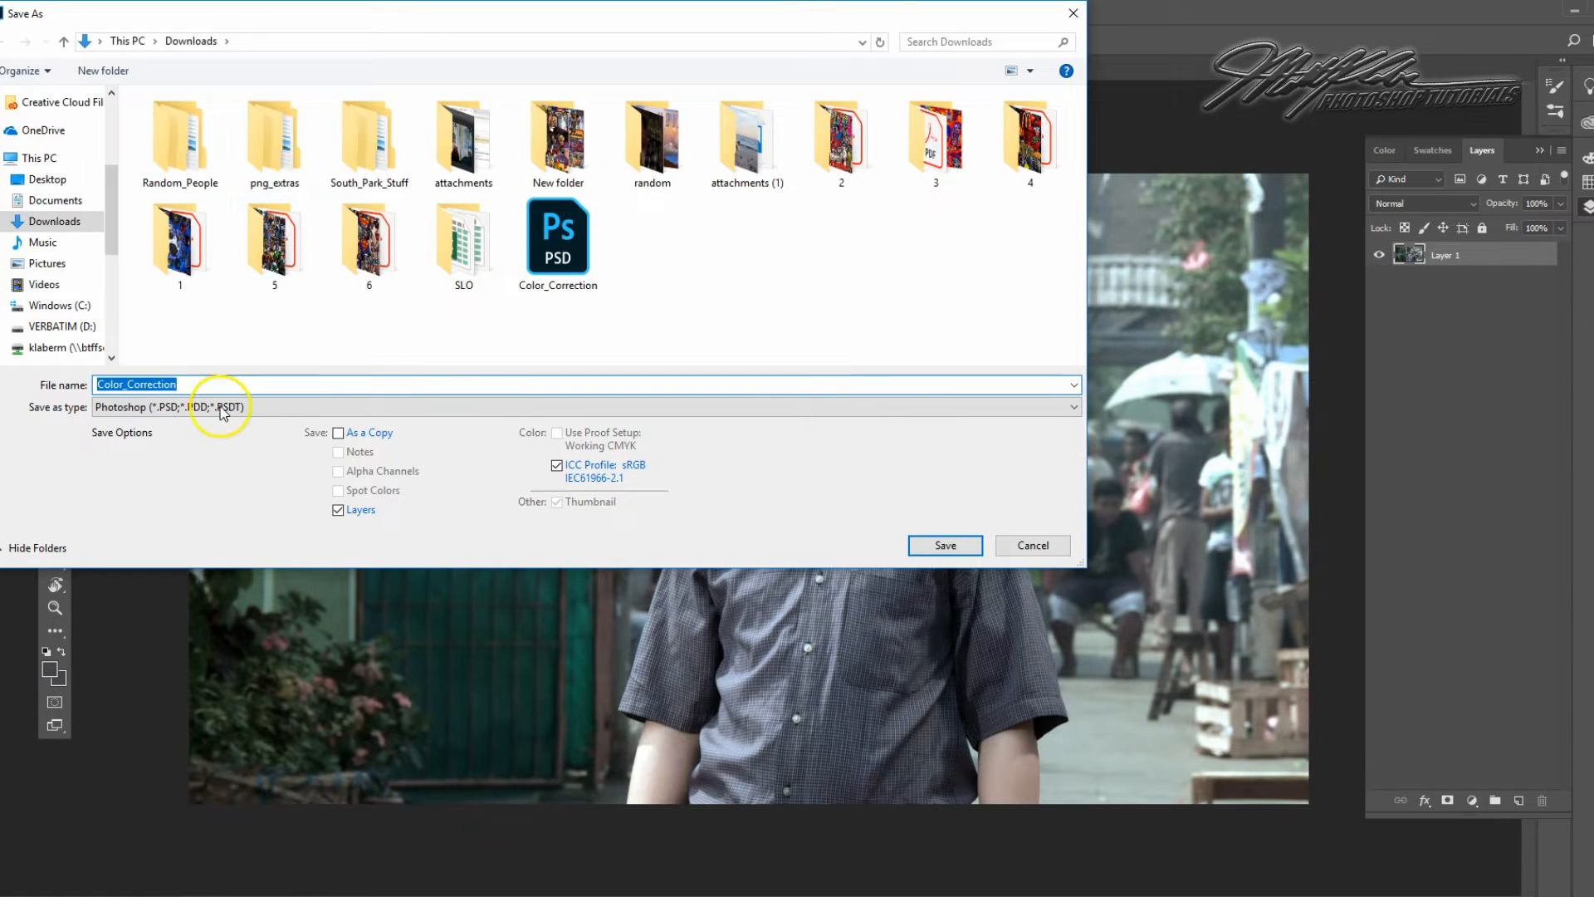
pyautogui.click(221, 410)
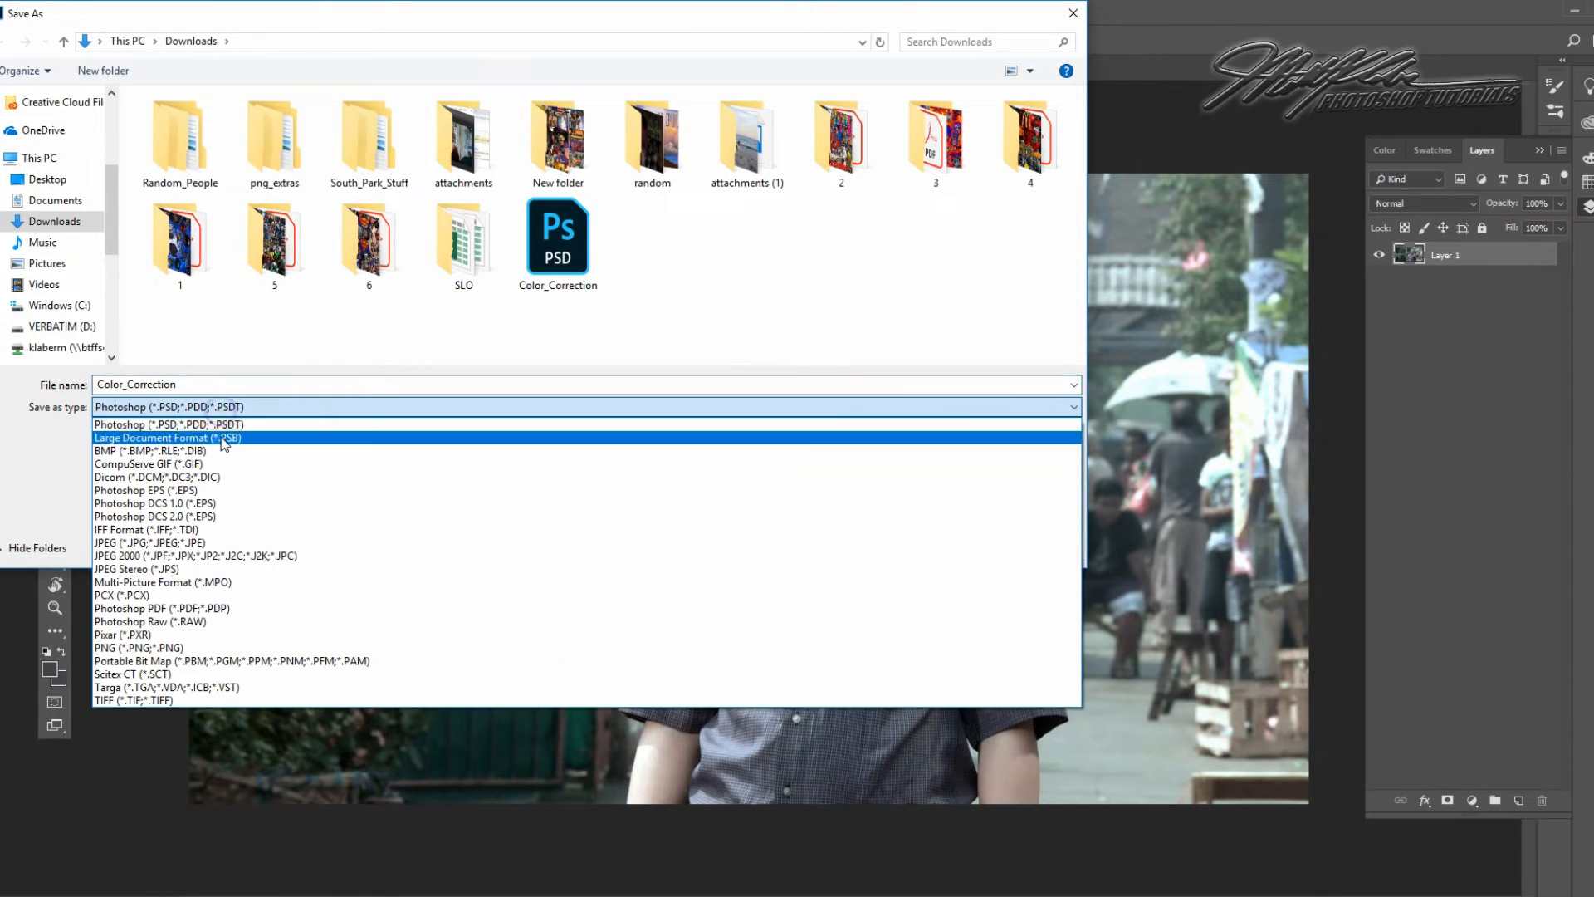
pyautogui.click(213, 543)
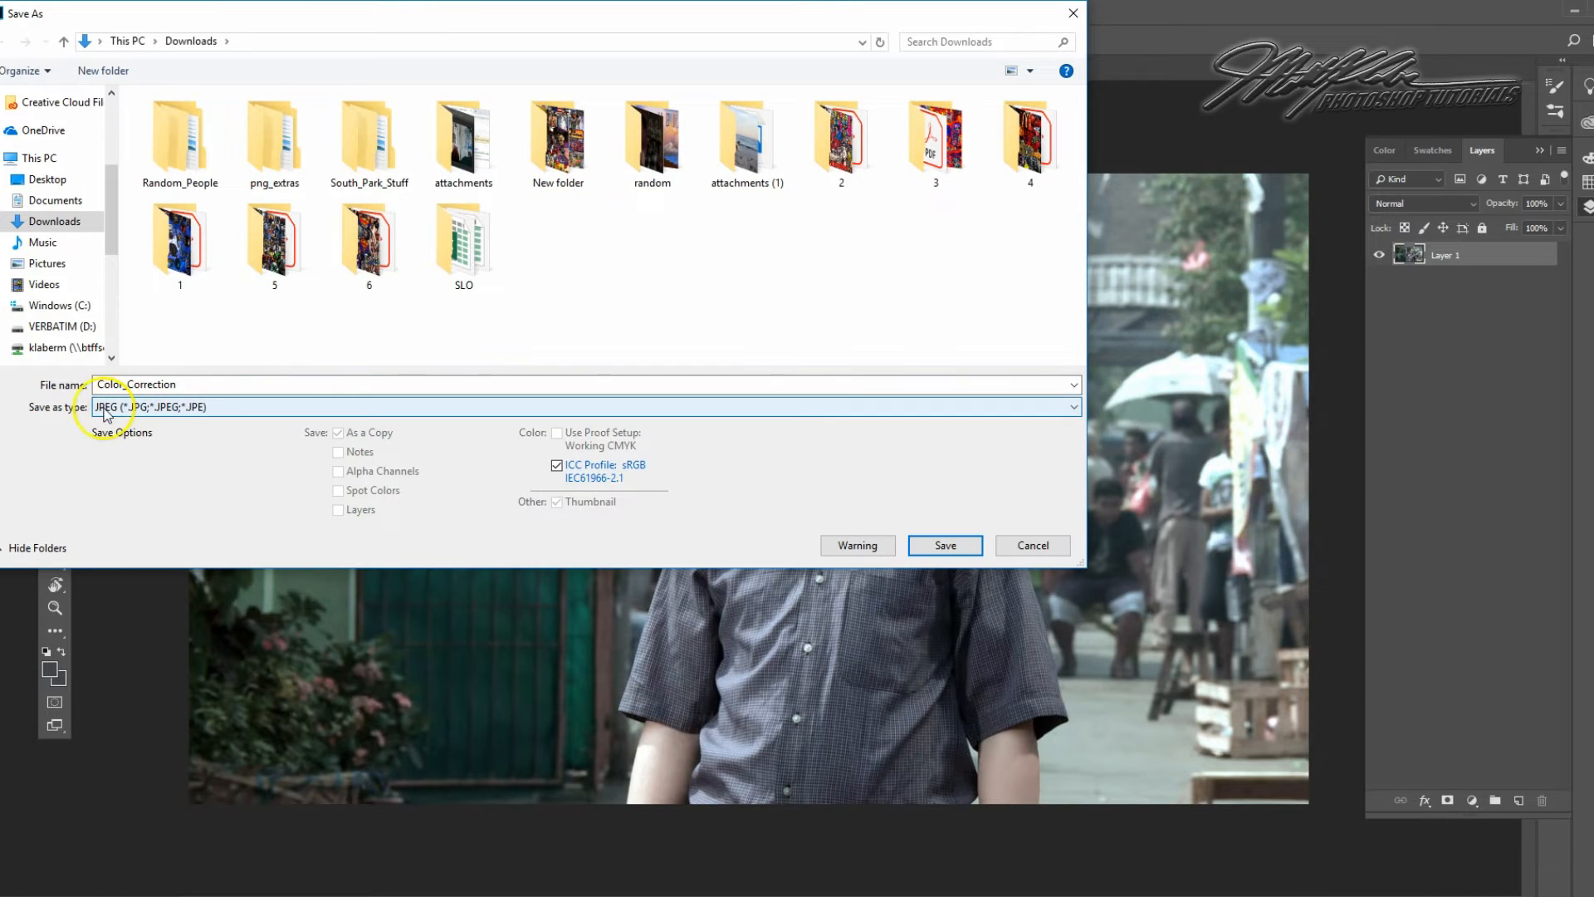
pyautogui.click(943, 545)
pyautogui.click(913, 230)
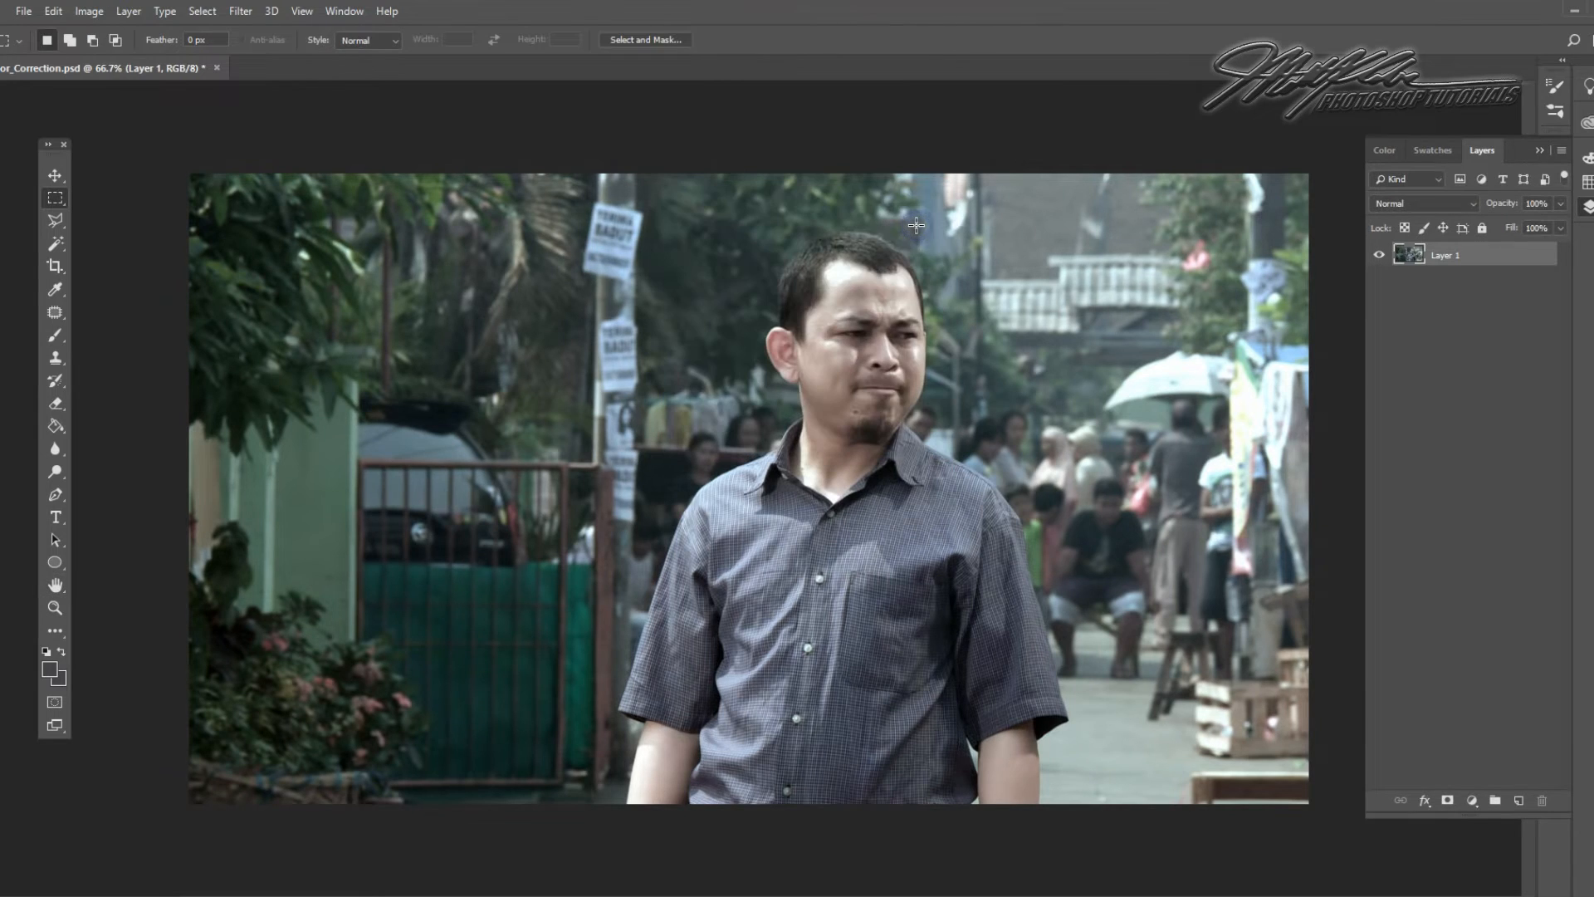
# Switch to the Schoology course in the browser and open the 1 Color Correction Submission assignment
pyautogui.click(288, 861)
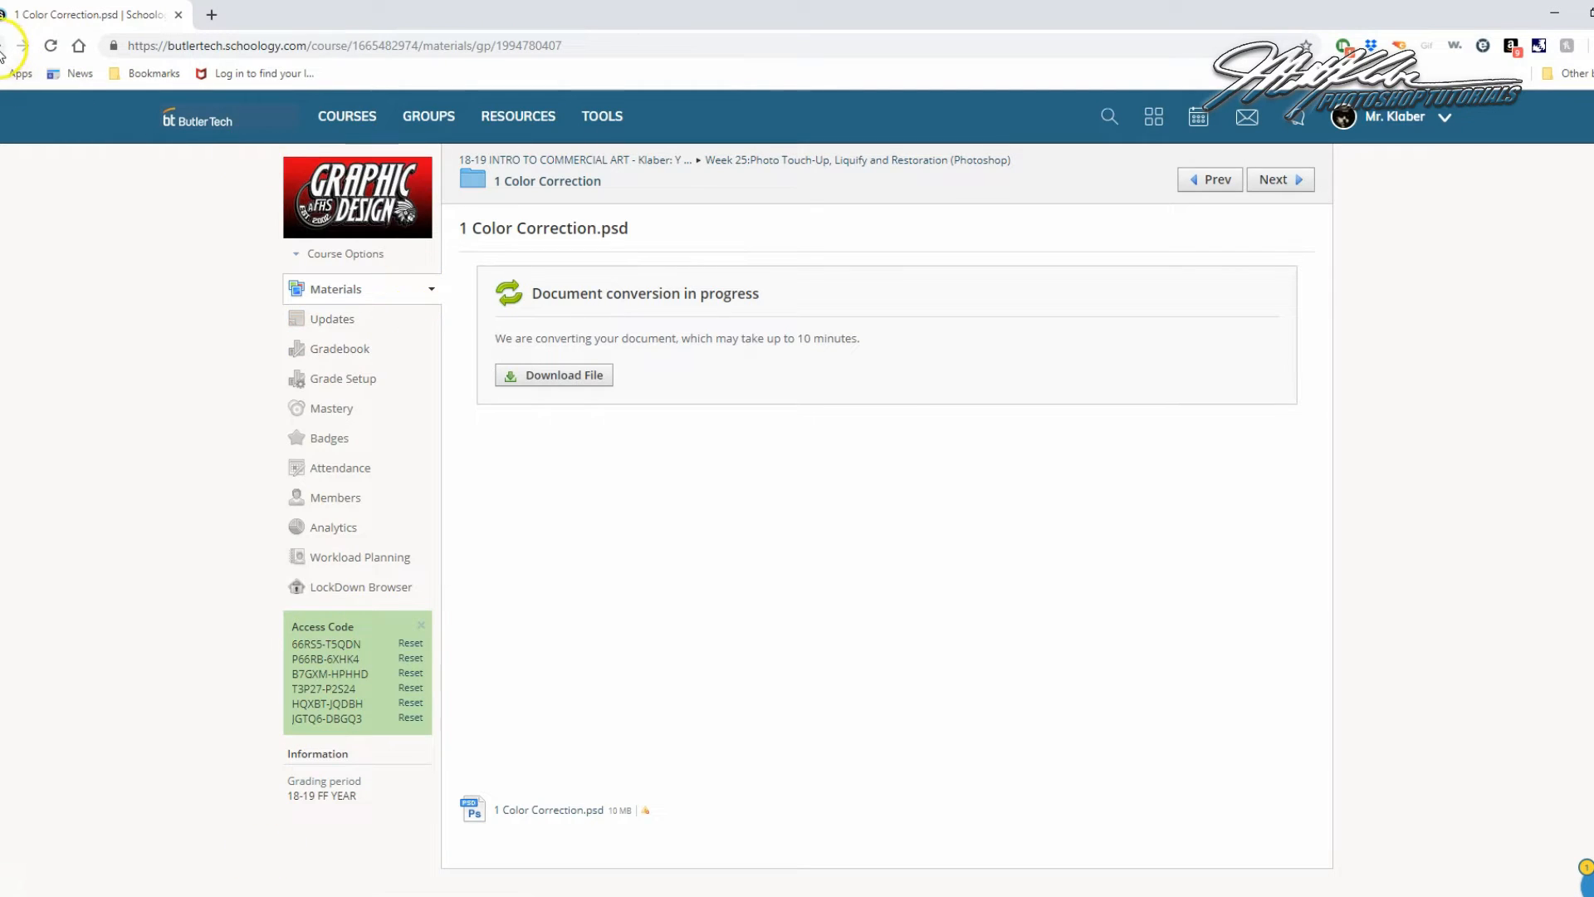
pyautogui.click(635, 350)
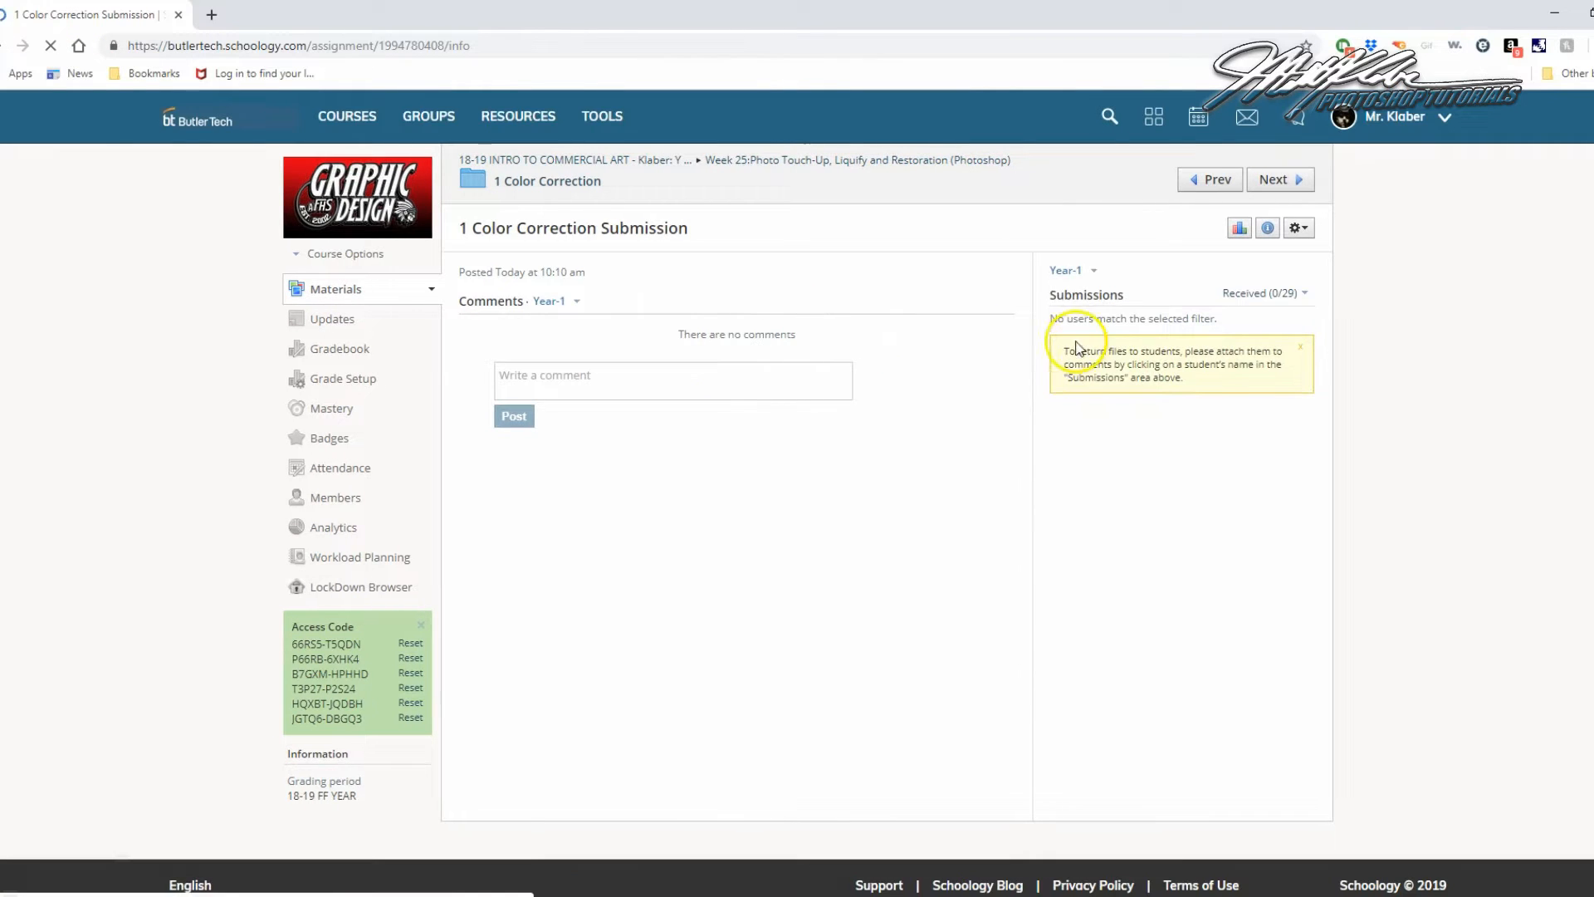
# Return to the Week 25 materials, download 2 Patch Tool.psd from the 2 Patch Tool folder, and open it in Photoshop
pyautogui.click(3, 48)
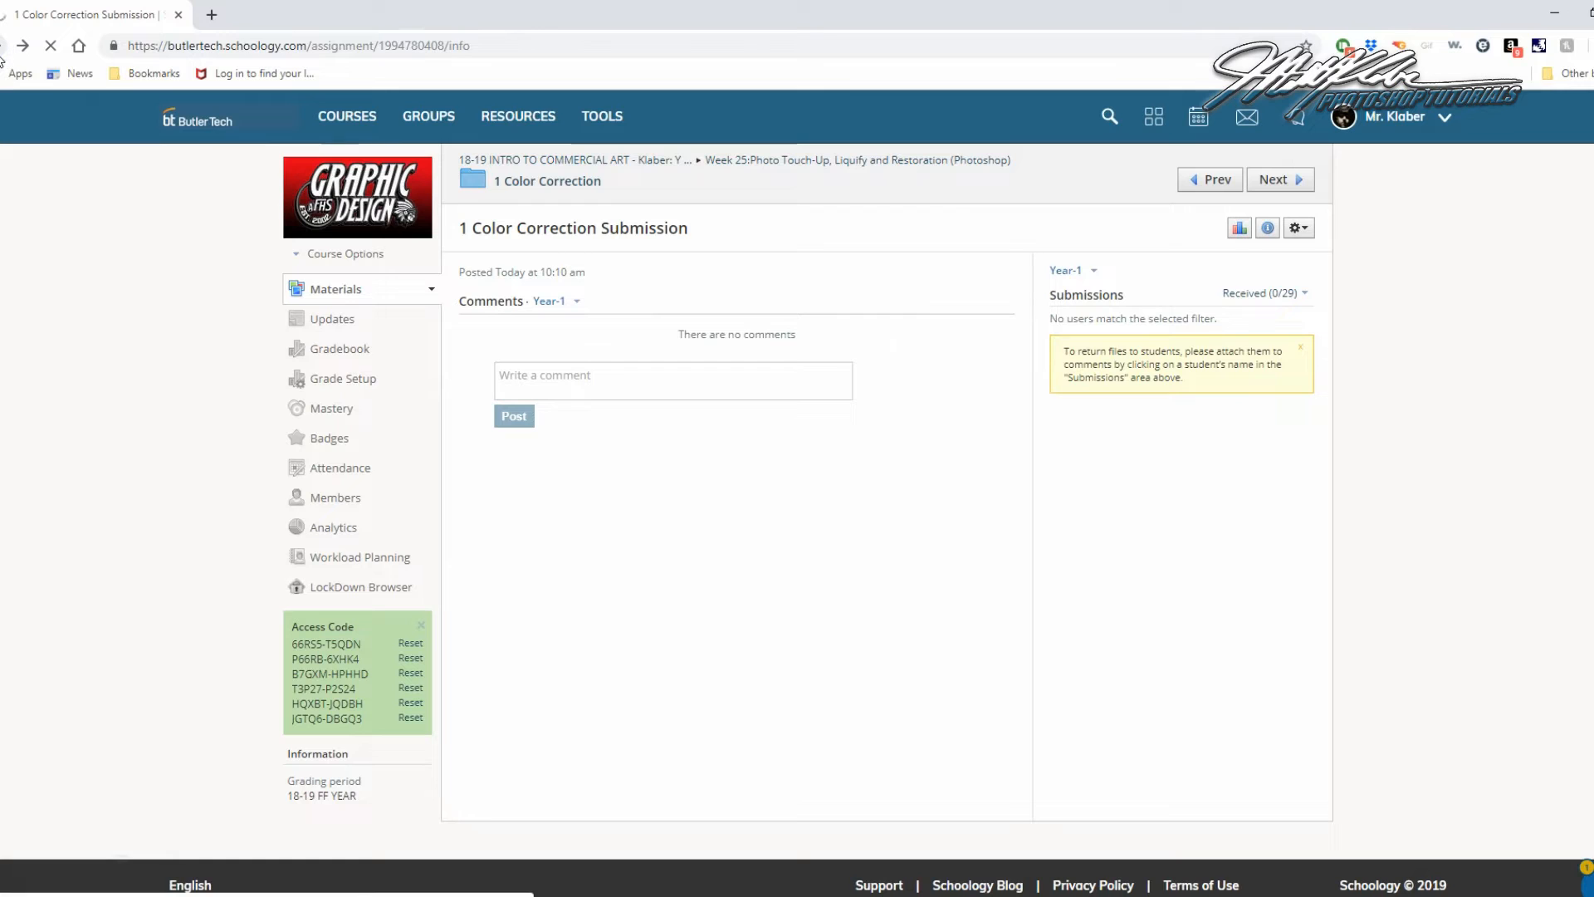
pyautogui.click(2, 48)
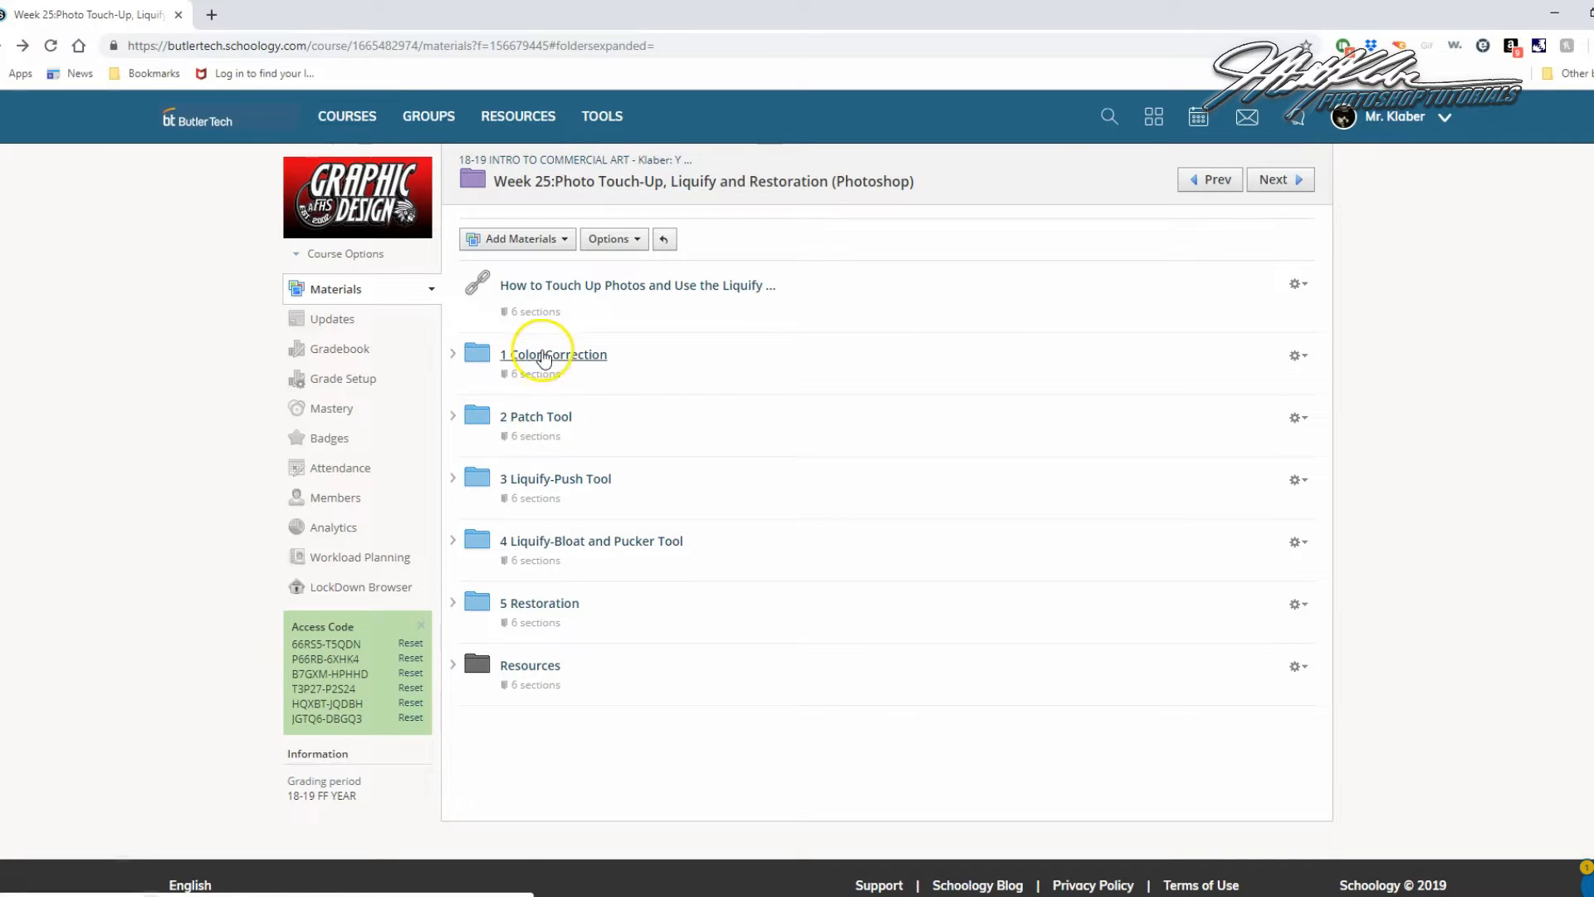
pyautogui.click(536, 418)
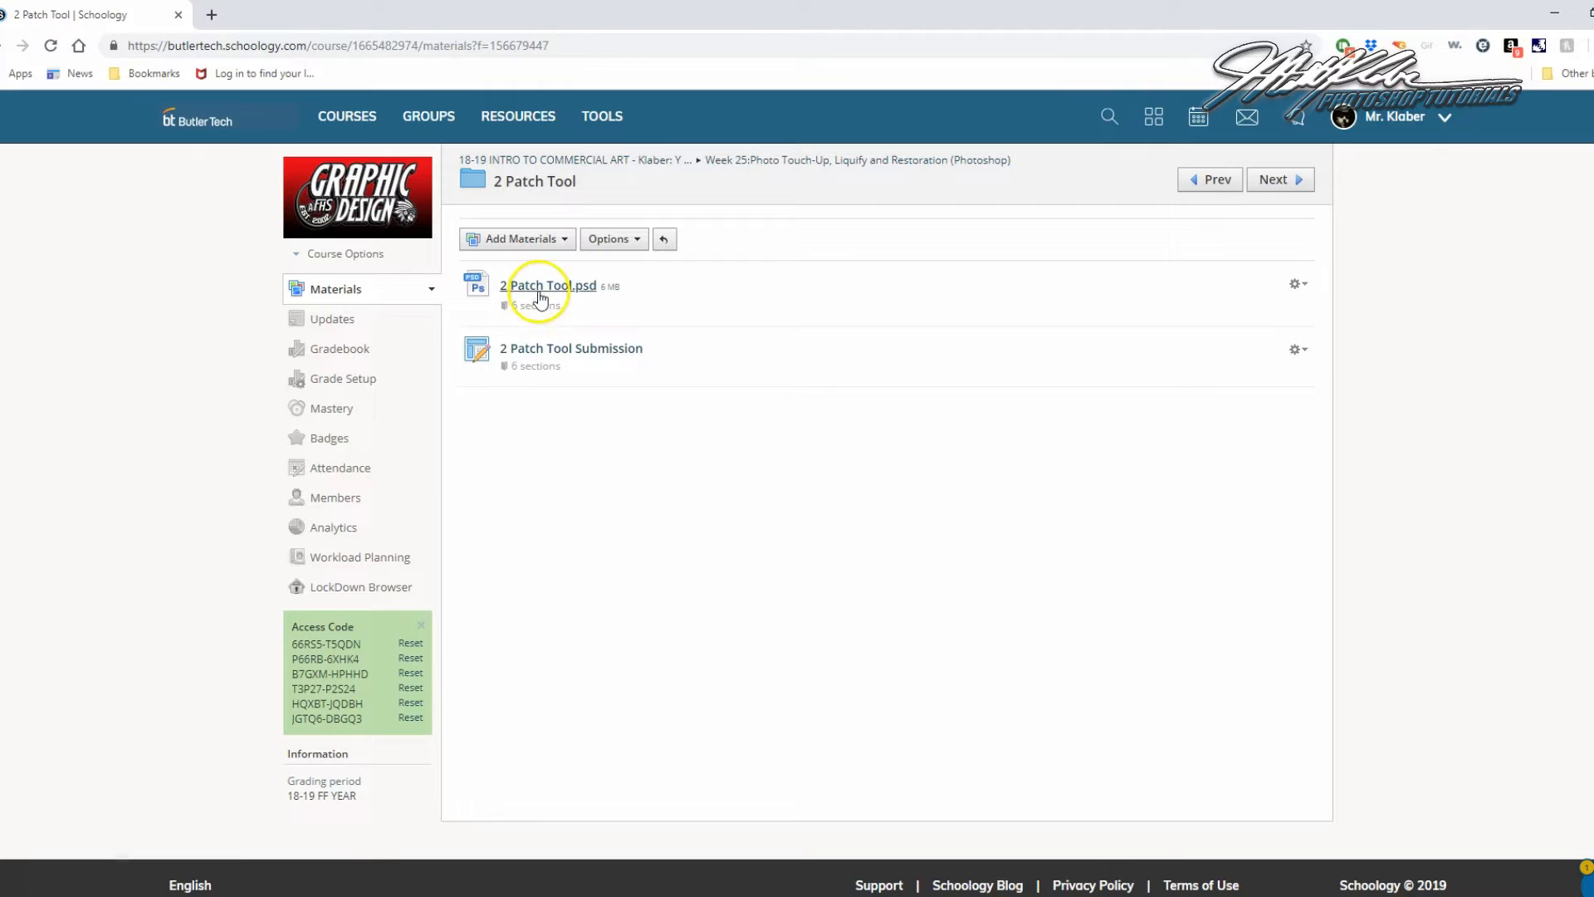
pyautogui.click(539, 289)
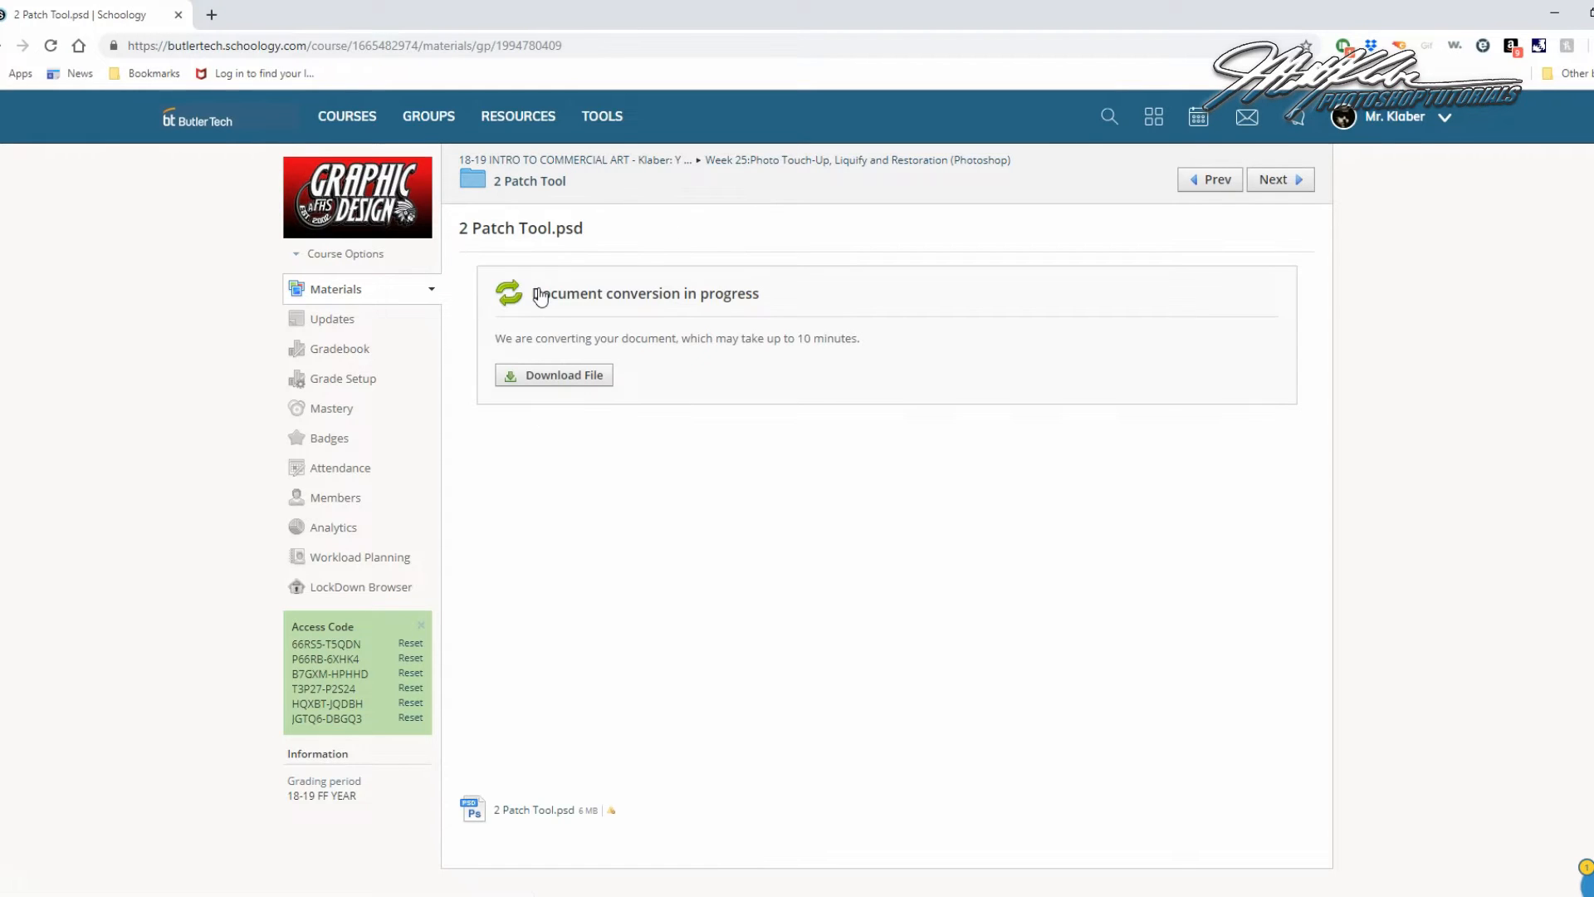
pyautogui.click(549, 378)
pyautogui.click(99, 886)
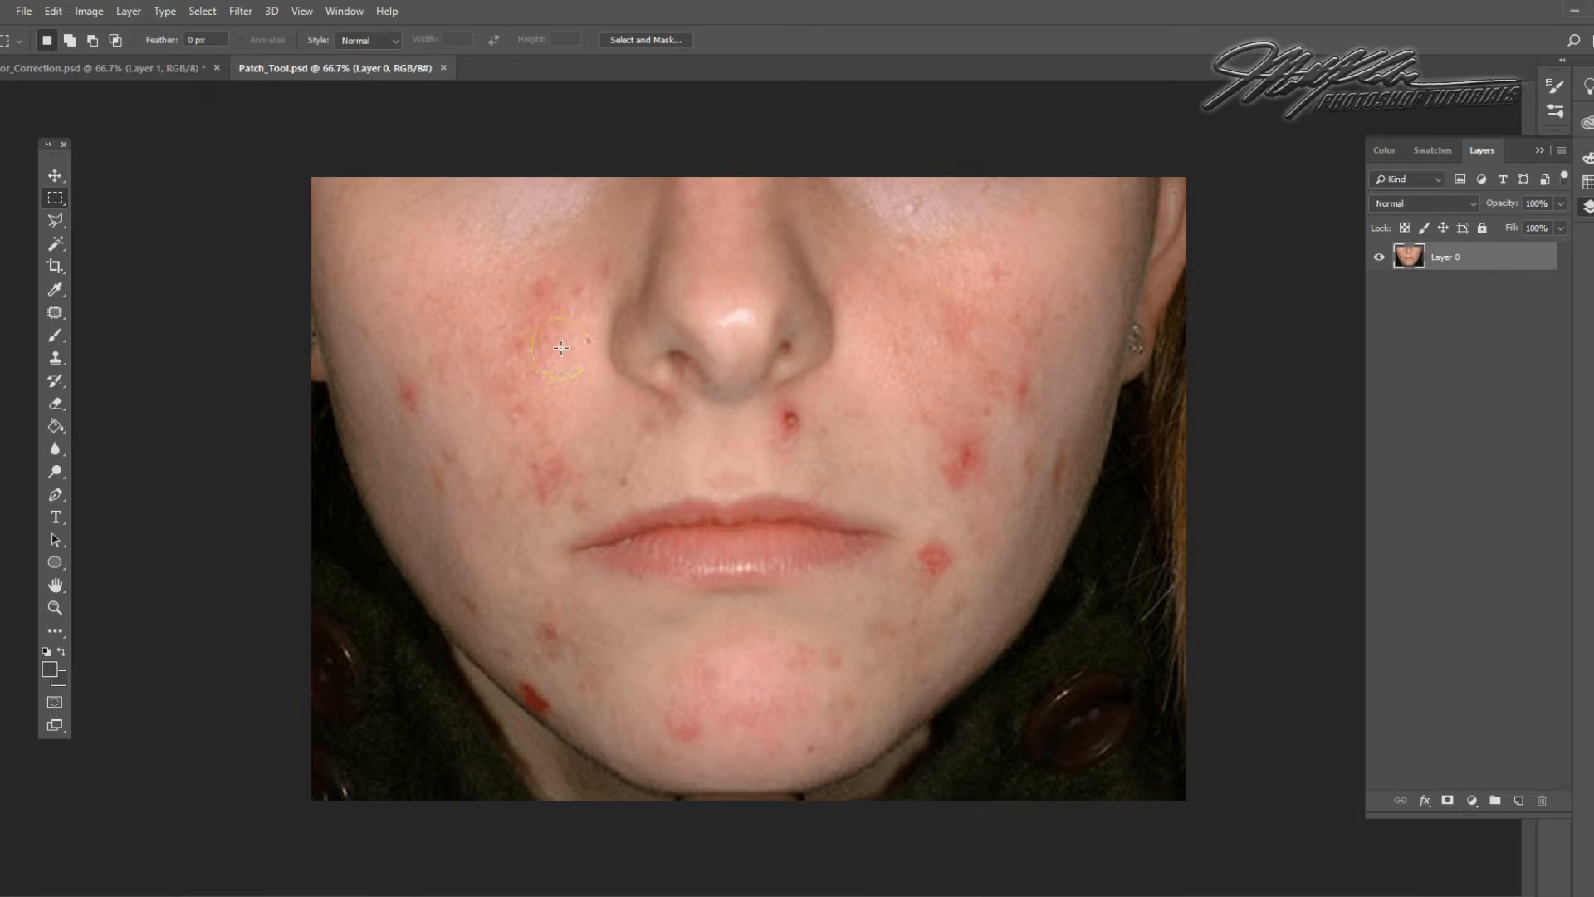
# Go through the Spot Healing Brush and Healing Brush tools and activate the Patch Tool
pyautogui.click(868, 299)
pyautogui.click(56, 313)
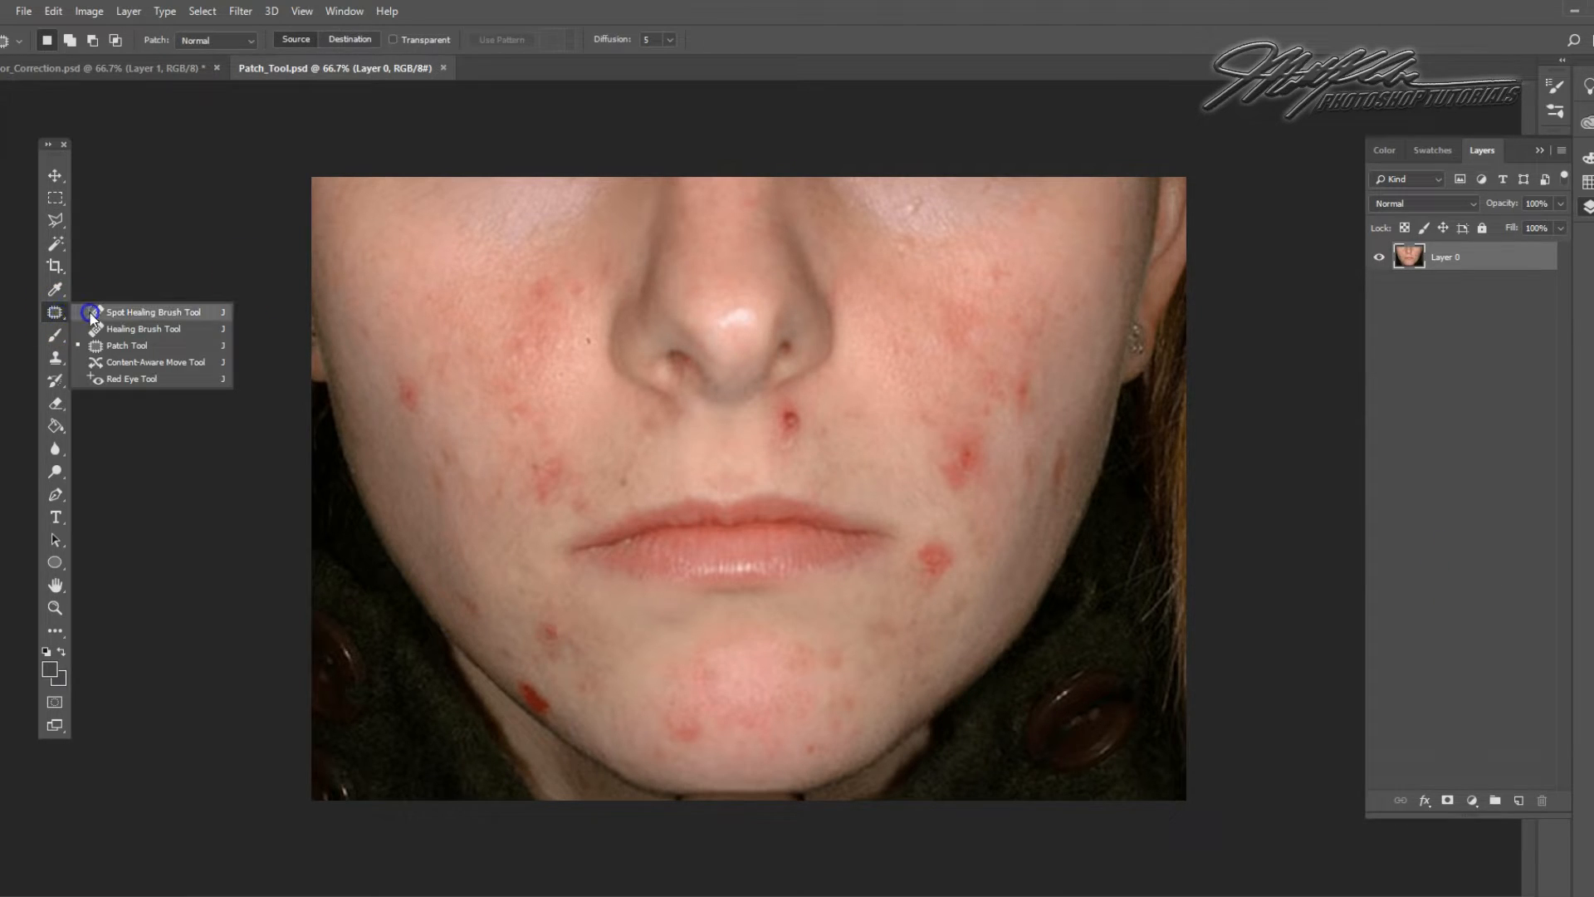
pyautogui.click(93, 313)
pyautogui.click(58, 311)
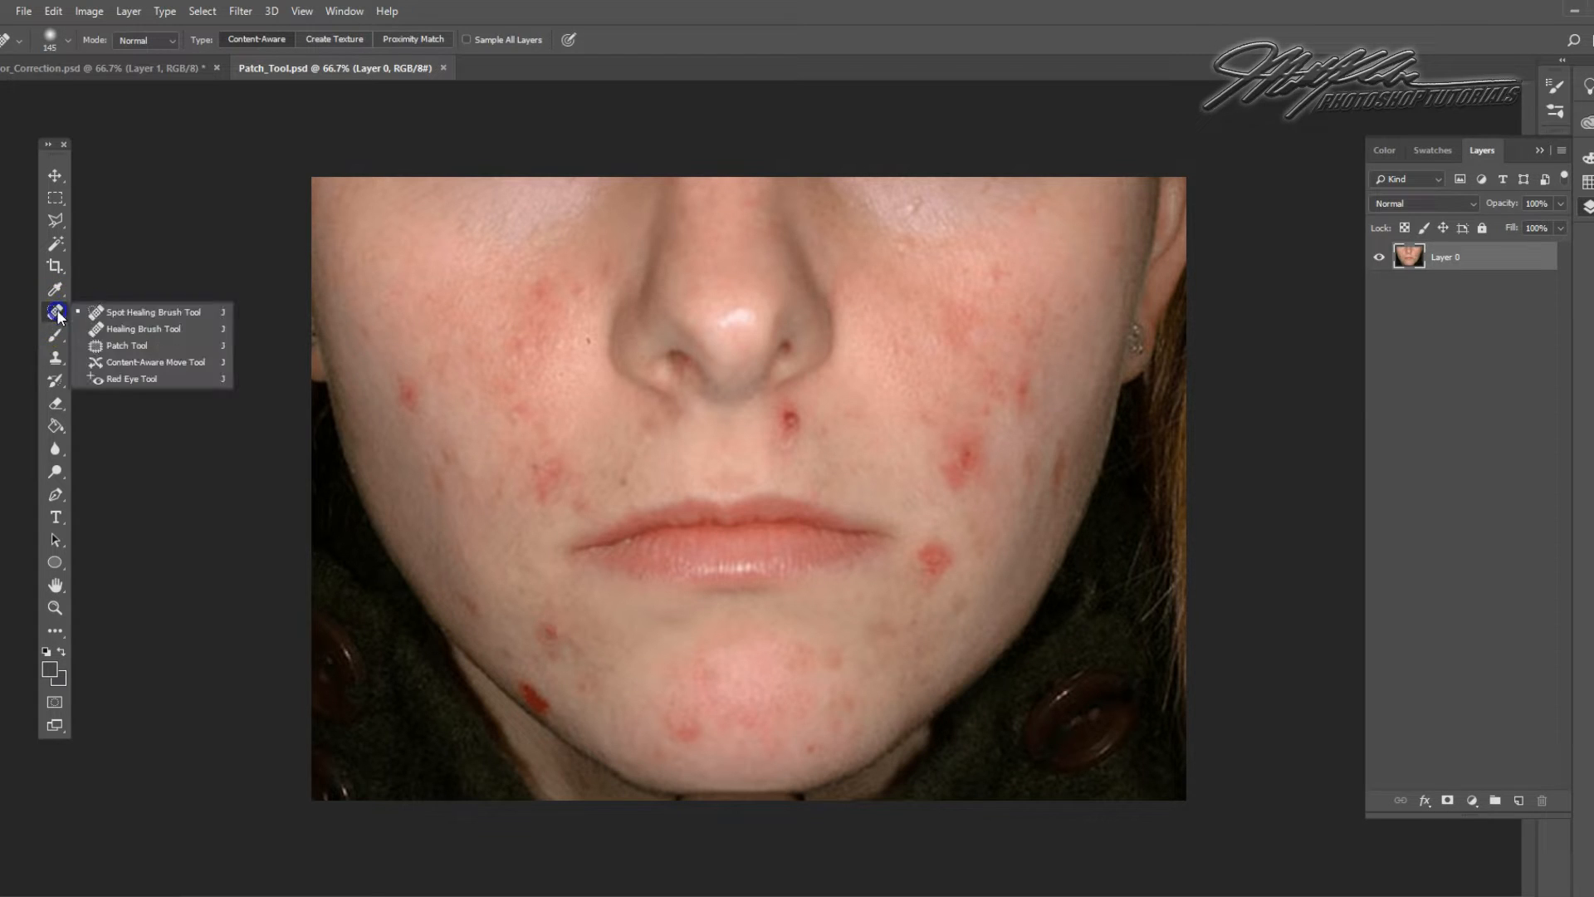
pyautogui.click(93, 327)
pyautogui.click(57, 312)
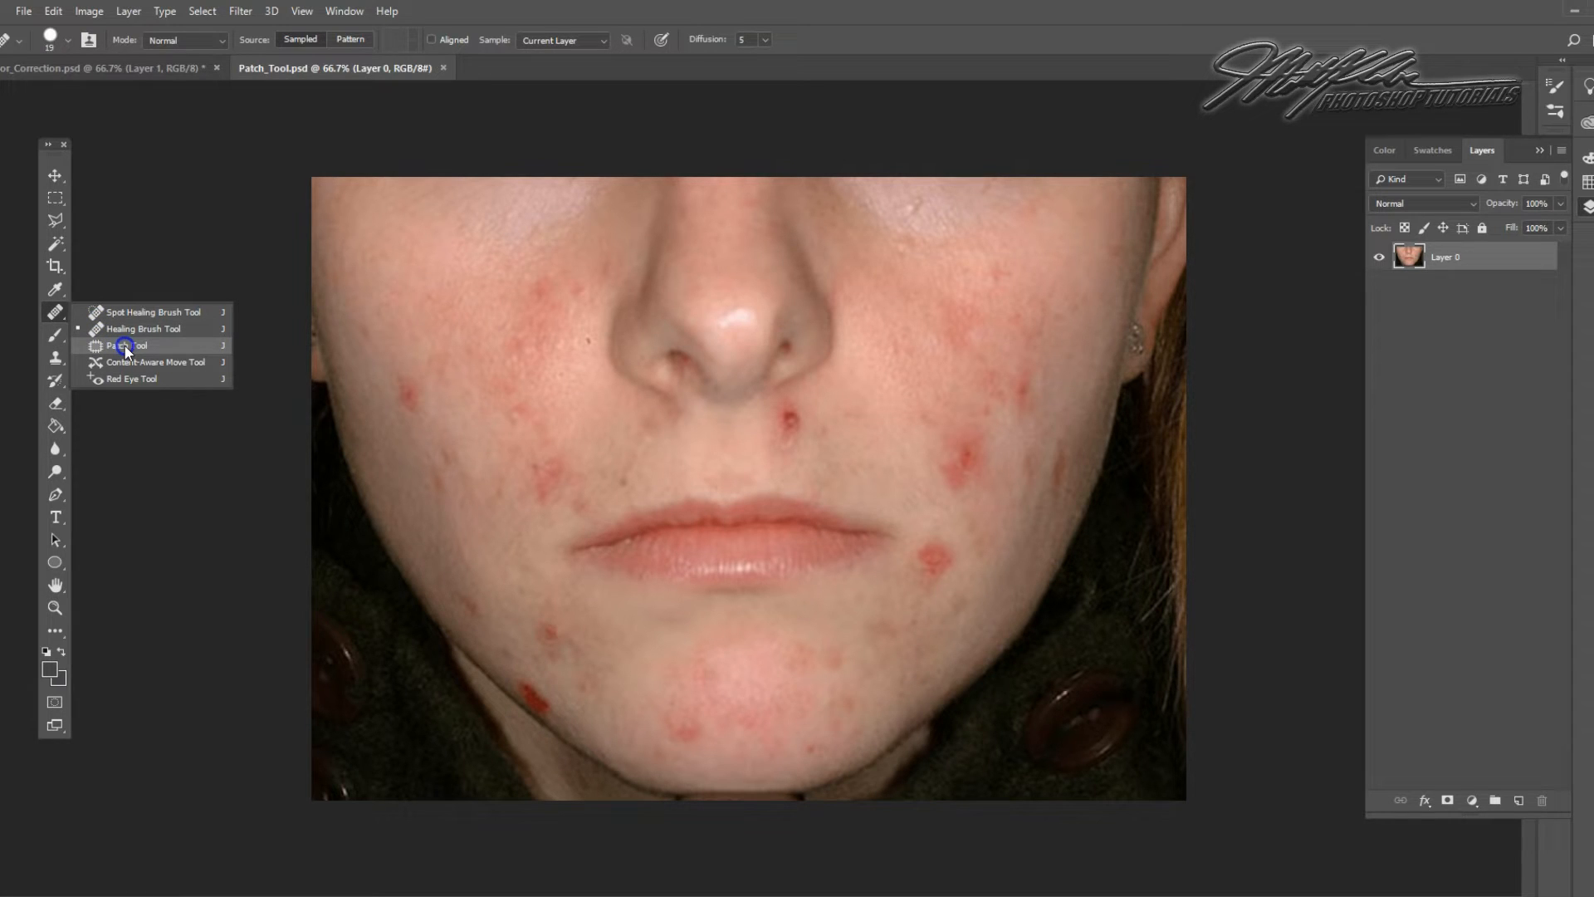
pyautogui.click(124, 346)
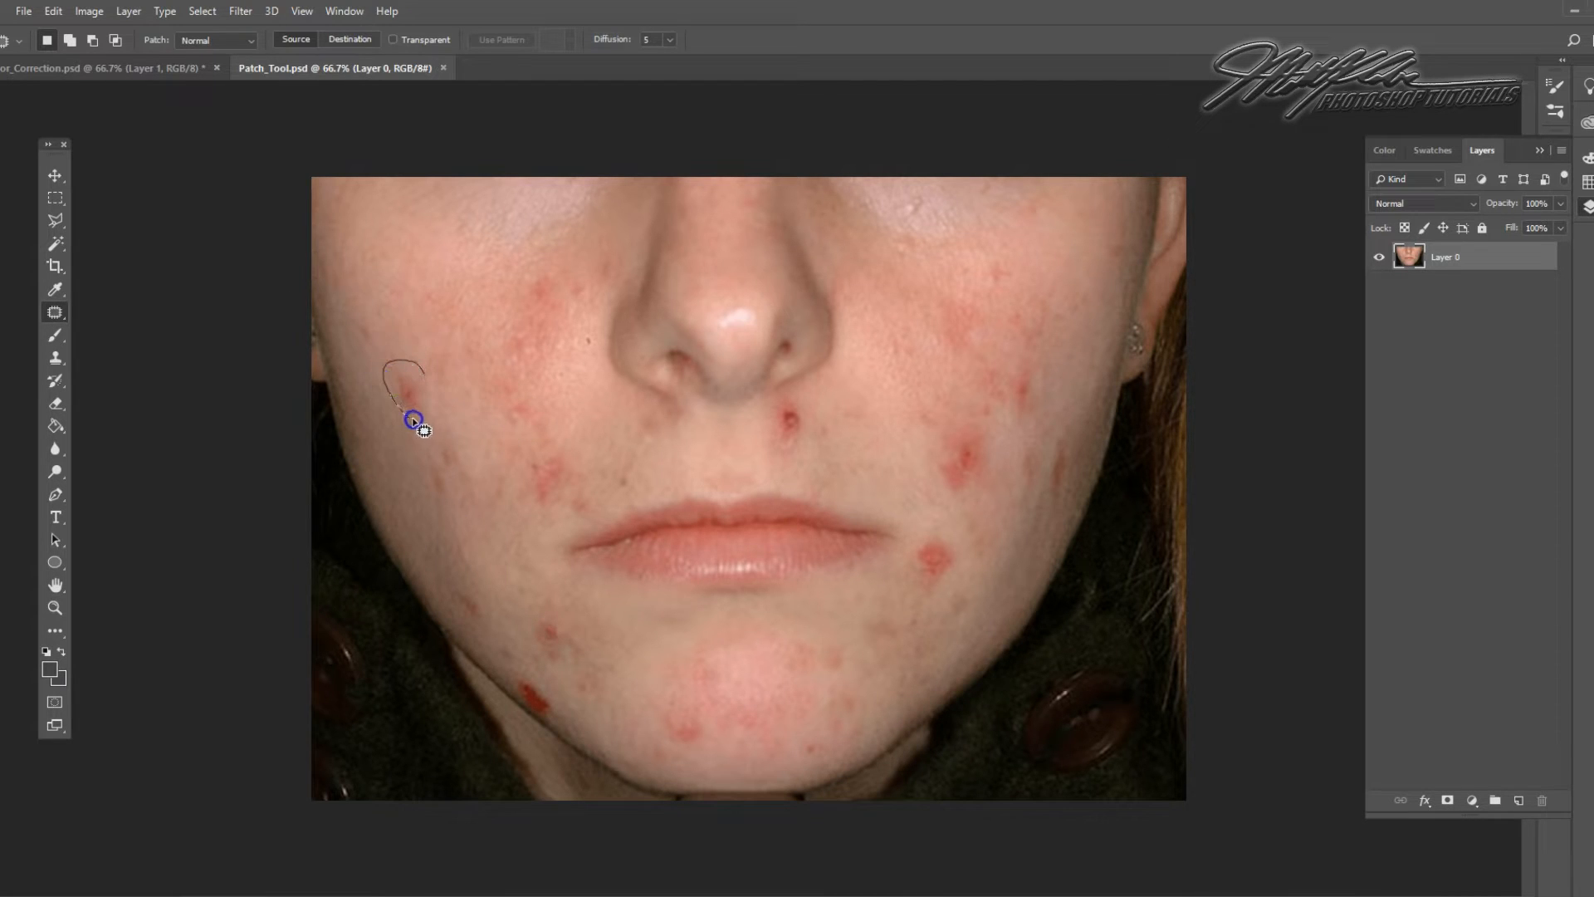
# Patch the two red blemishes on the outer left cheek of the photo with clear skin from higher on the cheek
pyautogui.moveTo(422, 378)
pyautogui.mouseDown()
pyautogui.moveTo(402, 374)
pyautogui.moveTo(376, 285)
pyautogui.mouseUp()
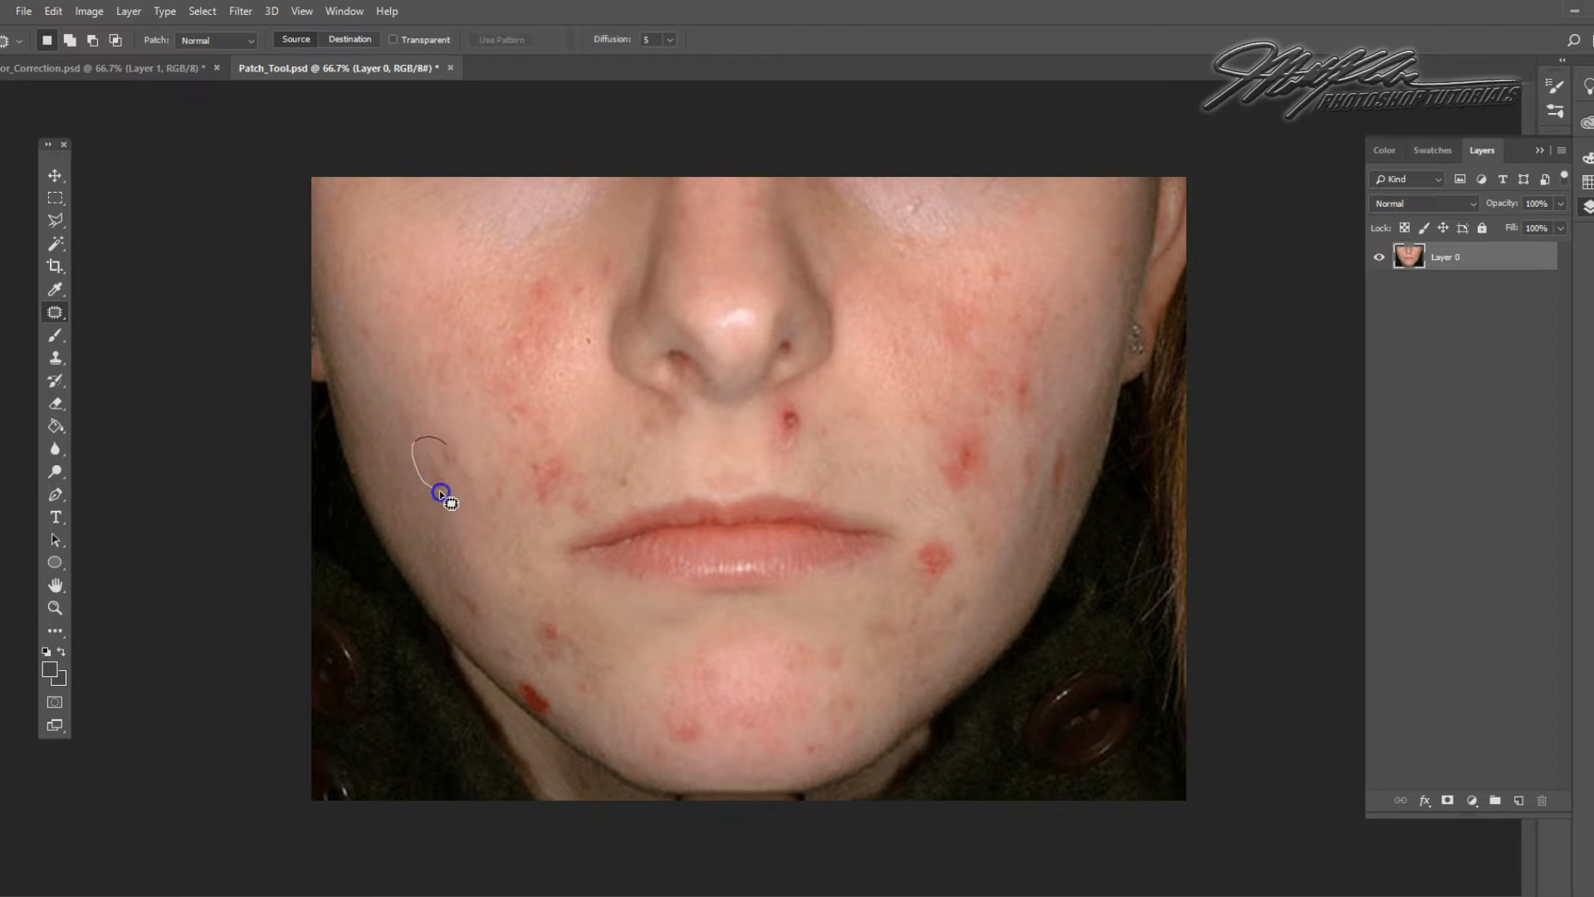
pyautogui.moveTo(451, 457); pyautogui.dragTo(449, 451)
pyautogui.moveTo(440, 457); pyautogui.dragTo(391, 315)
# Try patching a large area around the nose with the outer left cheek, and undo that patch
pyautogui.moveTo(704, 258)
pyautogui.mouseDown()
pyautogui.moveTo(627, 253)
pyautogui.moveTo(731, 270)
pyautogui.mouseUp()
pyautogui.moveTo(673, 361); pyautogui.dragTo(379, 382)
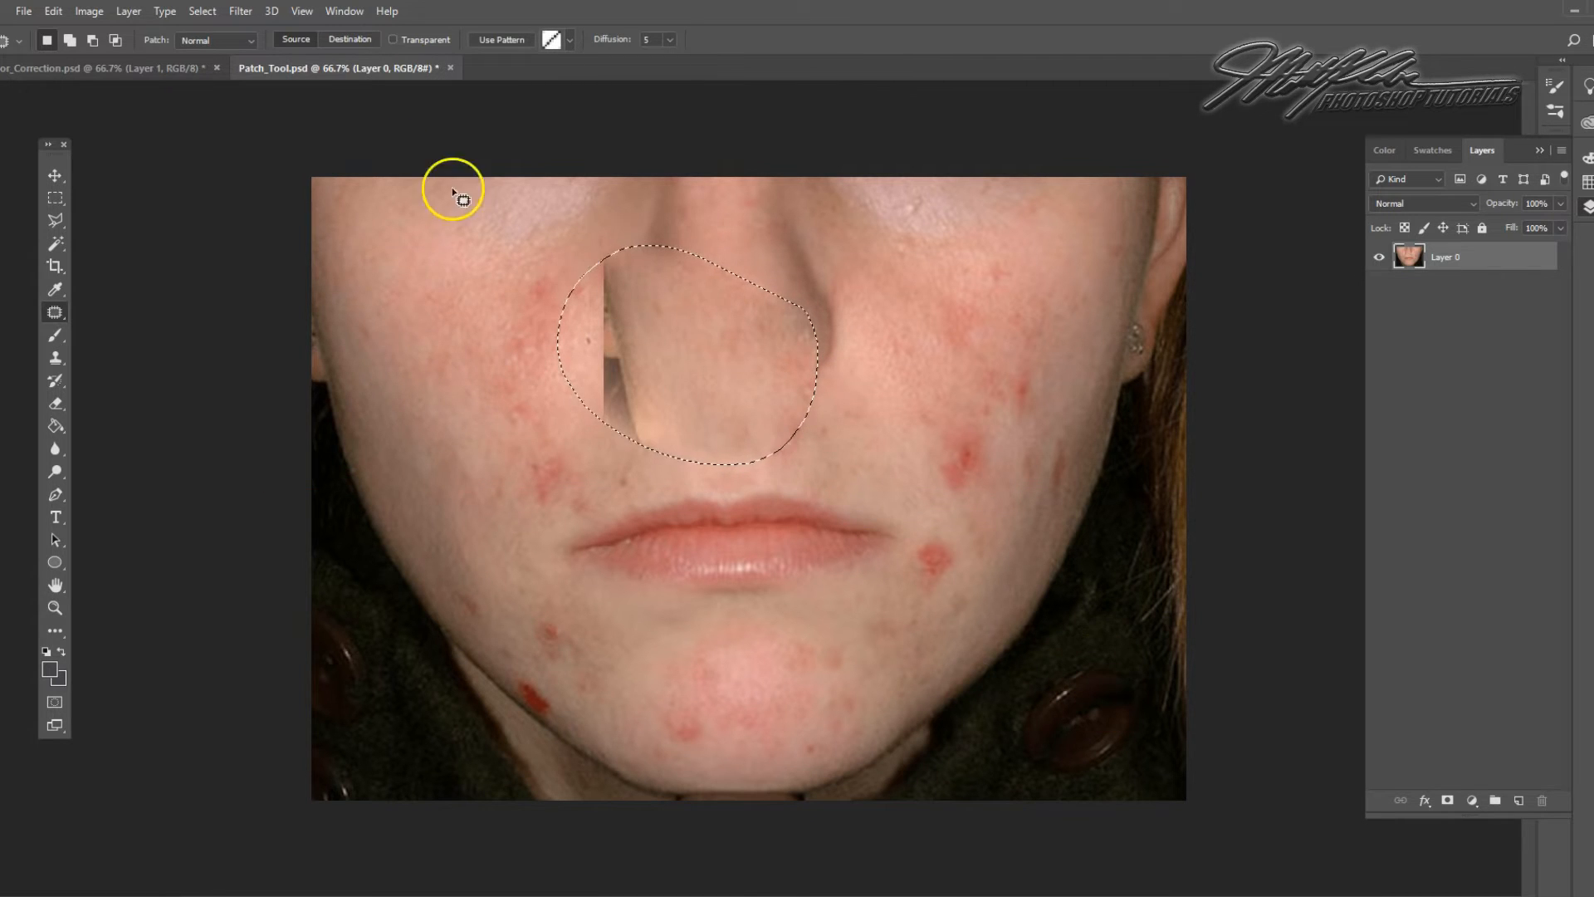
pyautogui.click(54, 11)
pyautogui.click(92, 24)
pyautogui.click(495, 277)
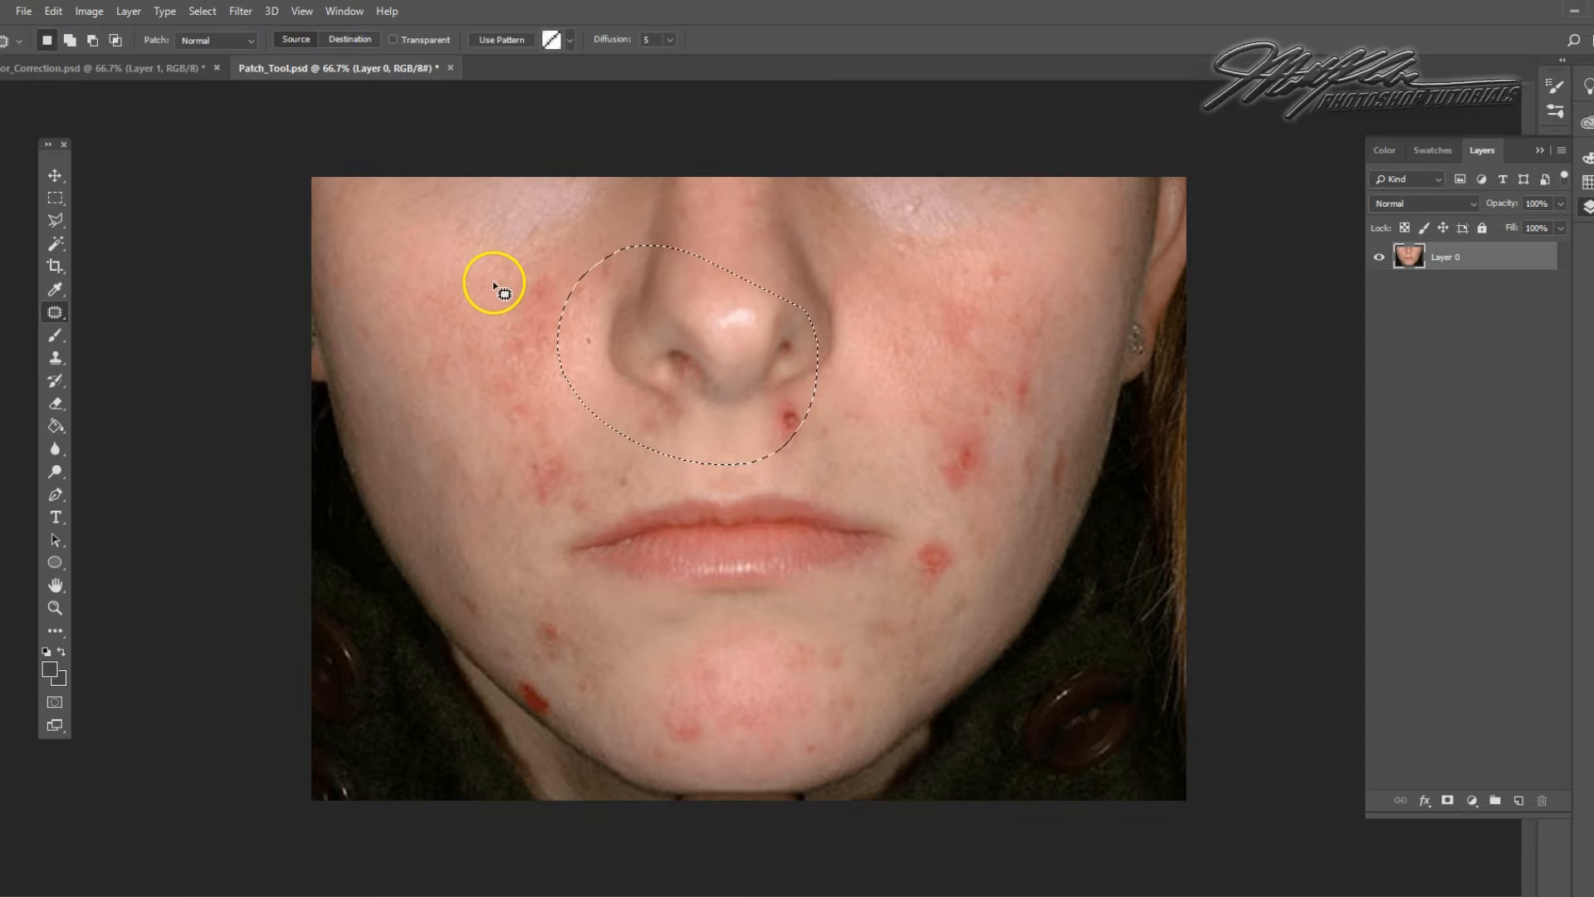
# Patch the blemishes on the inner left cheek and beside the left corner of the mouth with clear skin from the outer cheek
pyautogui.moveTo(557, 284); pyautogui.dragTo(539, 267)
pyautogui.moveTo(543, 285); pyautogui.dragTo(448, 273)
pyautogui.moveTo(574, 460)
pyautogui.mouseDown()
pyautogui.moveTo(445, 434)
pyautogui.moveTo(376, 276)
pyautogui.mouseUp()
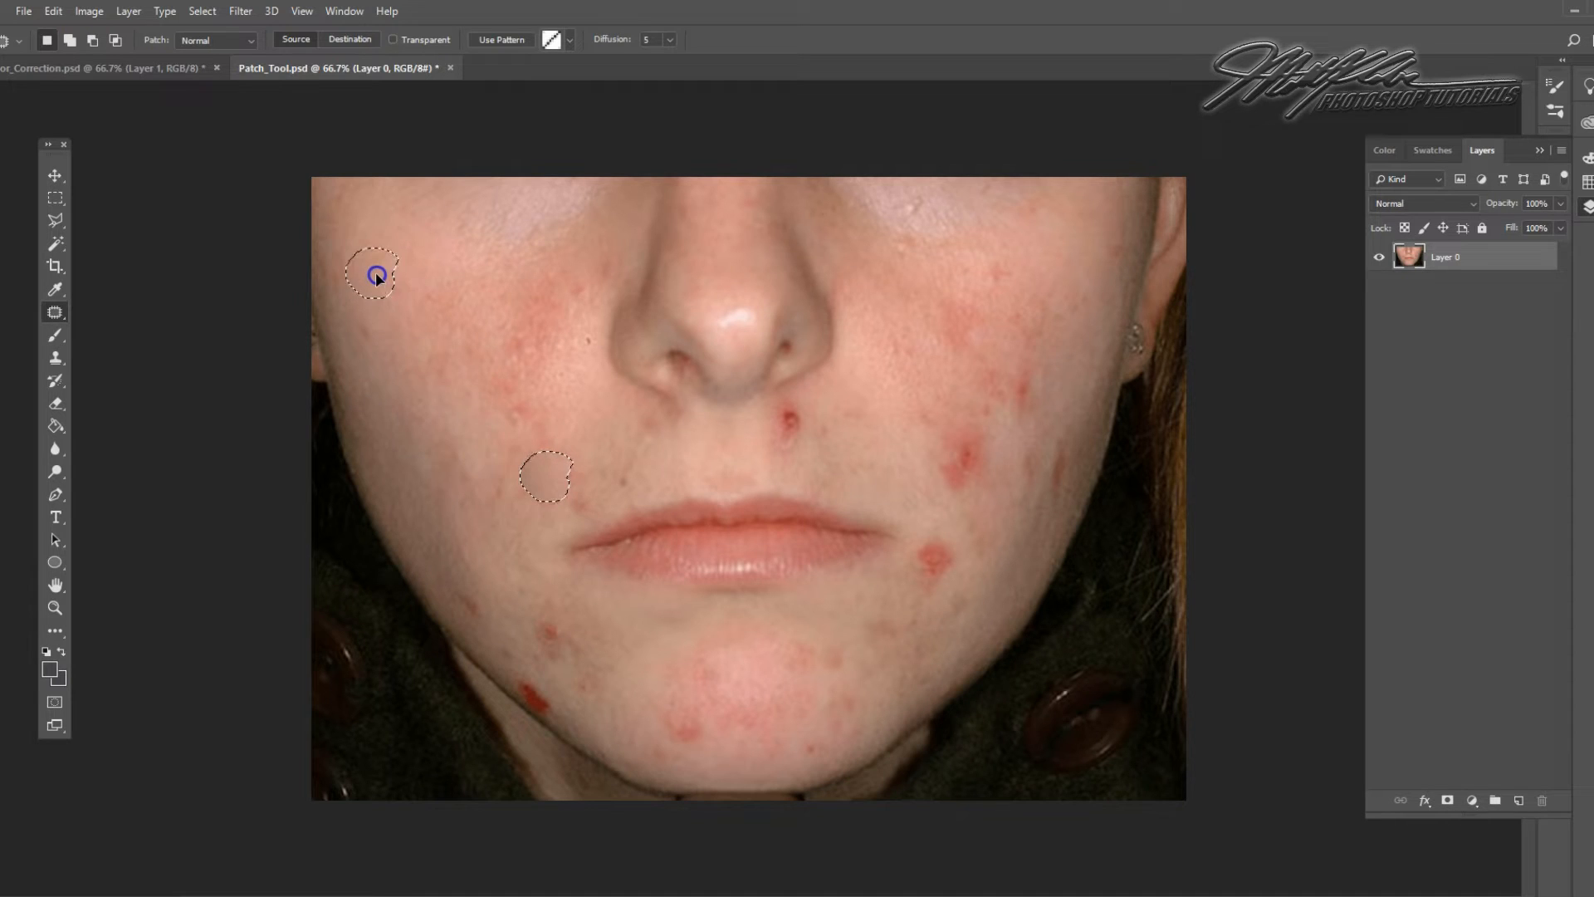
pyautogui.click(605, 446)
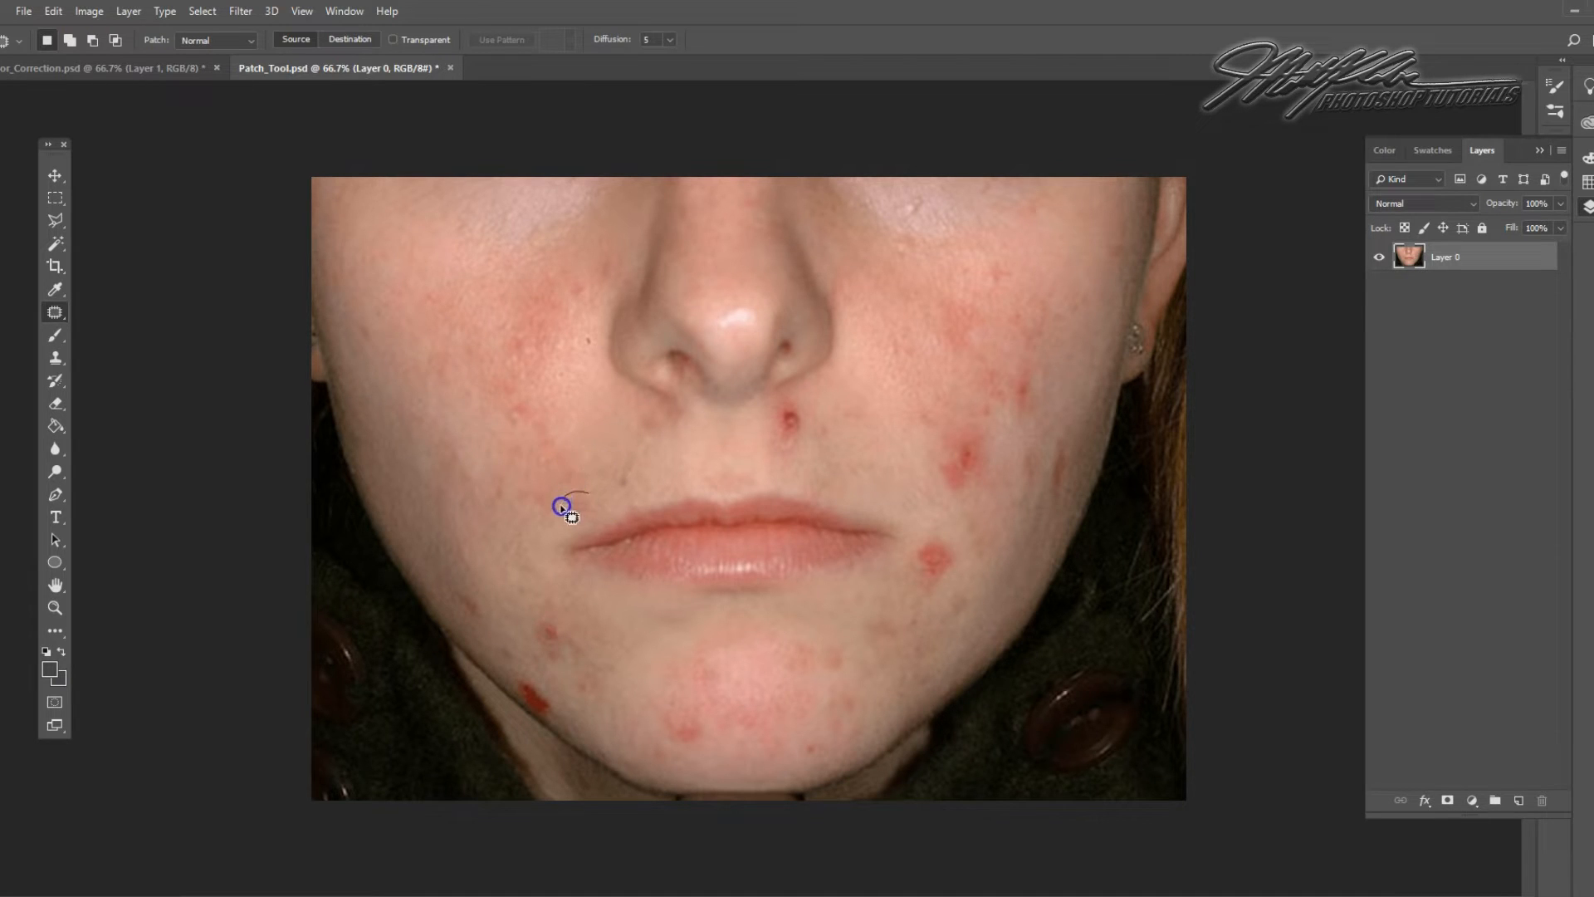
pyautogui.moveTo(595, 520)
pyautogui.mouseDown()
pyautogui.moveTo(594, 498)
pyautogui.moveTo(441, 462)
pyautogui.mouseUp()
# Patch the red blemishes below the right nostril and in the middle of the right cheek with clear skin nearby
pyautogui.moveTo(807, 411)
pyautogui.mouseDown()
pyautogui.moveTo(797, 439)
pyautogui.moveTo(877, 471)
pyautogui.mouseUp()
pyautogui.click(843, 398)
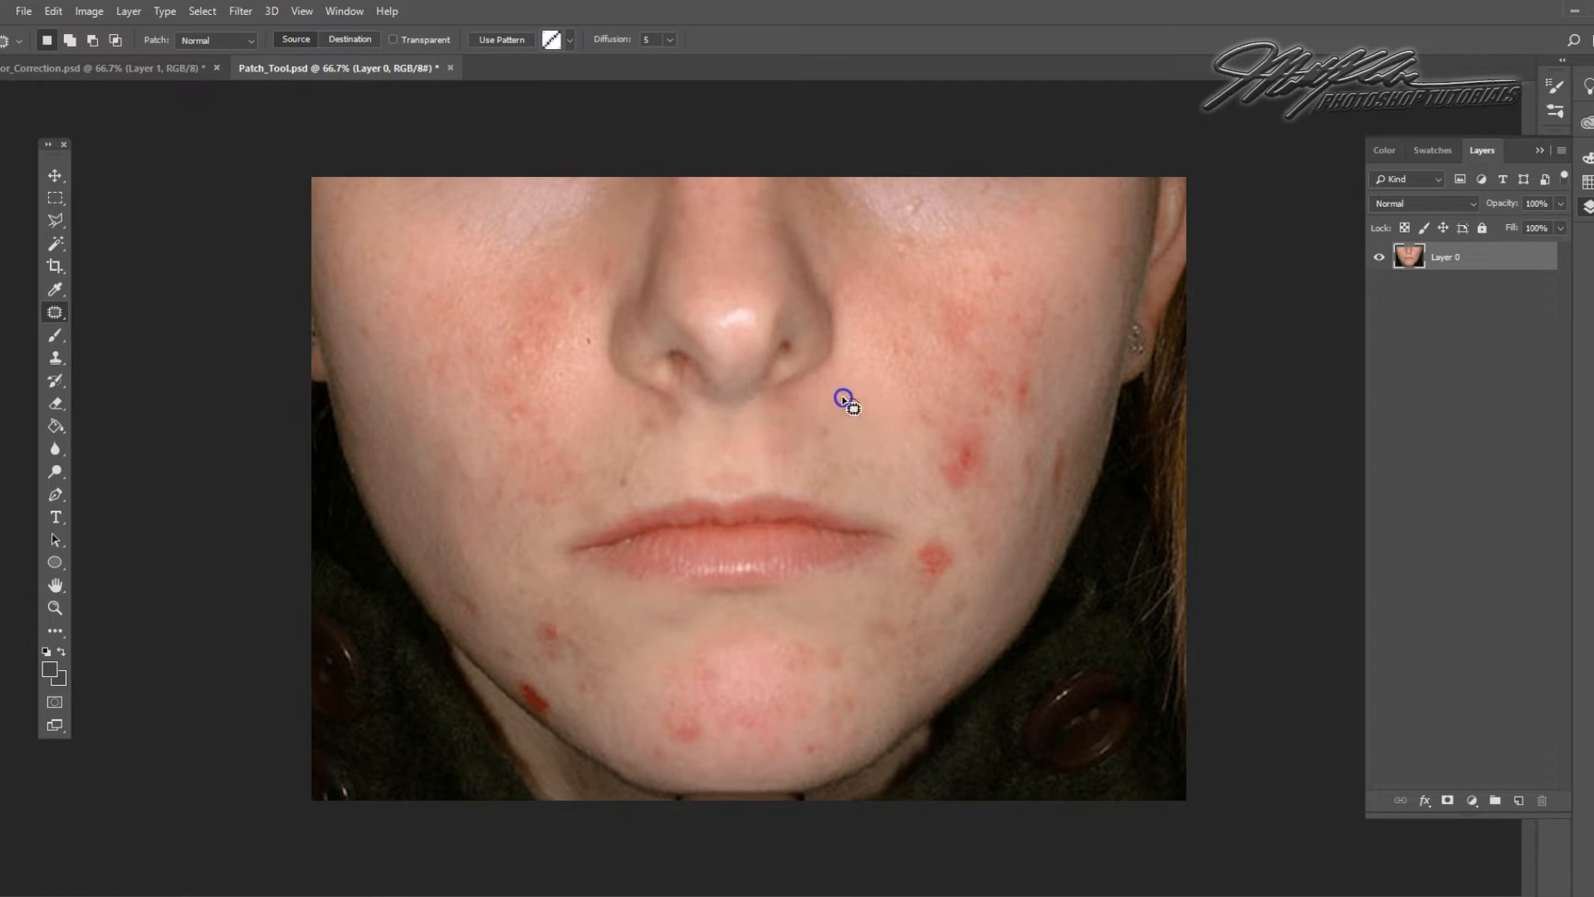
pyautogui.click(887, 458)
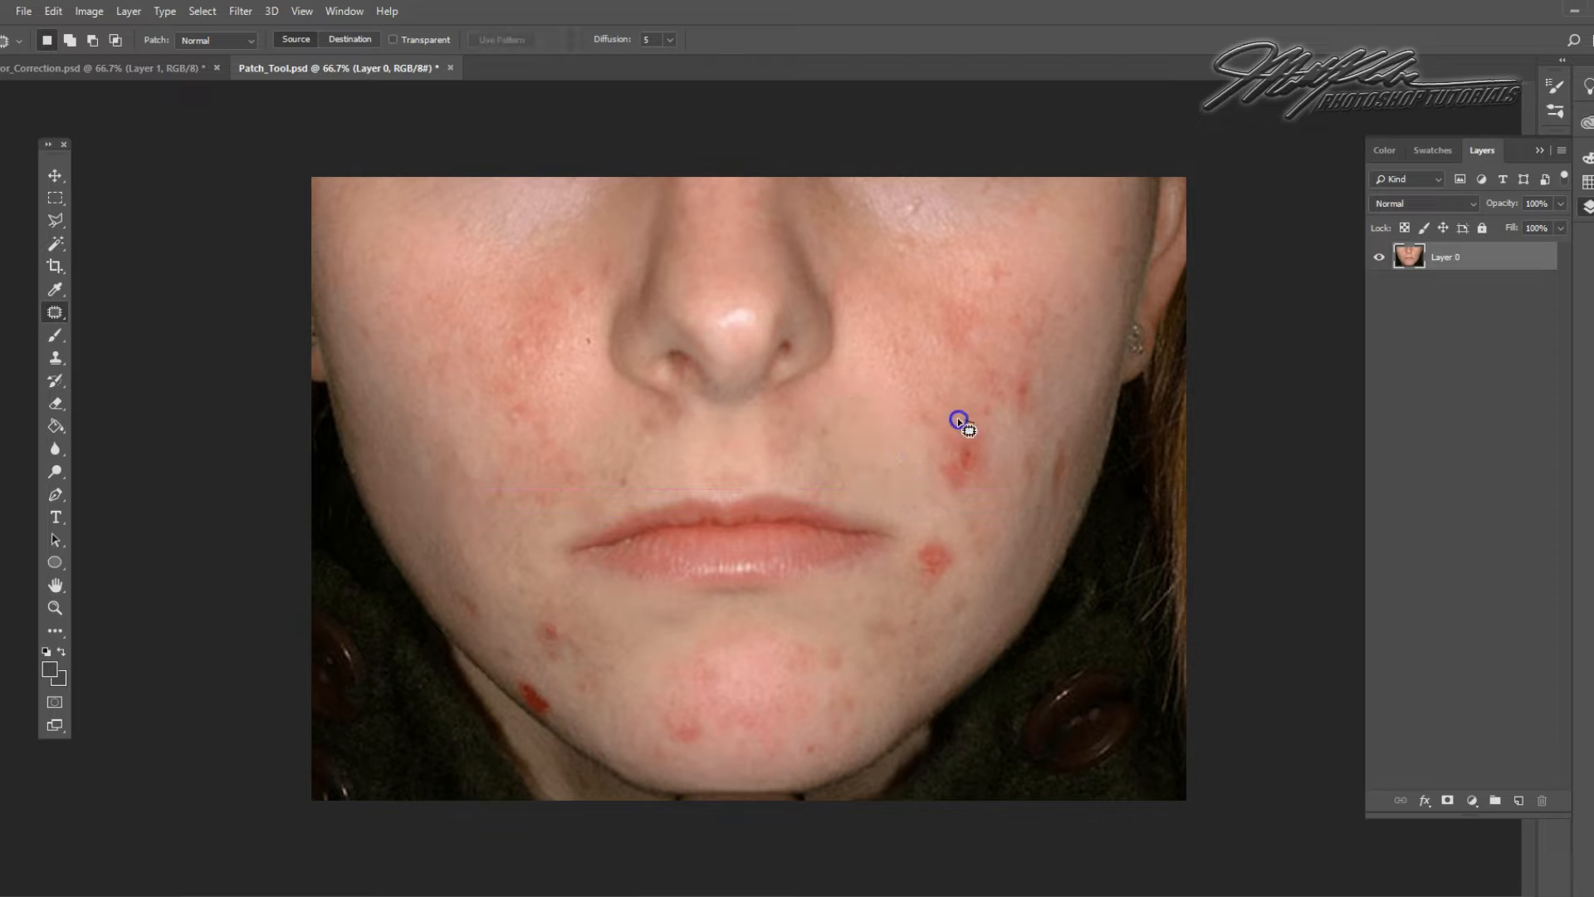
pyautogui.moveTo(991, 449); pyautogui.dragTo(984, 437)
pyautogui.moveTo(951, 454); pyautogui.dragTo(850, 434)
# Patch the three small red spots along the outer right cheek with clear skin from just above them
pyautogui.click(1023, 360)
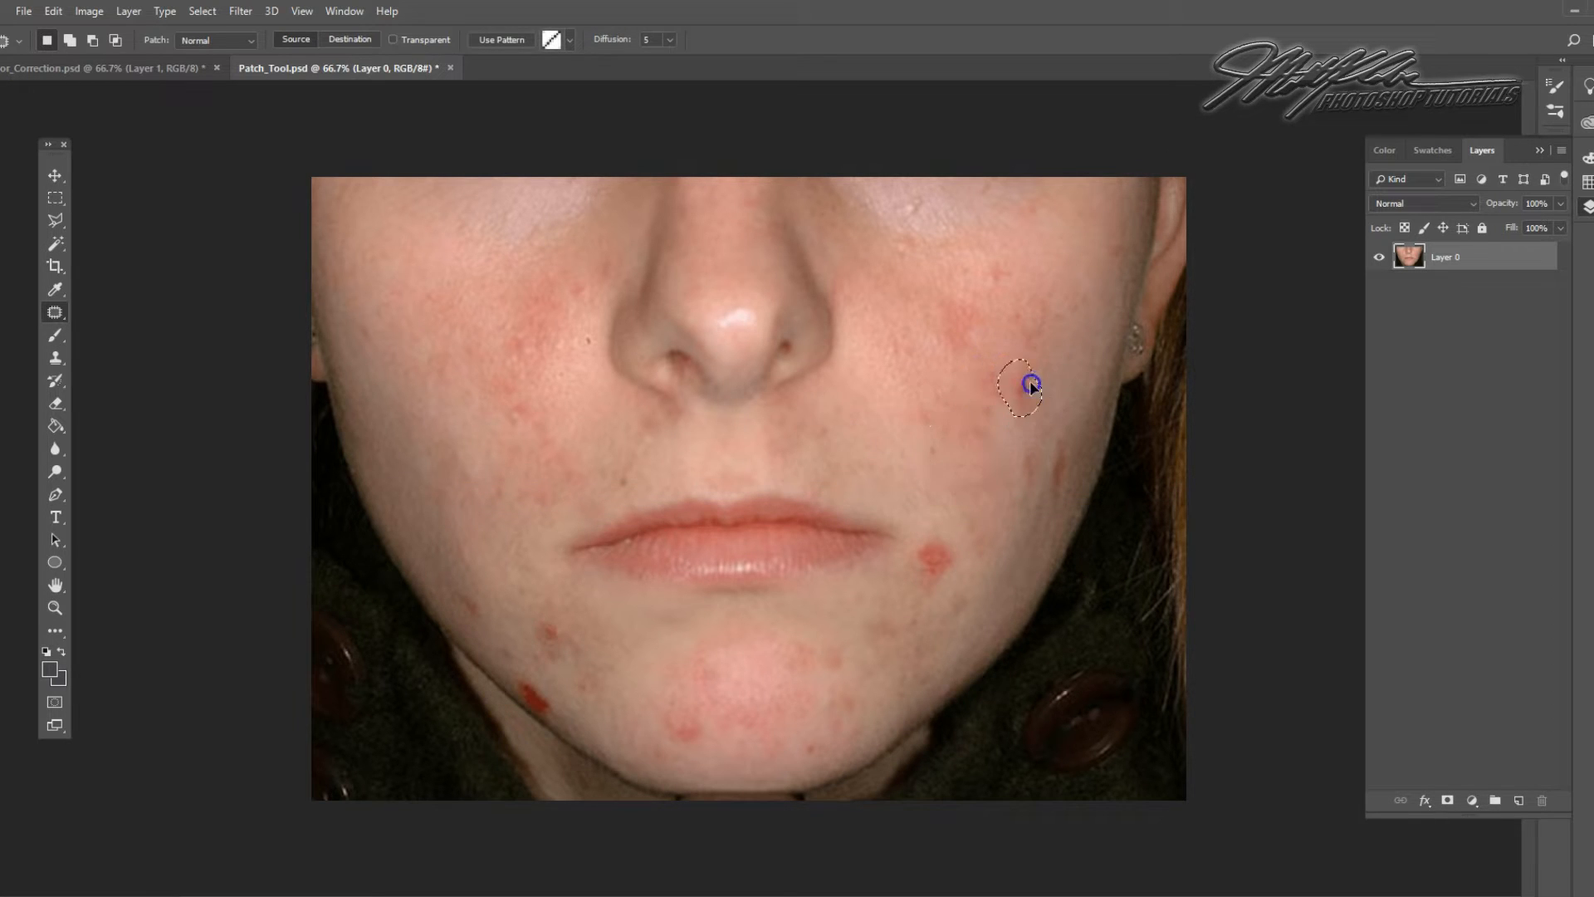
pyautogui.moveTo(1064, 334); pyautogui.dragTo(1065, 335)
pyautogui.click(1065, 435)
pyautogui.moveTo(1074, 455); pyautogui.dragTo(1074, 451)
pyautogui.moveTo(1064, 459); pyautogui.dragTo(1063, 377)
pyautogui.click(1026, 450)
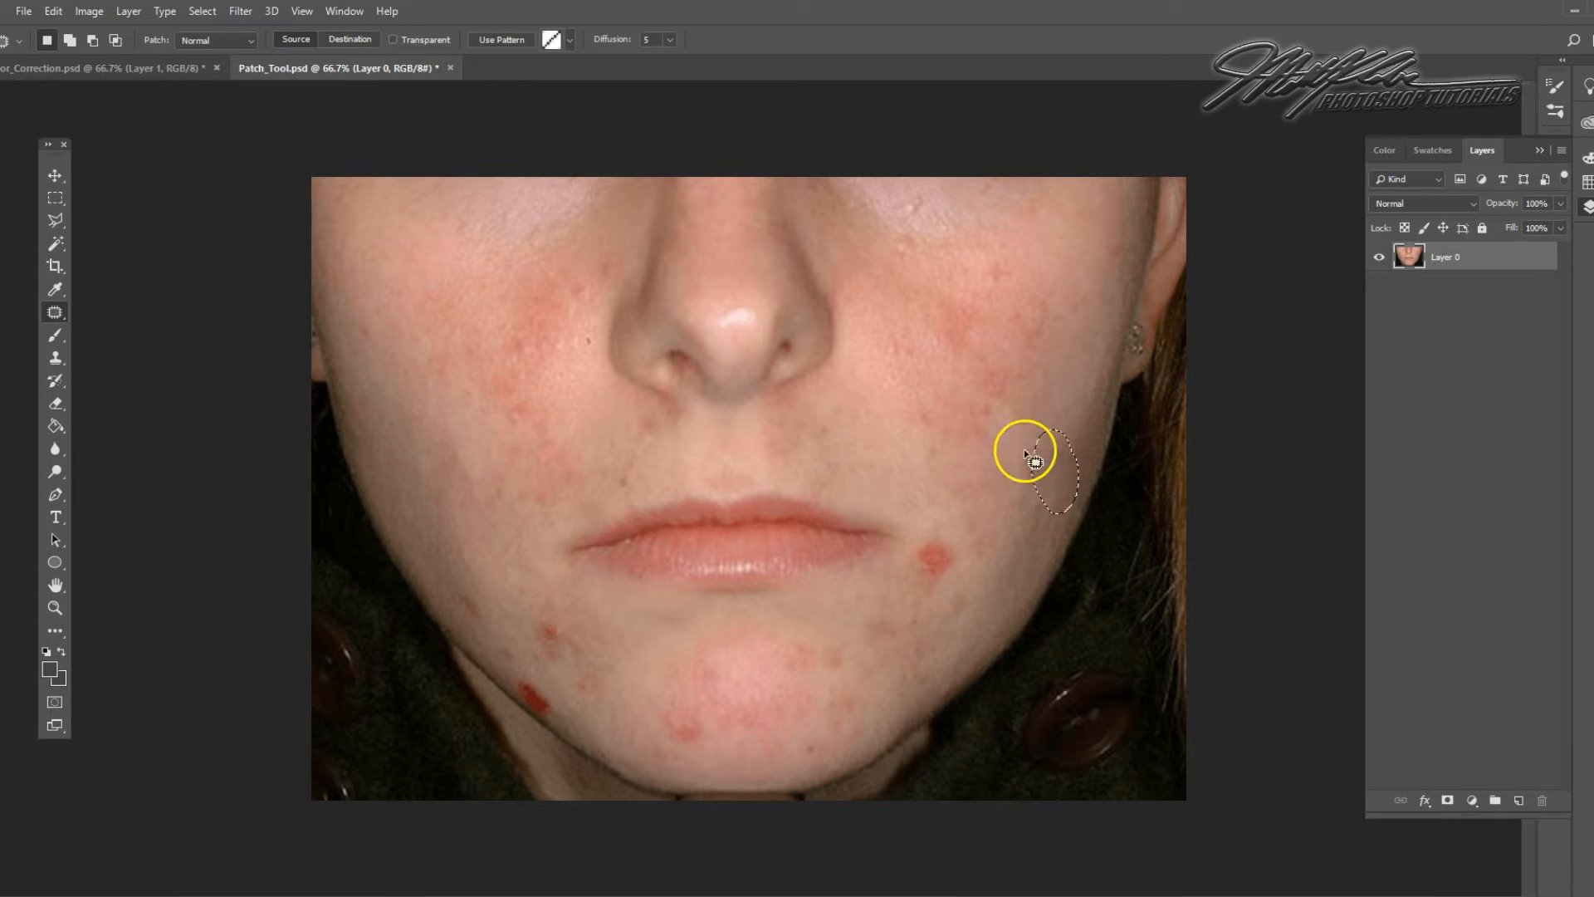
pyautogui.moveTo(1035, 460); pyautogui.dragTo(1037, 443)
pyautogui.moveTo(1040, 465); pyautogui.dragTo(1057, 395)
# Patch the red blemish beside the right corner of the mouth with clear skin from the lower cheek
pyautogui.click(958, 532)
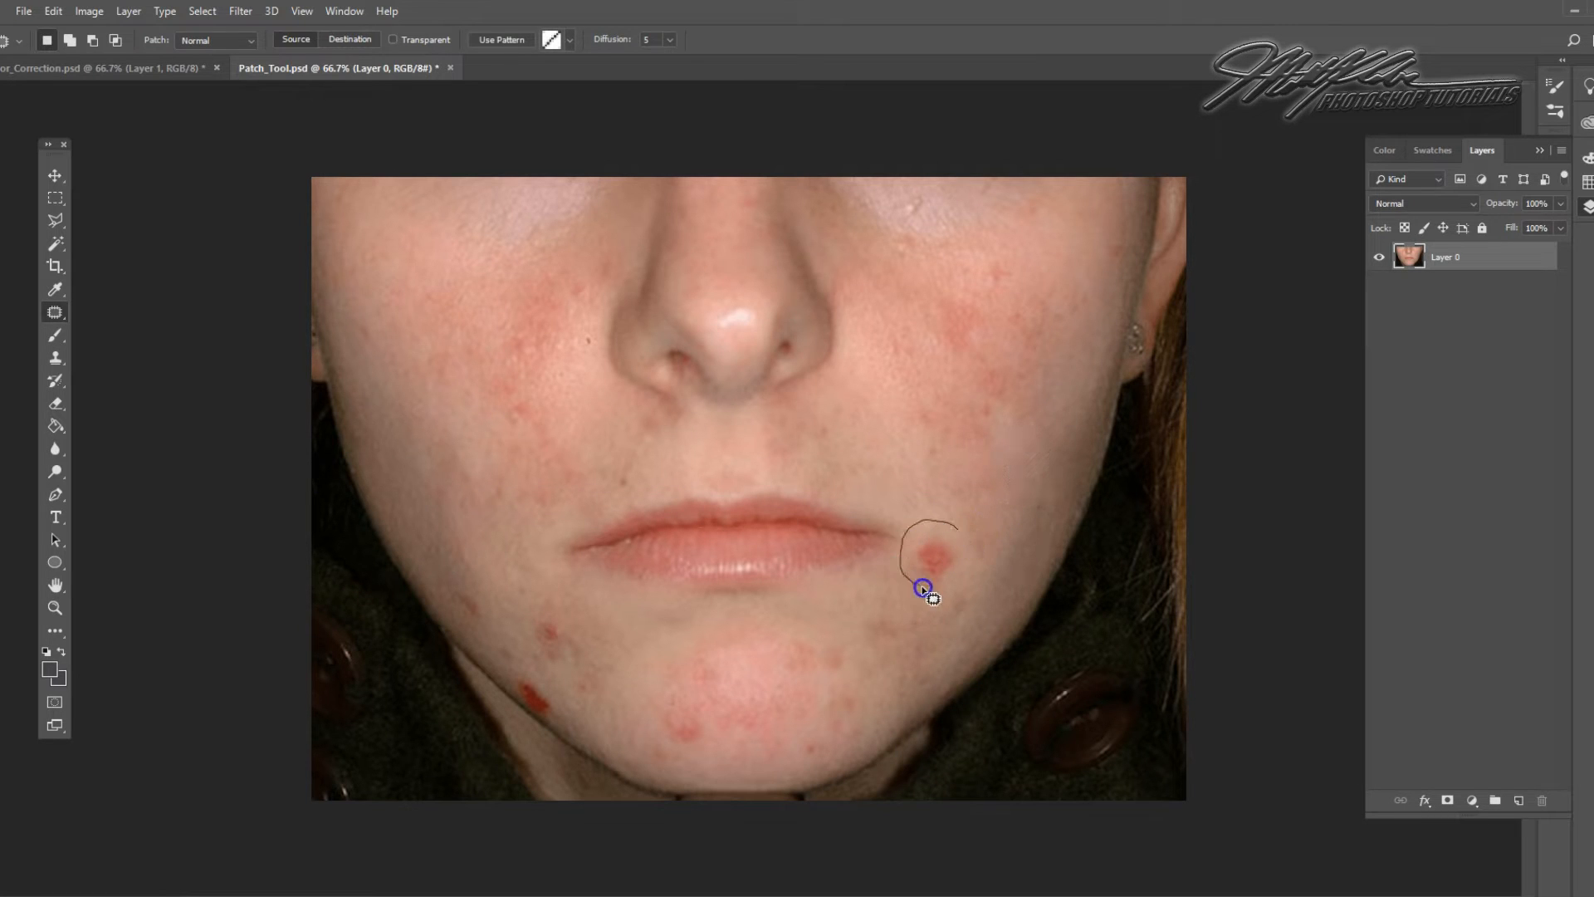
pyautogui.moveTo(958, 558); pyautogui.dragTo(957, 564)
pyautogui.moveTo(936, 551); pyautogui.dragTo(989, 495)
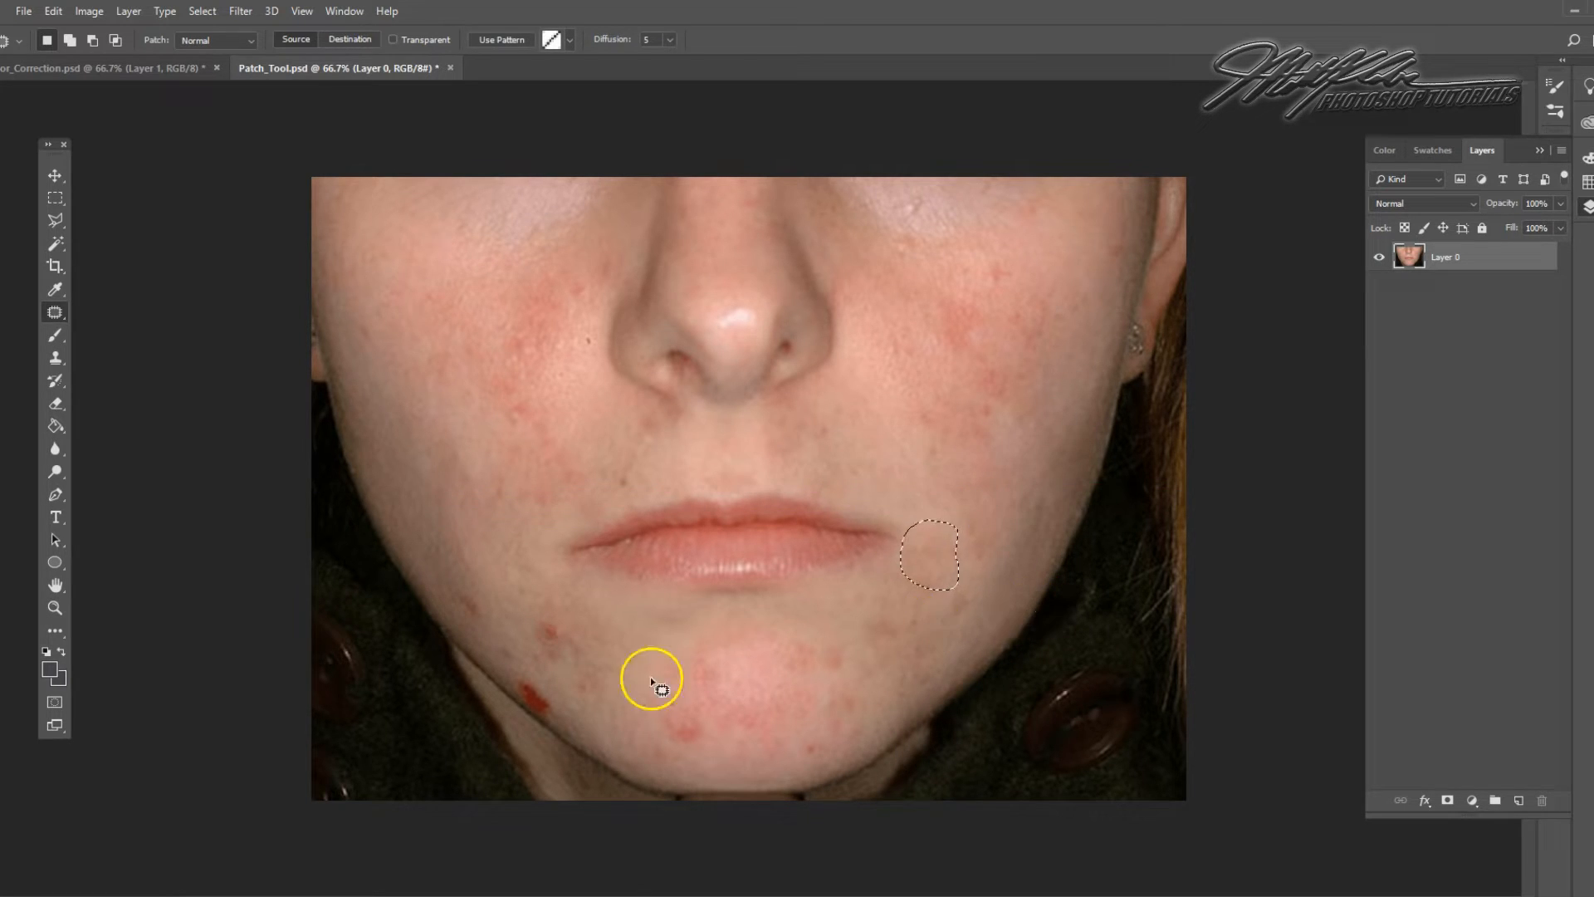
# Patch the small blemishes along the left jaw and on the left side of the chin with clear neighbouring skin
pyautogui.moveTo(569, 629)
pyautogui.mouseDown()
pyautogui.moveTo(525, 625)
pyautogui.moveTo(547, 666)
pyautogui.moveTo(568, 628)
pyautogui.mouseUp()
pyautogui.moveTo(555, 643)
pyautogui.mouseDown()
pyautogui.moveTo(606, 655)
pyautogui.moveTo(584, 678)
pyautogui.mouseUp()
pyautogui.moveTo(476, 597)
pyautogui.mouseDown()
pyautogui.moveTo(489, 637)
pyautogui.moveTo(478, 599)
pyautogui.mouseUp()
pyautogui.moveTo(473, 612); pyautogui.dragTo(517, 702)
pyautogui.moveTo(505, 635); pyautogui.dragTo(500, 638)
pyautogui.moveTo(702, 718); pyautogui.dragTo(667, 697)
pyautogui.moveTo(687, 731); pyautogui.dragTo(636, 706)
pyautogui.moveTo(704, 638); pyautogui.dragTo(696, 641)
pyautogui.moveTo(704, 676); pyautogui.dragTo(607, 647)
# Patch the reddened areas and small mole on the inner left cheek and the spot below the left nostril, and clear the selection
pyautogui.moveTo(531, 418); pyautogui.dragTo(544, 439)
pyautogui.moveTo(540, 463); pyautogui.dragTo(404, 239)
pyautogui.moveTo(532, 297); pyautogui.dragTo(526, 300)
pyautogui.moveTo(537, 340); pyautogui.dragTo(452, 470)
pyautogui.moveTo(610, 336); pyautogui.dragTo(610, 339)
pyautogui.moveTo(588, 344); pyautogui.dragTo(452, 462)
pyautogui.moveTo(669, 417); pyautogui.dragTo(671, 413)
pyautogui.moveTo(664, 431); pyautogui.dragTo(645, 433)
pyautogui.hotkey('ctrl', 'd')
# Patch the mark under the right eye and the red spots on the upper right cheek, and clear the selection
pyautogui.moveTo(935, 213); pyautogui.dragTo(932, 218)
pyautogui.moveTo(922, 211); pyautogui.dragTo(997, 200)
pyautogui.moveTo(1050, 378)
pyautogui.mouseDown()
pyautogui.moveTo(958, 291)
pyautogui.moveTo(1030, 388)
pyautogui.mouseUp()
pyautogui.moveTo(980, 345); pyautogui.dragTo(913, 341)
pyautogui.moveTo(921, 235); pyautogui.dragTo(925, 264)
pyautogui.moveTo(907, 250)
pyautogui.mouseDown()
pyautogui.moveTo(1035, 516)
pyautogui.moveTo(1001, 412)
pyautogui.mouseUp()
pyautogui.hotkey('ctrl', 'd')
# Patch the spots above the left corner of the mouth with clear cheek skin and clear the selection
pyautogui.moveTo(644, 459)
pyautogui.mouseDown()
pyautogui.moveTo(579, 507)
pyautogui.moveTo(643, 465)
pyautogui.mouseUp()
pyautogui.moveTo(612, 488); pyautogui.dragTo(561, 431)
pyautogui.moveTo(568, 472); pyautogui.dragTo(544, 411)
pyautogui.hotkey('ctrl', 'd')
# Patch the blemishes on the right side of the chin and below the right corner of the mouth with clear skin
pyautogui.moveTo(862, 649); pyautogui.dragTo(860, 655)
pyautogui.moveTo(838, 664); pyautogui.dragTo(779, 630)
pyautogui.moveTo(850, 697)
pyautogui.mouseDown()
pyautogui.moveTo(828, 705)
pyautogui.moveTo(851, 700)
pyautogui.mouseUp()
pyautogui.moveTo(774, 709)
pyautogui.mouseDown()
pyautogui.moveTo(730, 715)
pyautogui.moveTo(774, 713)
pyautogui.mouseUp()
pyautogui.click(904, 616)
pyautogui.press('Return')
pyautogui.moveTo(910, 605)
pyautogui.mouseDown()
pyautogui.moveTo(918, 619)
pyautogui.moveTo(839, 637)
pyautogui.mouseUp()
pyautogui.moveTo(986, 590)
pyautogui.mouseDown()
pyautogui.moveTo(969, 613)
pyautogui.moveTo(986, 590)
pyautogui.mouseUp()
pyautogui.moveTo(963, 611); pyautogui.dragTo(925, 563)
# Patch the marks along the outer right cheek, from the jaw up to near the ear, with clear cheek skin
pyautogui.moveTo(1019, 497); pyautogui.dragTo(1069, 541)
pyautogui.moveTo(1038, 539); pyautogui.dragTo(939, 425)
pyautogui.moveTo(1094, 264)
pyautogui.mouseDown()
pyautogui.moveTo(1032, 307)
pyautogui.moveTo(1093, 267)
pyautogui.mouseUp()
pyautogui.moveTo(1063, 307); pyautogui.dragTo(1086, 314)
pyautogui.moveTo(1130, 236)
pyautogui.mouseDown()
pyautogui.moveTo(1114, 243)
pyautogui.moveTo(1130, 238)
pyautogui.mouseUp()
pyautogui.moveTo(1118, 250); pyautogui.dragTo(1028, 366)
# Patch the remaining spots on the left and right of the chin and the redness on the right cheek
pyautogui.moveTo(648, 697)
pyautogui.mouseDown()
pyautogui.moveTo(708, 762)
pyautogui.moveTo(708, 716)
pyautogui.mouseUp()
pyautogui.moveTo(690, 731); pyautogui.dragTo(685, 617)
pyautogui.moveTo(635, 641)
pyautogui.mouseDown()
pyautogui.moveTo(700, 637)
pyautogui.moveTo(639, 643)
pyautogui.mouseUp()
pyautogui.moveTo(887, 616); pyautogui.dragTo(921, 583)
pyautogui.moveTo(934, 658)
pyautogui.mouseDown()
pyautogui.moveTo(947, 687)
pyautogui.moveTo(937, 660)
pyautogui.mouseUp()
pyautogui.moveTo(926, 677); pyautogui.dragTo(884, 643)
pyautogui.moveTo(996, 407)
pyautogui.mouseDown()
pyautogui.moveTo(1014, 476)
pyautogui.moveTo(1001, 409)
pyautogui.mouseUp()
pyautogui.moveTo(988, 448); pyautogui.dragTo(434, 480)
pyautogui.click(1054, 366)
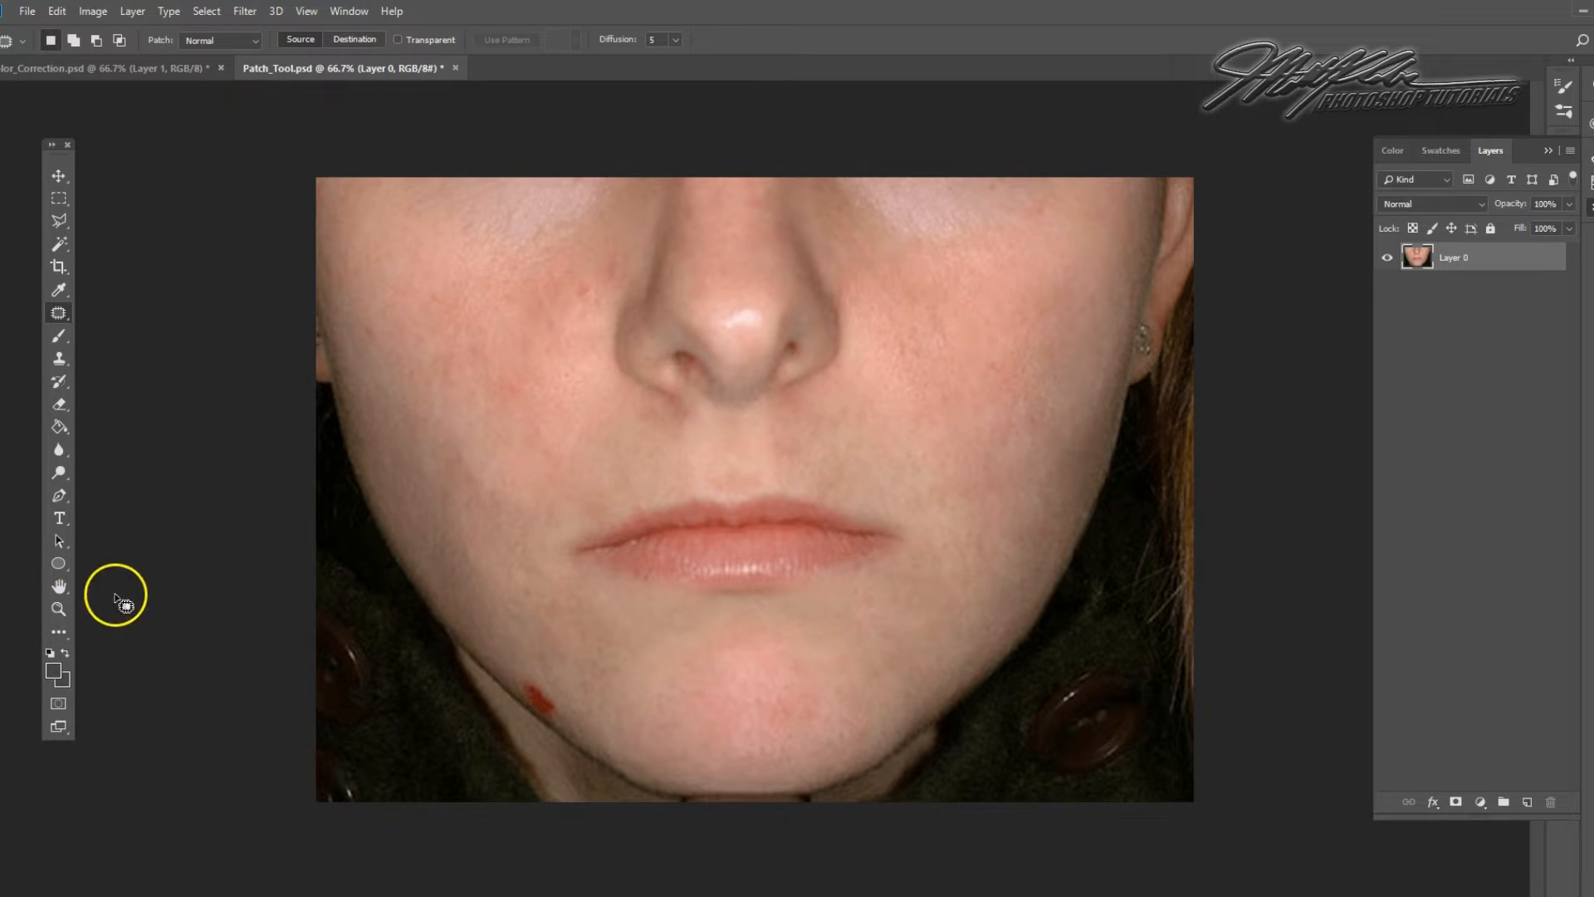
# Zoom in closely on the dark red spot at the left jawline and reactivate the Patch Tool
pyautogui.click(58, 612)
pyautogui.moveTo(534, 687); pyautogui.dragTo(633, 841)
pyautogui.scroll(-5, 651, 751)
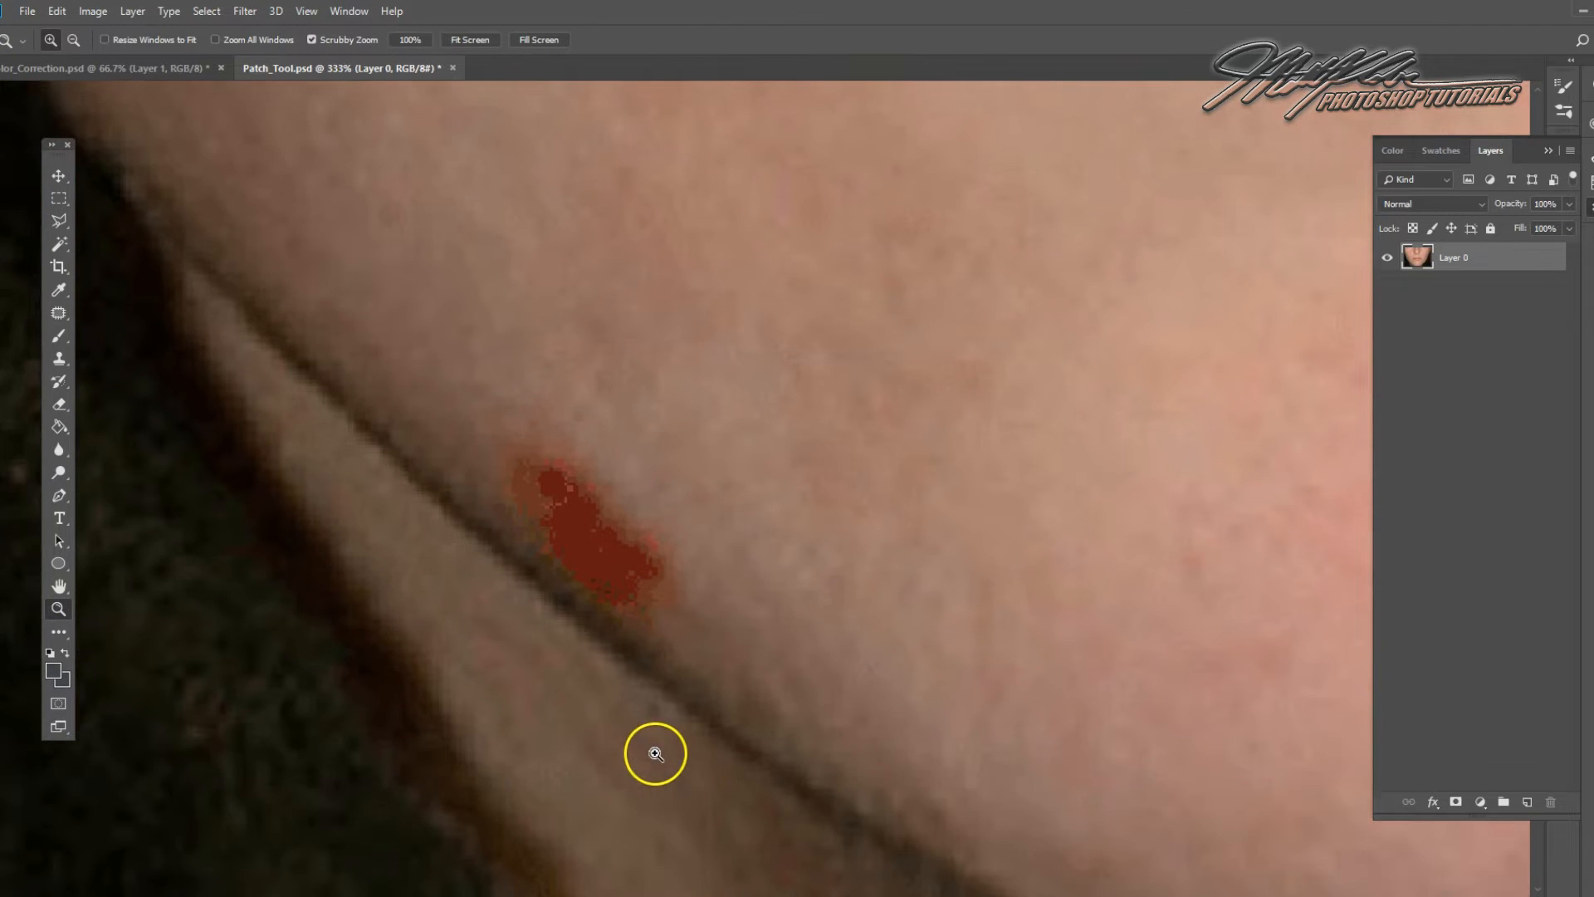
pyautogui.click(58, 313)
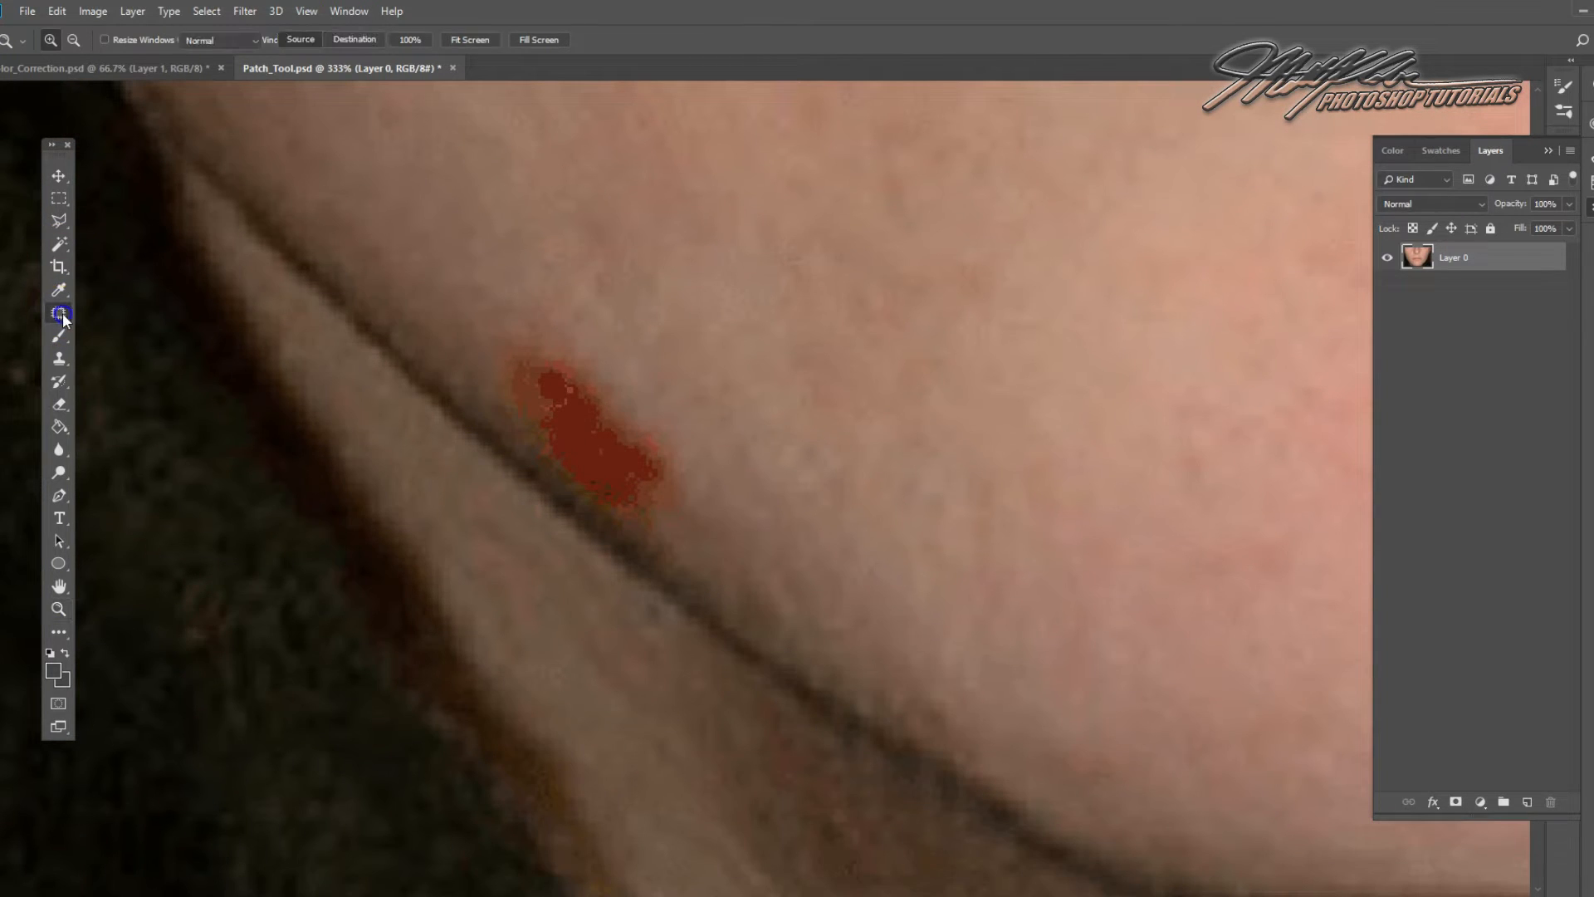
# Try patching the jawline spot with a wide selection that crosses the jaw edge, and undo that patch
pyautogui.moveTo(596, 340)
pyautogui.mouseDown()
pyautogui.moveTo(536, 550)
pyautogui.moveTo(701, 416)
pyautogui.mouseUp()
pyautogui.moveTo(612, 456)
pyautogui.mouseDown()
pyautogui.moveTo(932, 331)
pyautogui.moveTo(1082, 427)
pyautogui.mouseUp()
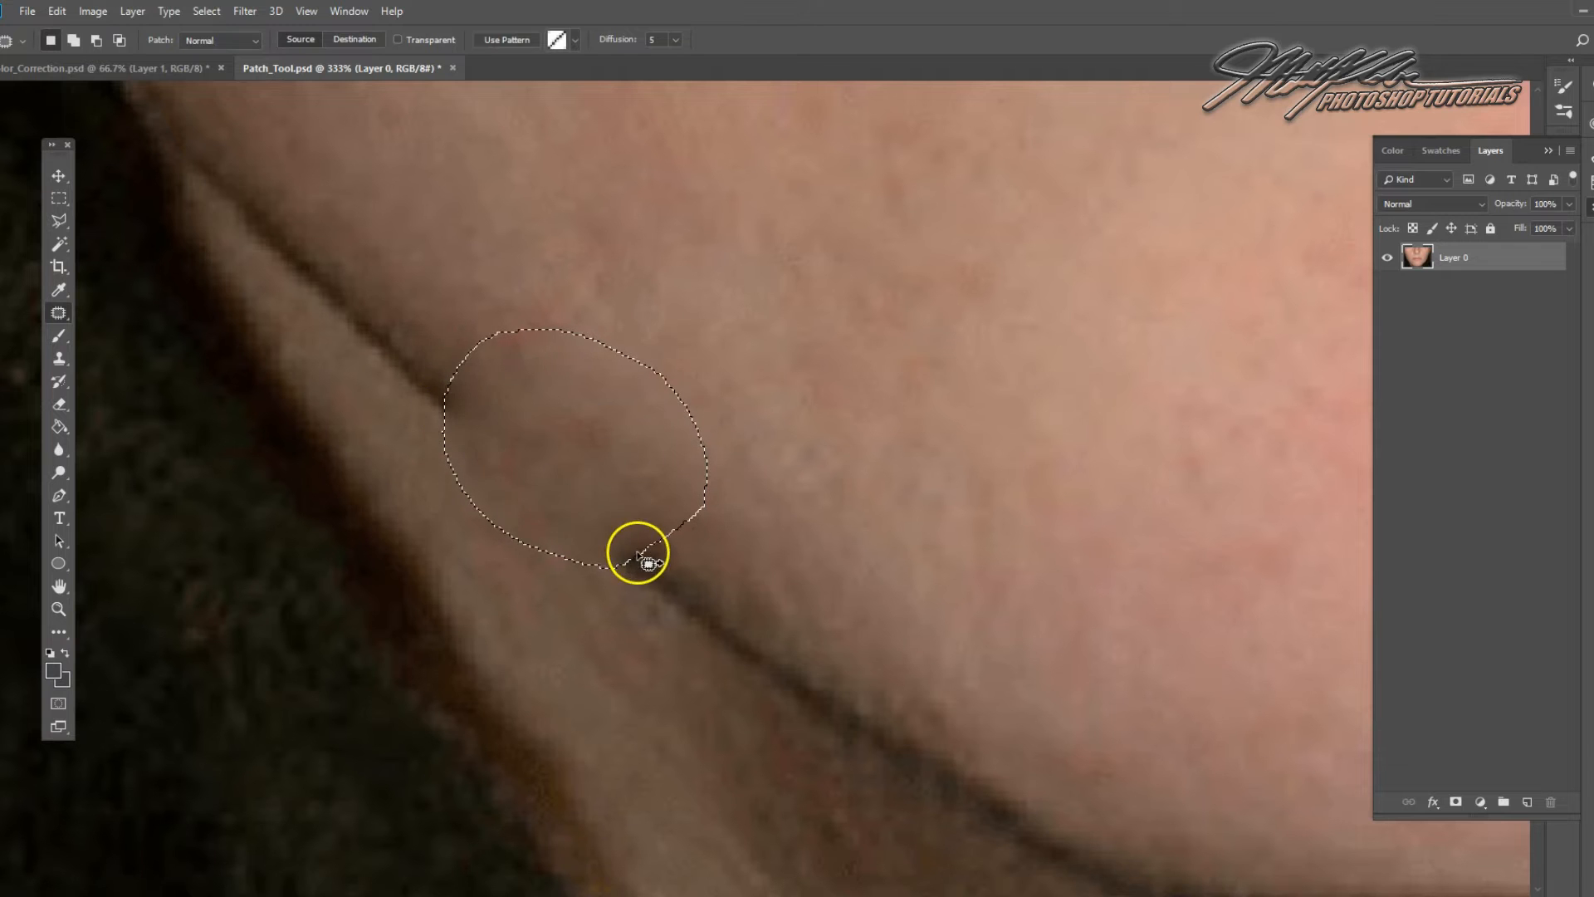
pyautogui.click(56, 11)
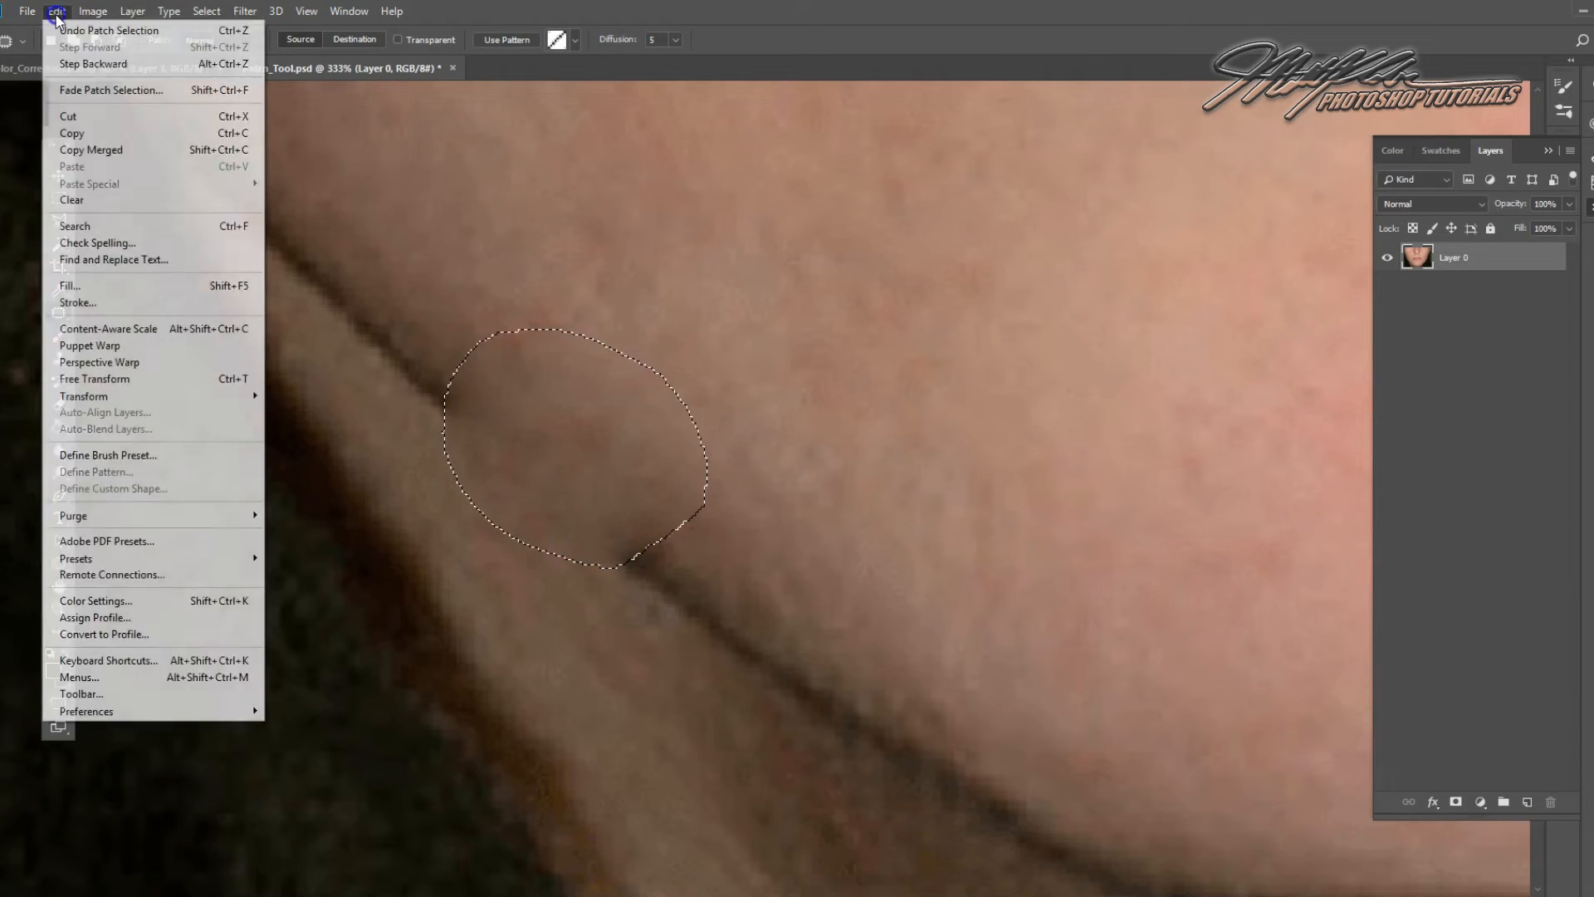
pyautogui.click(70, 21)
pyautogui.click(562, 275)
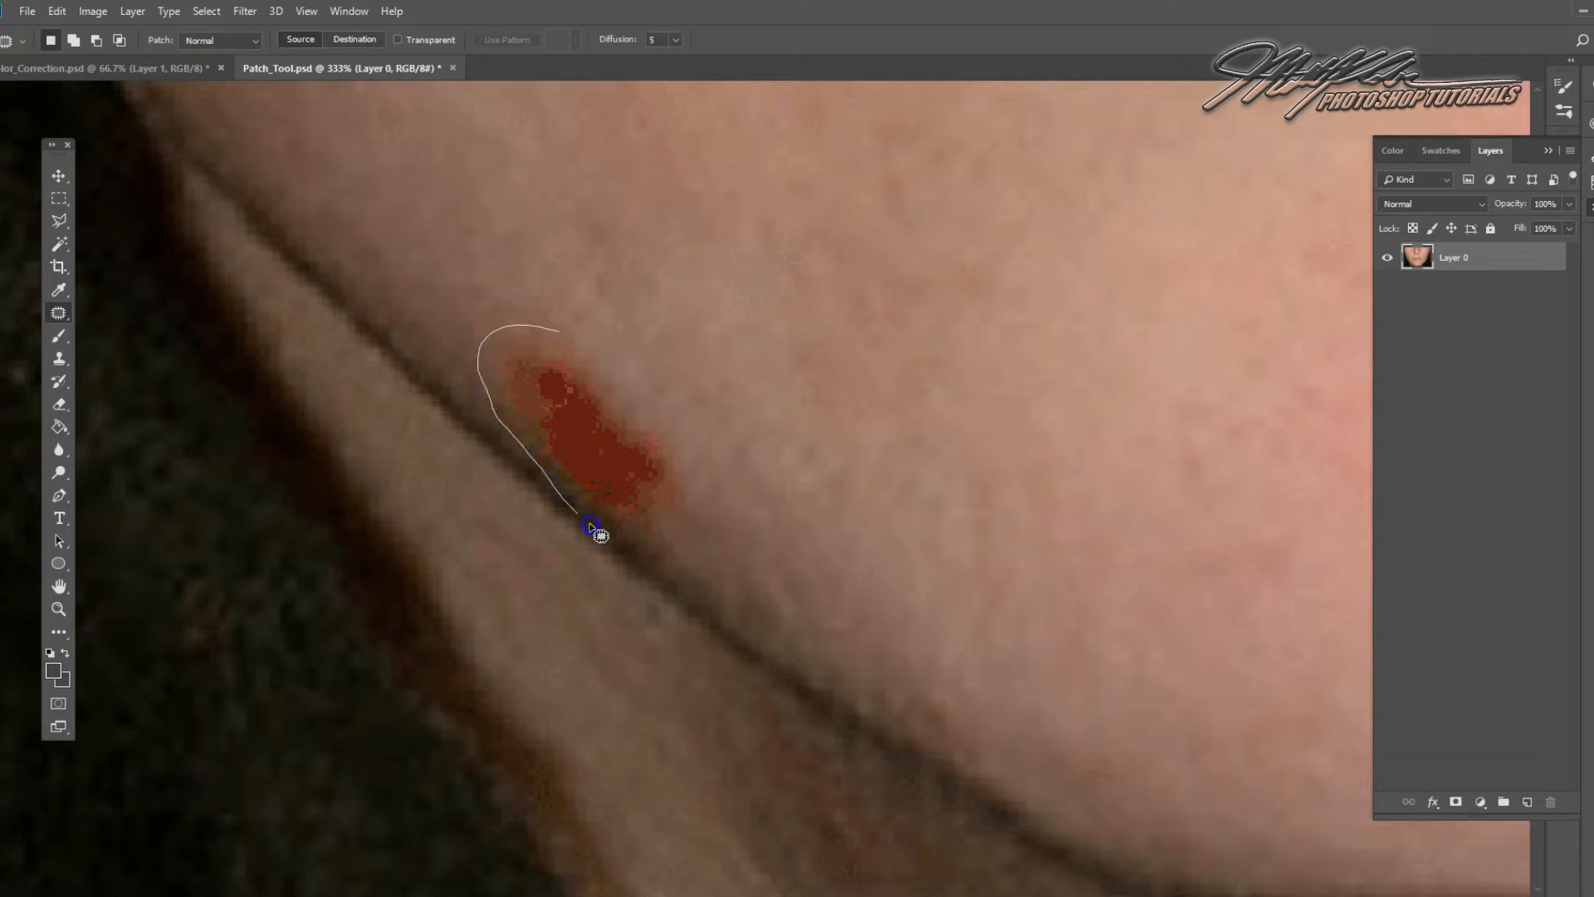
# Outline the dark red spot tightly inside the jaw edge and patch it with skin from further along the jawline
pyautogui.moveTo(688, 458); pyautogui.dragTo(573, 334)
pyautogui.moveTo(640, 481)
pyautogui.mouseDown()
pyautogui.moveTo(960, 708)
pyautogui.moveTo(985, 704)
pyautogui.mouseUp()
pyautogui.click(915, 565)
pyautogui.click(580, 473)
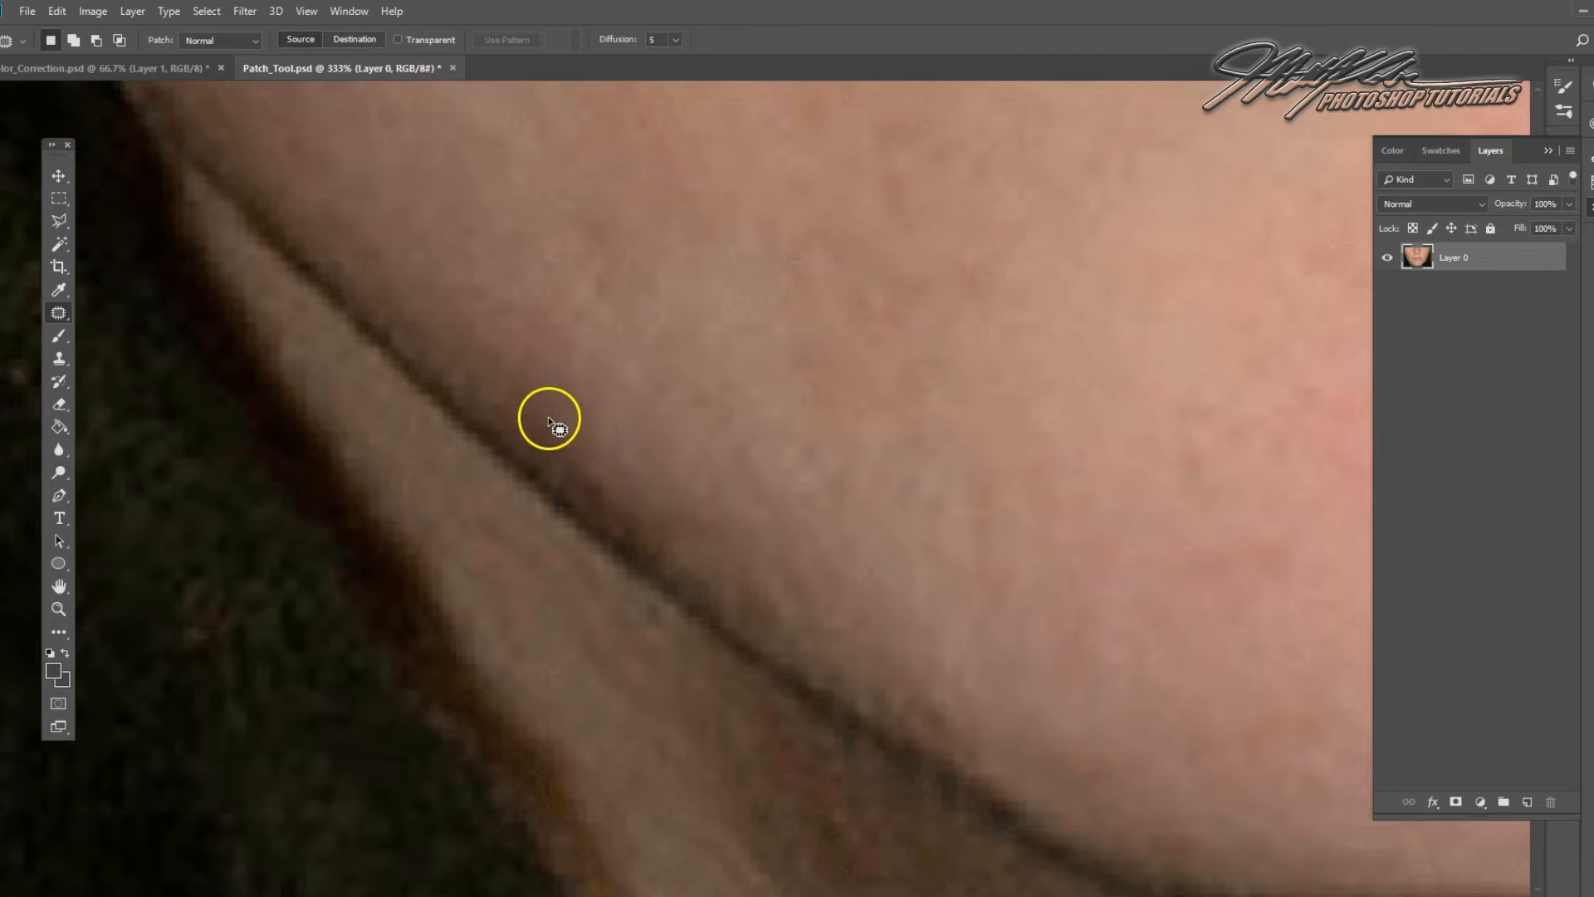
# Smooth the leftover discoloration around the repaired jawline spot by patching it with adjacent clear skin
pyautogui.moveTo(609, 531); pyautogui.dragTo(612, 462)
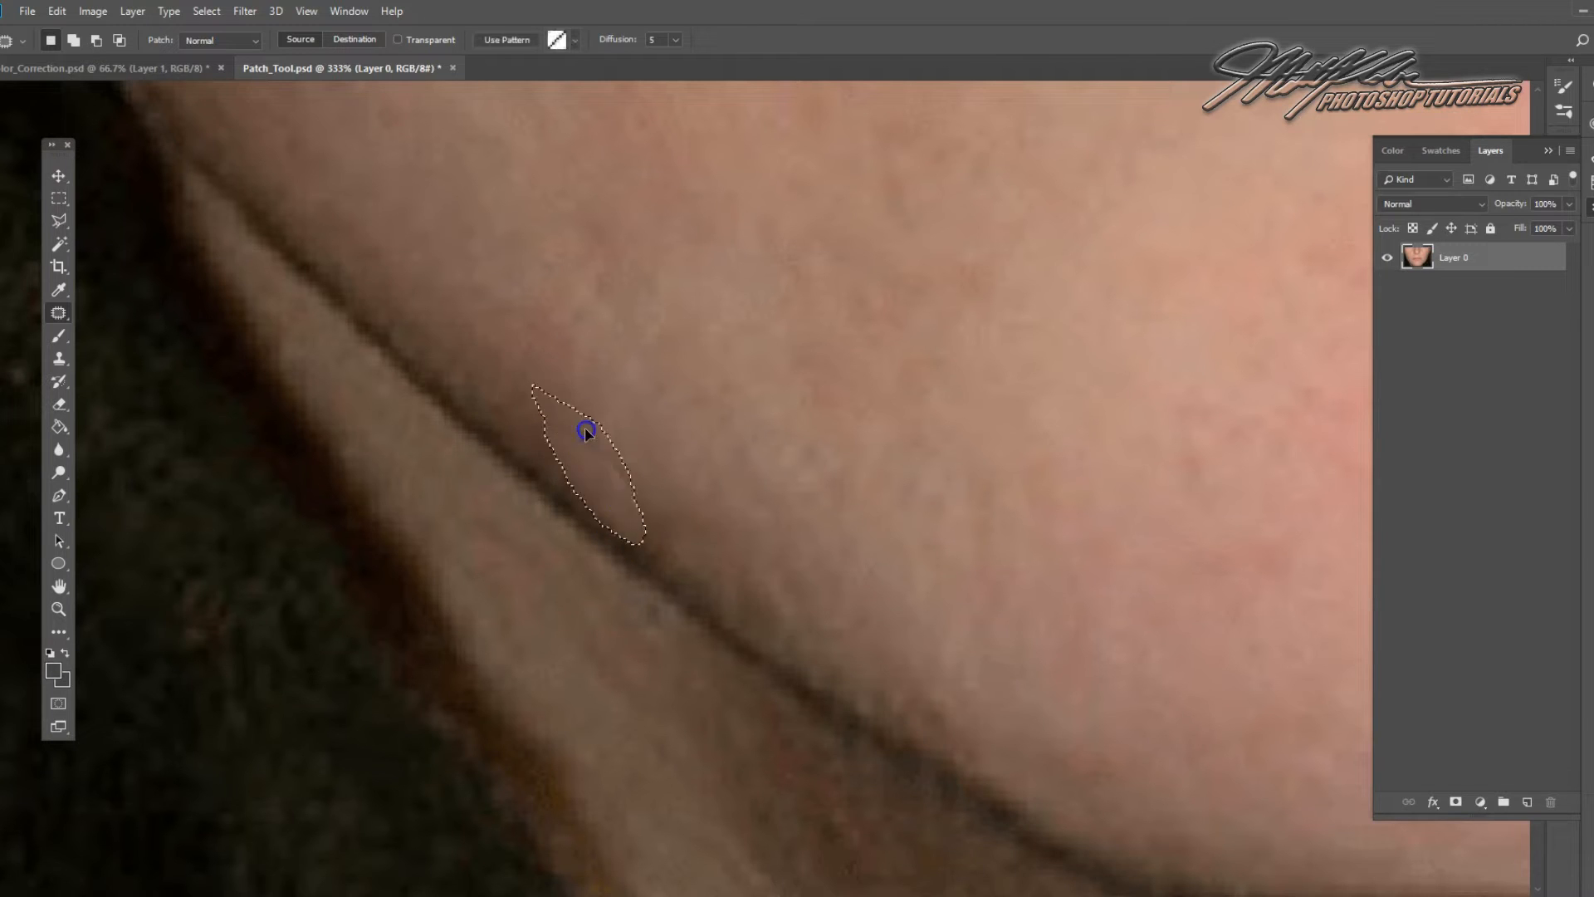
pyautogui.moveTo(523, 279)
pyautogui.mouseDown()
pyautogui.moveTo(558, 388)
pyautogui.moveTo(596, 318)
pyautogui.moveTo(716, 364)
pyautogui.mouseUp()
pyautogui.click(746, 379)
pyautogui.moveTo(693, 432); pyautogui.dragTo(670, 317)
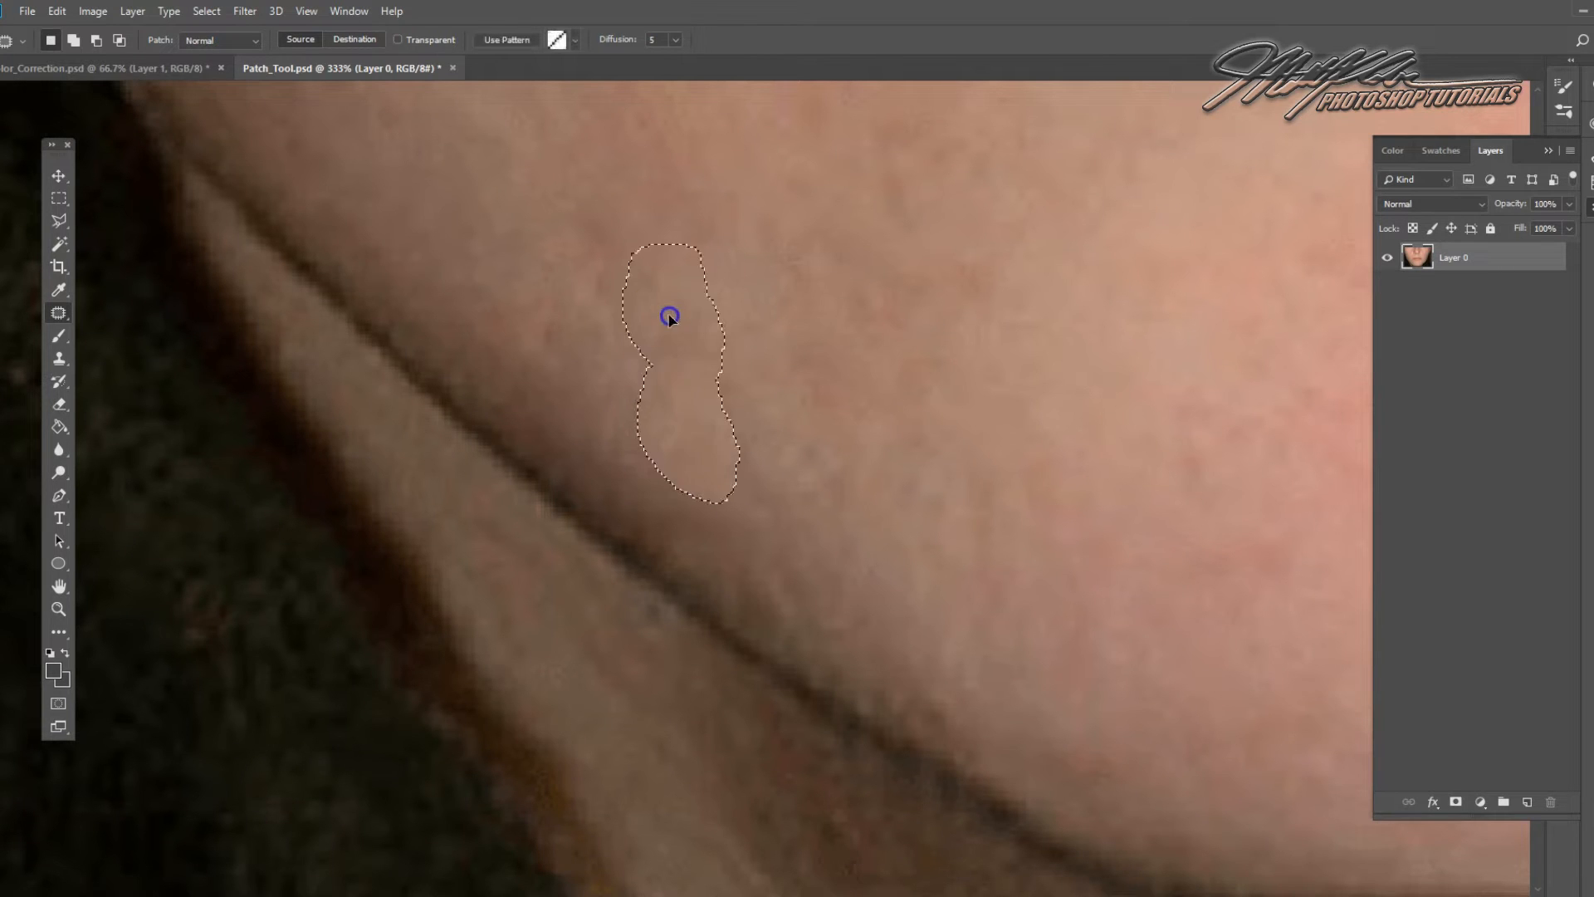
pyautogui.click(1125, 377)
# Patch the small discolored area on the left side of the chin with nearby skin and clear the selection
pyautogui.moveTo(1190, 499); pyautogui.dragTo(915, 423)
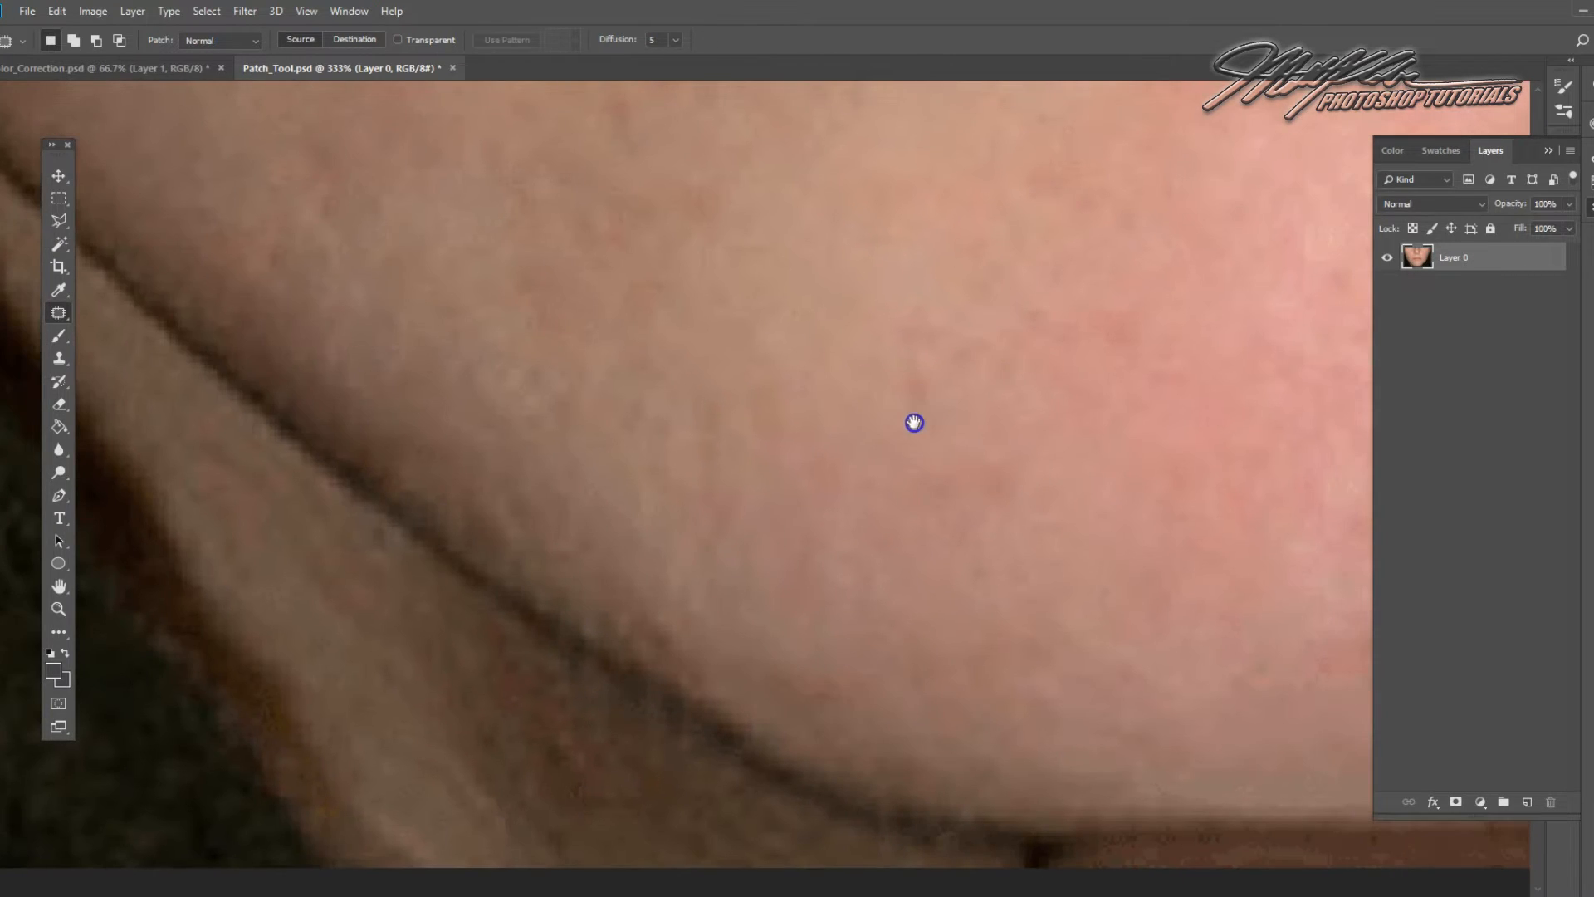
pyautogui.moveTo(872, 355)
pyautogui.mouseDown()
pyautogui.moveTo(958, 371)
pyautogui.moveTo(910, 332)
pyautogui.mouseUp()
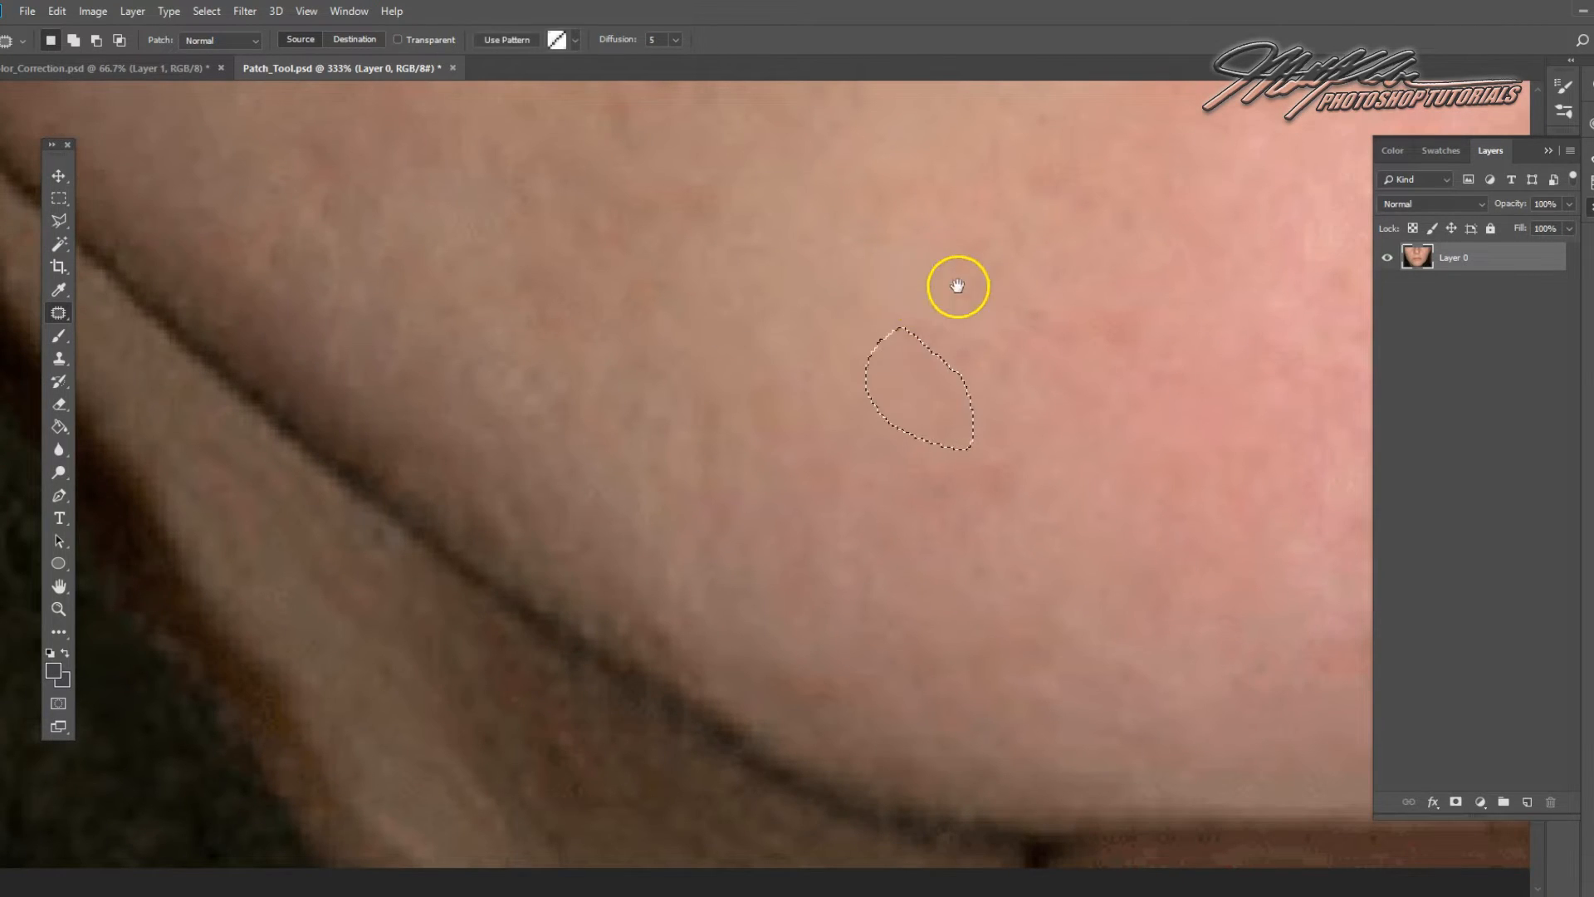
pyautogui.moveTo(958, 285); pyautogui.dragTo(729, 384)
pyautogui.moveTo(836, 384)
pyautogui.mouseDown()
pyautogui.moveTo(908, 490)
pyautogui.moveTo(860, 383)
pyautogui.mouseUp()
pyautogui.hotkey('ctrl', 'd')
# Patch the last red spots on the upper right cheek and the upper left cheek beside the nose with clear cheek skin
pyautogui.moveTo(1028, 277); pyautogui.dragTo(932, 581)
pyautogui.moveTo(969, 401); pyautogui.dragTo(955, 706)
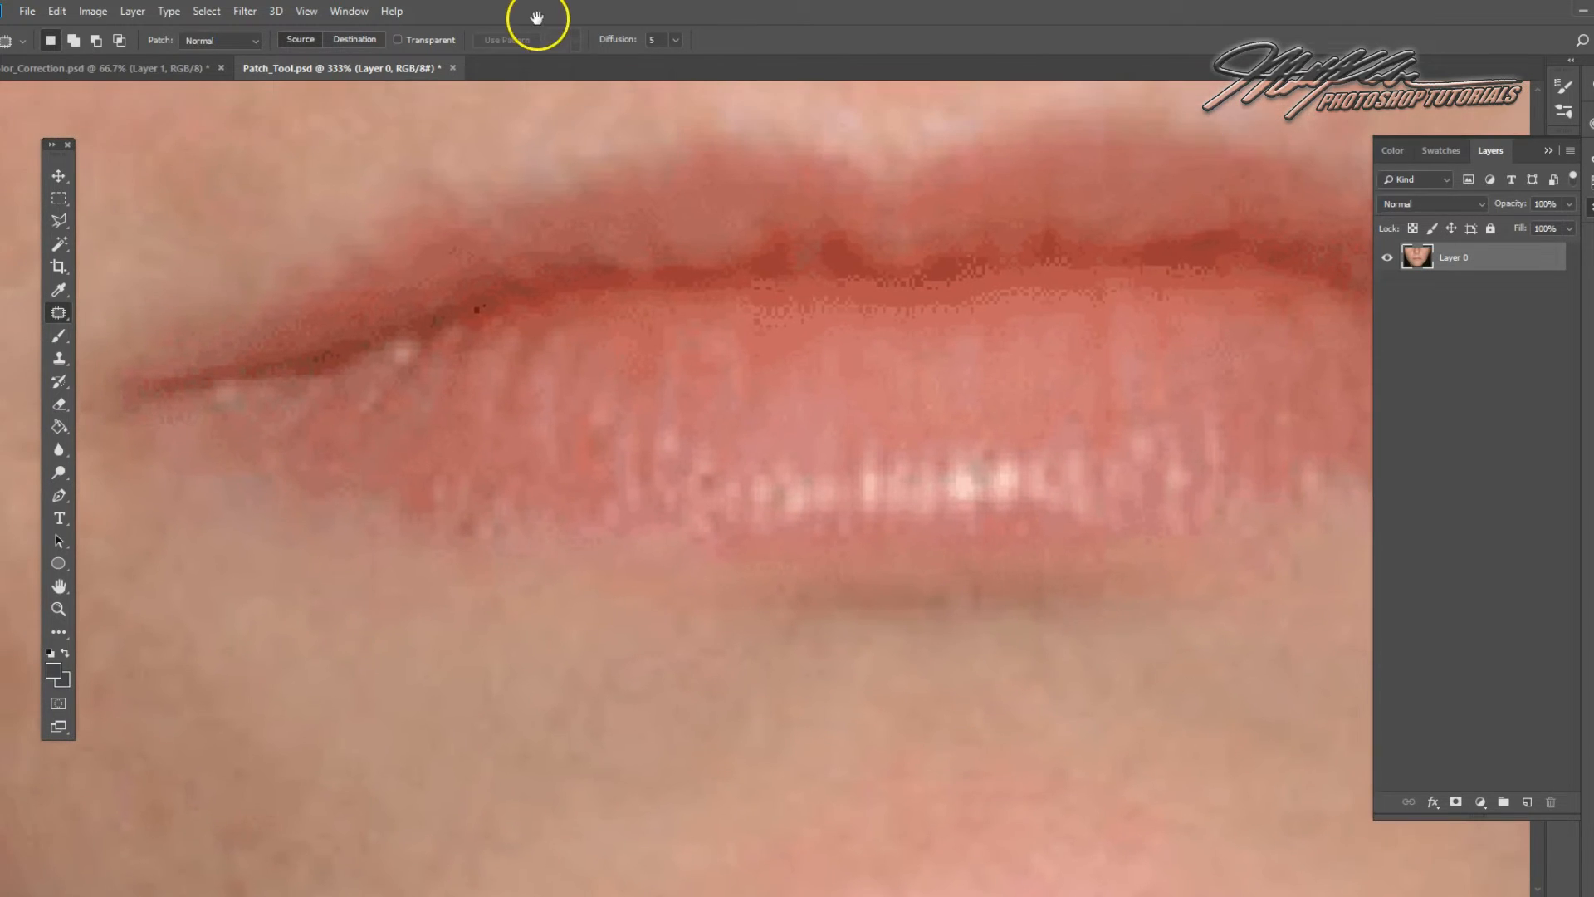
pyautogui.click(309, 12)
pyautogui.click(349, 166)
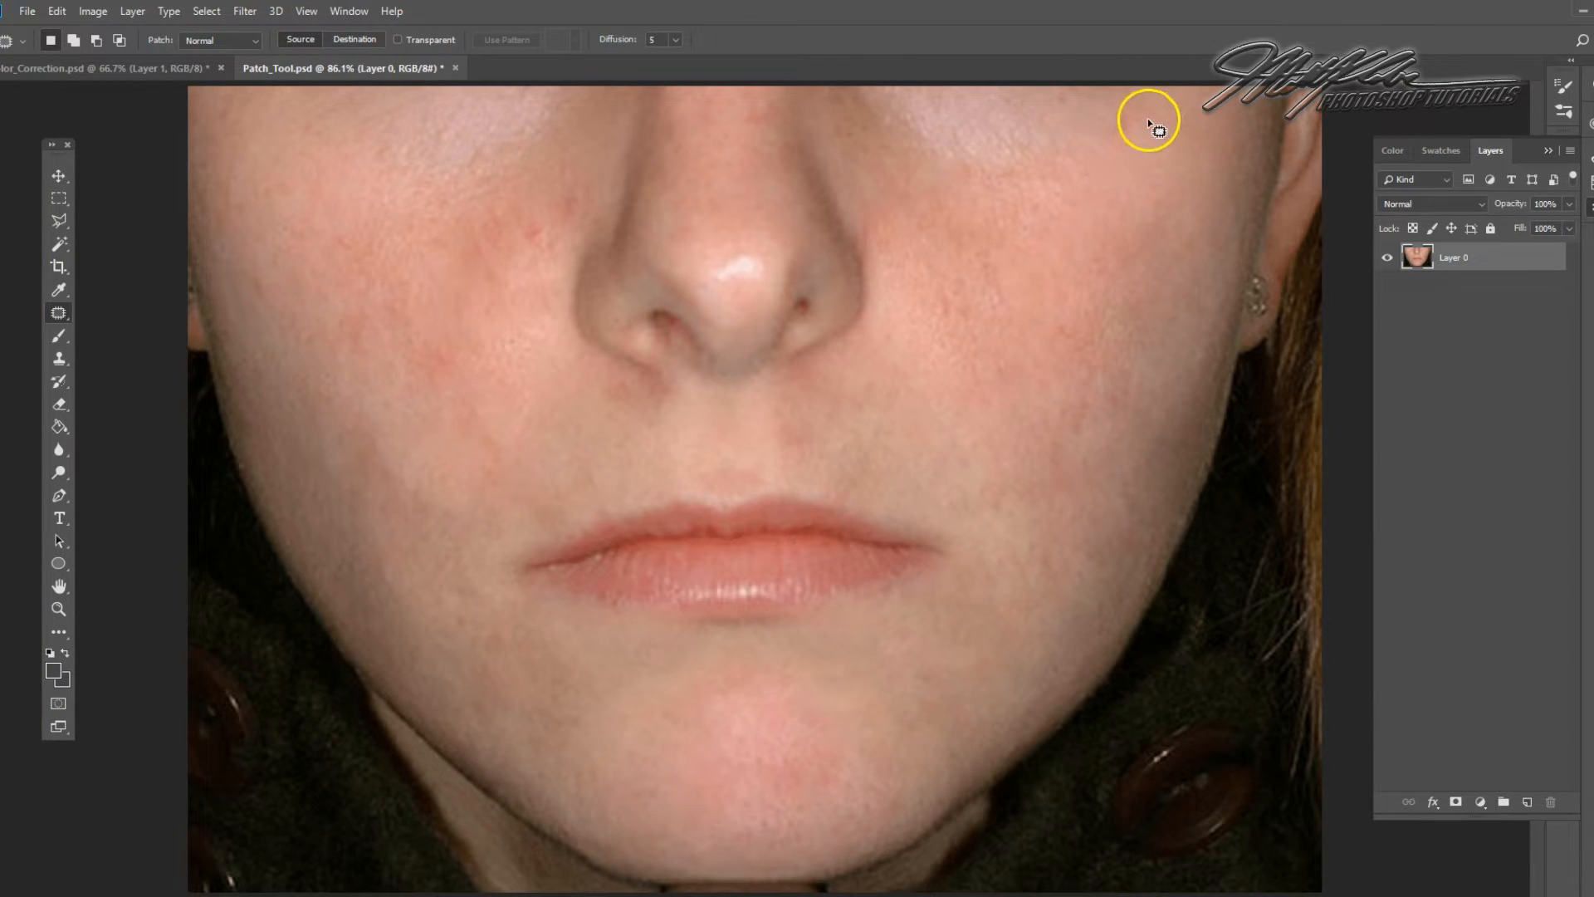
pyautogui.moveTo(1154, 123); pyautogui.dragTo(1152, 124)
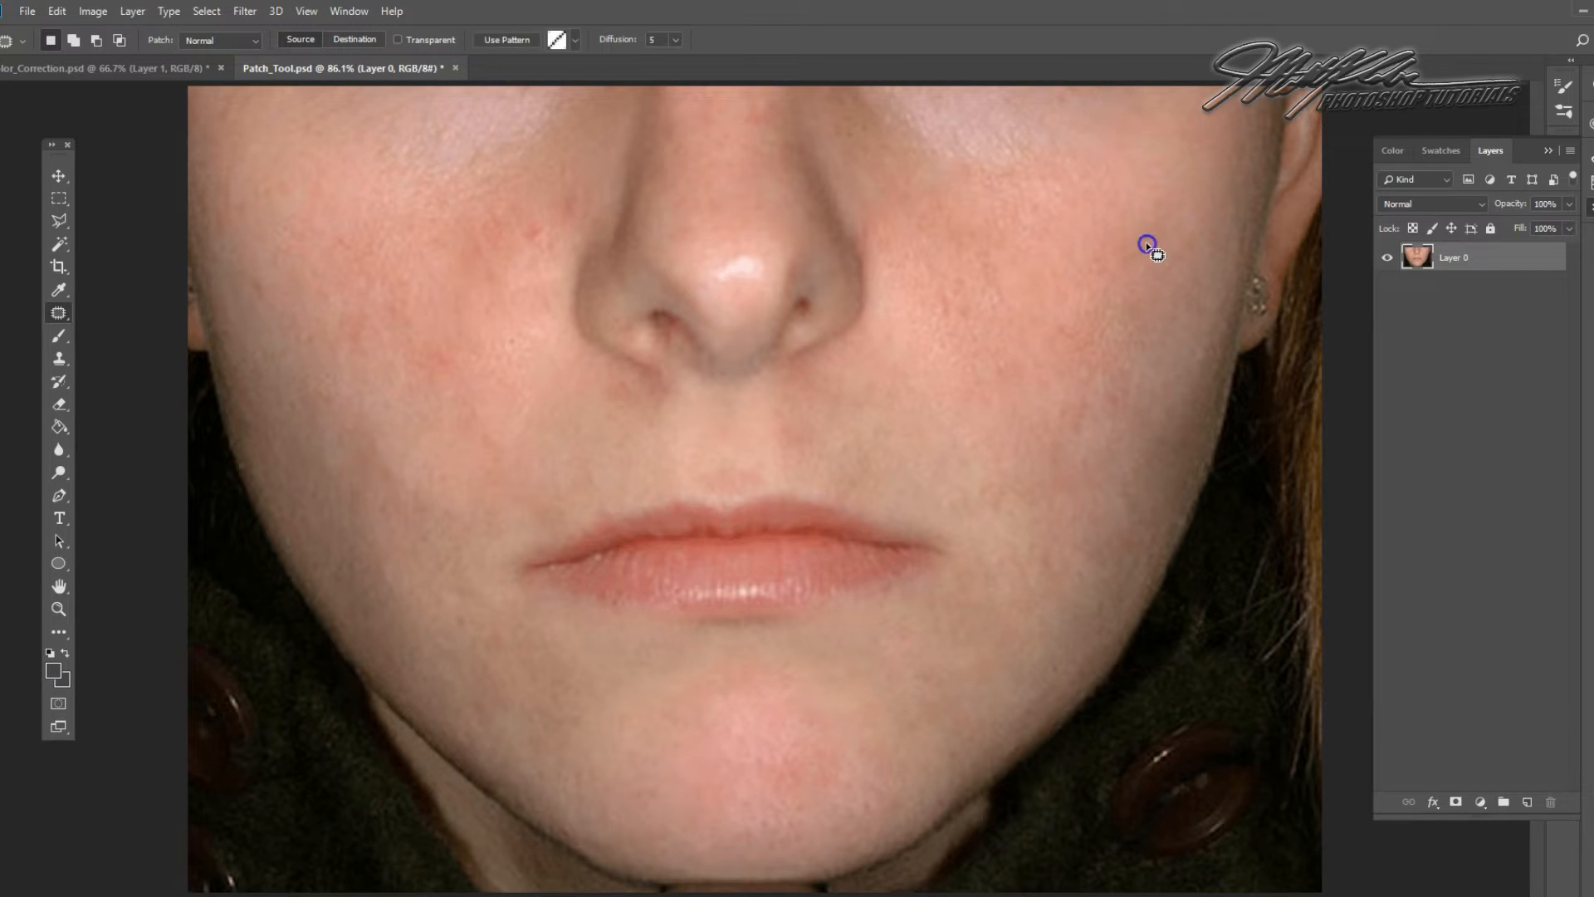
pyautogui.moveTo(574, 161); pyautogui.dragTo(563, 188)
pyautogui.moveTo(539, 219)
pyautogui.mouseDown()
pyautogui.moveTo(499, 235)
pyautogui.moveTo(357, 392)
pyautogui.mouseUp()
pyautogui.click(440, 406)
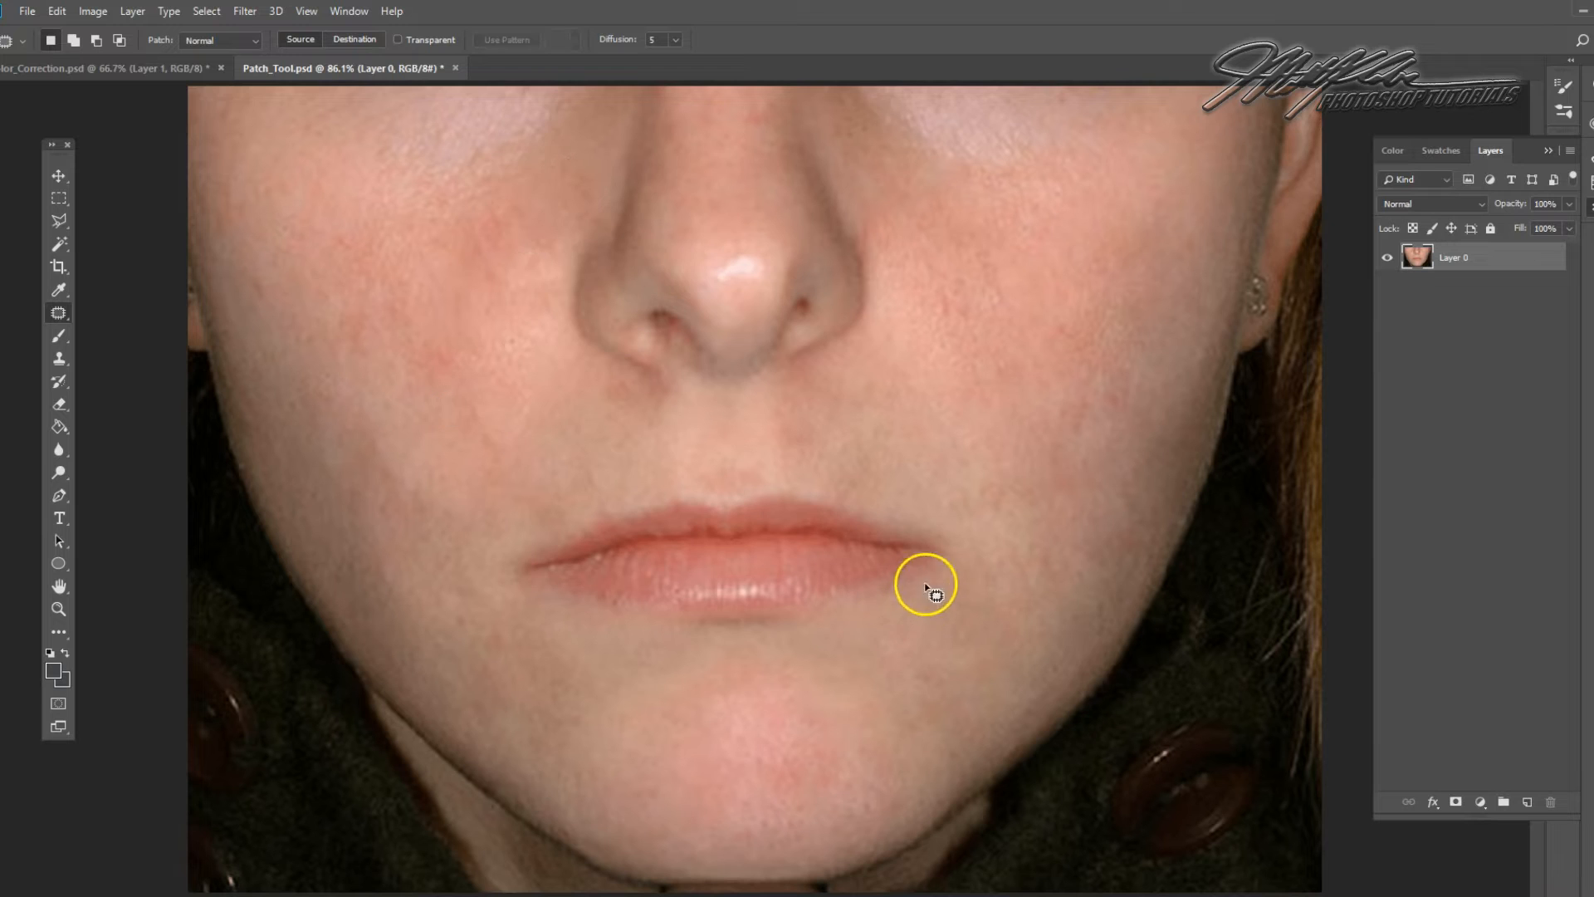
# Patch the skin just below the nose, beside the left nostril, with clear cheek skin and clear the selection
pyautogui.moveTo(632, 397); pyautogui.dragTo(518, 457)
pyautogui.hotkey('ctrl', 'd')
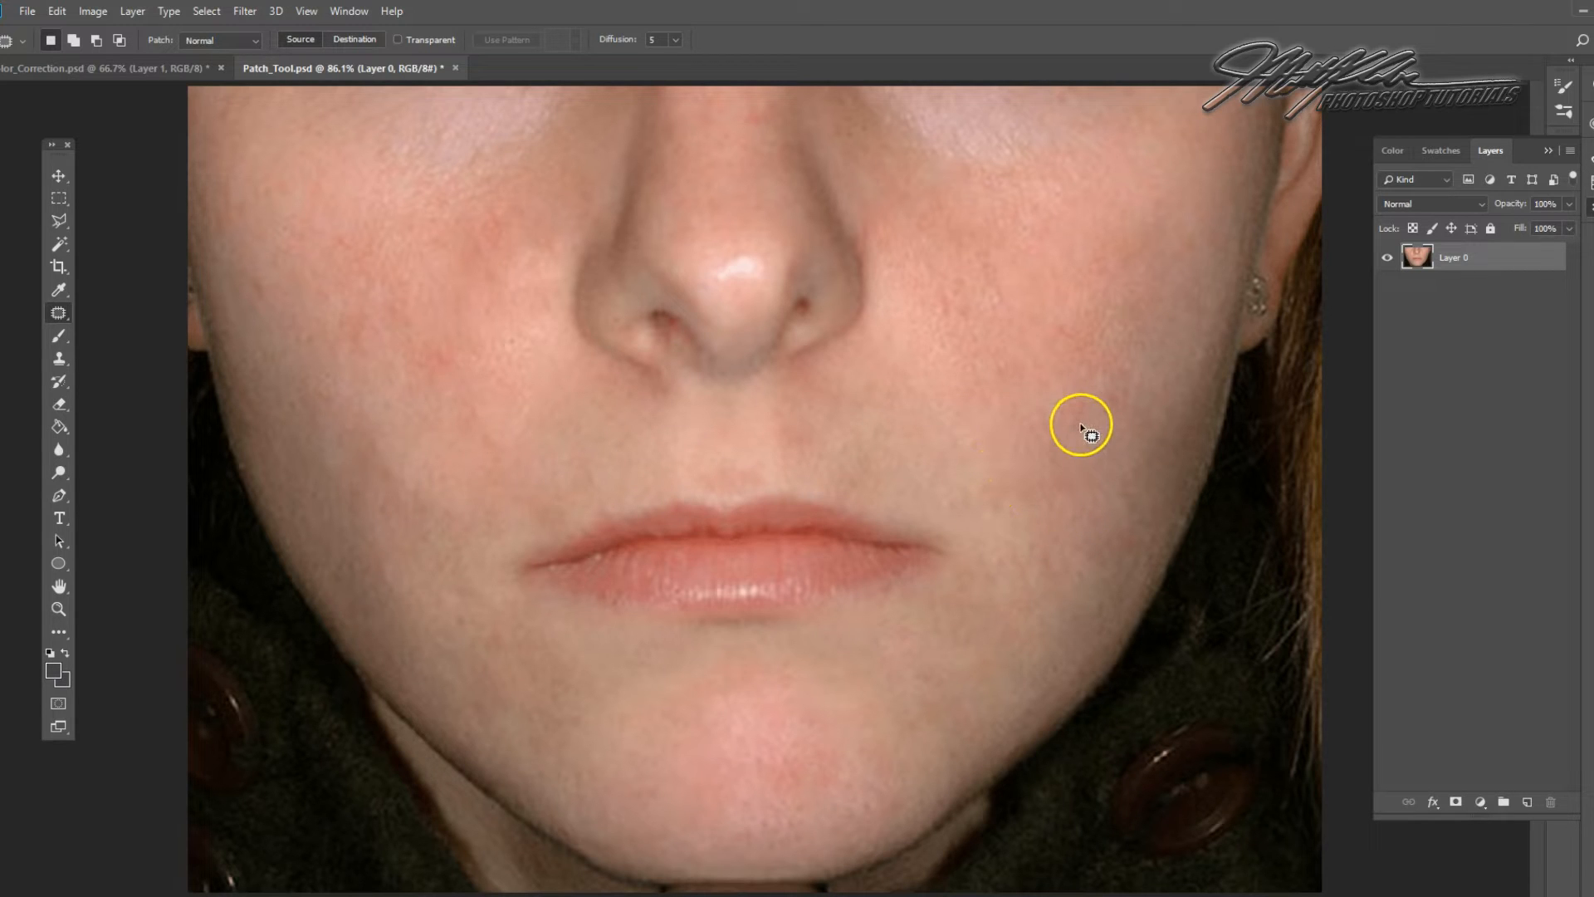
# Save a JPEG copy of the retouched image as Patch_Tool in Downloads with Maximum quality 12 and Baseline Optimized format
pyautogui.click(27, 12)
pyautogui.click(65, 206)
pyautogui.click(226, 407)
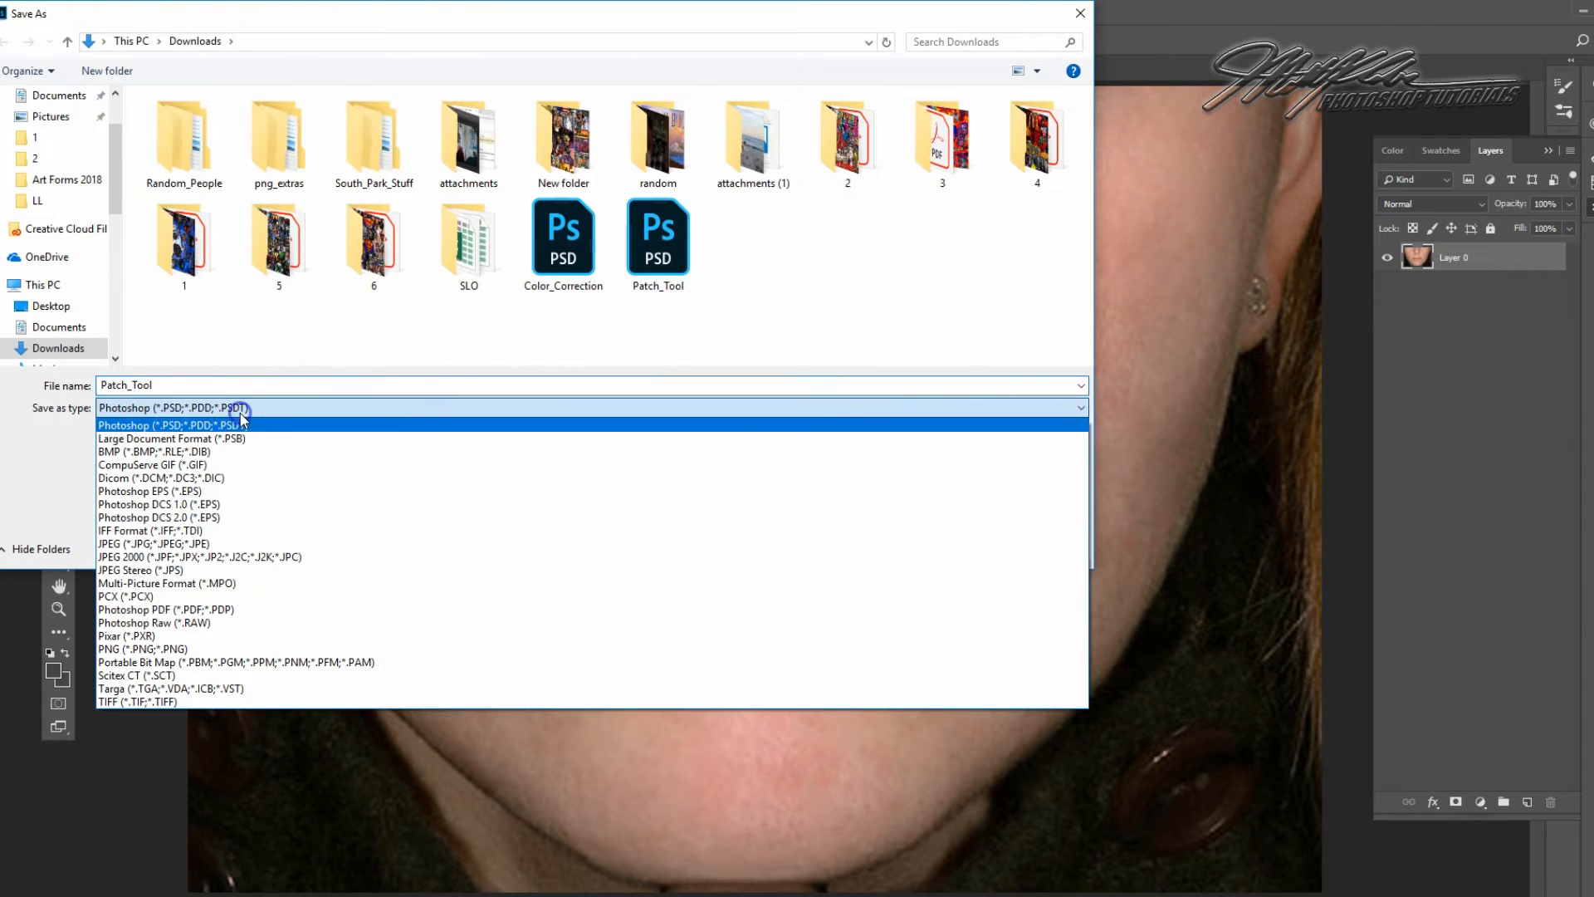
pyautogui.click(213, 540)
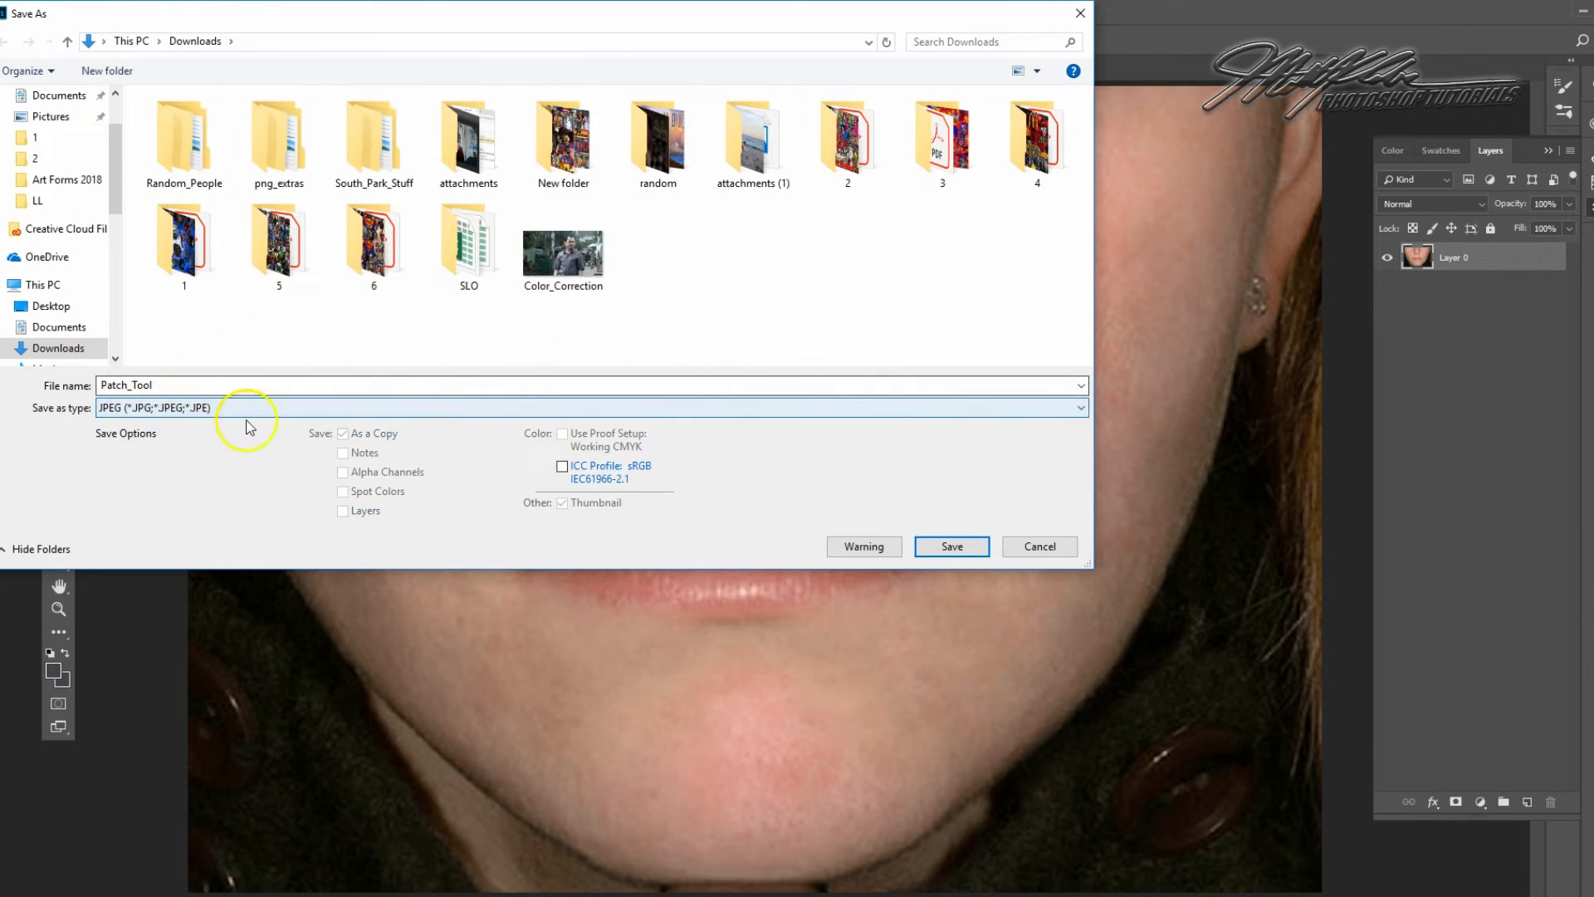
pyautogui.click(941, 548)
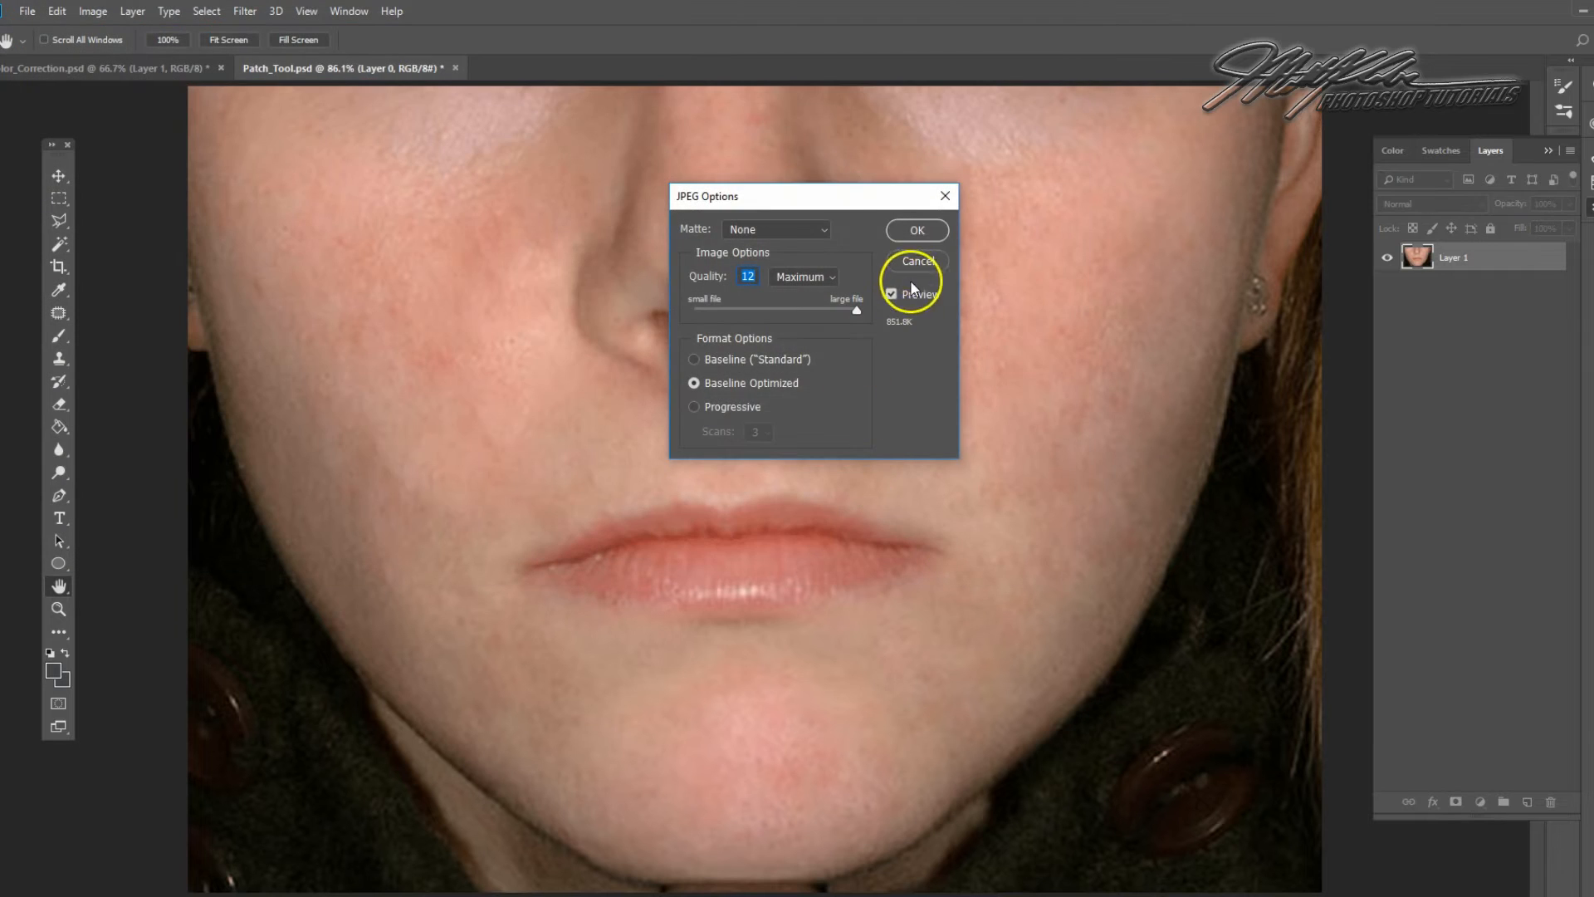
pyautogui.click(914, 226)
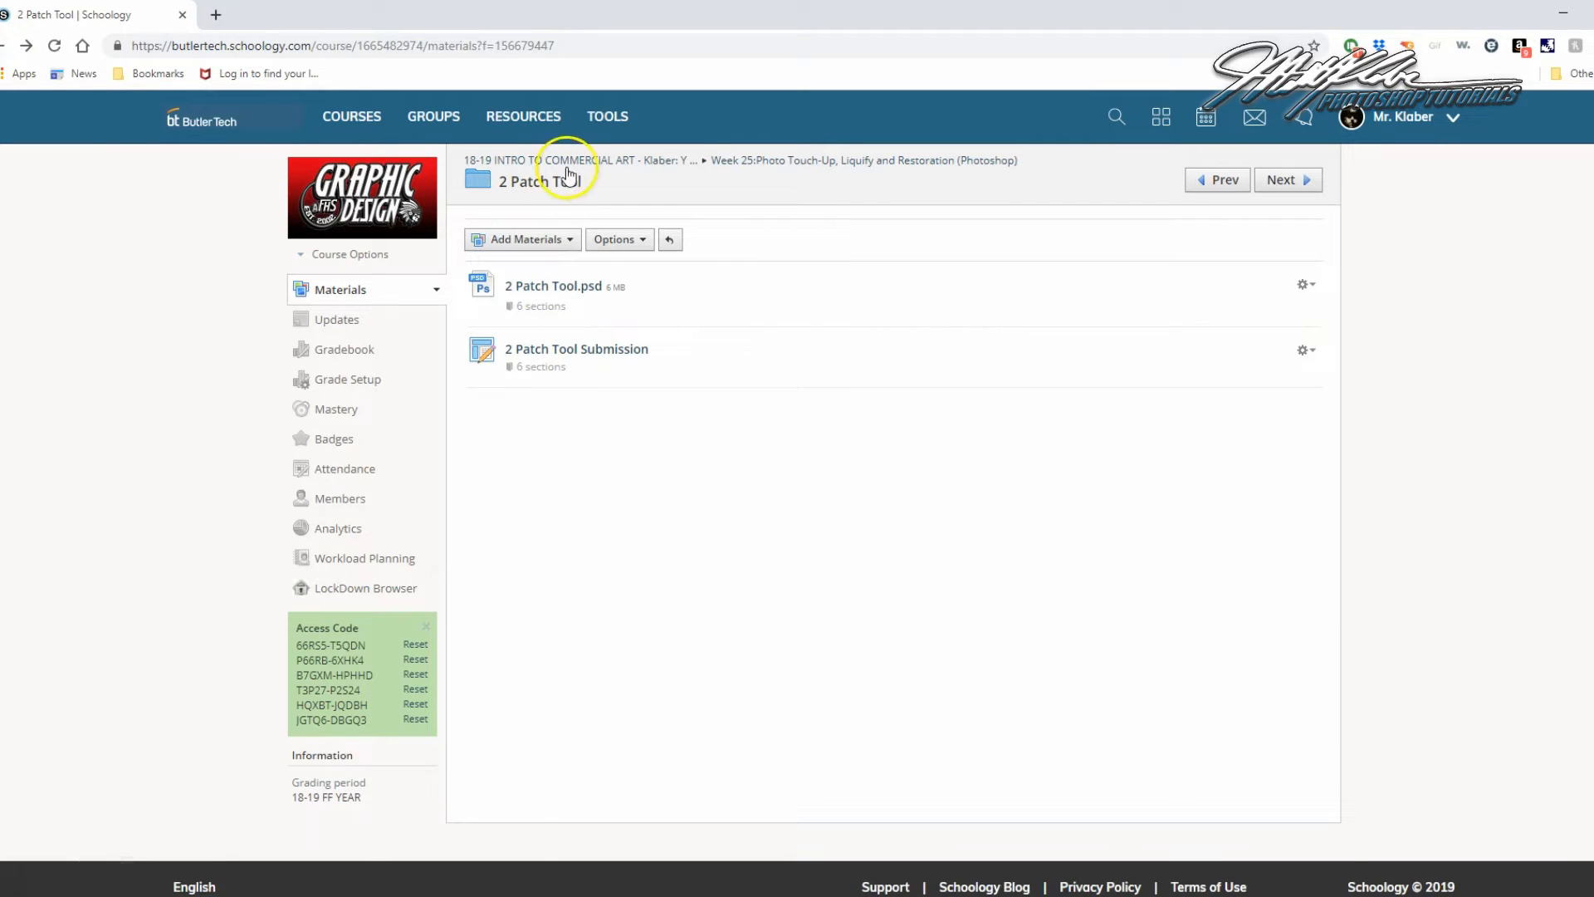
# Switch to the Schoology course in the browser, download 3 Liquify-Push Tool.psd from the Week 25 materials and open it in Photoshop
pyautogui.click(834, 161)
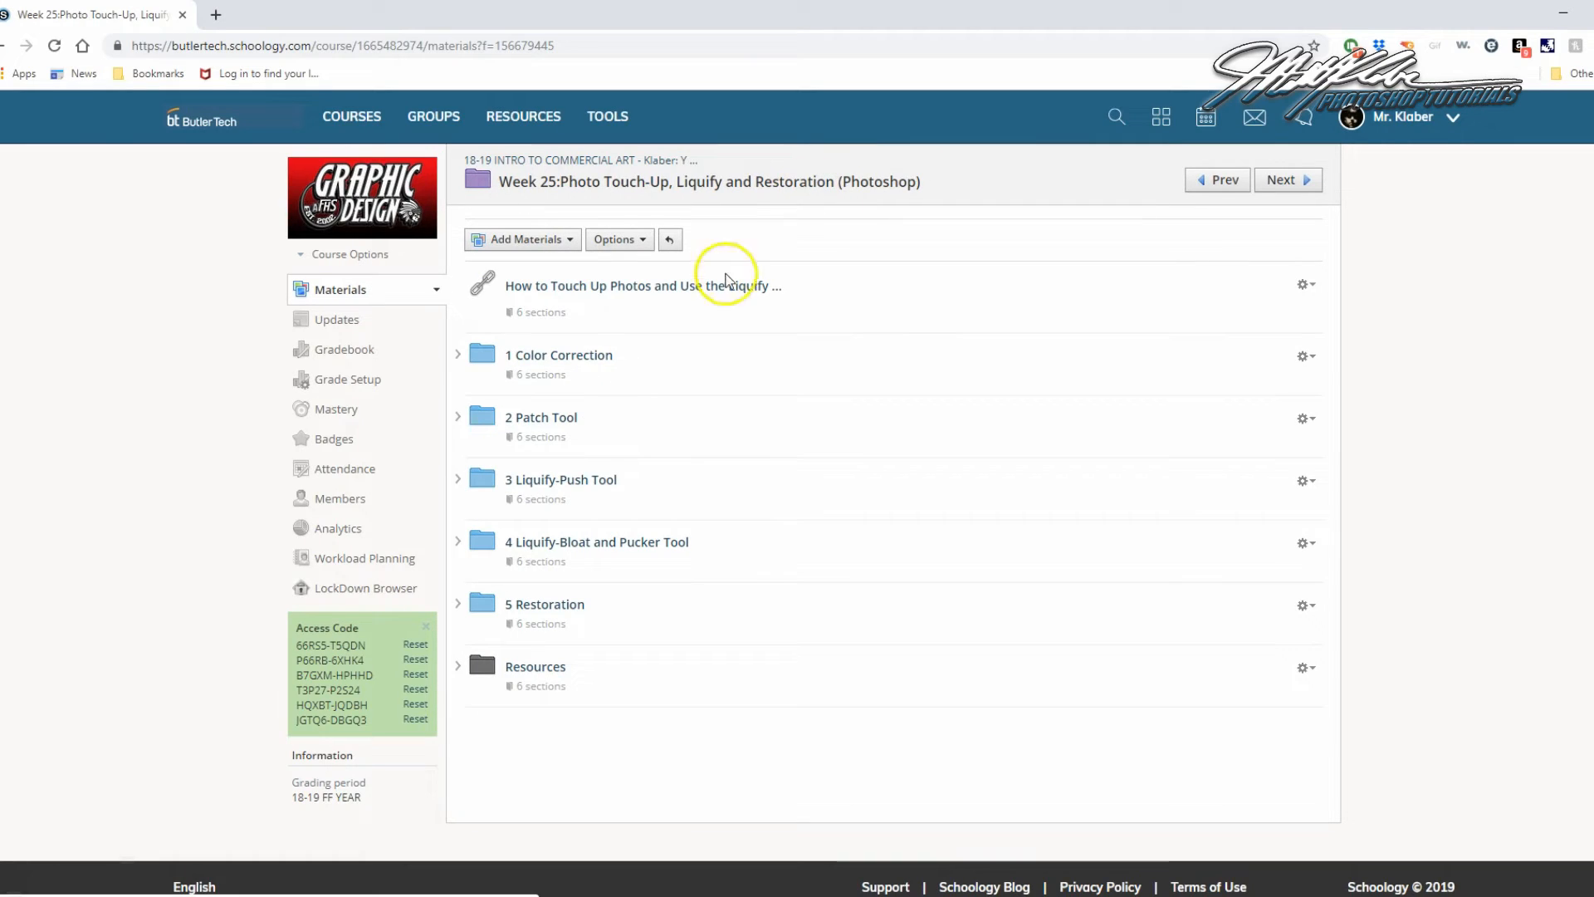
pyautogui.click(598, 486)
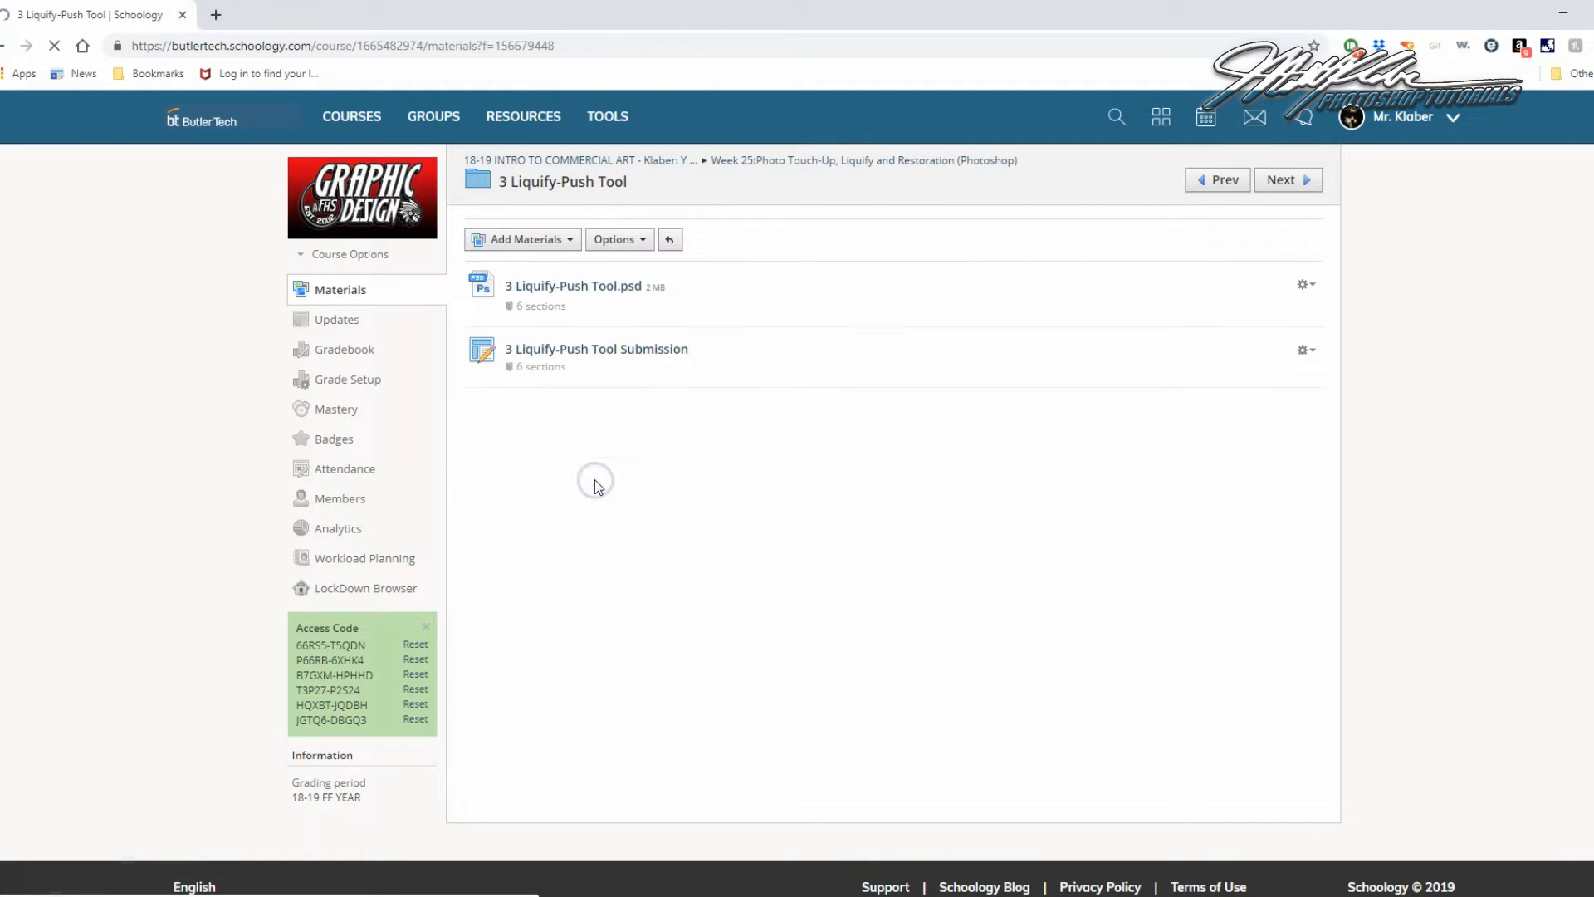
pyautogui.click(573, 287)
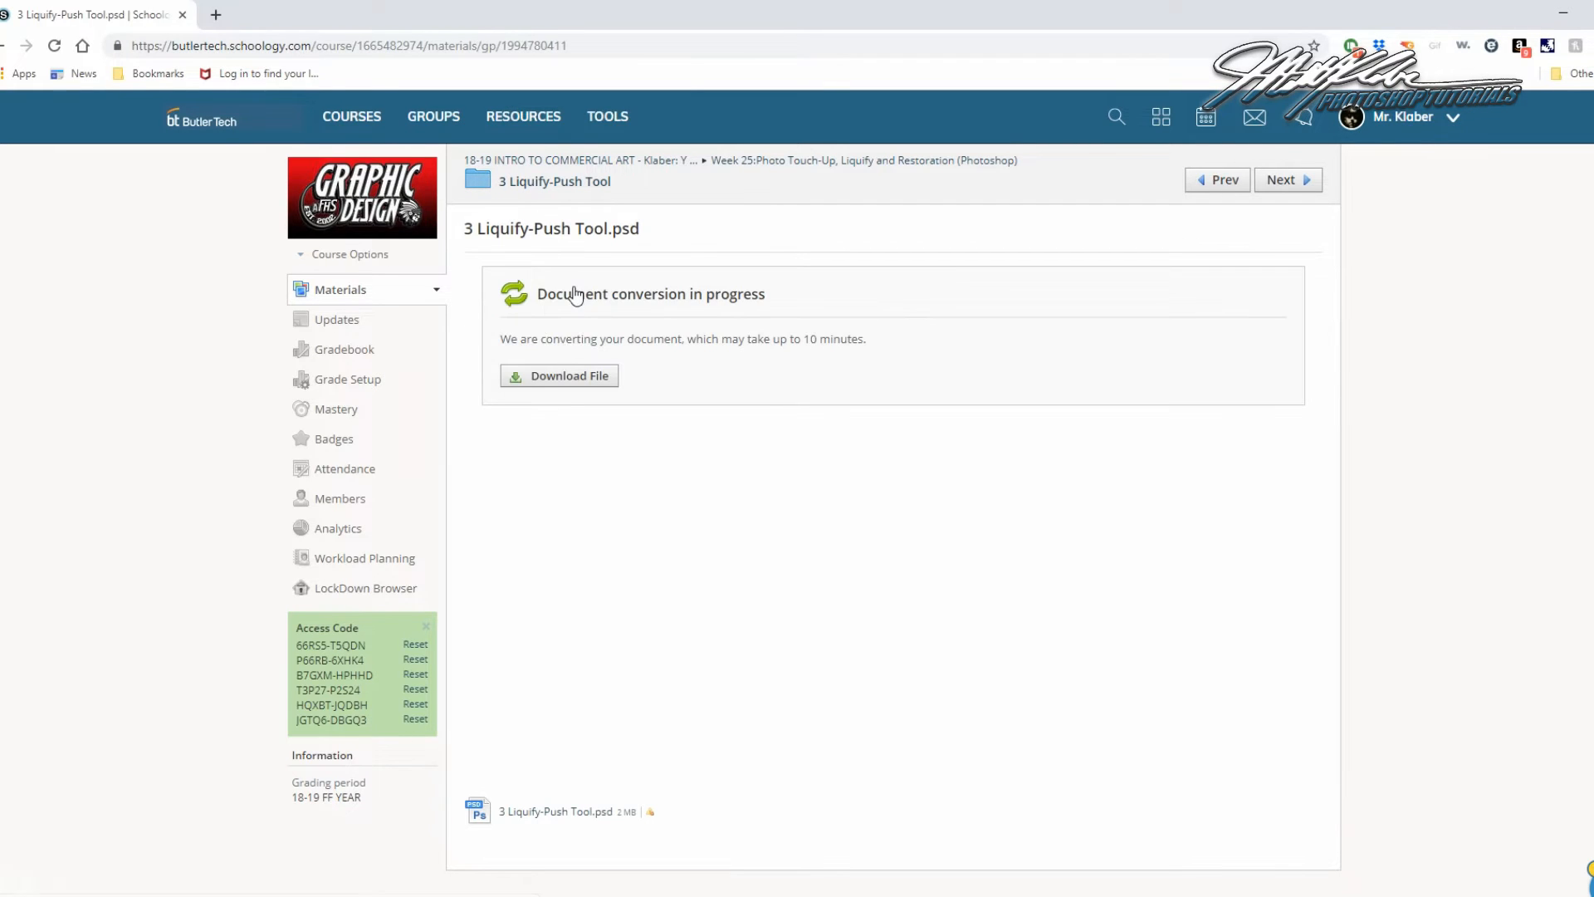
pyautogui.click(550, 381)
pyautogui.click(126, 890)
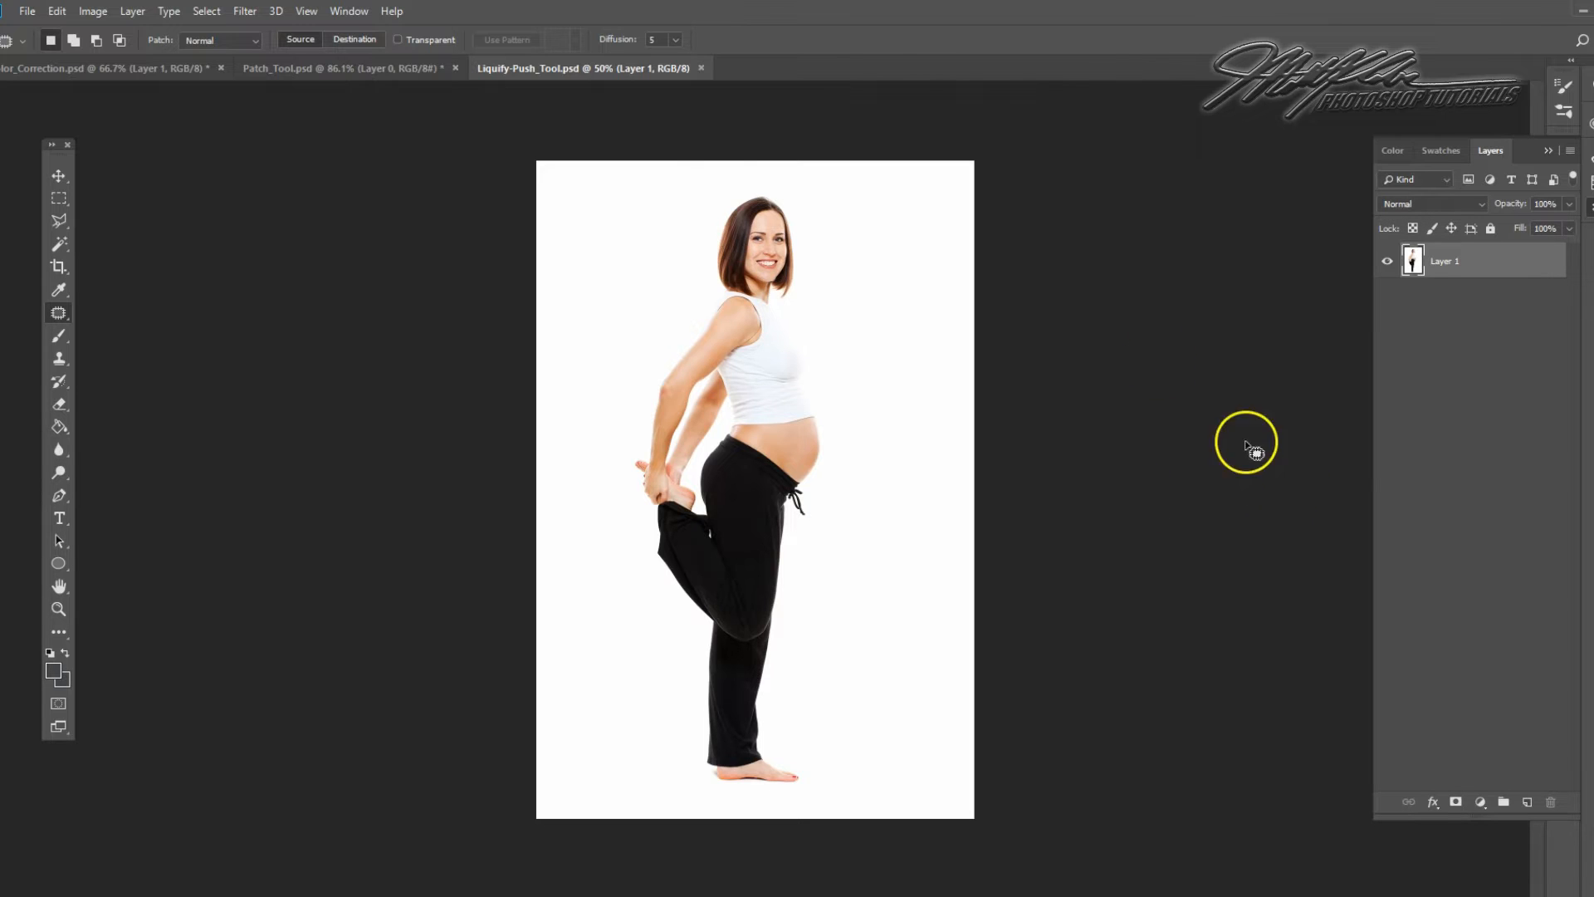
# Open the Liquify filter on the woman's photo and examine its distortion tools, from Forward Warp through Freeze Mask
pyautogui.click(246, 12)
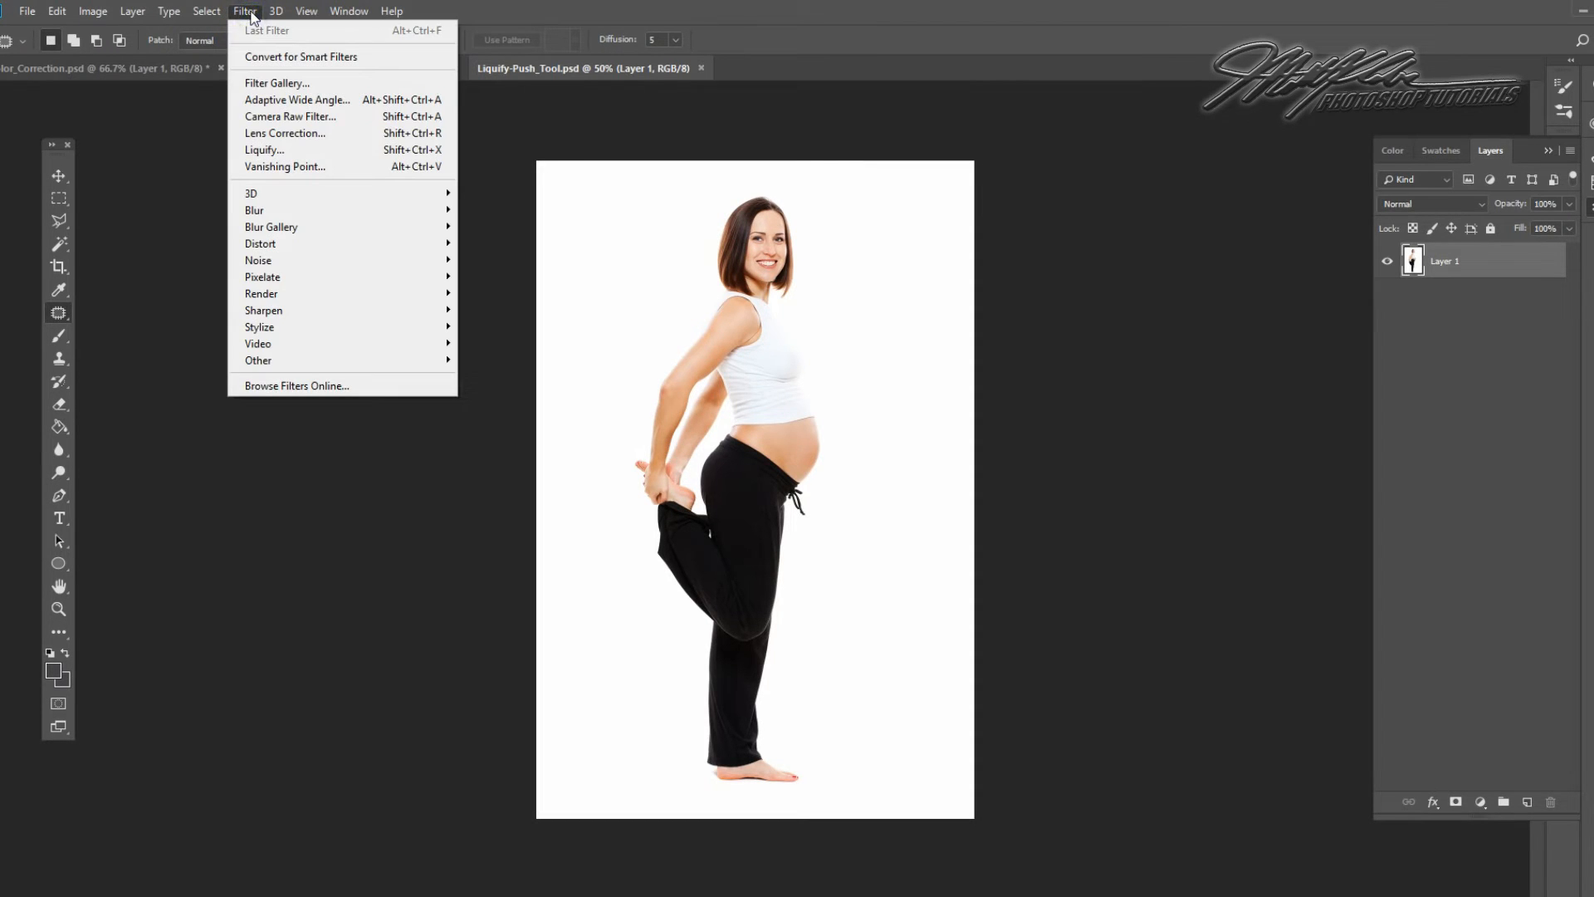
pyautogui.click(253, 150)
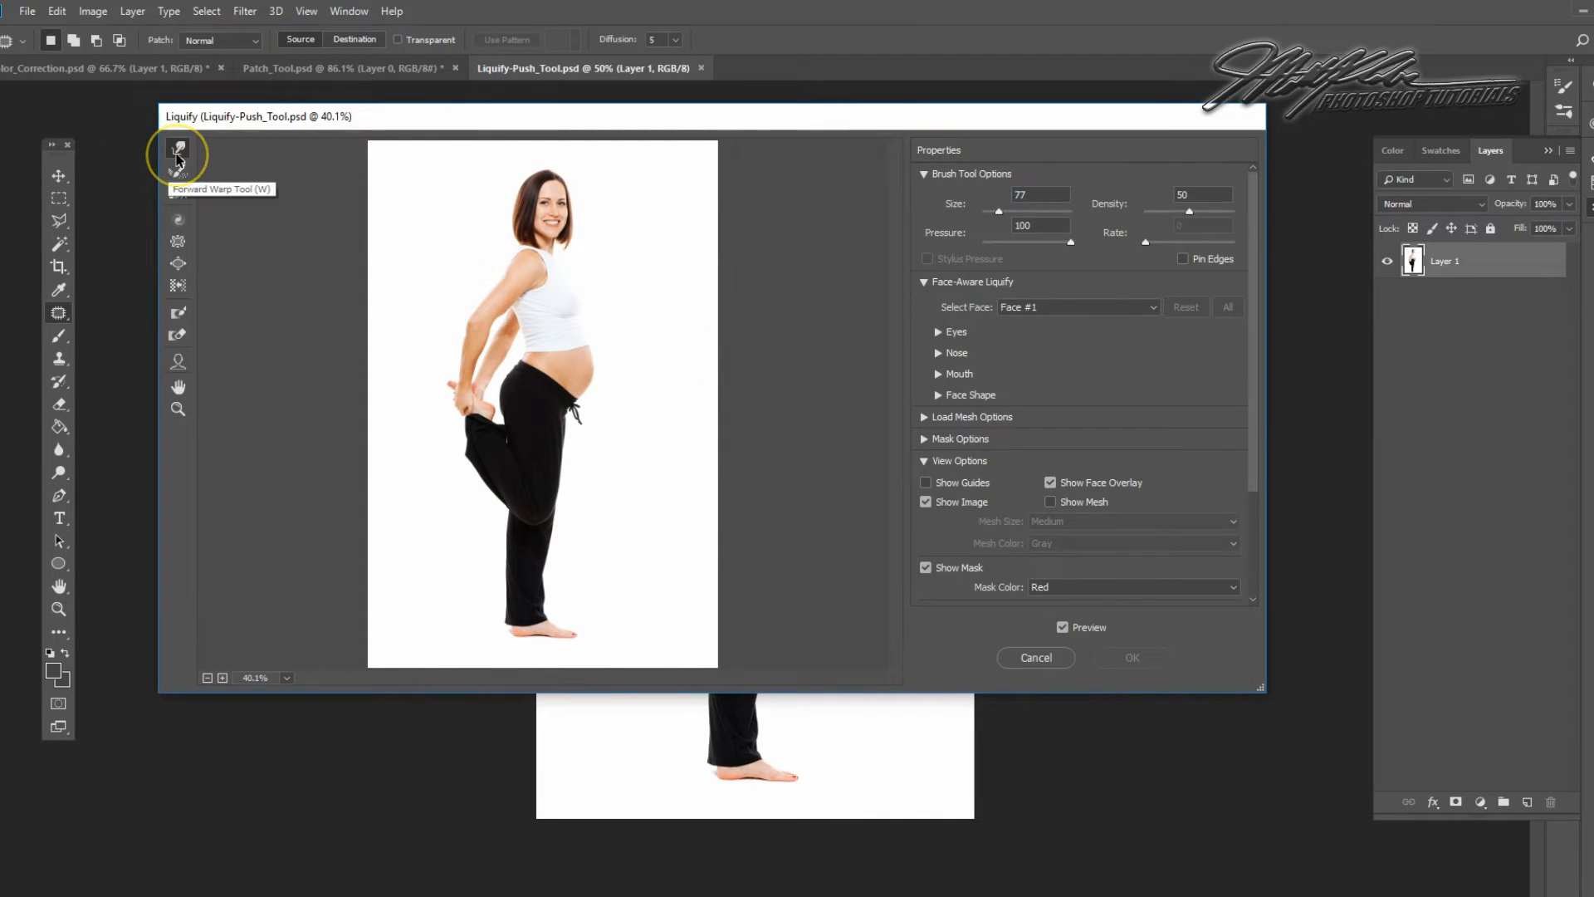
pyautogui.click(177, 176)
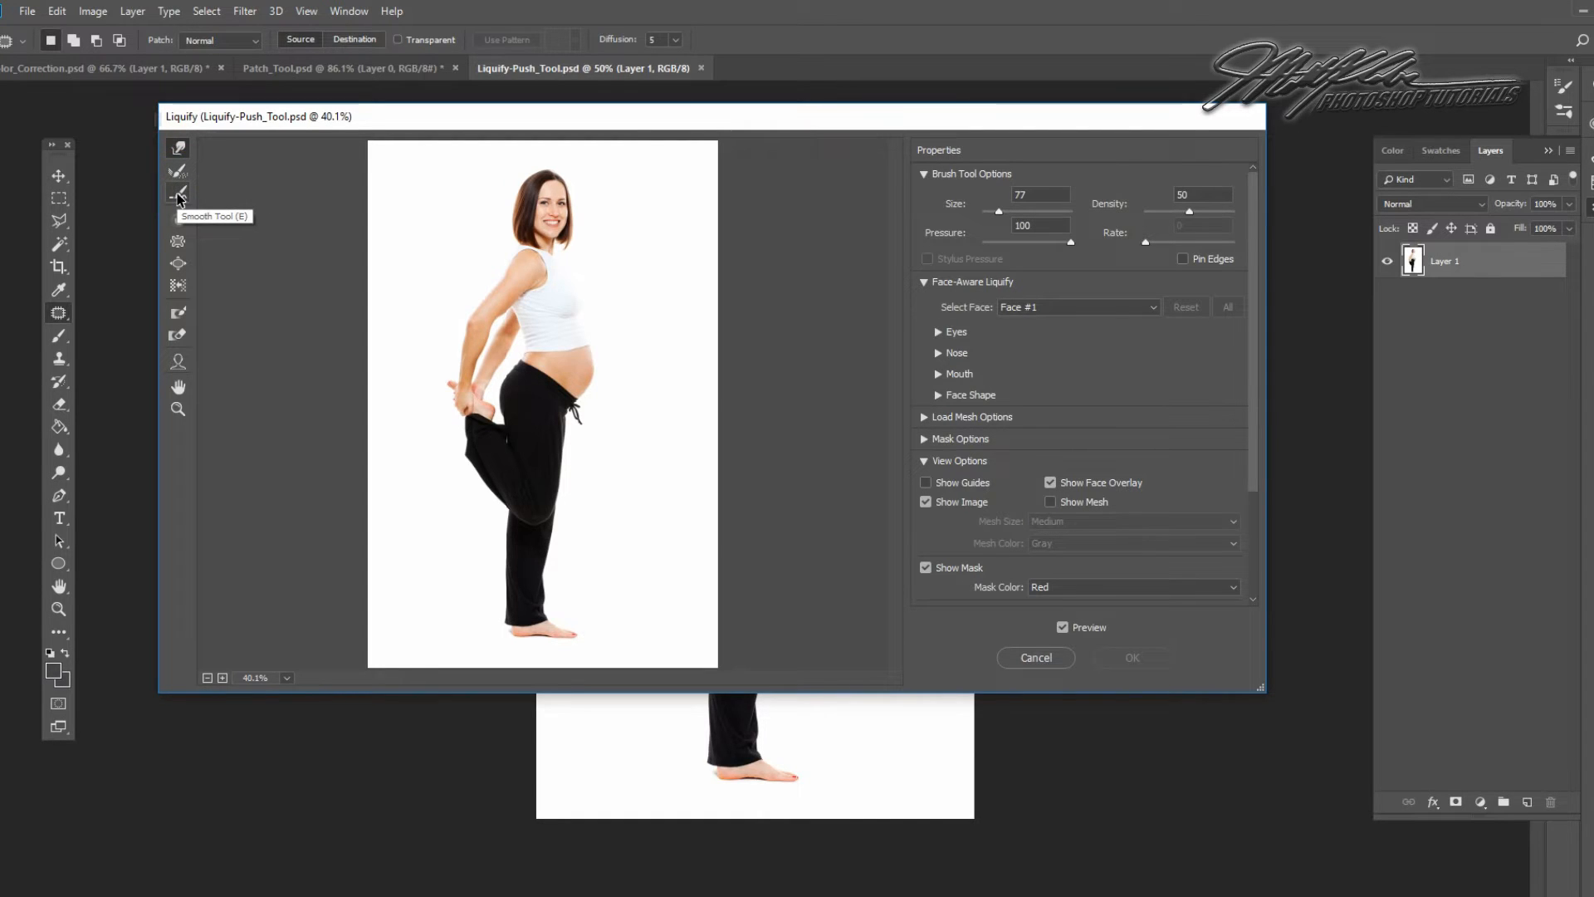
pyautogui.click(179, 221)
pyautogui.click(179, 246)
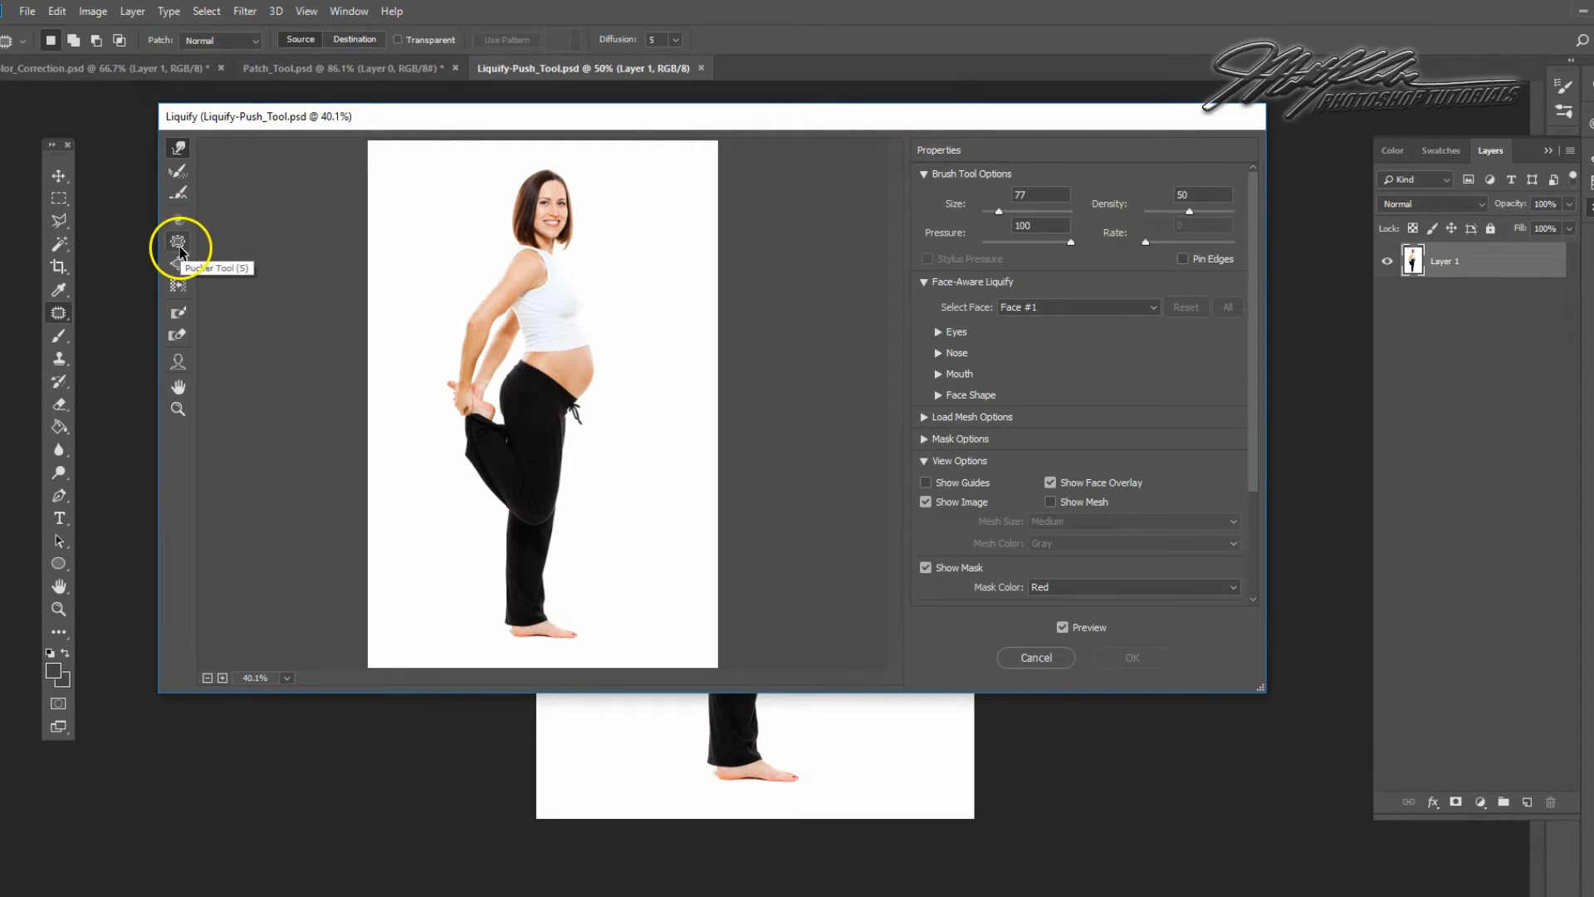
pyautogui.click(180, 266)
pyautogui.click(179, 292)
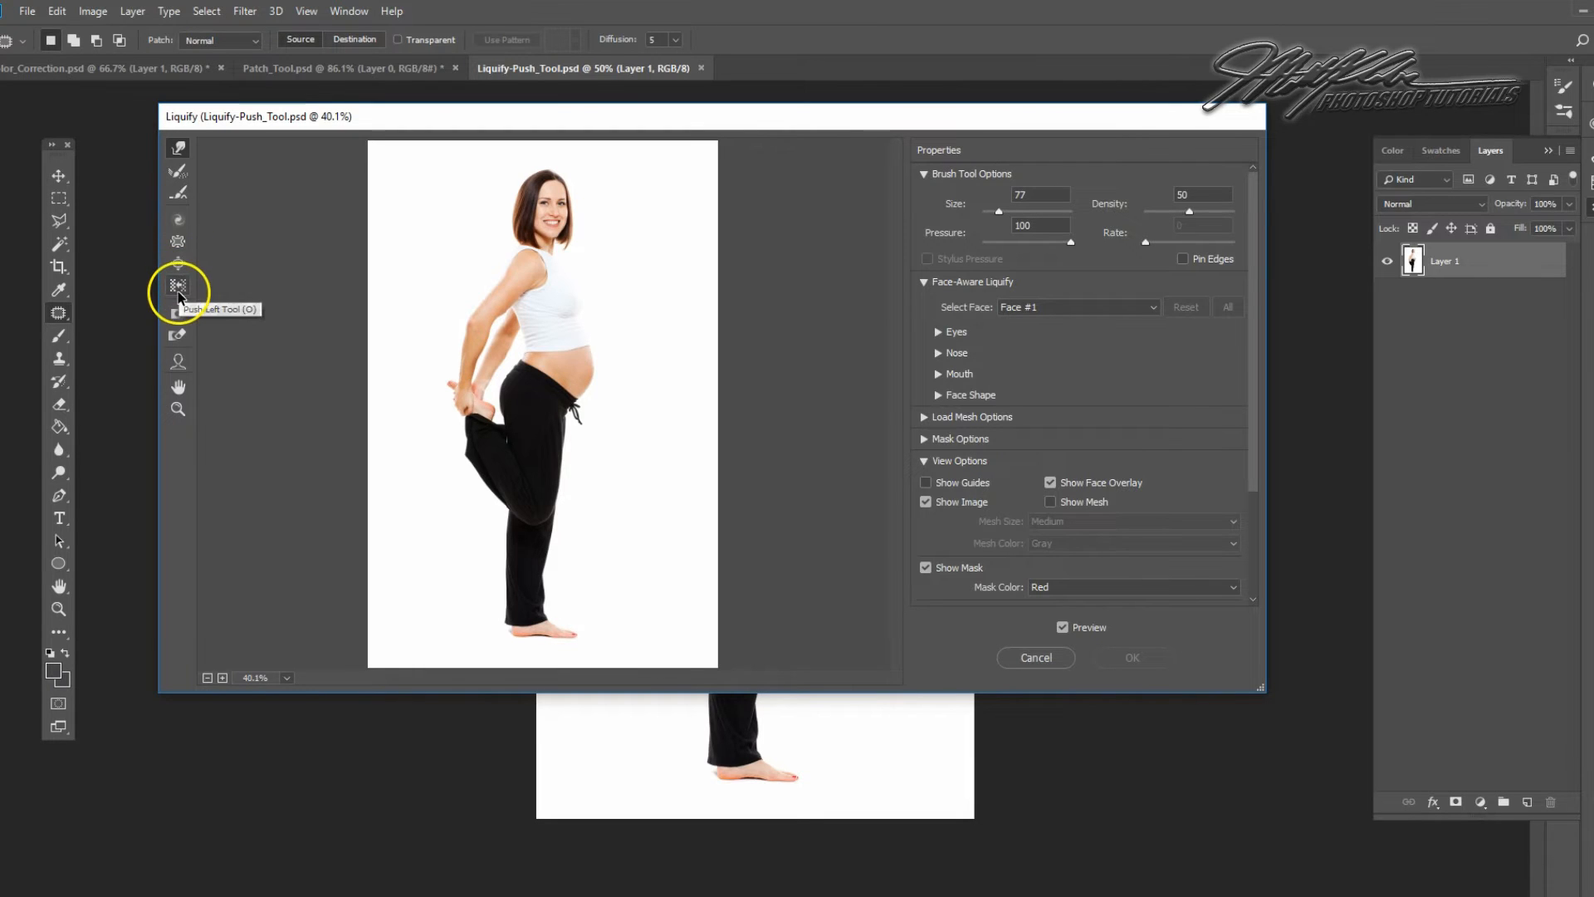
pyautogui.click(180, 313)
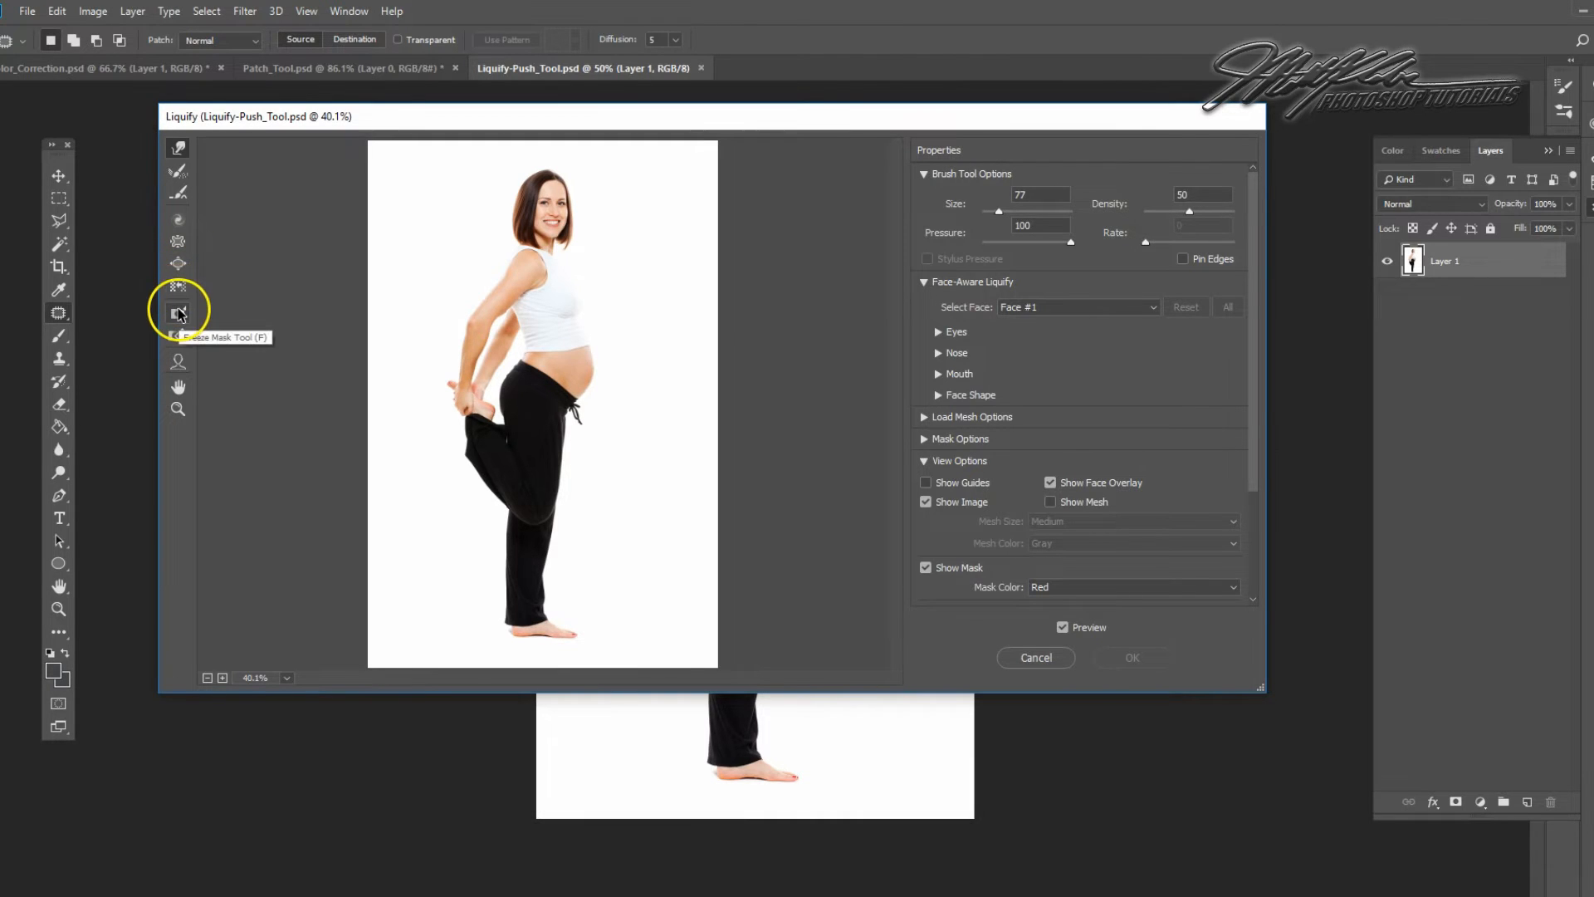
# Try to push the belly inward with one long Forward Warp stroke at brush size 77, and cancel the Liquify filter
pyautogui.click(179, 147)
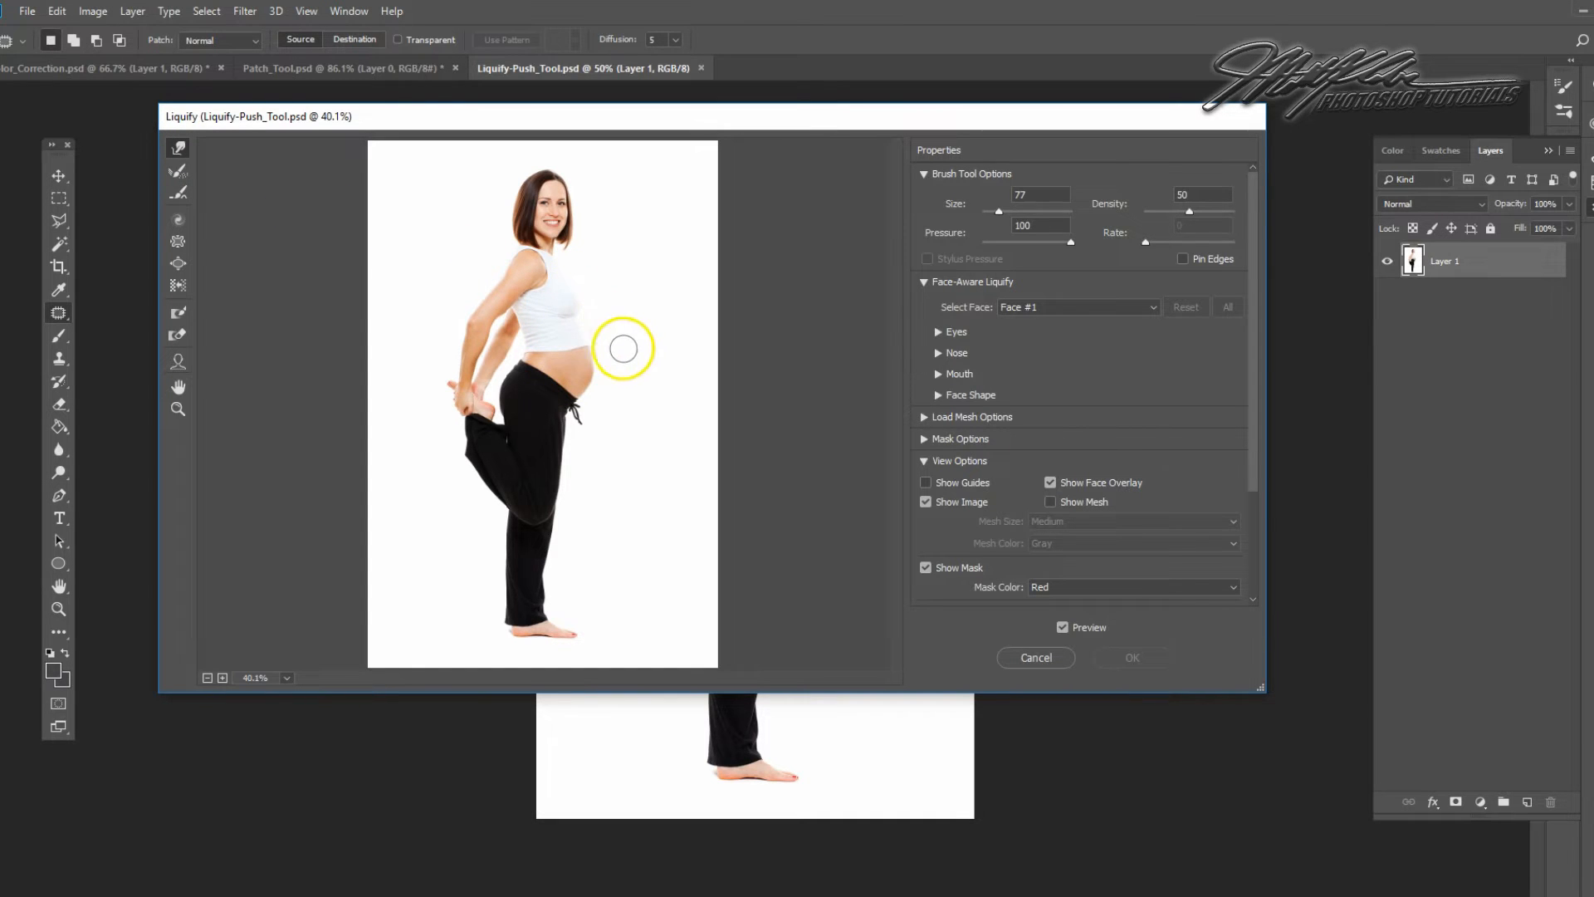
pyautogui.moveTo(585, 365); pyautogui.dragTo(481, 366)
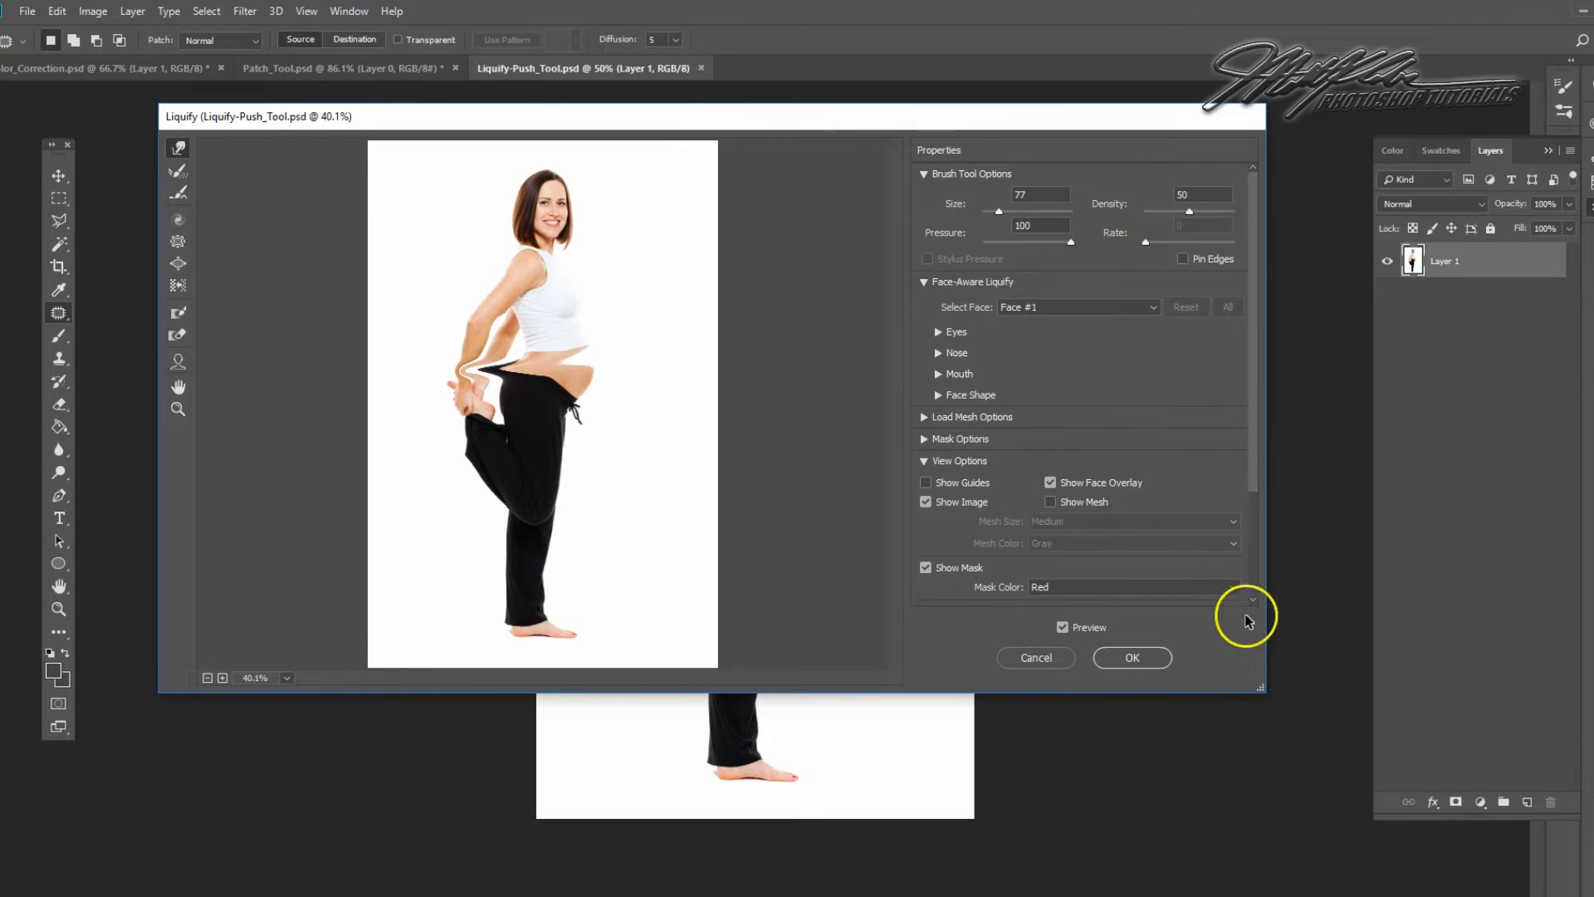
pyautogui.click(1050, 660)
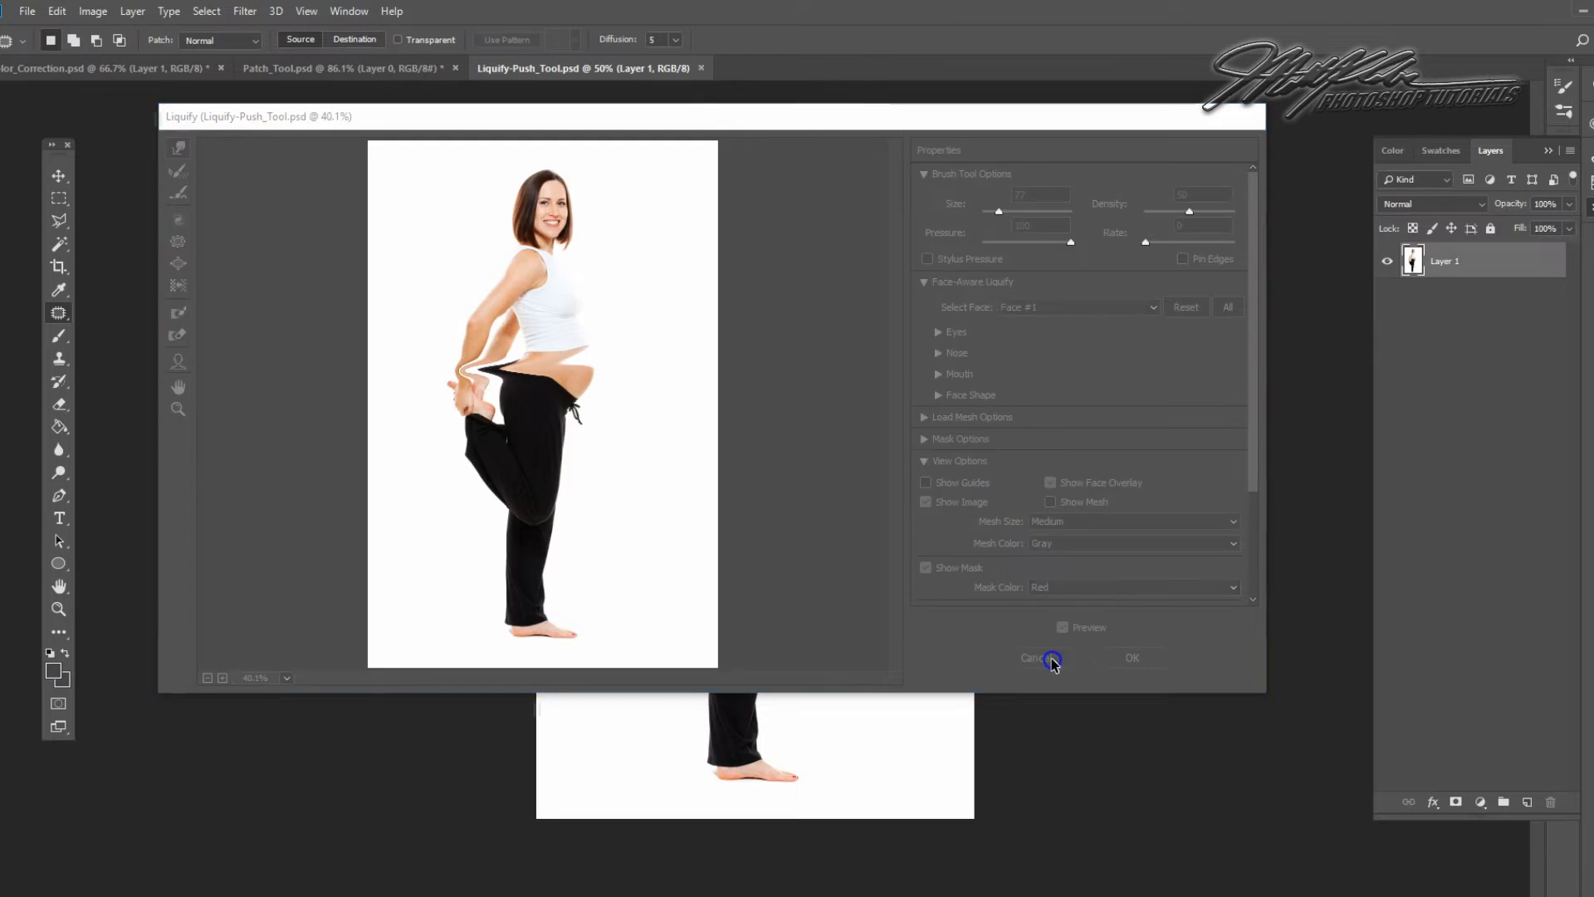
# Reopen the Liquify filter and set the Forward Warp brush size to 273
pyautogui.click(245, 11)
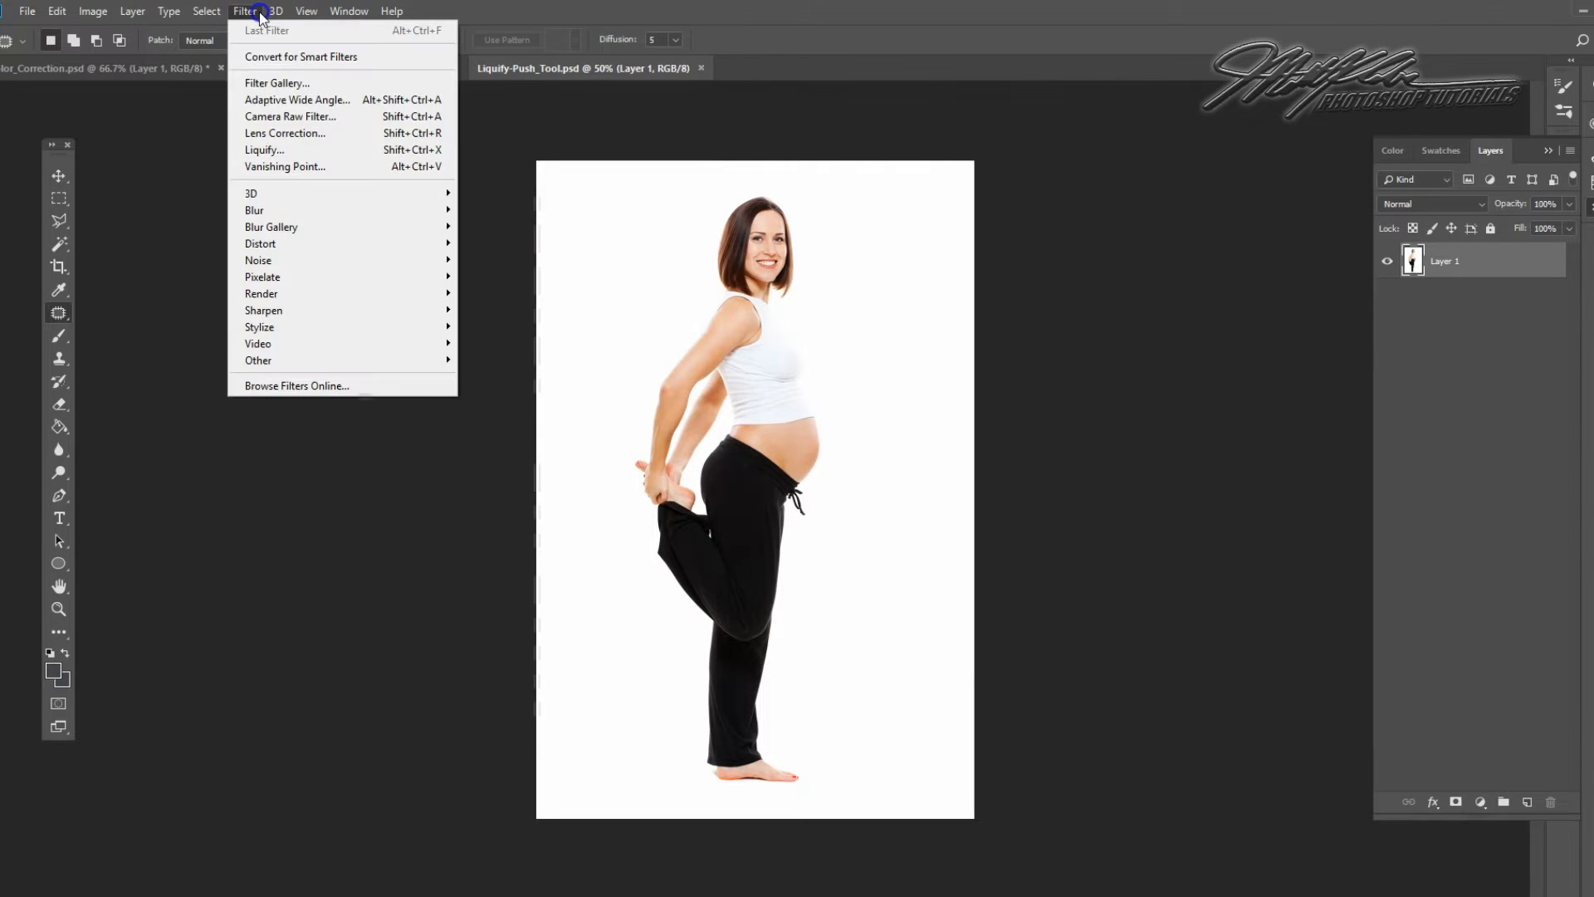
pyautogui.click(264, 150)
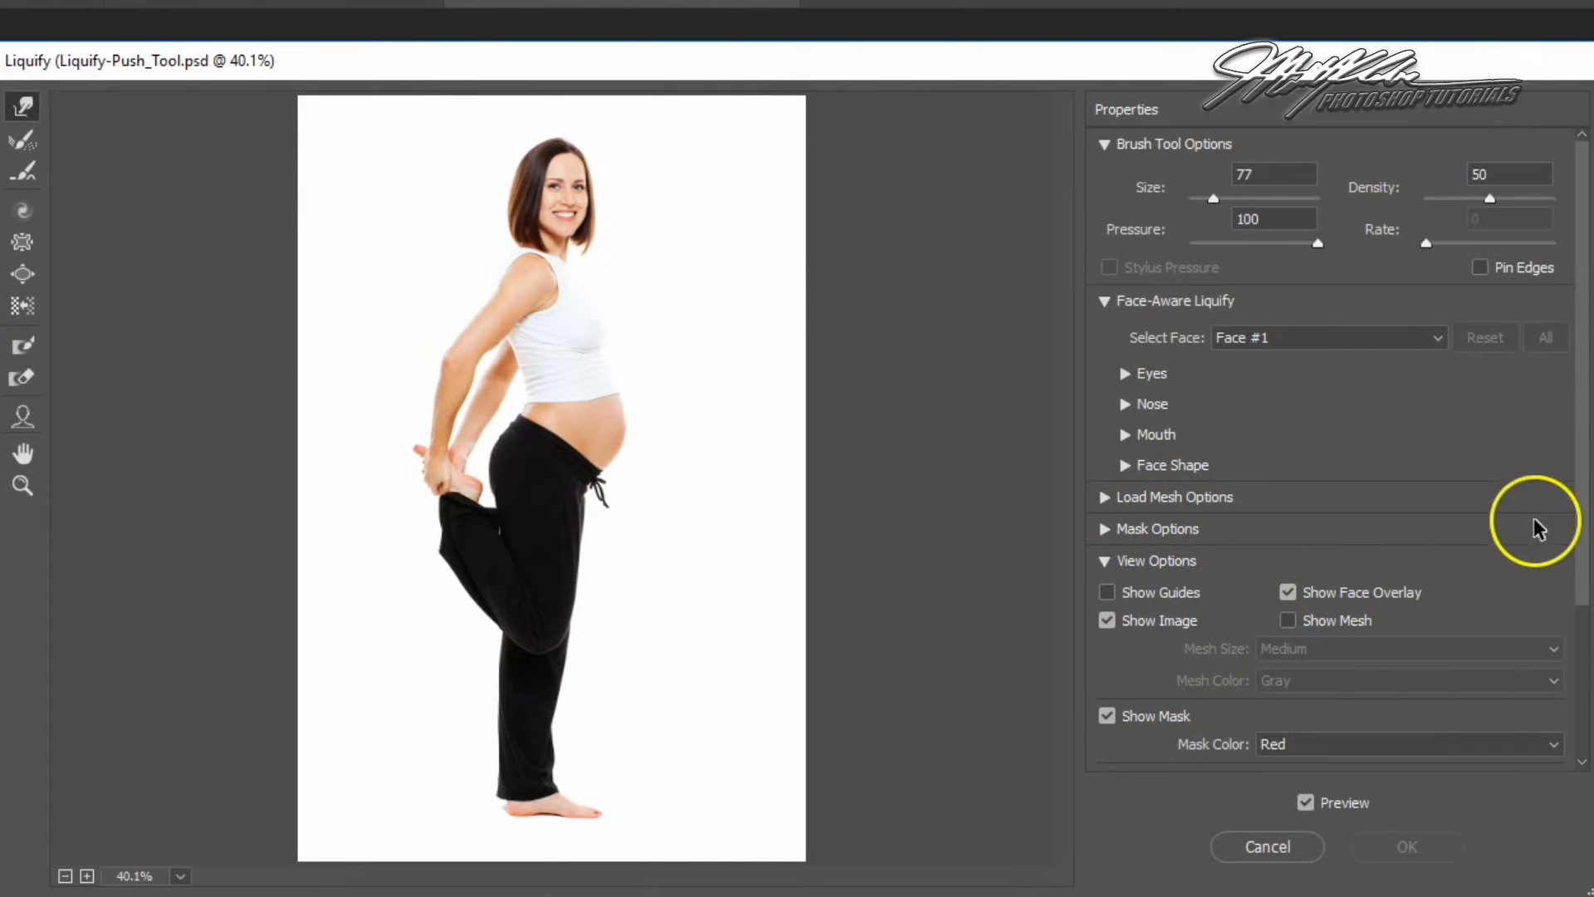
pyautogui.moveTo(1580, 516); pyautogui.dragTo(1585, 689)
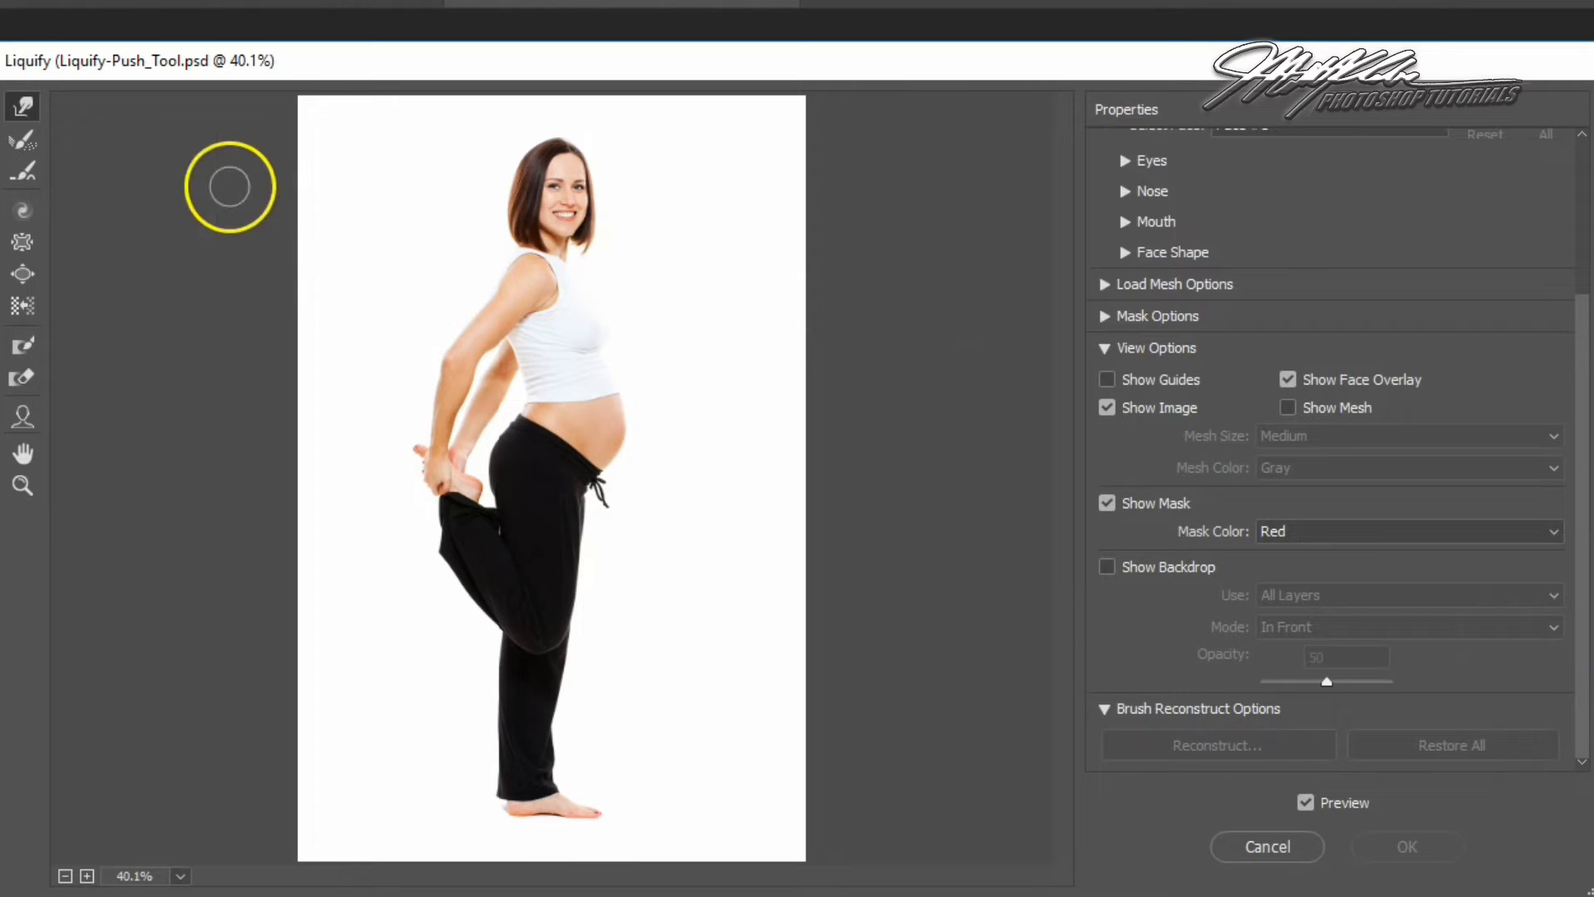
pyautogui.moveTo(1581, 534); pyautogui.dragTo(1582, 365)
pyautogui.moveTo(1213, 198); pyautogui.dragTo(1222, 199)
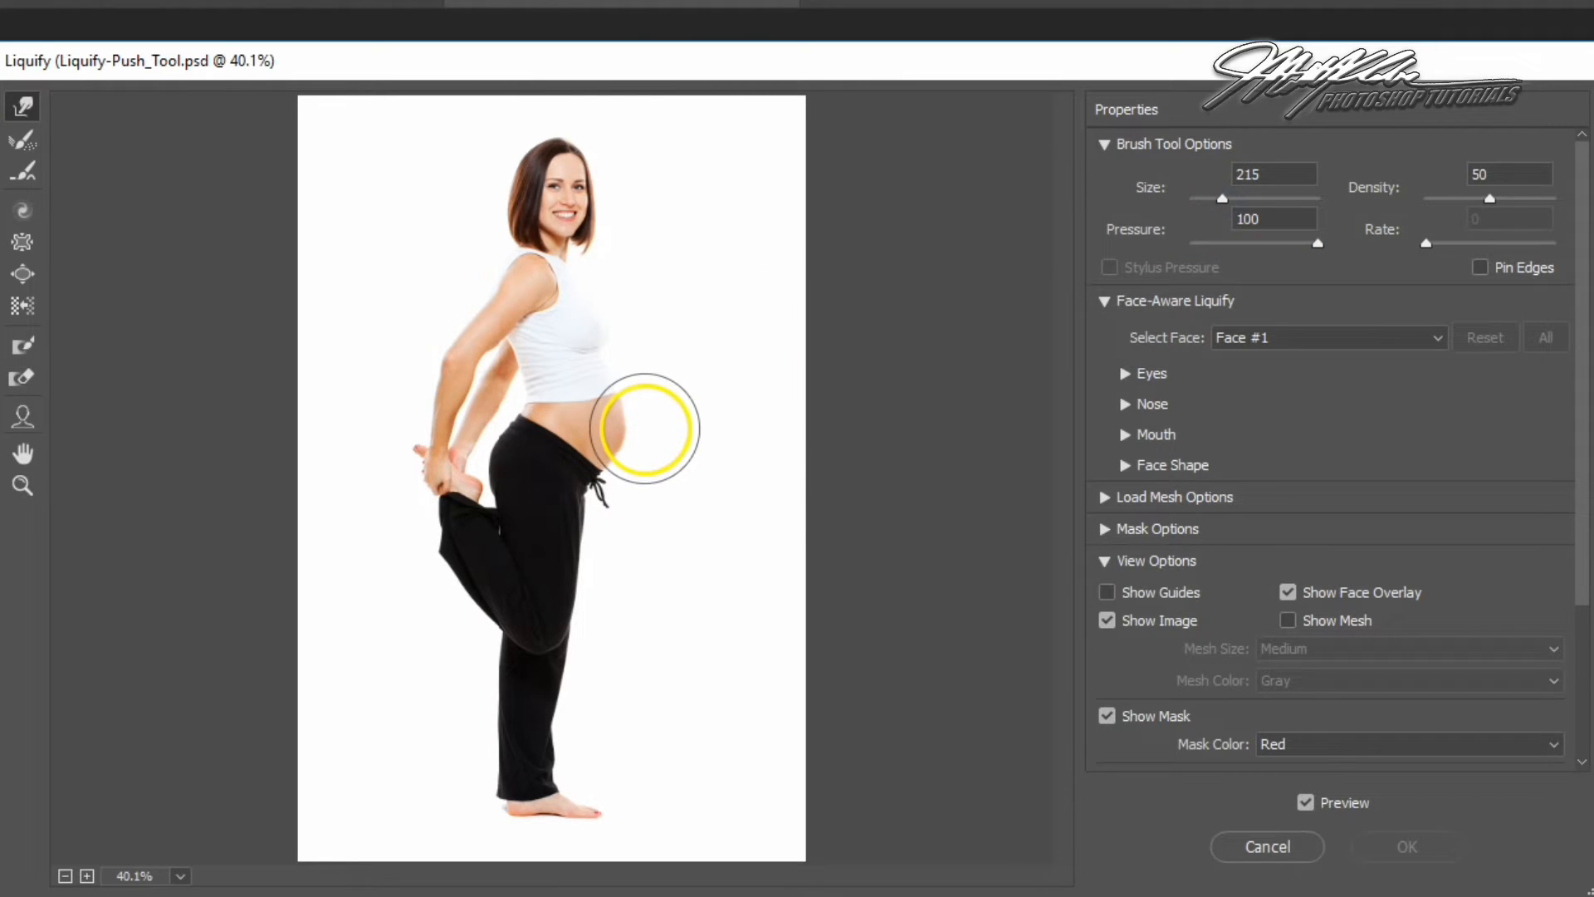
pyautogui.moveTo(1222, 199)
pyautogui.mouseDown()
pyautogui.moveTo(1197, 200)
pyautogui.moveTo(1226, 200)
pyautogui.mouseUp()
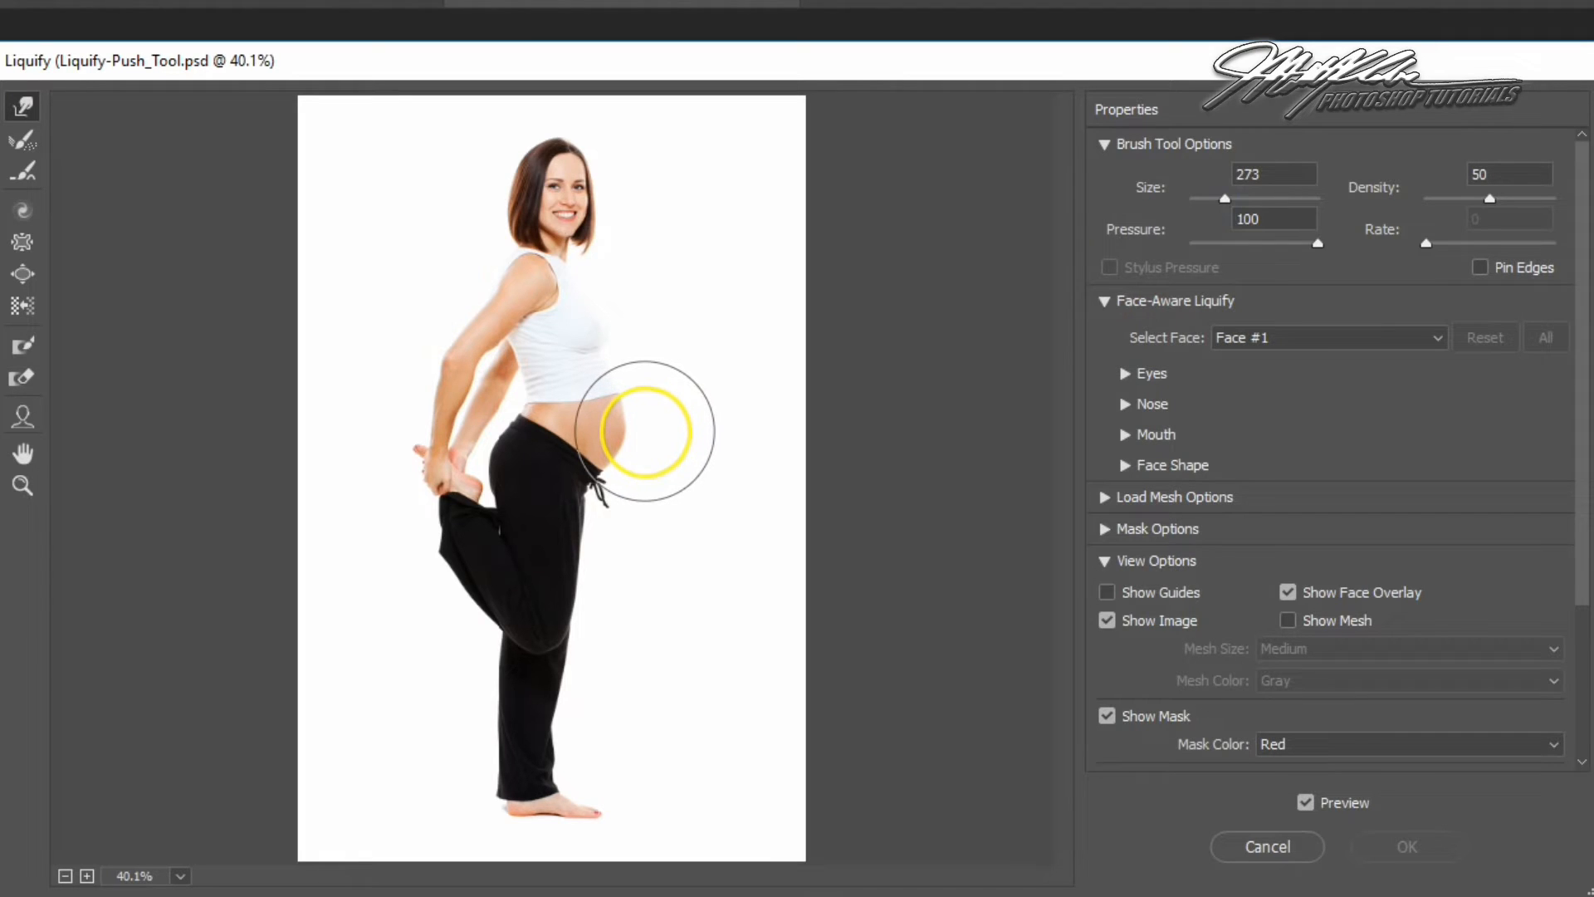
# Flatten the belly with small inward Forward Warp pushes, refining the area below the shirt hem with brush size 189
pyautogui.moveTo(644, 432); pyautogui.dragTo(648, 430)
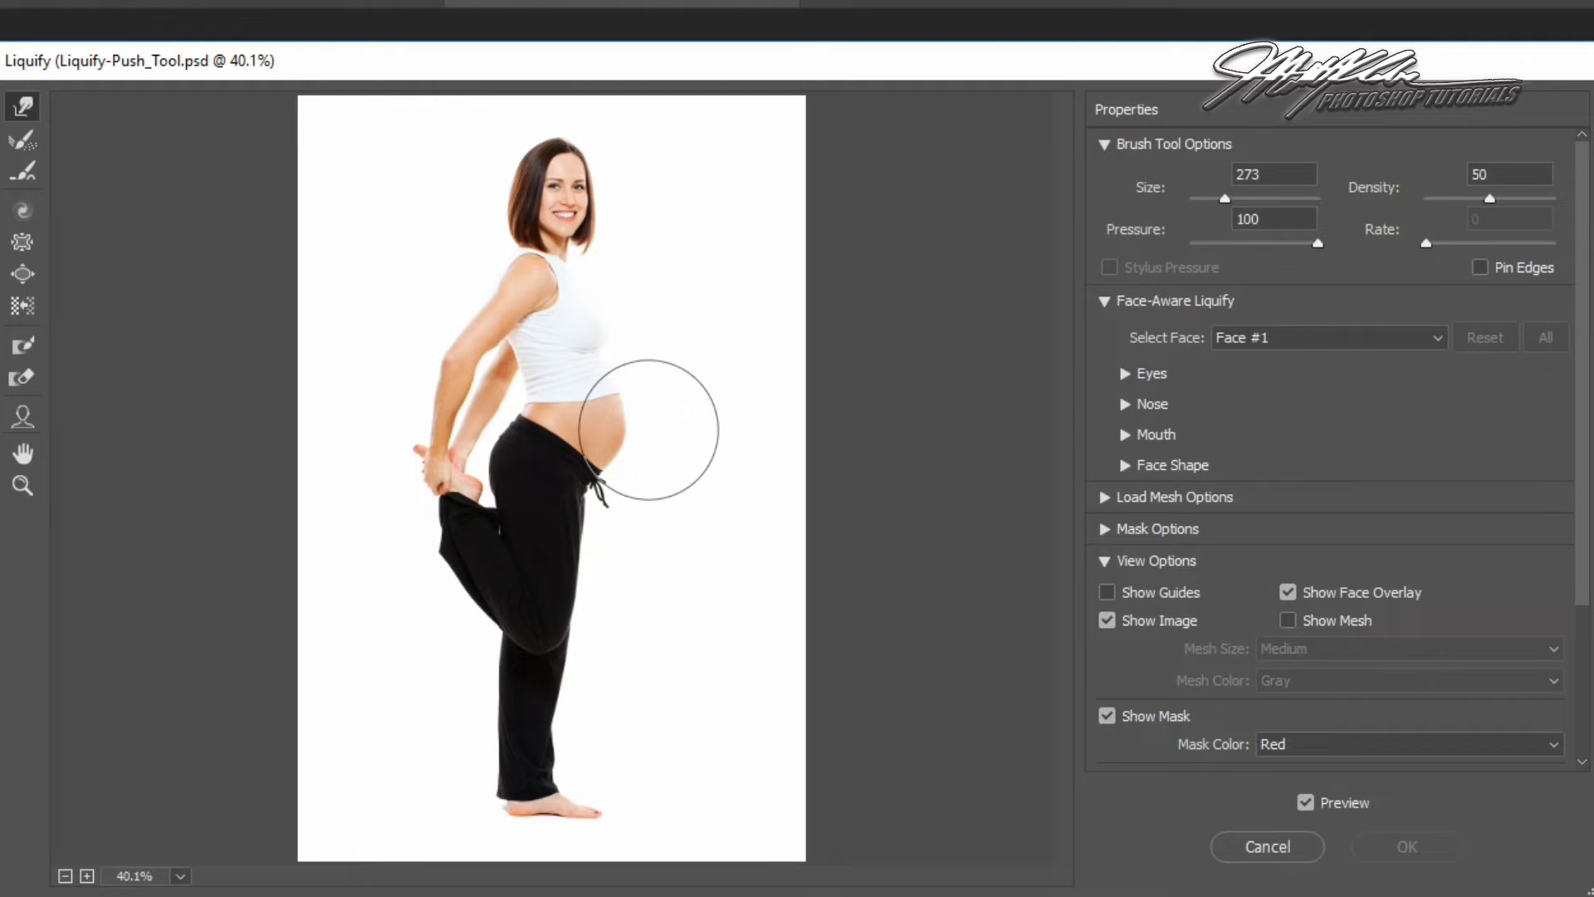
pyautogui.moveTo(648, 431); pyautogui.dragTo(641, 434)
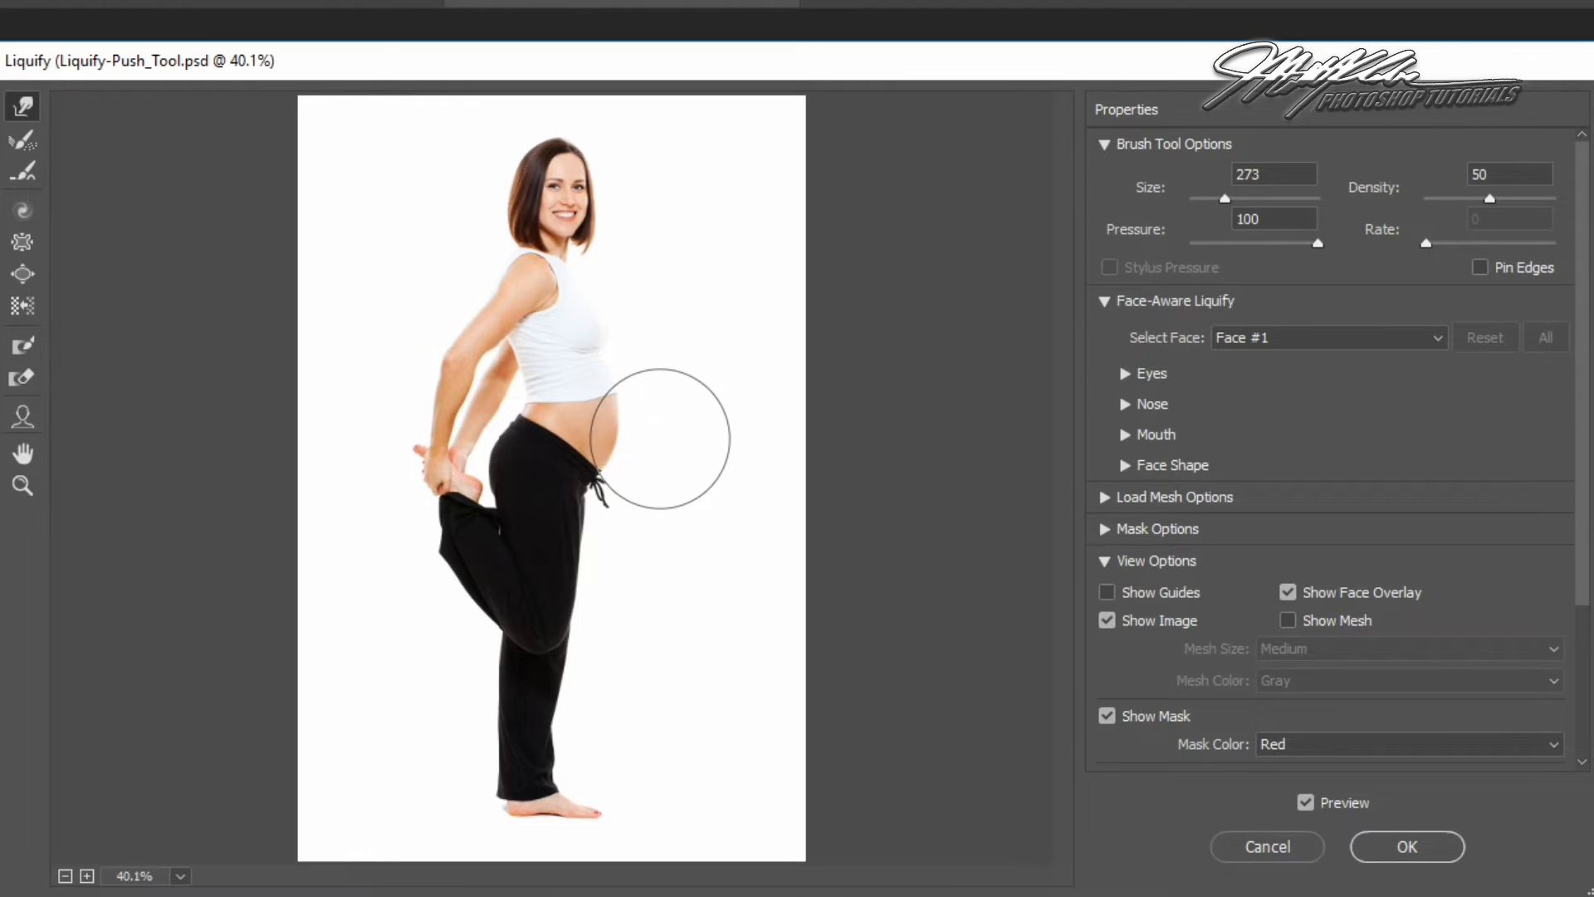
pyautogui.moveTo(628, 449)
pyautogui.mouseDown()
pyautogui.moveTo(615, 439)
pyautogui.moveTo(647, 428)
pyautogui.moveTo(634, 428)
pyautogui.mouseUp()
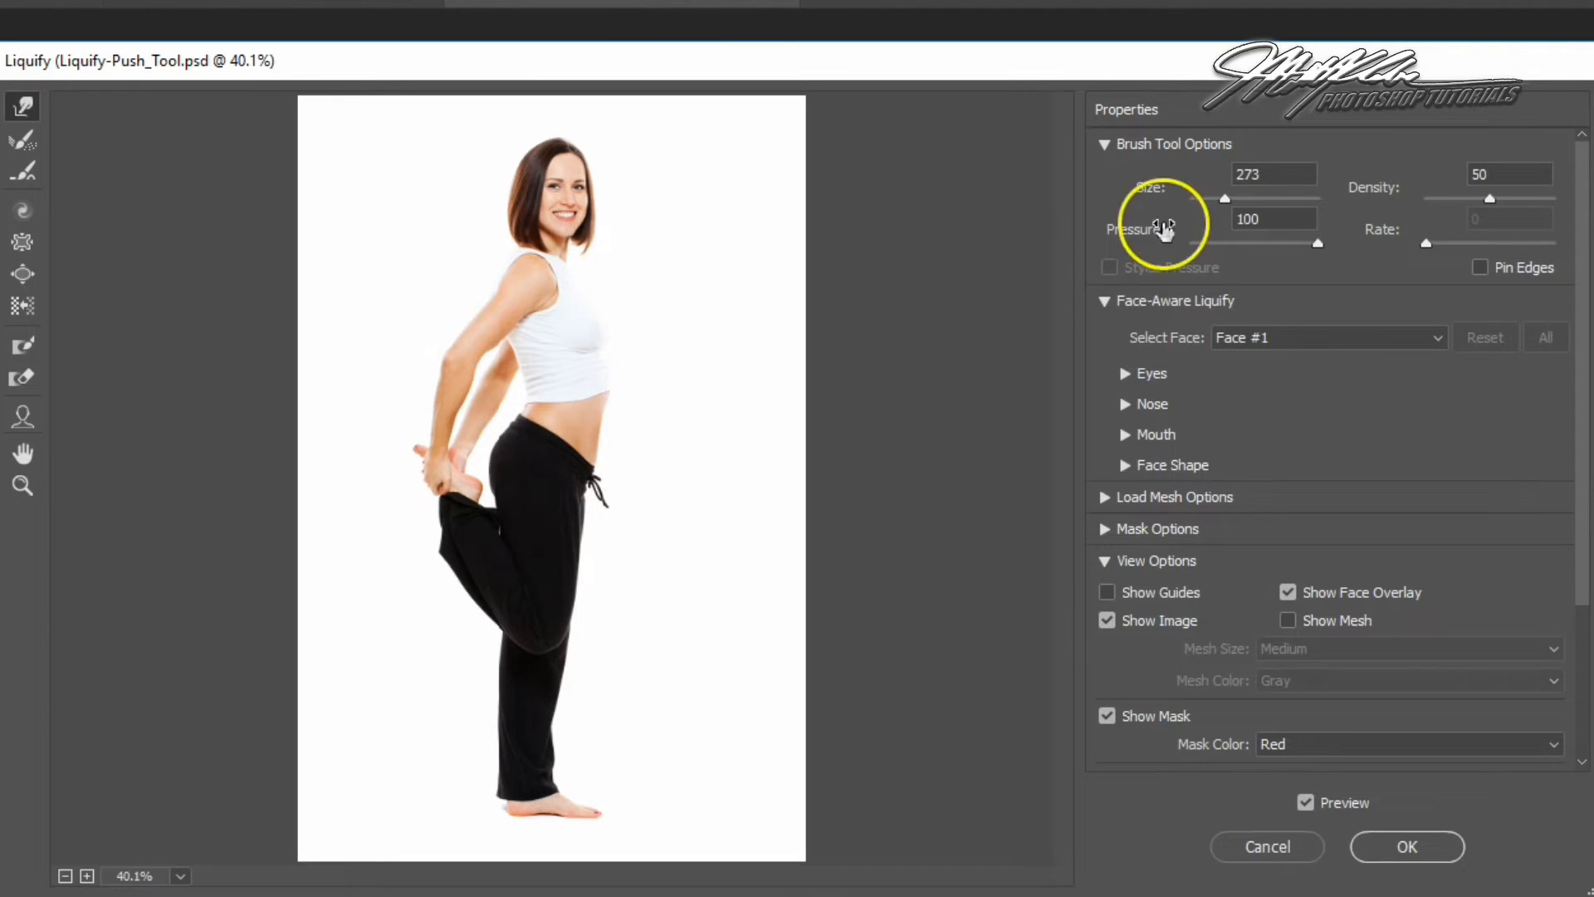
pyautogui.moveTo(1226, 200); pyautogui.dragTo(1219, 203)
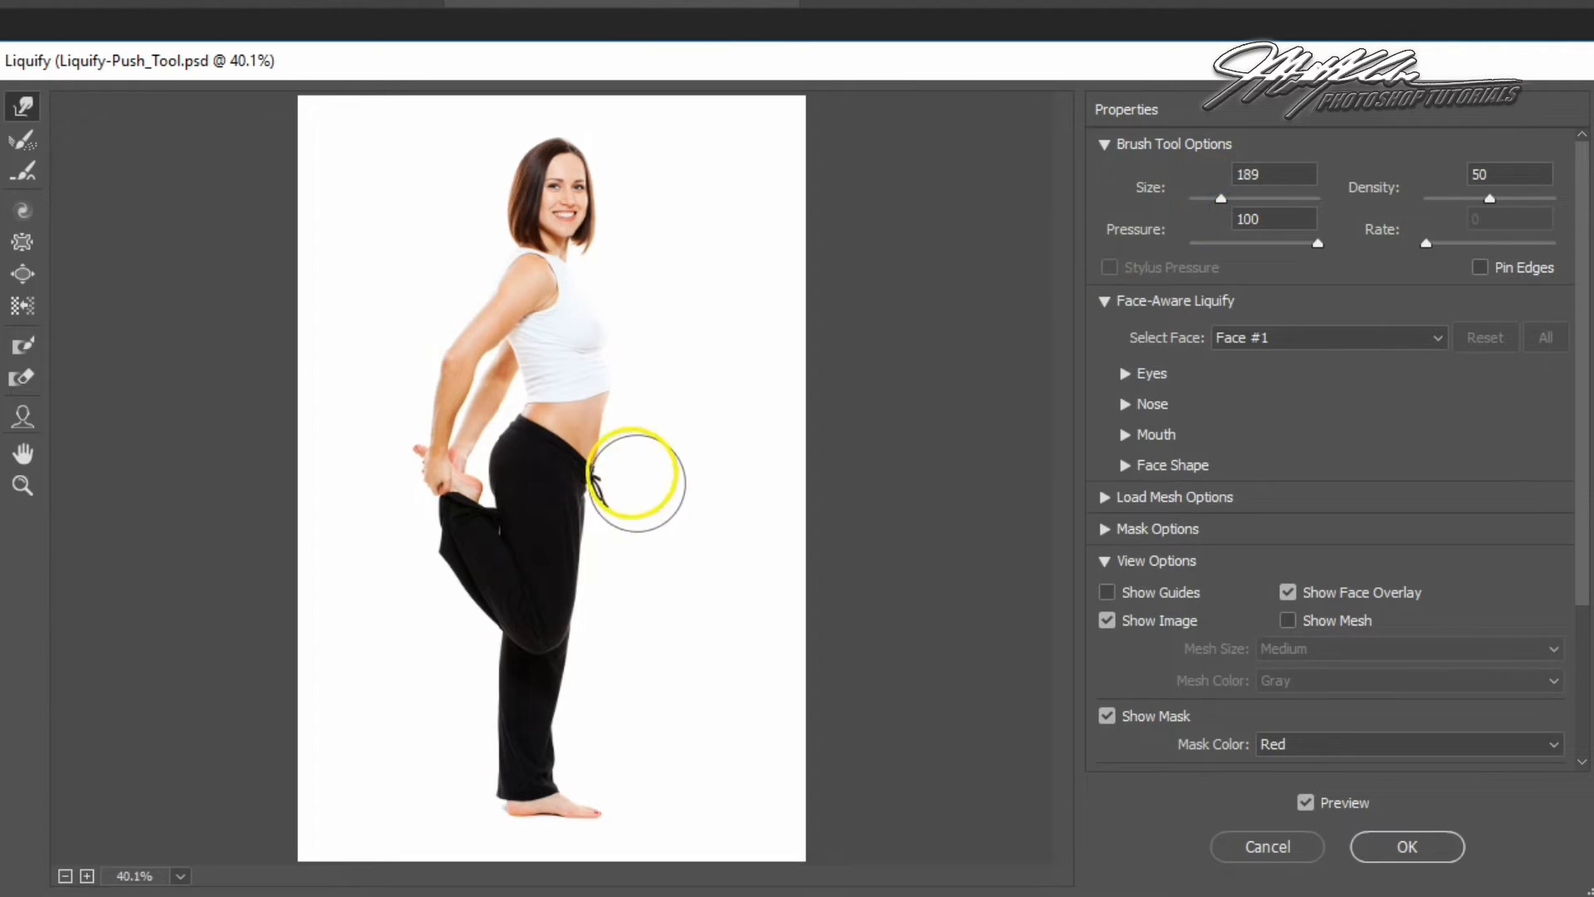
pyautogui.moveTo(619, 400); pyautogui.dragTo(612, 404)
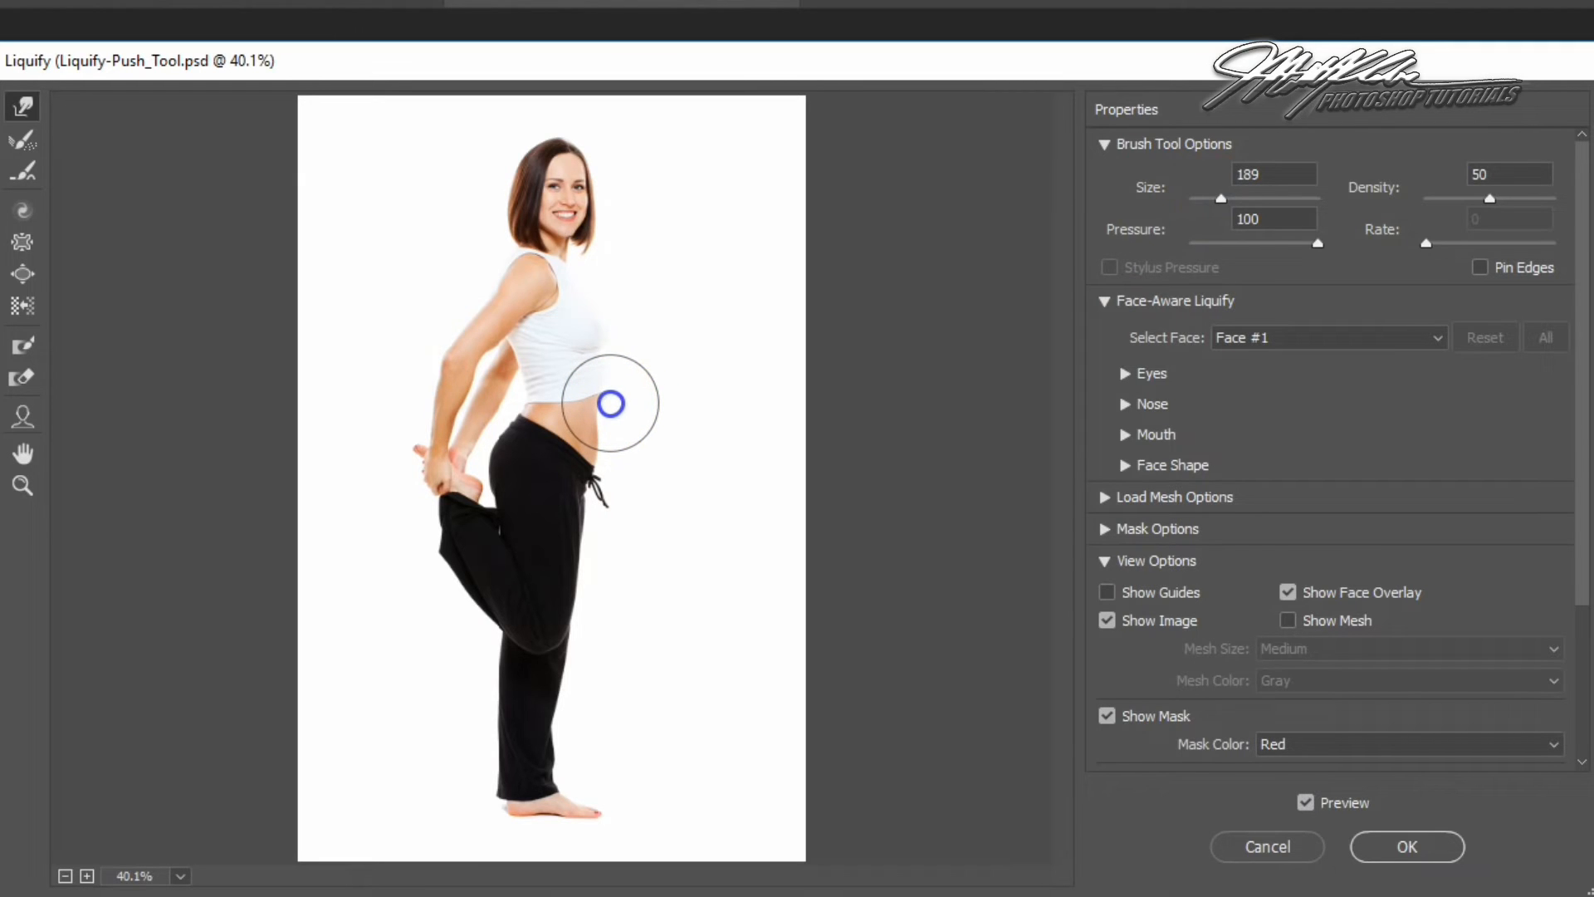
# Refine the belly contour in close-up with short Forward Warp pushes along its front edge, from the waistband up towards the shirt
pyautogui.click(22, 485)
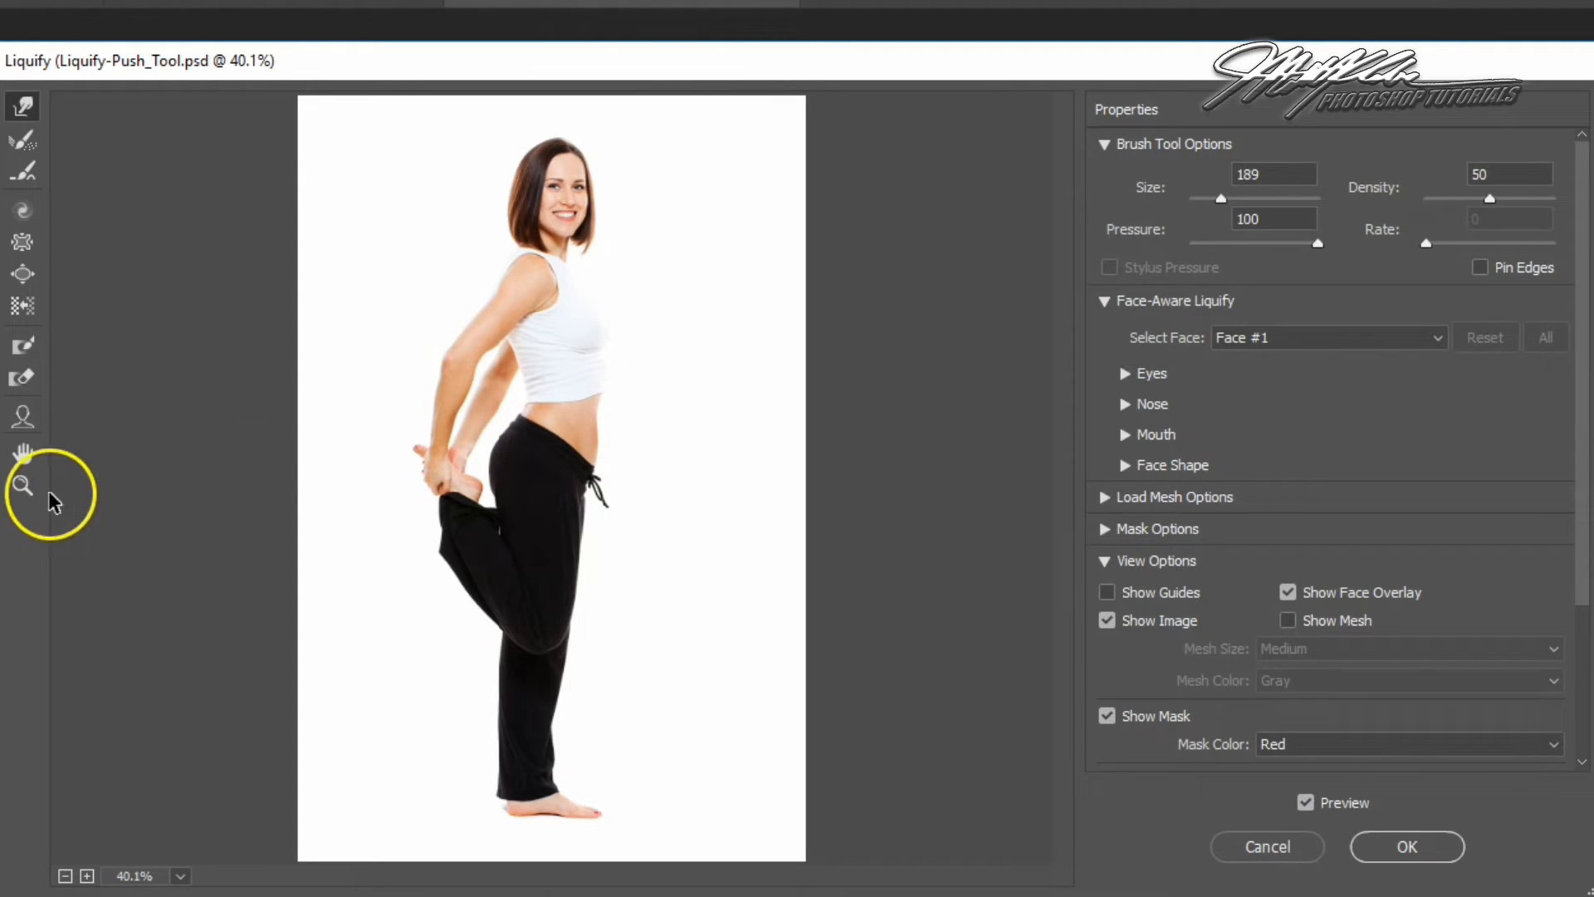
pyautogui.click(600, 466)
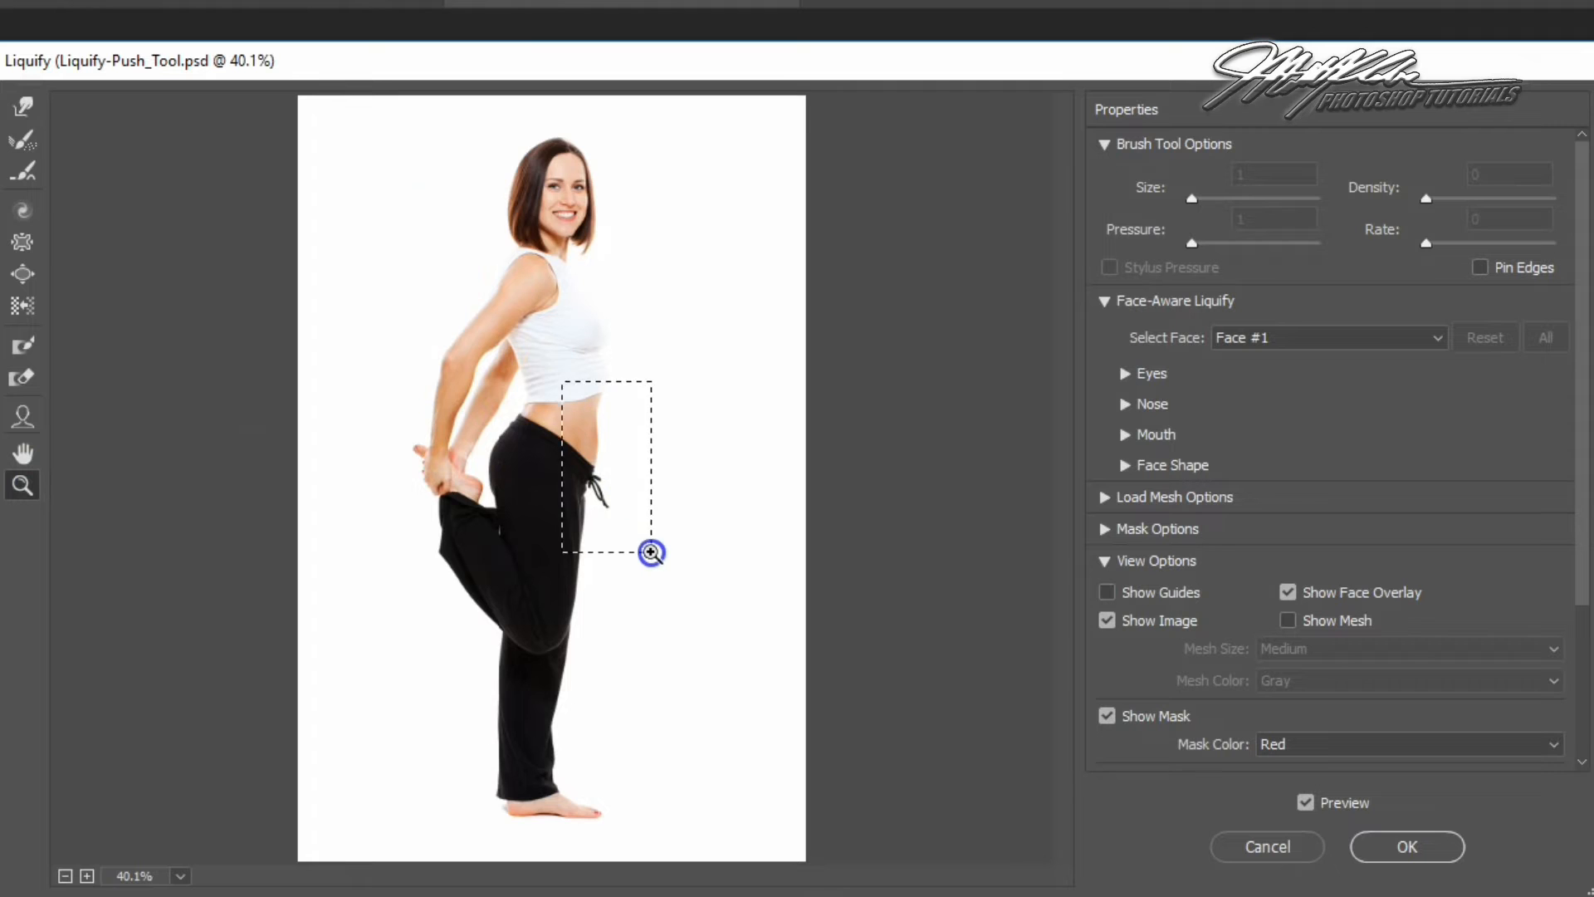
pyautogui.moveTo(651, 552); pyautogui.dragTo(652, 553)
pyautogui.scroll(3, 656, 557)
pyautogui.scroll(-2, 678, 597)
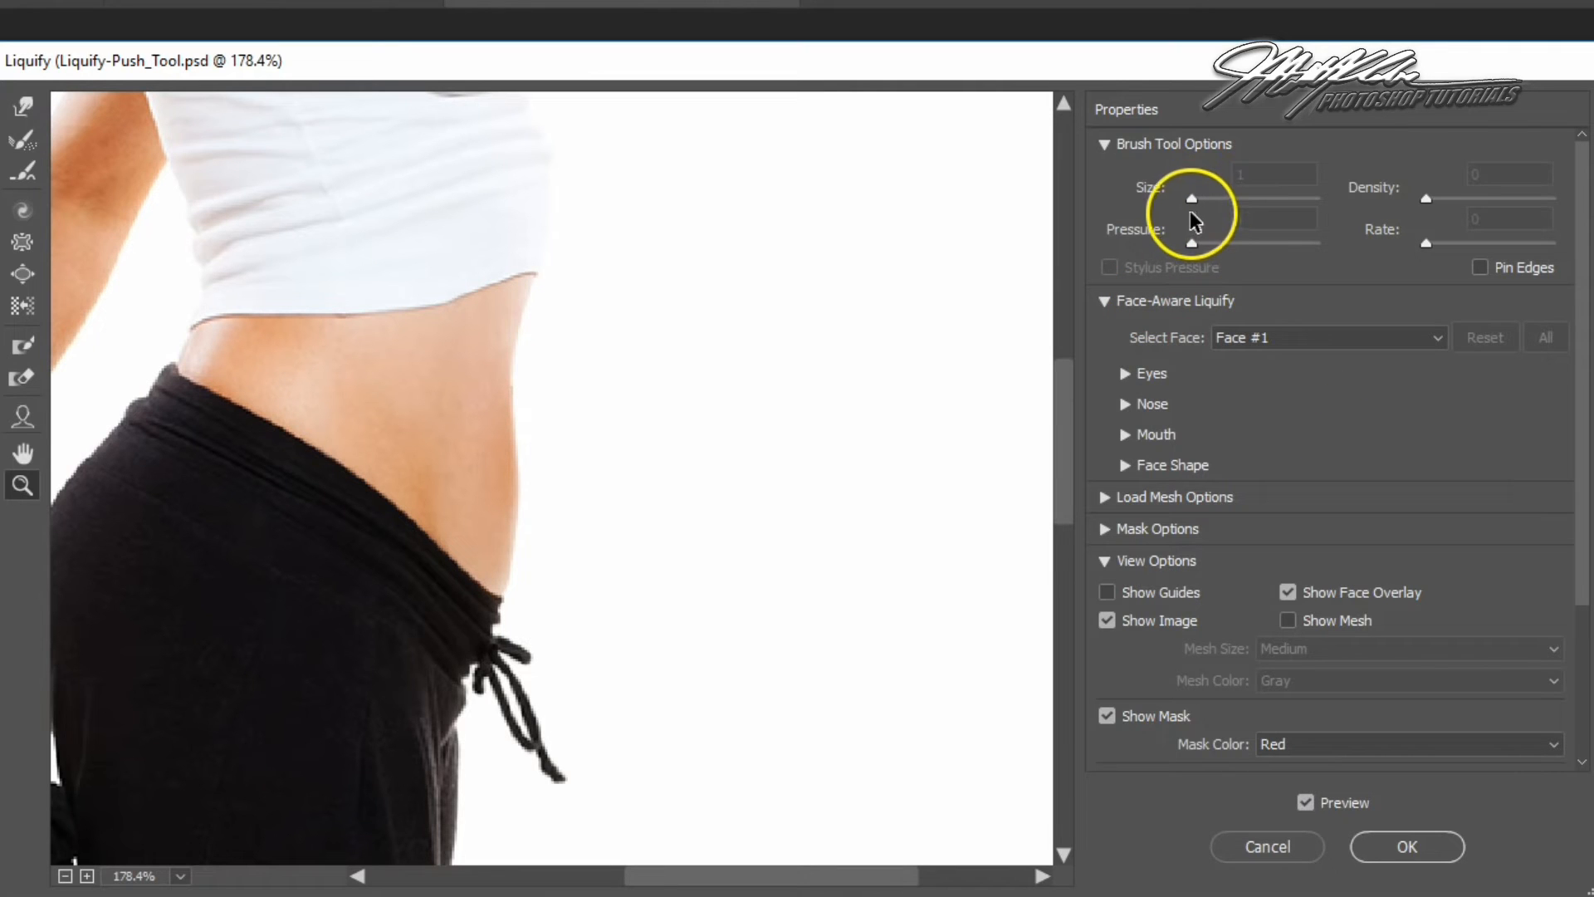
pyautogui.click(24, 106)
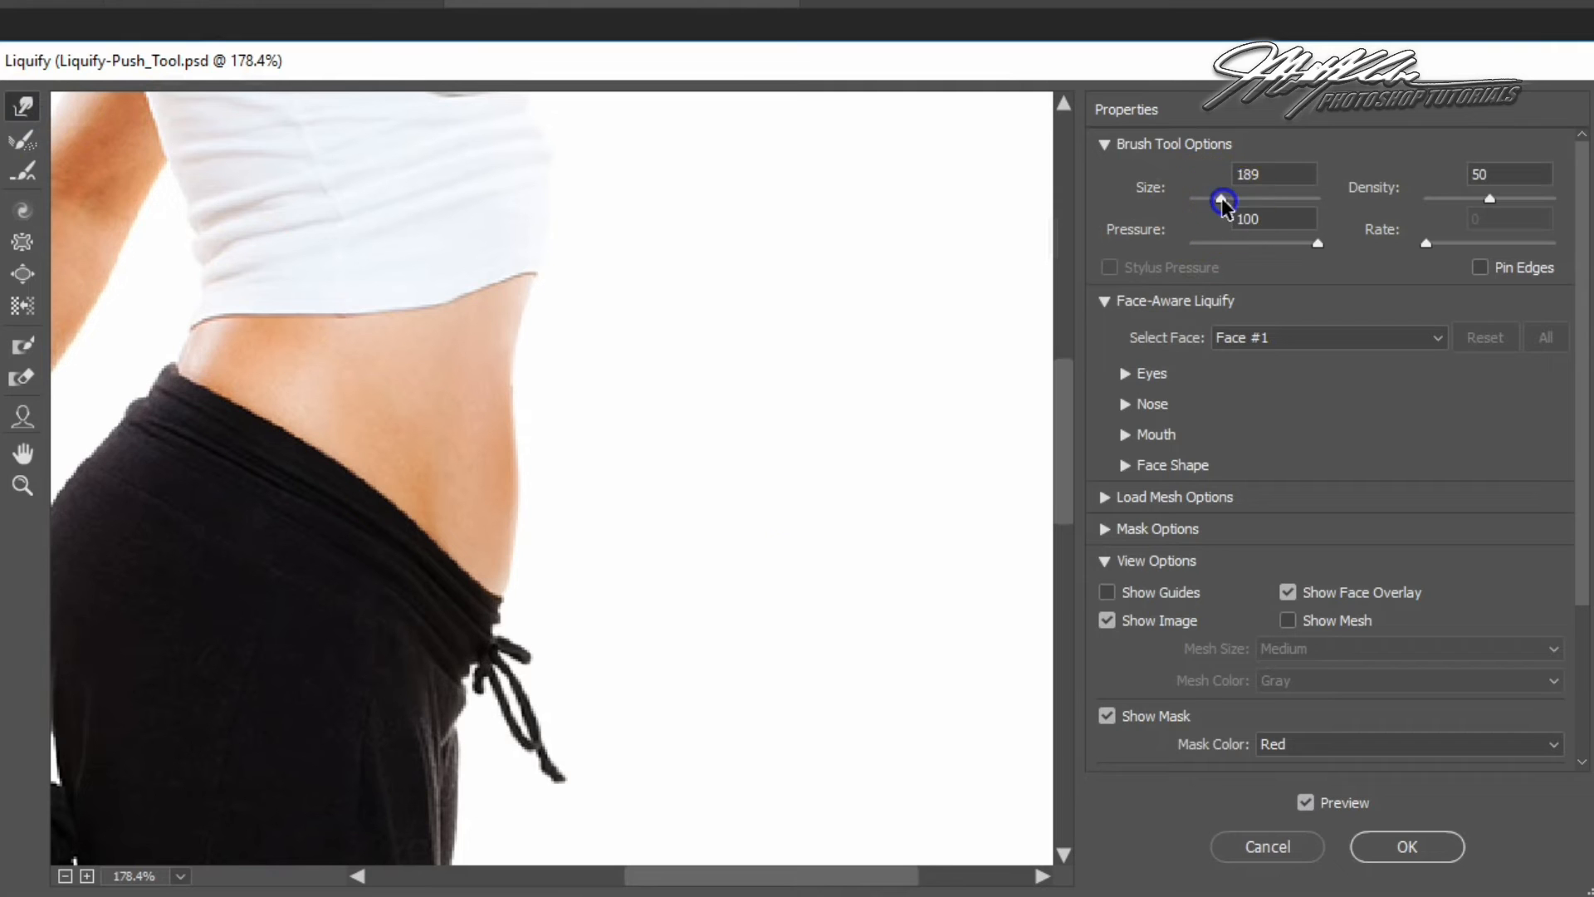
pyautogui.moveTo(1224, 199); pyautogui.dragTo(1222, 203)
pyautogui.moveTo(565, 552)
pyautogui.mouseDown()
pyautogui.moveTo(538, 544)
pyautogui.moveTo(534, 492)
pyautogui.mouseUp()
pyautogui.moveTo(551, 639); pyautogui.dragTo(535, 622)
pyautogui.moveTo(550, 487)
pyautogui.mouseDown()
pyautogui.moveTo(760, 573)
pyautogui.moveTo(568, 453)
pyautogui.mouseUp()
# Push the remaining bulge by the waistband inward with Forward Warp and apply the Liquify filter
pyautogui.scroll(3, 745, 479)
pyautogui.scroll(1, 746, 479)
pyautogui.moveTo(577, 559)
pyautogui.mouseDown()
pyautogui.moveTo(539, 558)
pyautogui.moveTo(493, 613)
pyautogui.mouseUp()
pyautogui.scroll(-5, 669, 669)
pyautogui.click(1391, 847)
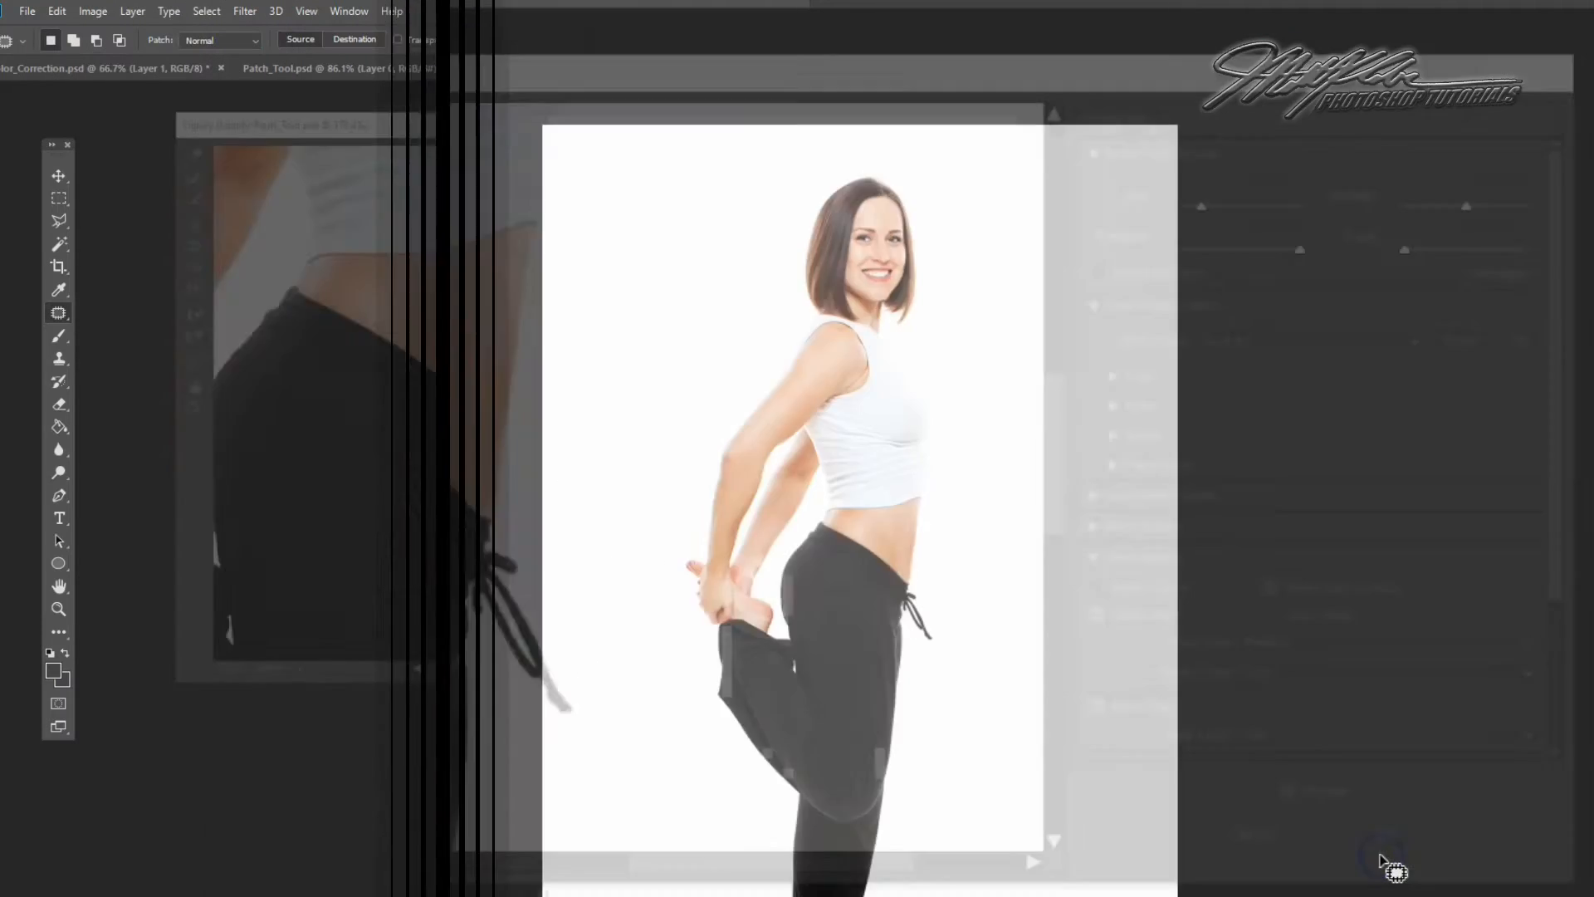
# Compare the slimmed figure with the saved original by reverting the file and undoing the revert
pyautogui.click(57, 11)
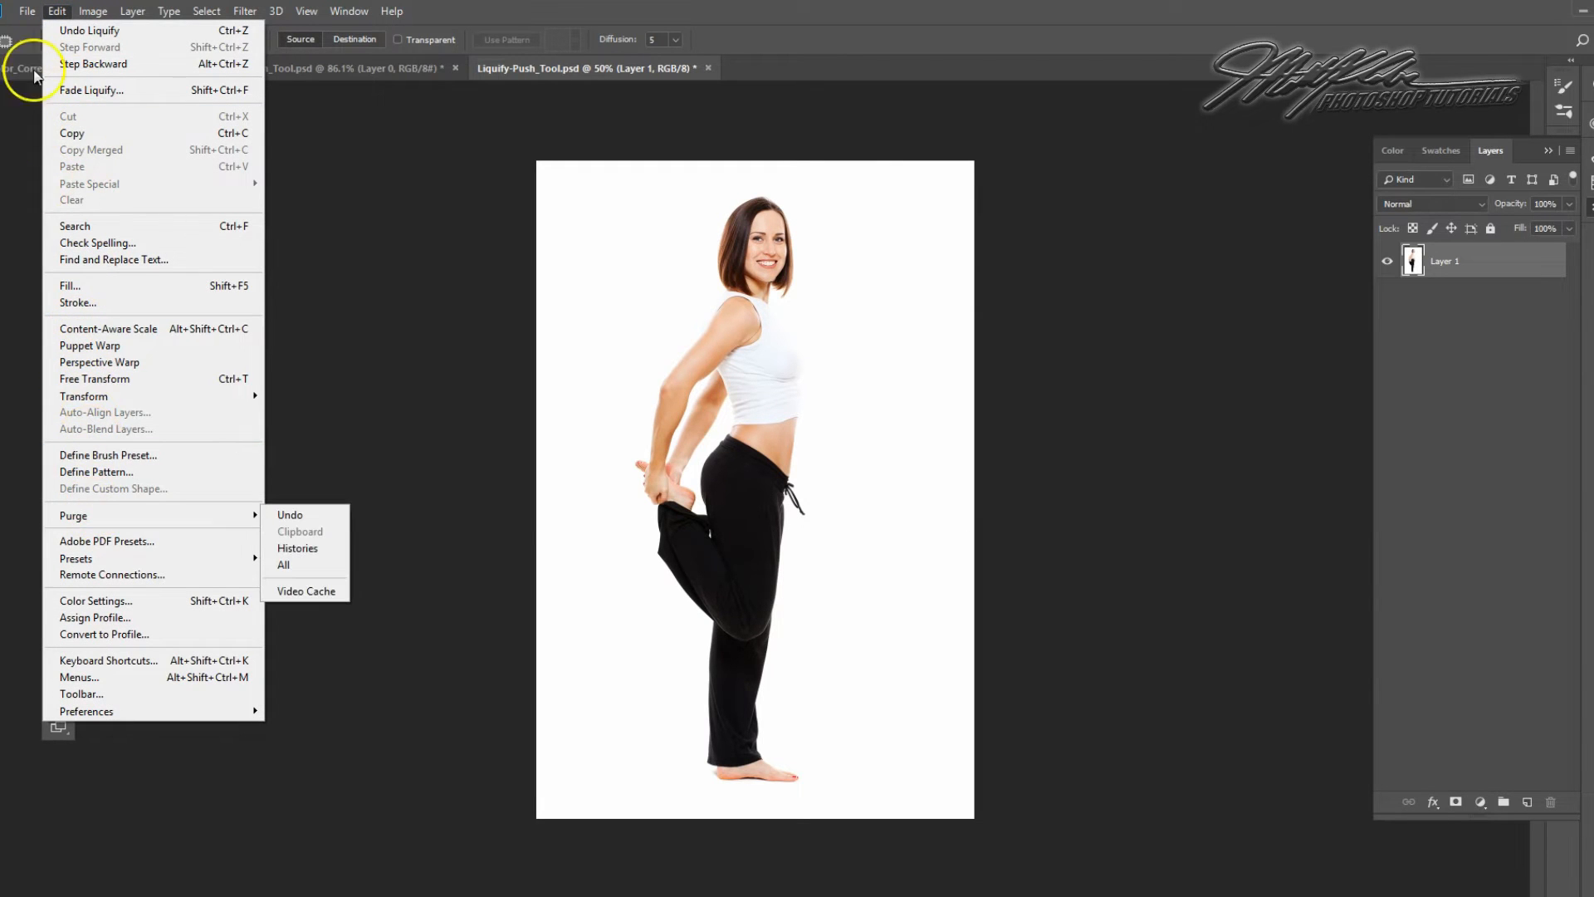
pyautogui.moveTo(34, 14)
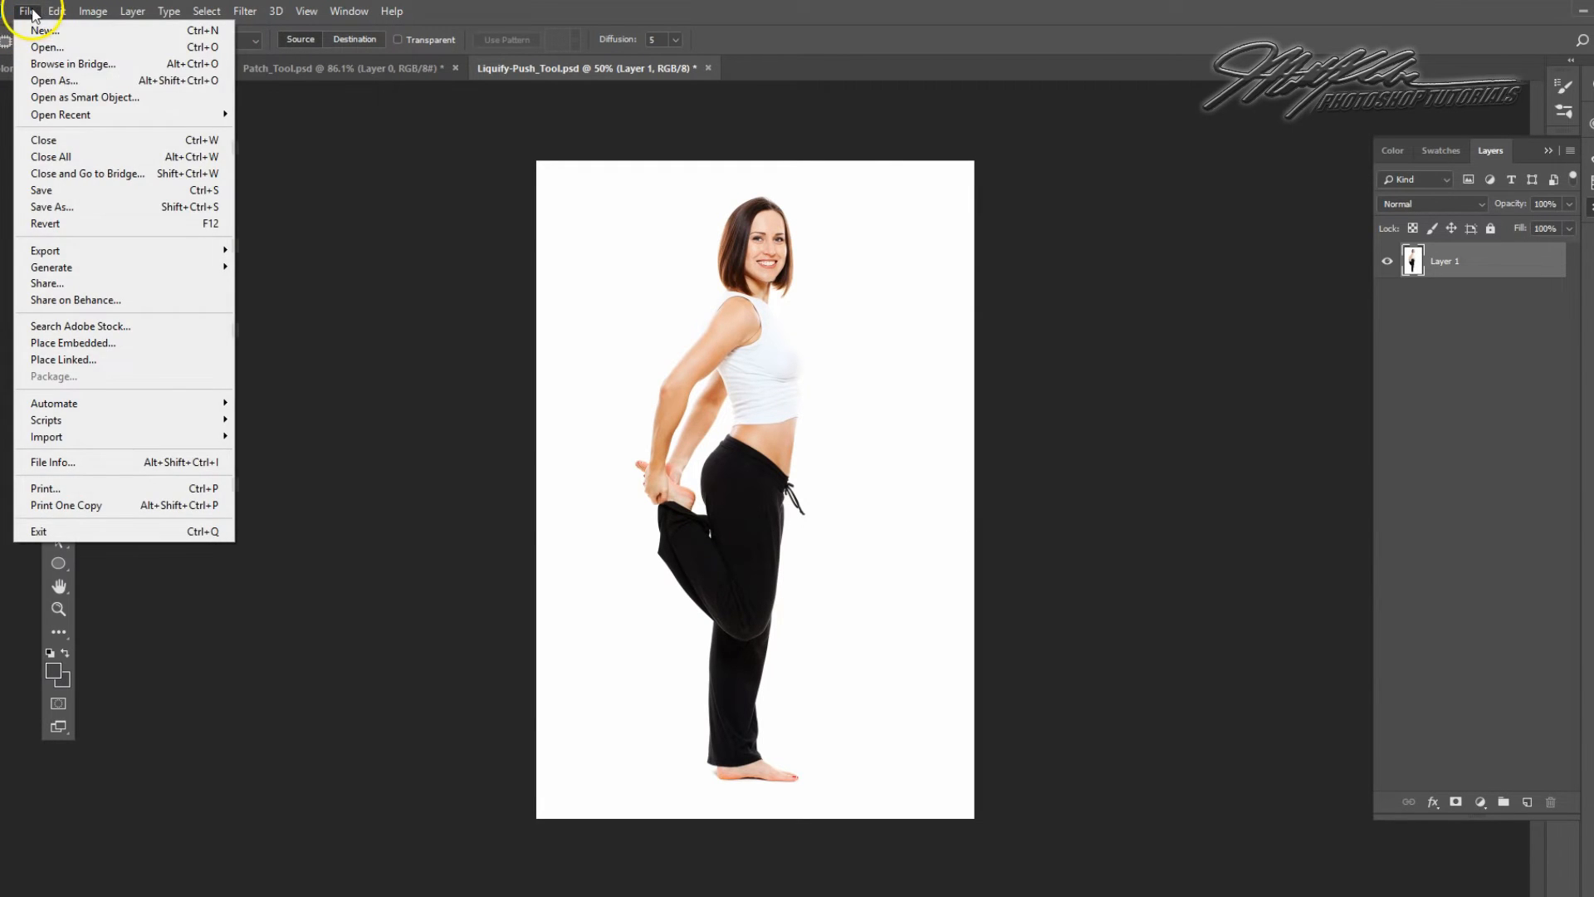
pyautogui.click(42, 225)
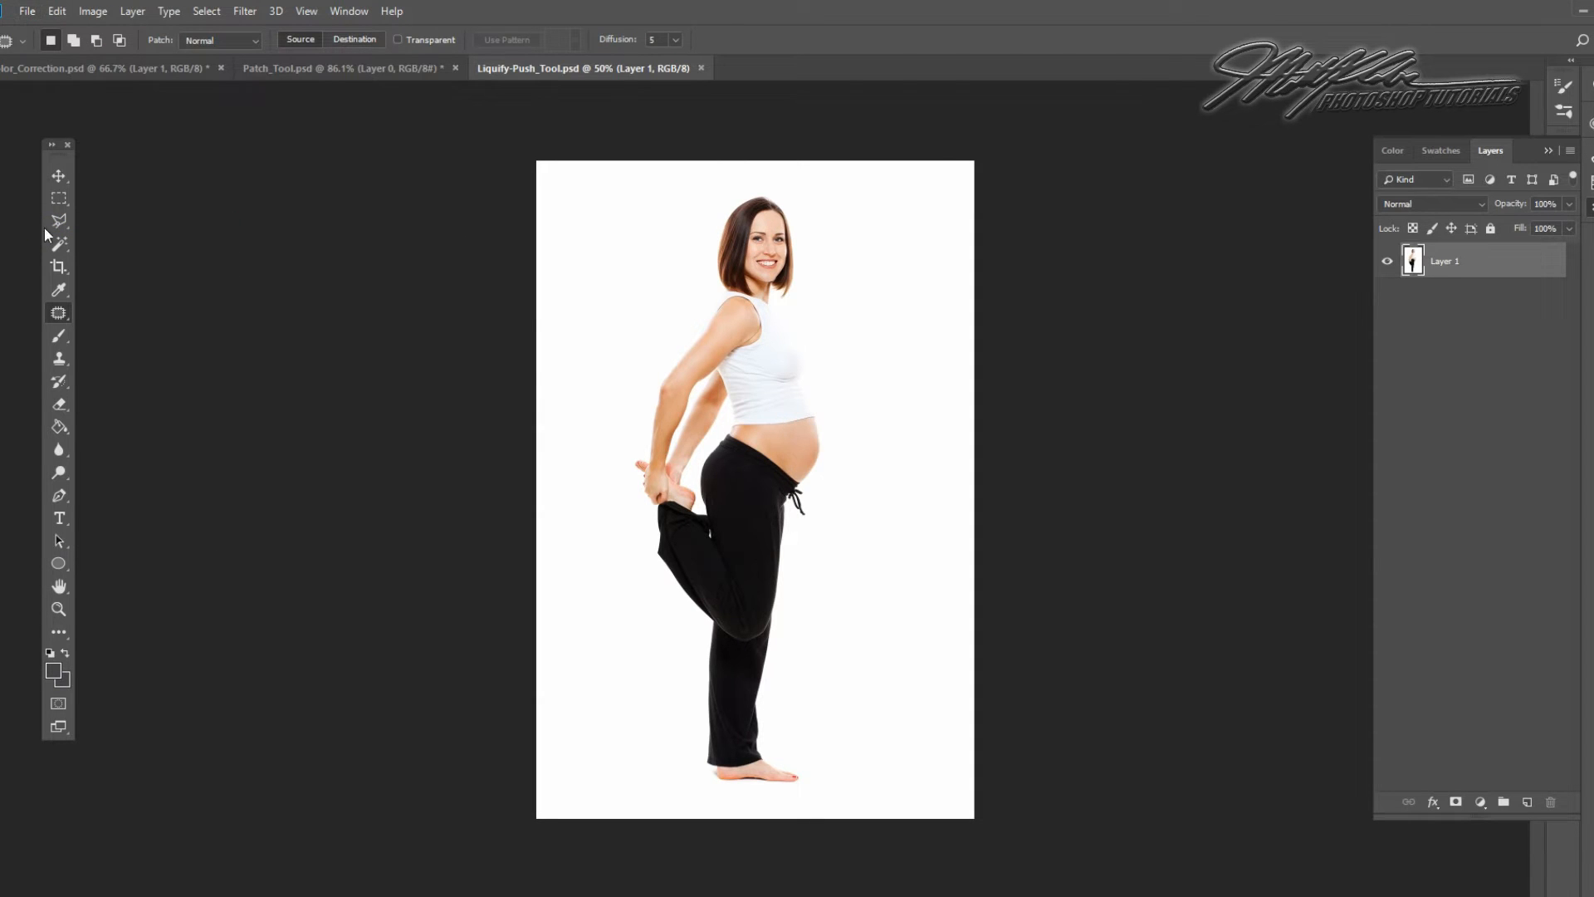
pyautogui.click(55, 12)
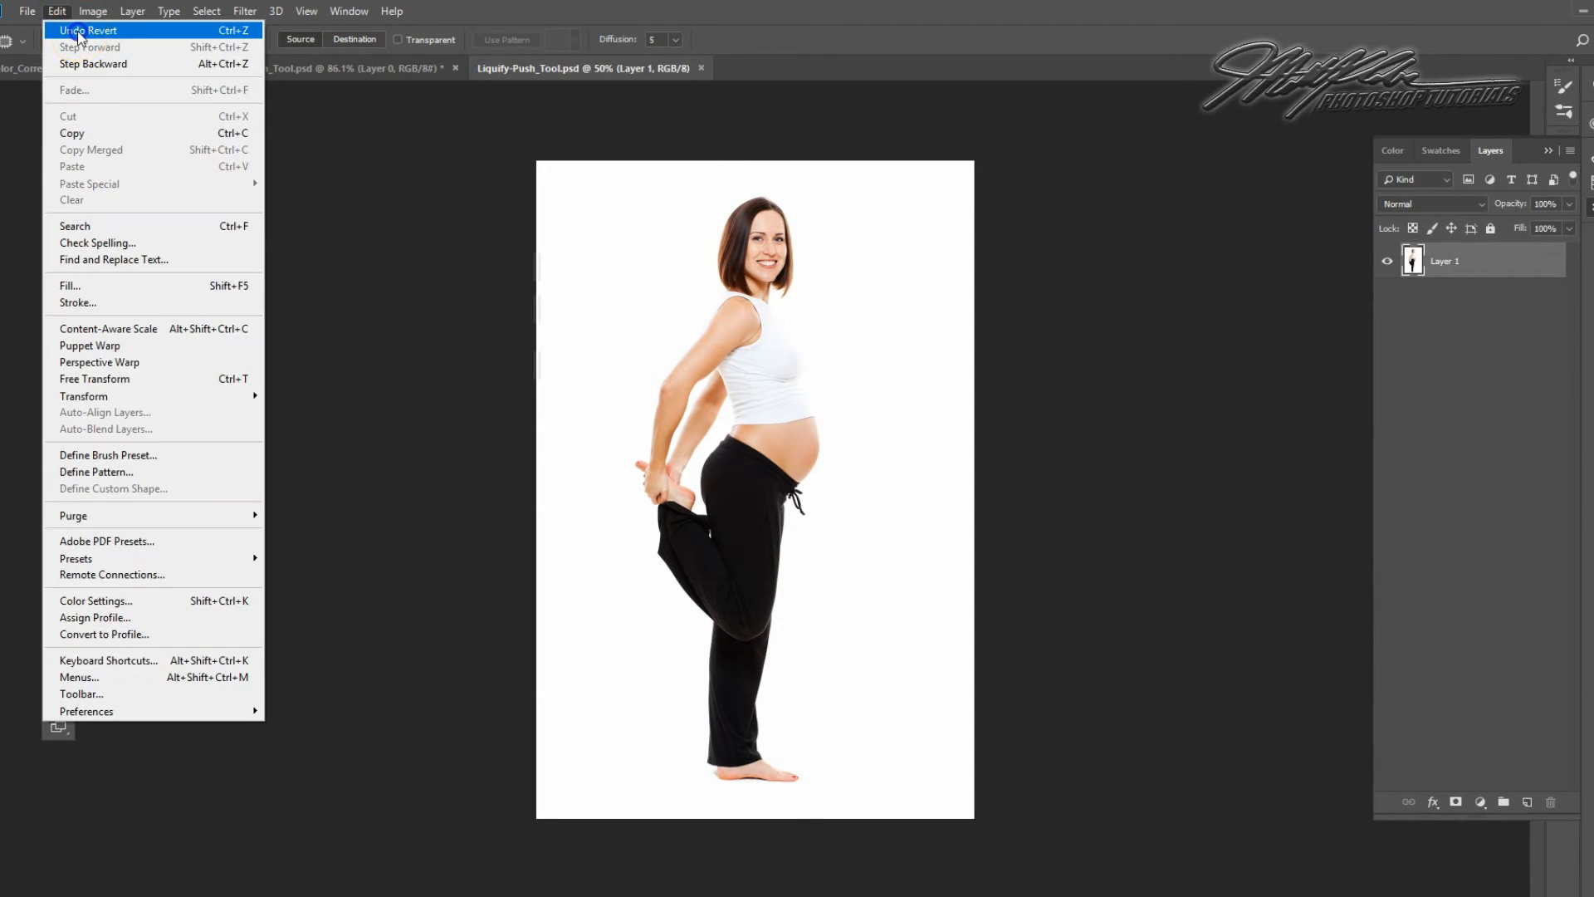
pyautogui.click(77, 30)
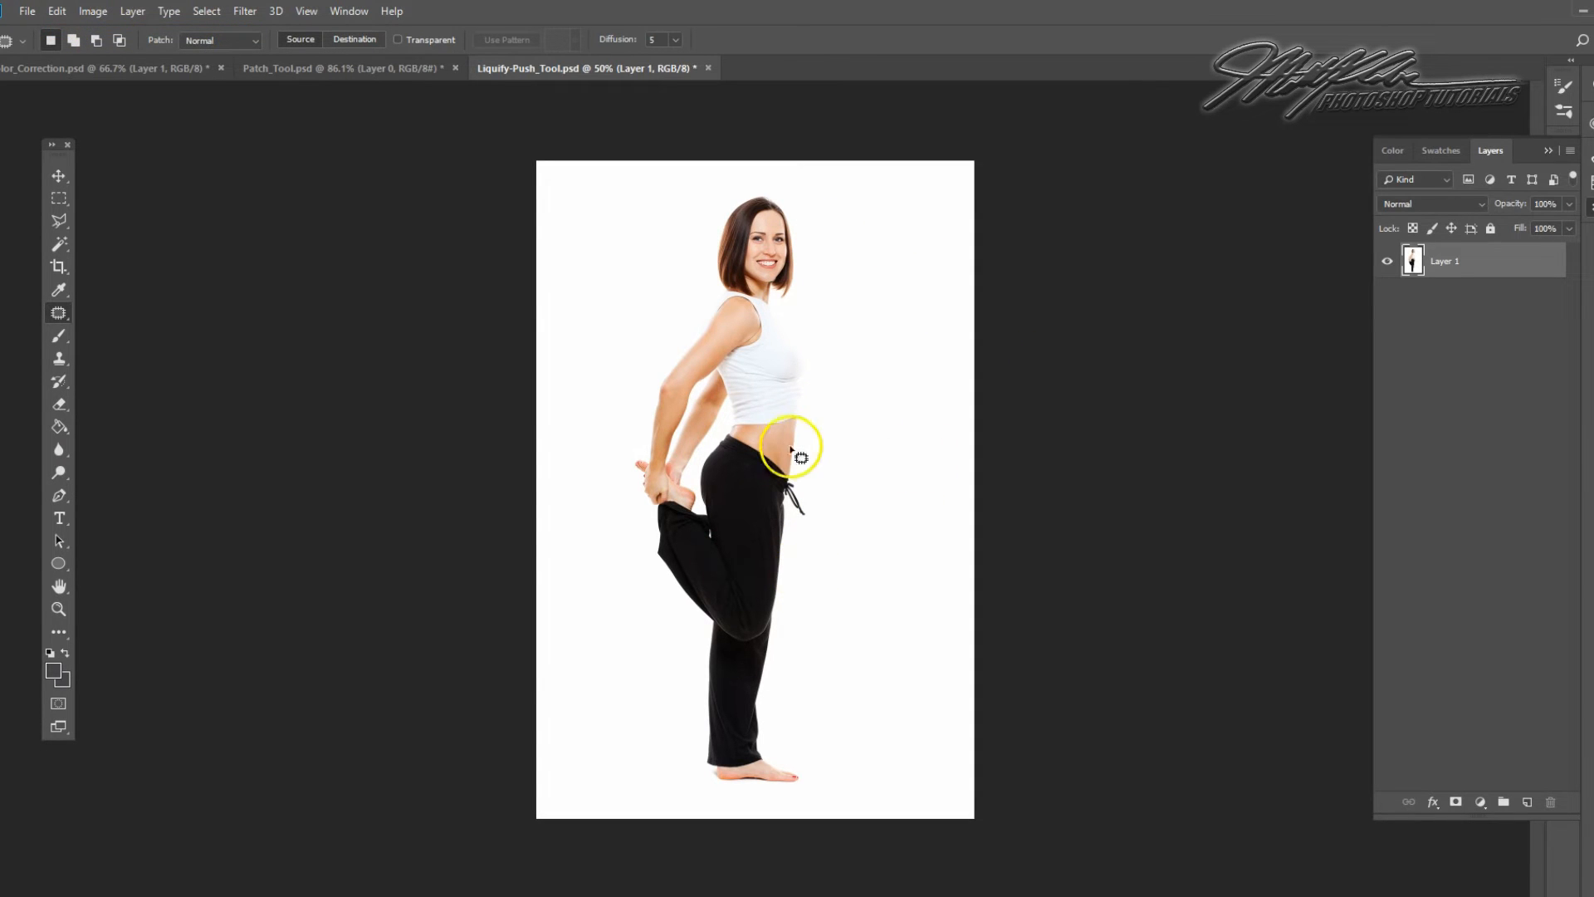
# Save the slimmed image in Downloads as a JPEG named Liquify-Push_Tool at maximum quality 12
pyautogui.click(29, 12)
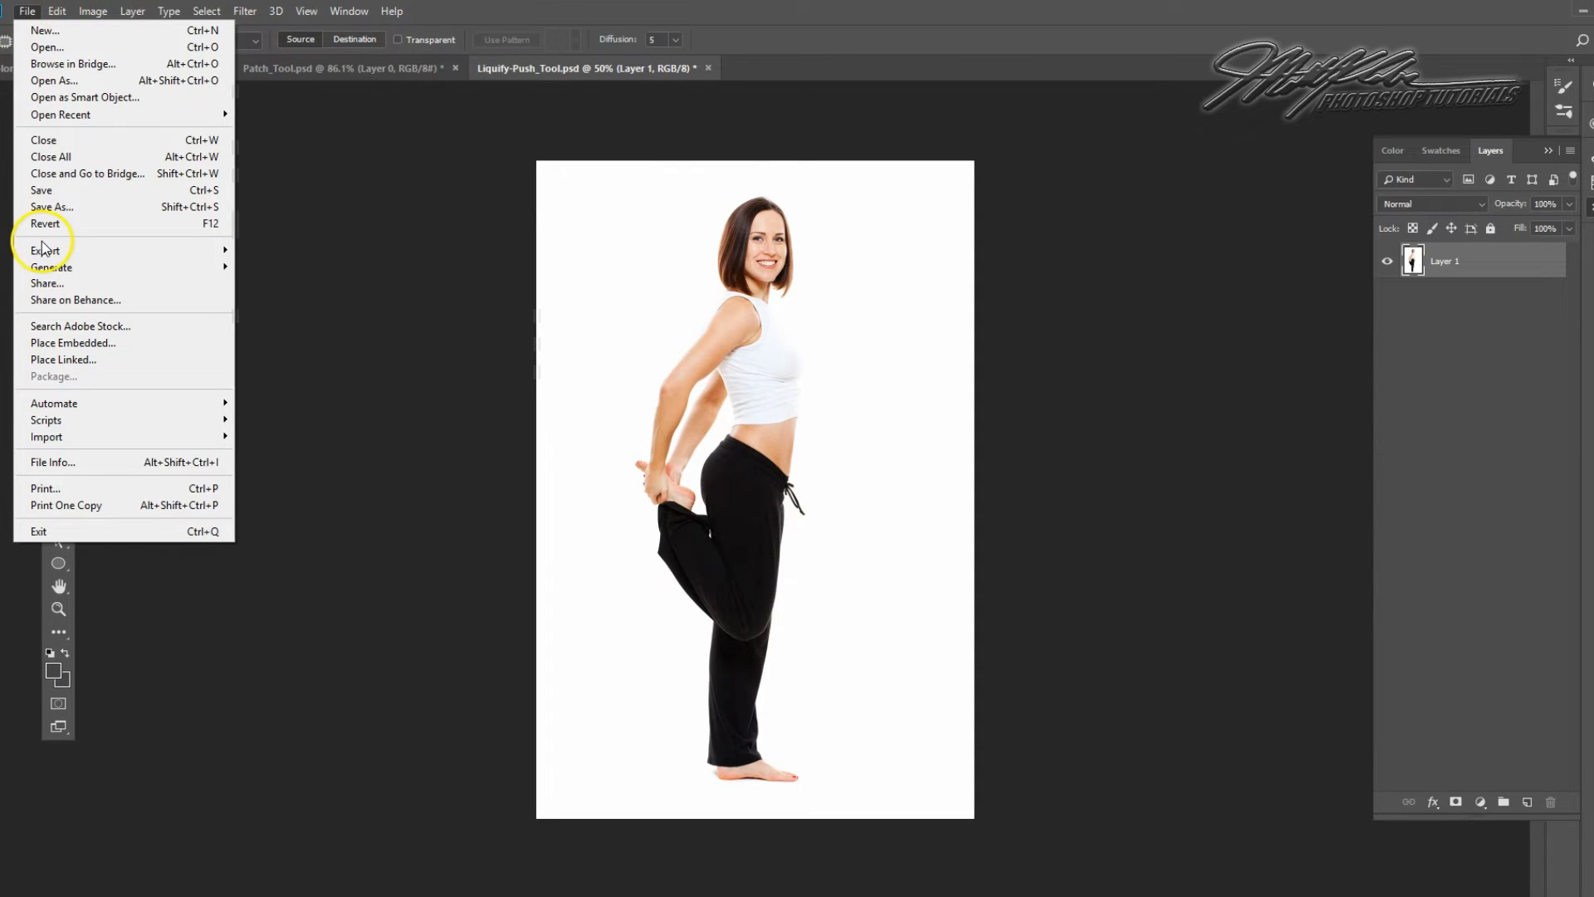
pyautogui.click(48, 207)
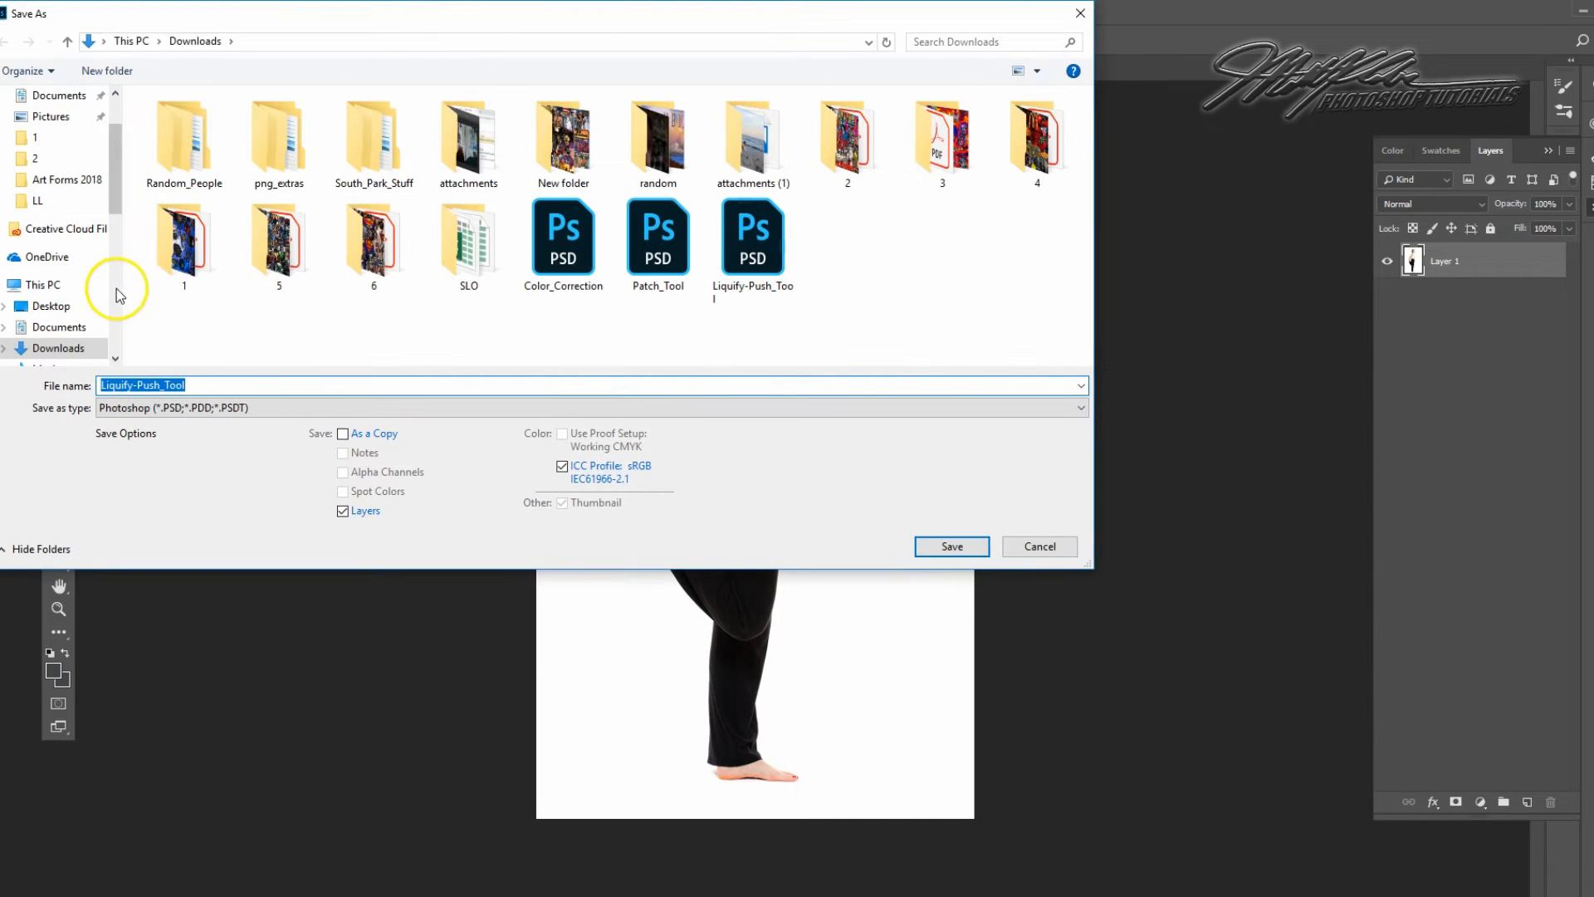
pyautogui.click(203, 407)
pyautogui.click(198, 543)
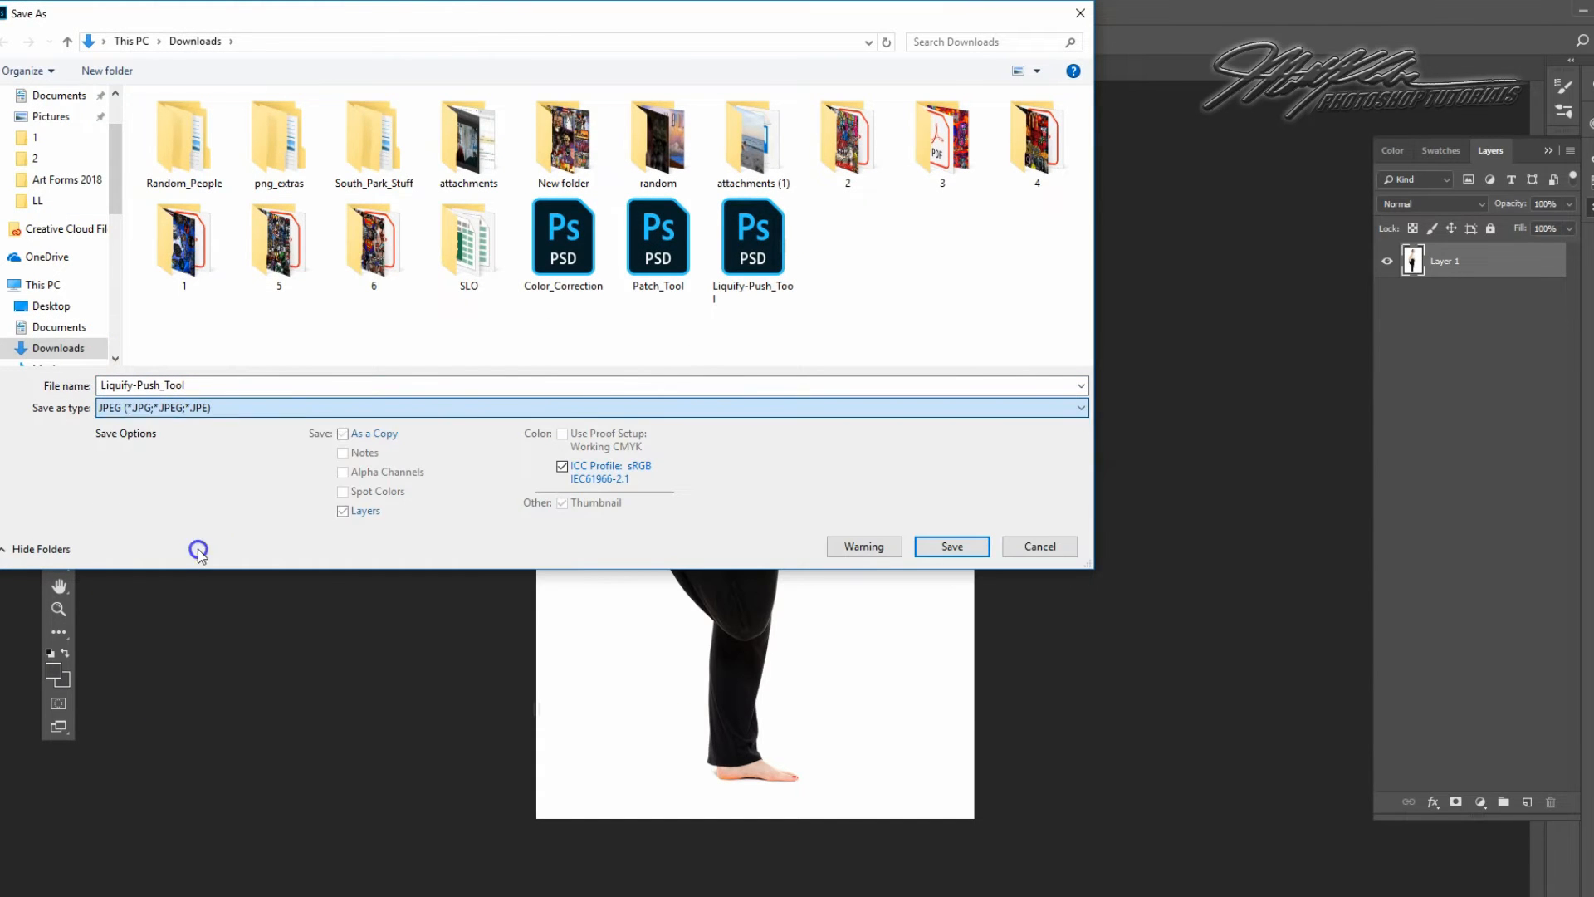
pyautogui.click(955, 547)
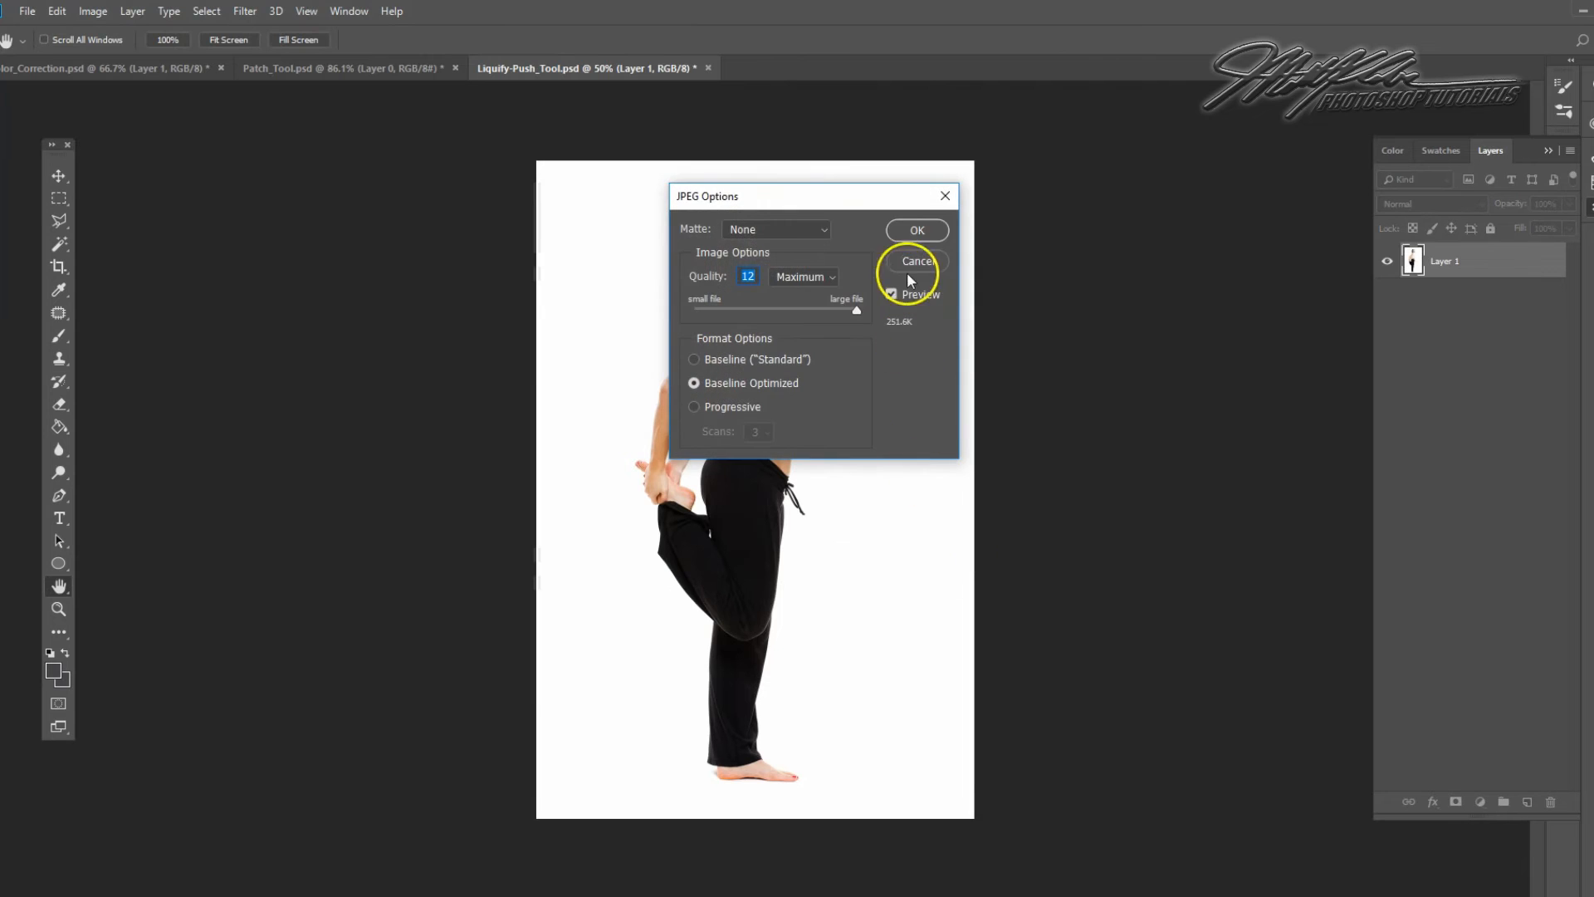
pyautogui.click(909, 235)
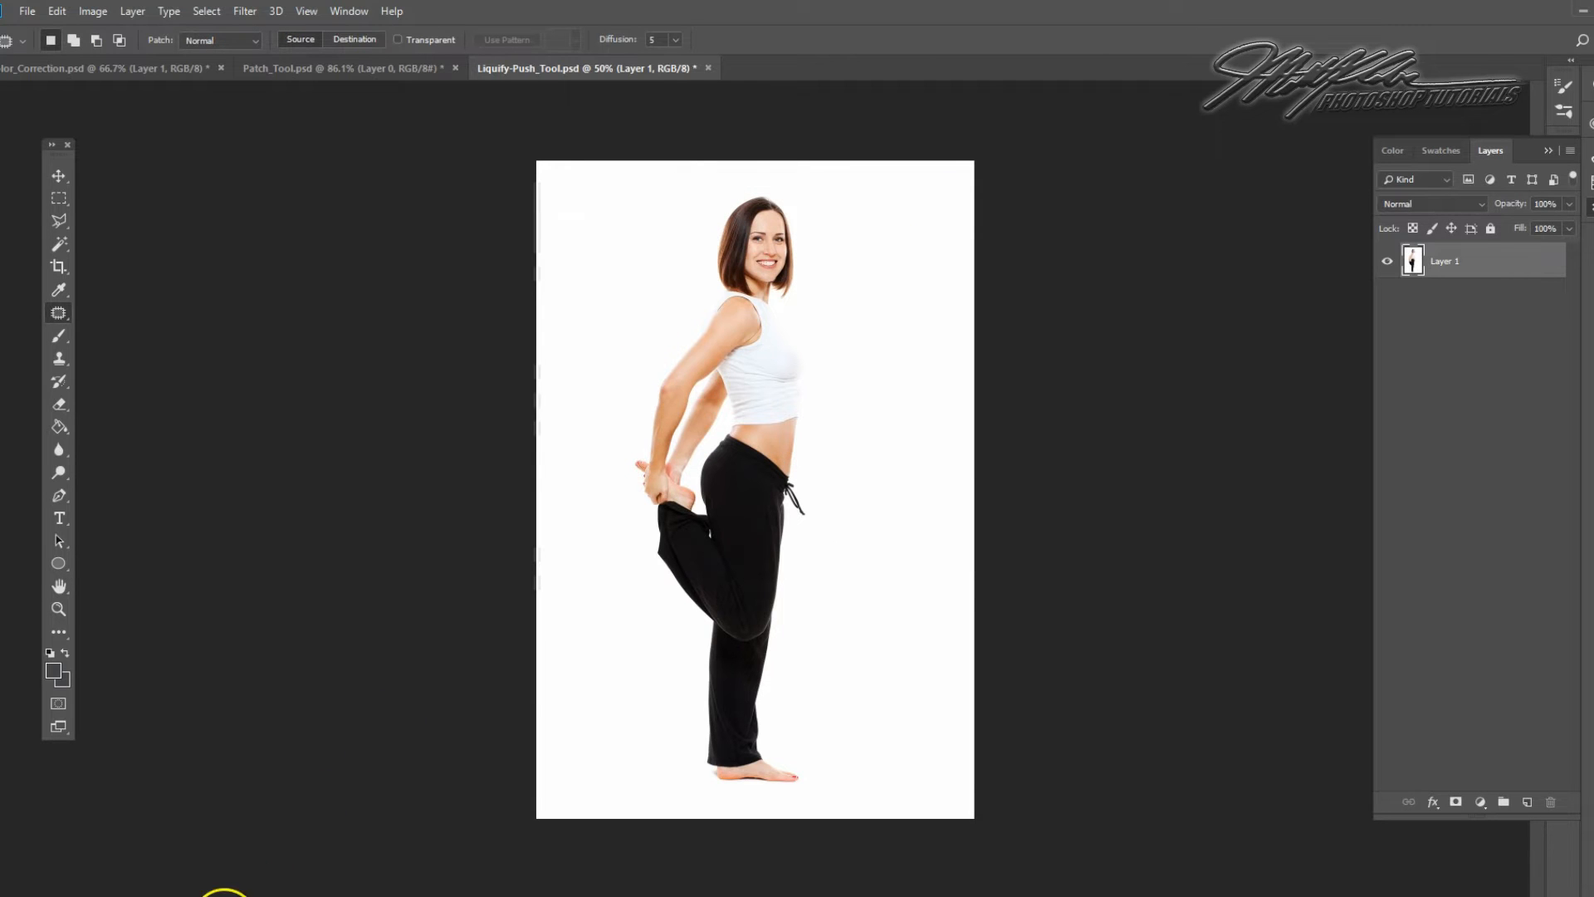
# Switch to Schoology in the browser and open the 4 Liquify-Bloat and Pucker Tool folder within the Week 25 materials
pyautogui.click(223, 896)
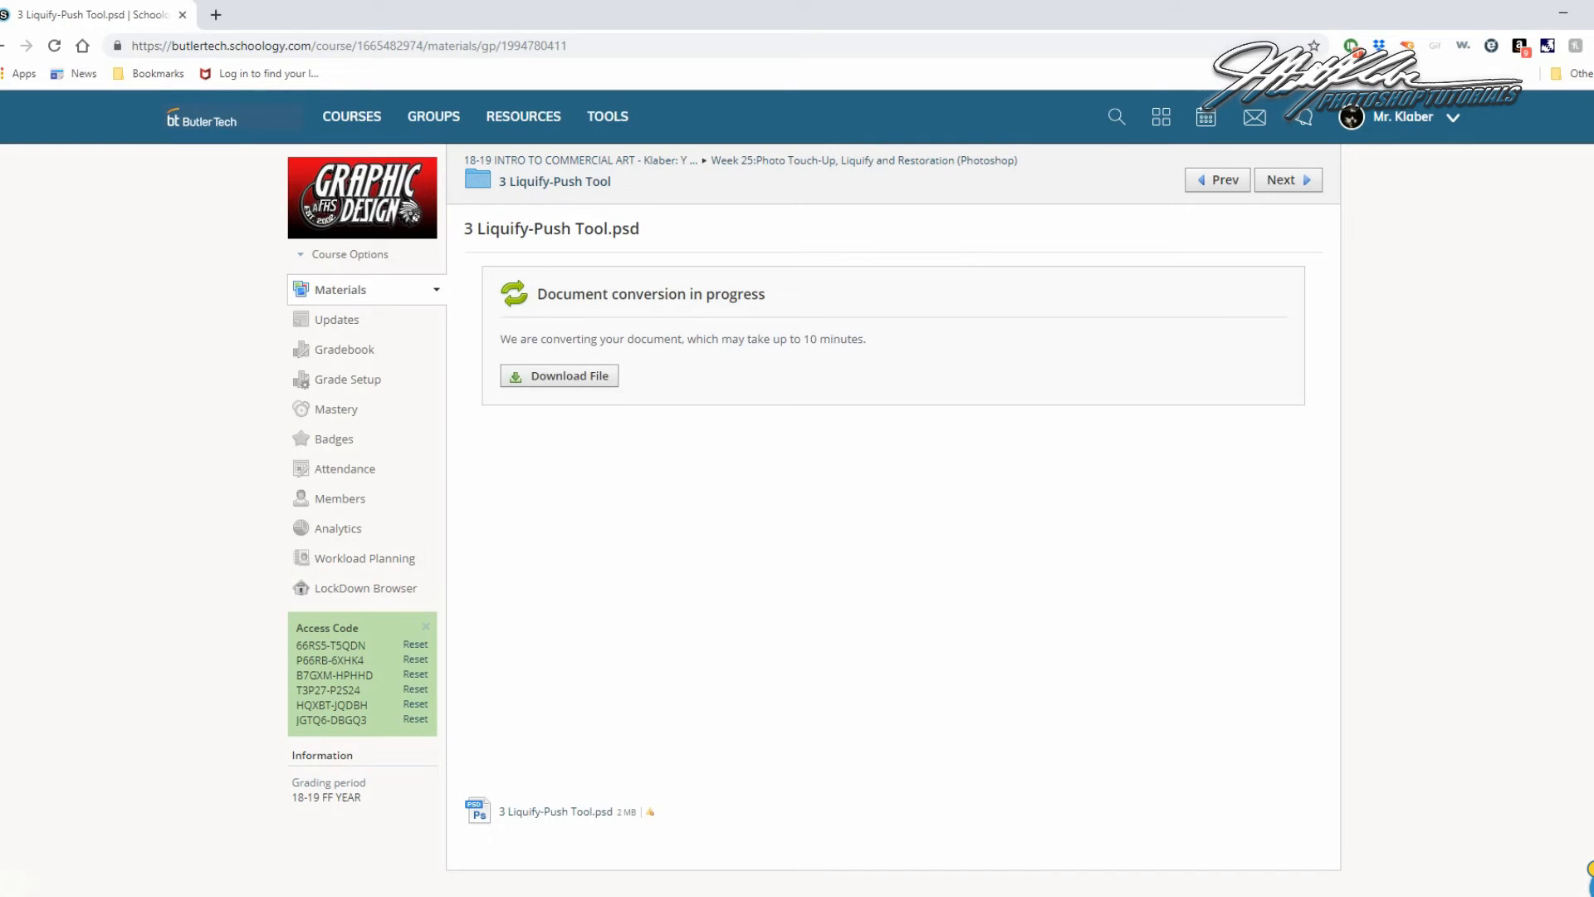
pyautogui.click(3, 47)
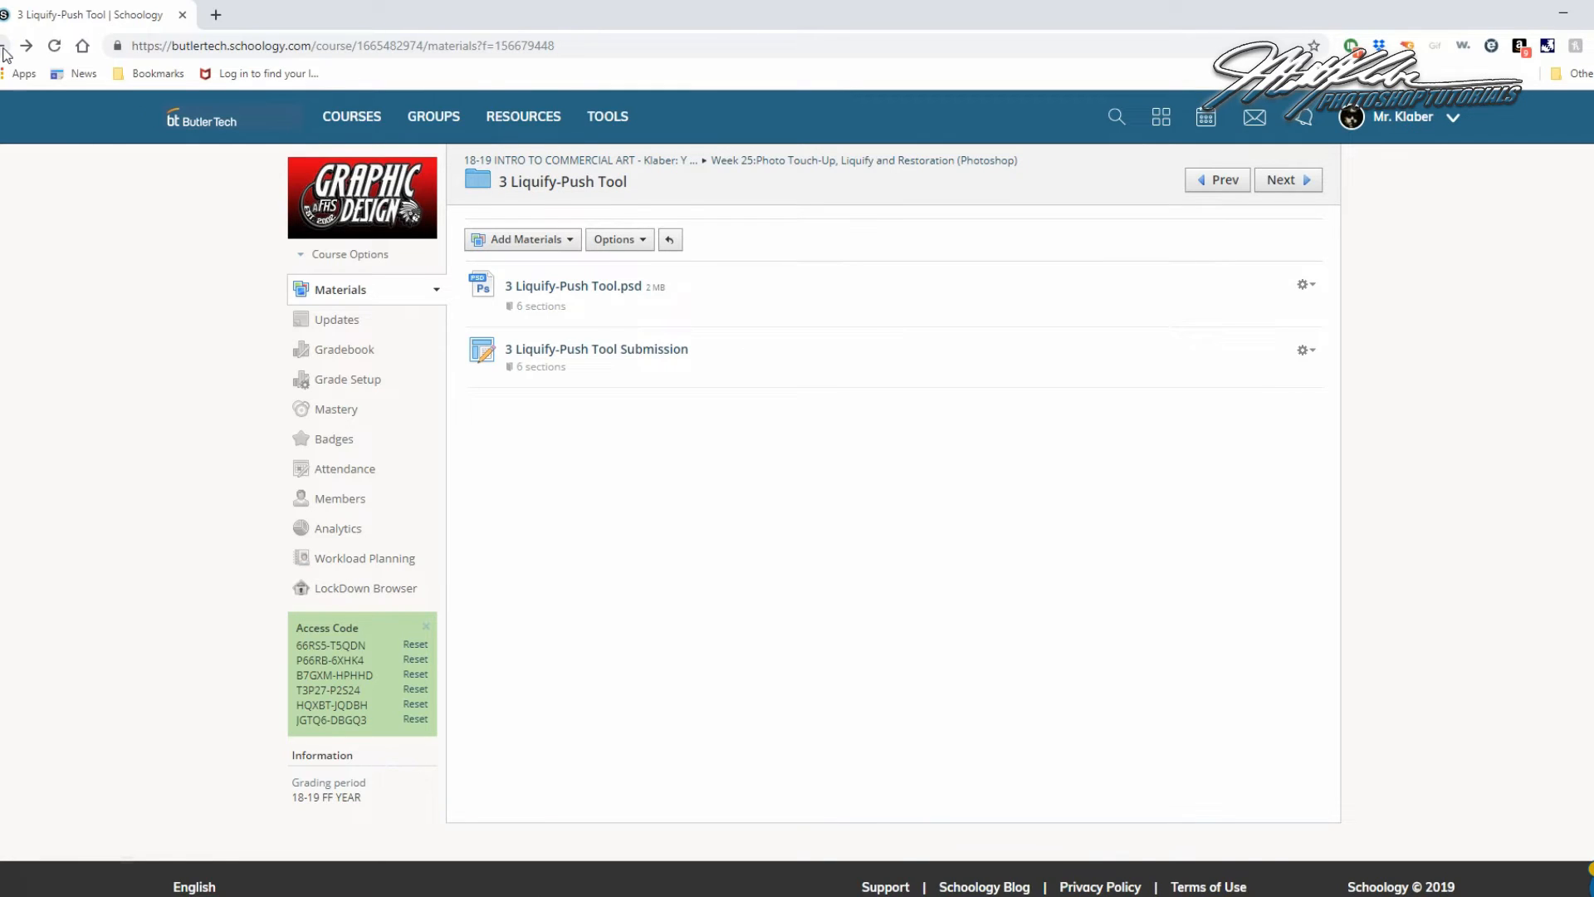
pyautogui.click(847, 162)
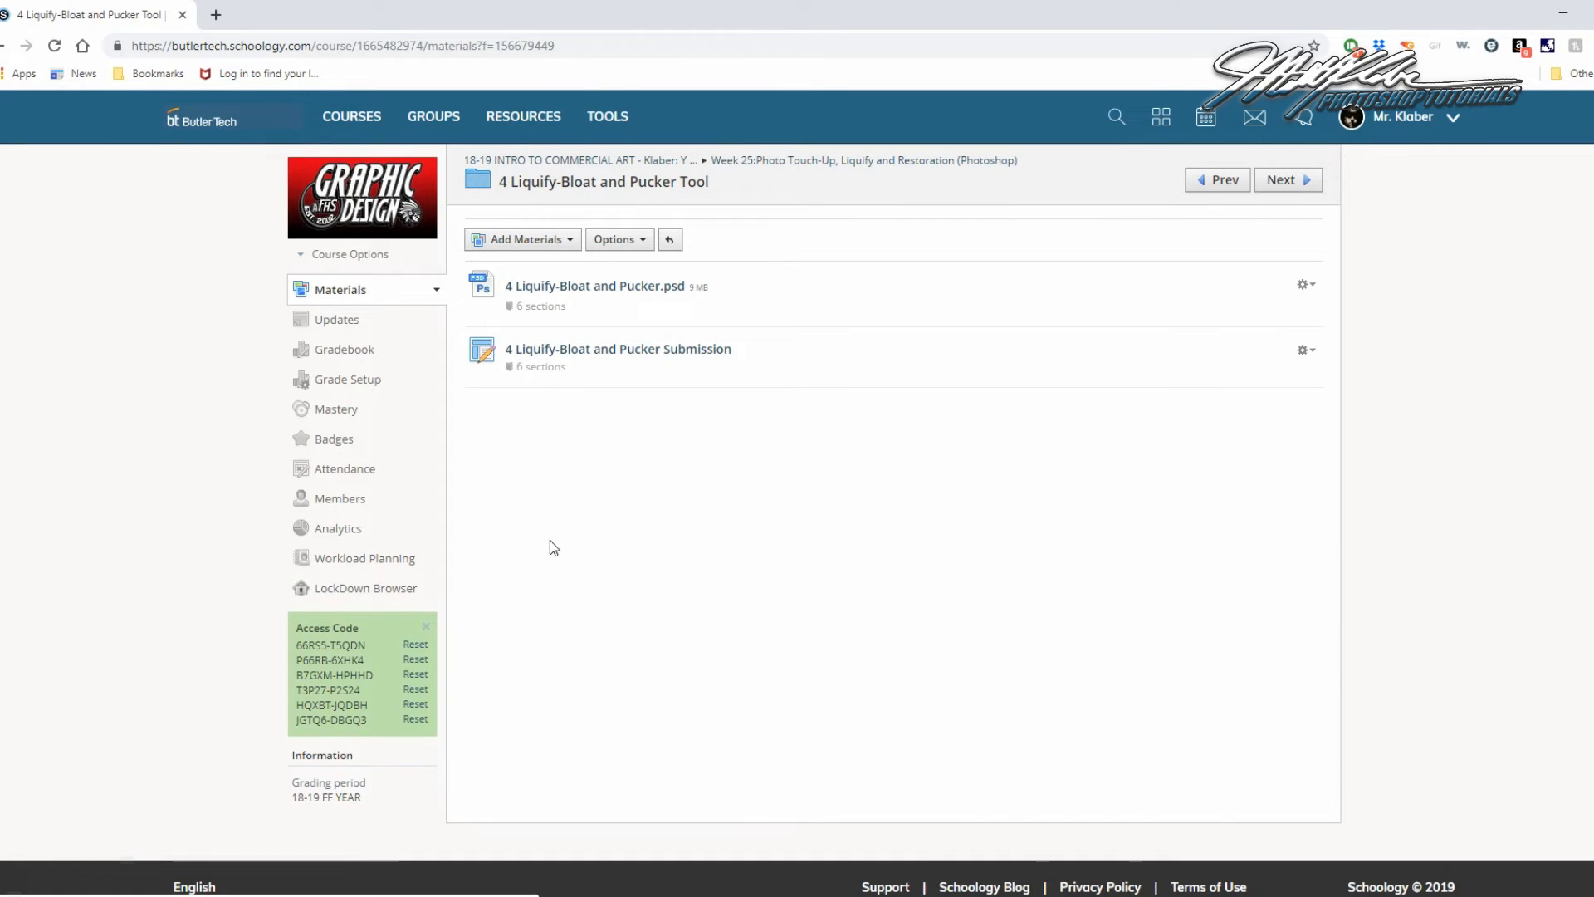
# Download 4 Liquify-Bloat and Pucker.psd and open the downloaded file in Photoshop
pyautogui.click(616, 289)
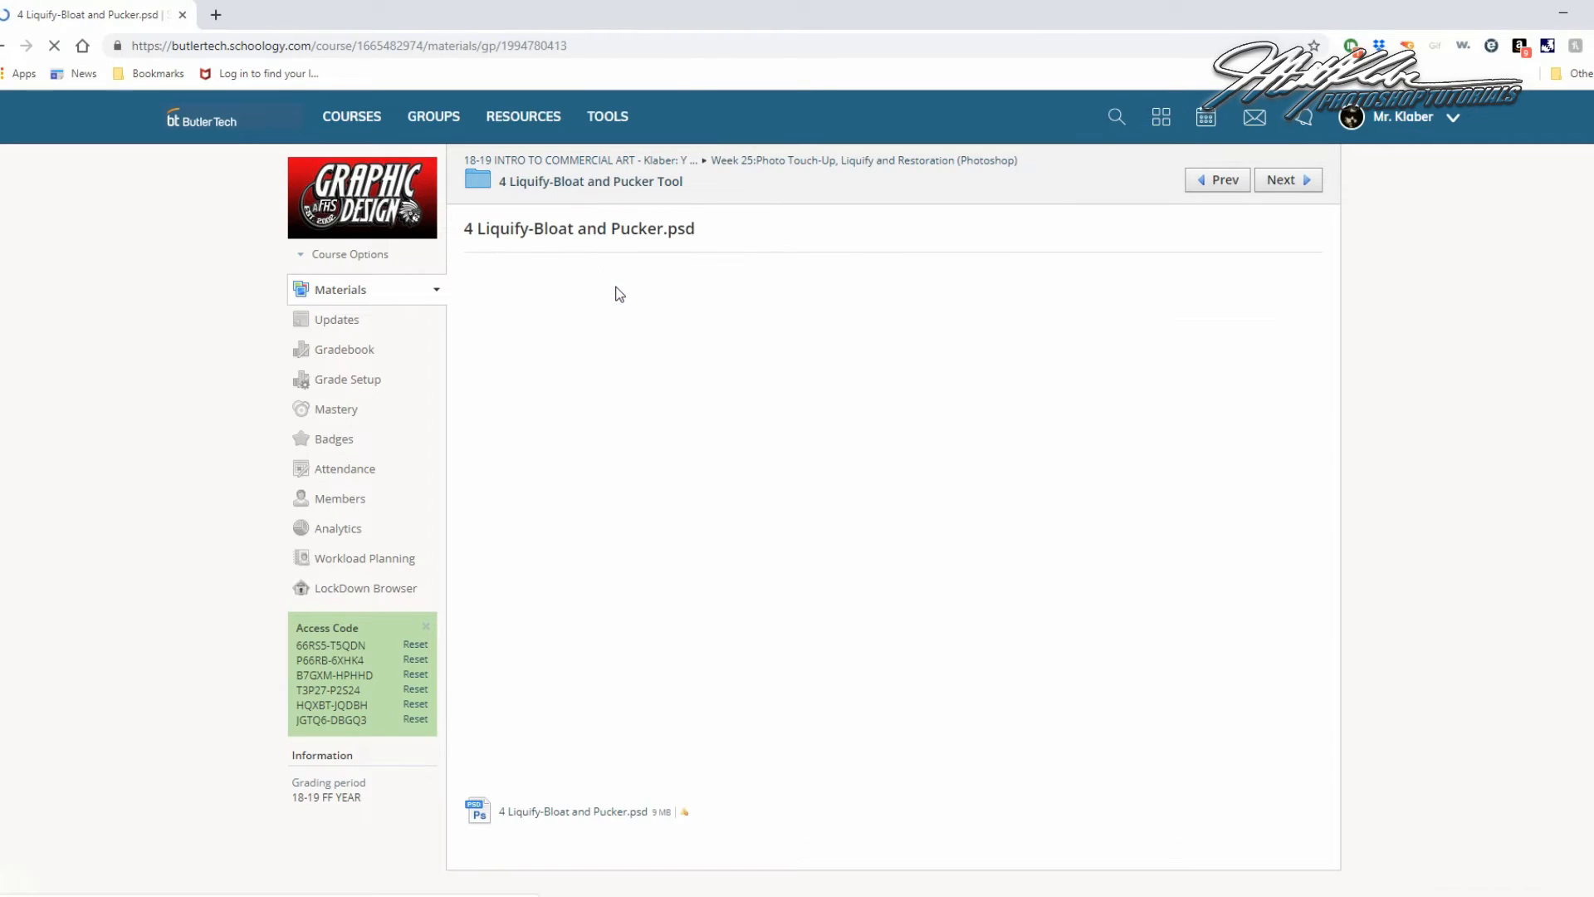
pyautogui.click(602, 377)
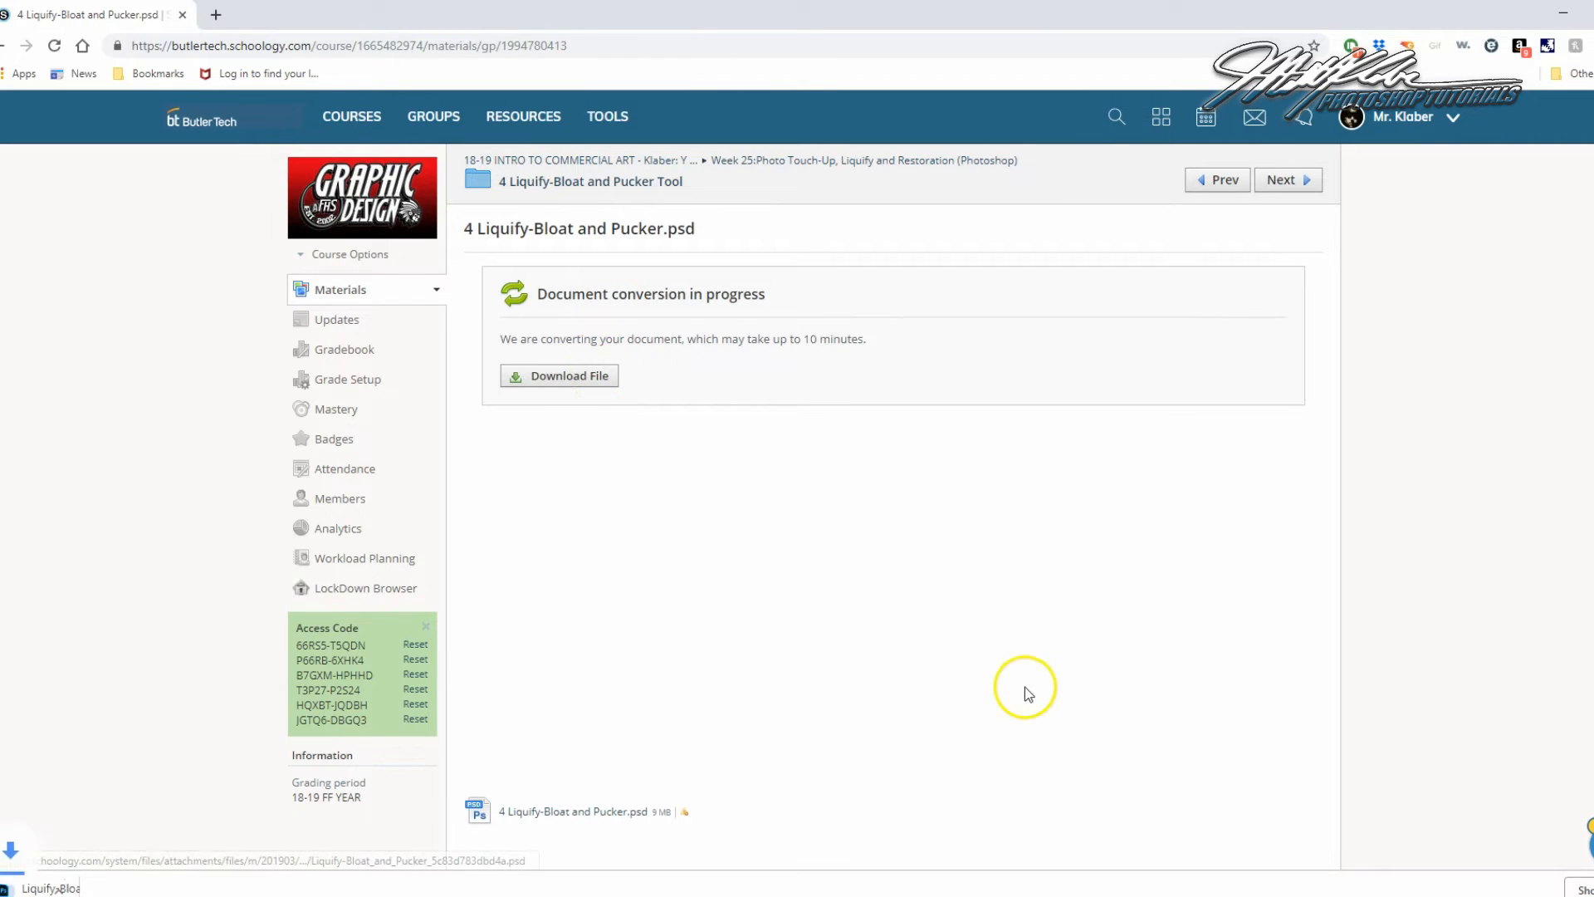
pyautogui.click(125, 890)
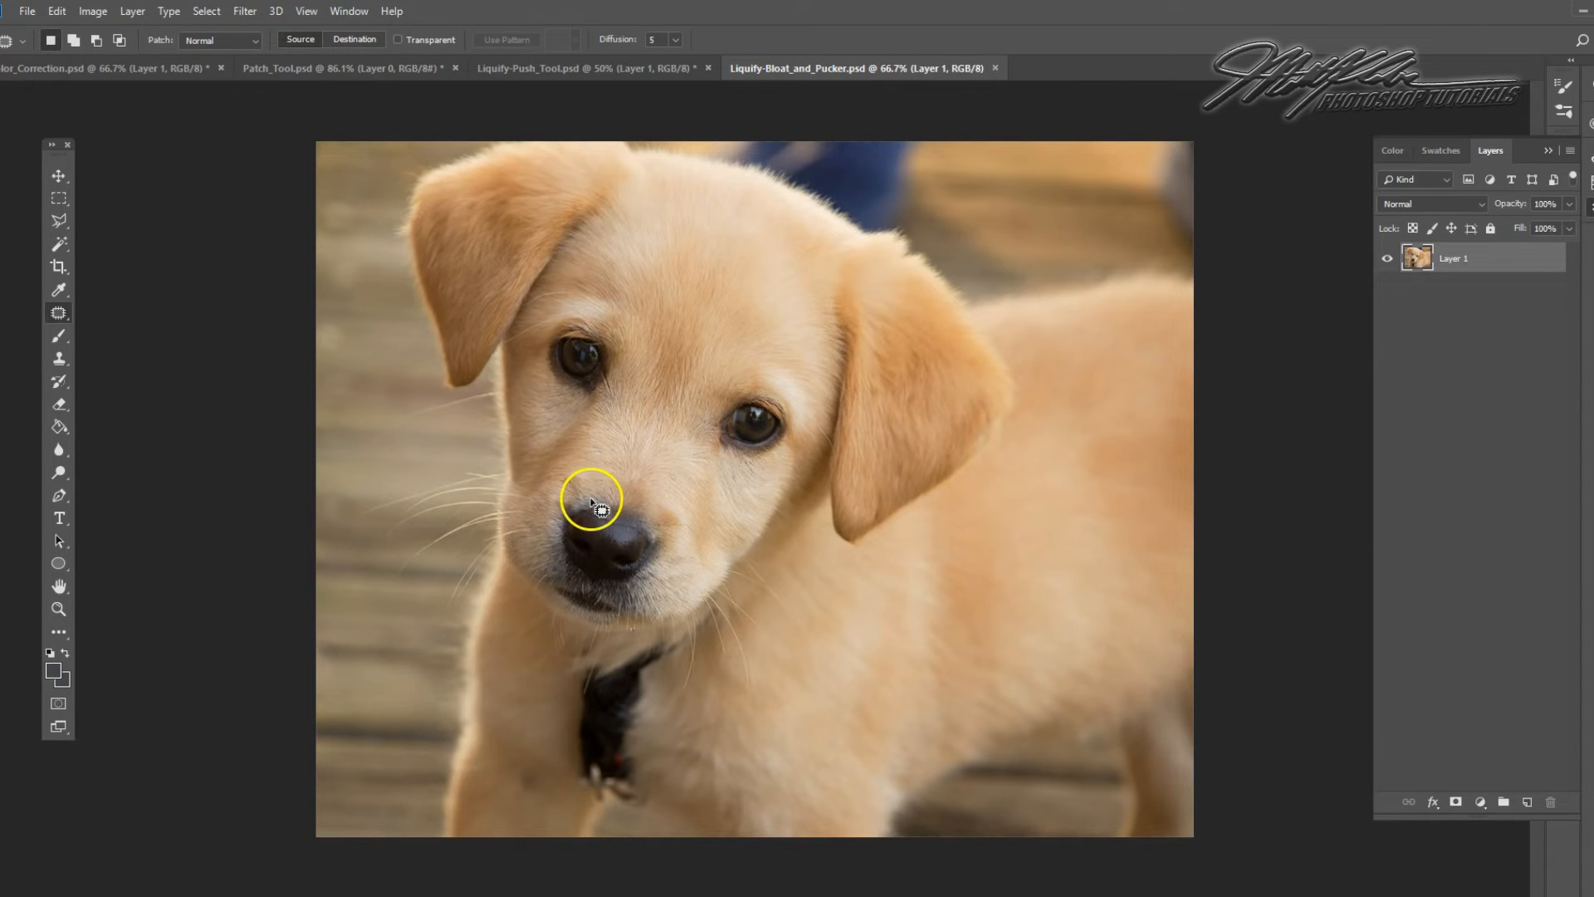
# Open the Liquify filter on the puppy photo and set up the Bloat tool with brush size 189
pyautogui.click(242, 12)
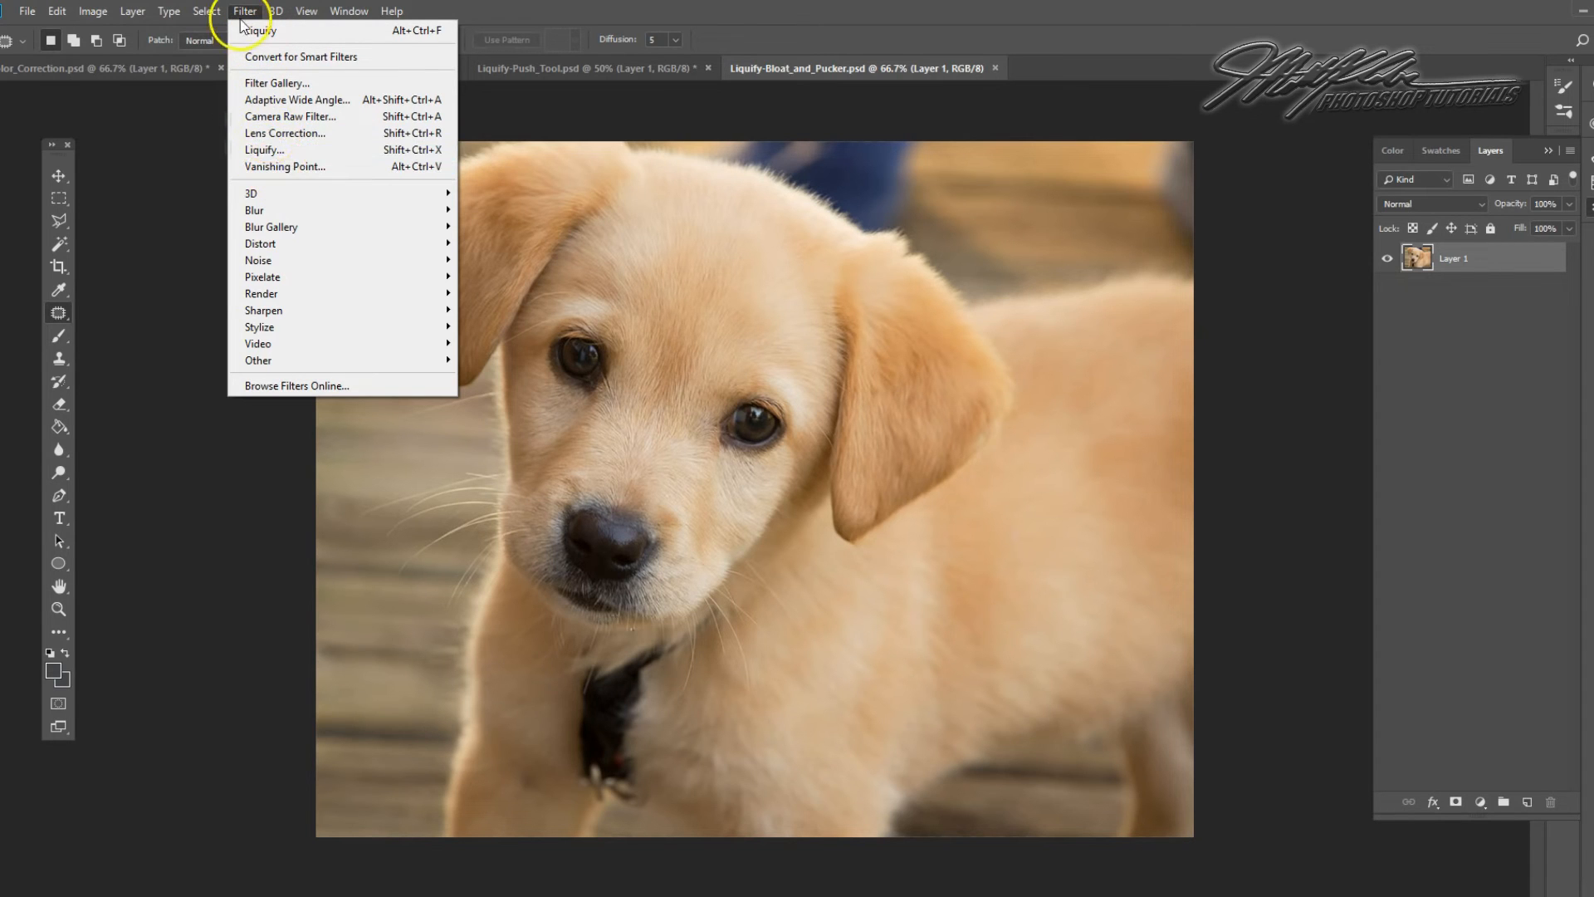
pyautogui.click(290, 152)
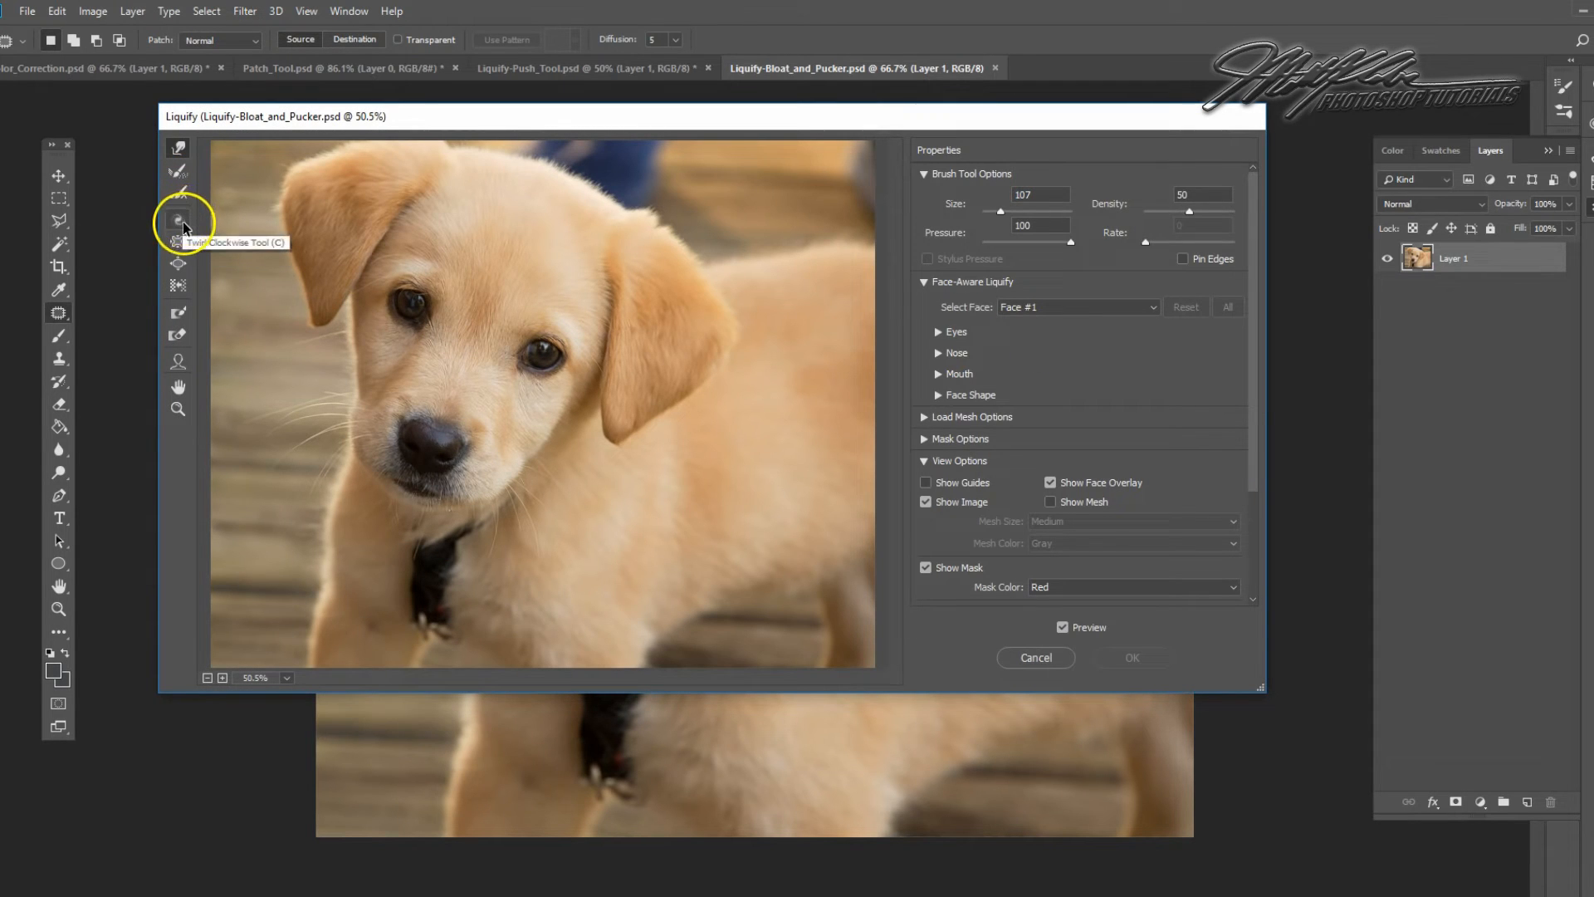
pyautogui.click(178, 266)
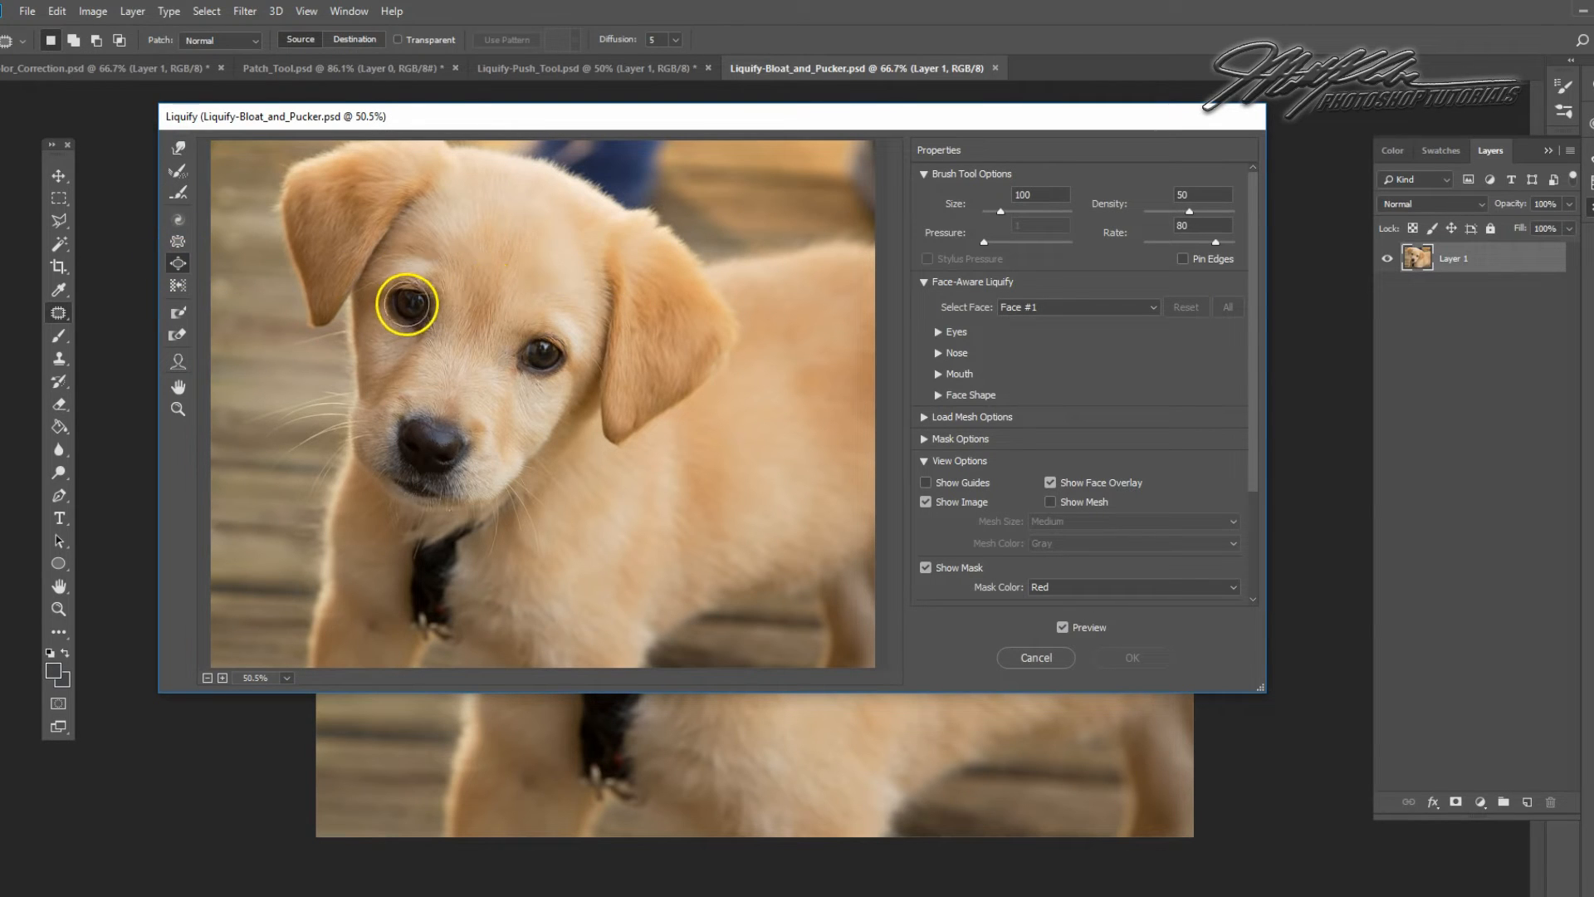
pyautogui.moveTo(1006, 214); pyautogui.dragTo(1007, 214)
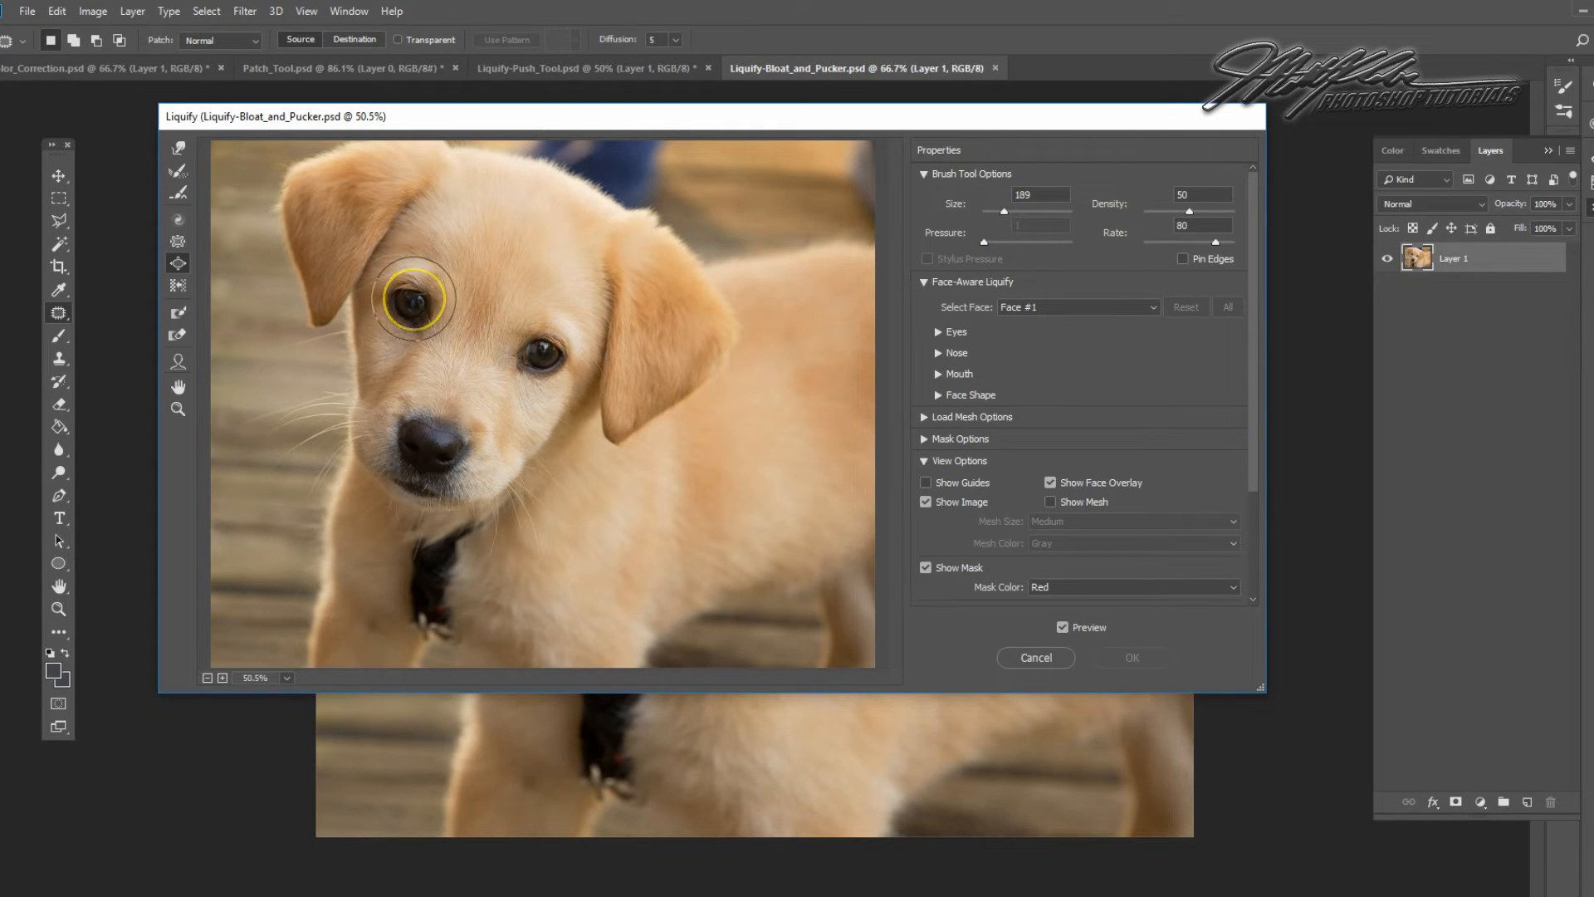
# Try enlarging both of the puppy's eyes with Bloat dabs and short strokes, and restore all distortions
pyautogui.moveTo(406, 299); pyautogui.dragTo(407, 306)
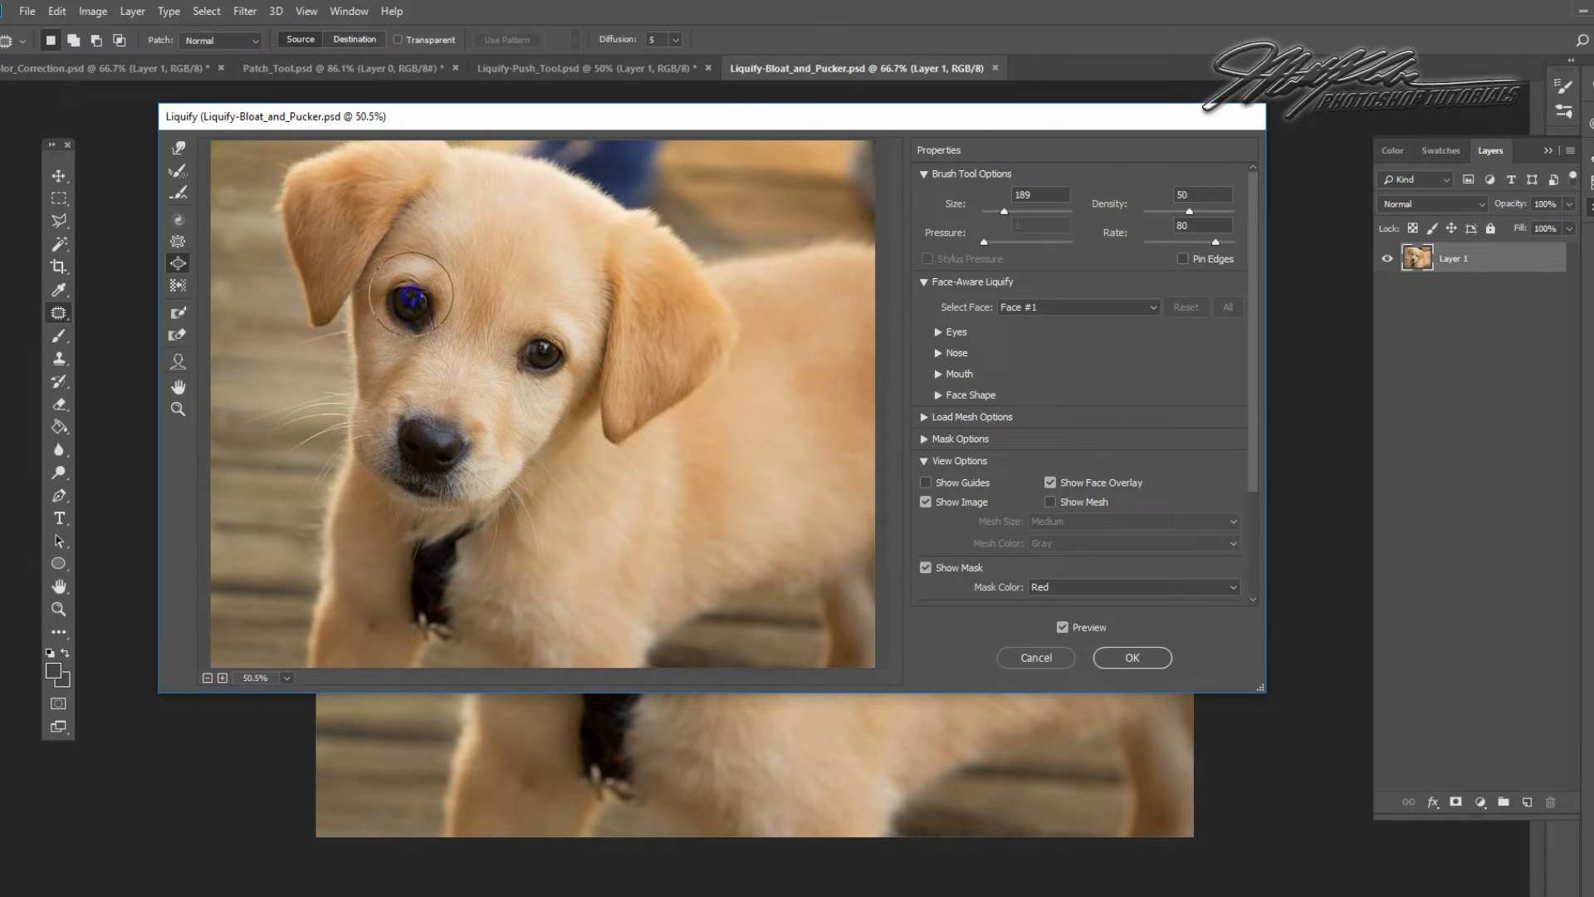
pyautogui.moveTo(513, 387); pyautogui.dragTo(416, 326)
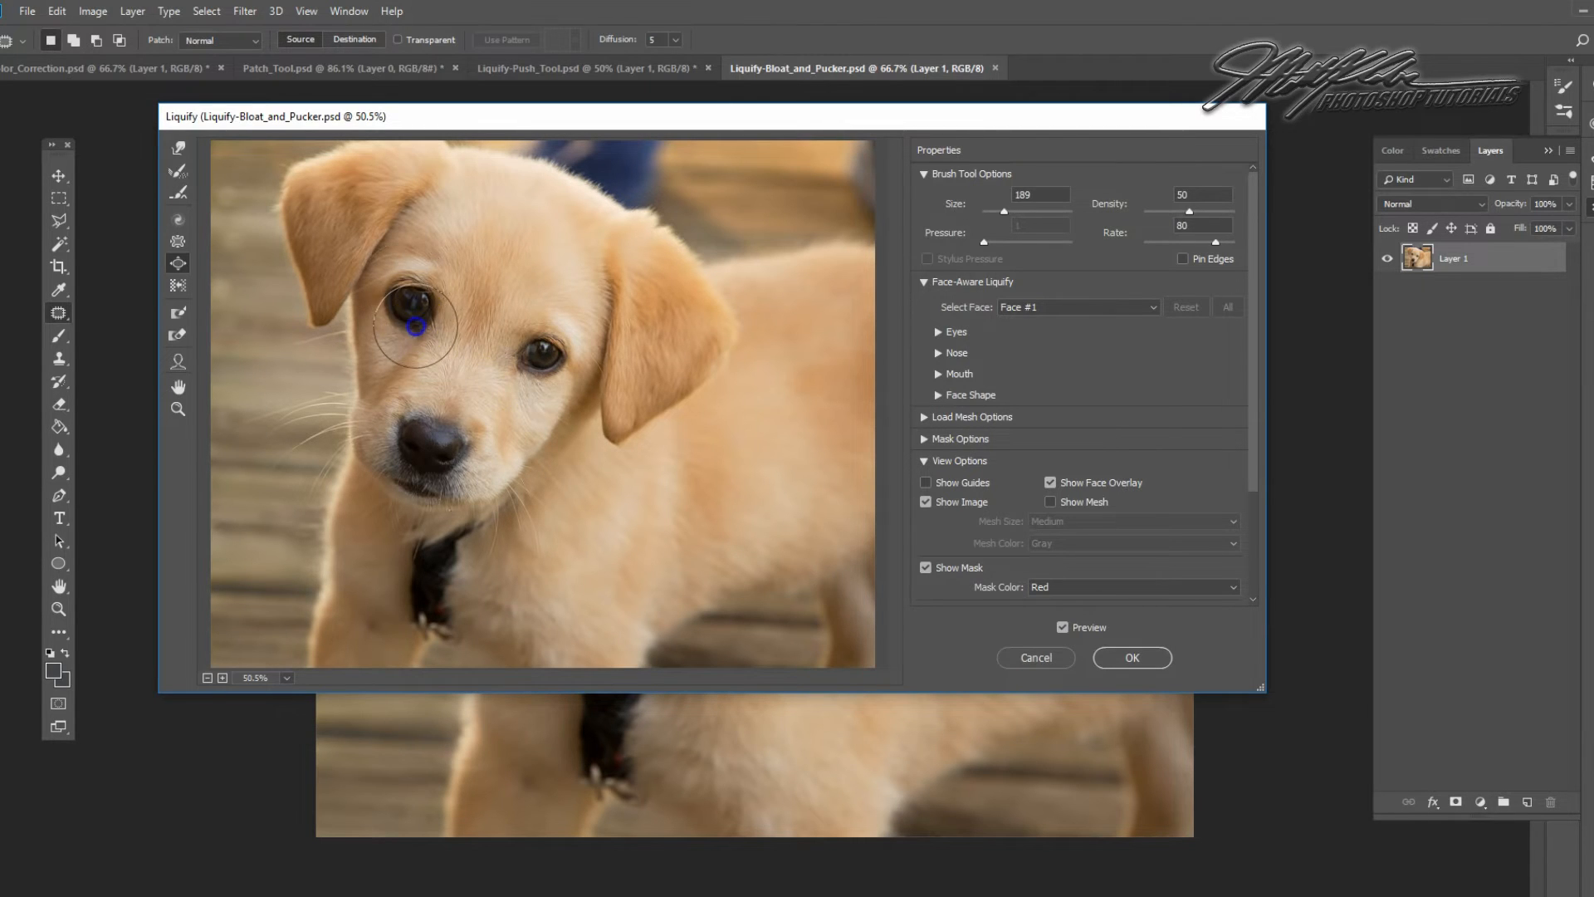
pyautogui.moveTo(541, 353); pyautogui.dragTo(542, 356)
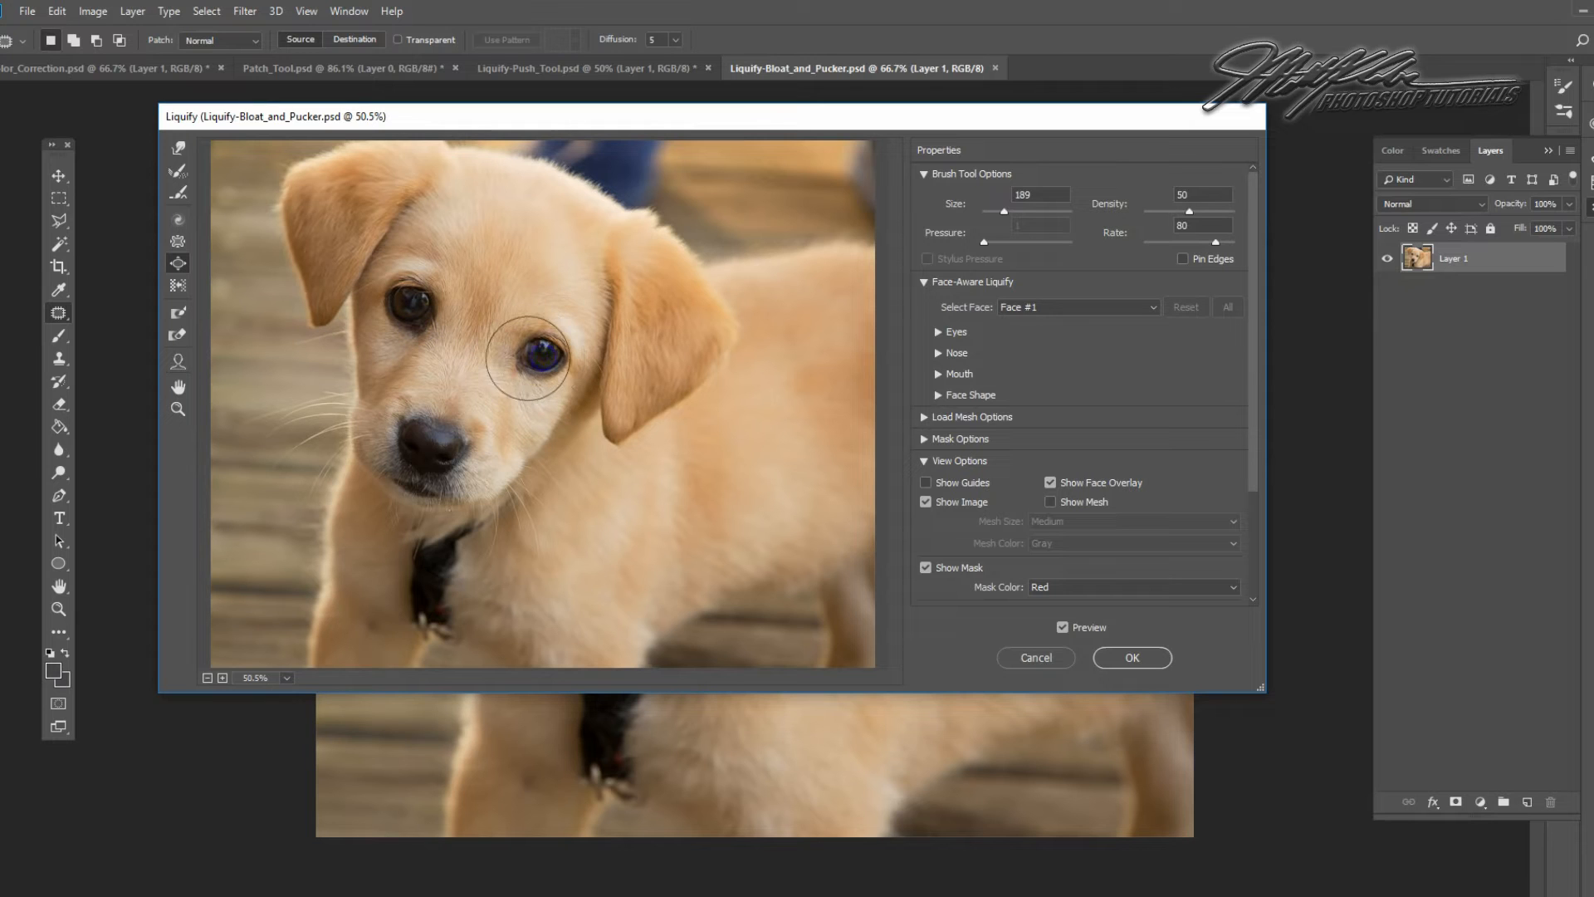
pyautogui.click(557, 356)
pyautogui.moveTo(557, 356); pyautogui.dragTo(540, 359)
pyautogui.click(536, 360)
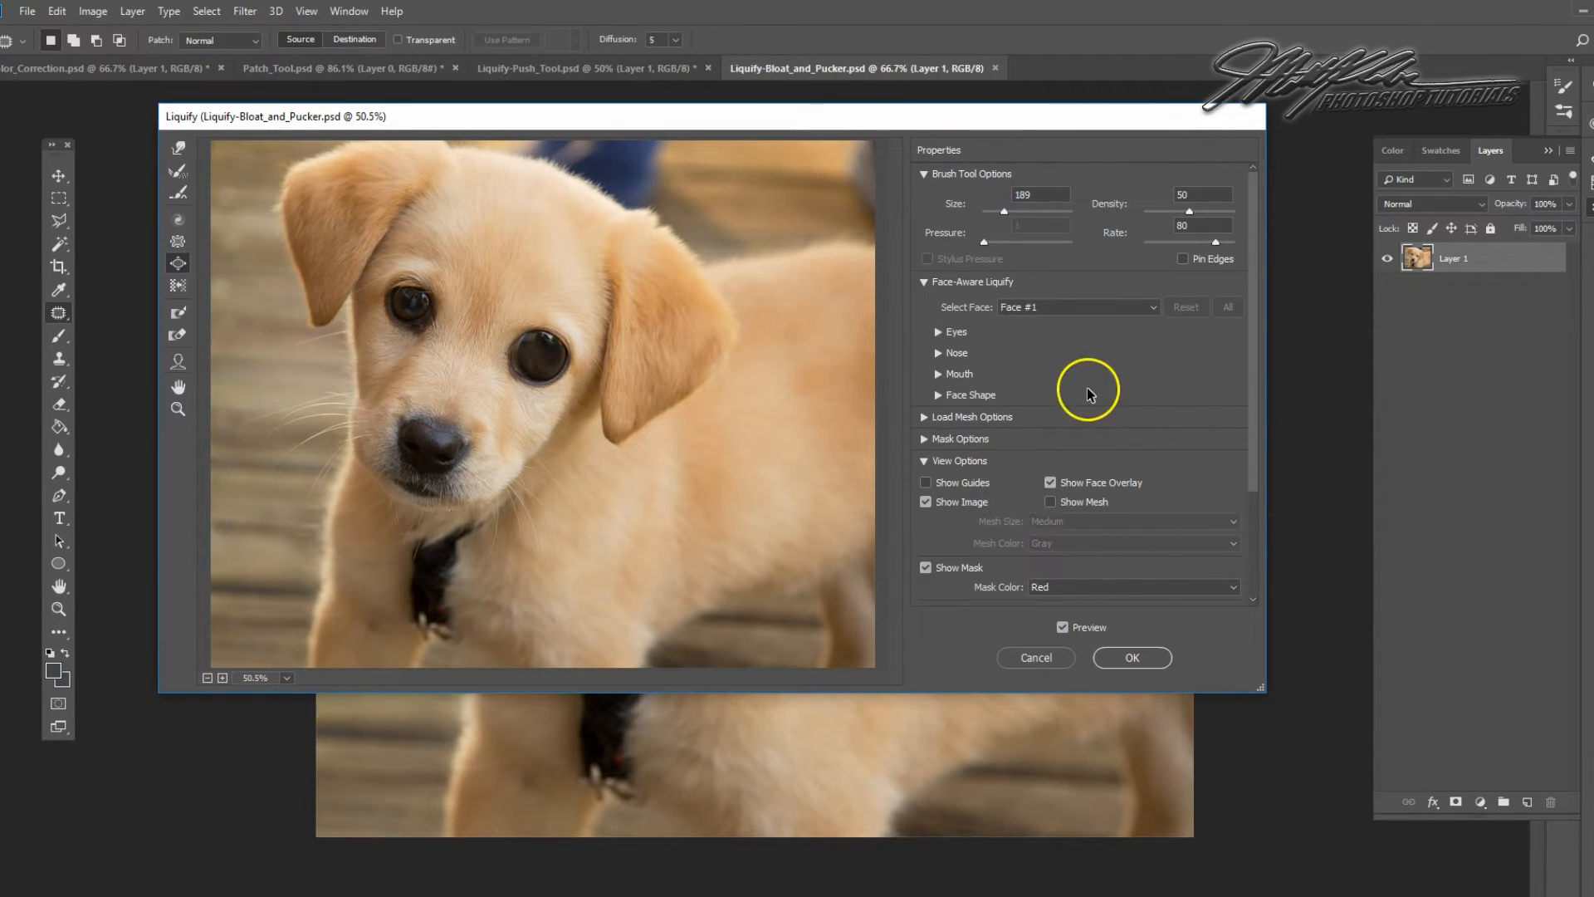
pyautogui.moveTo(1255, 419); pyautogui.dragTo(1266, 540)
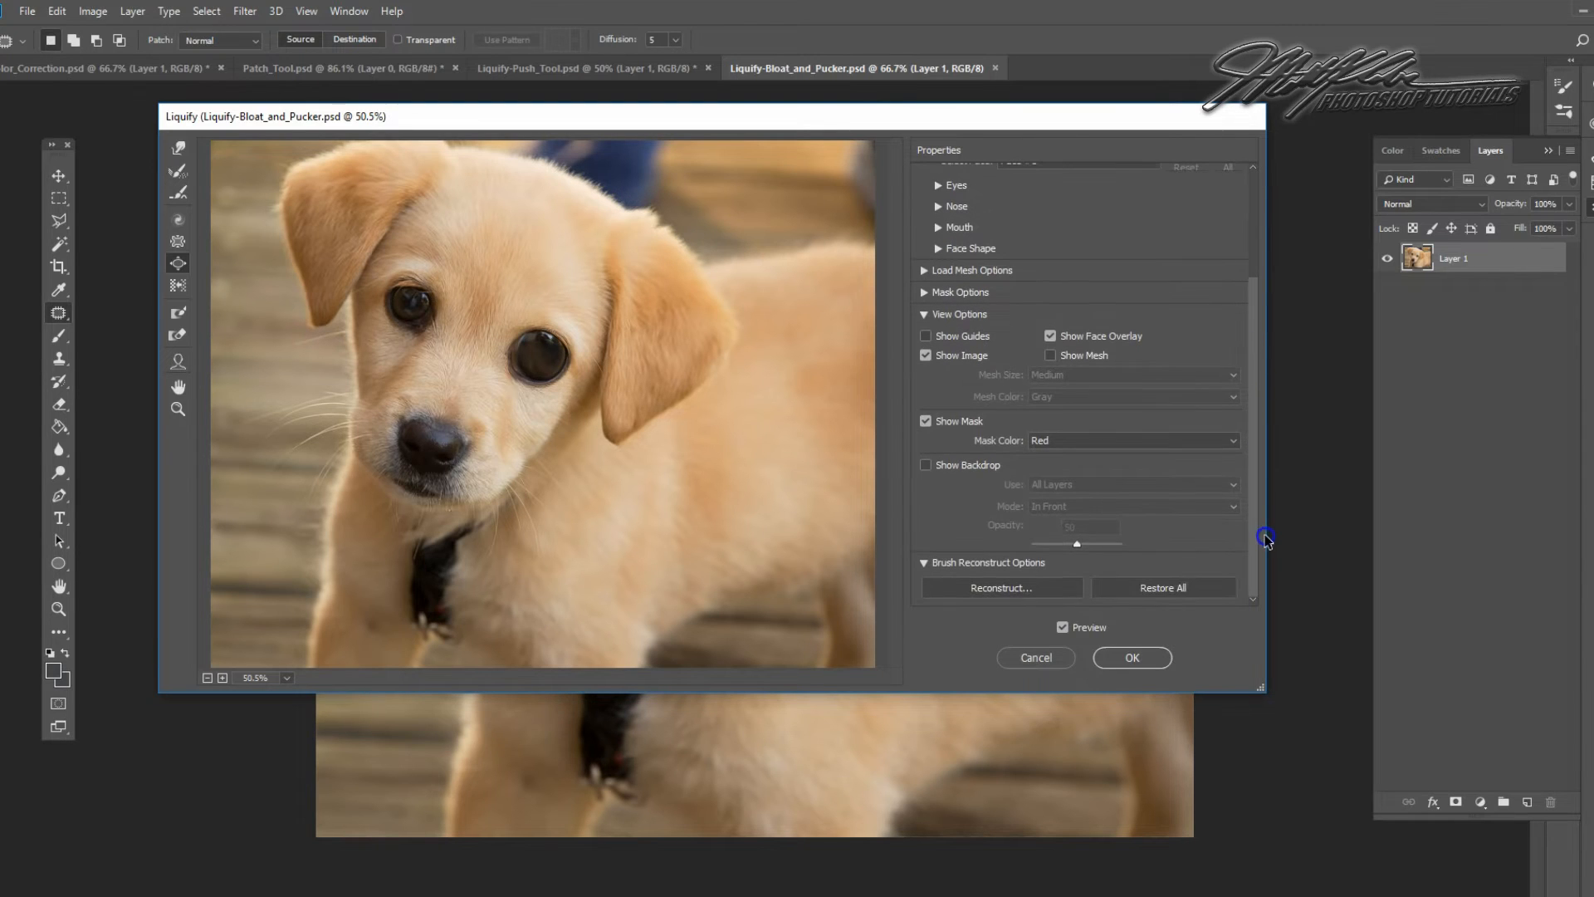
pyautogui.click(1132, 588)
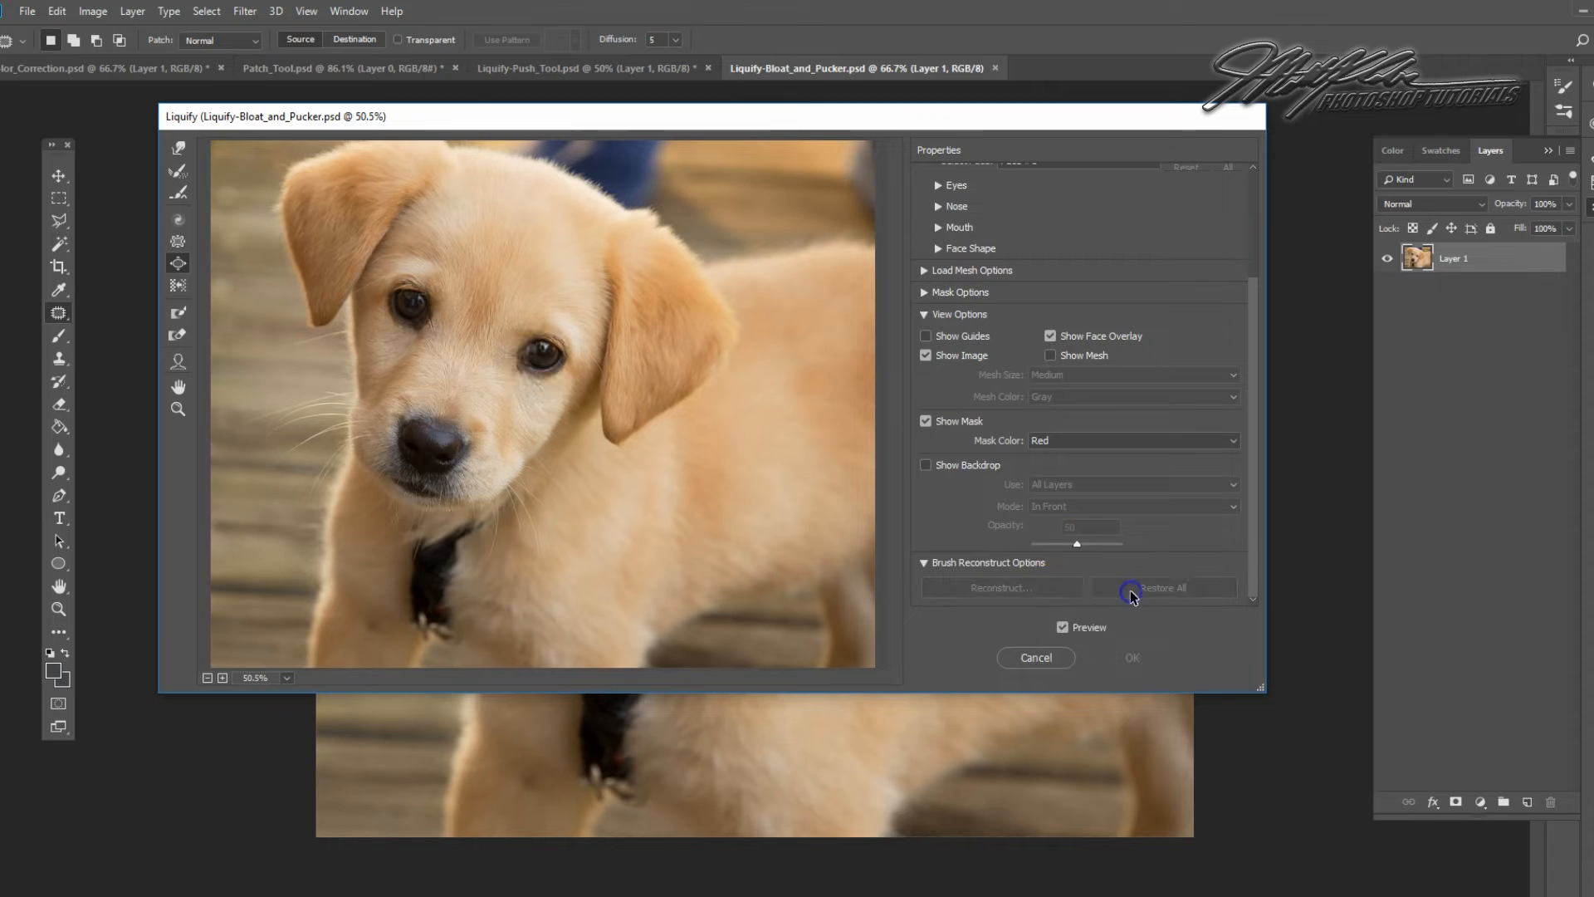
# Enlarge both of the puppy's eyes slightly with one short Bloat dab on each
pyautogui.click(404, 300)
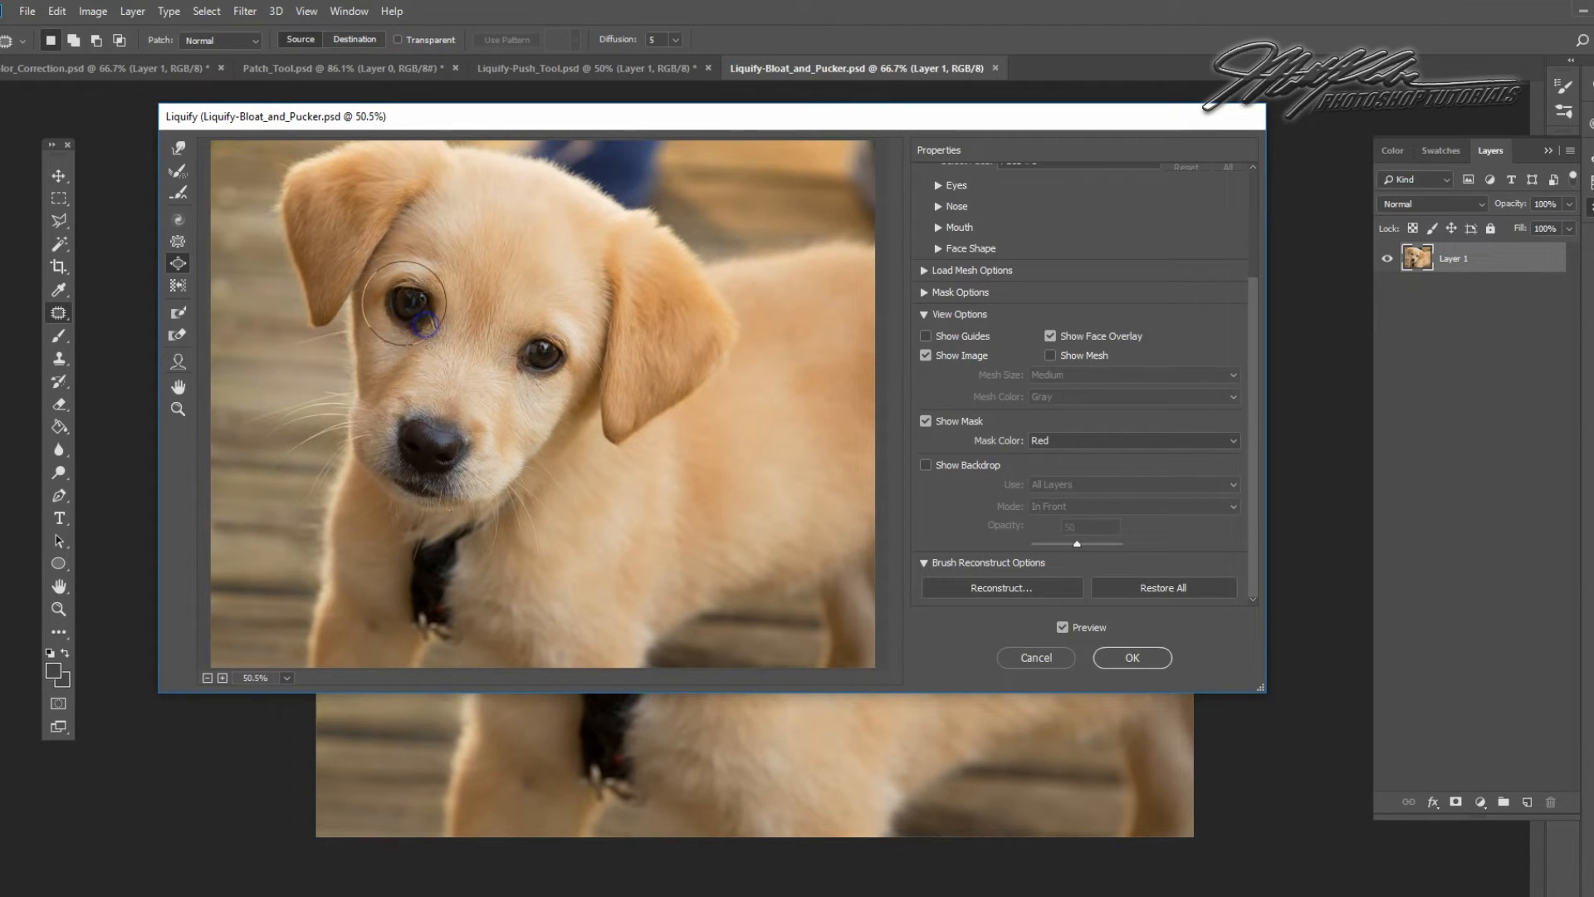
pyautogui.click(519, 356)
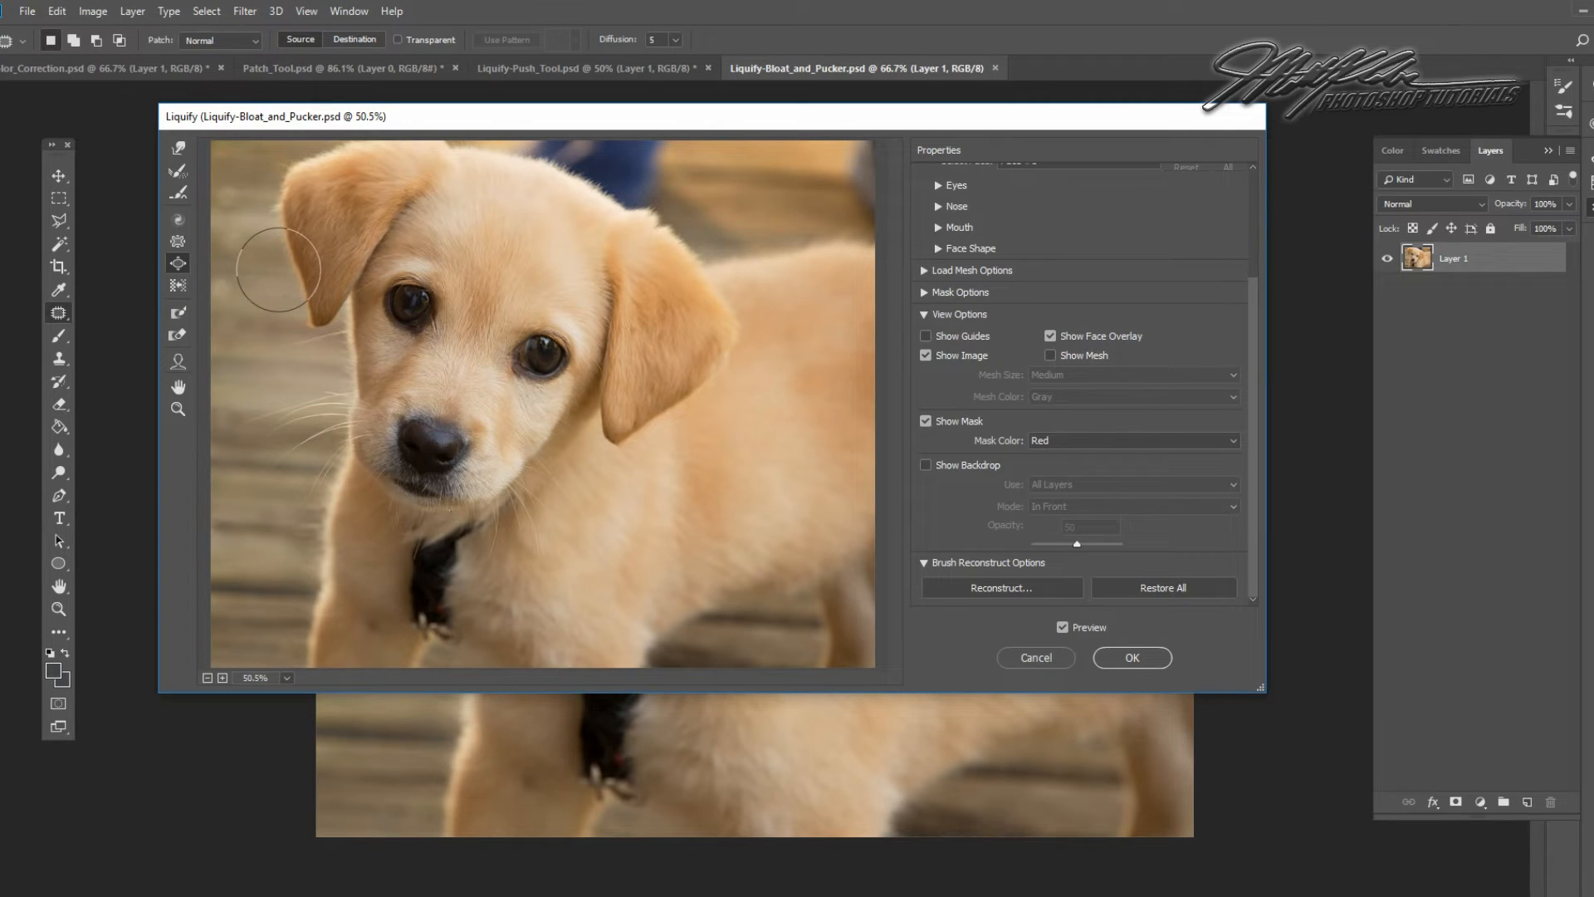
# Shrink the puppy's nose with the Pucker tool at brush size 273 and apply the Liquify filter
pyautogui.click(178, 244)
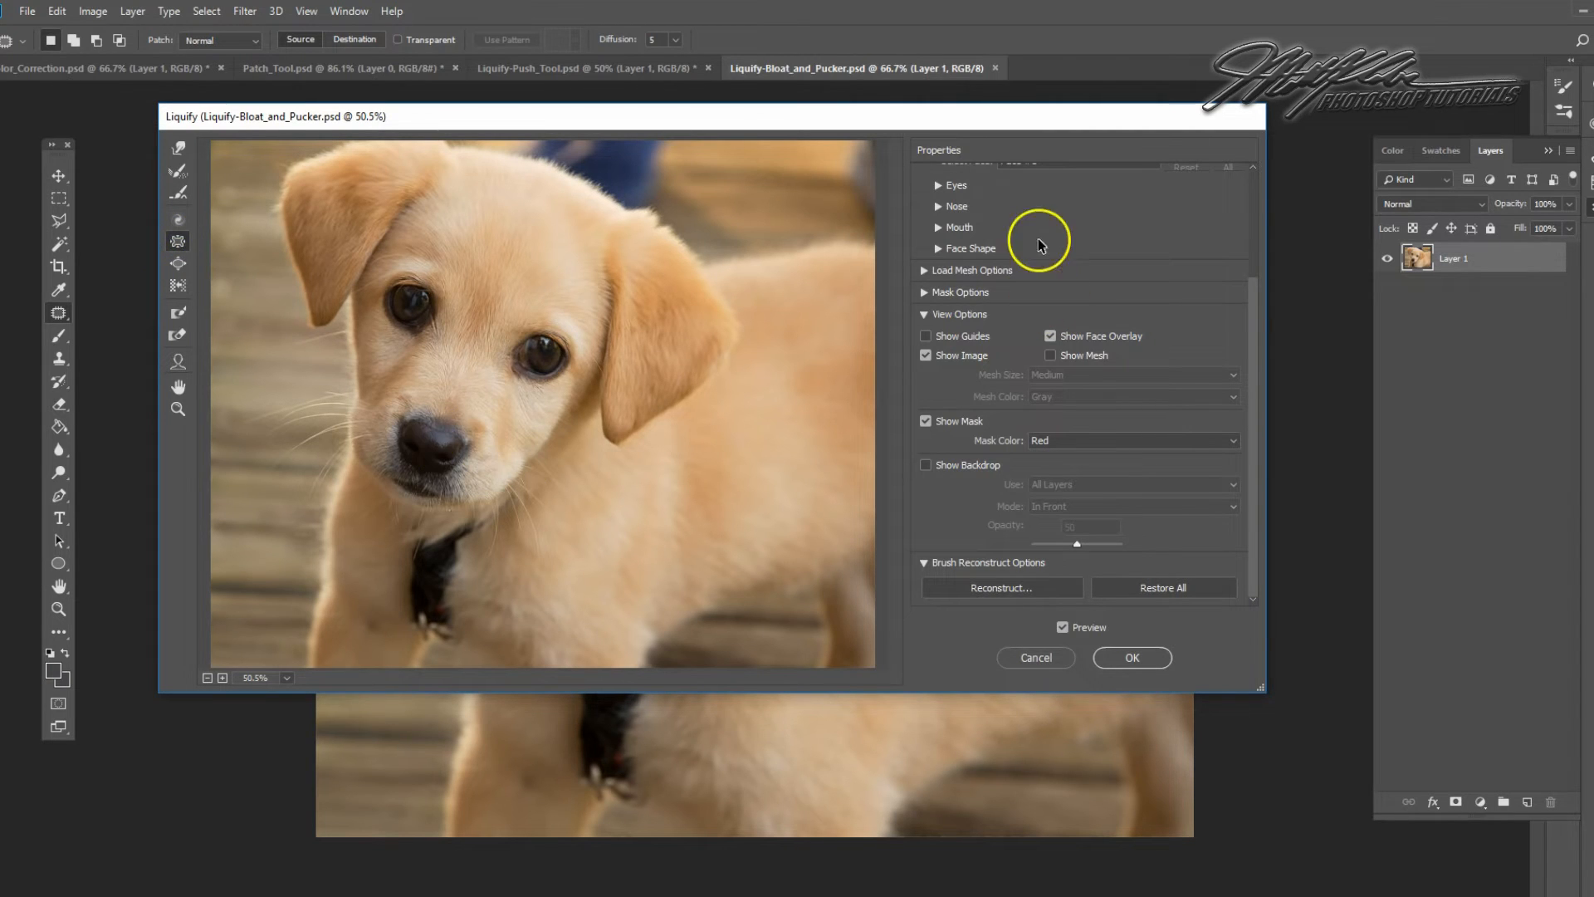
pyautogui.moveTo(1252, 433); pyautogui.dragTo(1252, 432)
pyautogui.moveTo(1251, 339); pyautogui.dragTo(1245, 207)
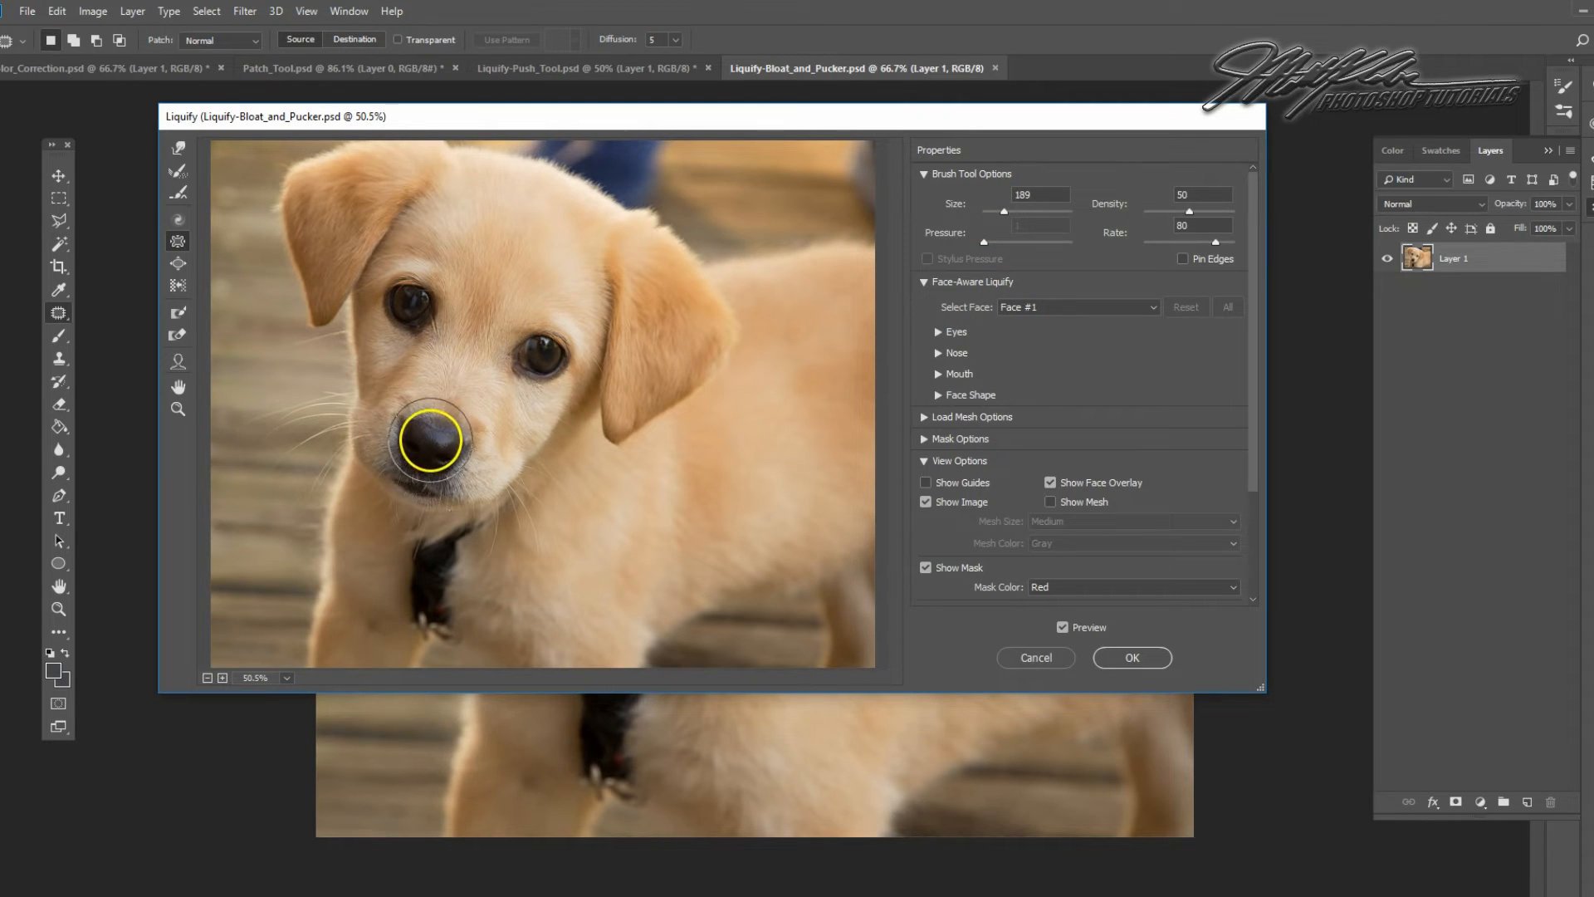
pyautogui.moveTo(1007, 213); pyautogui.dragTo(1010, 212)
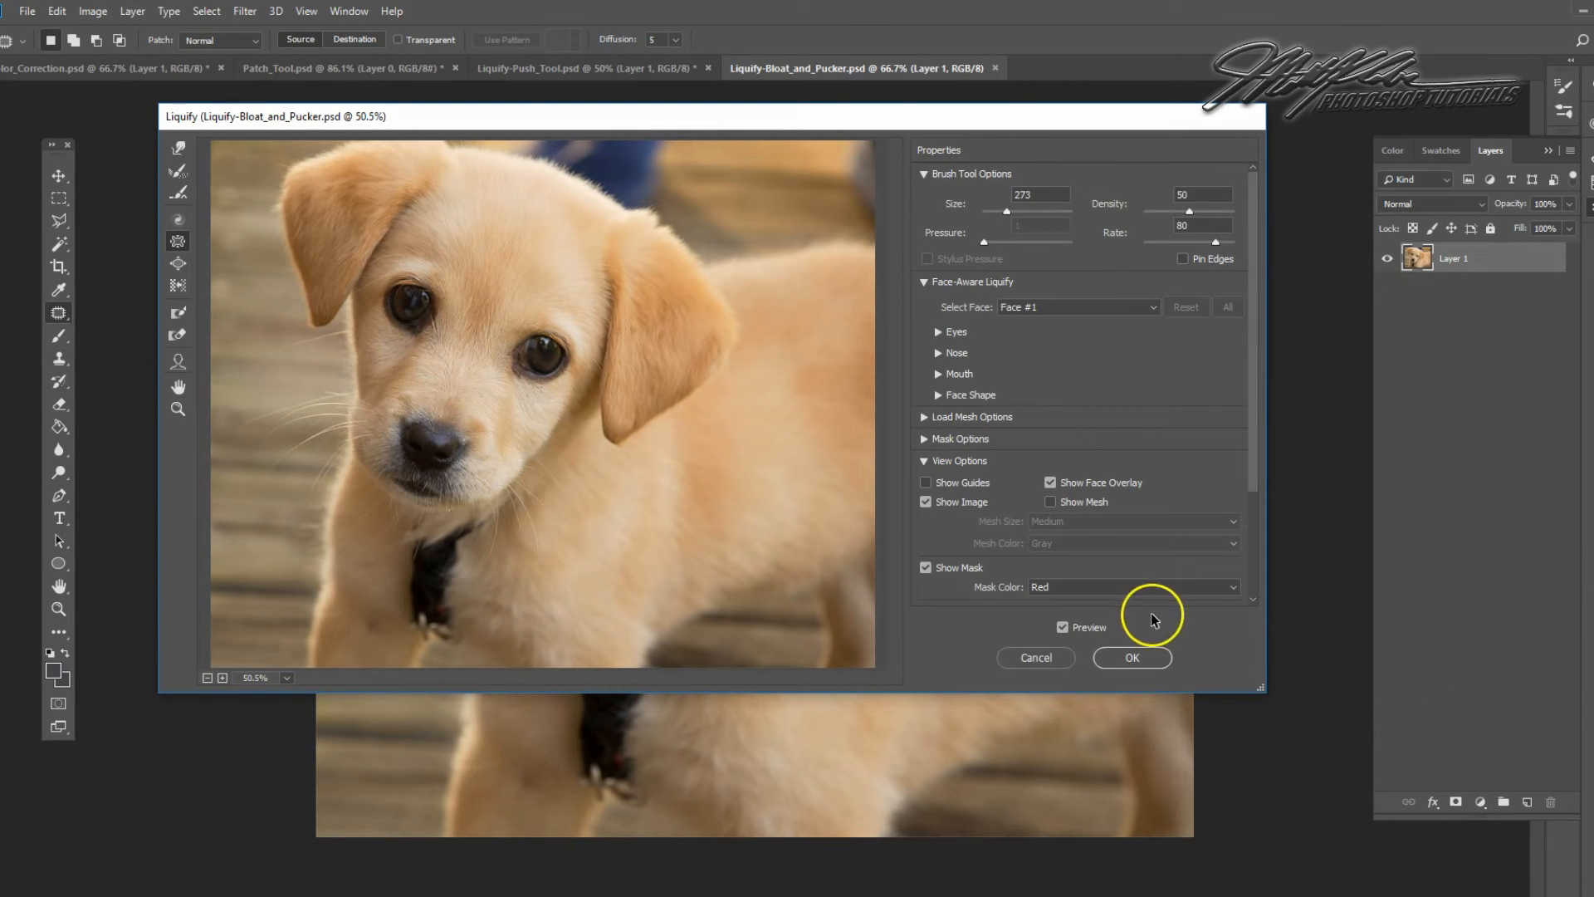
pyautogui.click(1131, 657)
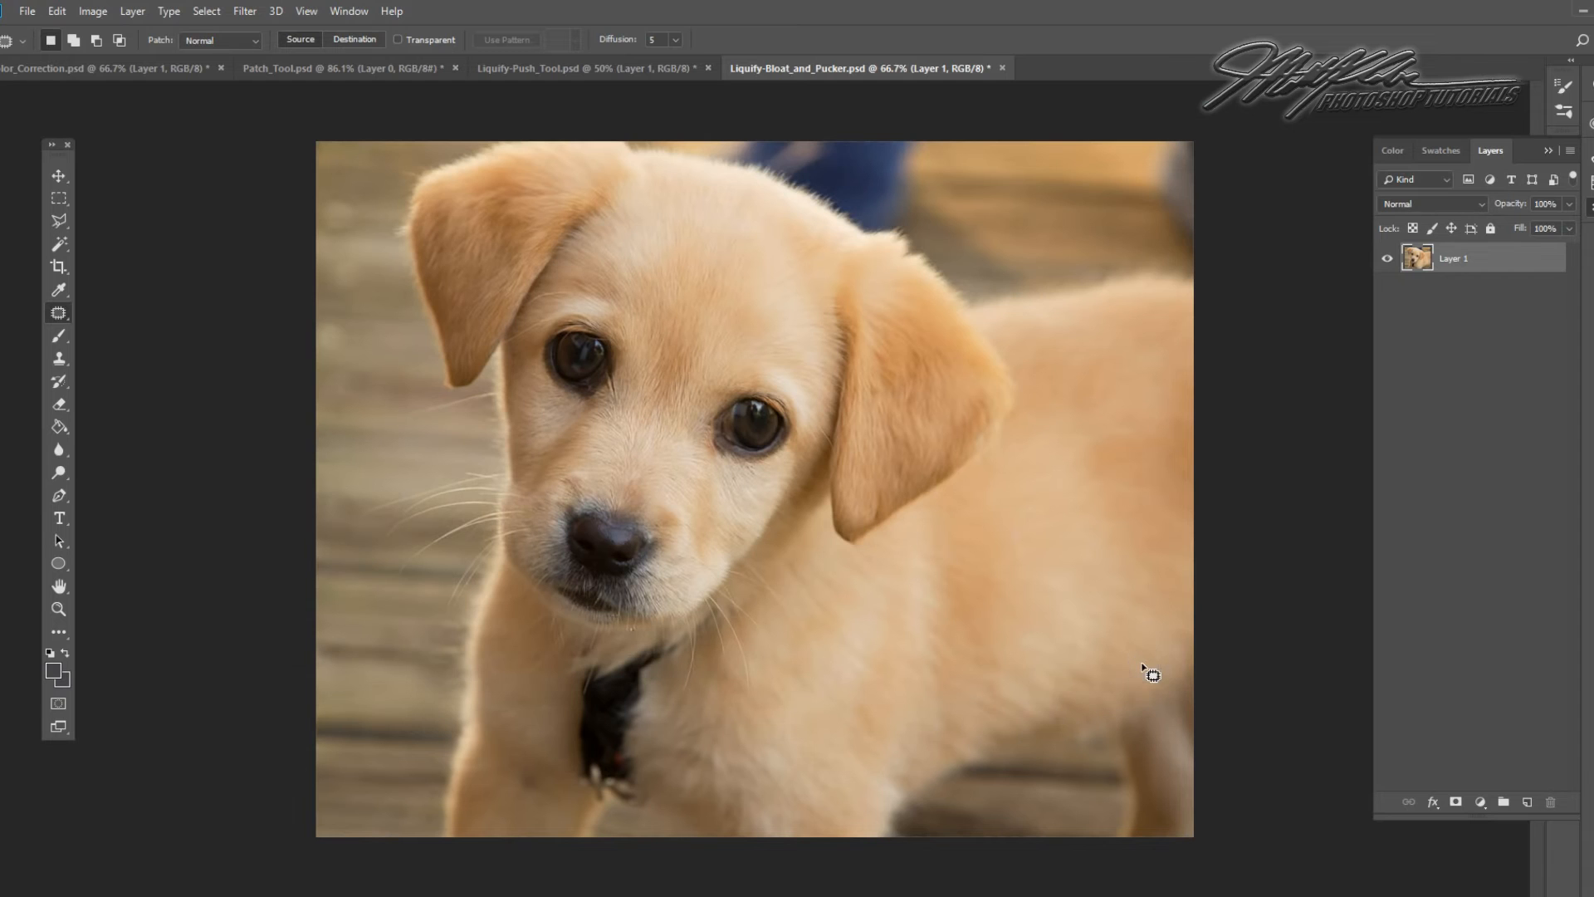
# Compare the puppy before and after the Liquify edit by stepping back one history state and forward again
pyautogui.click(57, 12)
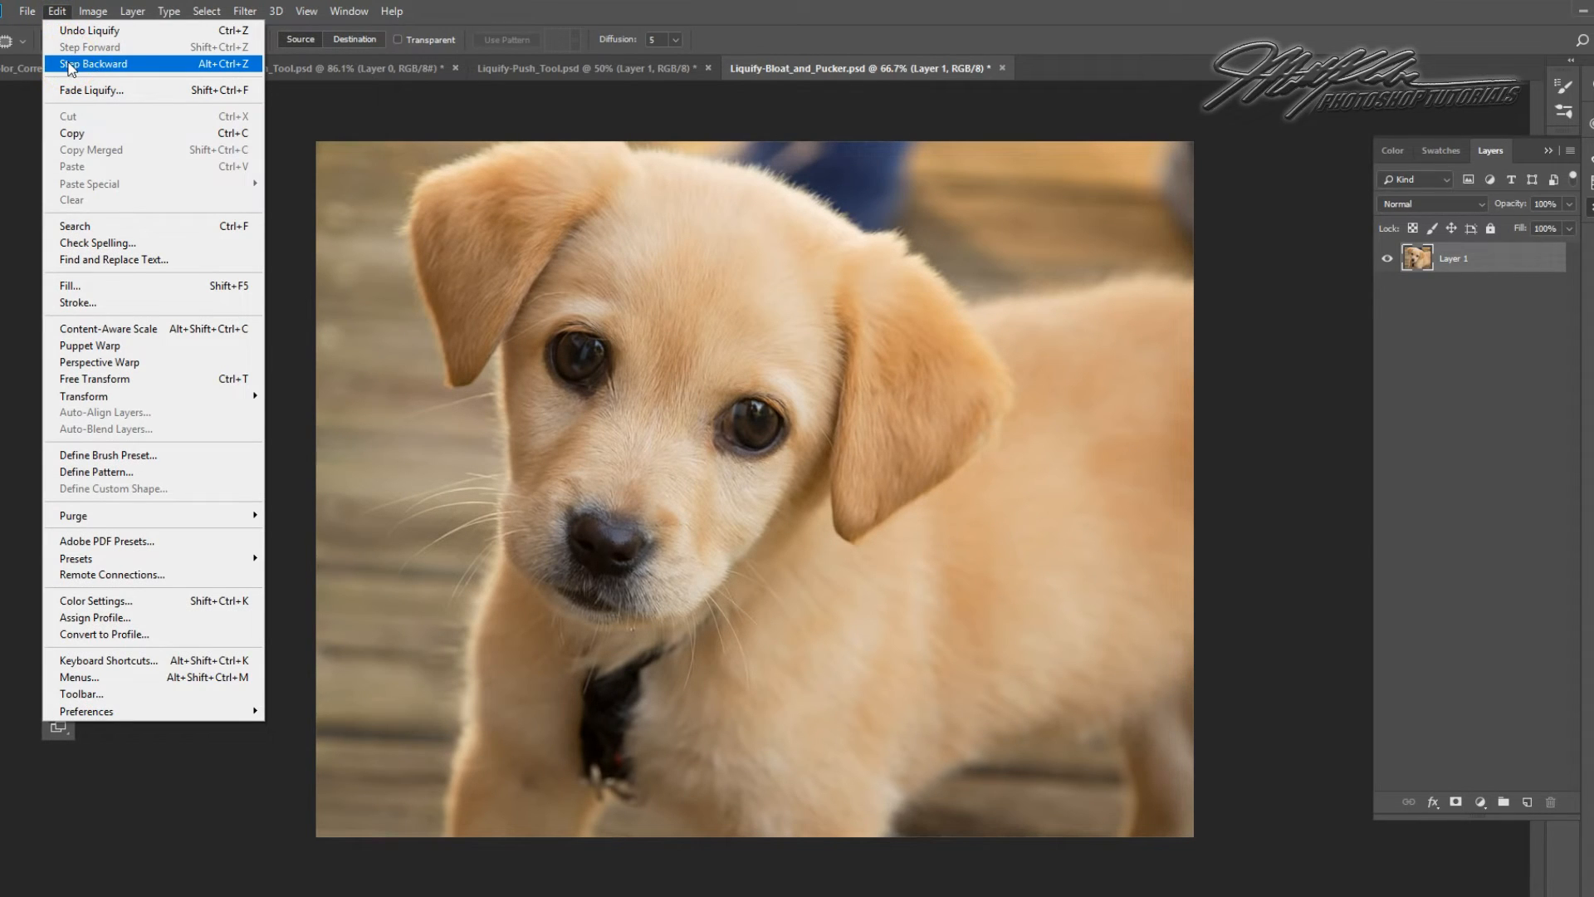
pyautogui.click(69, 65)
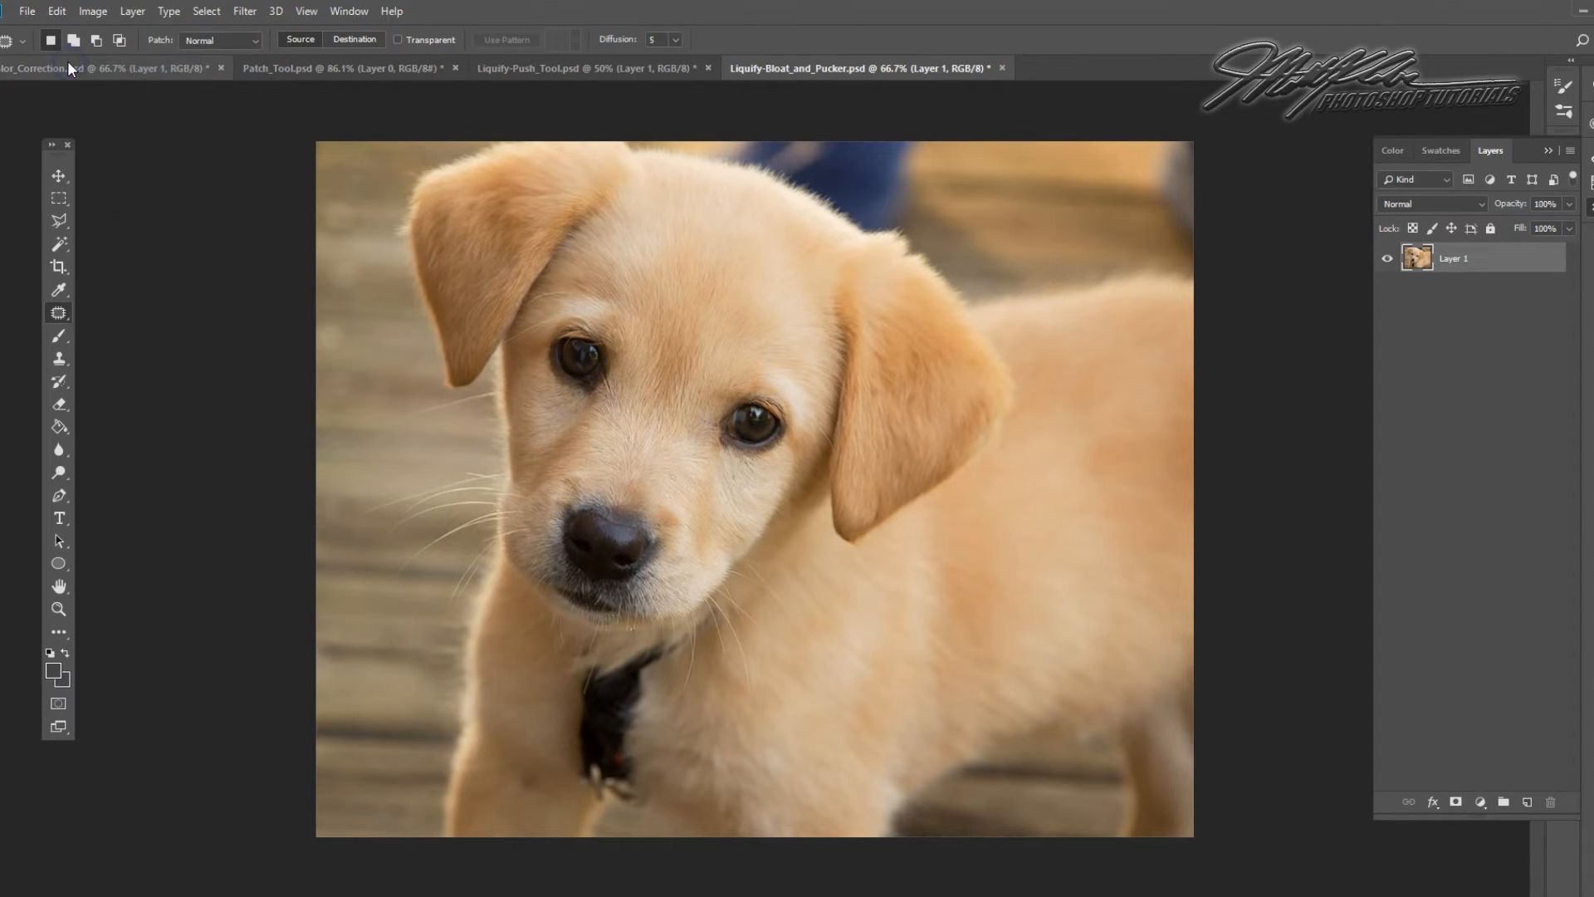
pyautogui.click(56, 11)
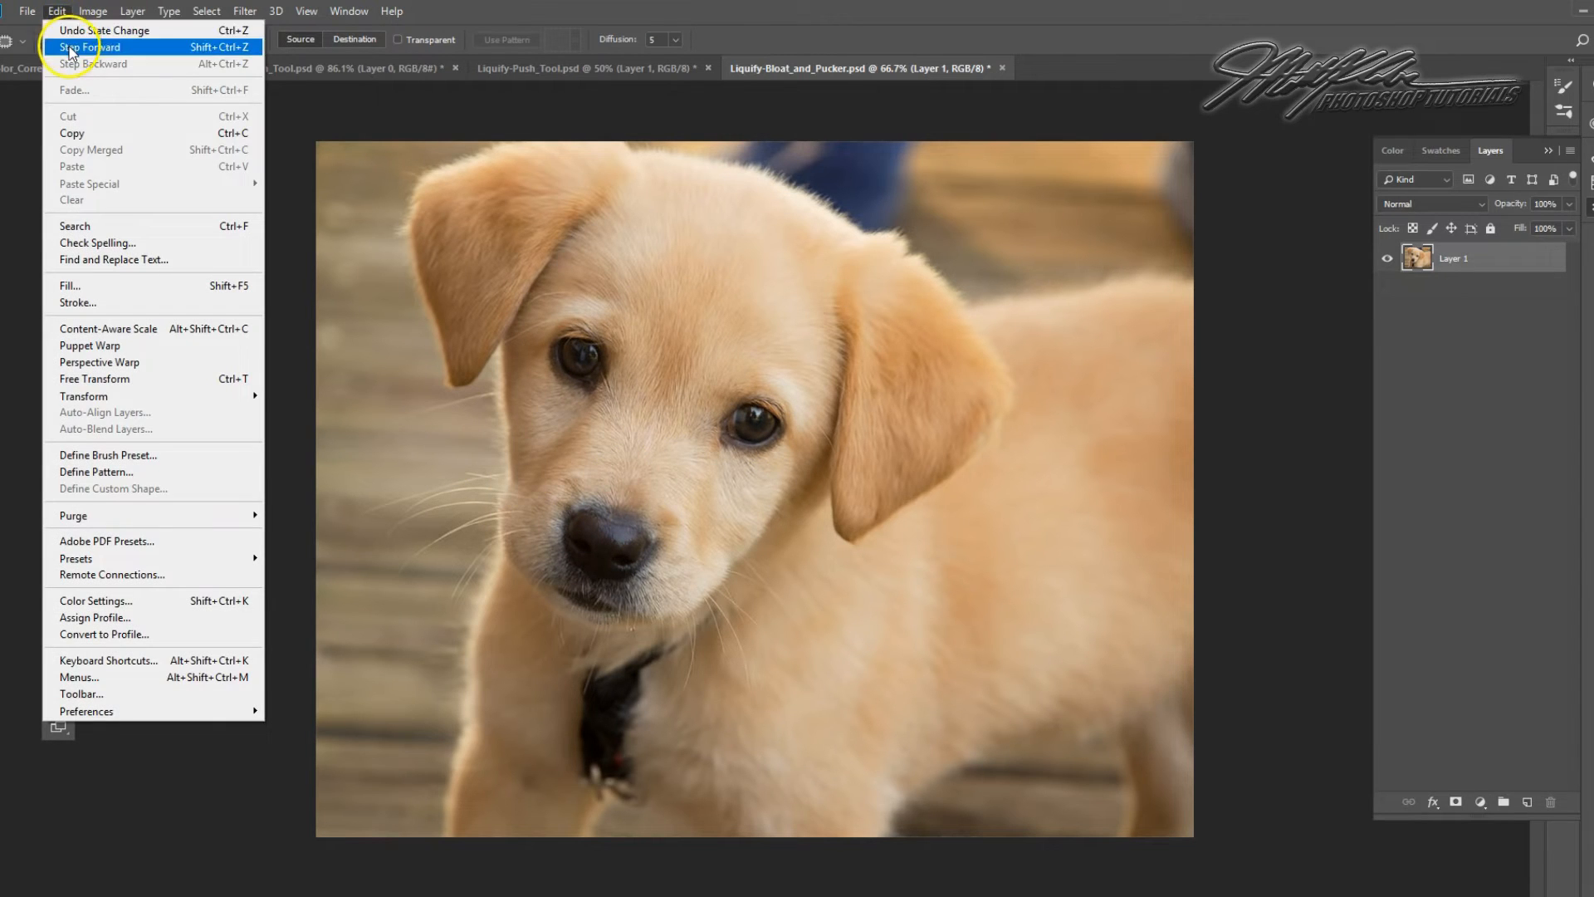
pyautogui.click(70, 48)
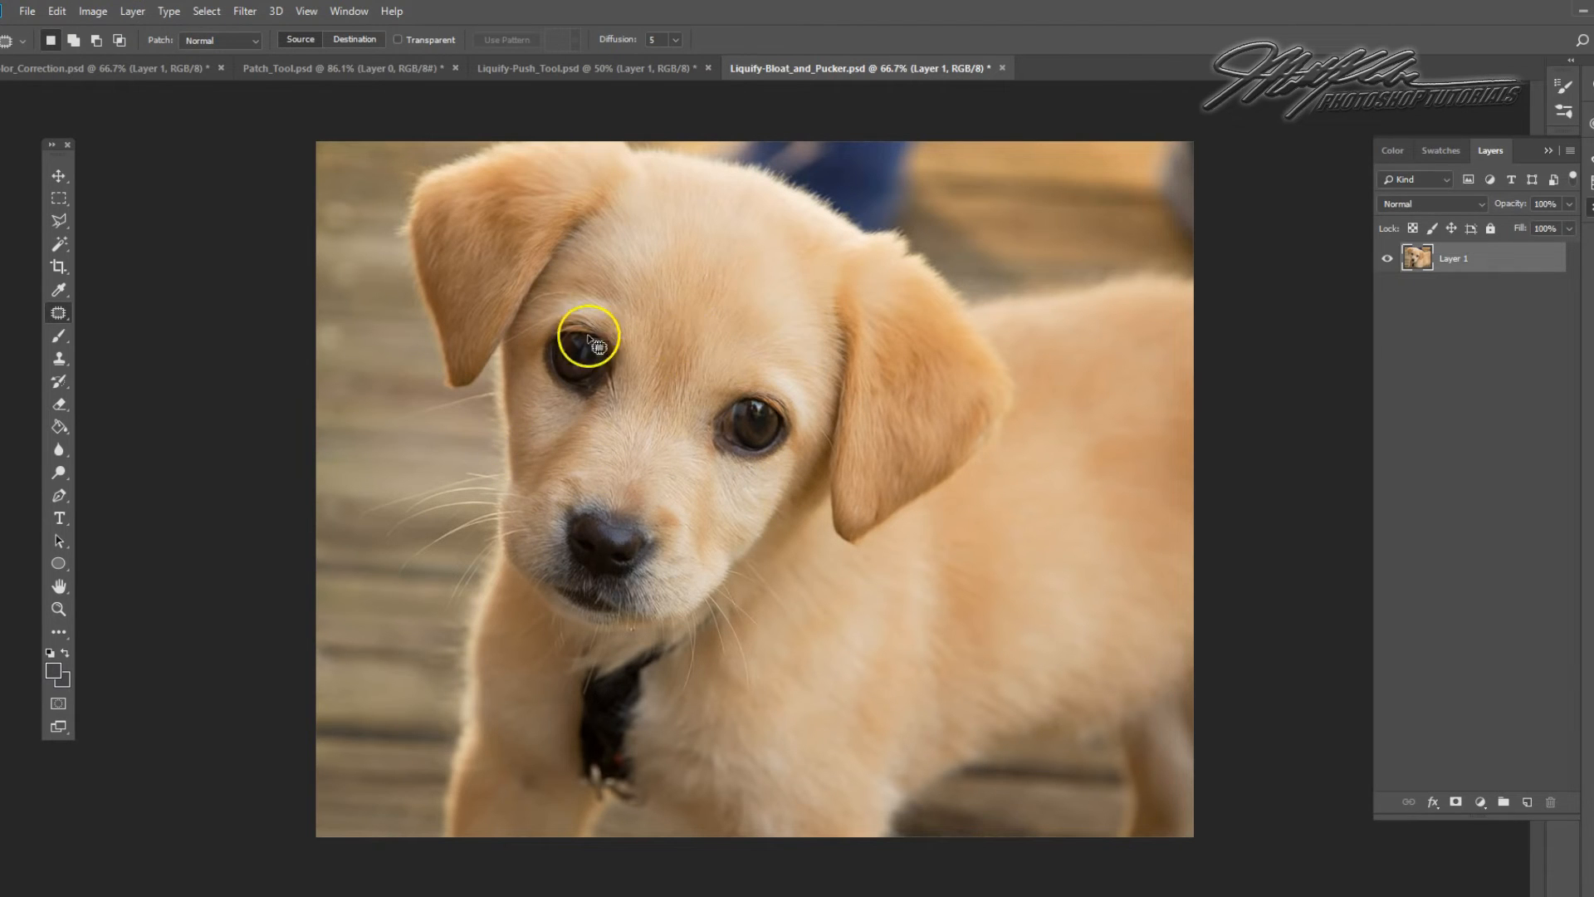
# Save the puppy image in Downloads as a JPEG named Liquify-Bloat_and_Pucker with the offered JPEG options
pyautogui.click(30, 15)
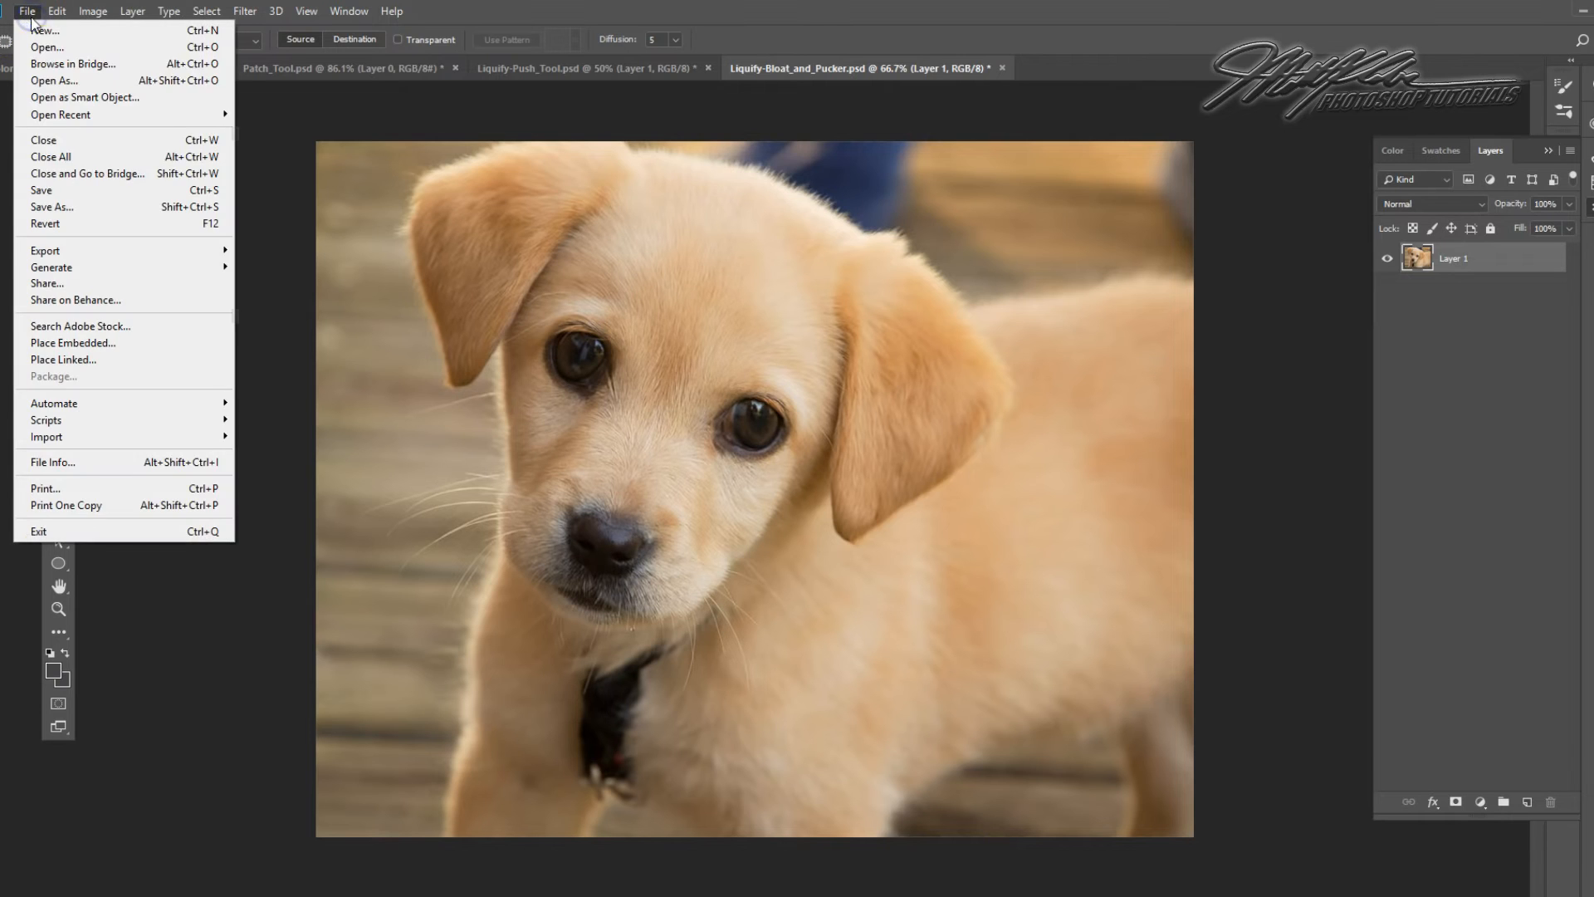
pyautogui.click(55, 207)
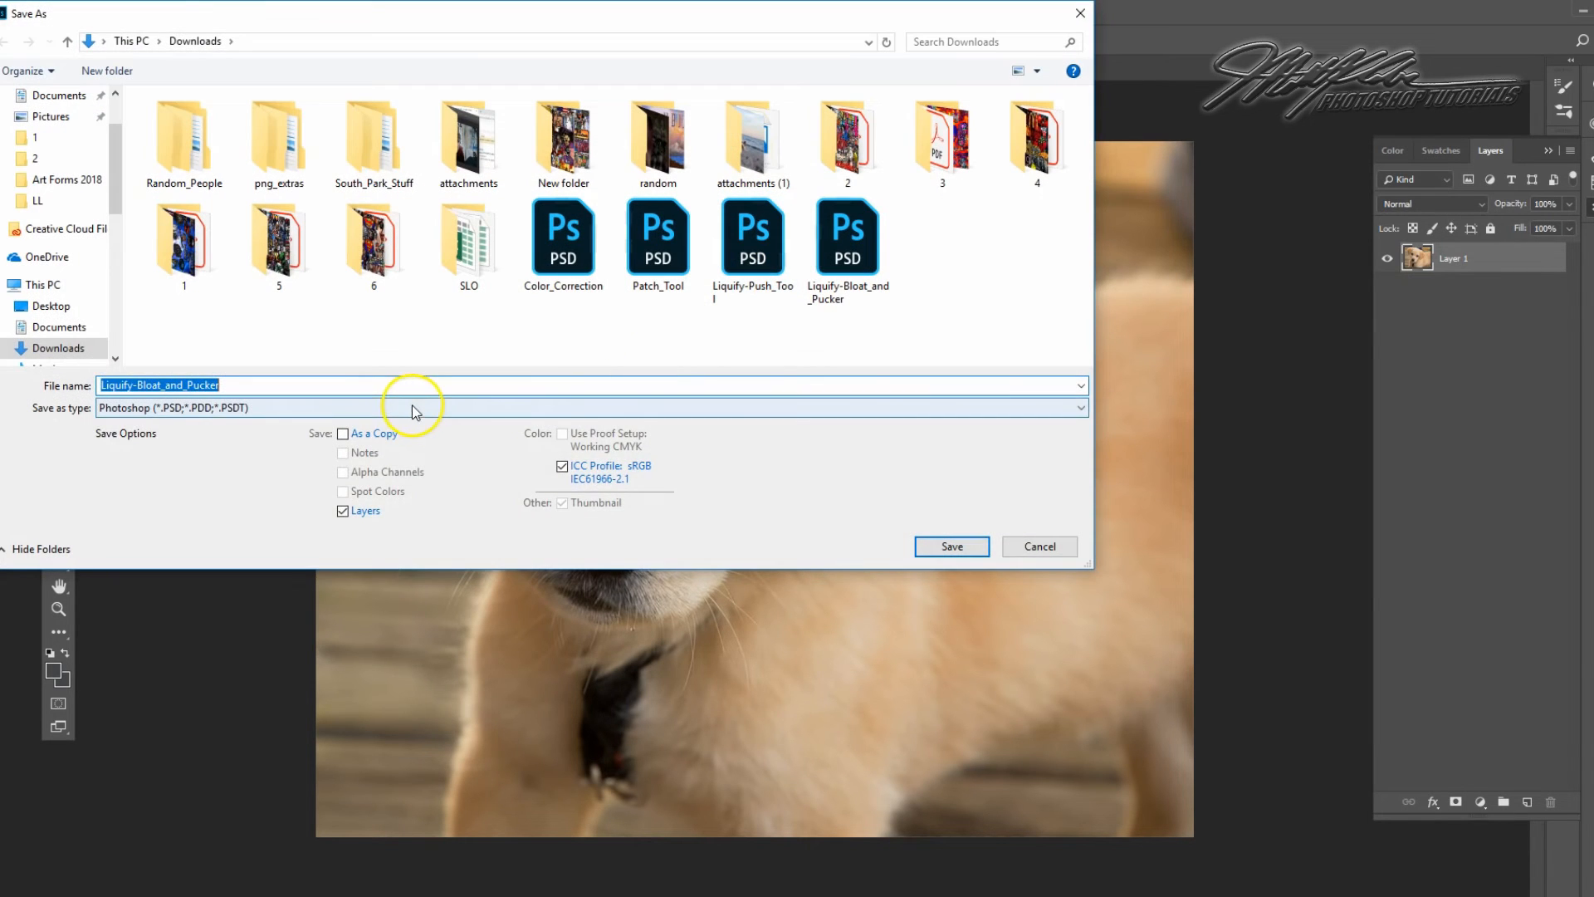
pyautogui.click(411, 407)
pyautogui.click(388, 544)
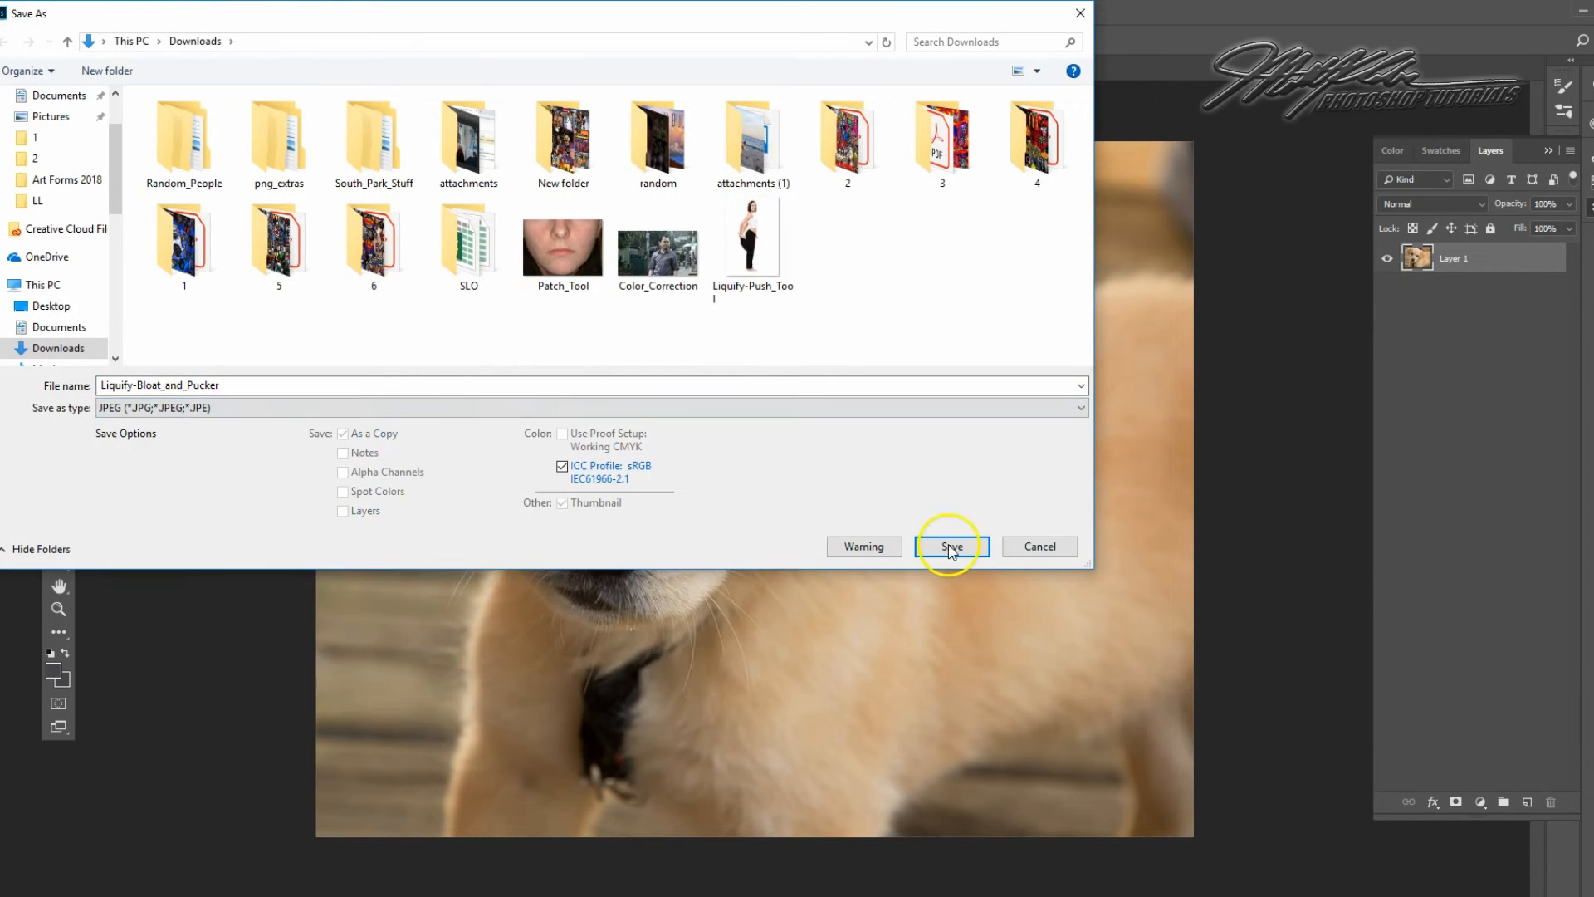
pyautogui.click(950, 545)
pyautogui.click(912, 235)
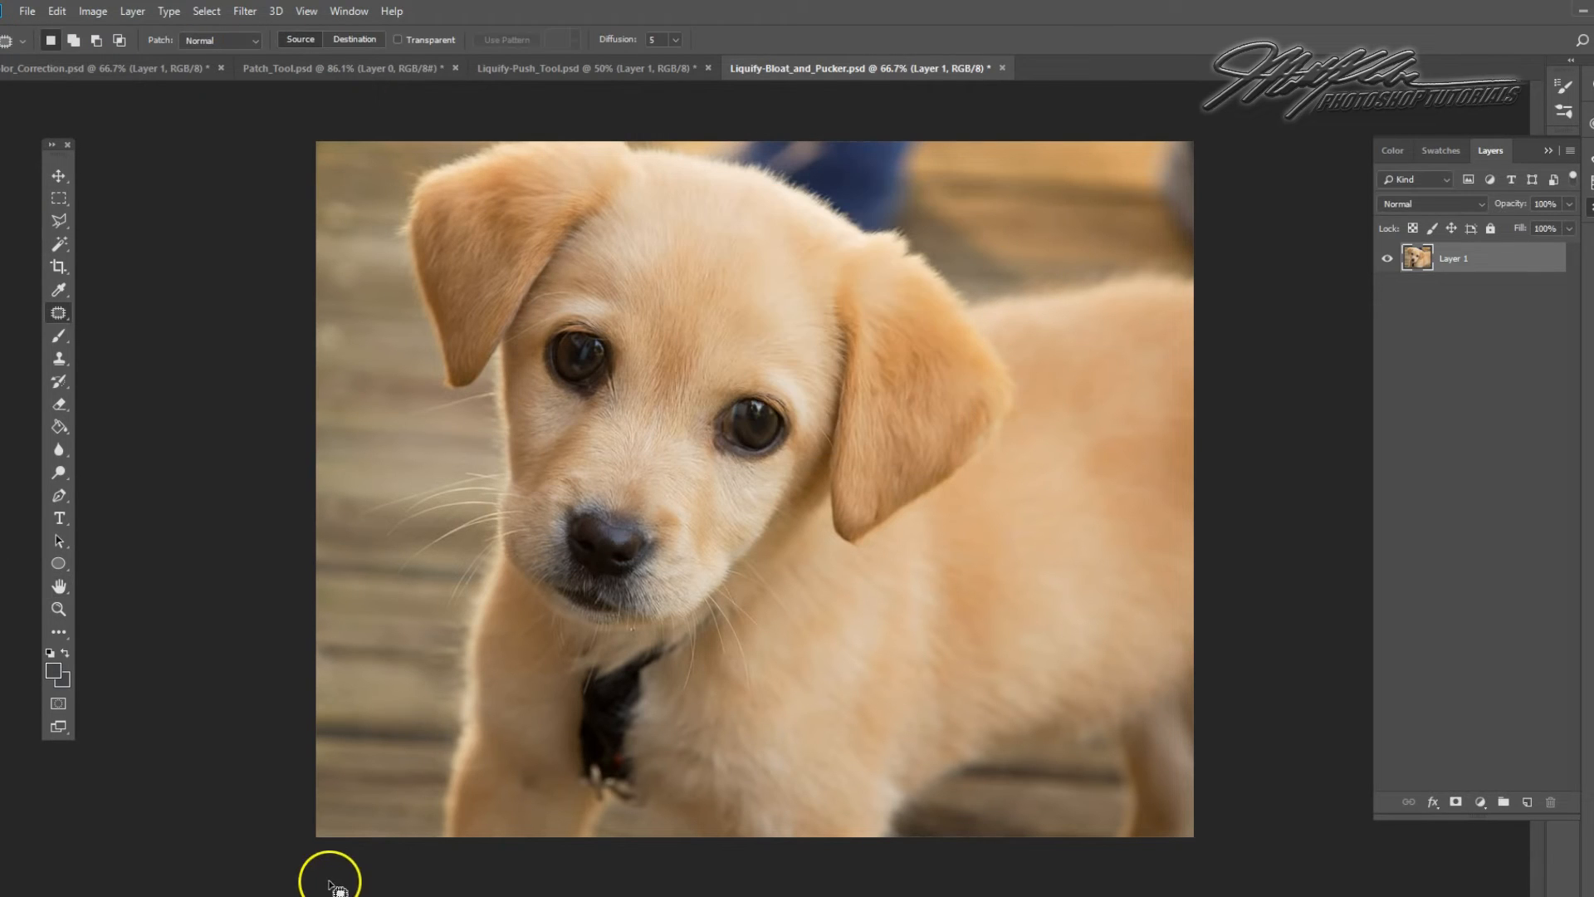
# Switch to Schoology in the browser, download Restoration.psd from the Week 25 folder 5 Restoration, and open it in Photoshop
pyautogui.click(210, 896)
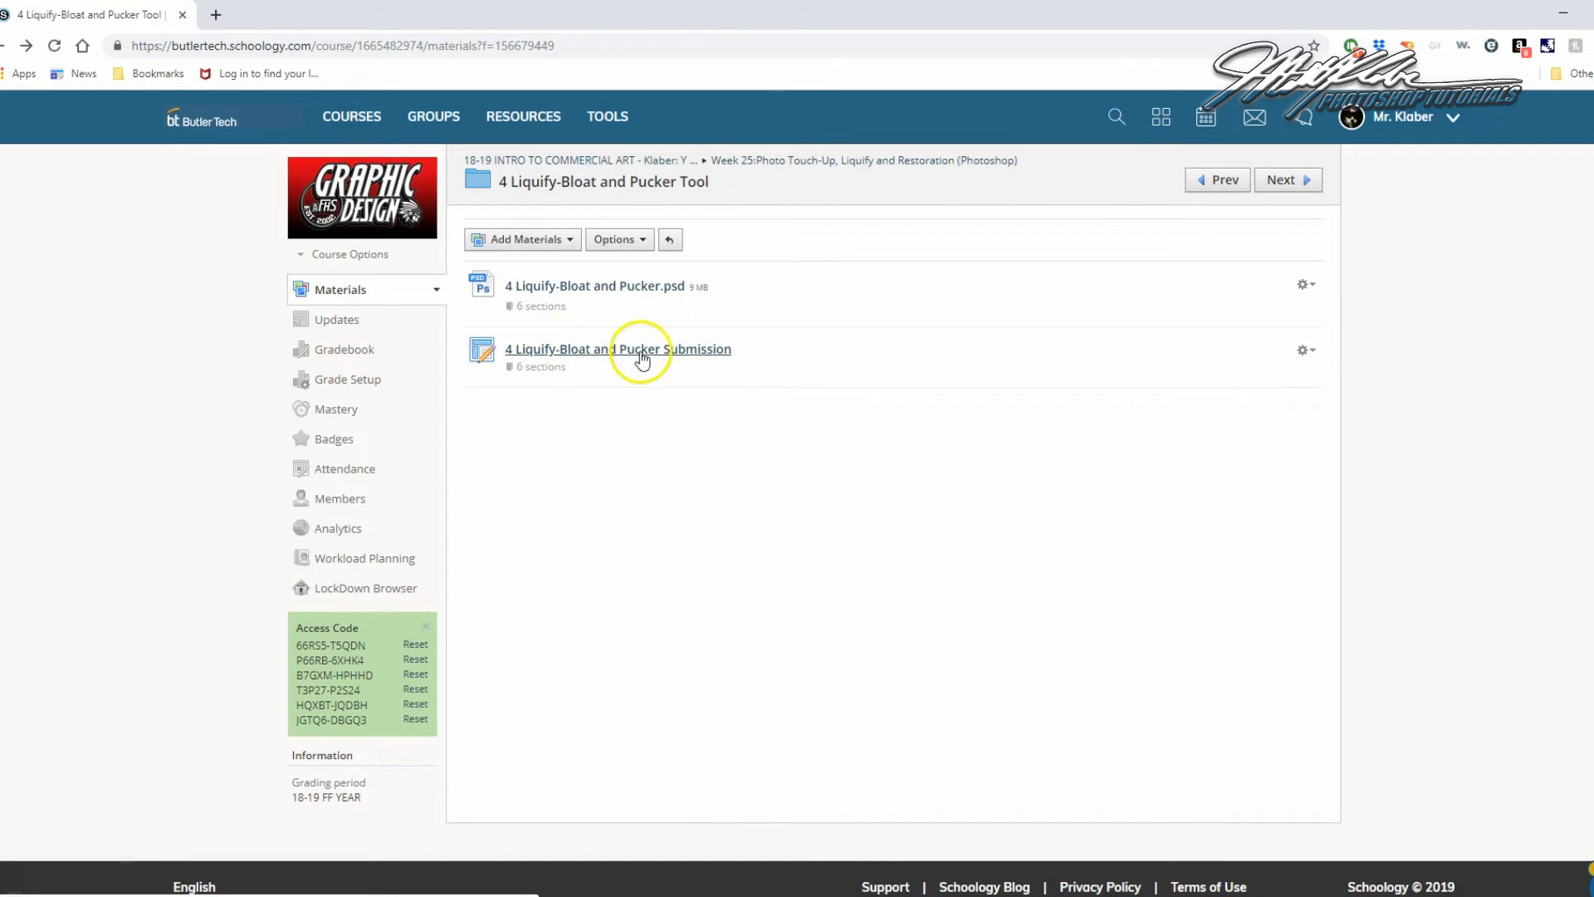
pyautogui.click(797, 162)
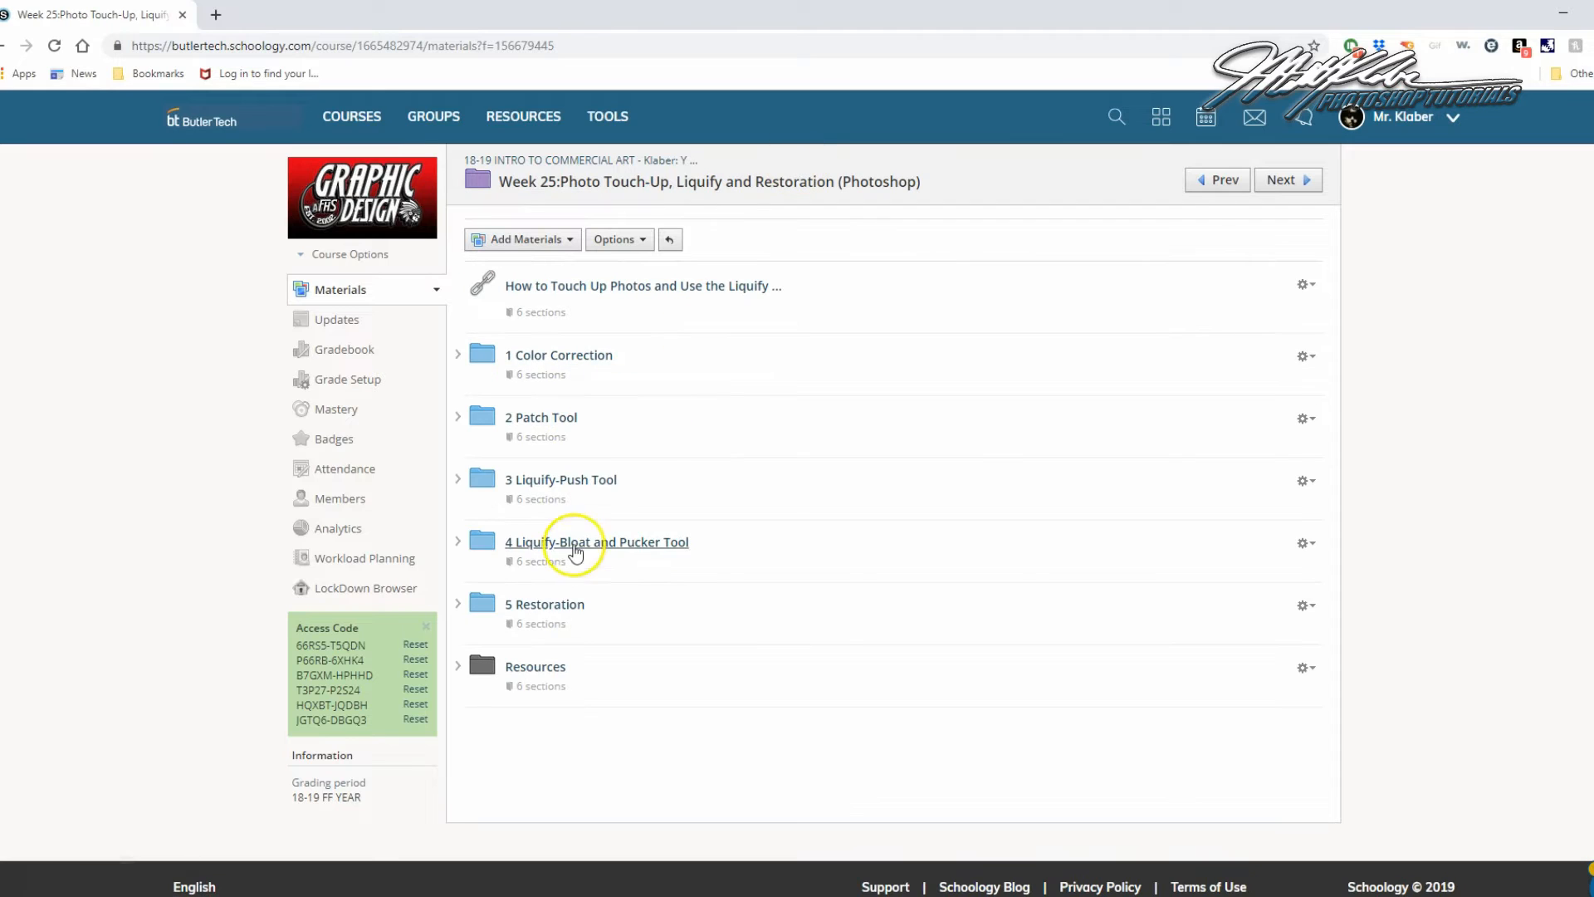
pyautogui.click(562, 608)
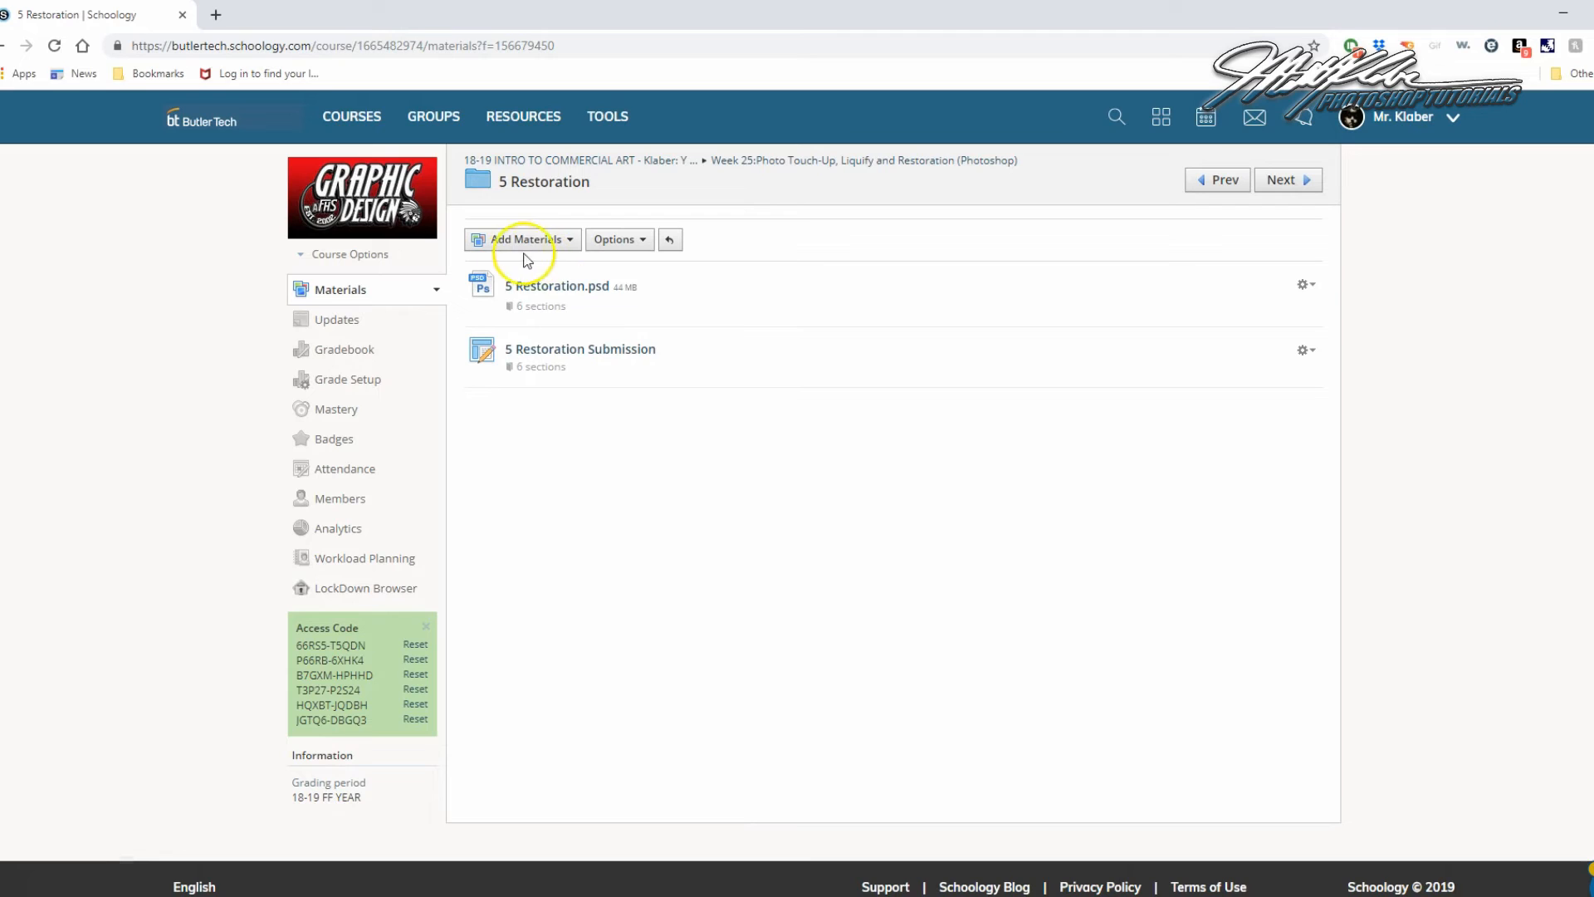
pyautogui.click(567, 291)
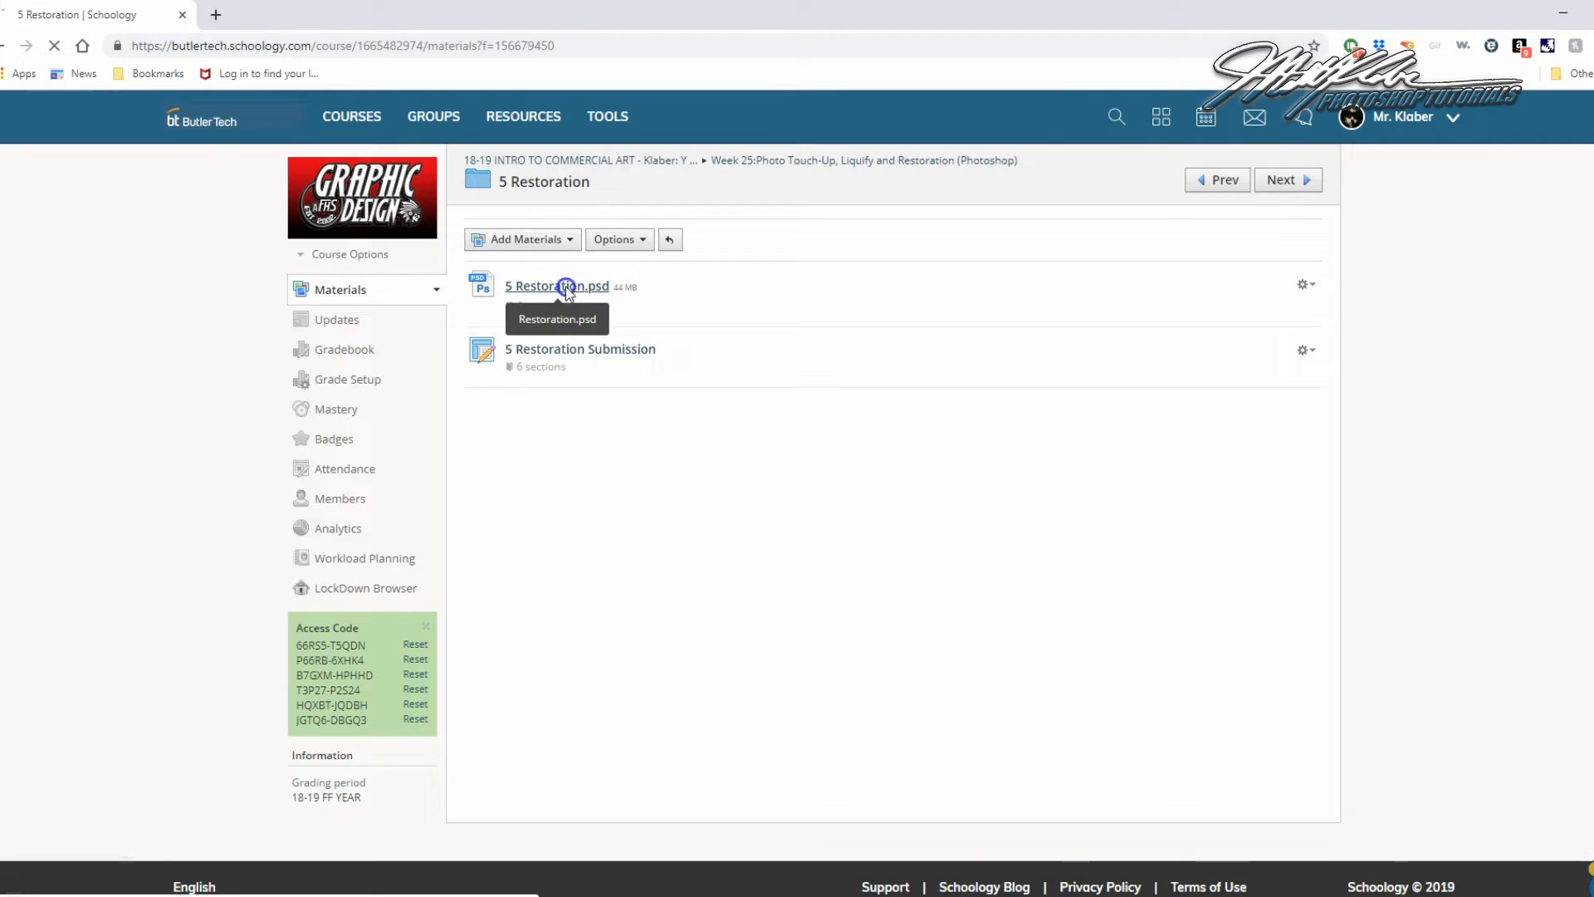
pyautogui.click(571, 376)
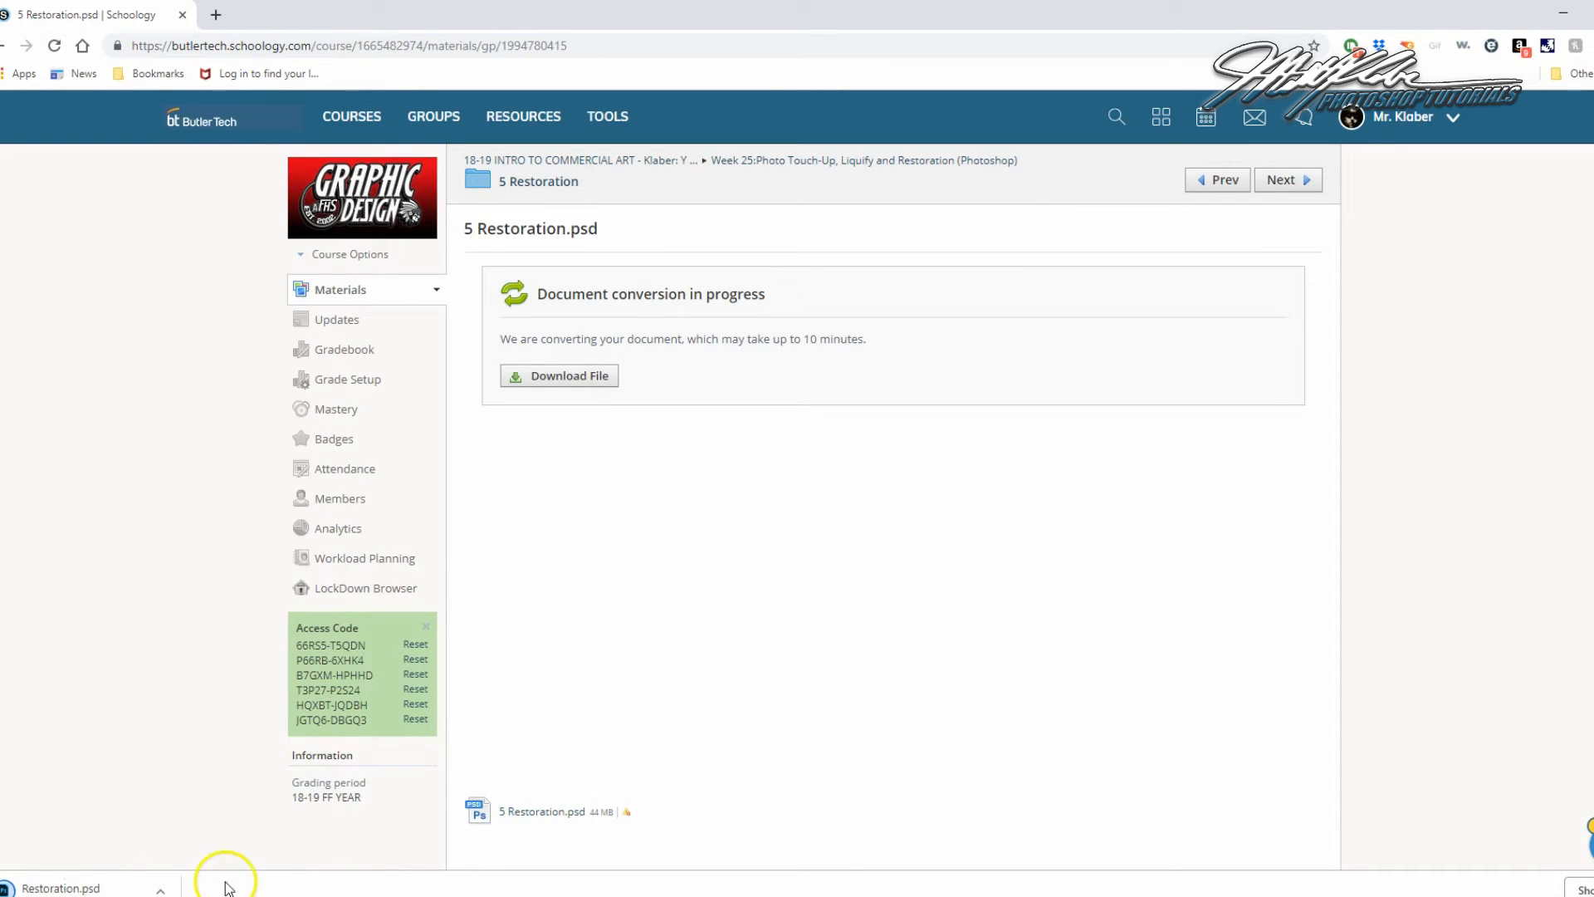
pyautogui.click(125, 890)
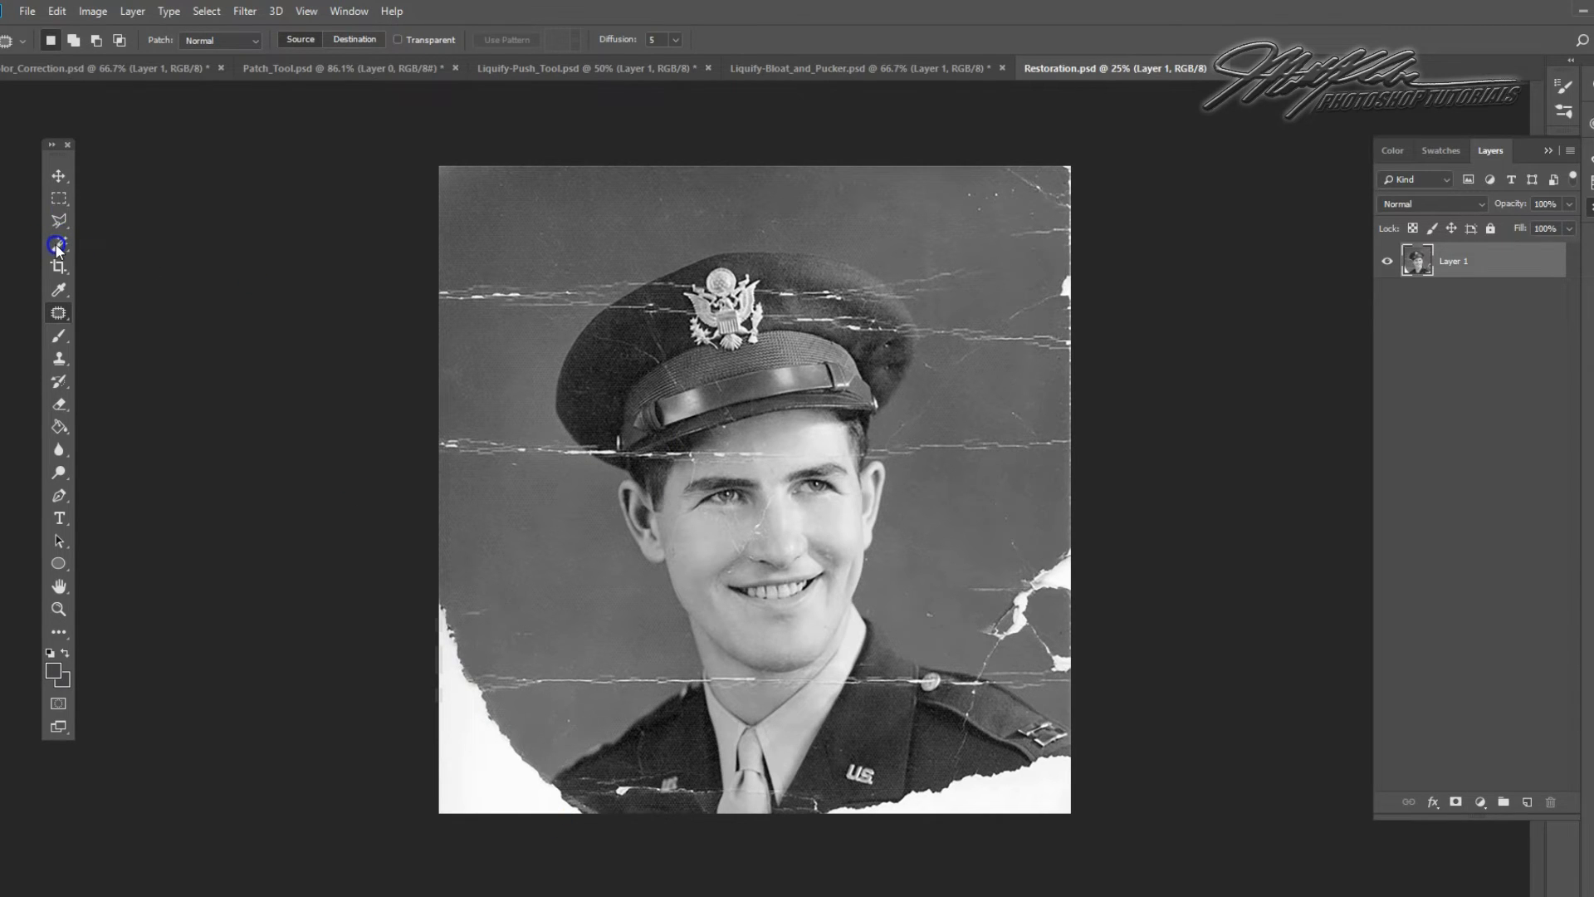
pyautogui.click(60, 11)
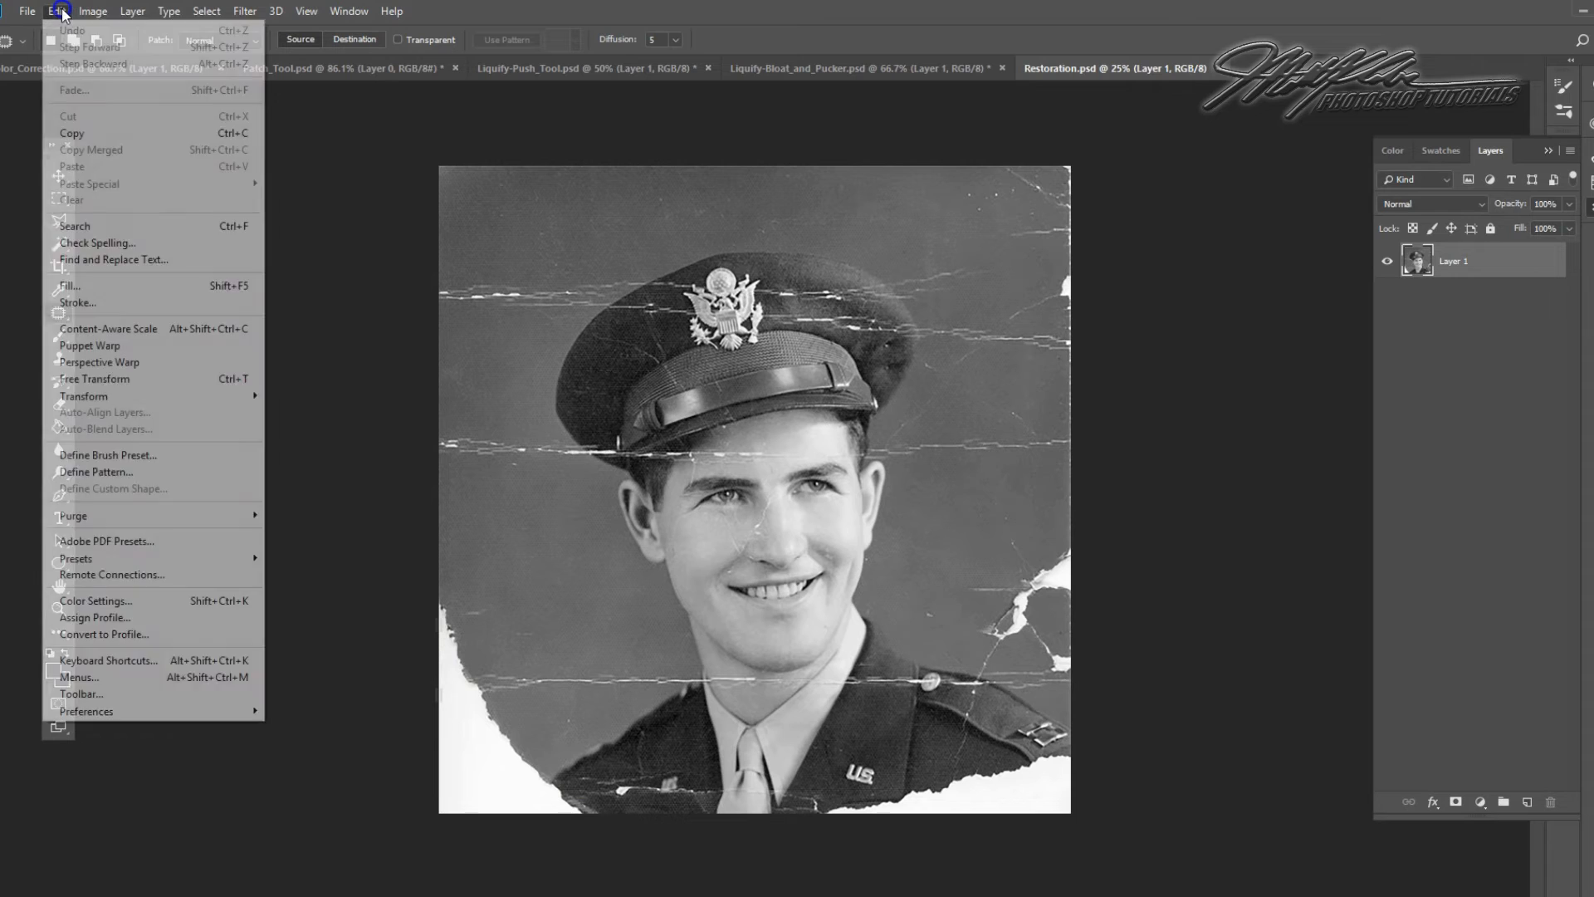
pyautogui.click(1117, 68)
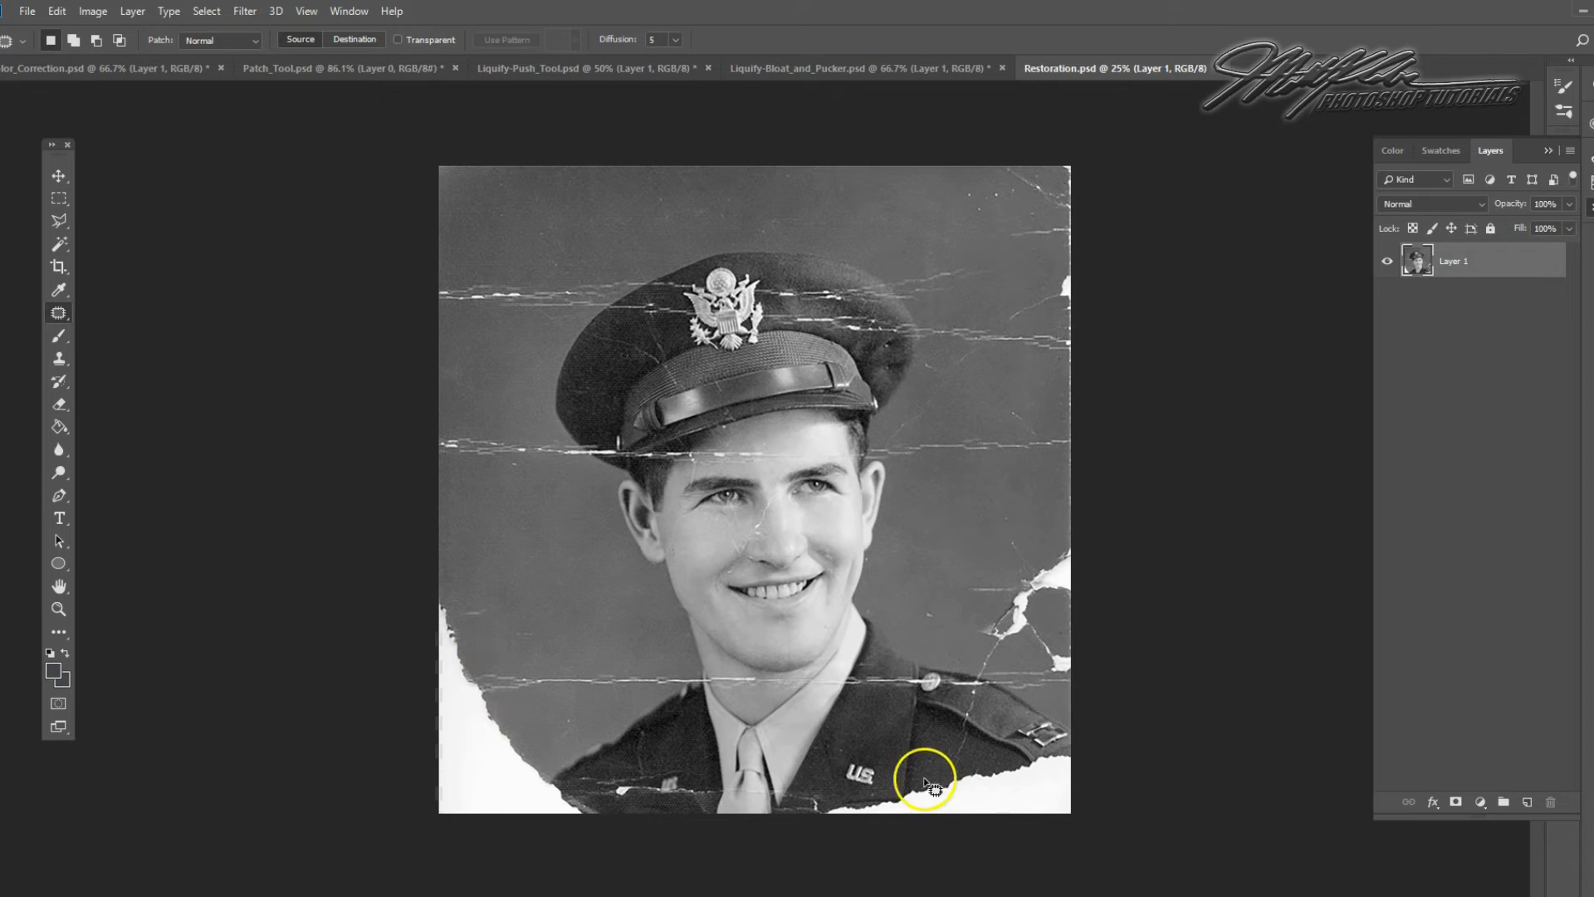
# Select the white torn areas at both lower corners and along the right edge of the soldier photo with the Magic Wand
pyautogui.click(61, 245)
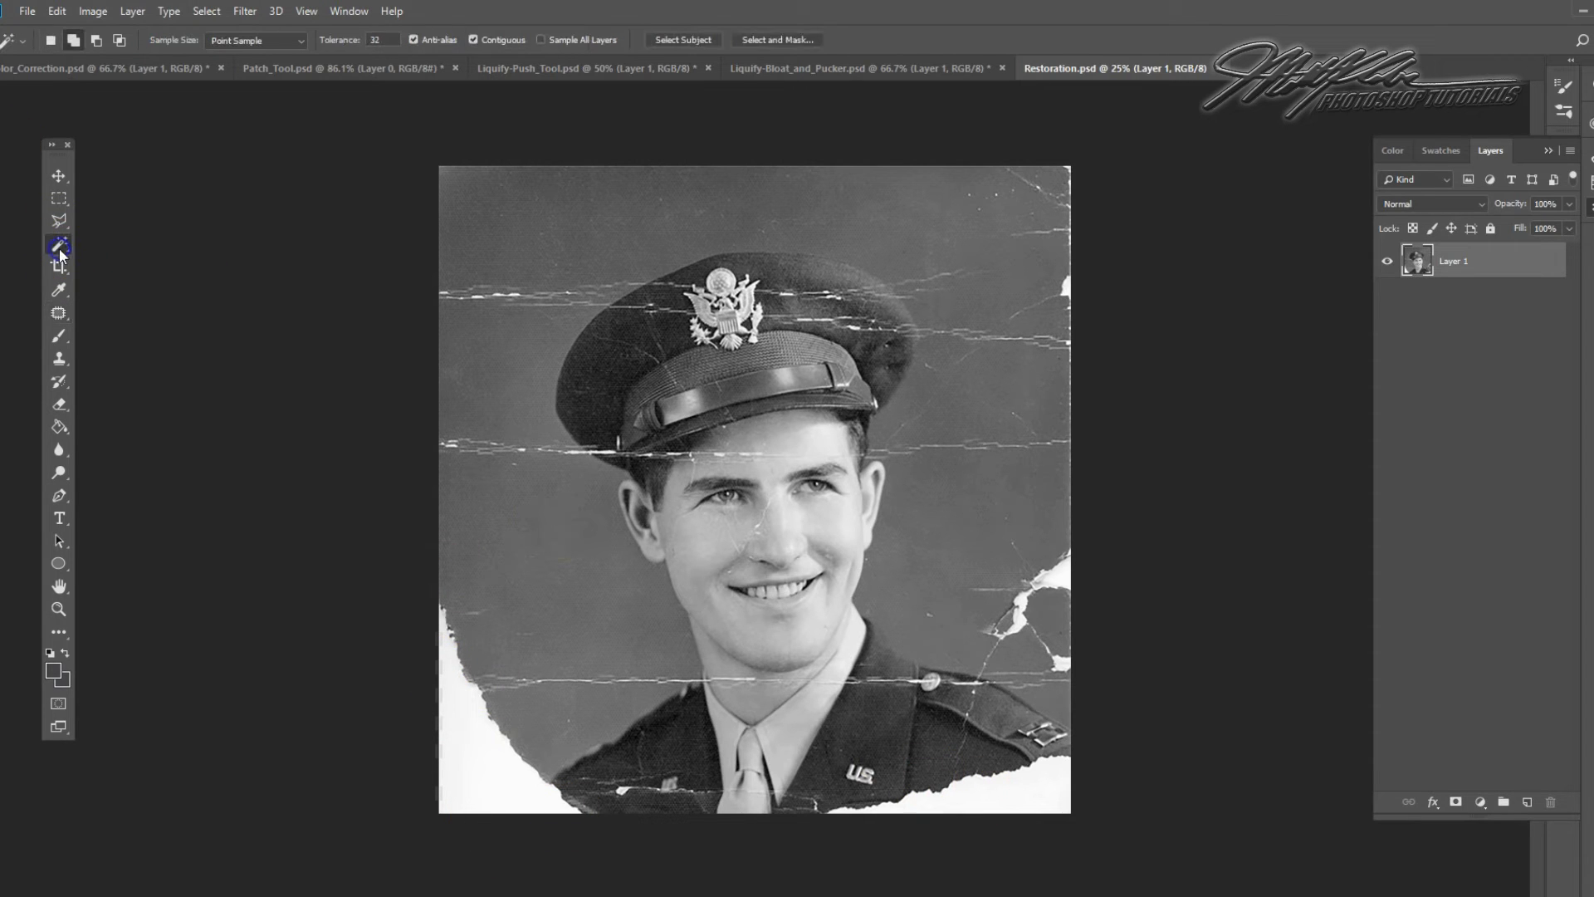
pyautogui.click(453, 769)
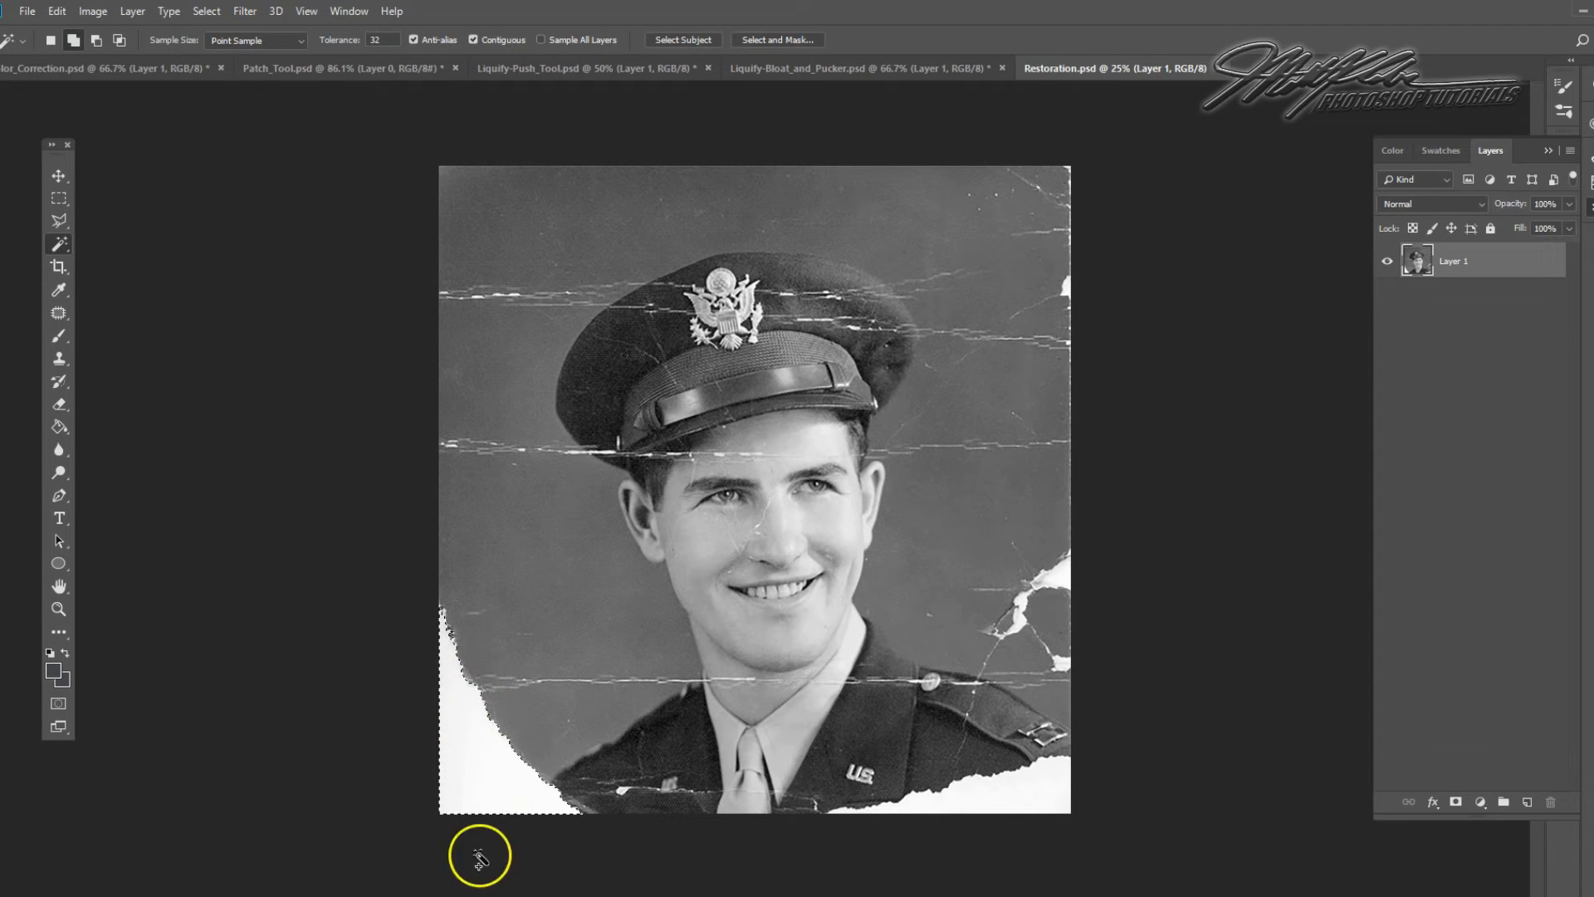
pyautogui.click(58, 608)
pyautogui.click(459, 644)
pyautogui.moveTo(520, 779); pyautogui.dragTo(539, 777)
pyautogui.scroll(-5, 434, 687)
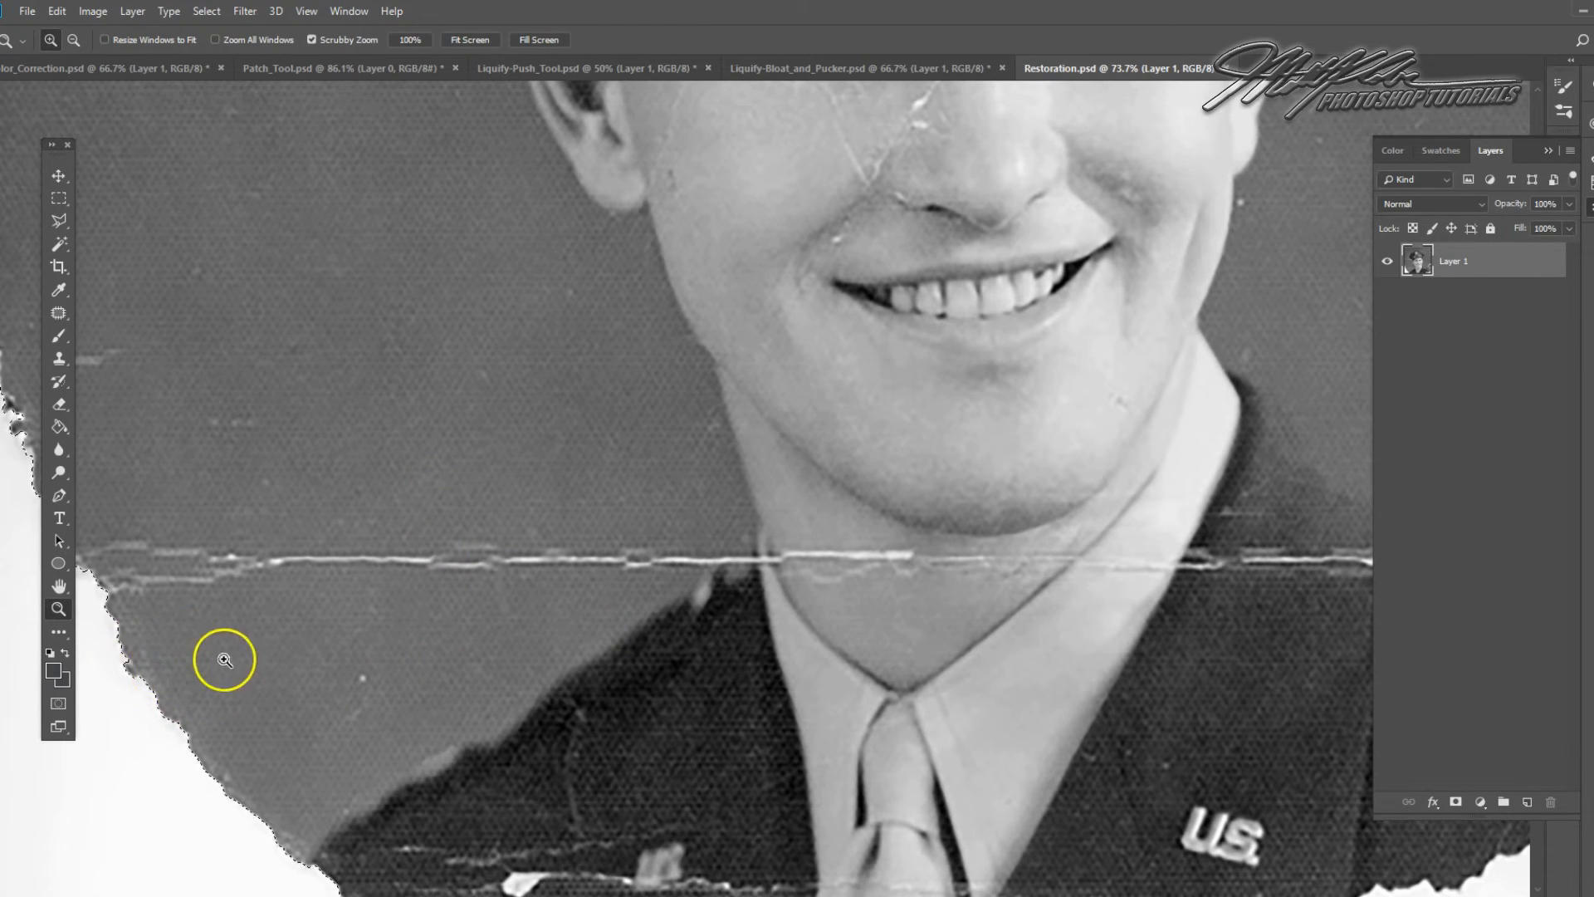
pyautogui.click(309, 11)
pyautogui.click(314, 178)
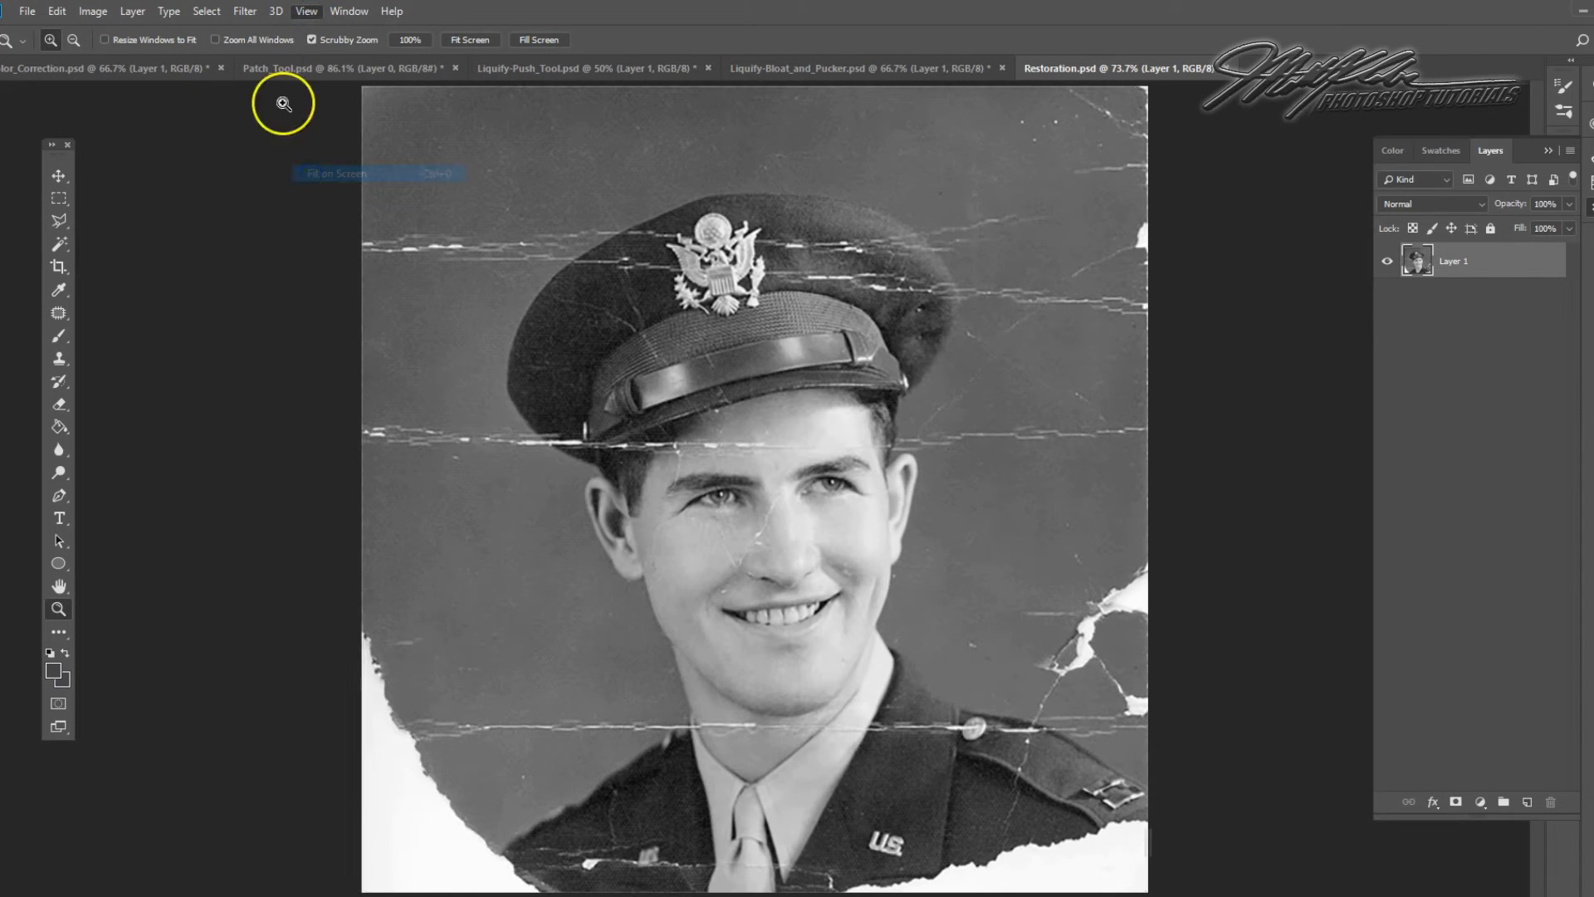
pyautogui.click(52, 249)
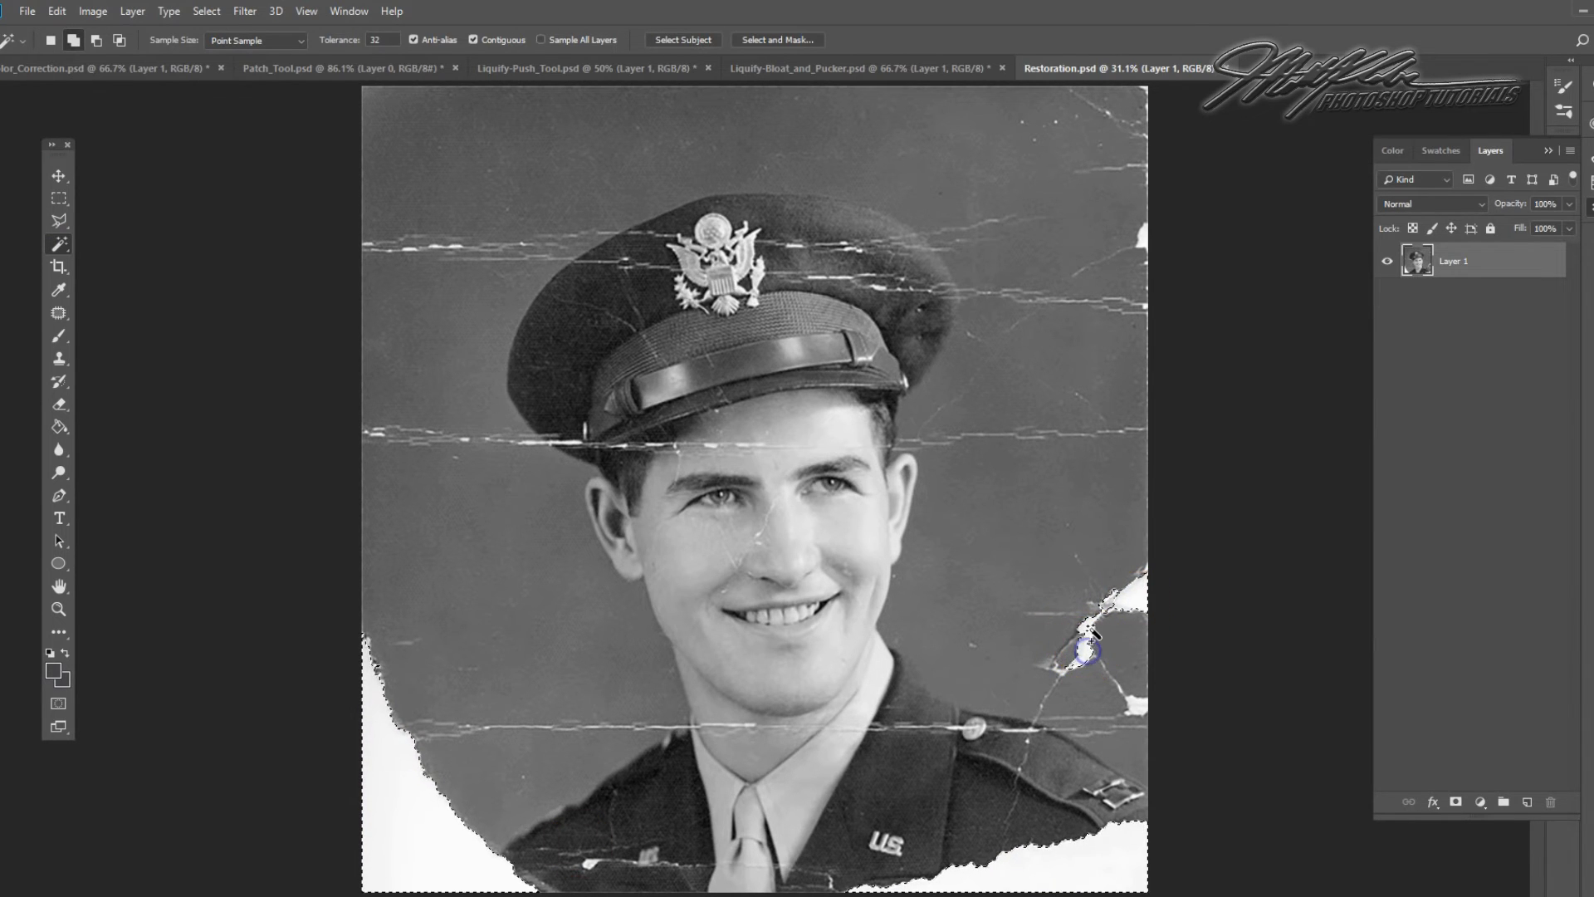
pyautogui.click(1146, 239)
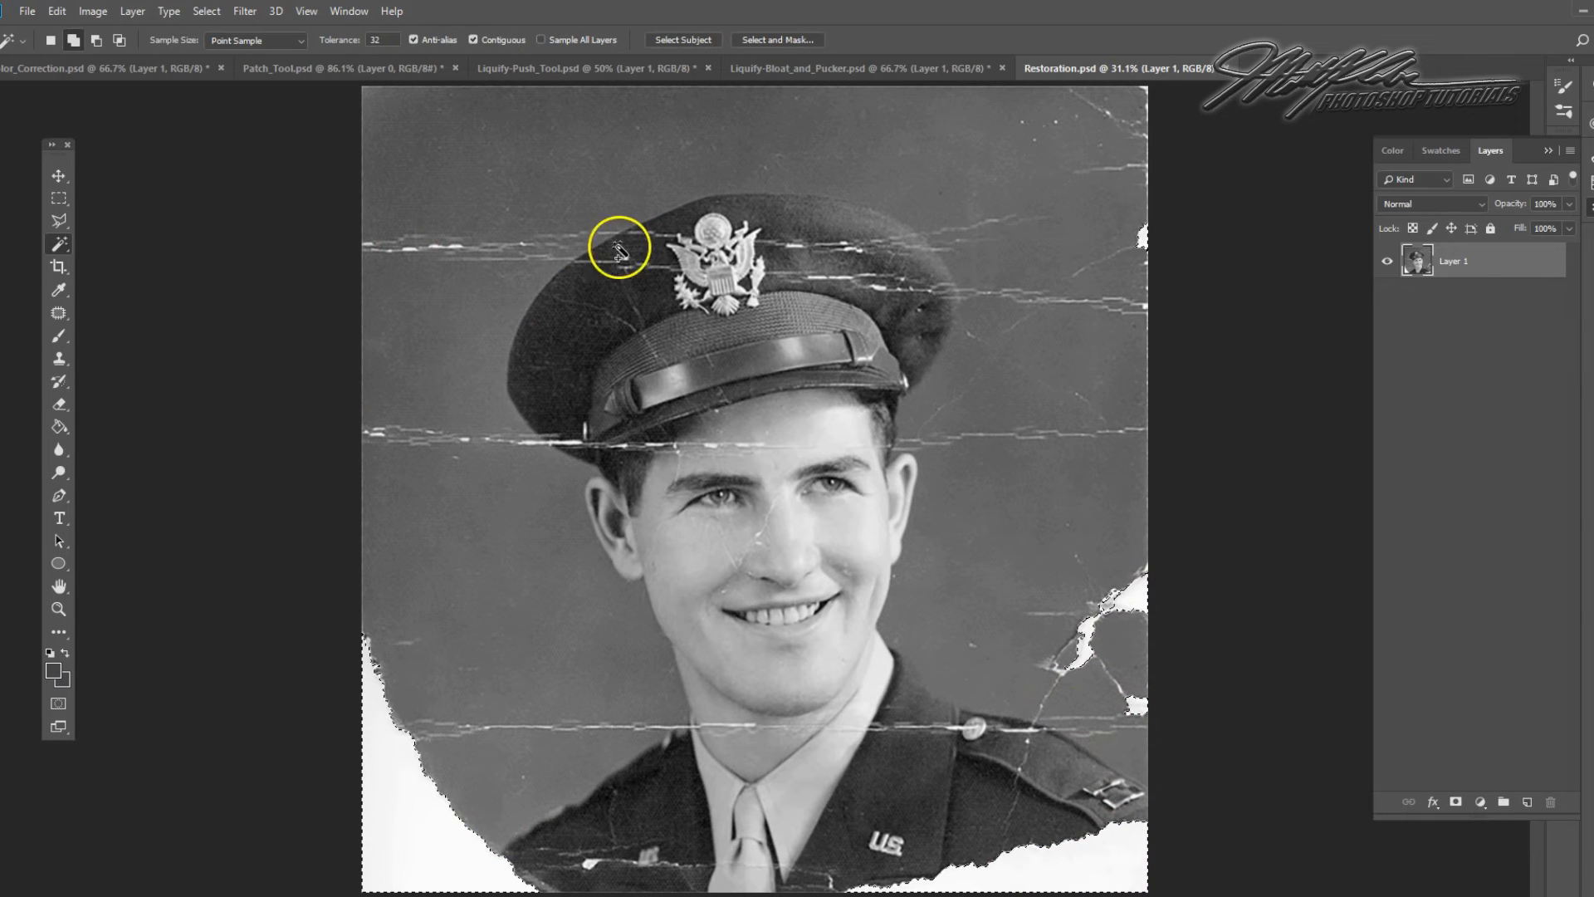
# Expand the selection of the torn areas by 2 pixels
pyautogui.click(213, 17)
pyautogui.moveTo(239, 262)
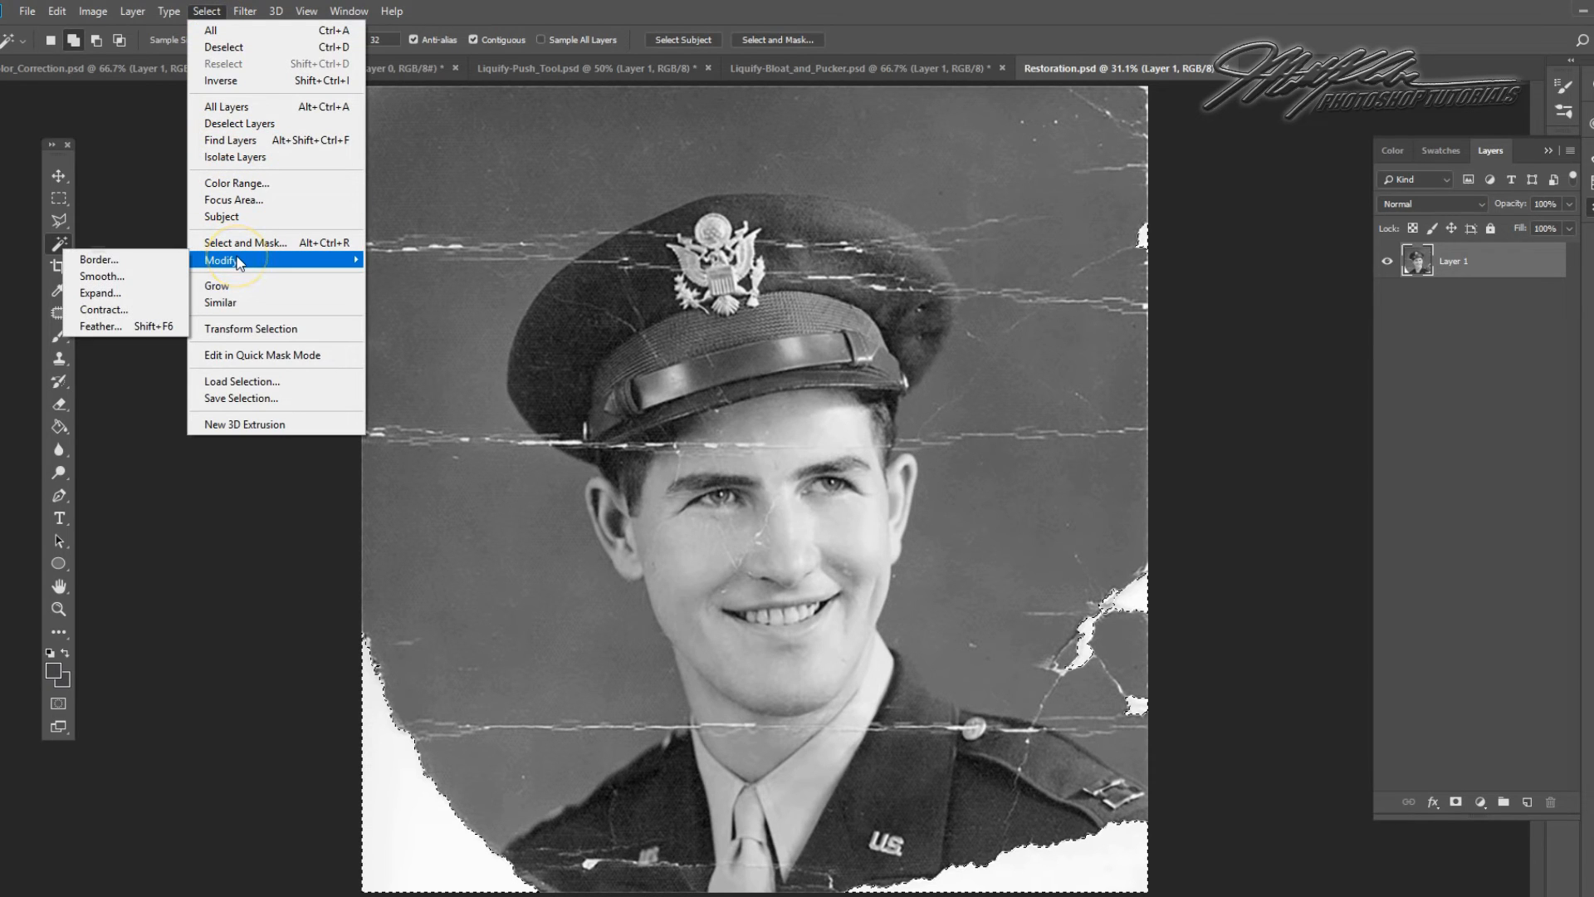
pyautogui.click(98, 295)
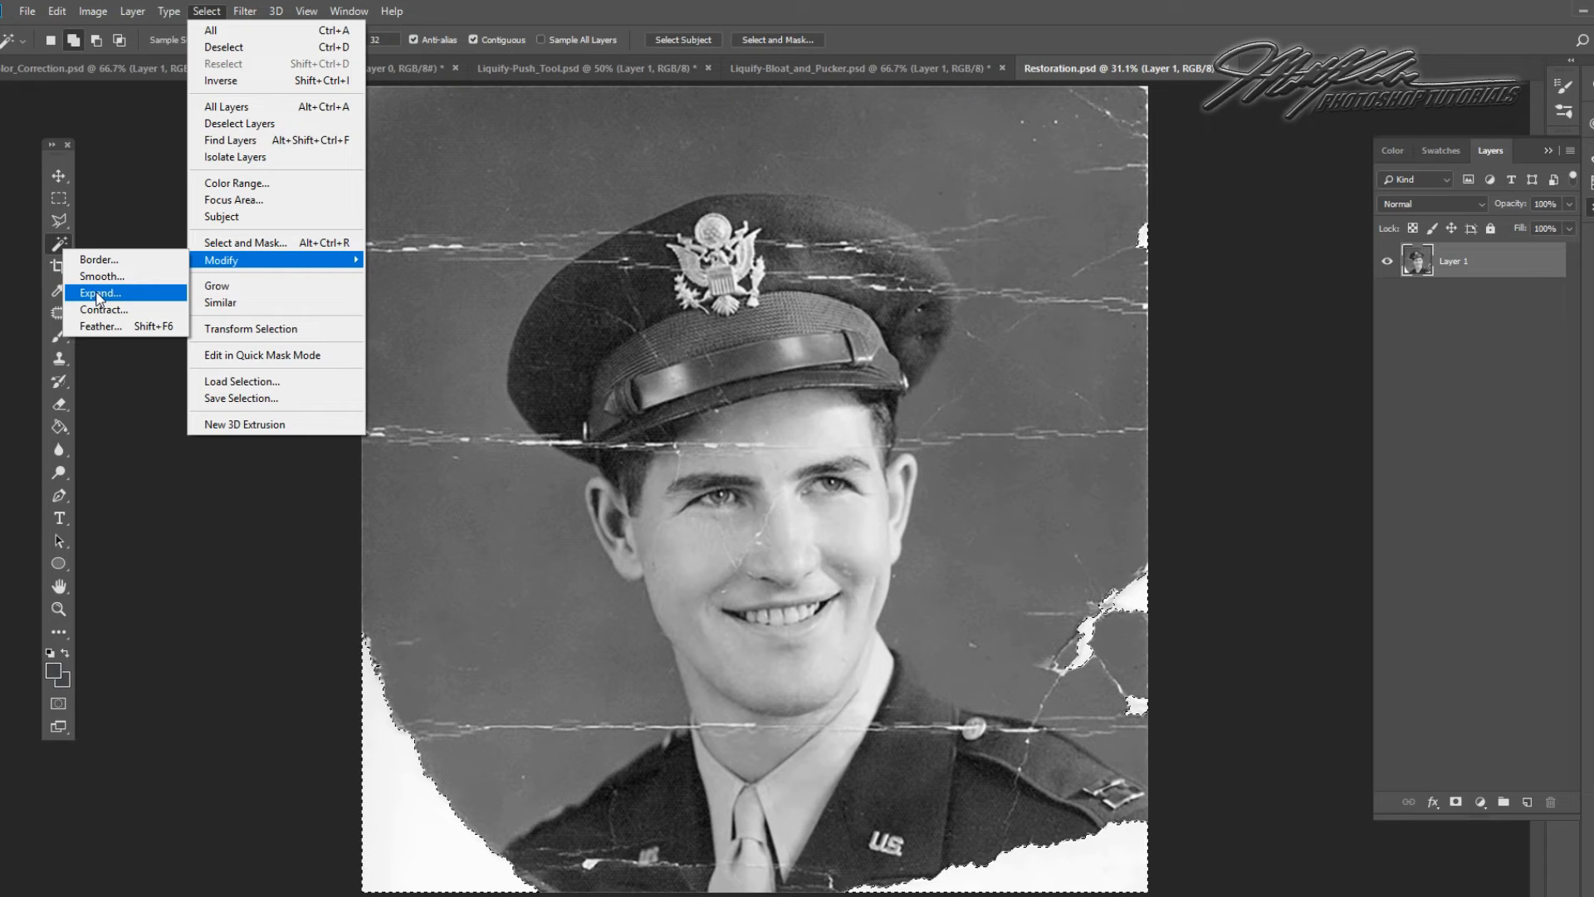
pyautogui.click(98, 295)
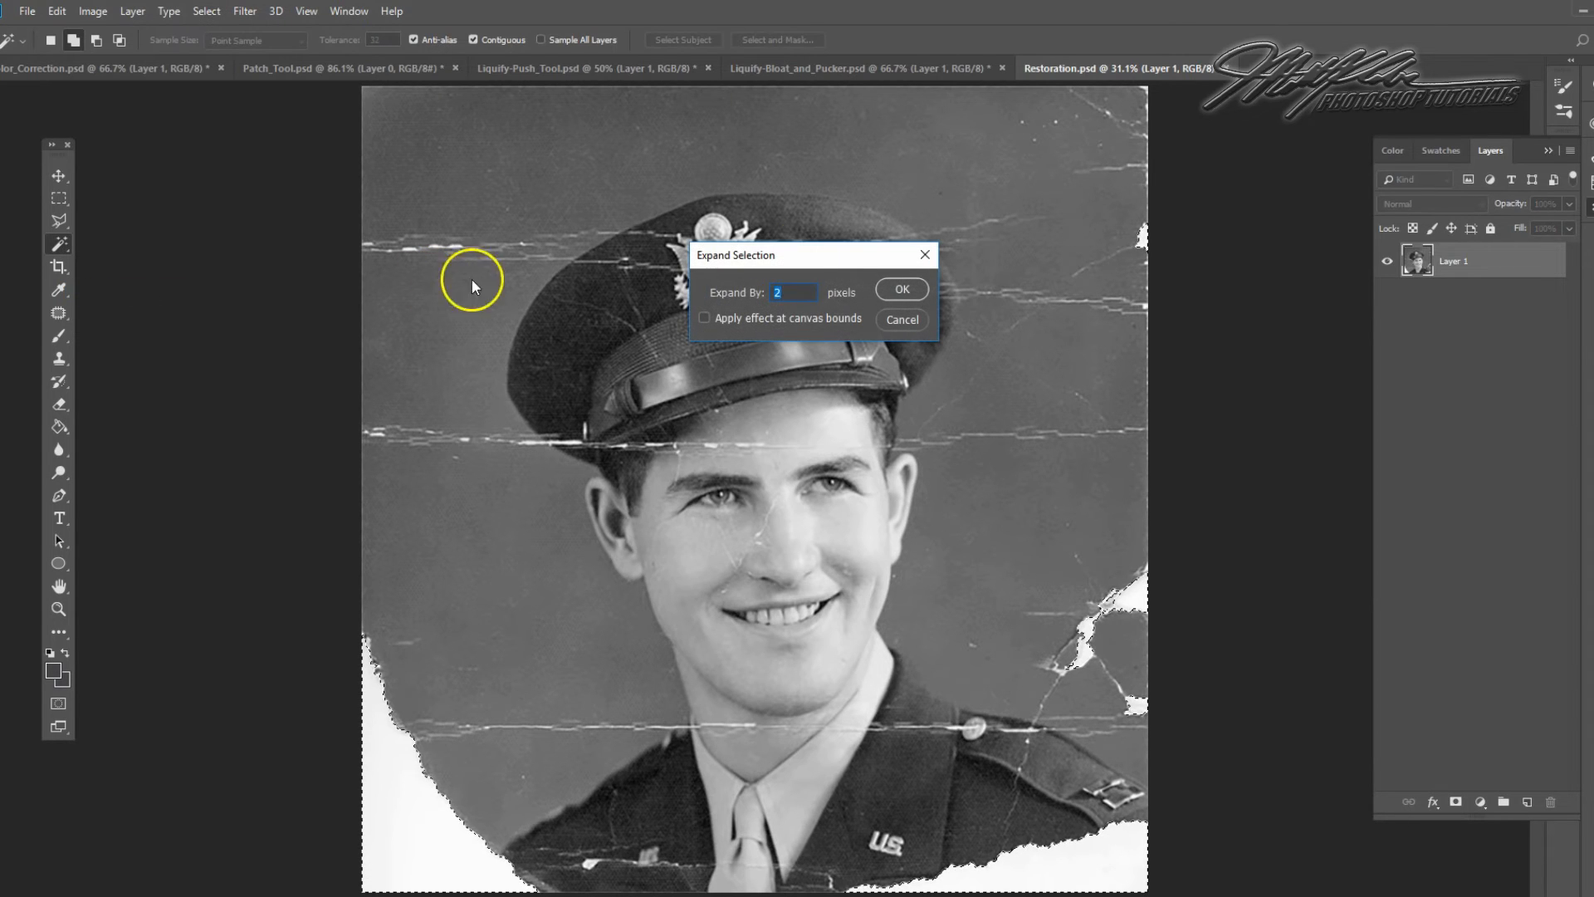
pyautogui.click(901, 291)
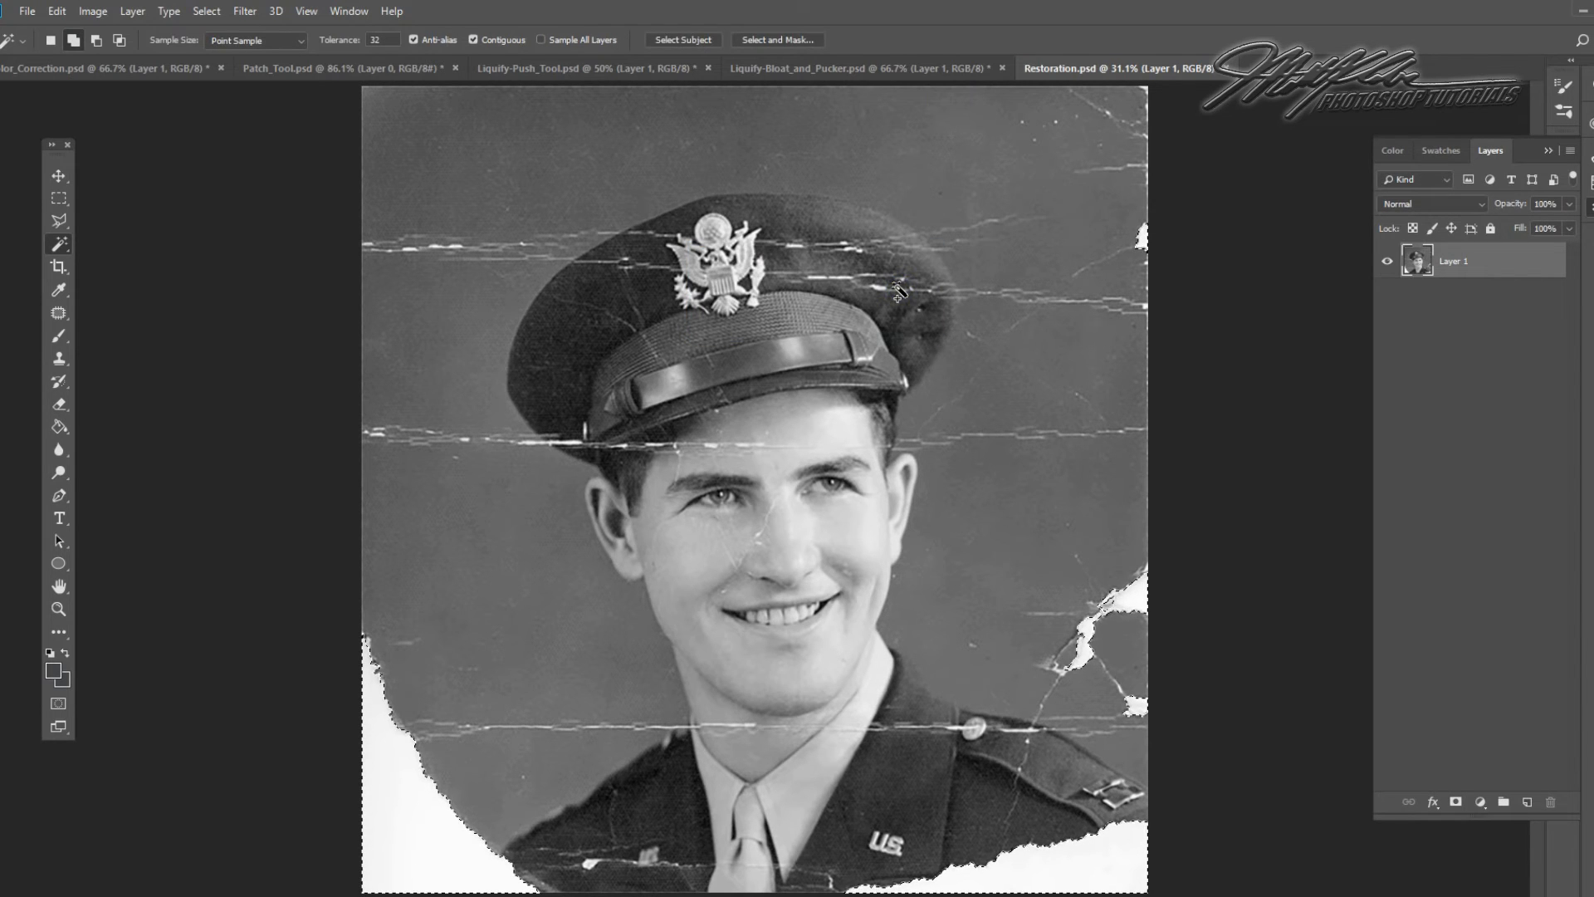
# Fill the selected torn areas with Content-Aware contents in Normal mode at 100% opacity, and deselect
pyautogui.click(56, 12)
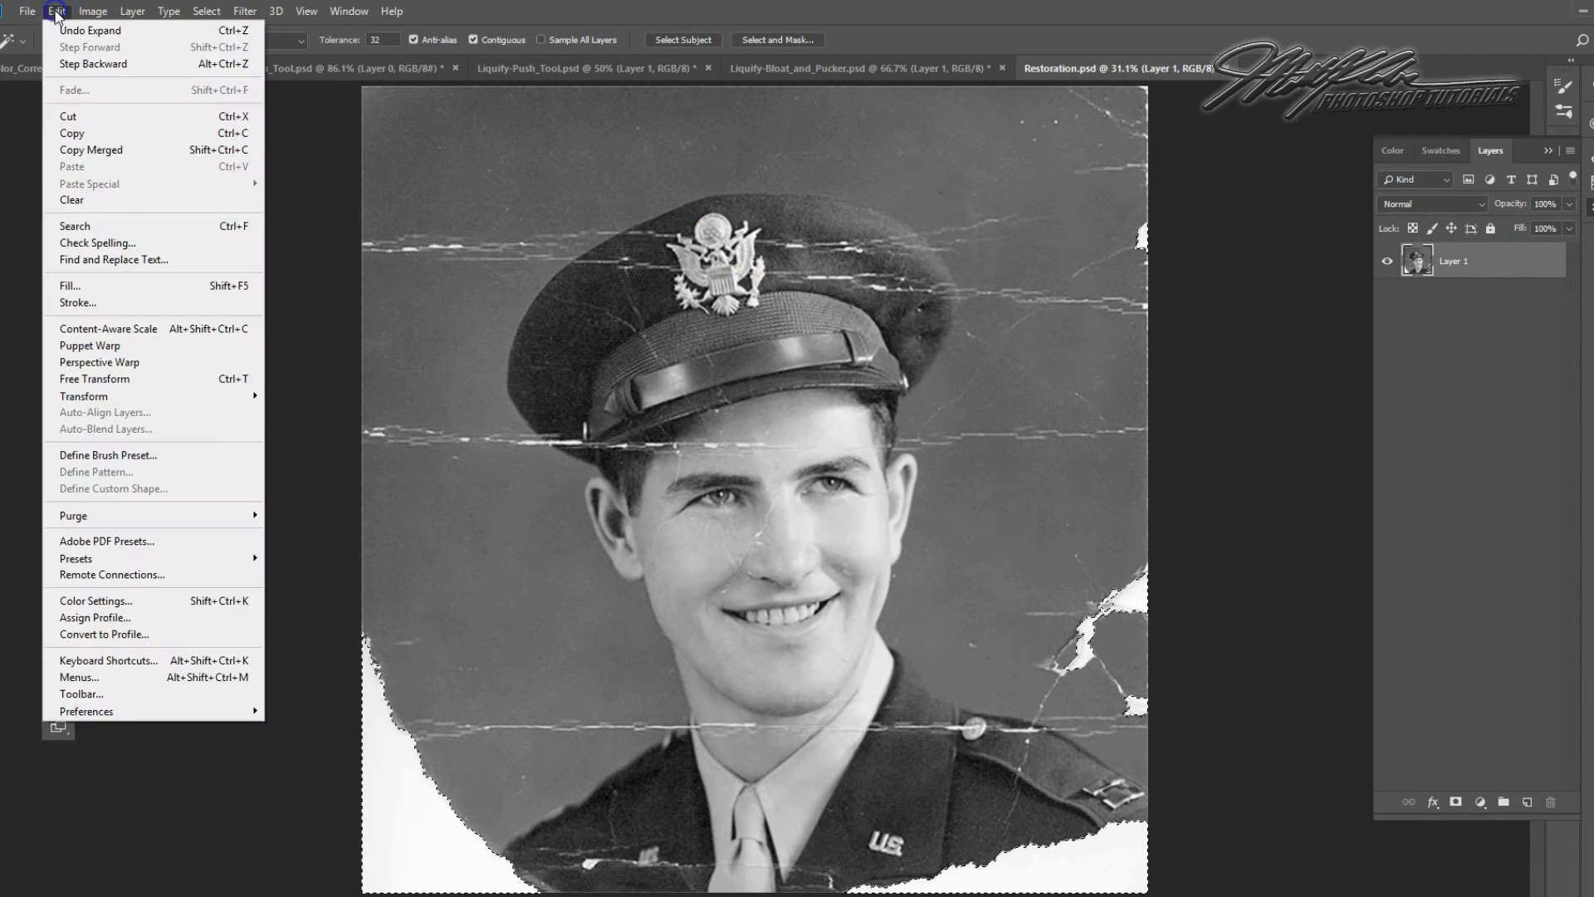
pyautogui.click(84, 286)
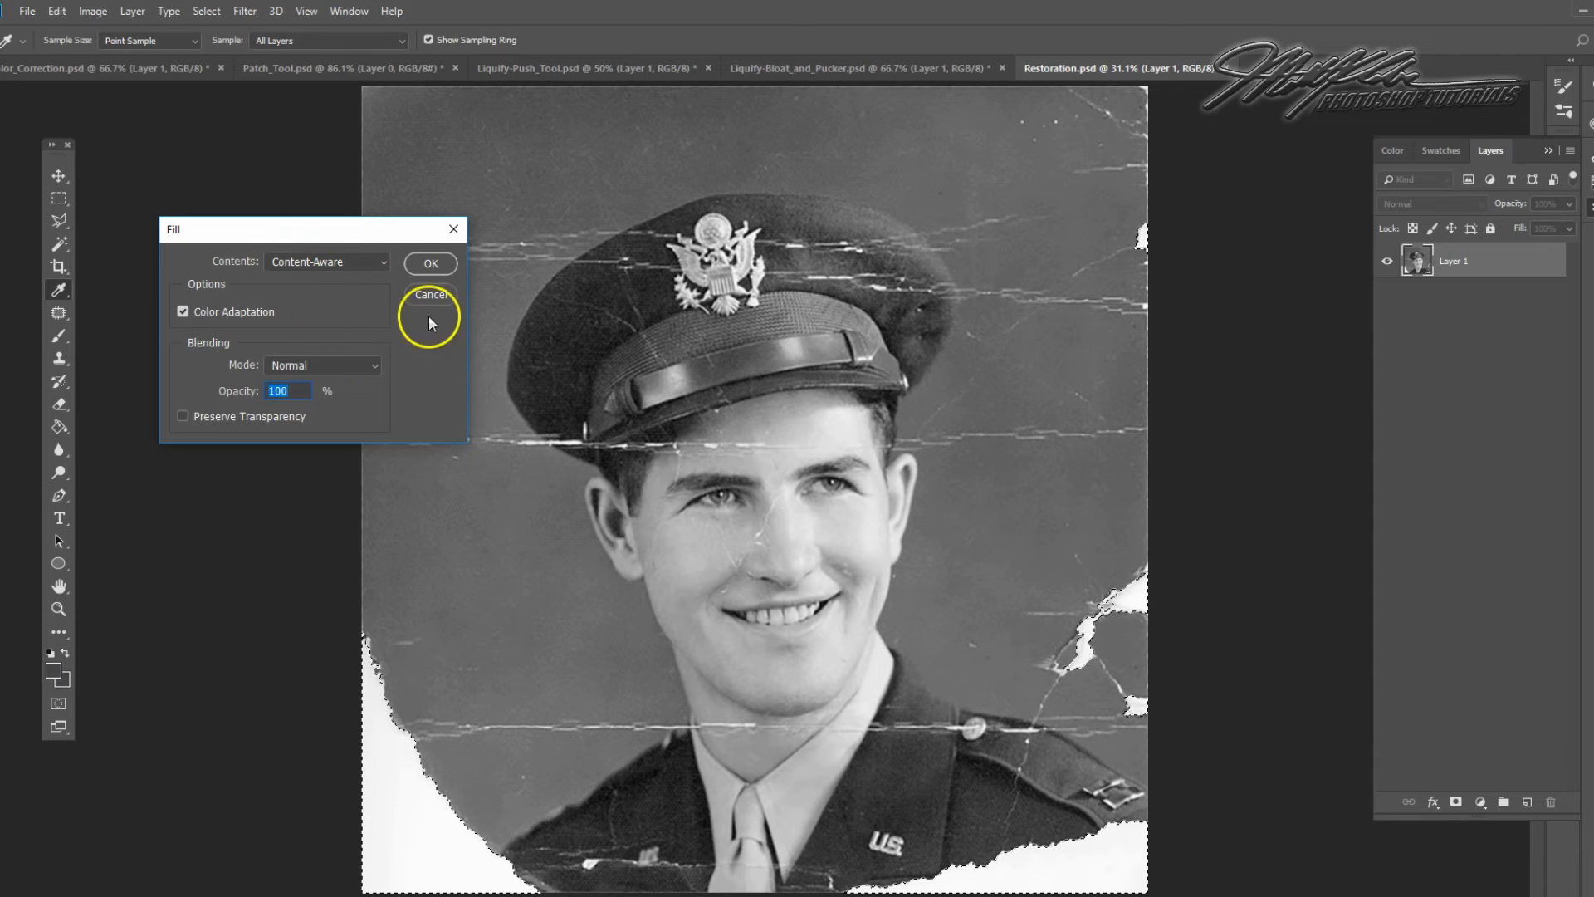
pyautogui.click(428, 262)
pyautogui.press('w')
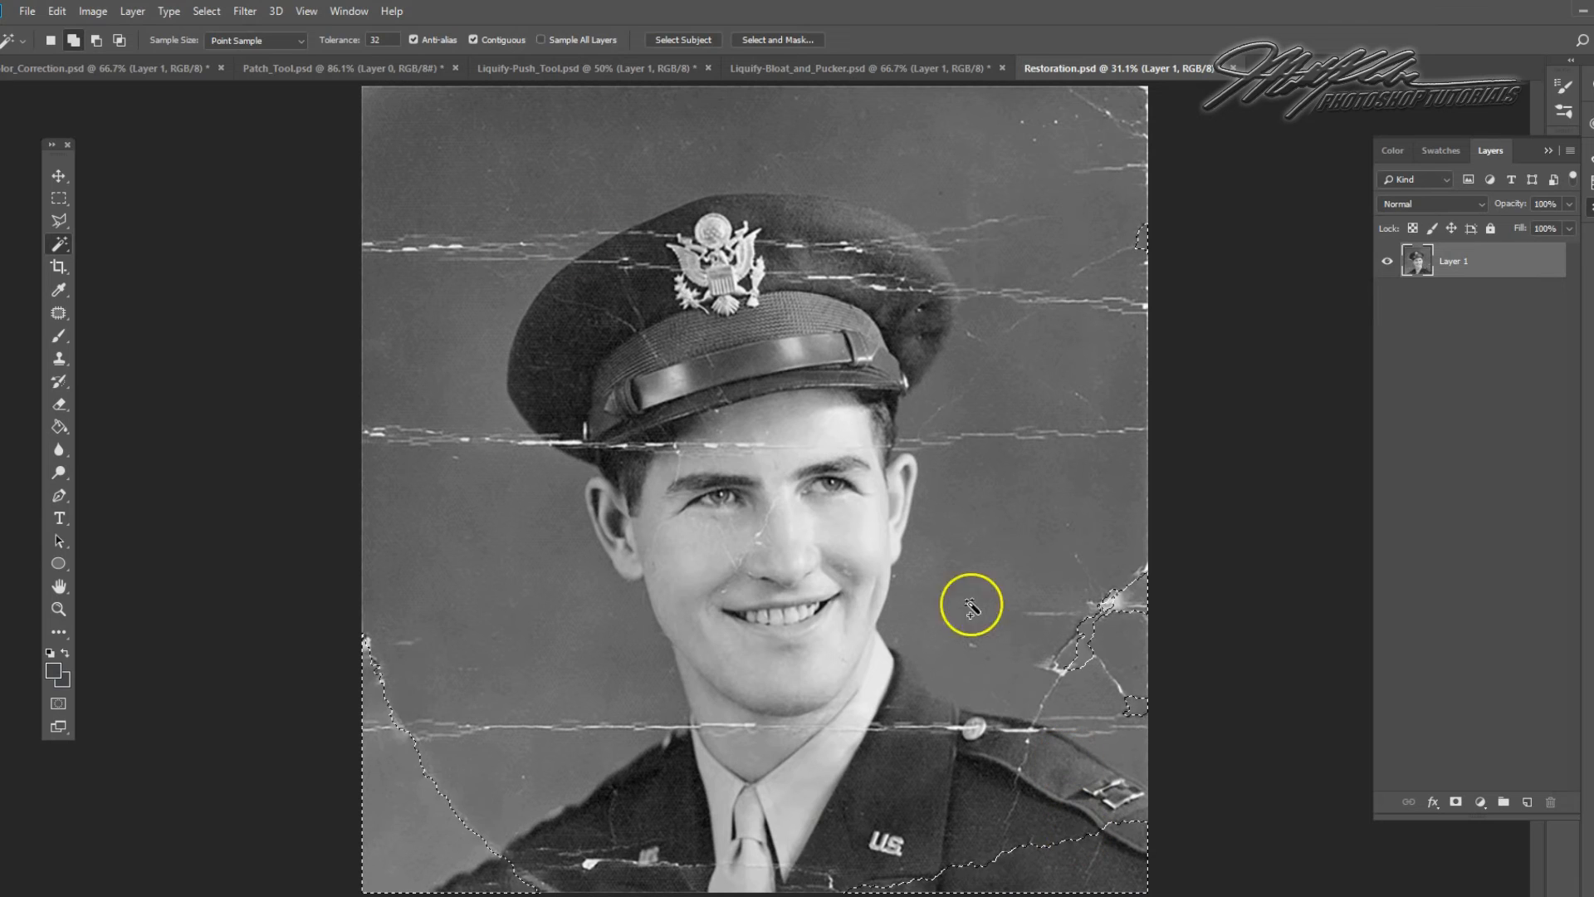
pyautogui.click(206, 10)
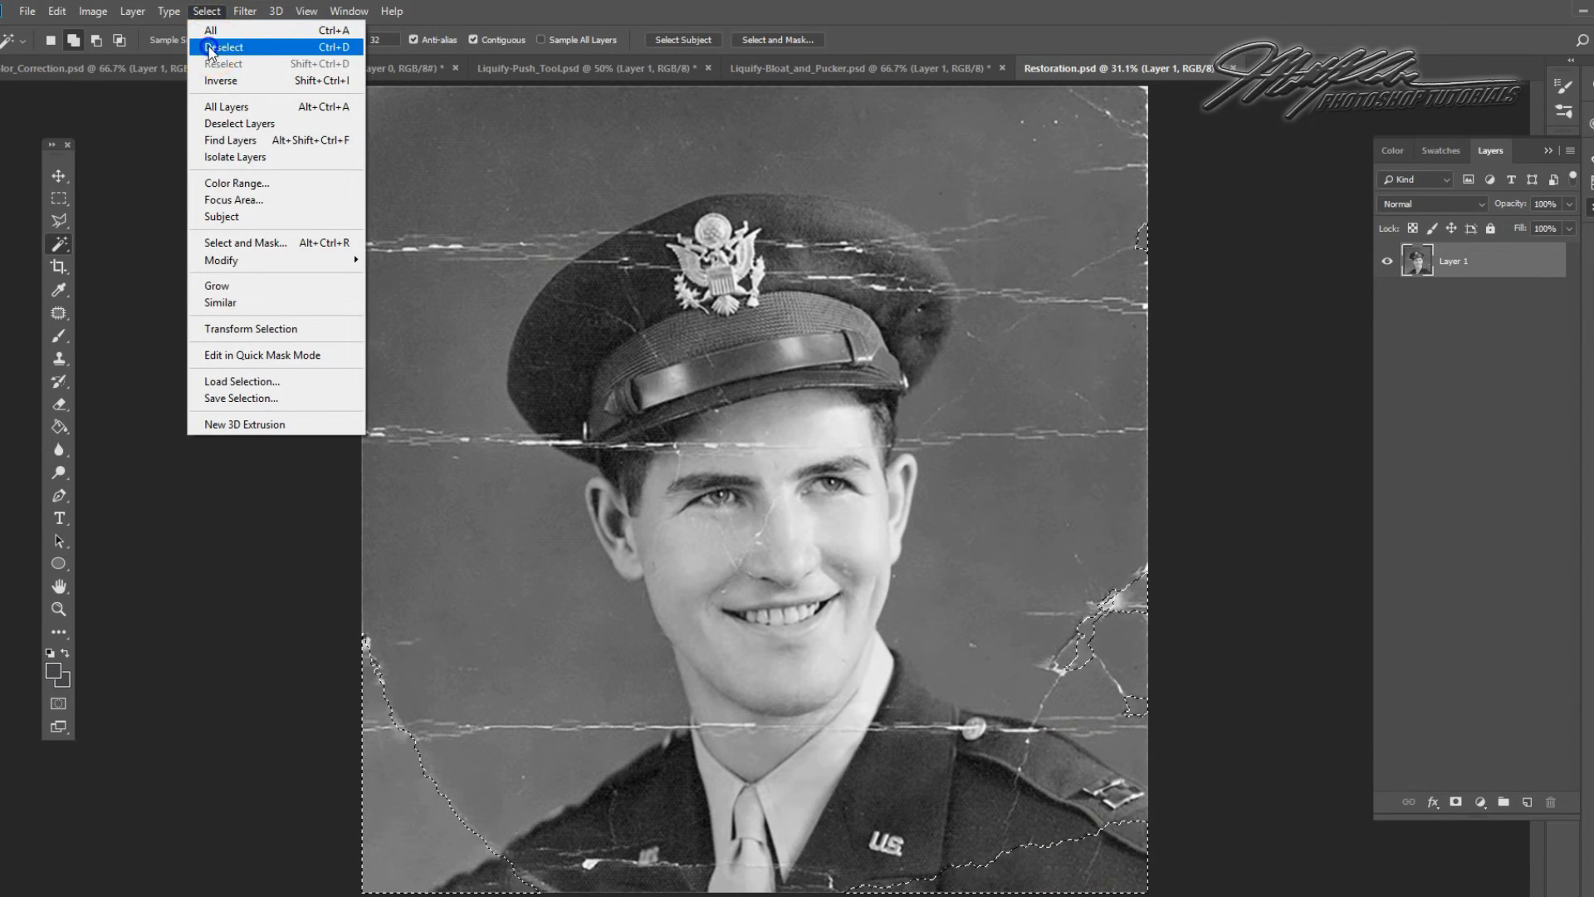
pyautogui.click(211, 49)
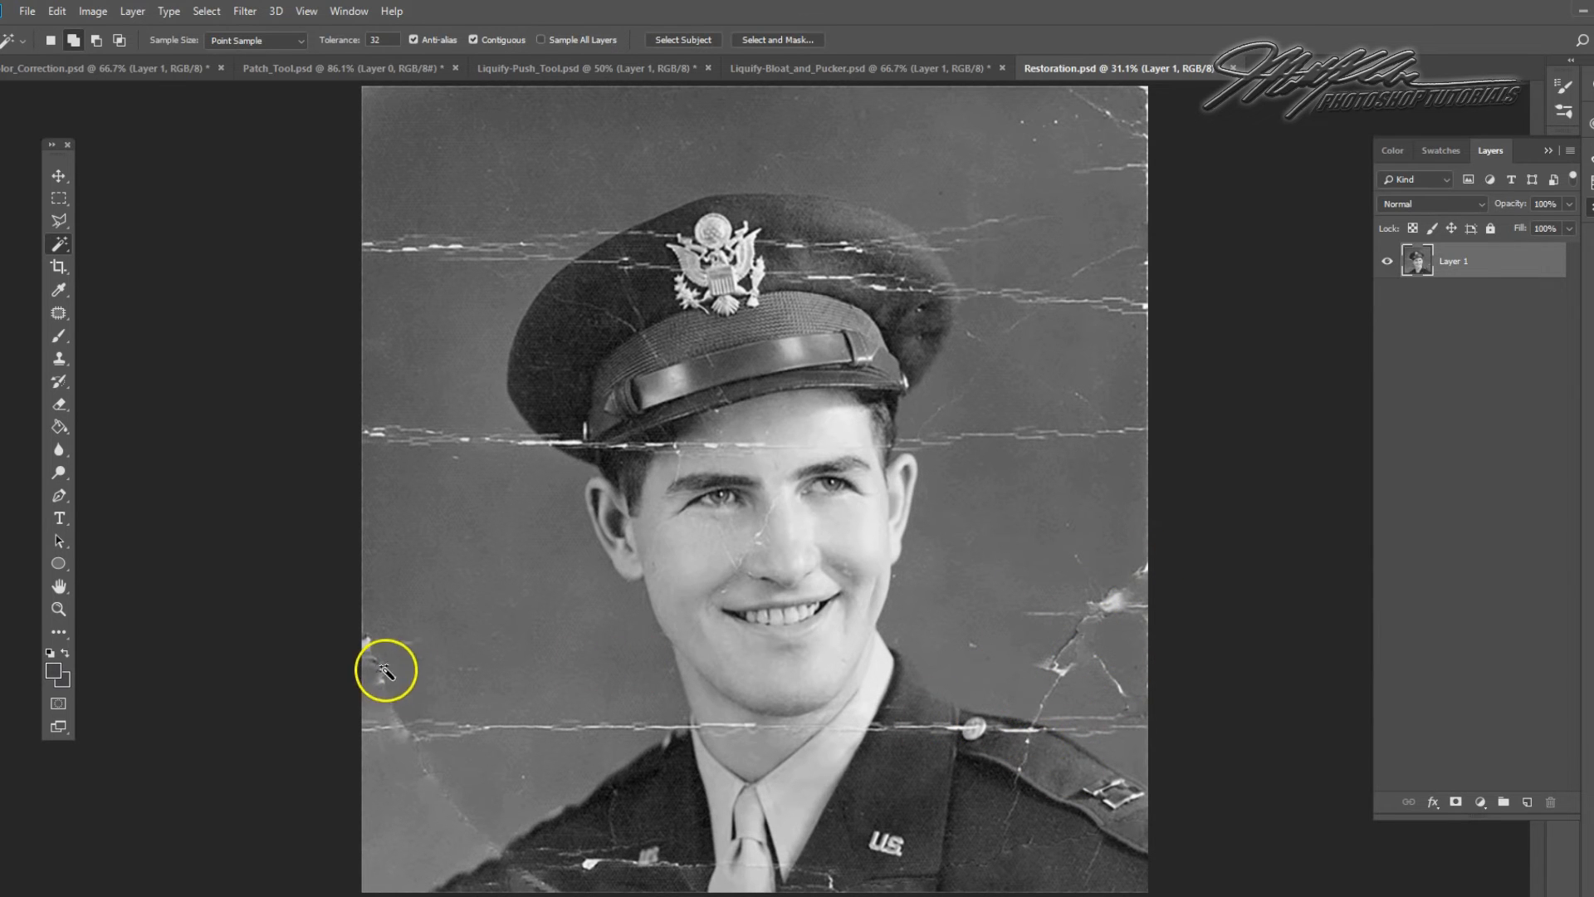
# Patch the white specks in the background near the photo's upper right corner with clean texture from beside them using the Patch tool
pyautogui.click(59, 611)
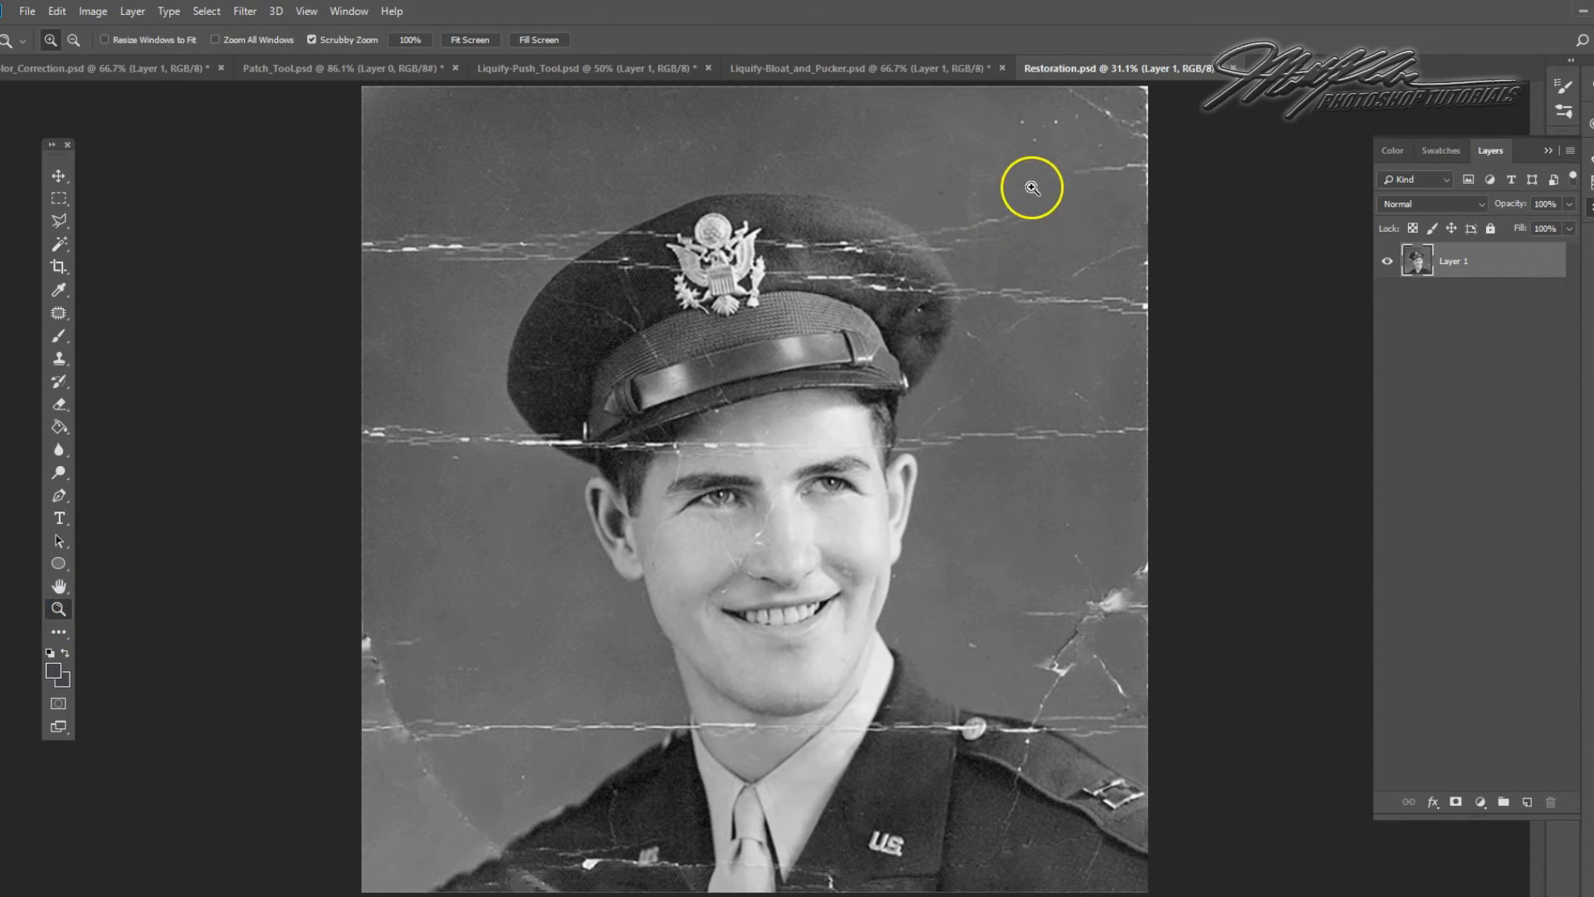
pyautogui.moveTo(1053, 142); pyautogui.dragTo(1136, 299)
pyautogui.scroll(3, 1151, 332)
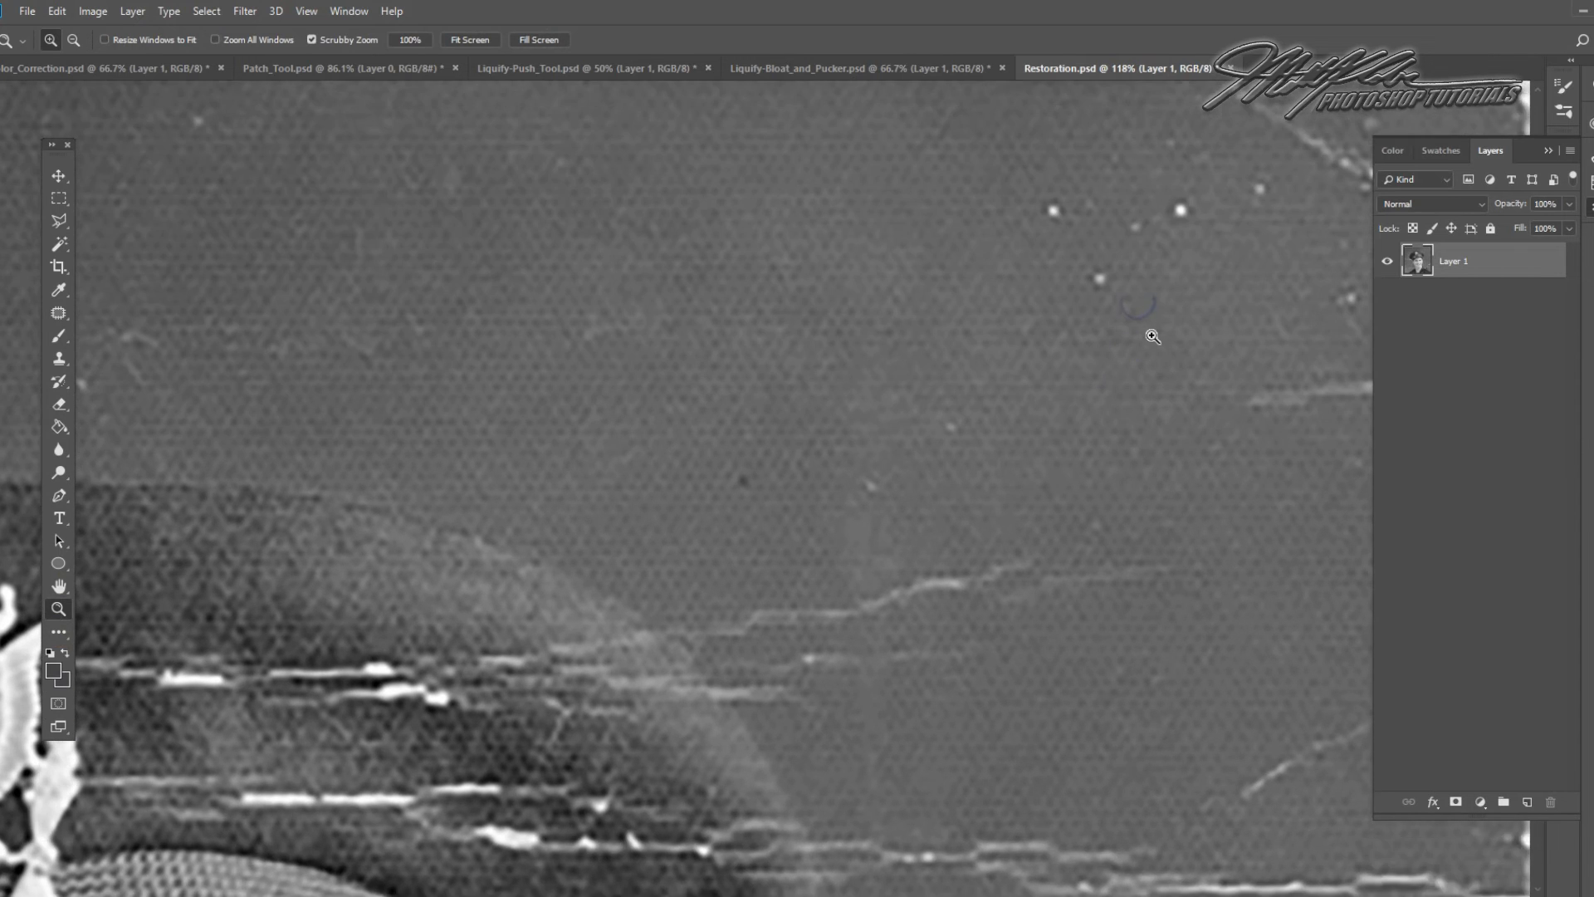
pyautogui.click(61, 320)
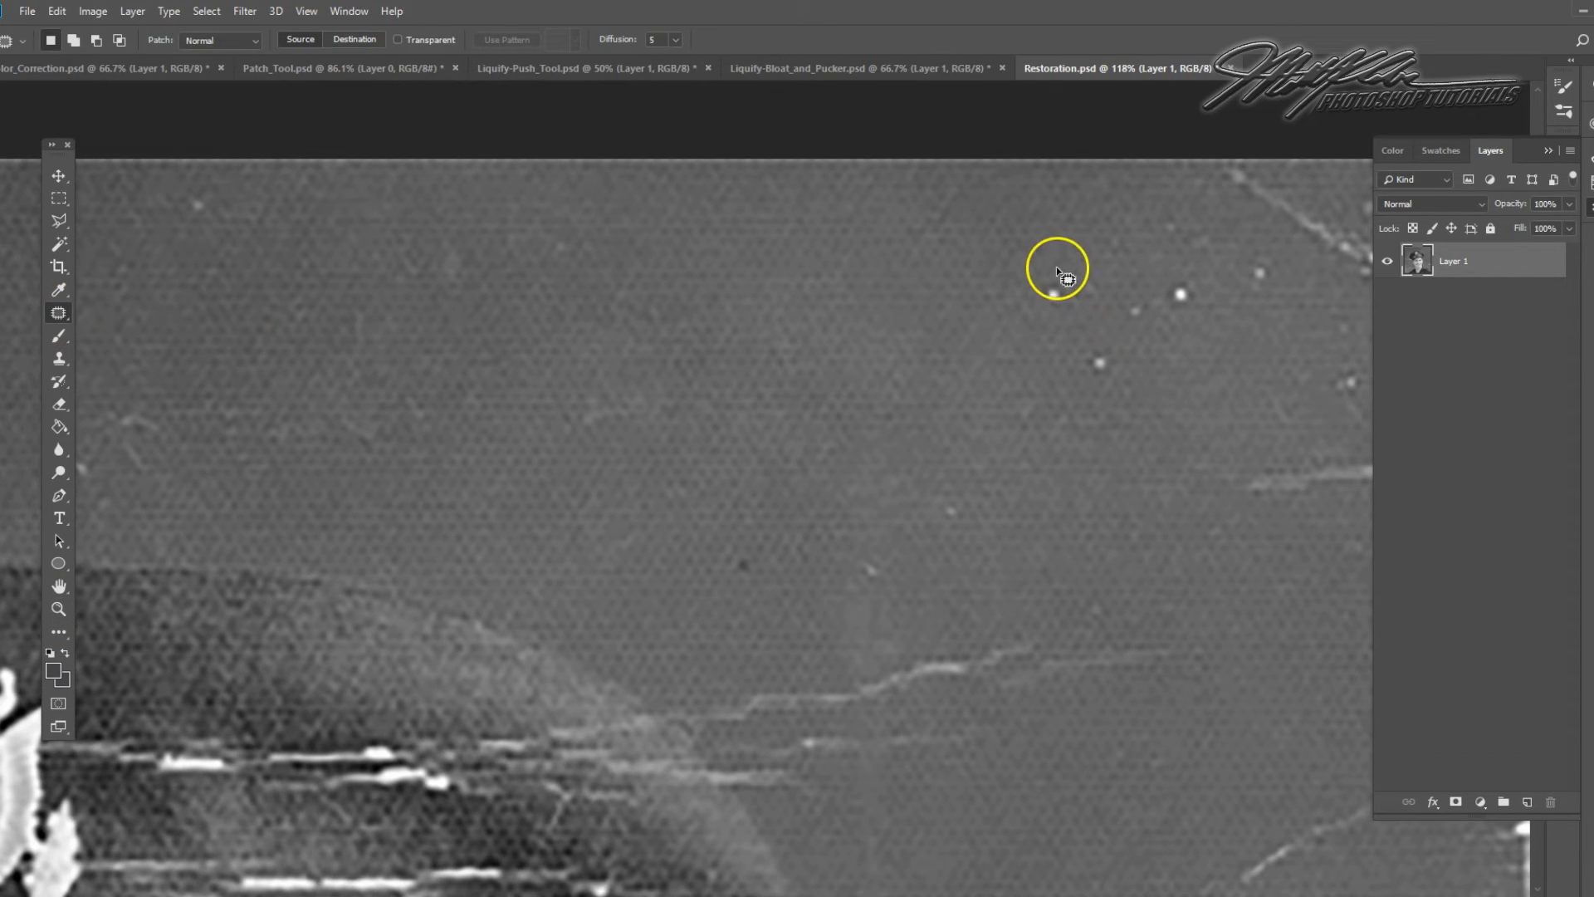
pyautogui.moveTo(1088, 332); pyautogui.dragTo(1086, 386)
pyautogui.moveTo(1142, 249)
pyautogui.mouseDown()
pyautogui.moveTo(1075, 279)
pyautogui.moveTo(1298, 321)
pyautogui.moveTo(1247, 240)
pyautogui.mouseUp()
pyautogui.moveTo(1185, 304); pyautogui.dragTo(831, 316)
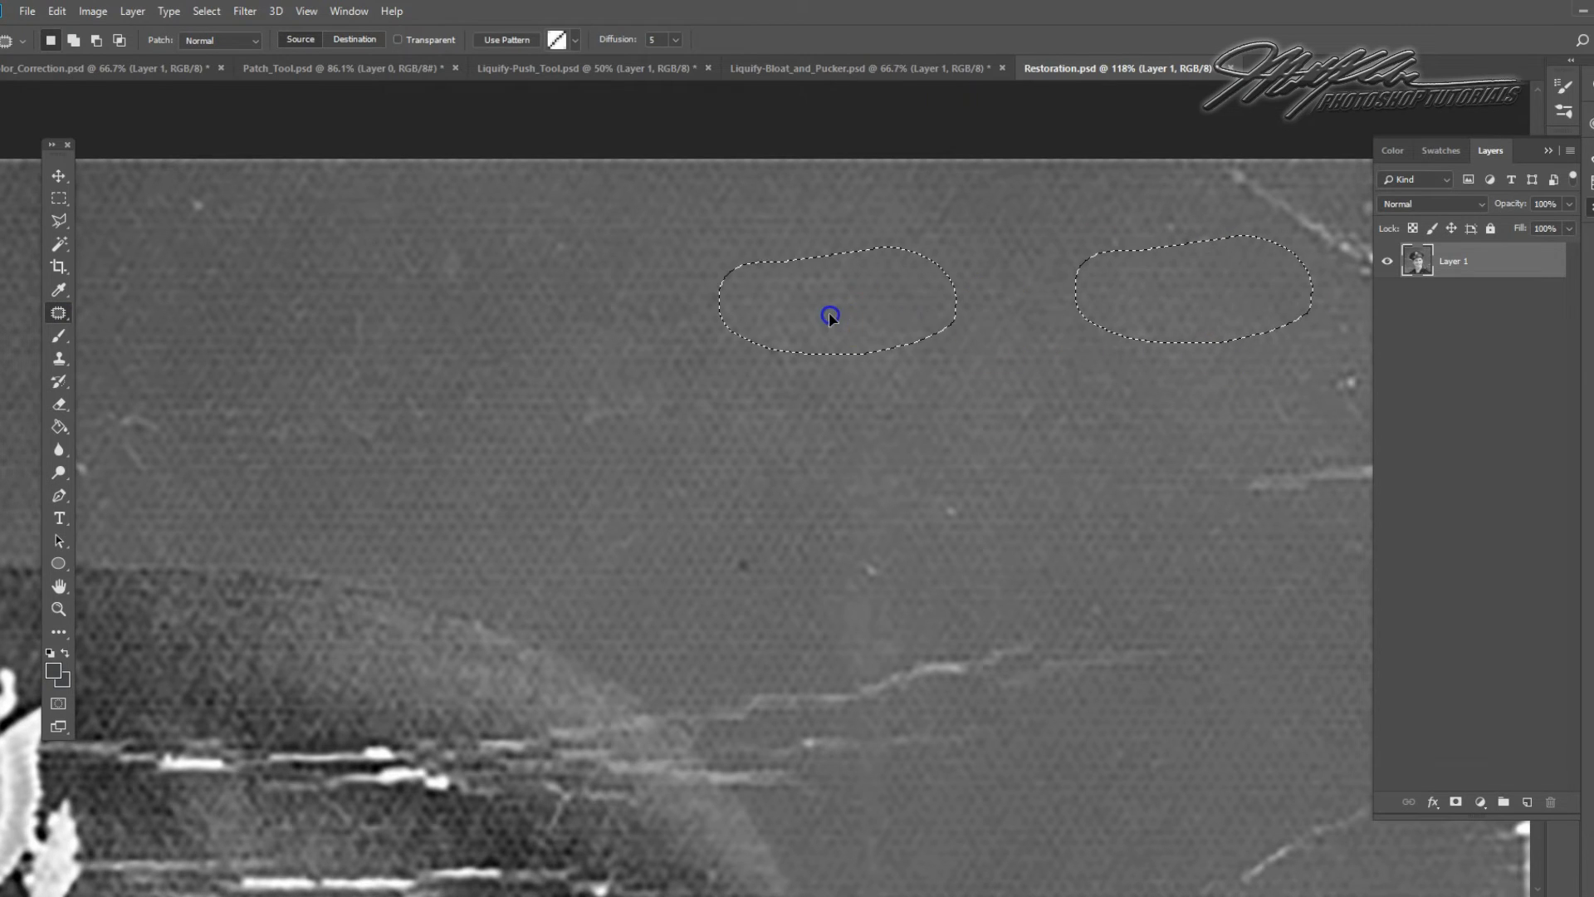
# Switch to the Healing Brush, drop the patch selection, and set a soft 60 px brush with 0% hardness
pyautogui.rightClick(72, 312)
pyautogui.click(146, 328)
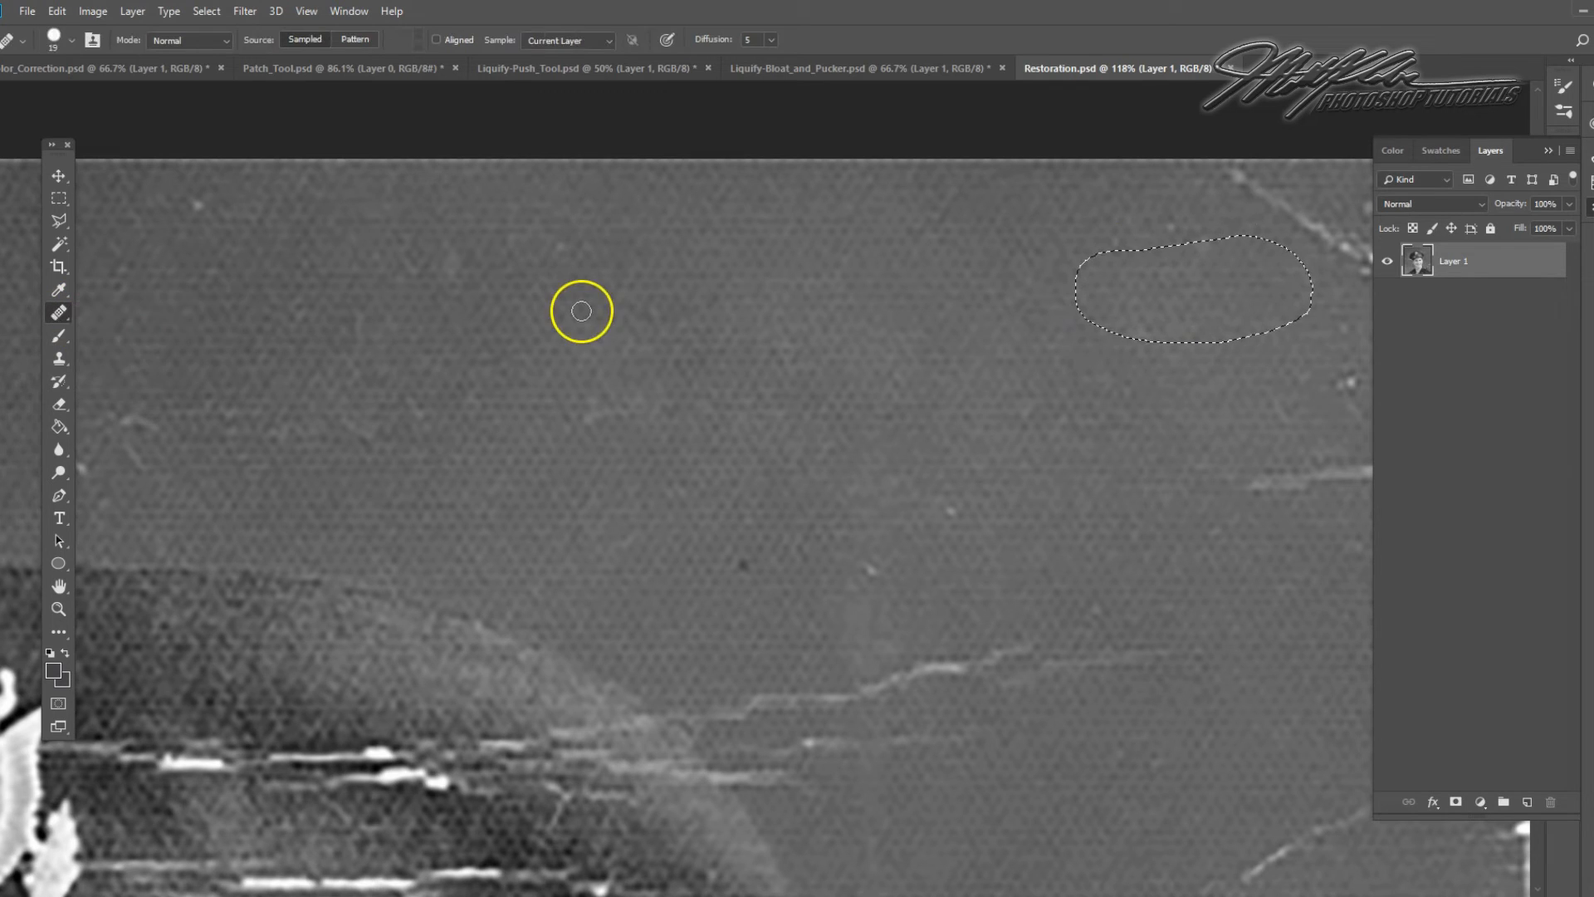
pyautogui.click(207, 11)
pyautogui.click(213, 48)
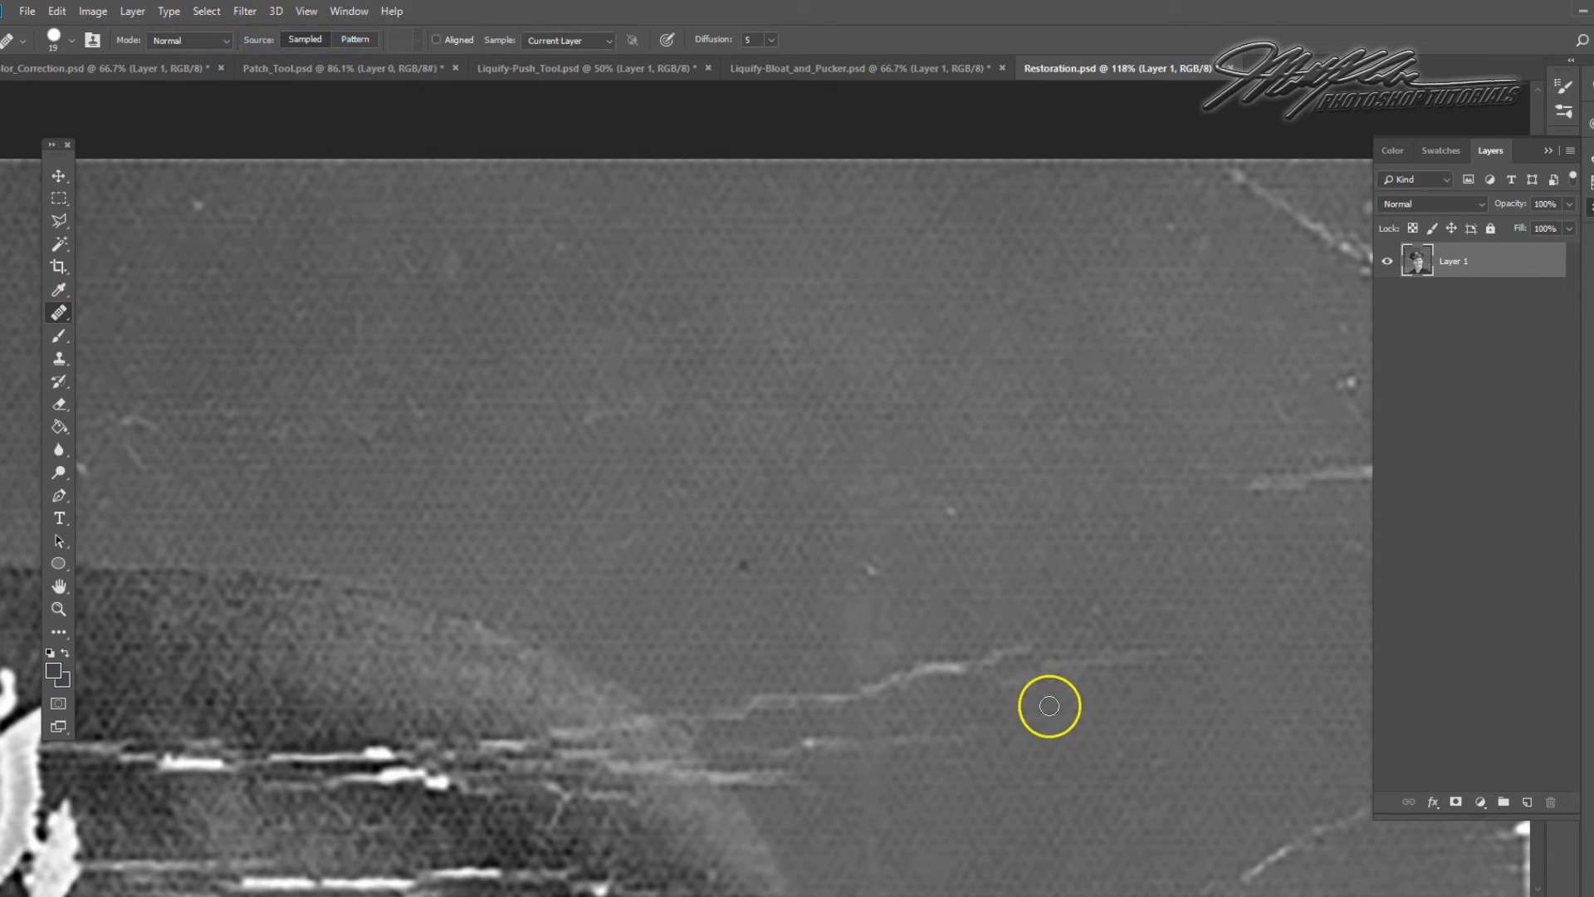
pyautogui.click(62, 37)
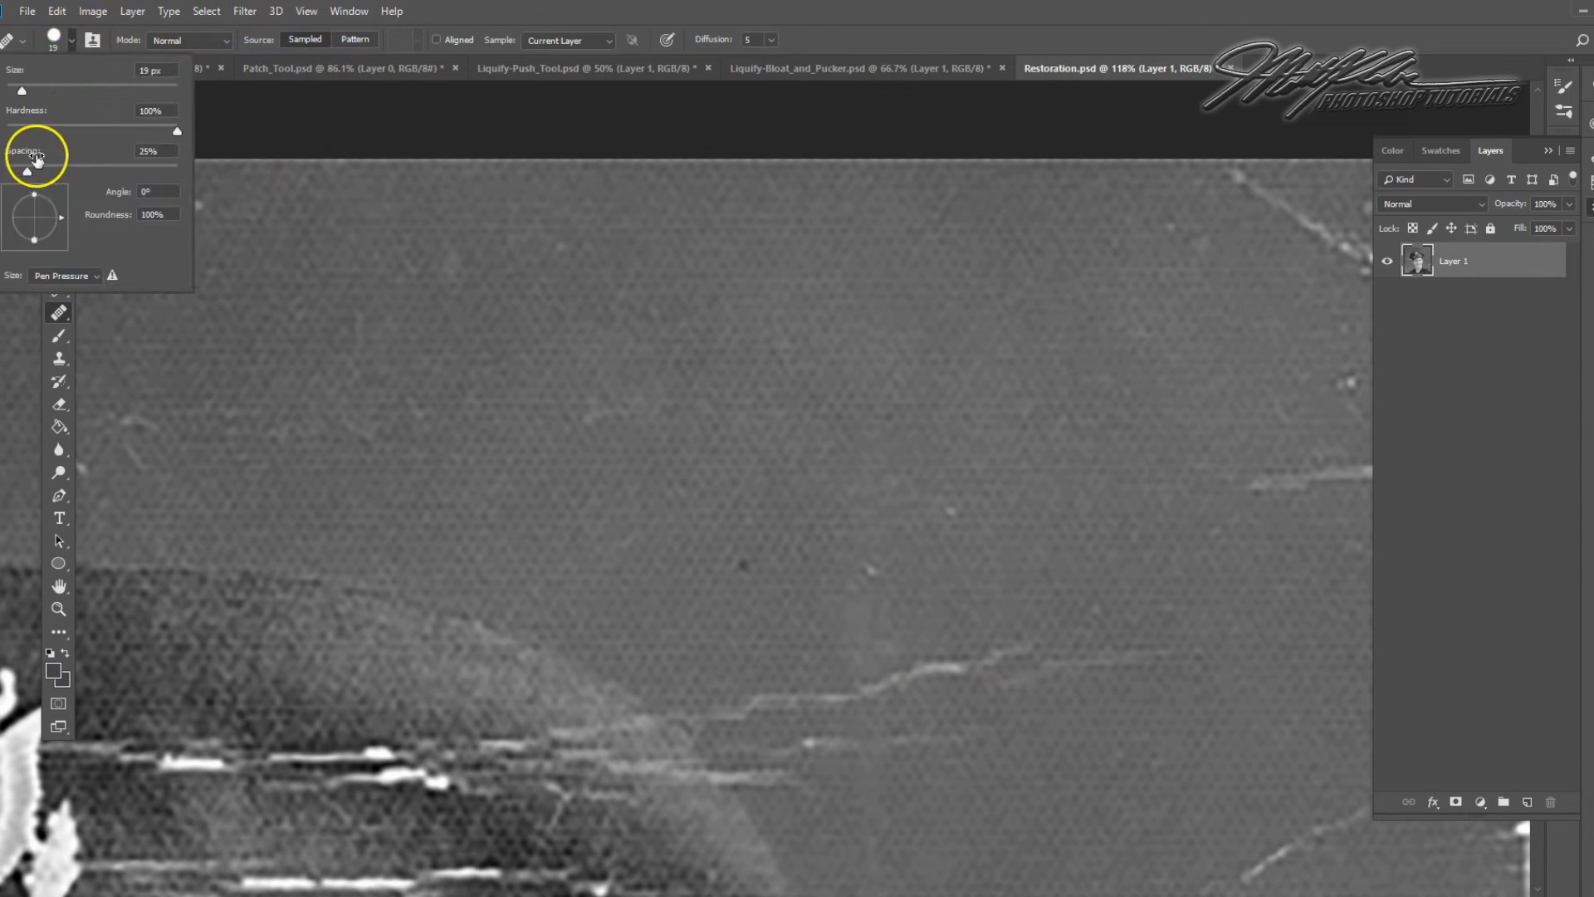
pyautogui.moveTo(175, 131); pyautogui.dragTo(73, 133)
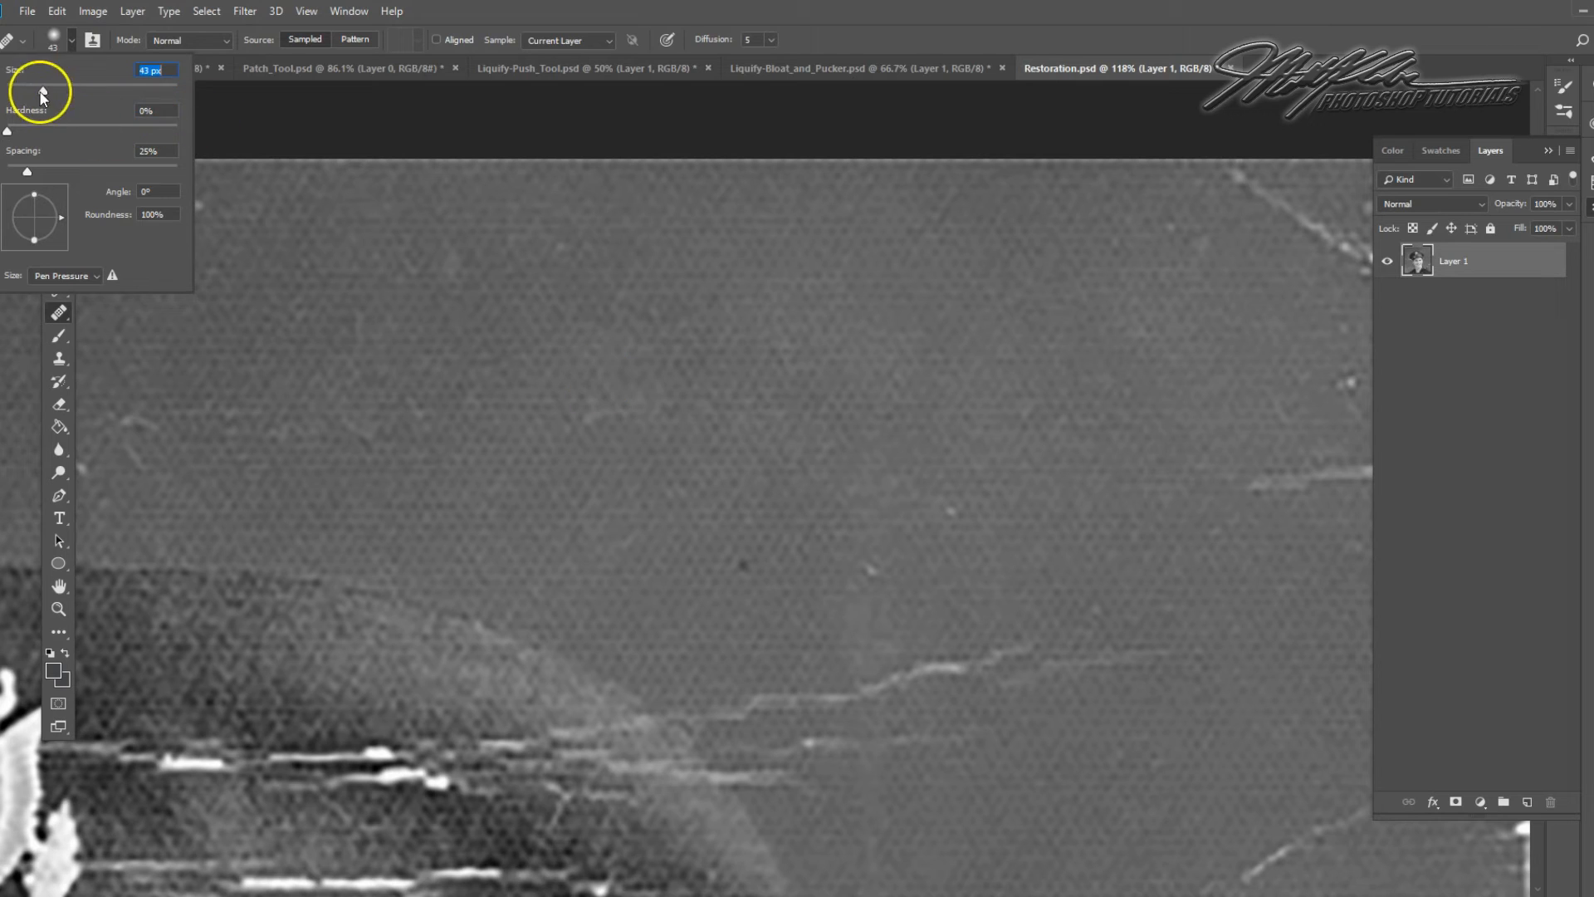
# Heal the upper crack branch beside the cap and the specks above it, sampling clean background nearby
pyautogui.click(893, 686)
pyautogui.click(959, 666)
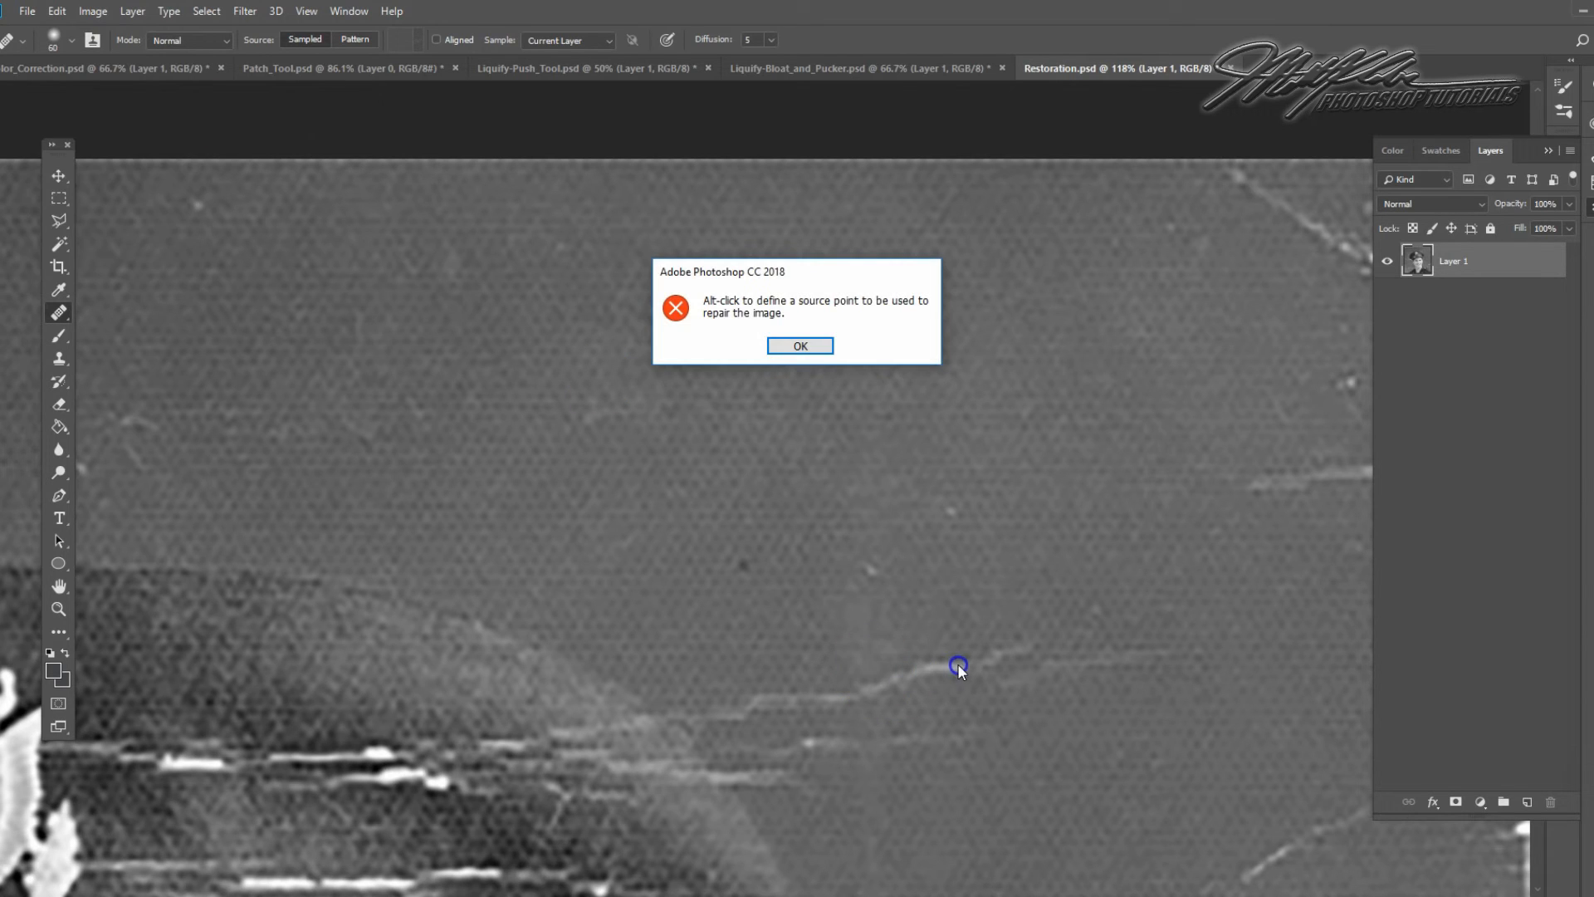
pyautogui.click(793, 348)
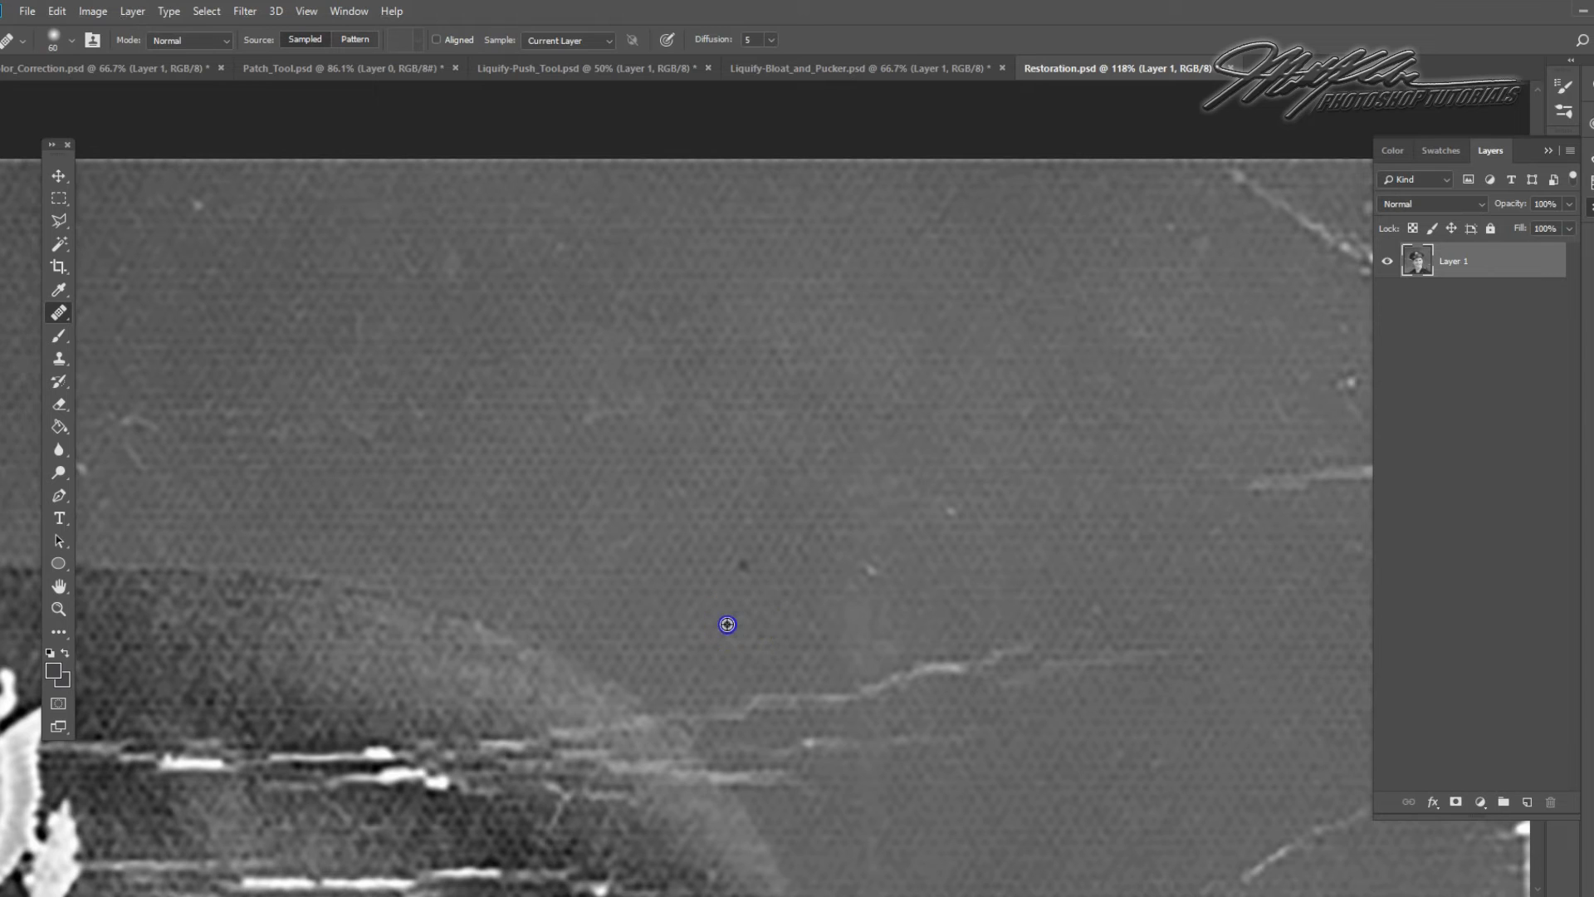
pyautogui.click(748, 704)
pyautogui.keyDown('alt'); pyautogui.click(740, 573); pyautogui.keyUp('alt')
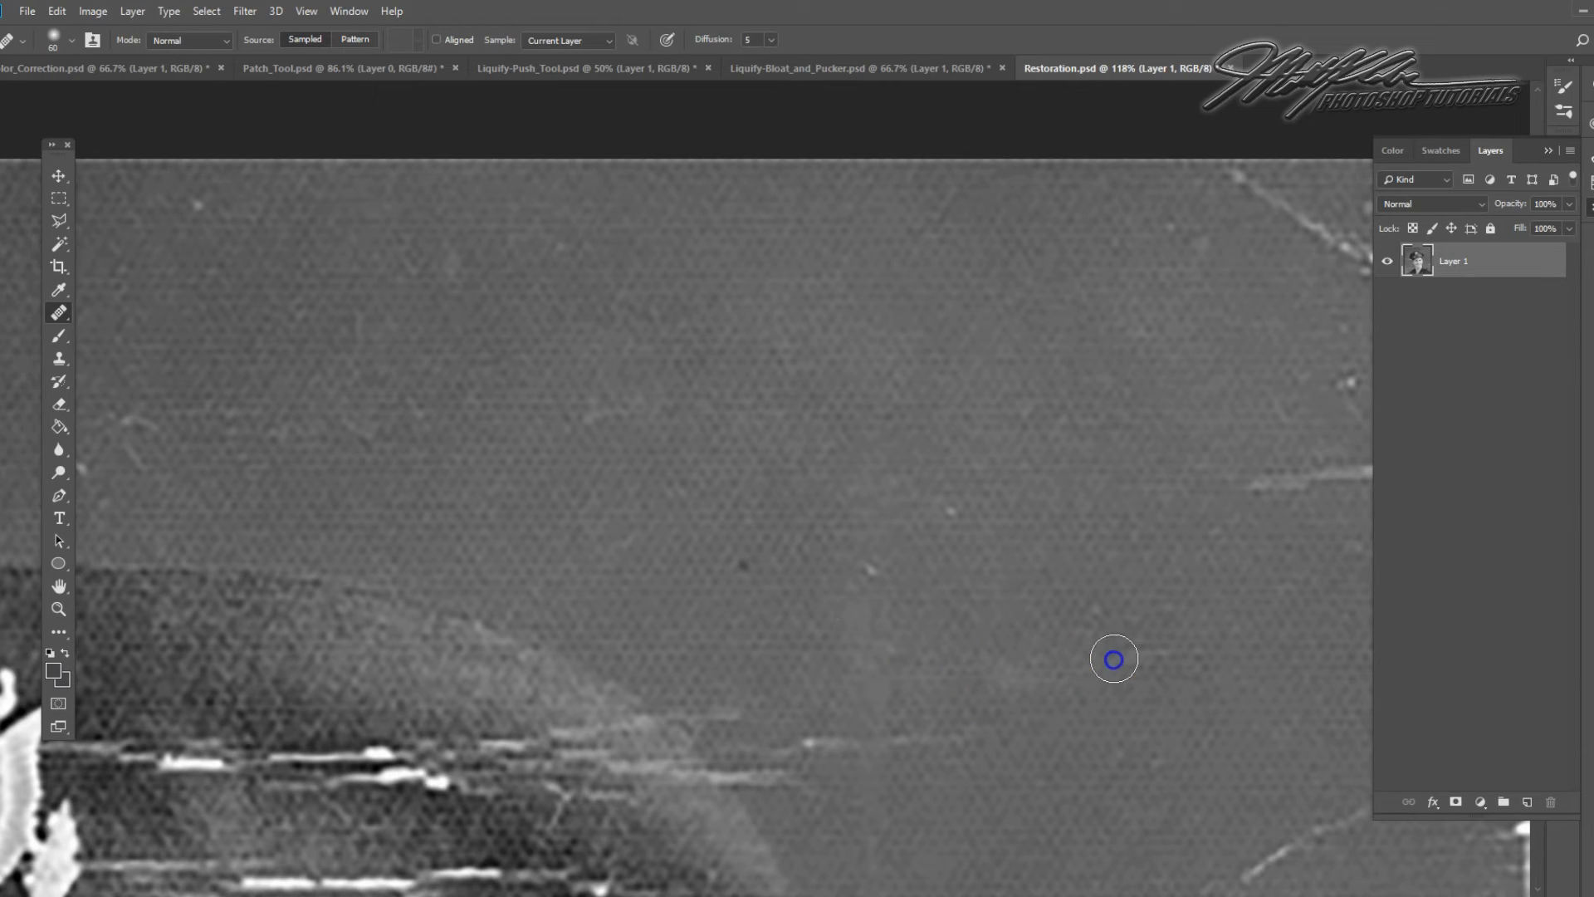
pyautogui.moveTo(966, 743)
pyautogui.mouseDown()
pyautogui.moveTo(976, 682)
pyautogui.moveTo(1039, 676)
pyautogui.mouseUp()
pyautogui.click(869, 552)
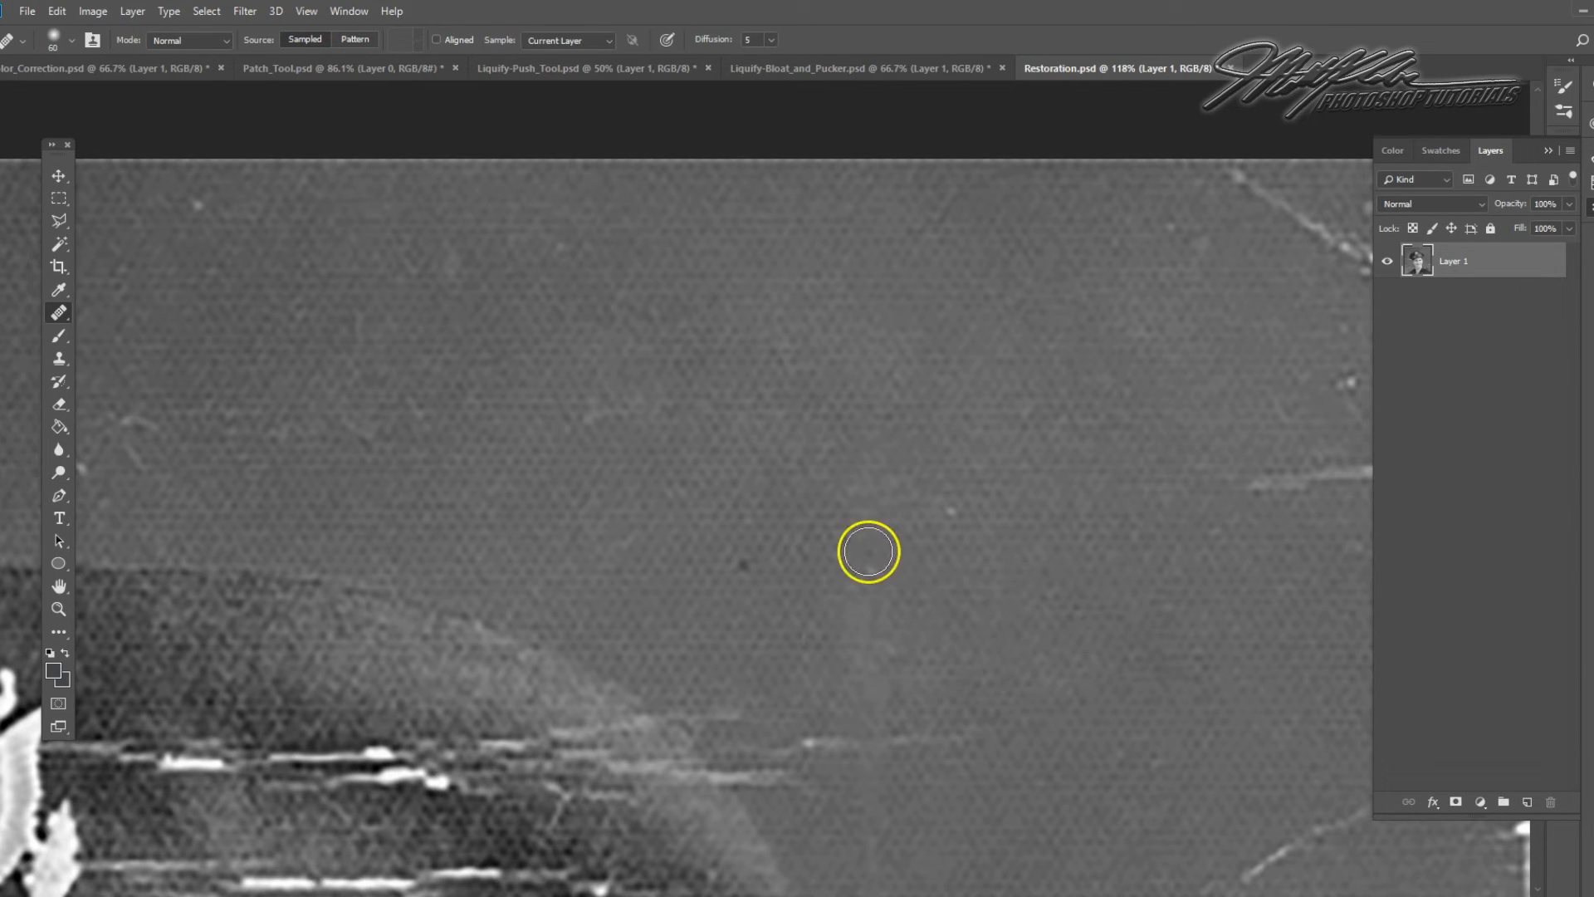
pyautogui.click(952, 511)
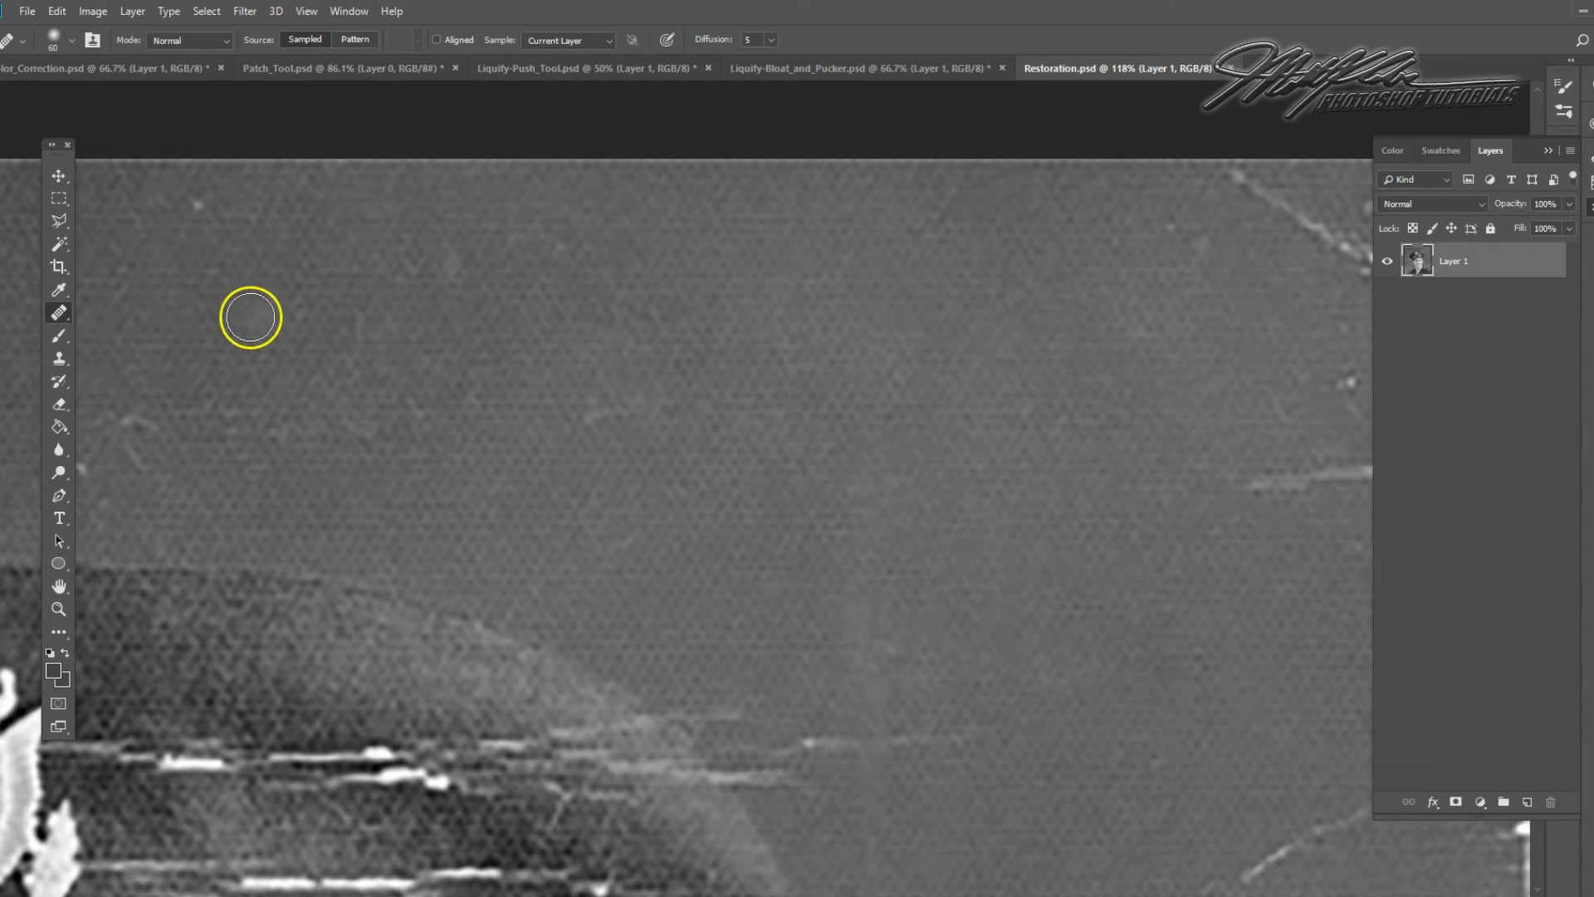
# Patch the cracks near the photo's upper right corner with clean background using the Patch tool
pyautogui.click(58, 309)
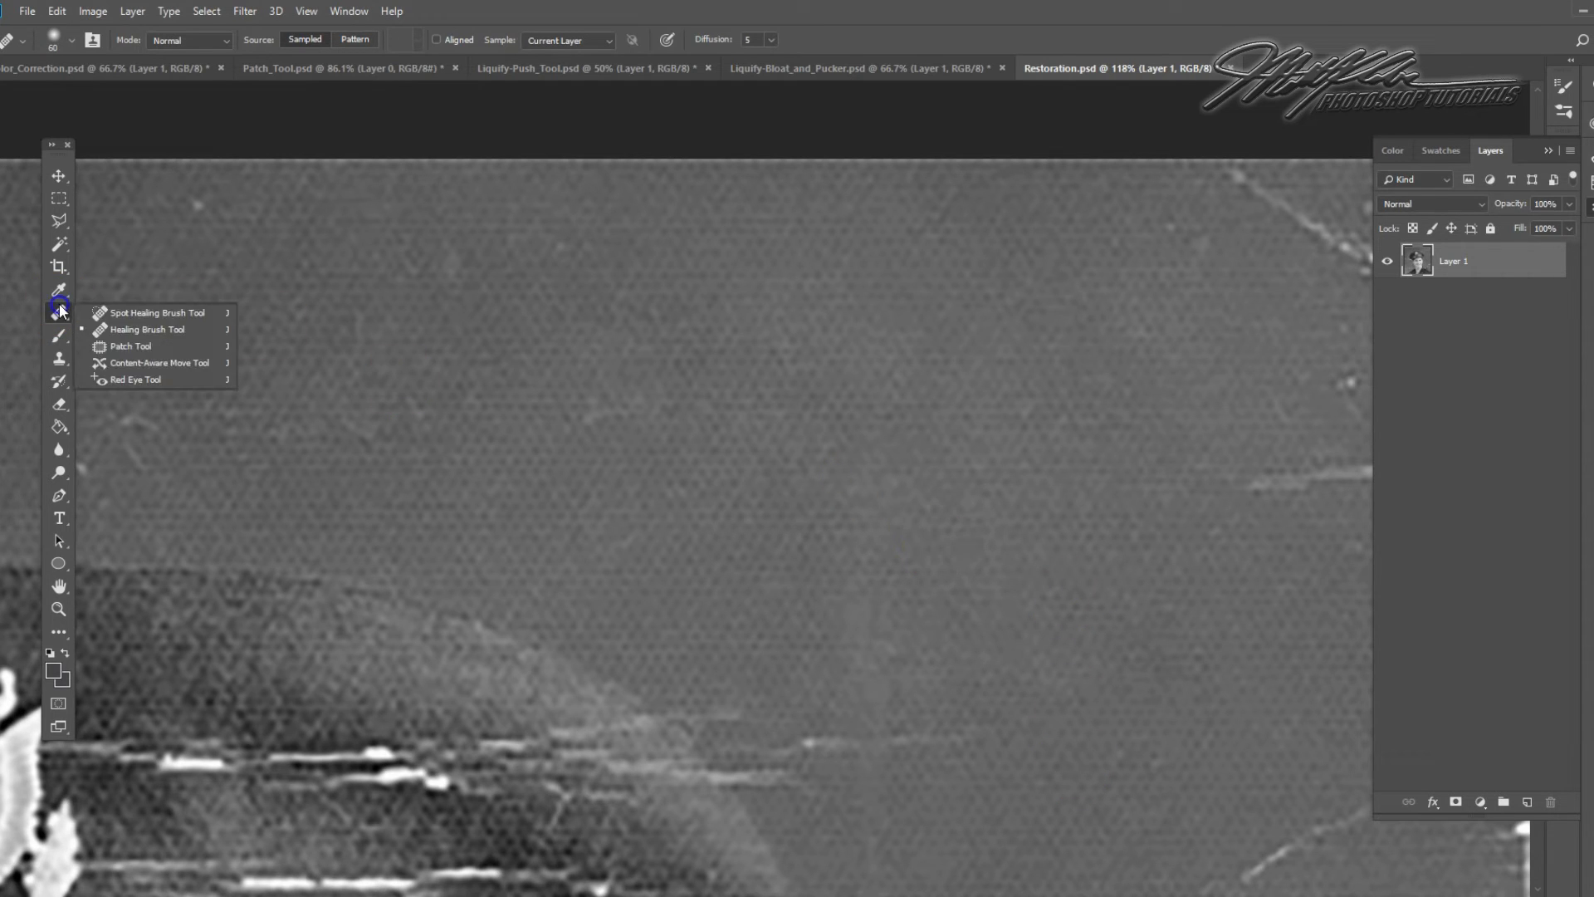
pyautogui.click(143, 349)
pyautogui.moveTo(1132, 527); pyautogui.dragTo(703, 498)
pyautogui.scroll(2, 929, 270)
pyautogui.moveTo(779, 164)
pyautogui.mouseDown()
pyautogui.moveTo(886, 567)
pyautogui.moveTo(1018, 655)
pyautogui.moveTo(1107, 562)
pyautogui.moveTo(1079, 170)
pyautogui.mouseUp()
pyautogui.moveTo(922, 399); pyautogui.dragTo(634, 371)
pyautogui.hotkey('ctrl', 'd')
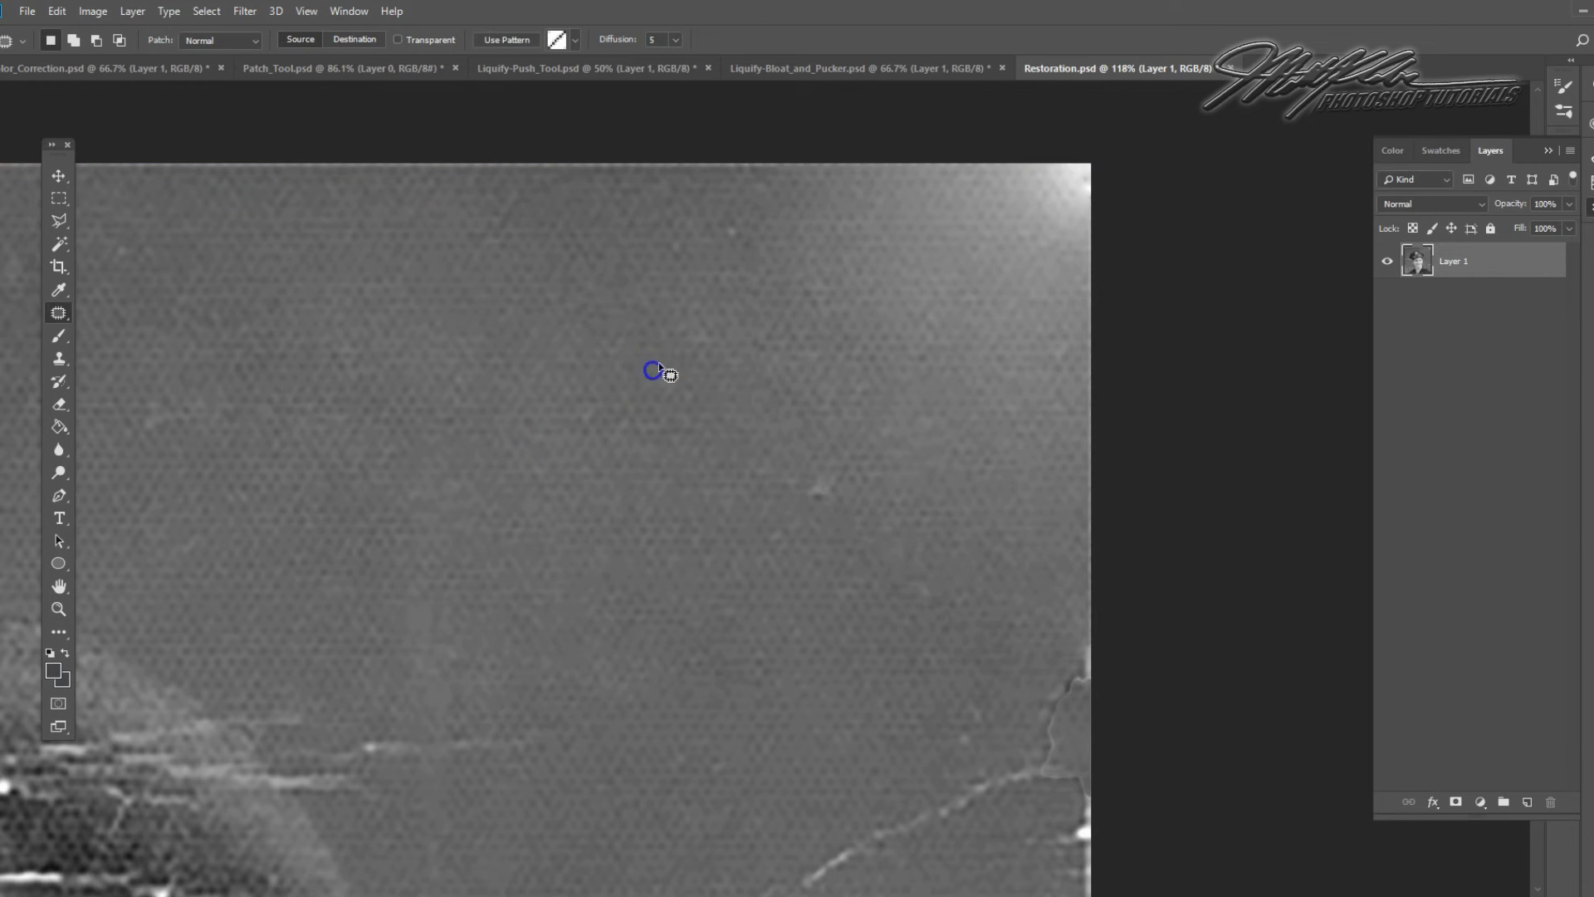
# Patch the bright glow in the photo's upper right corner and the area beside it with darker background texture
pyautogui.moveTo(1050, 126)
pyautogui.mouseDown()
pyautogui.moveTo(875, 327)
pyautogui.moveTo(1146, 178)
pyautogui.mouseUp()
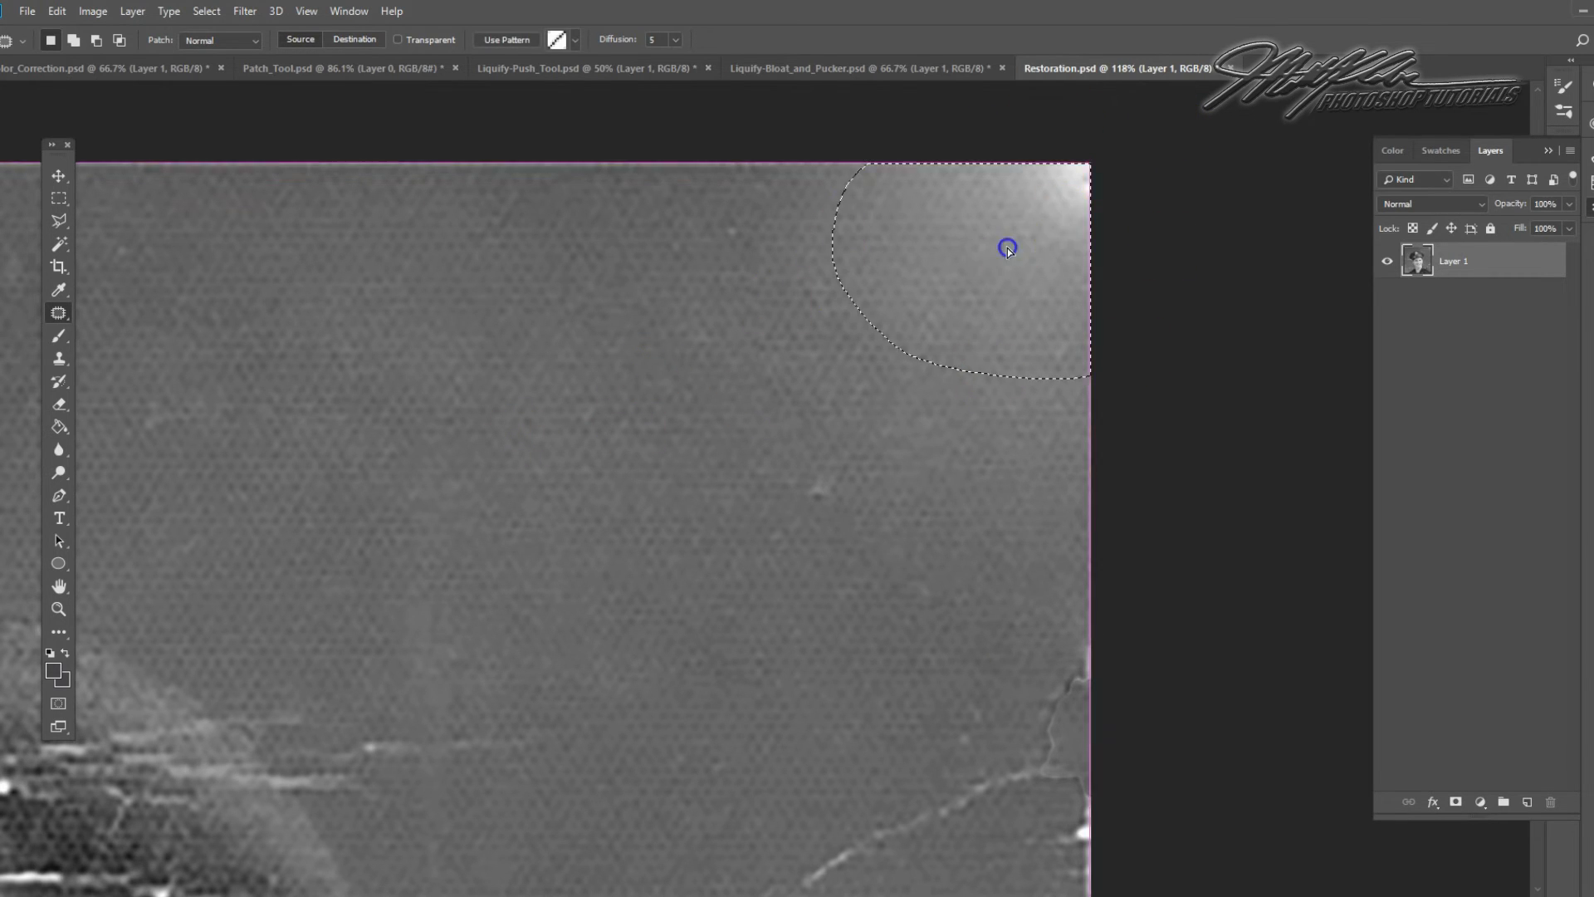
pyautogui.click(782, 266)
pyautogui.moveTo(801, 151)
pyautogui.mouseDown()
pyautogui.moveTo(822, 303)
pyautogui.moveTo(875, 158)
pyautogui.moveTo(807, 151)
pyautogui.mouseUp()
pyautogui.moveTo(830, 243); pyautogui.dragTo(660, 315)
# Patch the torn crack at the photo's right edge and the diagonal scratch leading from it
pyautogui.moveTo(818, 449); pyautogui.dragTo(859, 521)
pyautogui.moveTo(925, 626); pyautogui.dragTo(800, 455)
pyautogui.moveTo(1020, 626); pyautogui.dragTo(961, 565)
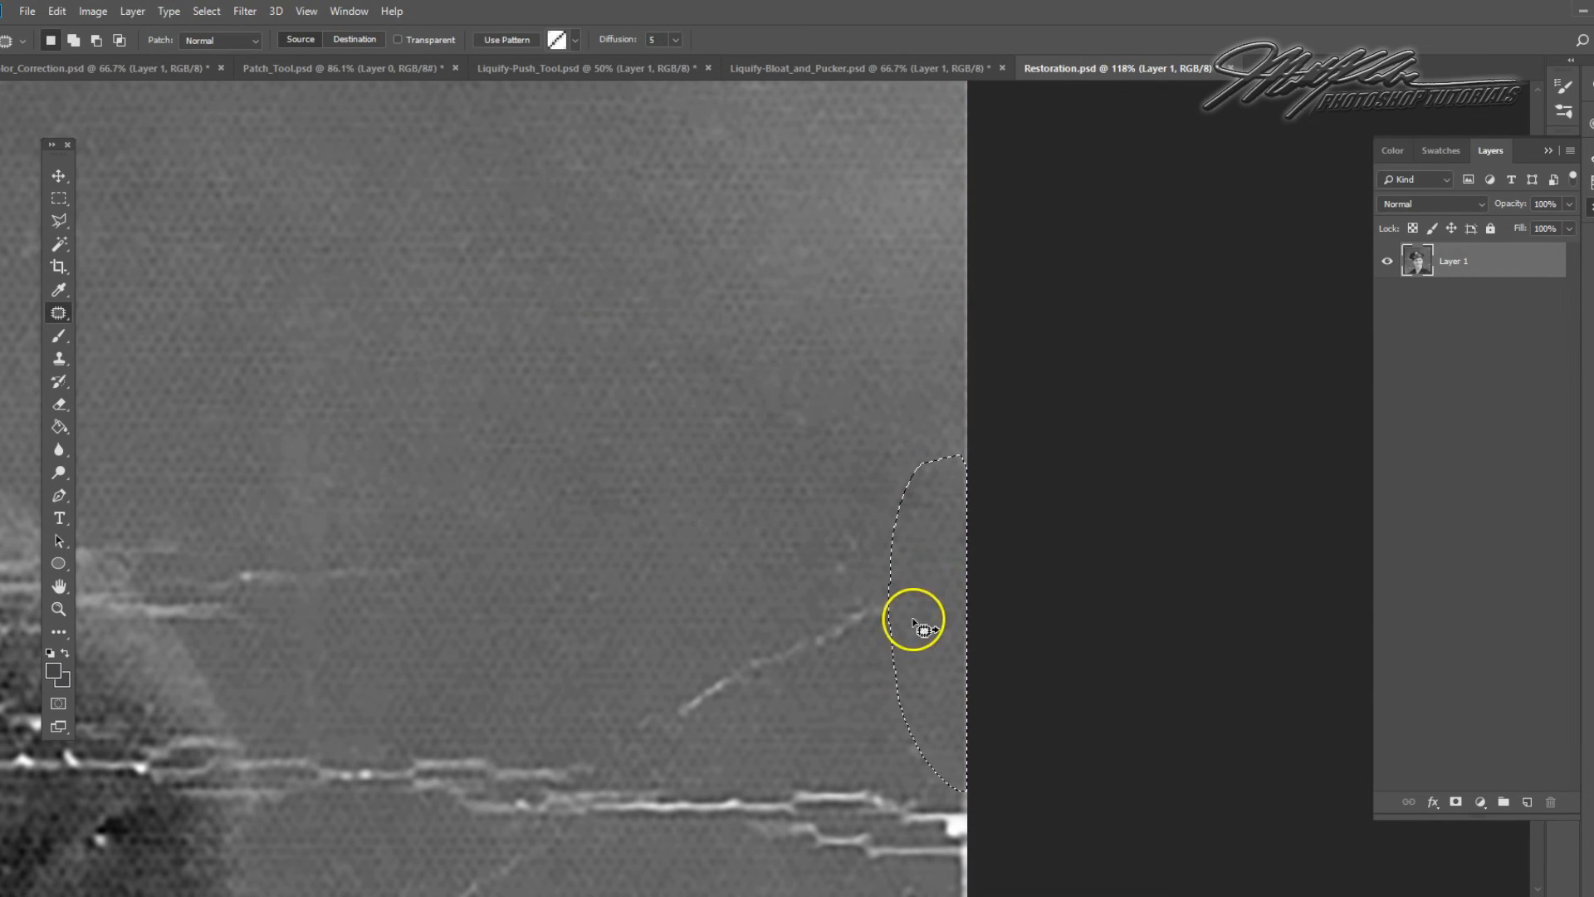
pyautogui.click(851, 549)
pyautogui.moveTo(692, 751); pyautogui.dragTo(893, 579)
pyautogui.moveTo(790, 623); pyautogui.dragTo(664, 400)
pyautogui.hotkey('ctrl', 'd')
# Patch the long horizontal crack between the cap and the photo's right edge with background from above it
pyautogui.moveTo(942, 531)
pyautogui.mouseDown()
pyautogui.moveTo(889, 612)
pyautogui.moveTo(940, 738)
pyautogui.moveTo(995, 566)
pyautogui.moveTo(825, 515)
pyautogui.moveTo(688, 445)
pyautogui.mouseUp()
pyautogui.press('space')
pyautogui.moveTo(786, 622); pyautogui.dragTo(818, 330)
pyautogui.moveTo(462, 382); pyautogui.dragTo(640, 378)
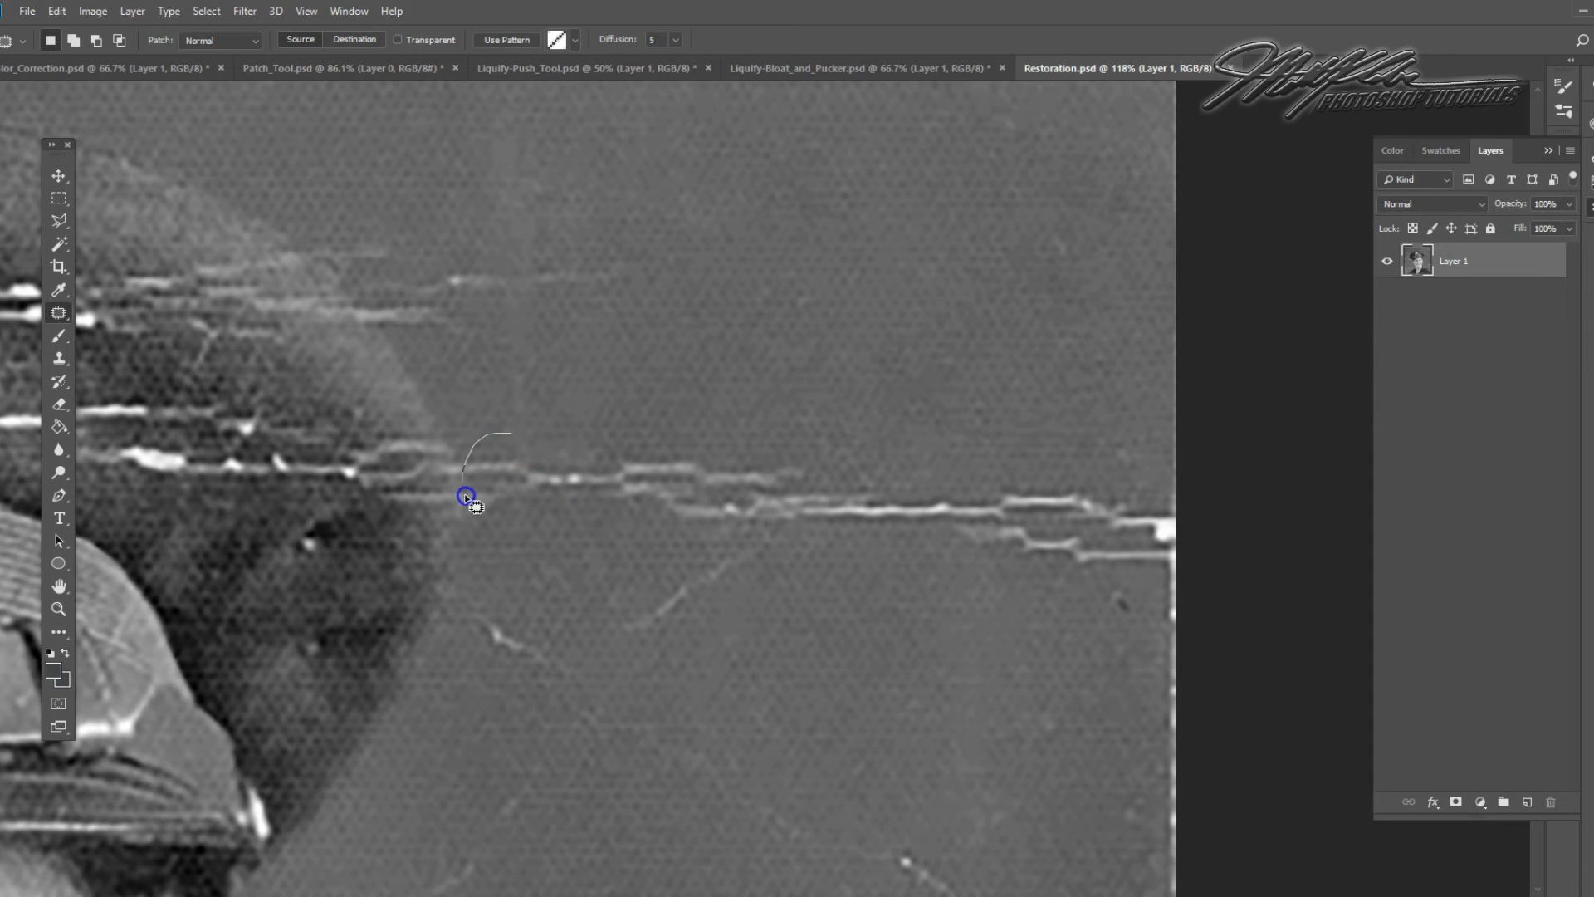
pyautogui.moveTo(558, 470); pyautogui.dragTo(511, 433)
pyautogui.moveTo(524, 477); pyautogui.dragTo(577, 369)
pyautogui.moveTo(624, 542); pyautogui.dragTo(755, 349)
pyautogui.moveTo(941, 575); pyautogui.dragTo(941, 575)
pyautogui.moveTo(863, 523); pyautogui.dragTo(872, 384)
pyautogui.moveTo(1061, 433)
pyautogui.mouseDown()
pyautogui.moveTo(921, 484)
pyautogui.moveTo(1013, 572)
pyautogui.moveTo(1193, 572)
pyautogui.moveTo(1144, 432)
pyautogui.mouseUp()
pyautogui.moveTo(1096, 520); pyautogui.dragTo(1009, 266)
pyautogui.hotkey('ctrl', 'd')
# Patch the leftover crack ends and the diagonal scratches in the background right of the cap
pyautogui.moveTo(592, 427); pyautogui.dragTo(874, 445)
pyautogui.moveTo(635, 220)
pyautogui.mouseDown()
pyautogui.moveTo(667, 299)
pyautogui.moveTo(908, 313)
pyautogui.moveTo(656, 215)
pyautogui.mouseUp()
pyautogui.moveTo(804, 322)
pyautogui.mouseDown()
pyautogui.moveTo(1105, 270)
pyautogui.moveTo(644, 360)
pyautogui.moveTo(672, 374)
pyautogui.moveTo(758, 564)
pyautogui.moveTo(751, 413)
pyautogui.moveTo(729, 358)
pyautogui.mouseUp()
pyautogui.hotkey('ctrl', 'd')
pyautogui.moveTo(798, 396); pyautogui.dragTo(710, 416)
pyautogui.moveTo(847, 507); pyautogui.dragTo(822, 432)
pyautogui.moveTo(777, 474); pyautogui.dragTo(836, 313)
pyautogui.moveTo(936, 331)
pyautogui.mouseDown()
pyautogui.moveTo(1004, 385)
pyautogui.moveTo(967, 334)
pyautogui.mouseUp()
pyautogui.moveTo(905, 419); pyautogui.dragTo(957, 250)
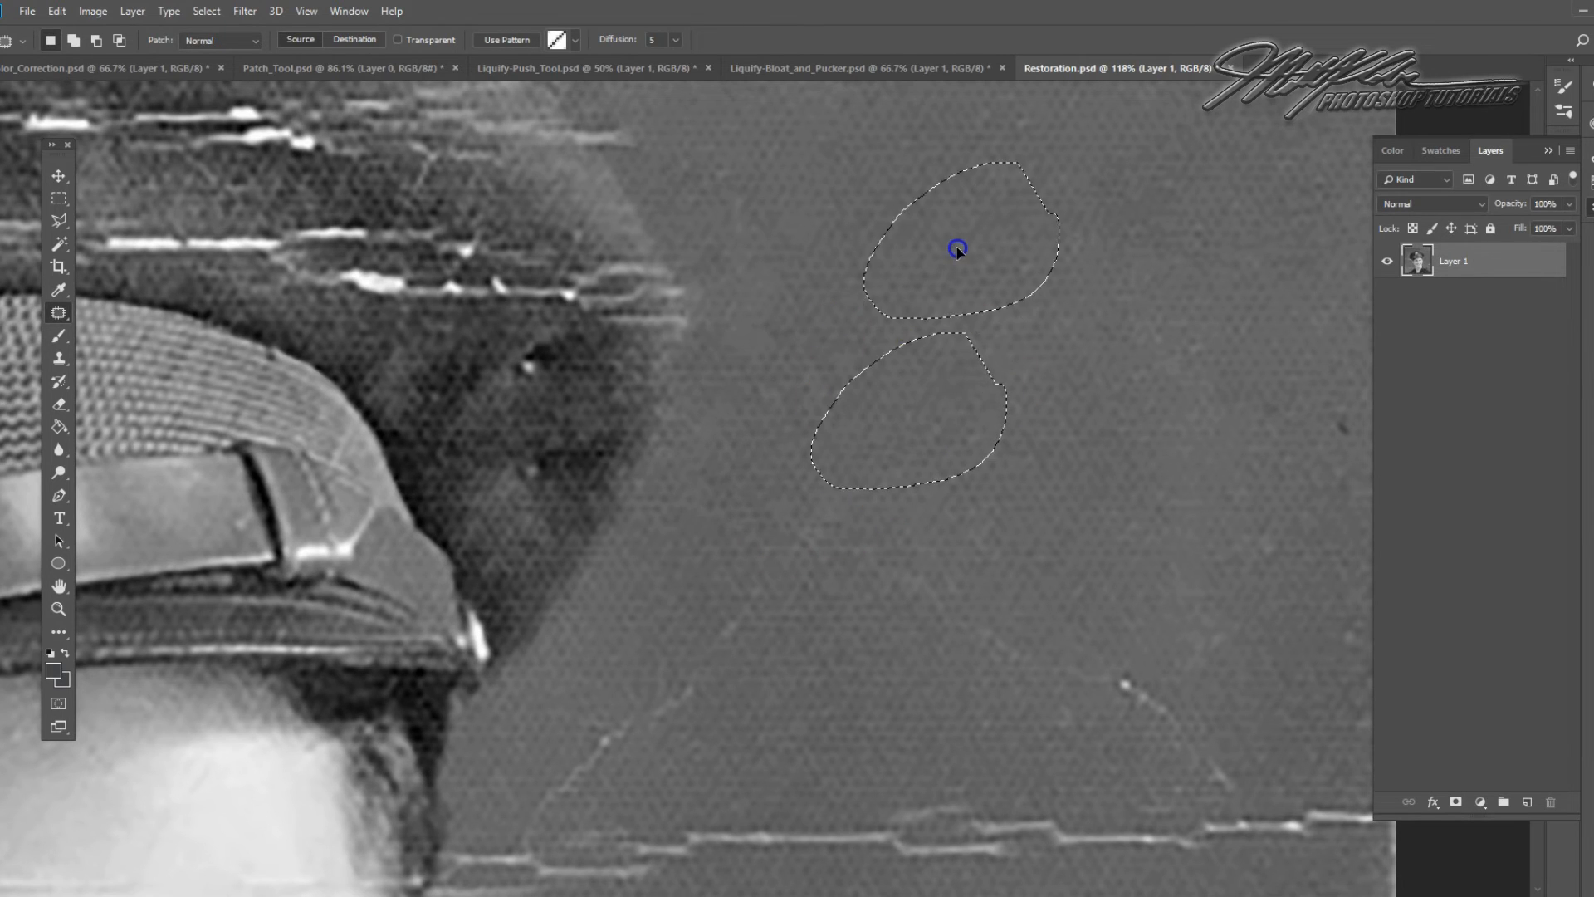
# Patch the speck and diagonal scratches in the background right of the cap's brim
pyautogui.moveTo(968, 563); pyautogui.dragTo(918, 360)
pyautogui.moveTo(1105, 469)
pyautogui.mouseDown()
pyautogui.moveTo(1086, 463)
pyautogui.moveTo(1179, 508)
pyautogui.moveTo(1109, 470)
pyautogui.mouseUp()
pyautogui.moveTo(1129, 517); pyautogui.dragTo(1066, 383)
pyautogui.moveTo(1170, 360); pyautogui.dragTo(911, 356)
pyautogui.moveTo(1050, 166)
pyautogui.mouseDown()
pyautogui.moveTo(1068, 188)
pyautogui.moveTo(961, 449)
pyautogui.moveTo(1060, 679)
pyautogui.moveTo(1072, 211)
pyautogui.mouseUp()
pyautogui.moveTo(990, 393); pyautogui.dragTo(699, 252)
pyautogui.moveTo(737, 457); pyautogui.dragTo(815, 296)
# Patch the horizontal crack in the background between the temple and the right edge
pyautogui.moveTo(345, 345)
pyautogui.mouseDown()
pyautogui.moveTo(292, 552)
pyautogui.moveTo(526, 278)
pyautogui.mouseUp()
pyautogui.moveTo(637, 366); pyautogui.dragTo(744, 306)
pyautogui.moveTo(599, 152)
pyautogui.mouseDown()
pyautogui.moveTo(518, 336)
pyautogui.moveTo(551, 249)
pyautogui.mouseUp()
pyautogui.moveTo(690, 309)
pyautogui.mouseDown()
pyautogui.moveTo(584, 345)
pyautogui.moveTo(951, 469)
pyautogui.mouseUp()
pyautogui.moveTo(780, 391); pyautogui.dragTo(897, 232)
pyautogui.hotkey('ctrl', 'd')
# Patch the damaged strip along the photo's right edge level with the soldier's ear
pyautogui.moveTo(1197, 446); pyautogui.dragTo(1164, 360)
pyautogui.moveTo(1110, 425); pyautogui.dragTo(752, 242)
pyautogui.moveTo(1035, 677); pyautogui.dragTo(834, 509)
pyautogui.moveTo(996, 327); pyautogui.dragTo(992, 319)
pyautogui.moveTo(1018, 232)
pyautogui.mouseDown()
pyautogui.moveTo(972, 623)
pyautogui.moveTo(1022, 241)
pyautogui.mouseUp()
pyautogui.moveTo(642, 535); pyautogui.dragTo(713, 341)
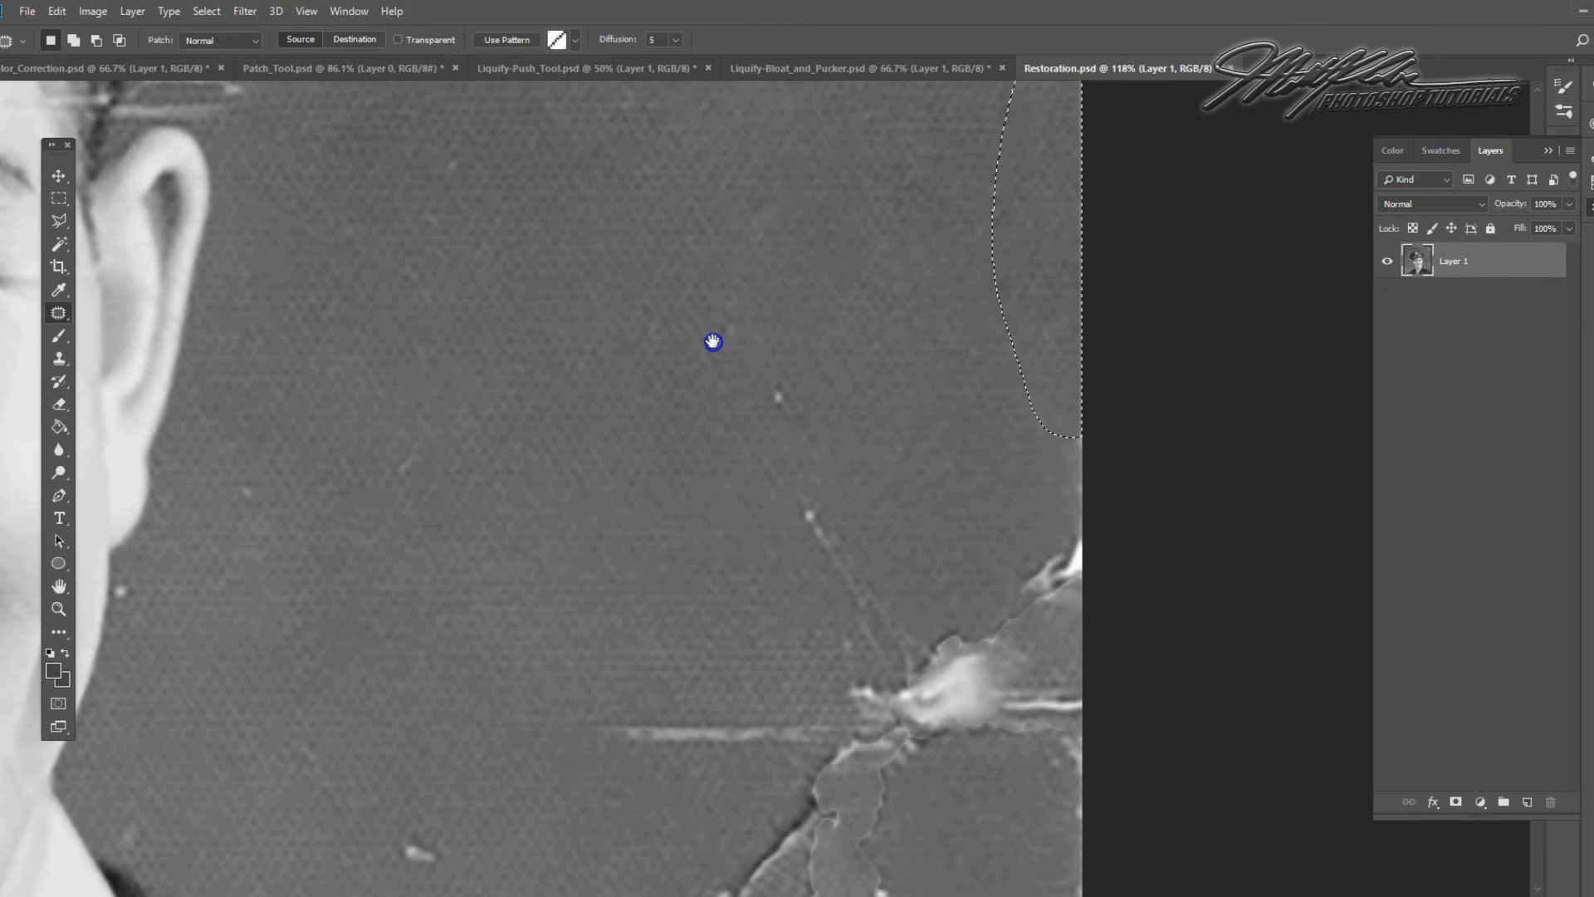
# Patch the diagonal scratch and the white torn spot in the background right of the ear
pyautogui.moveTo(844, 366)
pyautogui.mouseDown()
pyautogui.moveTo(864, 634)
pyautogui.moveTo(844, 367)
pyautogui.mouseUp()
pyautogui.moveTo(818, 527); pyautogui.dragTo(557, 337)
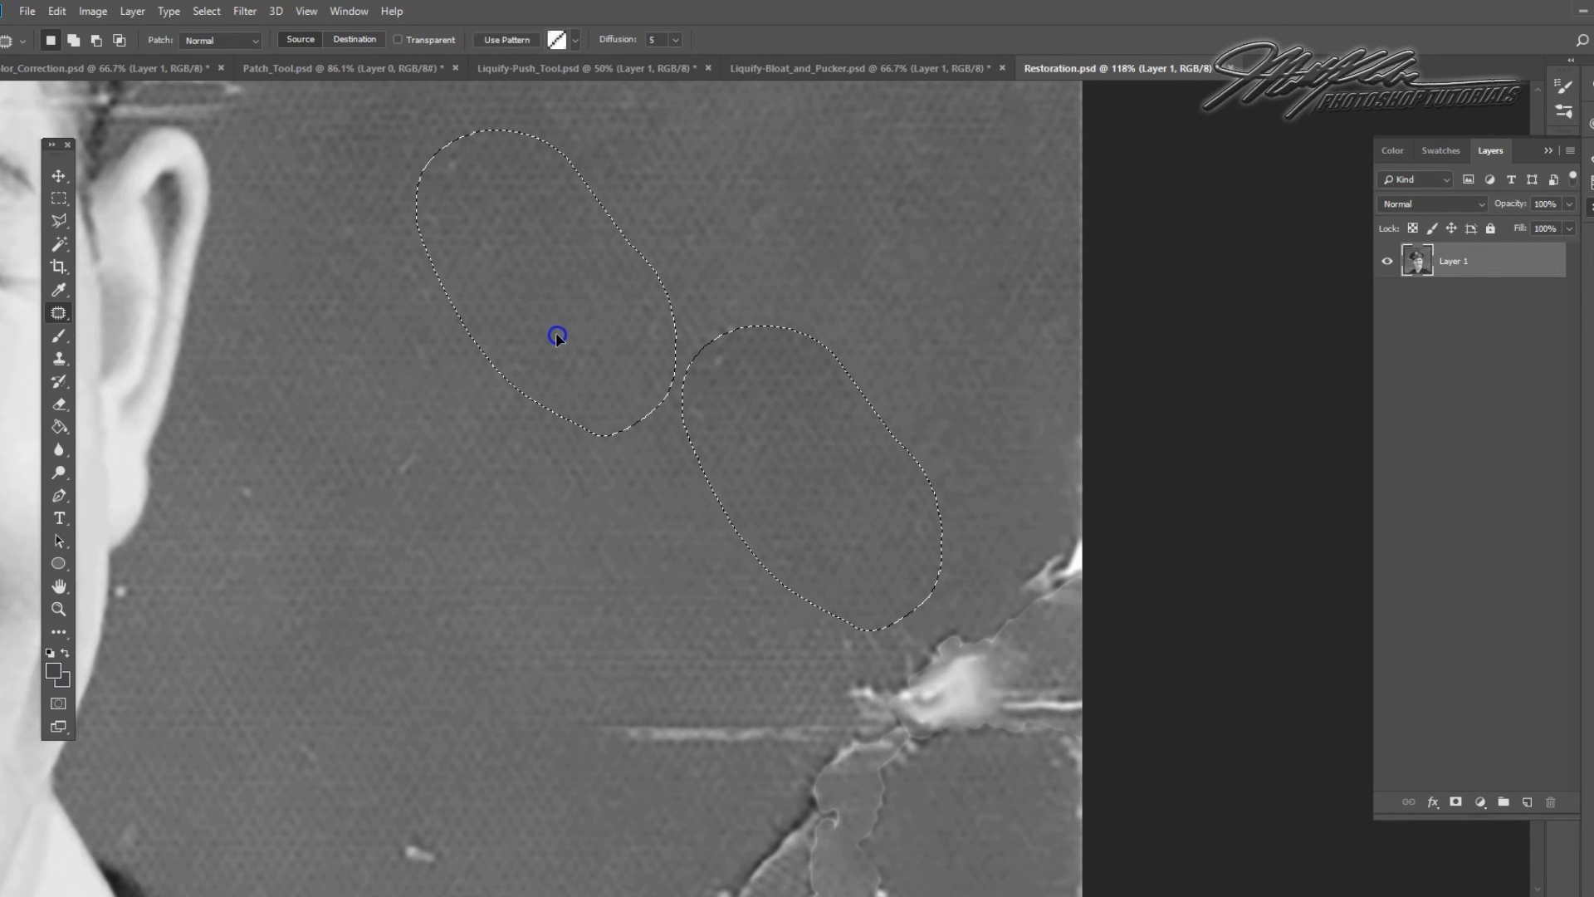
pyautogui.moveTo(644, 637); pyautogui.dragTo(601, 413)
pyautogui.moveTo(997, 289); pyautogui.dragTo(1048, 299)
pyautogui.moveTo(980, 407); pyautogui.dragTo(656, 166)
pyautogui.moveTo(848, 347)
pyautogui.mouseDown()
pyautogui.moveTo(958, 488)
pyautogui.moveTo(856, 349)
pyautogui.mouseUp()
pyautogui.moveTo(871, 449); pyautogui.dragTo(640, 299)
# Patch the torn paper edges and cracks near the right edge above the shoulder with clean background
pyautogui.moveTo(1013, 167); pyautogui.dragTo(1053, 295)
pyautogui.moveTo(951, 340); pyautogui.dragTo(615, 289)
pyautogui.moveTo(598, 507)
pyautogui.mouseDown()
pyautogui.moveTo(699, 324)
pyautogui.moveTo(619, 324)
pyautogui.mouseUp()
pyautogui.moveTo(789, 332); pyautogui.dragTo(532, 436)
pyautogui.moveTo(939, 338); pyautogui.dragTo(900, 192)
pyautogui.moveTo(897, 291); pyautogui.dragTo(893, 299)
pyautogui.moveTo(938, 398); pyautogui.dragTo(664, 249)
pyautogui.moveTo(1059, 195)
pyautogui.mouseDown()
pyautogui.moveTo(1161, 329)
pyautogui.moveTo(1063, 196)
pyautogui.mouseUp()
# Patch the remaining white blemishes in the background between the soldier's cheek and shoulder
pyautogui.moveTo(997, 415); pyautogui.dragTo(706, 332)
pyautogui.moveTo(772, 409)
pyautogui.mouseDown()
pyautogui.moveTo(676, 543)
pyautogui.moveTo(877, 551)
pyautogui.mouseUp()
pyautogui.moveTo(748, 506); pyautogui.dragTo(798, 332)
pyautogui.moveTo(833, 324)
pyautogui.mouseDown()
pyautogui.moveTo(985, 374)
pyautogui.moveTo(1096, 445)
pyautogui.mouseUp()
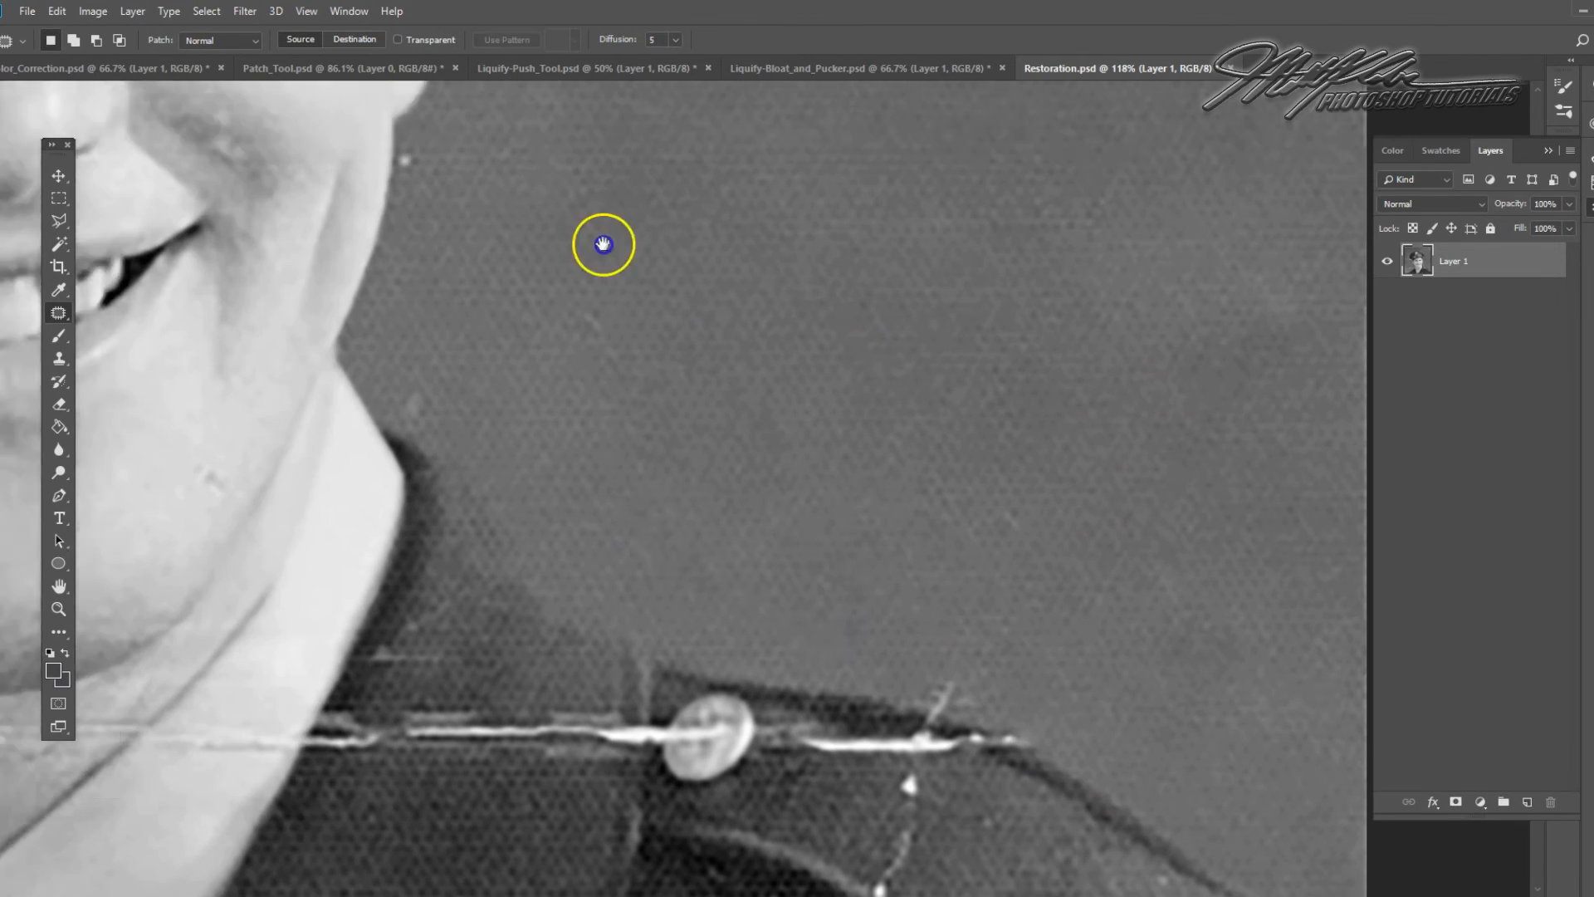
# Patch the white specks in the background above the cap
pyautogui.moveTo(603, 244); pyautogui.dragTo(799, 395)
pyautogui.scroll(15, 719, 198)
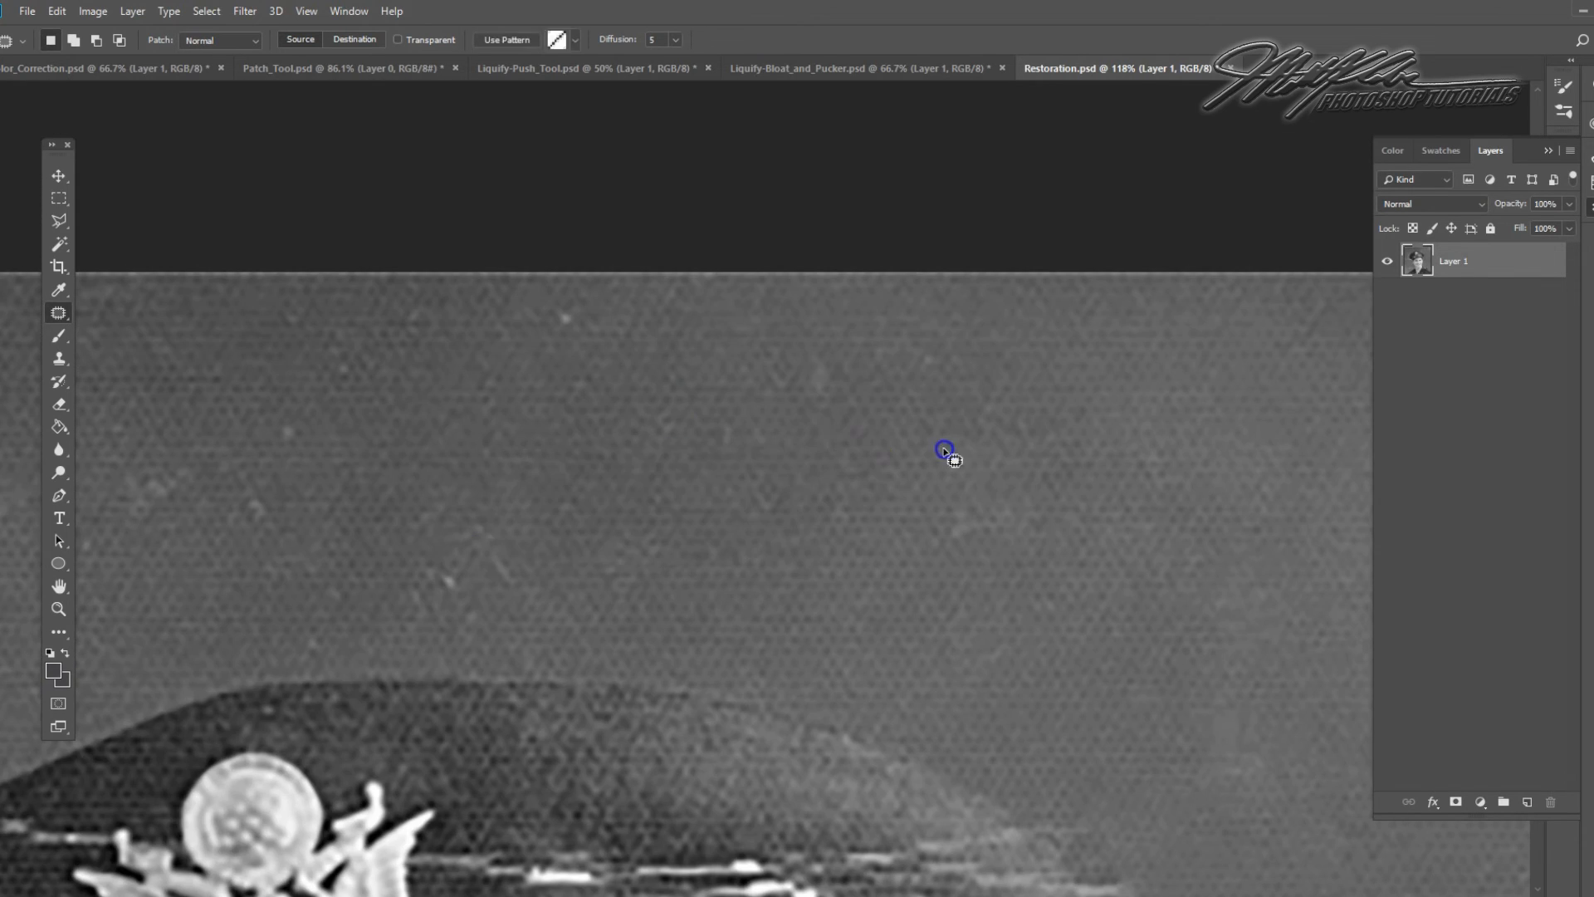
pyautogui.moveTo(944, 451); pyautogui.dragTo(938, 444)
pyautogui.moveTo(548, 332); pyautogui.dragTo(767, 323)
pyautogui.moveTo(809, 300)
pyautogui.mouseDown()
pyautogui.moveTo(736, 321)
pyautogui.moveTo(807, 304)
pyautogui.mouseUp()
pyautogui.moveTo(635, 502); pyautogui.dragTo(652, 587)
pyautogui.moveTo(540, 391); pyautogui.dragTo(835, 410)
pyautogui.moveTo(326, 632); pyautogui.dragTo(640, 534)
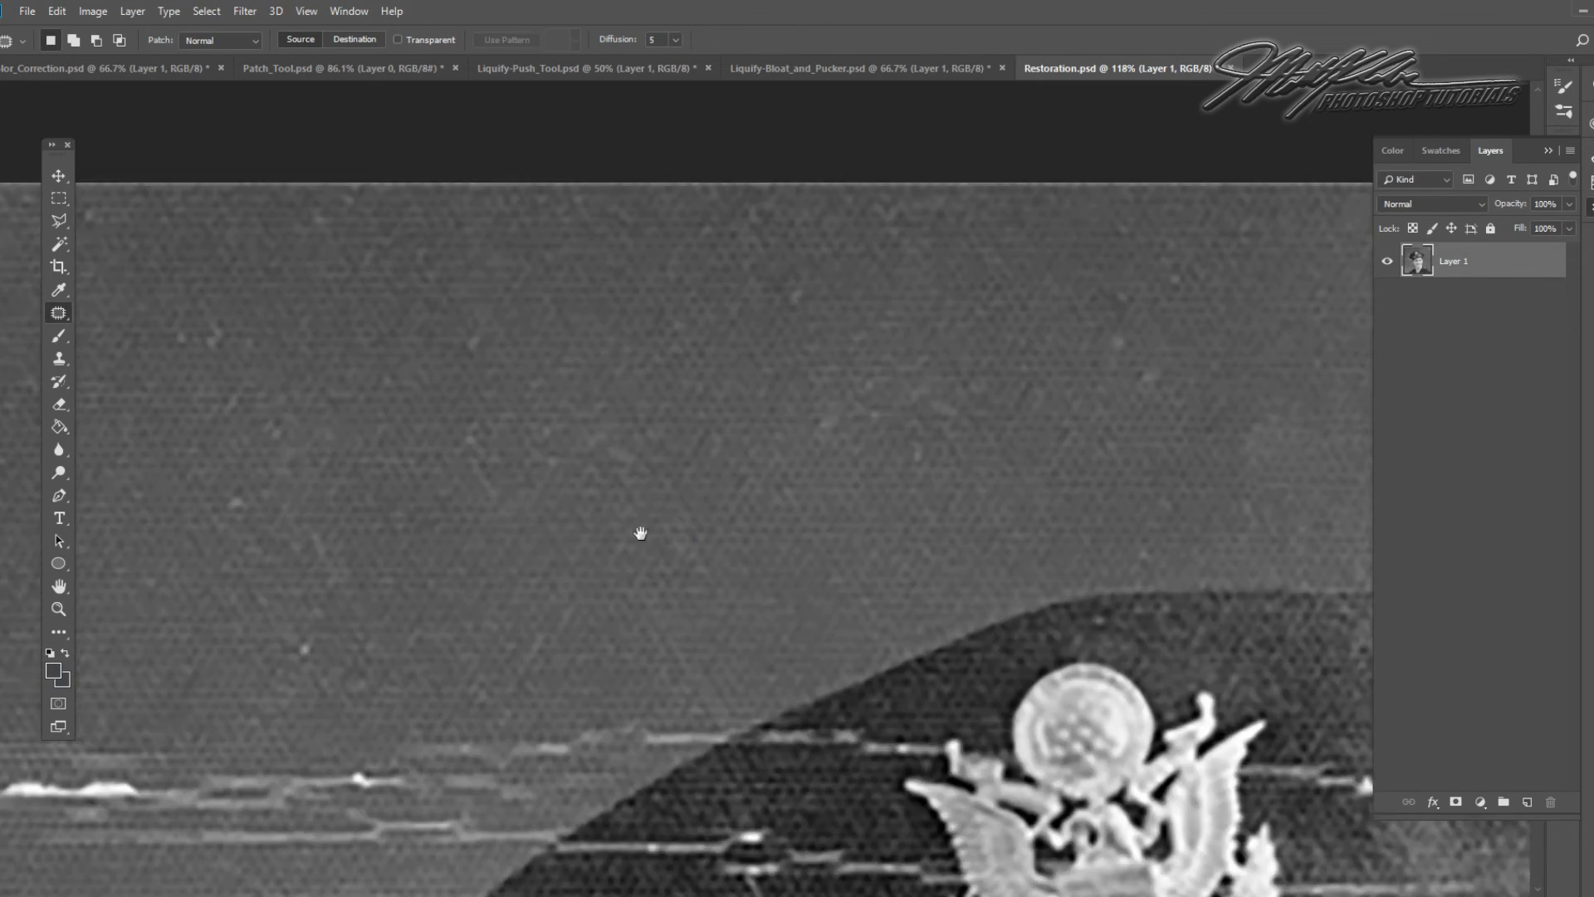
# Patch the specks and faint scratches in the photo's upper left background
pyautogui.moveTo(147, 618); pyautogui.dragTo(618, 514)
pyautogui.moveTo(703, 291)
pyautogui.mouseDown()
pyautogui.moveTo(843, 539)
pyautogui.moveTo(714, 291)
pyautogui.mouseUp()
pyautogui.moveTo(747, 431); pyautogui.dragTo(581, 432)
pyautogui.moveTo(336, 599)
pyautogui.mouseDown()
pyautogui.moveTo(862, 764)
pyautogui.moveTo(349, 599)
pyautogui.mouseUp()
pyautogui.moveTo(614, 681); pyautogui.dragTo(614, 482)
pyautogui.moveTo(240, 569); pyautogui.dragTo(365, 738)
pyautogui.moveTo(992, 471)
pyautogui.mouseDown()
pyautogui.moveTo(872, 630)
pyautogui.moveTo(1056, 515)
pyautogui.mouseUp()
pyautogui.moveTo(962, 511); pyautogui.dragTo(831, 391)
# Patch the horizontal cracks in the background left of the cap
pyautogui.moveTo(771, 451)
pyautogui.mouseDown()
pyautogui.moveTo(875, 316)
pyautogui.moveTo(961, 152)
pyautogui.mouseUp()
pyautogui.moveTo(822, 309); pyautogui.dragTo(712, 146)
pyautogui.moveTo(538, 758); pyautogui.dragTo(525, 336)
pyautogui.moveTo(421, 455); pyautogui.dragTo(675, 508)
pyautogui.moveTo(539, 504); pyautogui.dragTo(528, 220)
pyautogui.moveTo(357, 605); pyautogui.dragTo(299, 471)
pyautogui.moveTo(722, 548); pyautogui.dragTo(905, 598)
pyautogui.moveTo(687, 526)
pyautogui.mouseDown()
pyautogui.moveTo(701, 608)
pyautogui.moveTo(913, 539)
pyautogui.mouseUp()
# Patch the cracks and scratches in the background left of the soldier's face
pyautogui.moveTo(888, 764); pyautogui.dragTo(907, 249)
pyautogui.moveTo(365, 706); pyautogui.dragTo(619, 705)
pyautogui.moveTo(801, 800); pyautogui.dragTo(766, 407)
pyautogui.moveTo(442, 552); pyautogui.dragTo(465, 565)
pyautogui.moveTo(423, 614); pyautogui.dragTo(431, 440)
pyautogui.moveTo(779, 602); pyautogui.dragTo(797, 581)
pyautogui.moveTo(747, 581); pyautogui.dragTo(740, 443)
# Patch the blemishes in the lower left background above the soldier's shoulder
pyautogui.moveTo(698, 369); pyautogui.dragTo(416, 402)
pyautogui.moveTo(581, 581); pyautogui.dragTo(527, 443)
pyautogui.moveTo(534, 455)
pyautogui.mouseDown()
pyautogui.moveTo(716, 816)
pyautogui.moveTo(534, 455)
pyautogui.mouseUp()
pyautogui.moveTo(548, 606); pyautogui.dragTo(614, 465)
pyautogui.moveTo(942, 303)
pyautogui.mouseDown()
pyautogui.moveTo(662, 362)
pyautogui.moveTo(598, 339)
pyautogui.mouseUp()
pyautogui.moveTo(573, 398); pyautogui.dragTo(482, 475)
pyautogui.moveTo(510, 762); pyautogui.dragTo(559, 509)
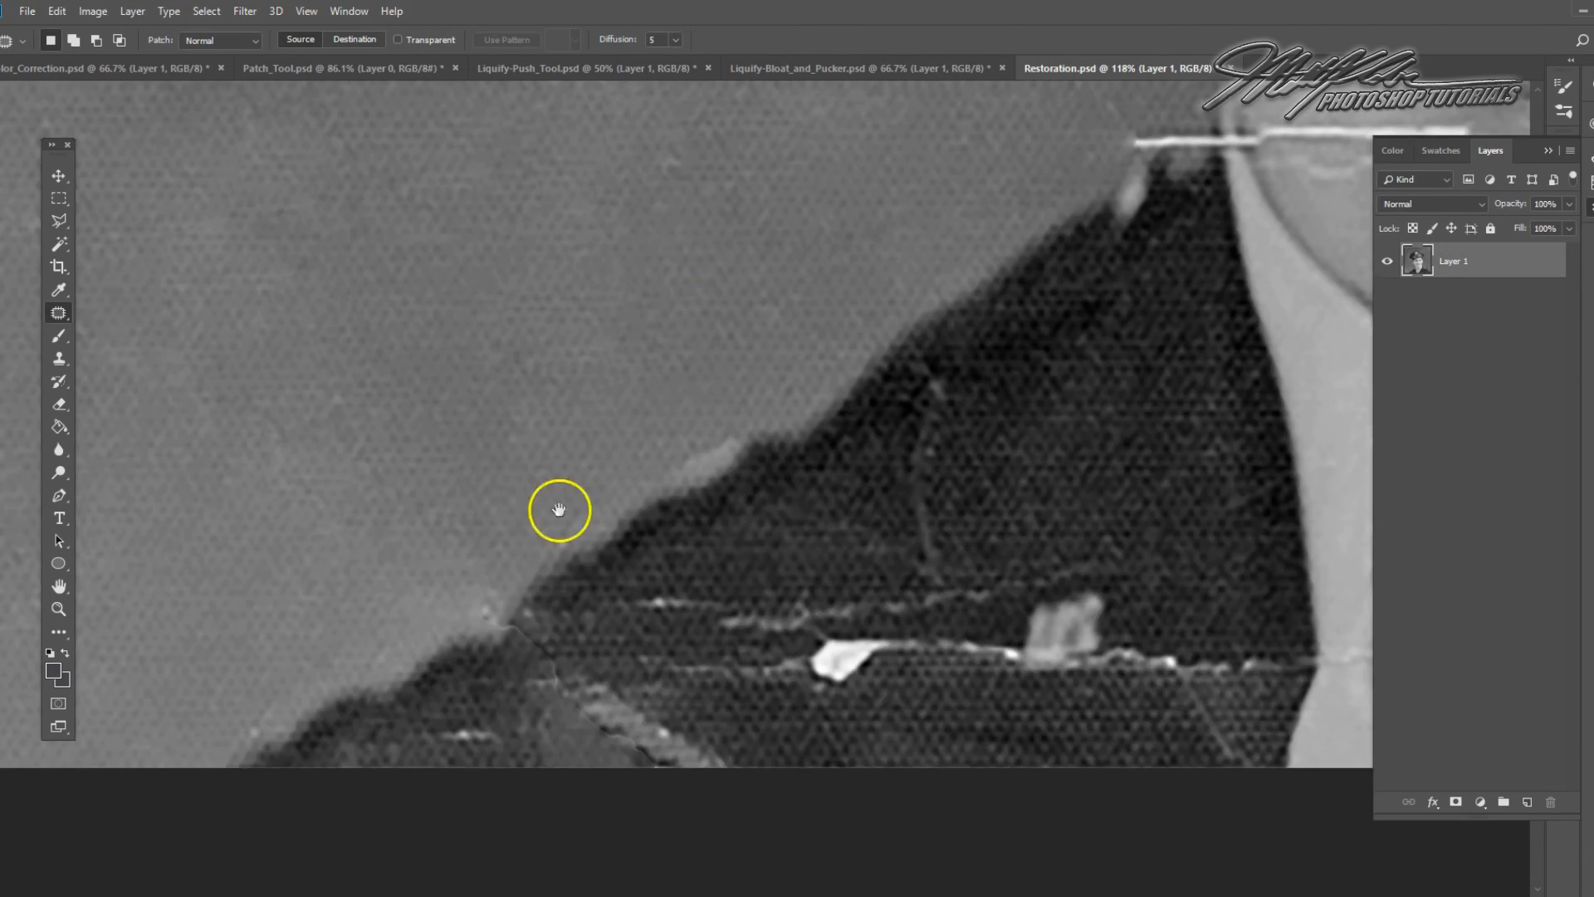
# Fit the whole photo on screen and patch the uneven light tone along the right edge of the background
pyautogui.moveTo(647, 240); pyautogui.dragTo(581, 597)
pyautogui.moveTo(718, 158); pyautogui.dragTo(651, 499)
pyautogui.moveTo(653, 403); pyautogui.dragTo(892, 846)
pyautogui.click(311, 12)
pyautogui.click(341, 172)
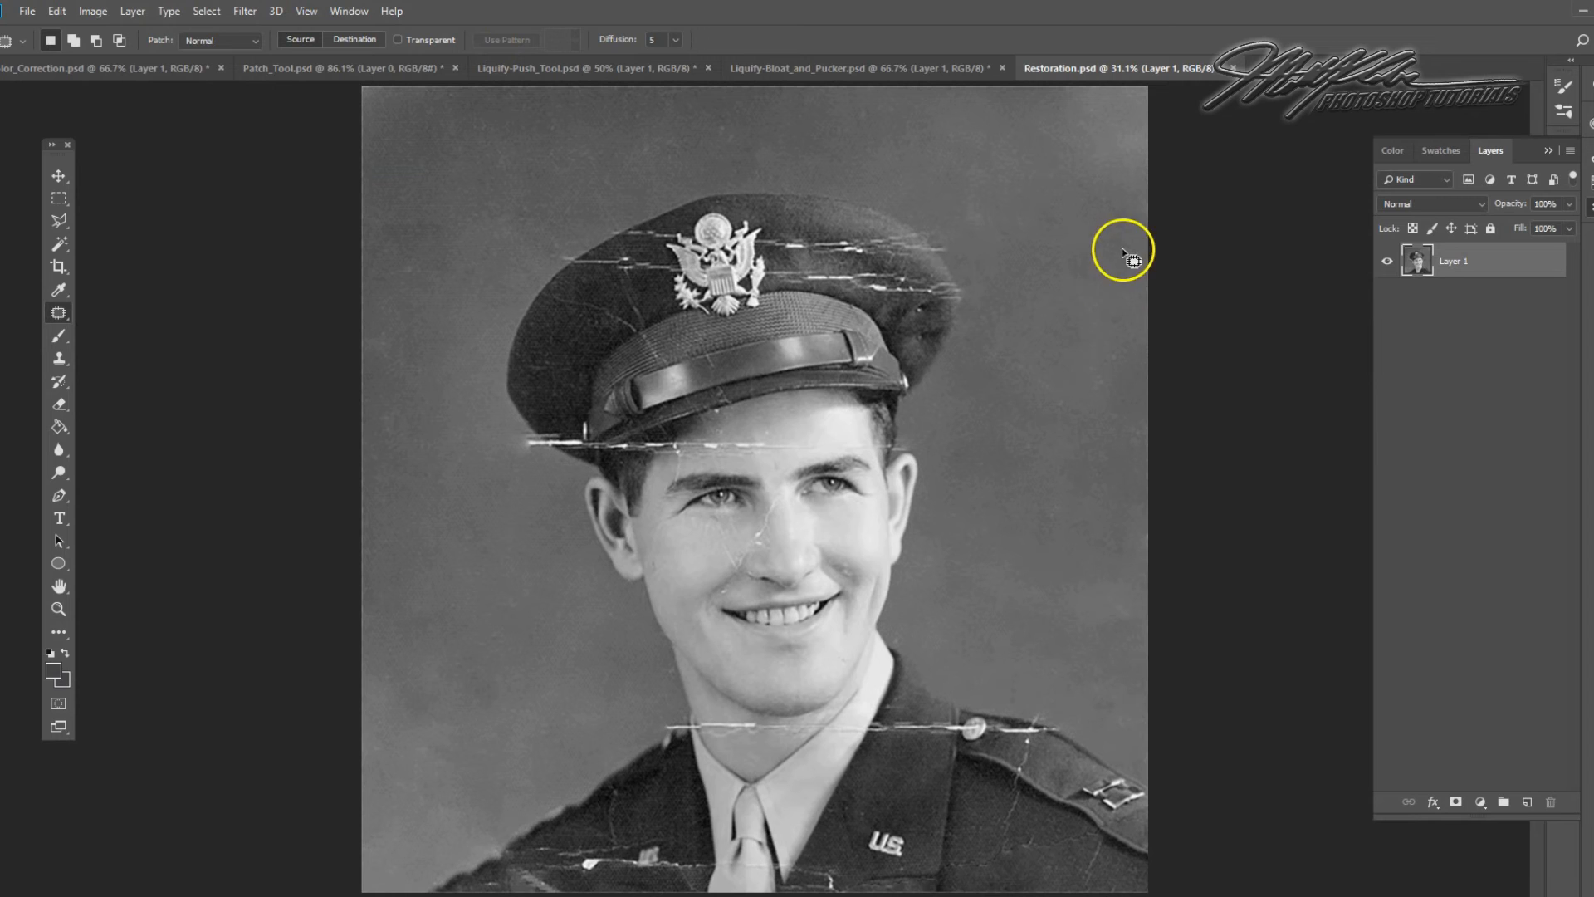
pyautogui.moveTo(1059, 502)
pyautogui.mouseDown()
pyautogui.moveTo(1177, 455)
pyautogui.moveTo(1100, 357)
pyautogui.mouseUp()
pyautogui.moveTo(1148, 87); pyautogui.dragTo(1084, 85)
pyautogui.moveTo(1079, 148); pyautogui.dragTo(1091, 387)
pyautogui.hotkey('ctrl', 'd')
# Patch the remaining uneven strip beside the upper right corner with evenly toned background, and deselect
pyautogui.moveTo(1088, 499)
pyautogui.mouseDown()
pyautogui.moveTo(1075, 512)
pyautogui.moveTo(1182, 522)
pyautogui.moveTo(1095, 501)
pyautogui.mouseUp()
pyautogui.moveTo(1111, 578); pyautogui.dragTo(1107, 331)
pyautogui.click(1068, 258)
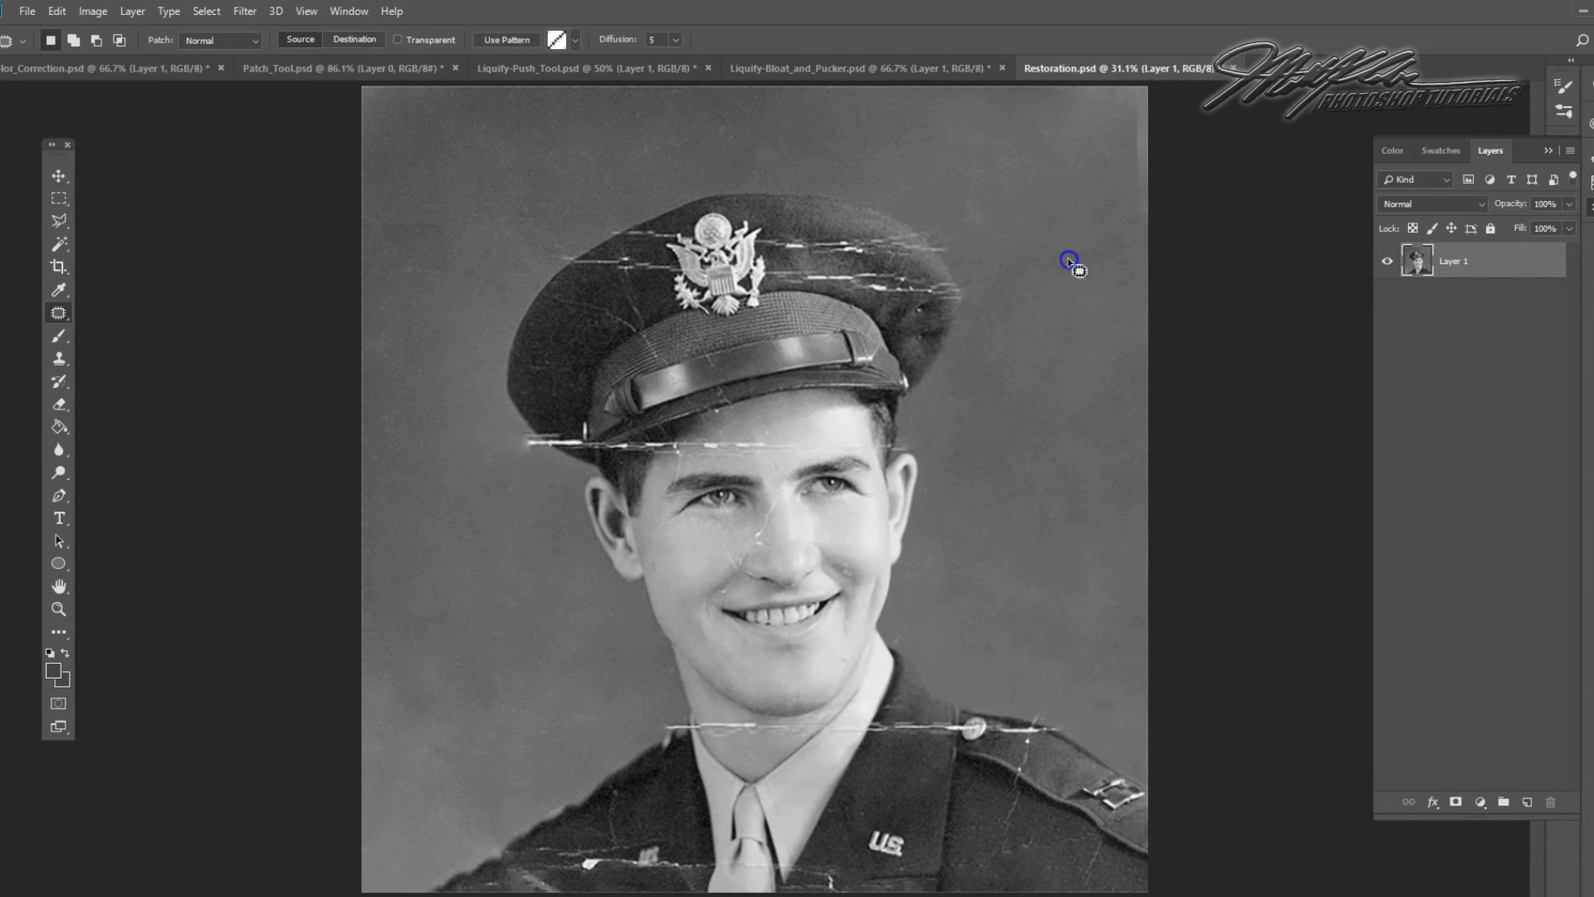
pyautogui.moveTo(1115, 114)
pyautogui.mouseDown()
pyautogui.moveTo(1164, 123)
pyautogui.moveTo(1153, 98)
pyautogui.moveTo(1113, 111)
pyautogui.mouseUp()
pyautogui.moveTo(1126, 146); pyautogui.dragTo(1065, 207)
pyautogui.click(1104, 301)
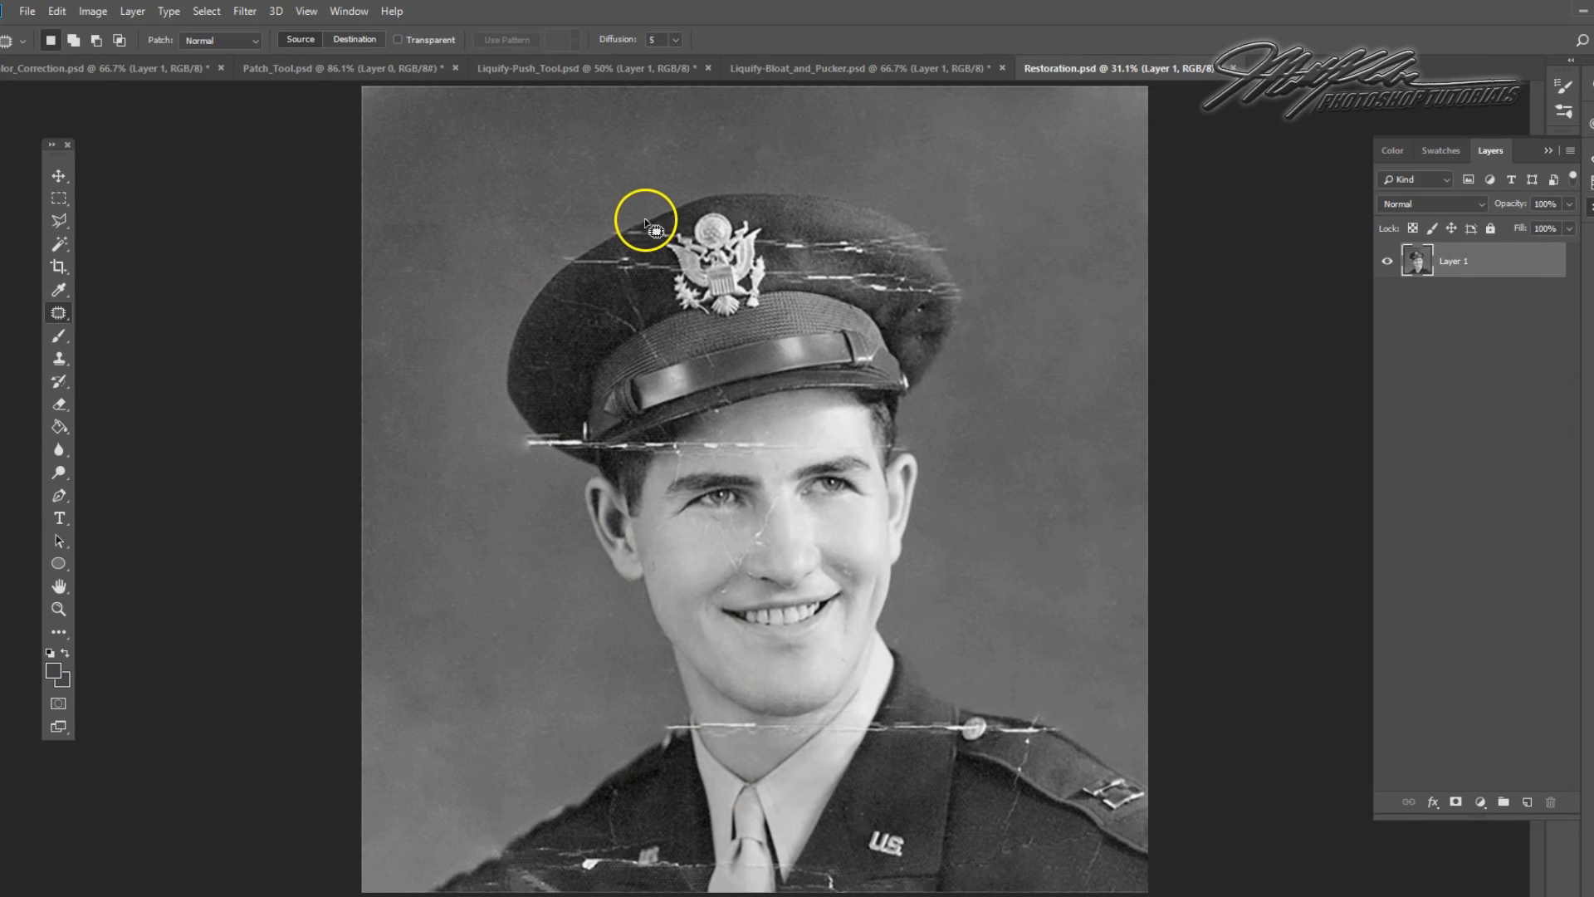
# Patch the crack's outer end on the cap's left outline with a matching piece of clean cap edge
pyautogui.click(55, 611)
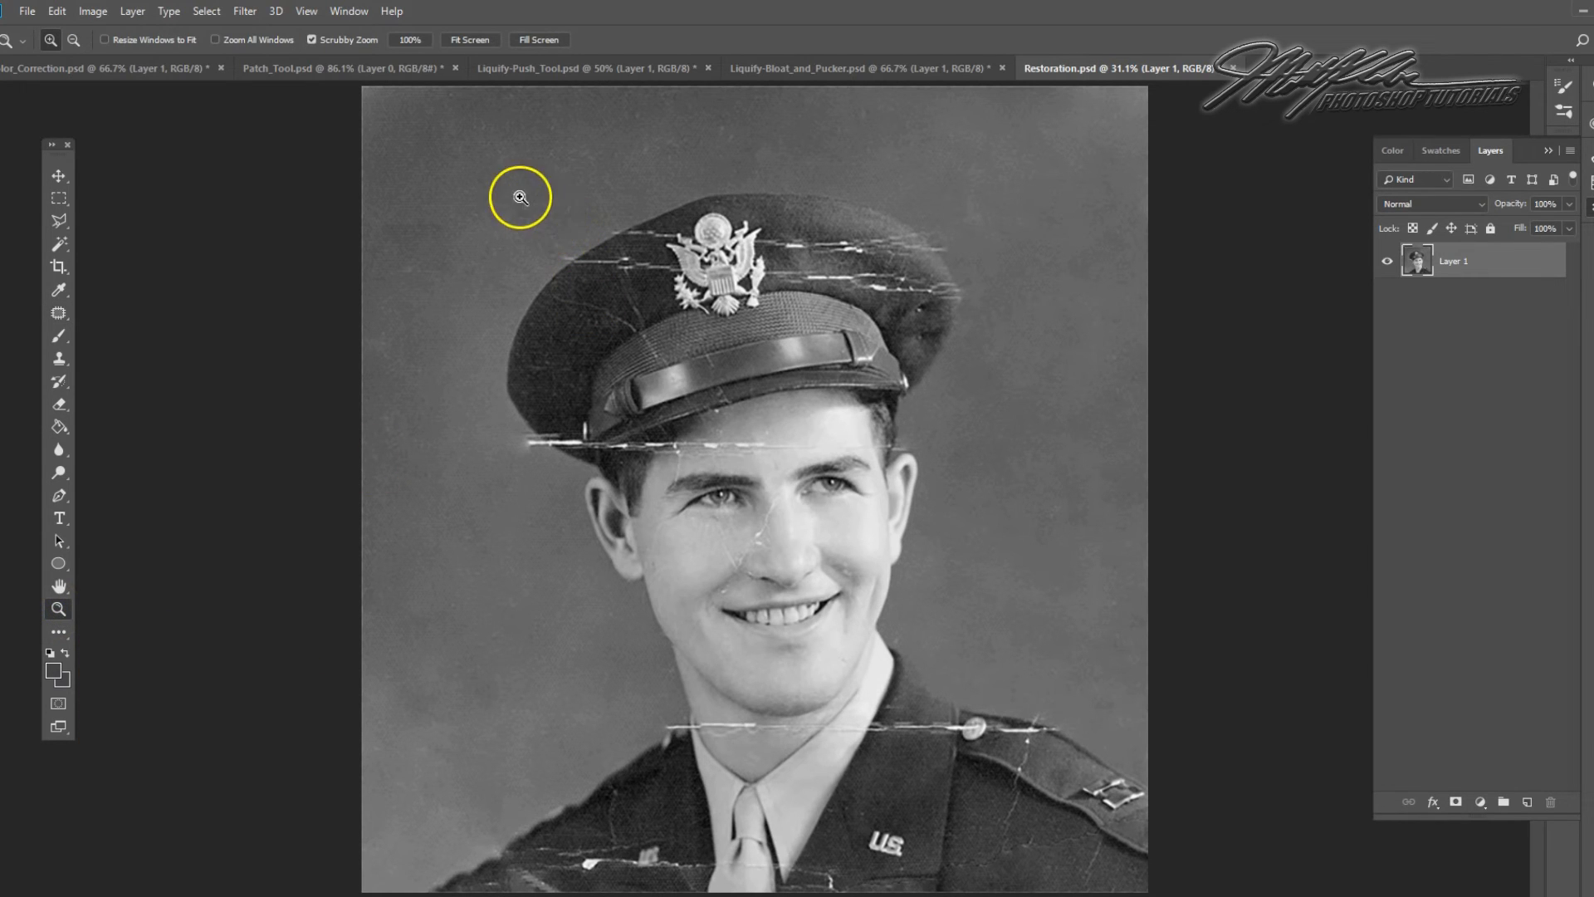
pyautogui.moveTo(534, 211); pyautogui.dragTo(623, 327)
pyautogui.click(192, 280)
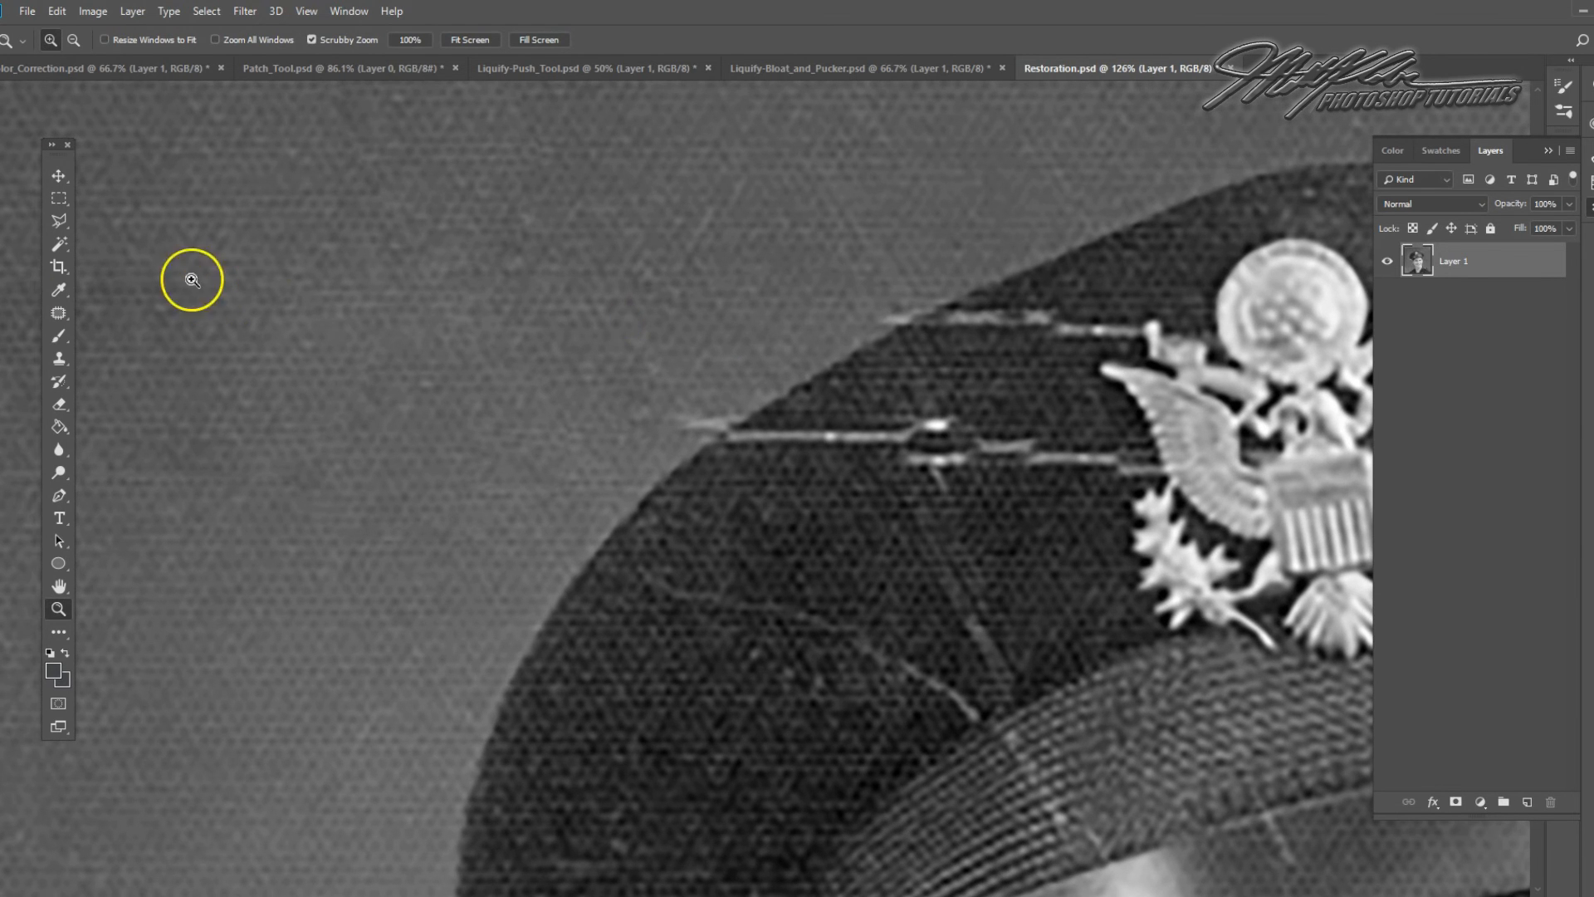
pyautogui.click(63, 310)
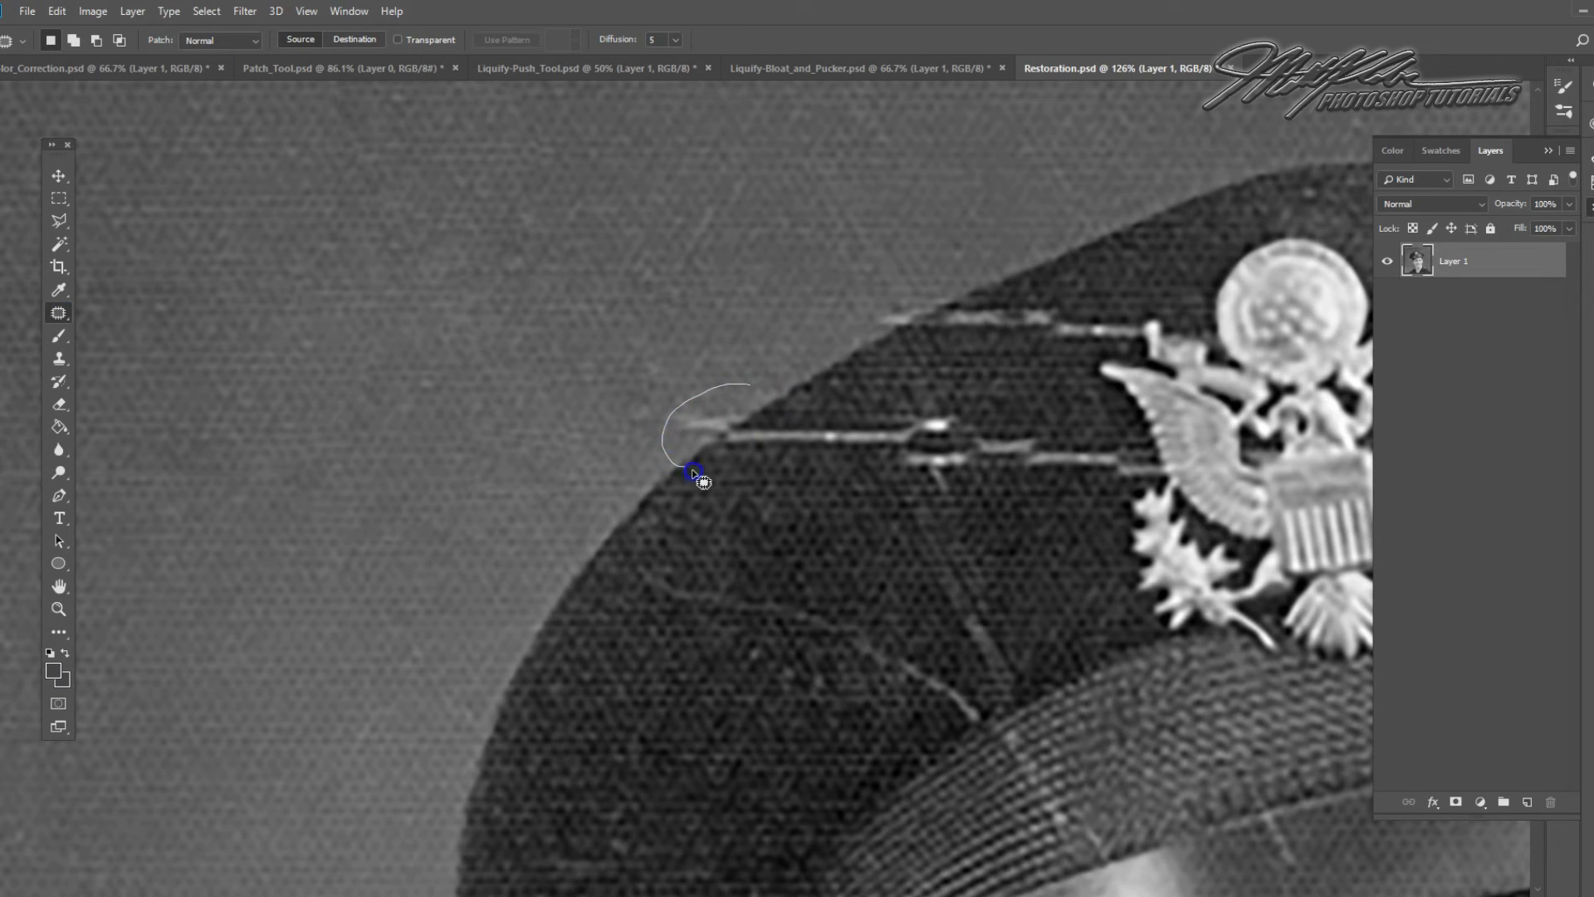
pyautogui.moveTo(779, 397); pyautogui.dragTo(834, 370)
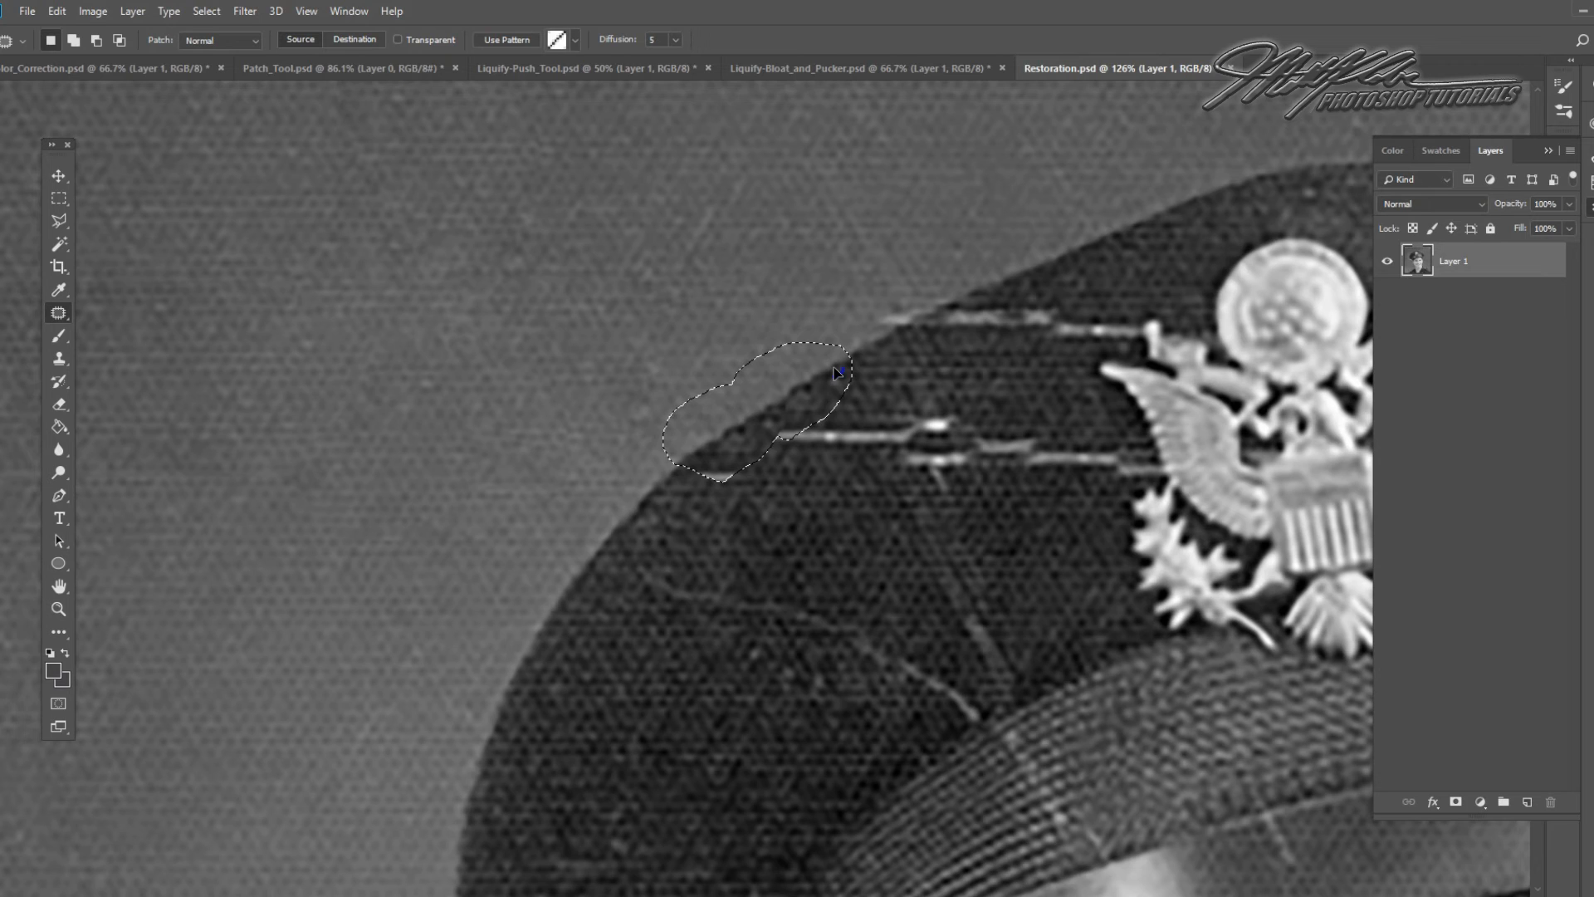
pyautogui.moveTo(836, 371); pyautogui.dragTo(834, 372)
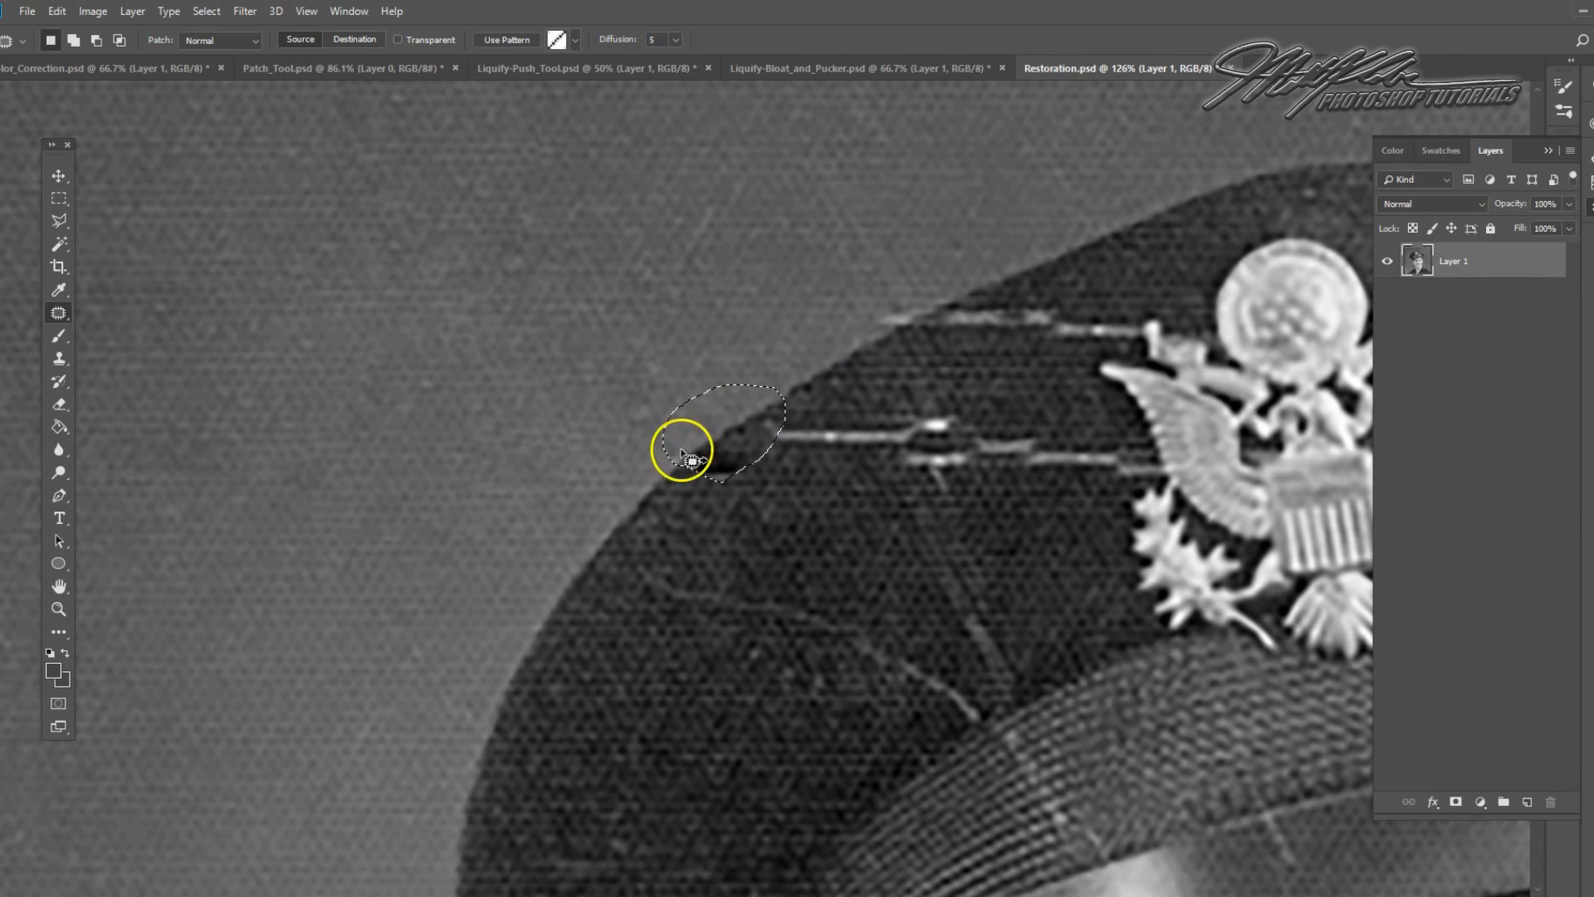
pyautogui.click(727, 486)
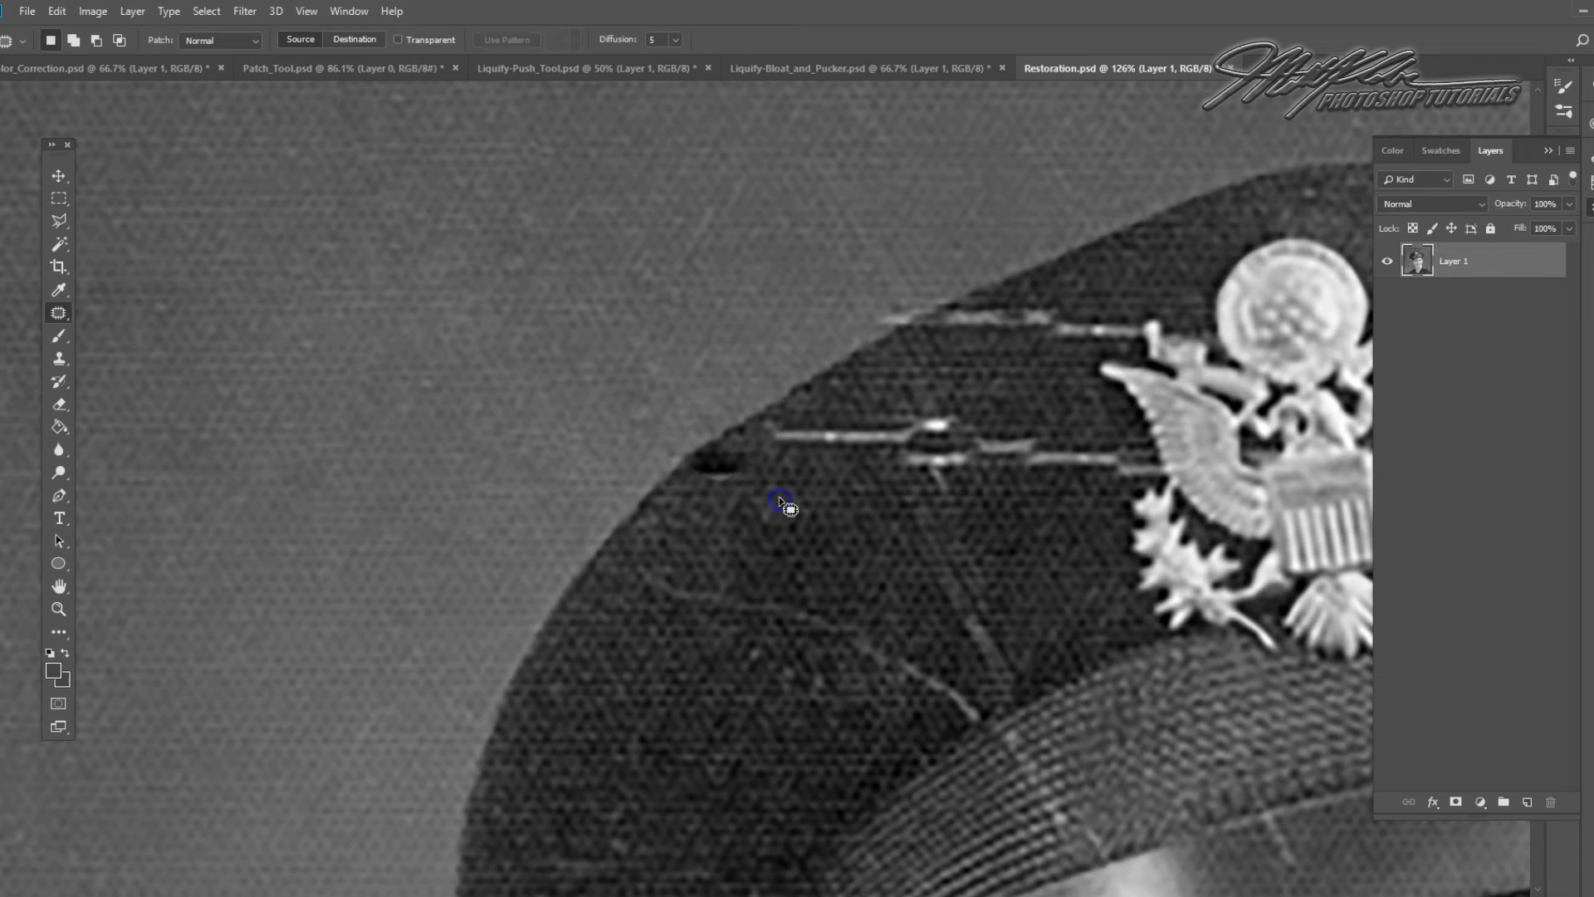
# Patch the dark smudge inside the cap's edge and the white crack running from it with clean cap fabric
pyautogui.moveTo(761, 473); pyautogui.dragTo(705, 524)
pyautogui.click(836, 463)
pyautogui.moveTo(811, 413); pyautogui.dragTo(833, 466)
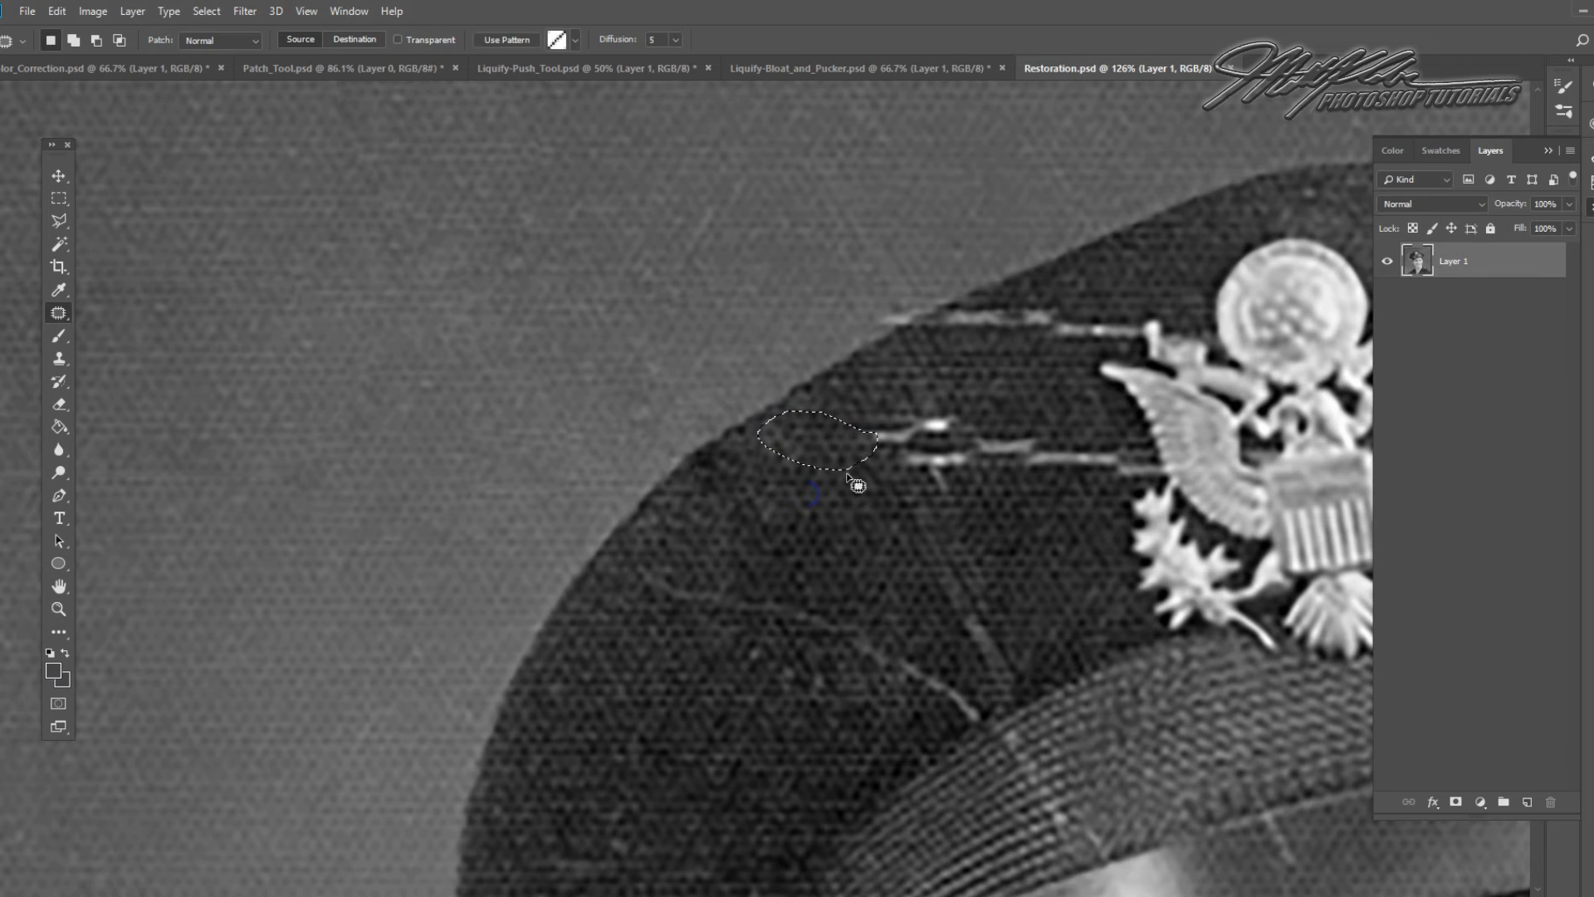
# Patch the outer part of the upper crack where it crosses the cap's left outline, using clean cap edge as the source
pyautogui.moveTo(956, 390); pyautogui.dragTo(798, 531)
pyautogui.click(769, 427)
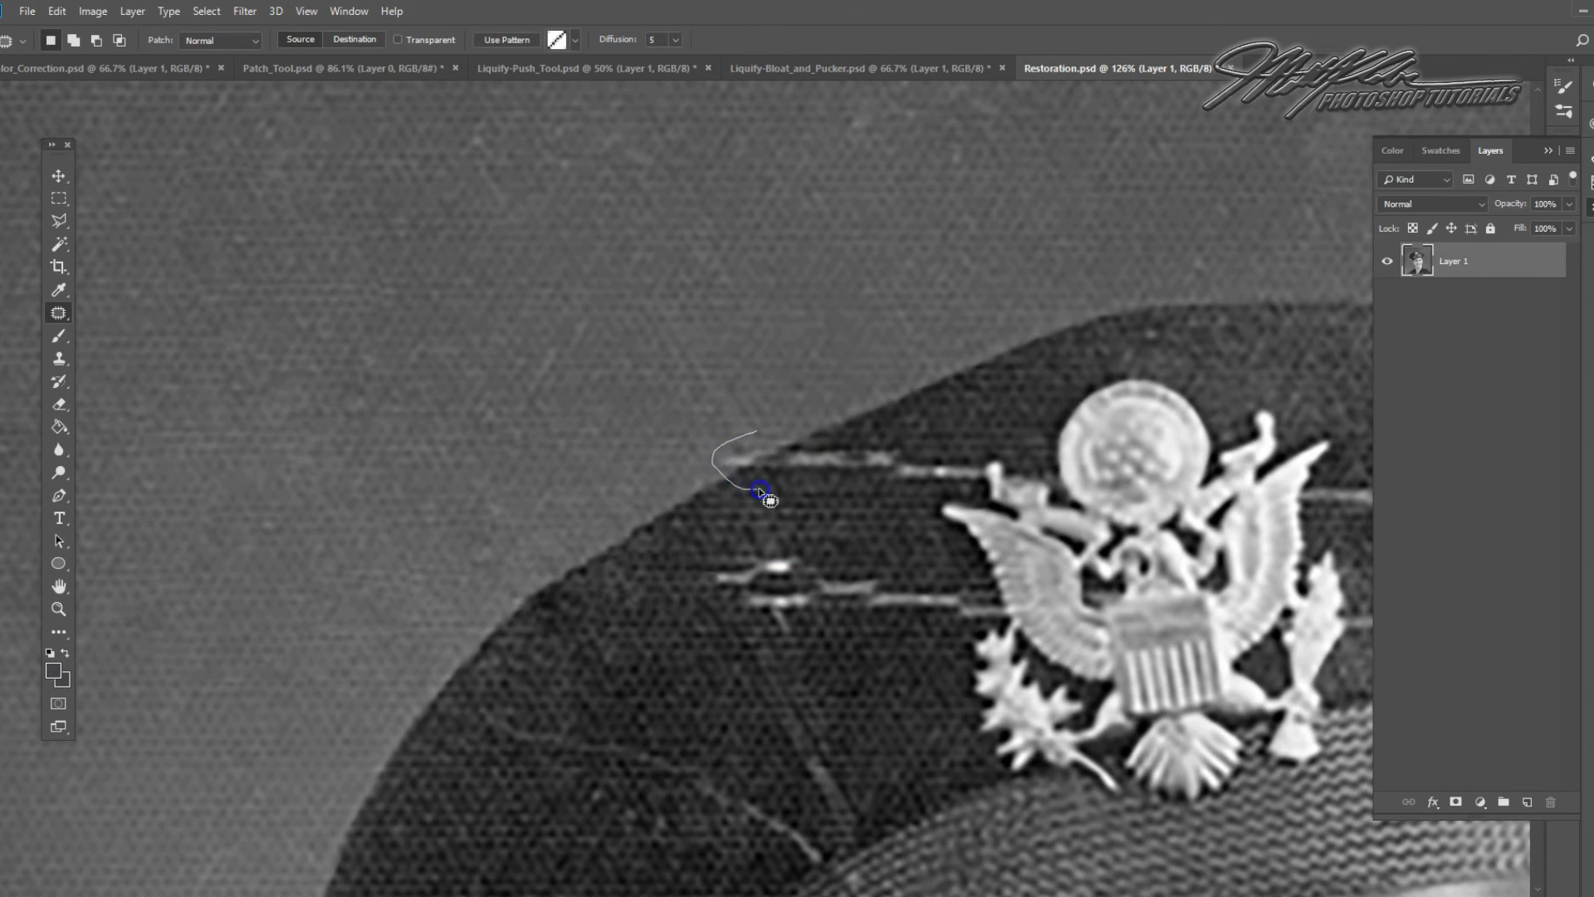
pyautogui.moveTo(769, 432)
pyautogui.mouseDown()
pyautogui.moveTo(712, 481)
pyautogui.moveTo(837, 467)
pyautogui.moveTo(836, 446)
pyautogui.moveTo(808, 443)
pyautogui.moveTo(779, 457)
pyautogui.moveTo(782, 478)
pyautogui.moveTo(852, 486)
pyautogui.moveTo(863, 456)
pyautogui.moveTo(813, 501)
pyautogui.mouseUp()
pyautogui.click(837, 440)
pyautogui.click(889, 447)
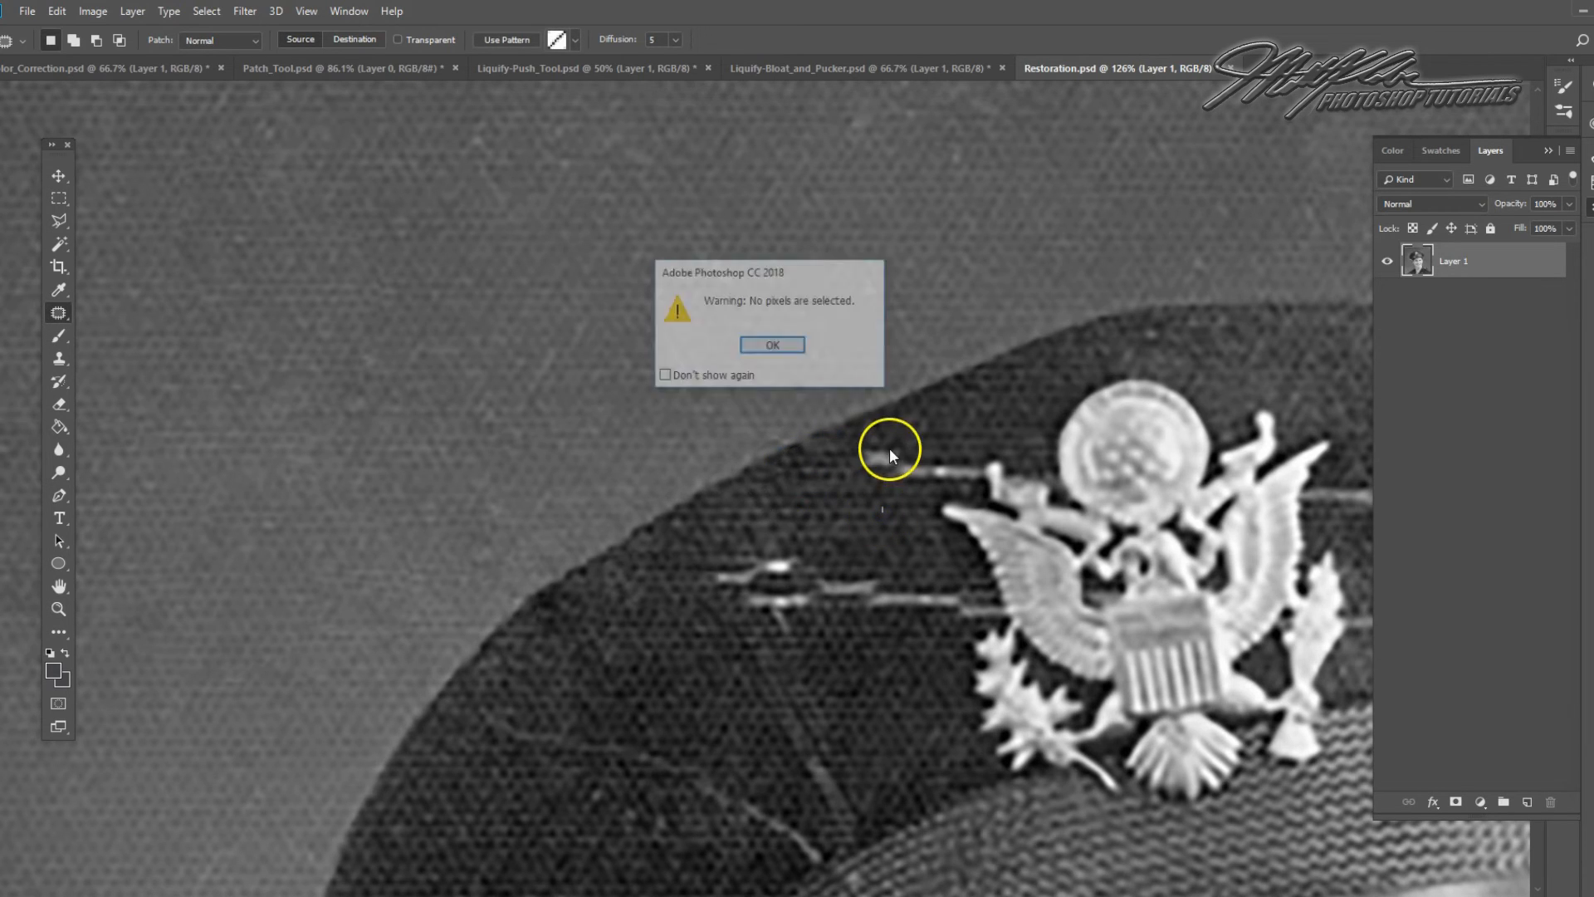
# Patch the rest of the upper crack between the cap's left outline and the eagle badge with clean cap fabric, and deselect
pyautogui.moveTo(908, 430); pyautogui.dragTo(873, 428)
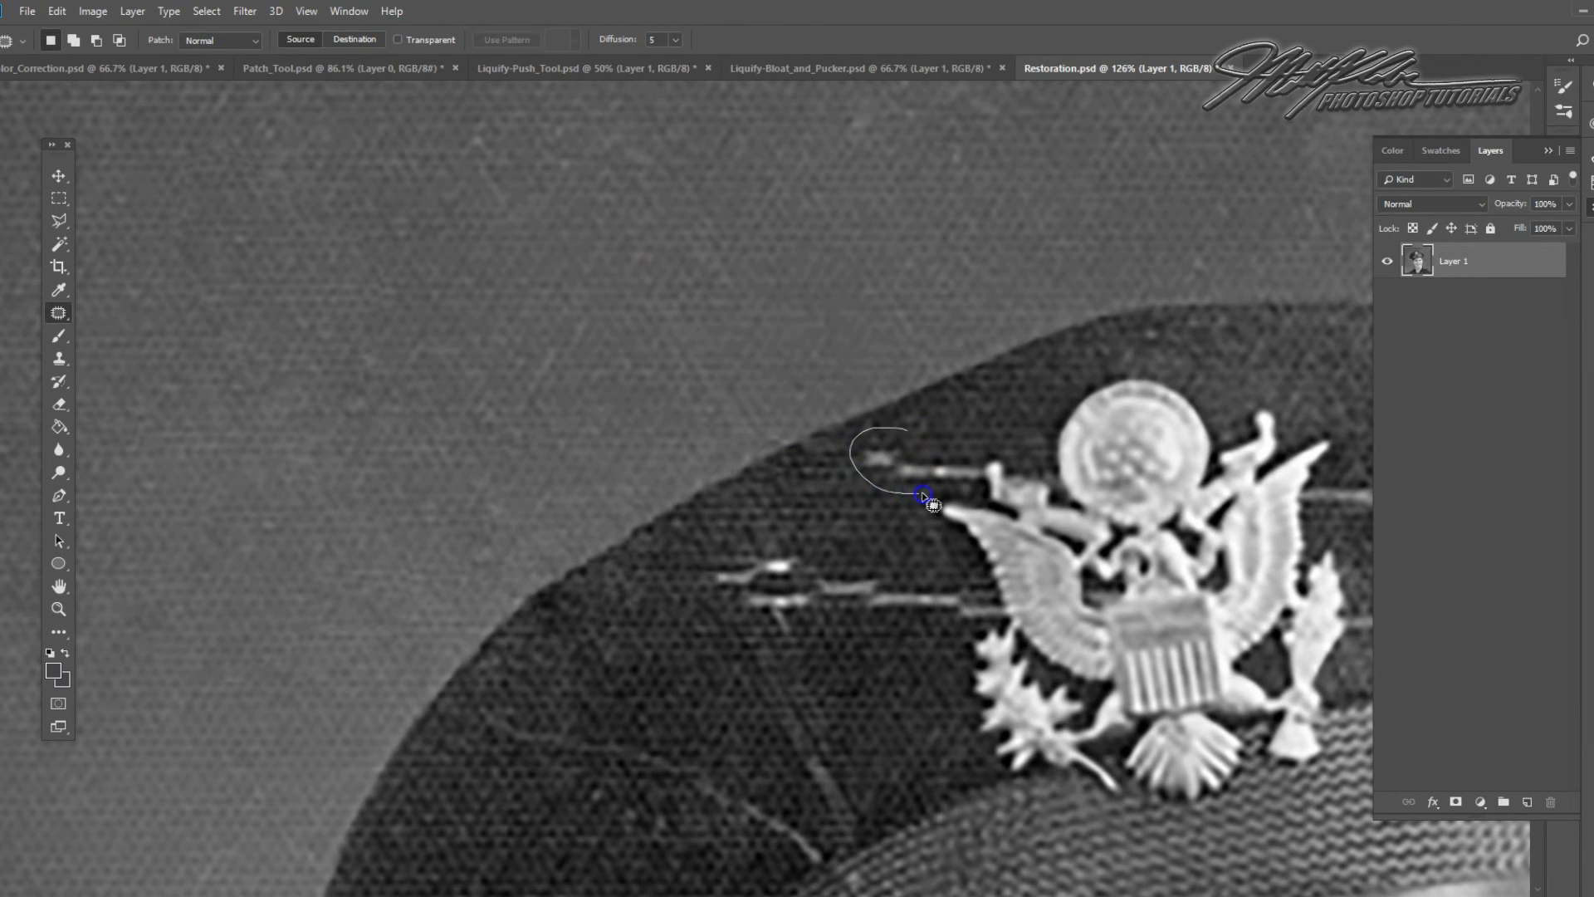
pyautogui.moveTo(967, 456); pyautogui.dragTo(923, 432)
pyautogui.moveTo(902, 457); pyautogui.dragTo(846, 508)
pyautogui.click(947, 424)
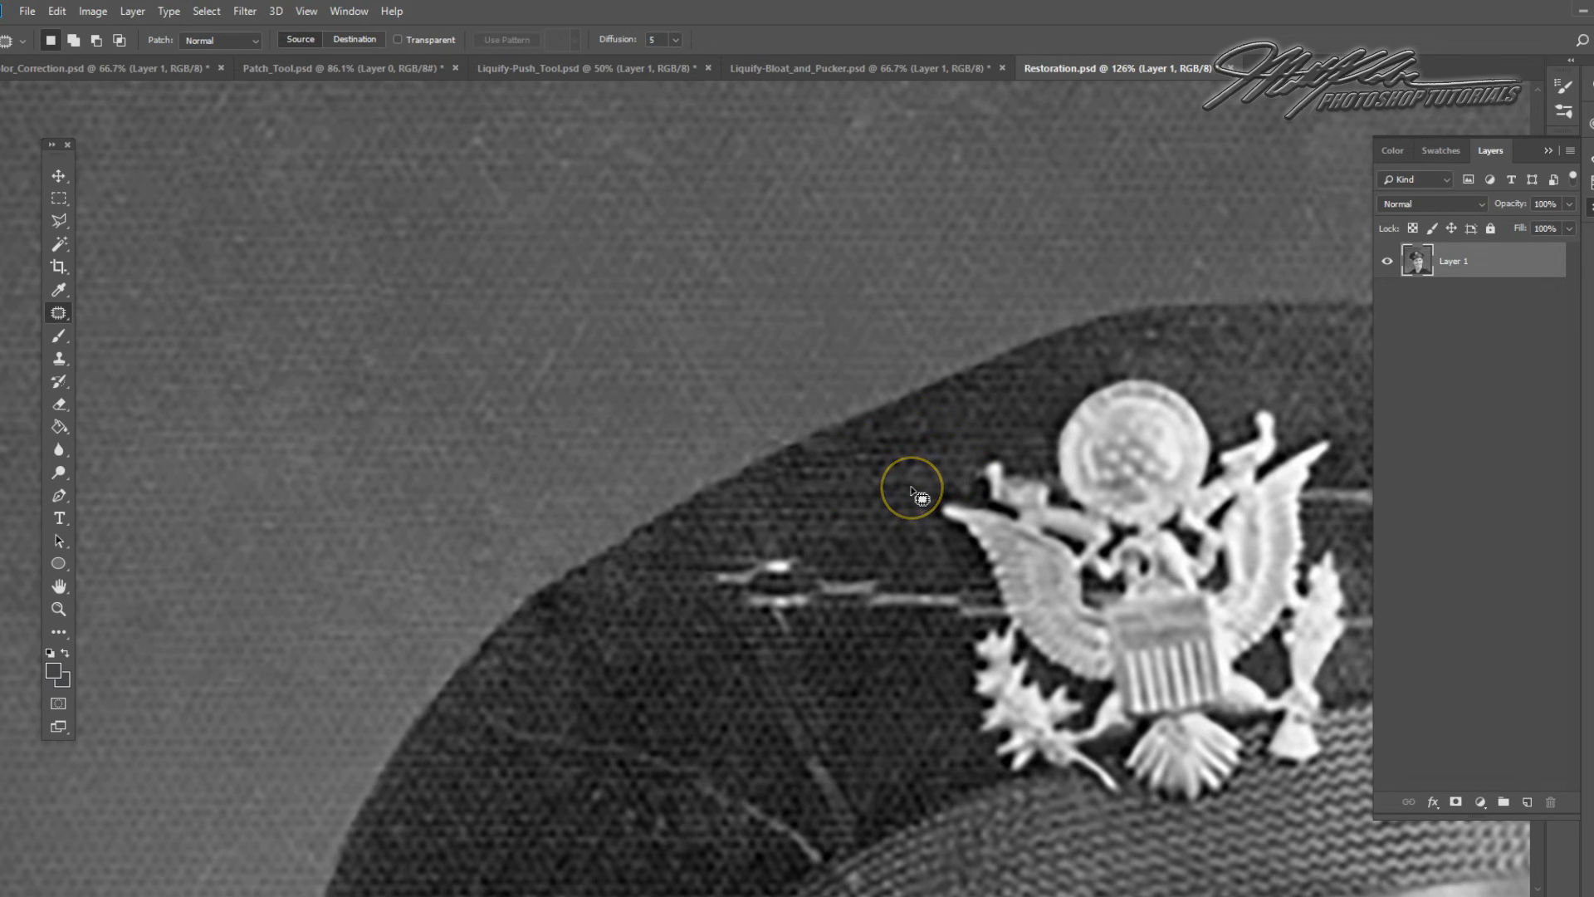
# Patch the lower white crack to the left of the eagle badge, up to the wing, with clean dark cap fabric, and deselect
pyautogui.moveTo(790, 613); pyautogui.dragTo(795, 540)
pyautogui.moveTo(844, 445)
pyautogui.mouseDown()
pyautogui.moveTo(758, 562)
pyautogui.moveTo(865, 501)
pyautogui.moveTo(845, 448)
pyautogui.mouseUp()
pyautogui.moveTo(769, 527); pyautogui.dragTo(659, 576)
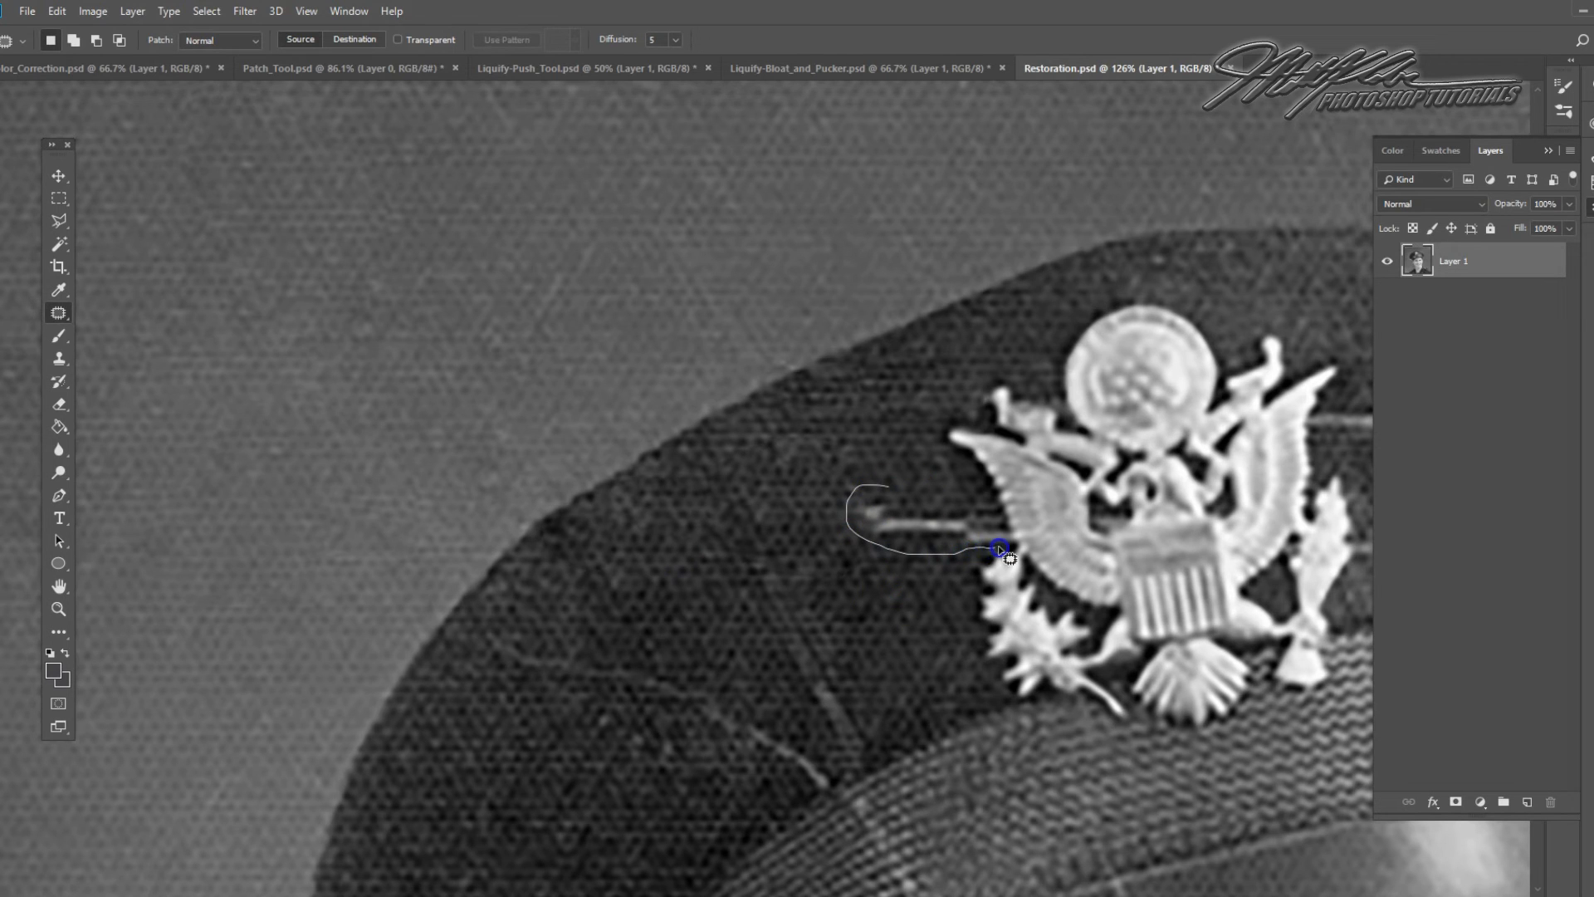
pyautogui.moveTo(991, 517)
pyautogui.mouseDown()
pyautogui.moveTo(893, 488)
pyautogui.moveTo(753, 545)
pyautogui.mouseUp()
pyautogui.hotkey('ctrl', 'd')
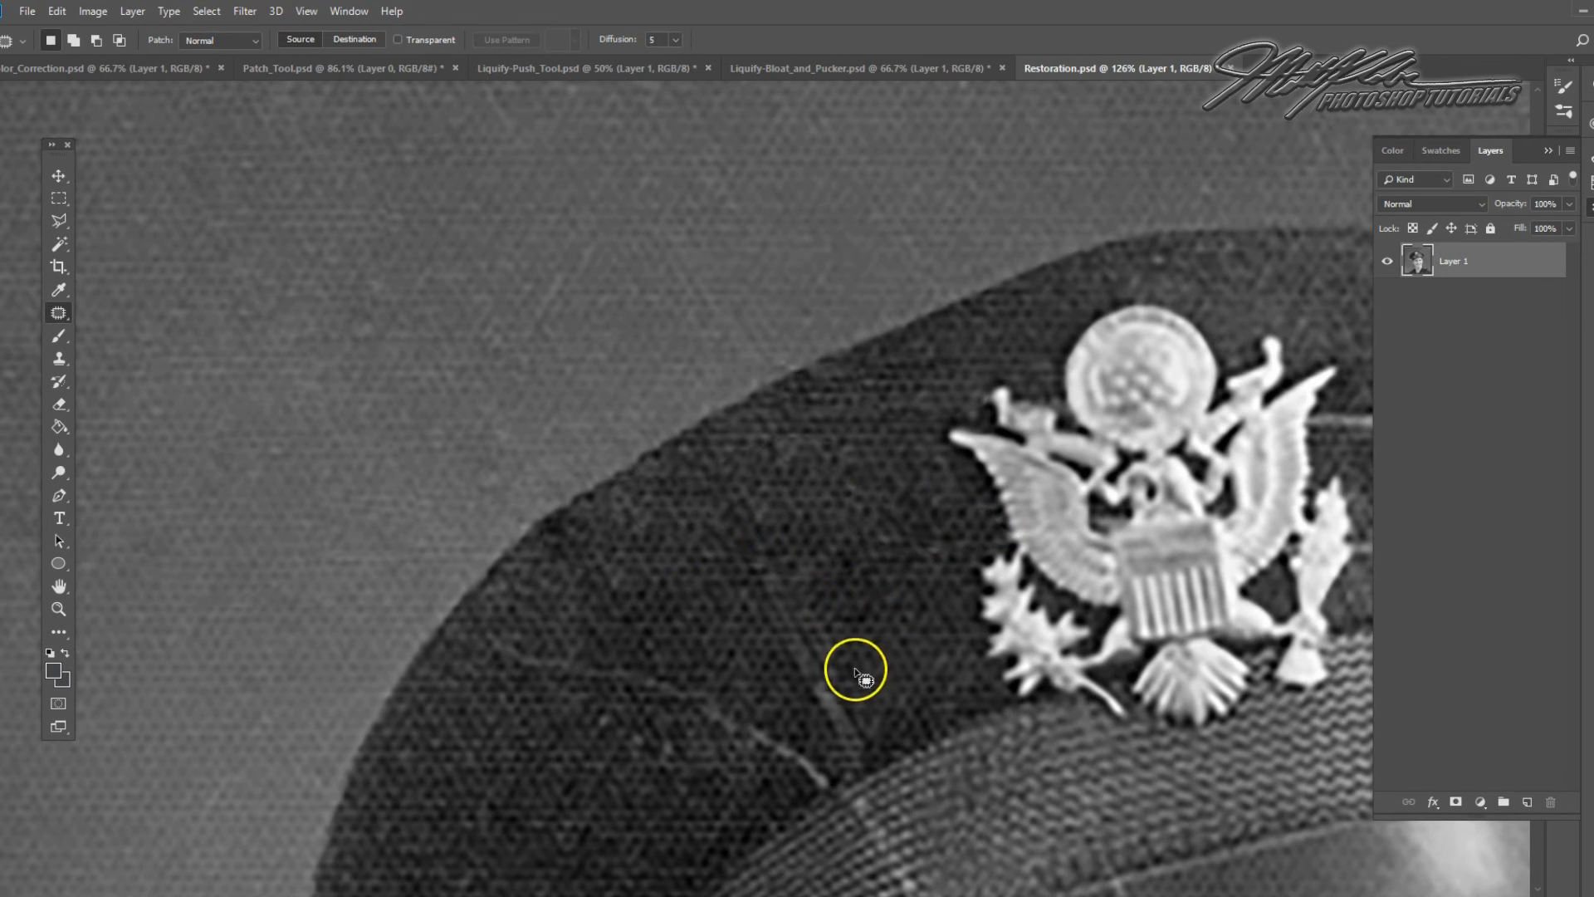
# Patch the faint diagonal and curved scratches on the cap fabric left of the badge with clean neighbouring fabric
pyautogui.moveTo(868, 702); pyautogui.dragTo(861, 570)
pyautogui.moveTo(590, 505)
pyautogui.mouseDown()
pyautogui.moveTo(524, 488)
pyautogui.moveTo(477, 511)
pyautogui.moveTo(571, 597)
pyautogui.moveTo(702, 592)
pyautogui.moveTo(672, 546)
pyautogui.moveTo(637, 557)
pyautogui.moveTo(701, 477)
pyautogui.mouseUp()
pyautogui.hotkey('ctrl', 'd')
pyautogui.moveTo(728, 554); pyautogui.dragTo(681, 590)
pyautogui.moveTo(822, 538); pyautogui.dragTo(793, 538)
pyautogui.moveTo(804, 588); pyautogui.dragTo(774, 490)
pyautogui.click(899, 478)
# Patch the inner stretch of the upper crack to the right of the eagle badge with clean cap fabric
pyautogui.moveTo(977, 455)
pyautogui.mouseDown()
pyautogui.moveTo(1079, 416)
pyautogui.moveTo(701, 474)
pyautogui.mouseUp()
pyautogui.moveTo(872, 351); pyautogui.dragTo(841, 365)
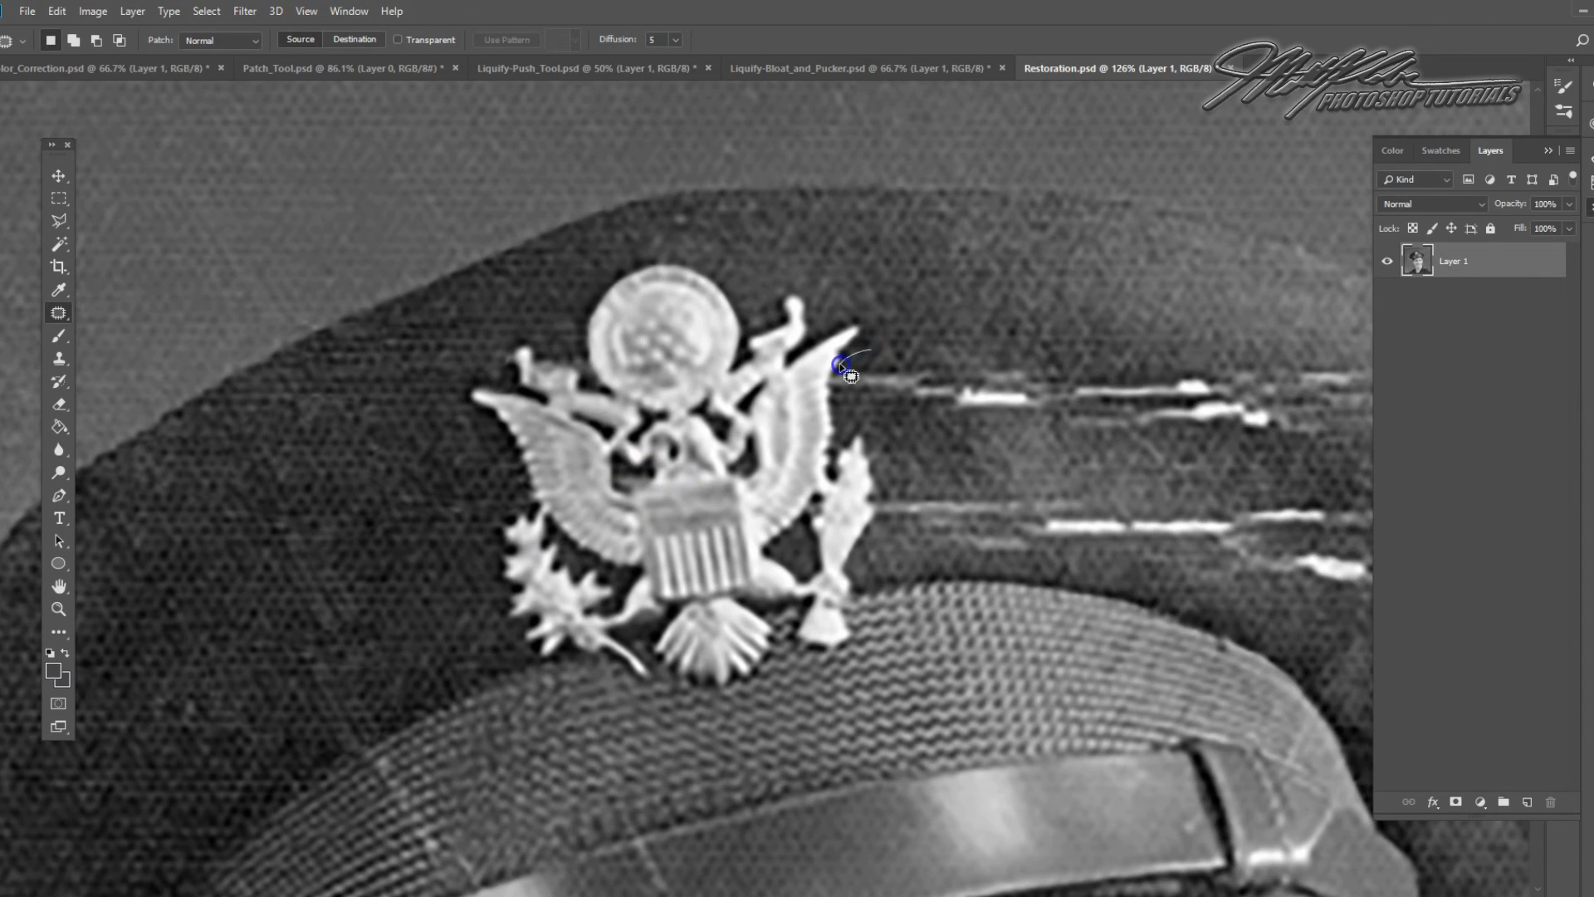
pyautogui.moveTo(1008, 422)
pyautogui.mouseDown()
pyautogui.moveTo(1004, 362)
pyautogui.moveTo(970, 362)
pyautogui.mouseUp()
pyautogui.moveTo(989, 379); pyautogui.dragTo(1044, 304)
pyautogui.moveTo(1185, 339)
pyautogui.mouseDown()
pyautogui.moveTo(959, 350)
pyautogui.moveTo(836, 381)
pyautogui.moveTo(1039, 448)
pyautogui.moveTo(1067, 407)
pyautogui.moveTo(886, 313)
pyautogui.mouseUp()
pyautogui.moveTo(1093, 352); pyautogui.dragTo(849, 357)
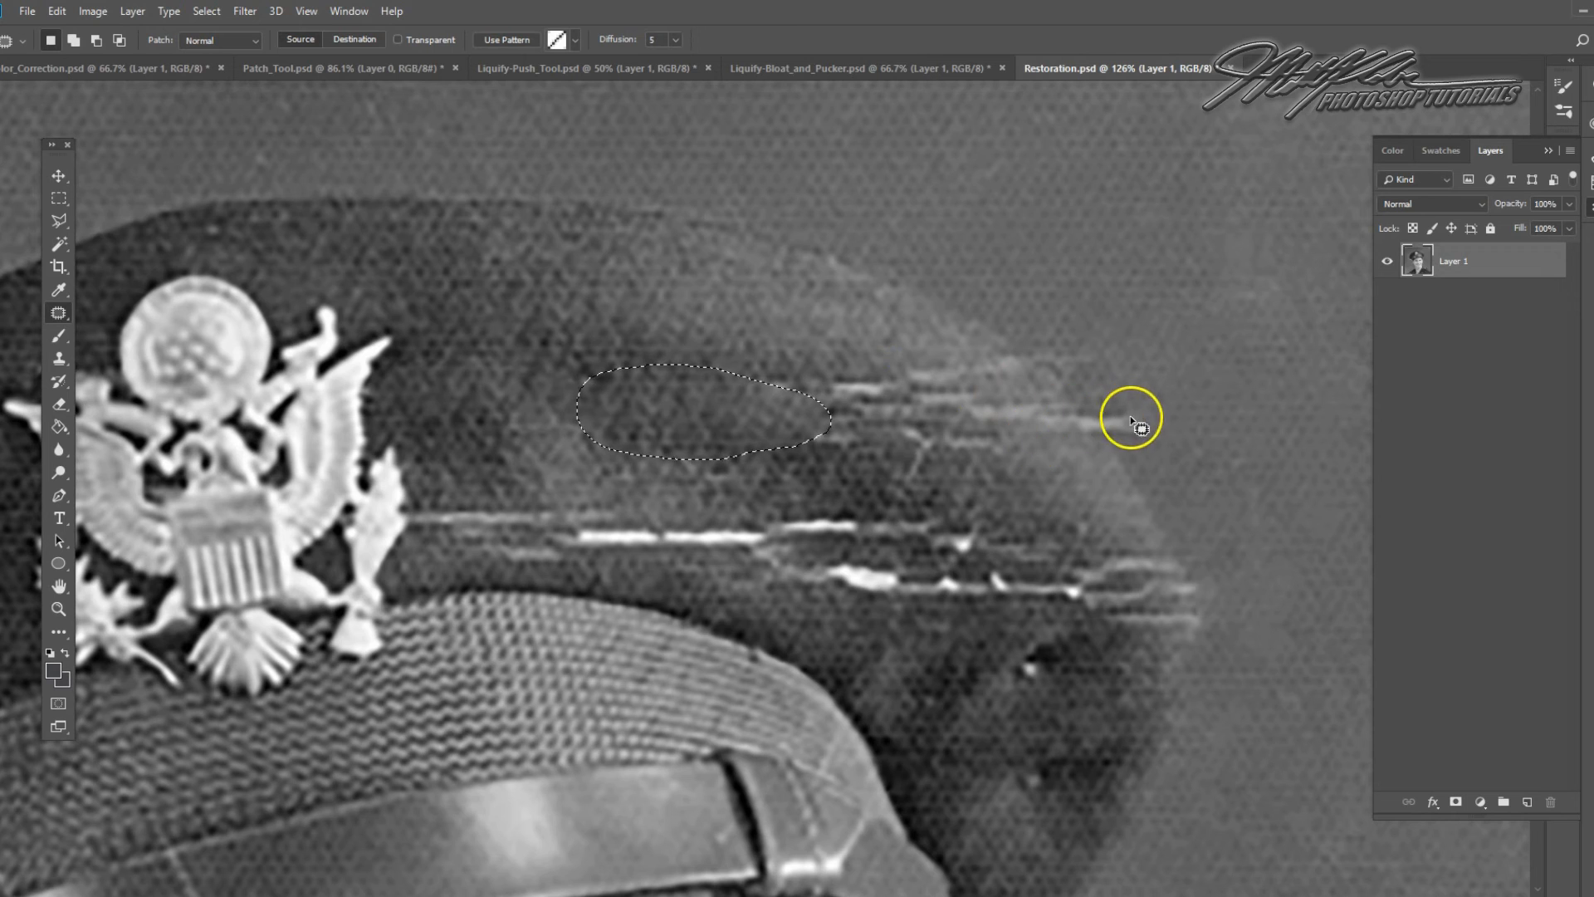
# Patch the upper crack's outer end at the cap's right outline with matching clean background and cap edge, and deselect
pyautogui.moveTo(1126, 402)
pyautogui.mouseDown()
pyautogui.moveTo(1074, 394)
pyautogui.moveTo(1062, 429)
pyautogui.moveTo(1135, 449)
pyautogui.moveTo(1133, 414)
pyautogui.moveTo(1142, 491)
pyautogui.mouseUp()
pyautogui.click(1121, 366)
pyautogui.moveTo(1126, 397); pyautogui.dragTo(1133, 431)
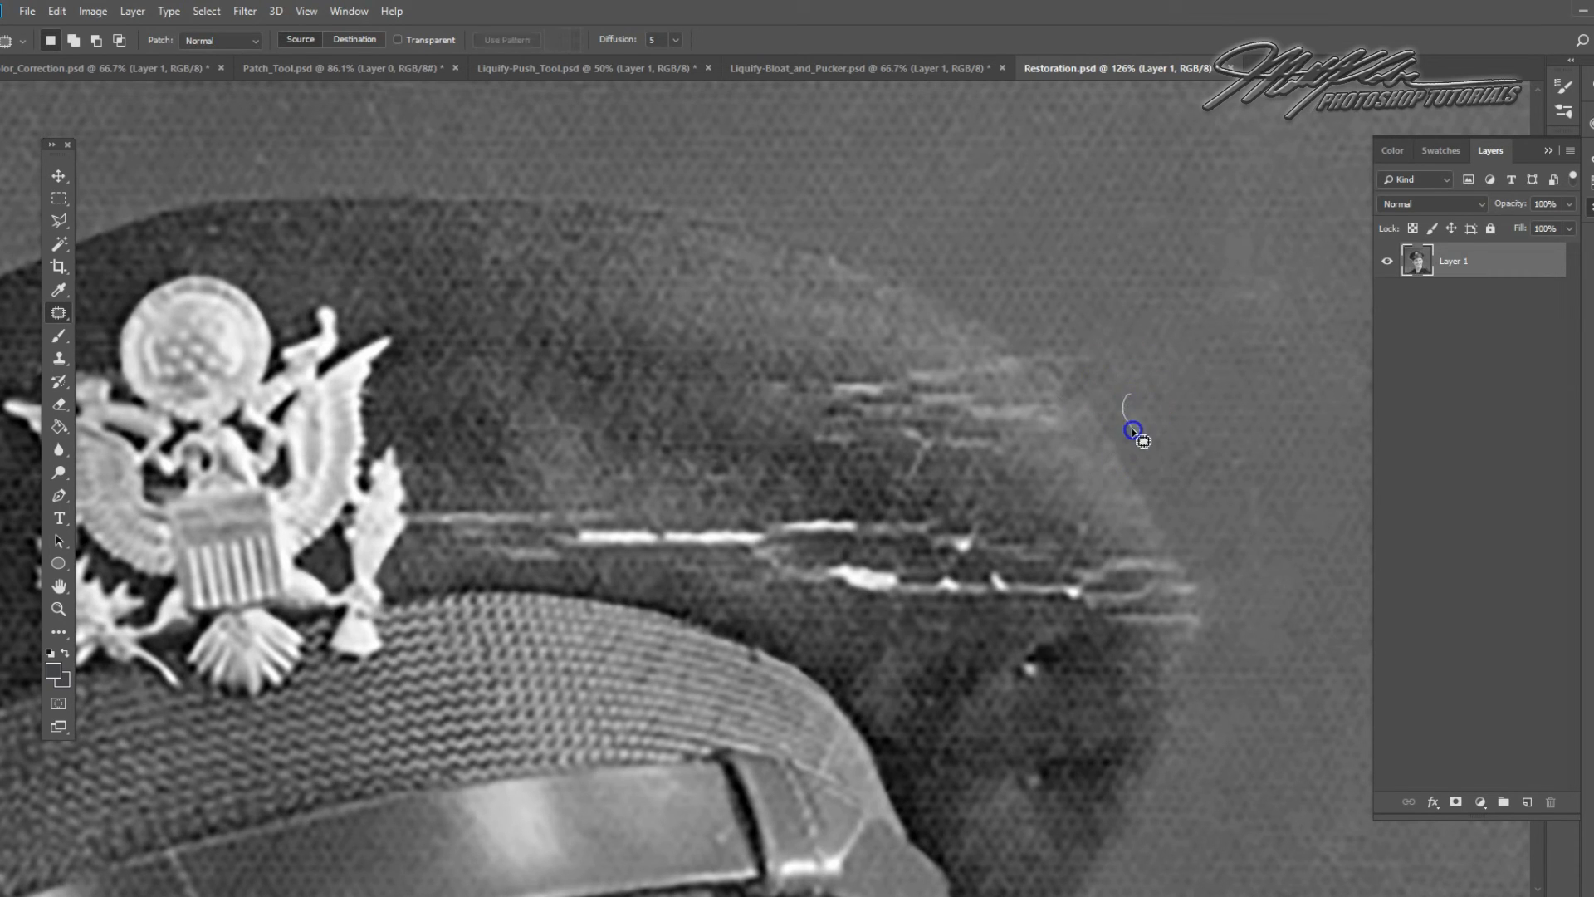
pyautogui.moveTo(1216, 495)
pyautogui.mouseDown()
pyautogui.moveTo(1254, 519)
pyautogui.moveTo(1248, 473)
pyautogui.mouseUp()
pyautogui.click(1165, 324)
# Patch the remaining white streaks of the upper crack on the cap's right side with clean fabric, working inward from the outline
pyautogui.moveTo(1045, 392); pyautogui.dragTo(1044, 392)
pyautogui.moveTo(955, 364)
pyautogui.mouseDown()
pyautogui.moveTo(1051, 411)
pyautogui.moveTo(1046, 395)
pyautogui.mouseUp()
pyautogui.moveTo(1005, 400)
pyautogui.mouseDown()
pyautogui.moveTo(804, 331)
pyautogui.moveTo(818, 333)
pyautogui.moveTo(802, 368)
pyautogui.mouseUp()
pyautogui.moveTo(971, 395); pyautogui.dragTo(924, 369)
pyautogui.moveTo(912, 402)
pyautogui.mouseDown()
pyautogui.moveTo(664, 346)
pyautogui.moveTo(811, 459)
pyautogui.moveTo(839, 389)
pyautogui.mouseUp()
pyautogui.click(758, 336)
pyautogui.moveTo(804, 387); pyautogui.dragTo(639, 367)
pyautogui.click(612, 482)
# Patch the first stretches of the lower crack to the right of the eagle badge with clean cap fabric
pyautogui.moveTo(603, 484); pyautogui.dragTo(660, 401)
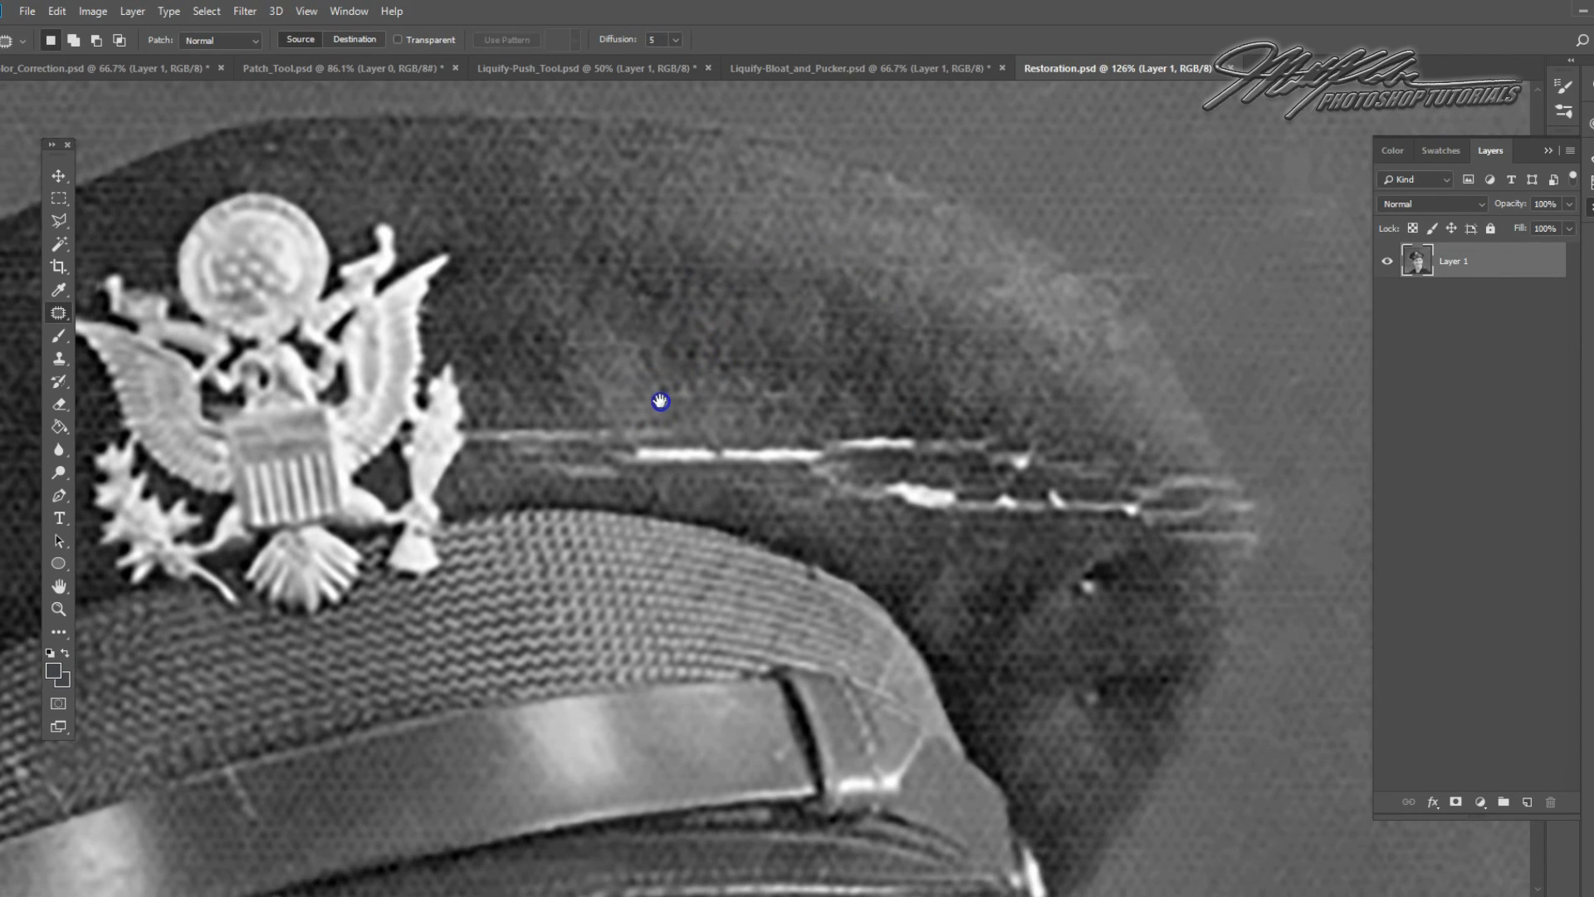
pyautogui.moveTo(502, 407); pyautogui.dragTo(473, 453)
pyautogui.moveTo(652, 474)
pyautogui.mouseDown()
pyautogui.moveTo(598, 420)
pyautogui.moveTo(665, 313)
pyautogui.mouseUp()
pyautogui.click(739, 403)
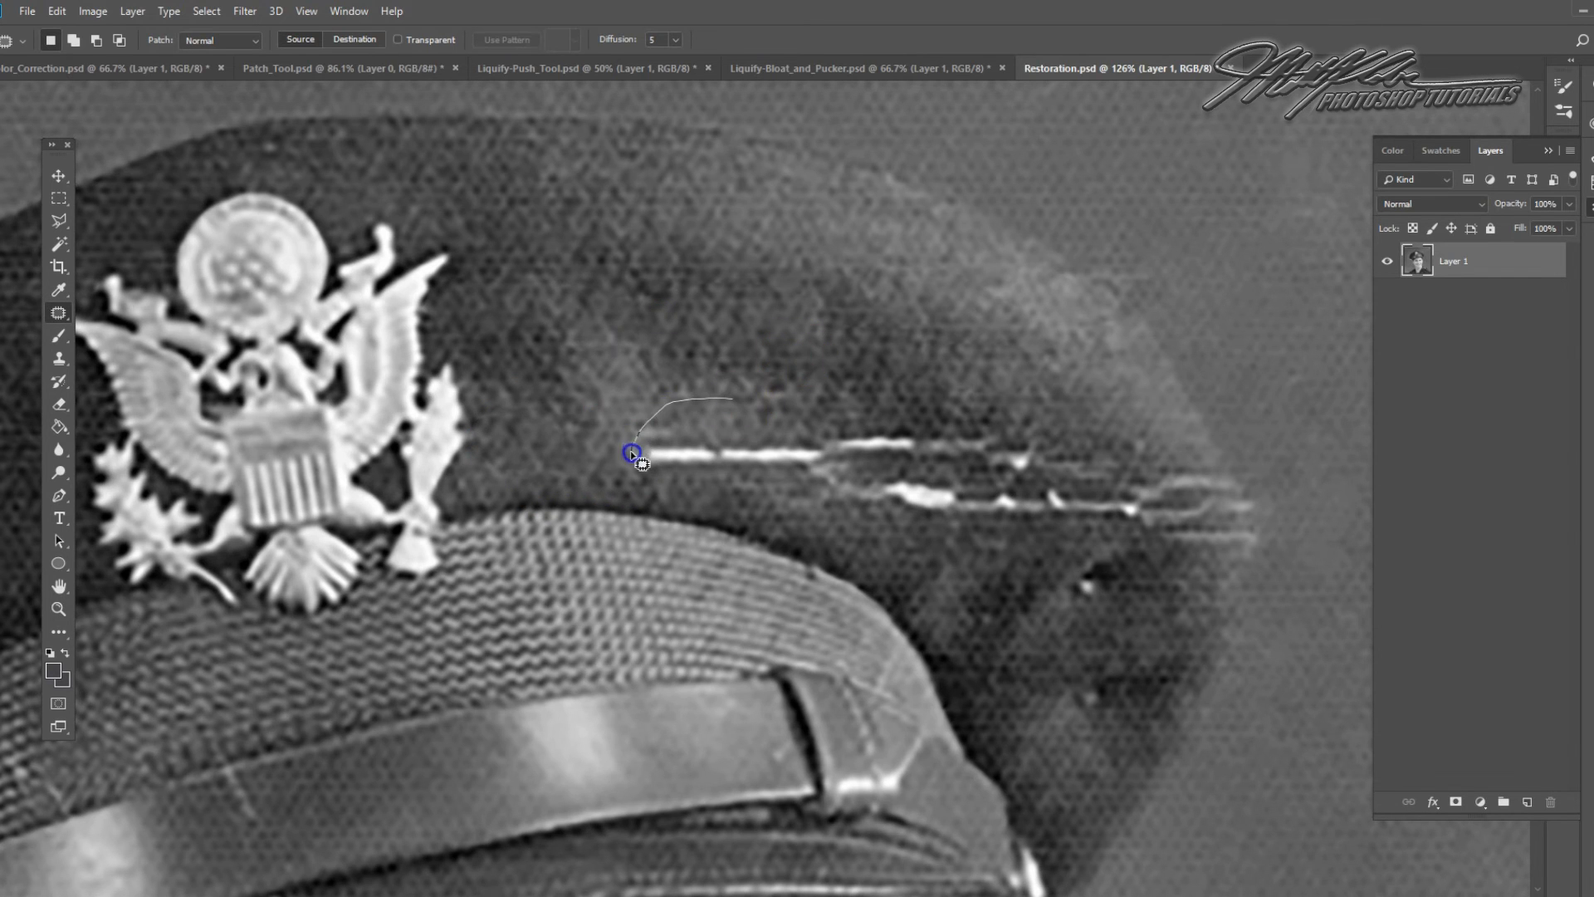
pyautogui.moveTo(789, 425); pyautogui.dragTo(781, 431)
pyautogui.moveTo(781, 432); pyautogui.dragTo(773, 291)
# Patch the middle stretch of the lower crack, where it splits into two white streaks, with clean cap fabric, and deselect
pyautogui.click(879, 412)
pyautogui.moveTo(847, 406)
pyautogui.mouseDown()
pyautogui.moveTo(801, 463)
pyautogui.moveTo(931, 477)
pyautogui.moveTo(897, 424)
pyautogui.moveTo(256, 385)
pyautogui.moveTo(318, 396)
pyautogui.moveTo(715, 342)
pyautogui.mouseUp()
pyautogui.click(1024, 424)
pyautogui.moveTo(1015, 423)
pyautogui.mouseDown()
pyautogui.moveTo(908, 356)
pyautogui.moveTo(768, 407)
pyautogui.mouseUp()
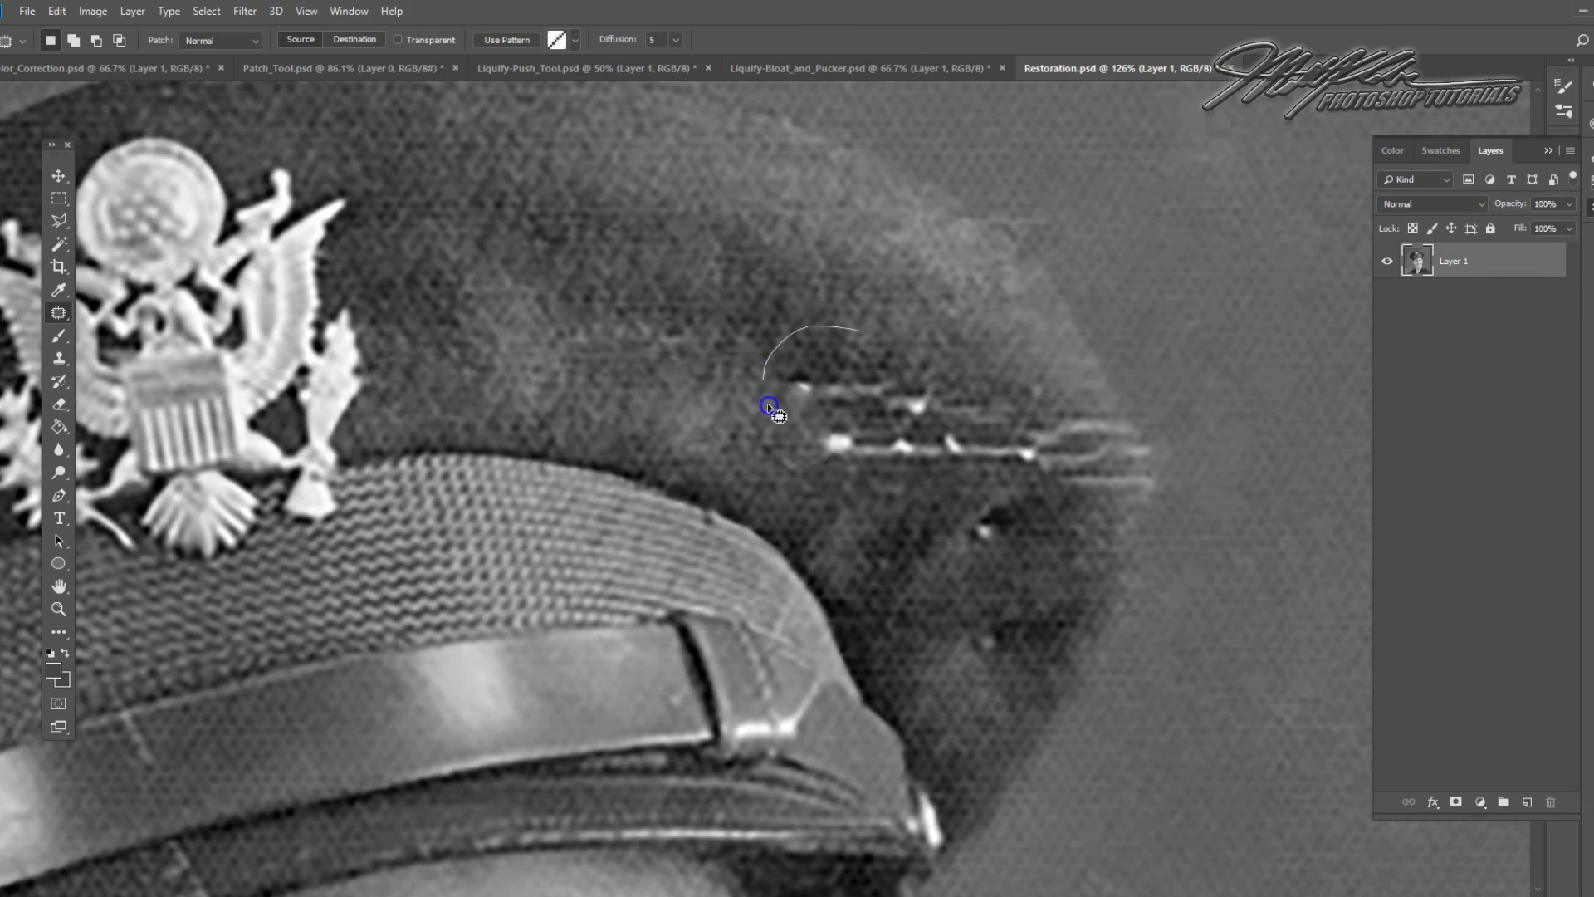
pyautogui.moveTo(910, 460); pyautogui.dragTo(903, 405)
pyautogui.moveTo(842, 387); pyautogui.dragTo(646, 274)
pyautogui.click(864, 321)
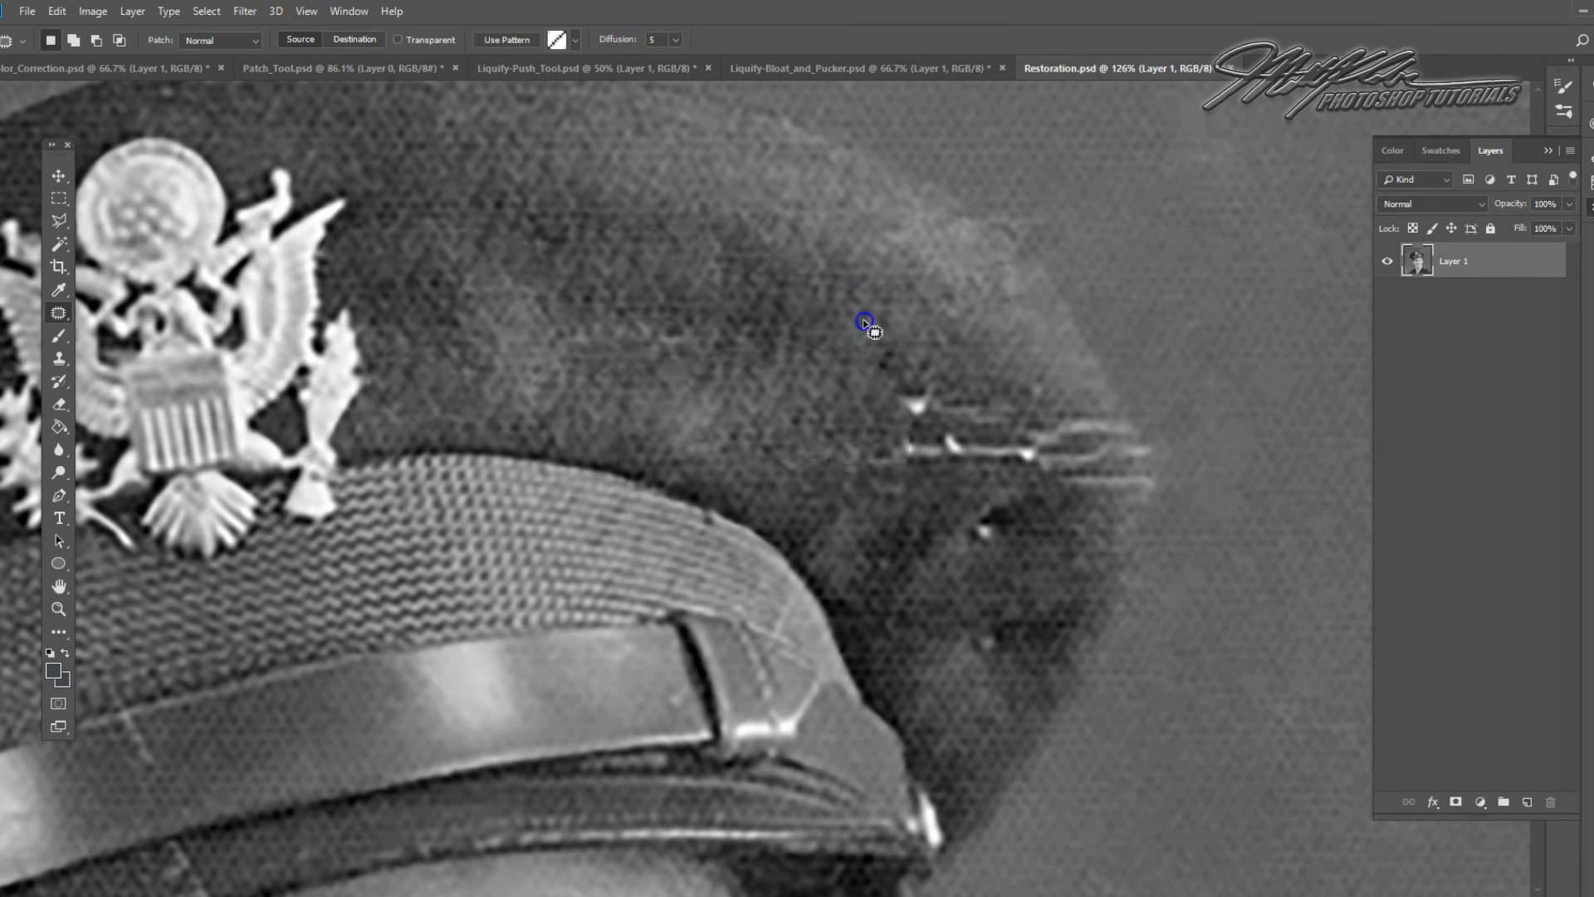
# Patch the next piece of the lower crack, just inside the cap's right outline, with clean fabric, and deselect
pyautogui.moveTo(976, 413); pyautogui.dragTo(978, 420)
pyautogui.moveTo(972, 417)
pyautogui.mouseDown()
pyautogui.moveTo(808, 341)
pyautogui.moveTo(835, 363)
pyautogui.mouseUp()
pyautogui.moveTo(944, 384)
pyautogui.mouseDown()
pyautogui.moveTo(960, 526)
pyautogui.moveTo(1057, 455)
pyautogui.moveTo(1033, 395)
pyautogui.moveTo(1021, 416)
pyautogui.moveTo(1121, 505)
pyautogui.mouseUp()
pyautogui.click(955, 359)
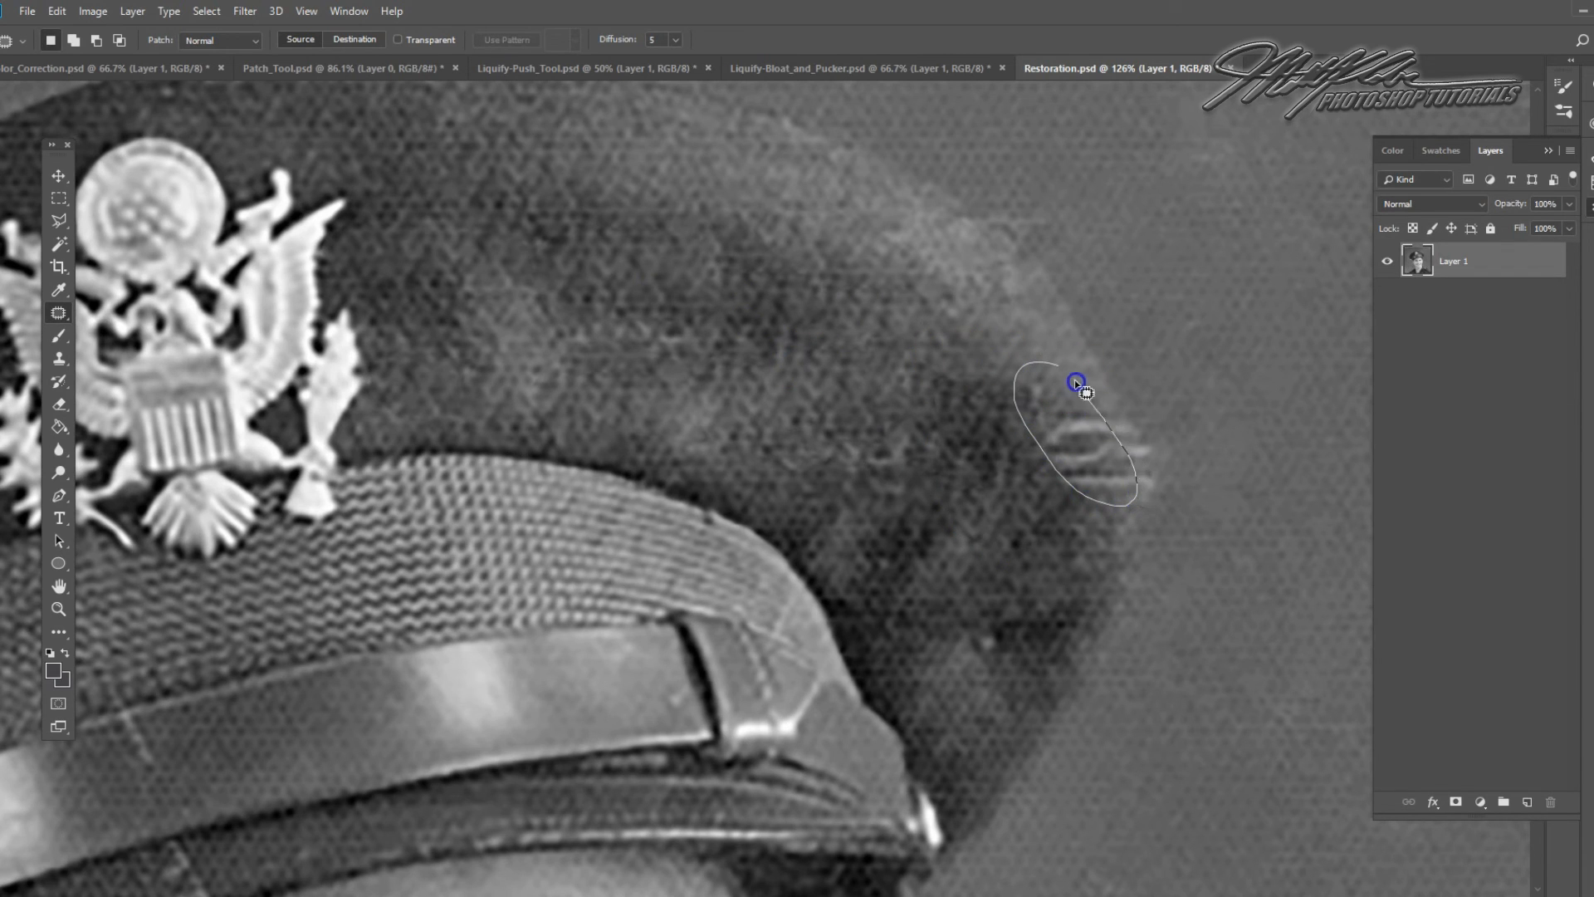
# Patch the lower crack's streaked outer end across the cap's right outline and its leftover marks, and deselect
pyautogui.moveTo(1085, 450); pyautogui.dragTo(947, 416)
pyautogui.hotkey('ctrl', 'd')
pyautogui.moveTo(1126, 421)
pyautogui.mouseDown()
pyautogui.moveTo(1110, 436)
pyautogui.moveTo(1132, 441)
pyautogui.moveTo(1057, 413)
pyautogui.mouseUp()
pyautogui.click(1125, 452)
pyautogui.moveTo(1155, 463)
pyautogui.mouseDown()
pyautogui.moveTo(1032, 615)
pyautogui.moveTo(961, 635)
pyautogui.moveTo(1011, 555)
pyautogui.mouseUp()
pyautogui.click(770, 545)
pyautogui.hotkey('ctrl', 'd')
# Patch the outer tip of the horizontal tear beside the cap's lower left edge with clean background, and deselect
pyautogui.moveTo(997, 759); pyautogui.dragTo(1010, 511)
pyautogui.moveTo(981, 613); pyautogui.dragTo(1008, 438)
pyautogui.moveTo(910, 704); pyautogui.dragTo(996, 531)
pyautogui.moveTo(619, 455); pyautogui.dragTo(799, 446)
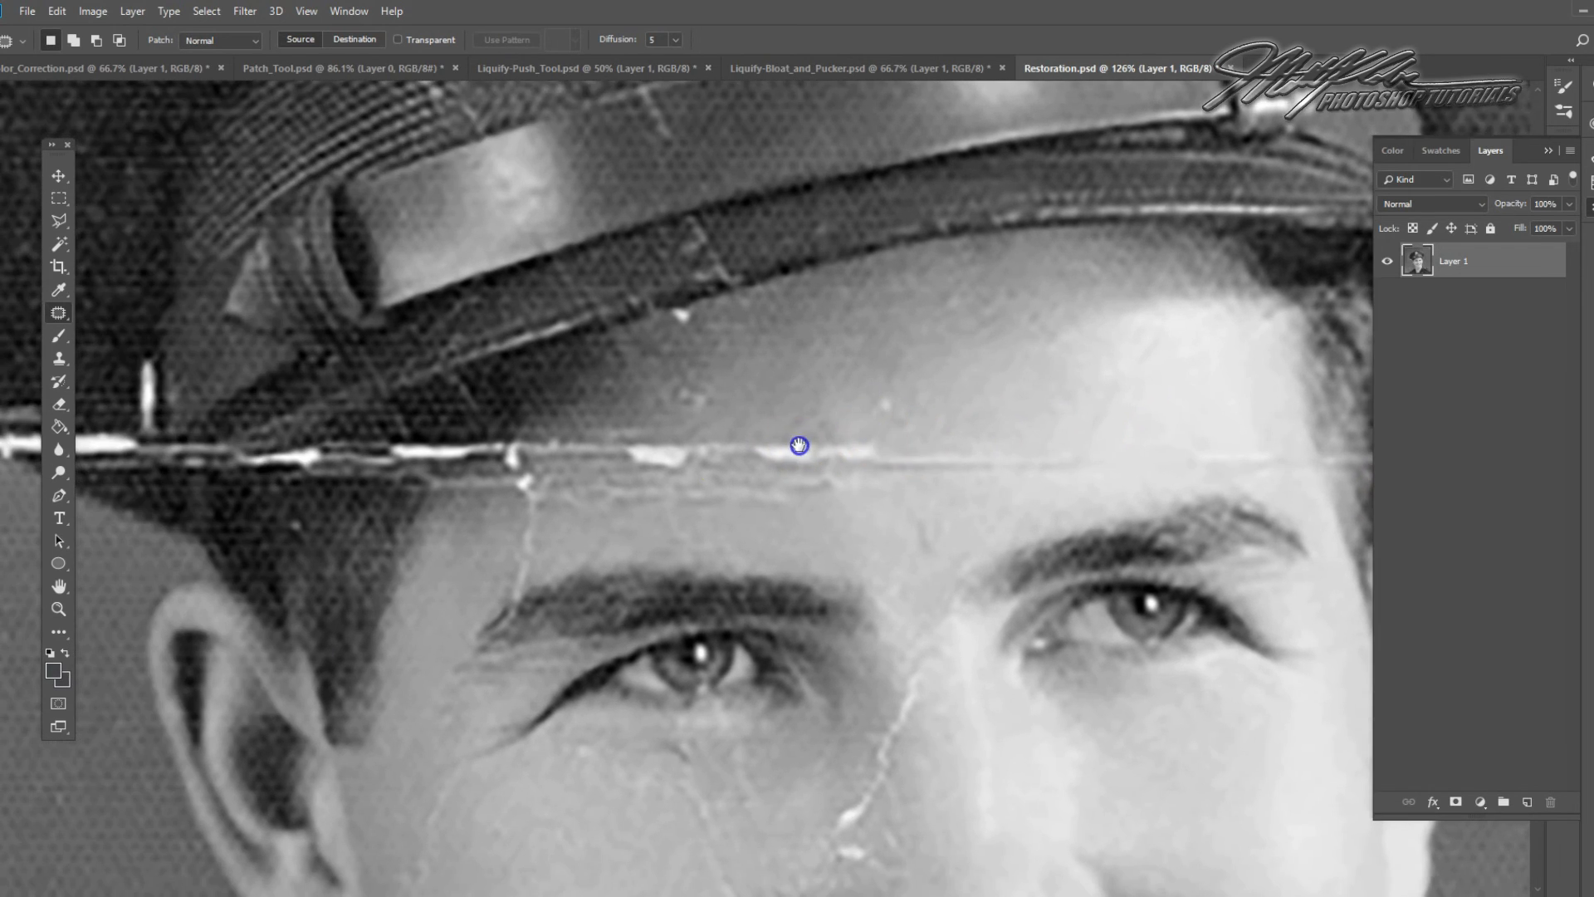
pyautogui.moveTo(551, 451); pyautogui.dragTo(732, 434)
pyautogui.moveTo(548, 434); pyautogui.dragTo(762, 462)
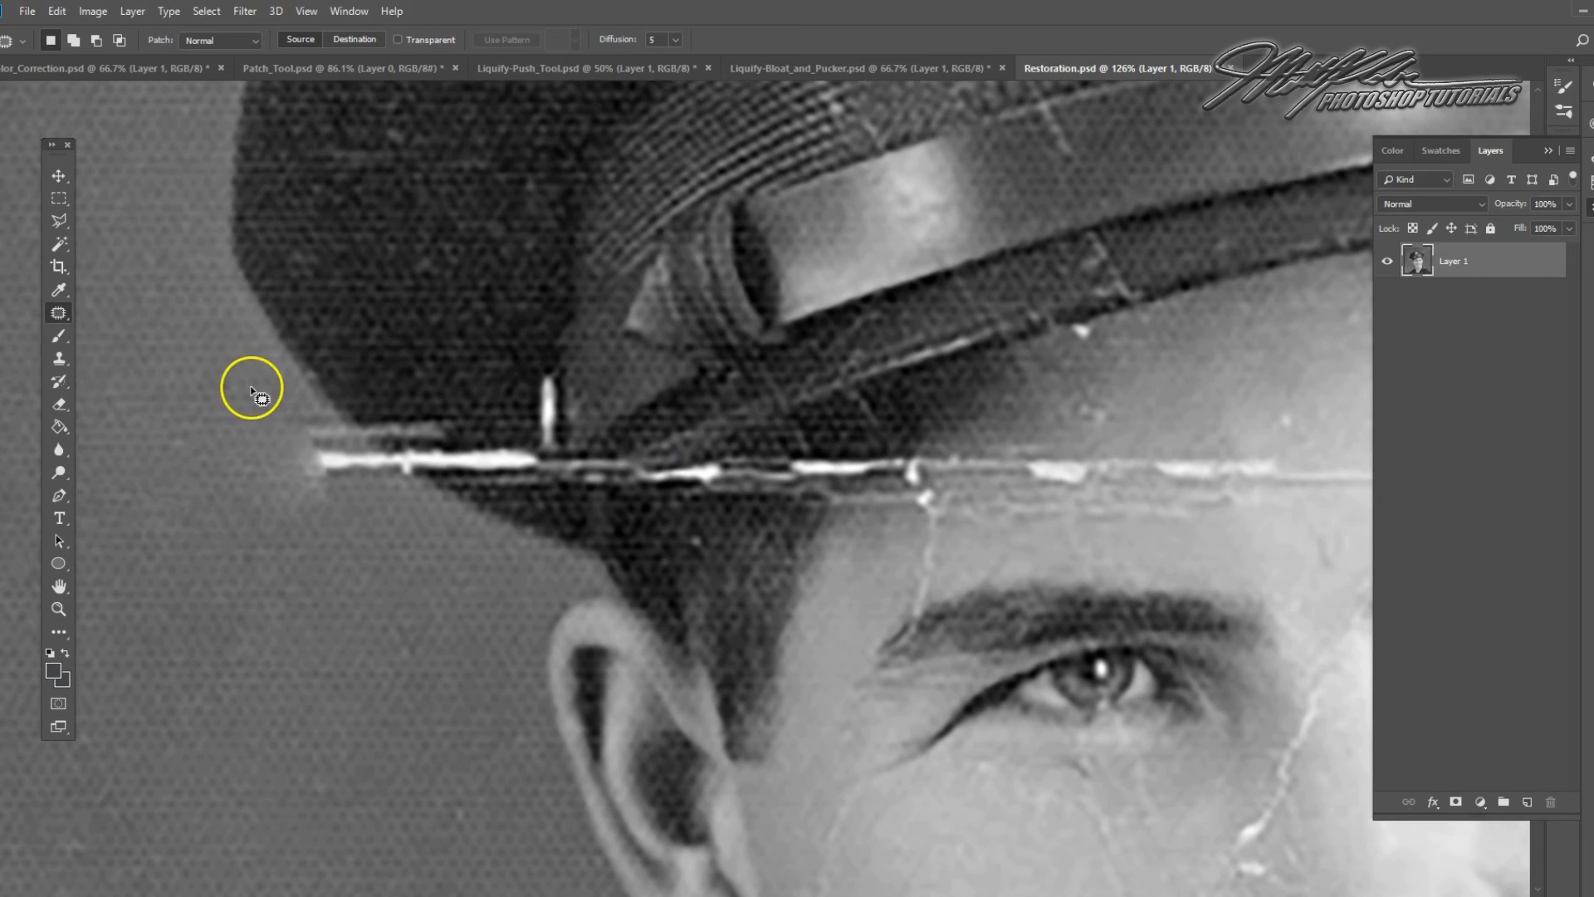
pyautogui.moveTo(302, 399)
pyautogui.mouseDown()
pyautogui.moveTo(326, 498)
pyautogui.moveTo(299, 569)
pyautogui.mouseUp()
pyautogui.hotkey('ctrl', 'd')
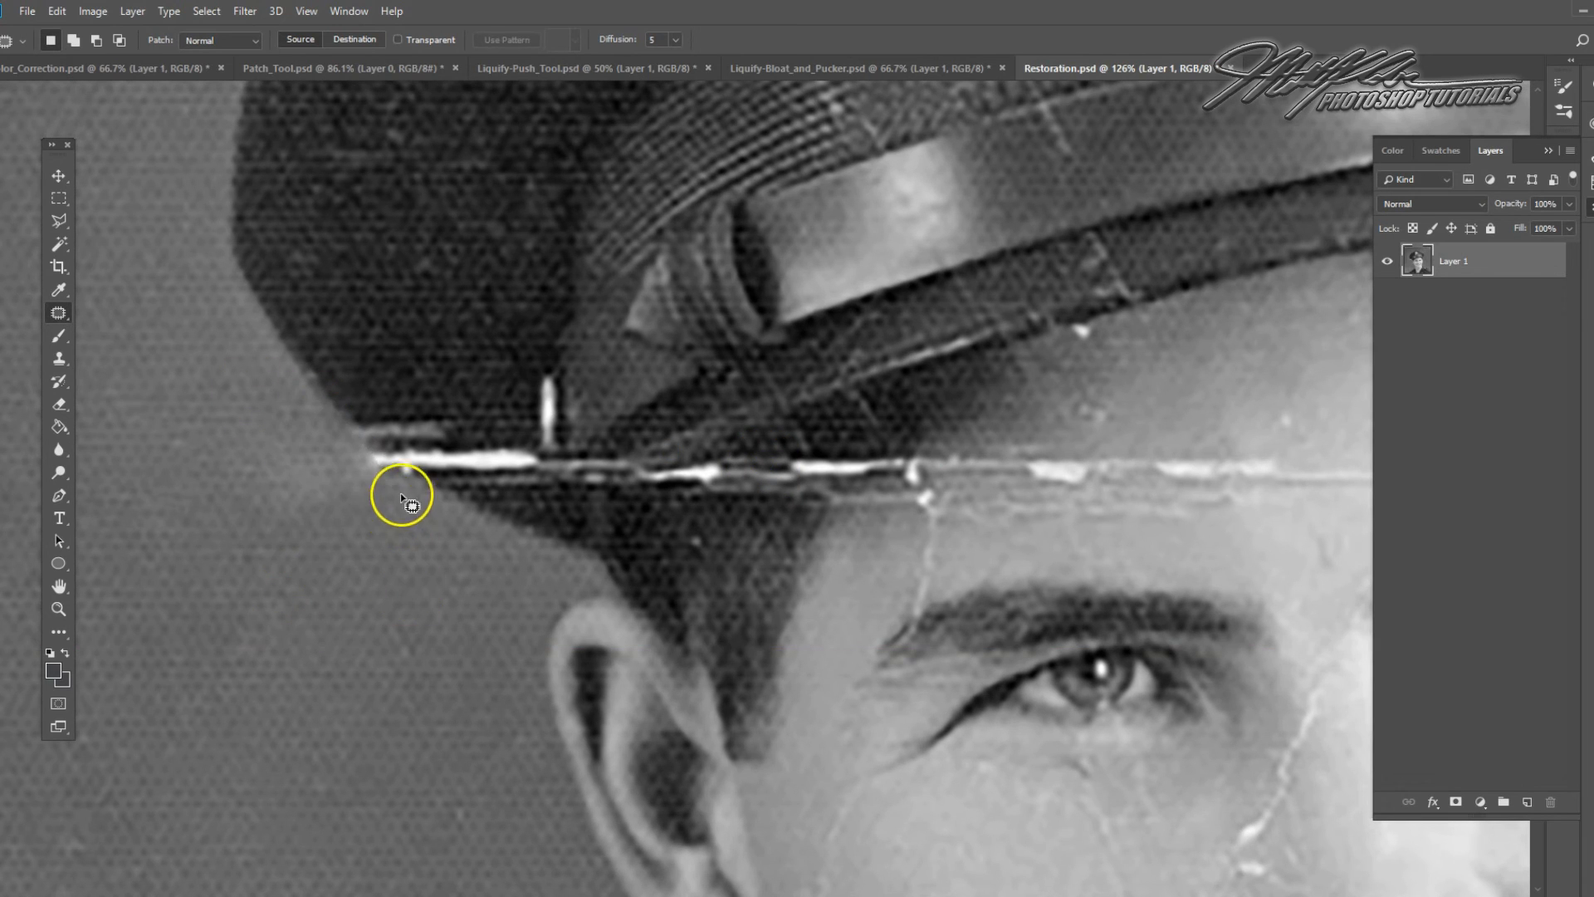
pyautogui.moveTo(370, 408)
pyautogui.mouseDown()
pyautogui.moveTo(342, 410)
pyautogui.moveTo(409, 433)
pyautogui.mouseUp()
pyautogui.moveTo(409, 436)
pyautogui.mouseDown()
pyautogui.moveTo(410, 455)
pyautogui.moveTo(498, 522)
pyautogui.mouseUp()
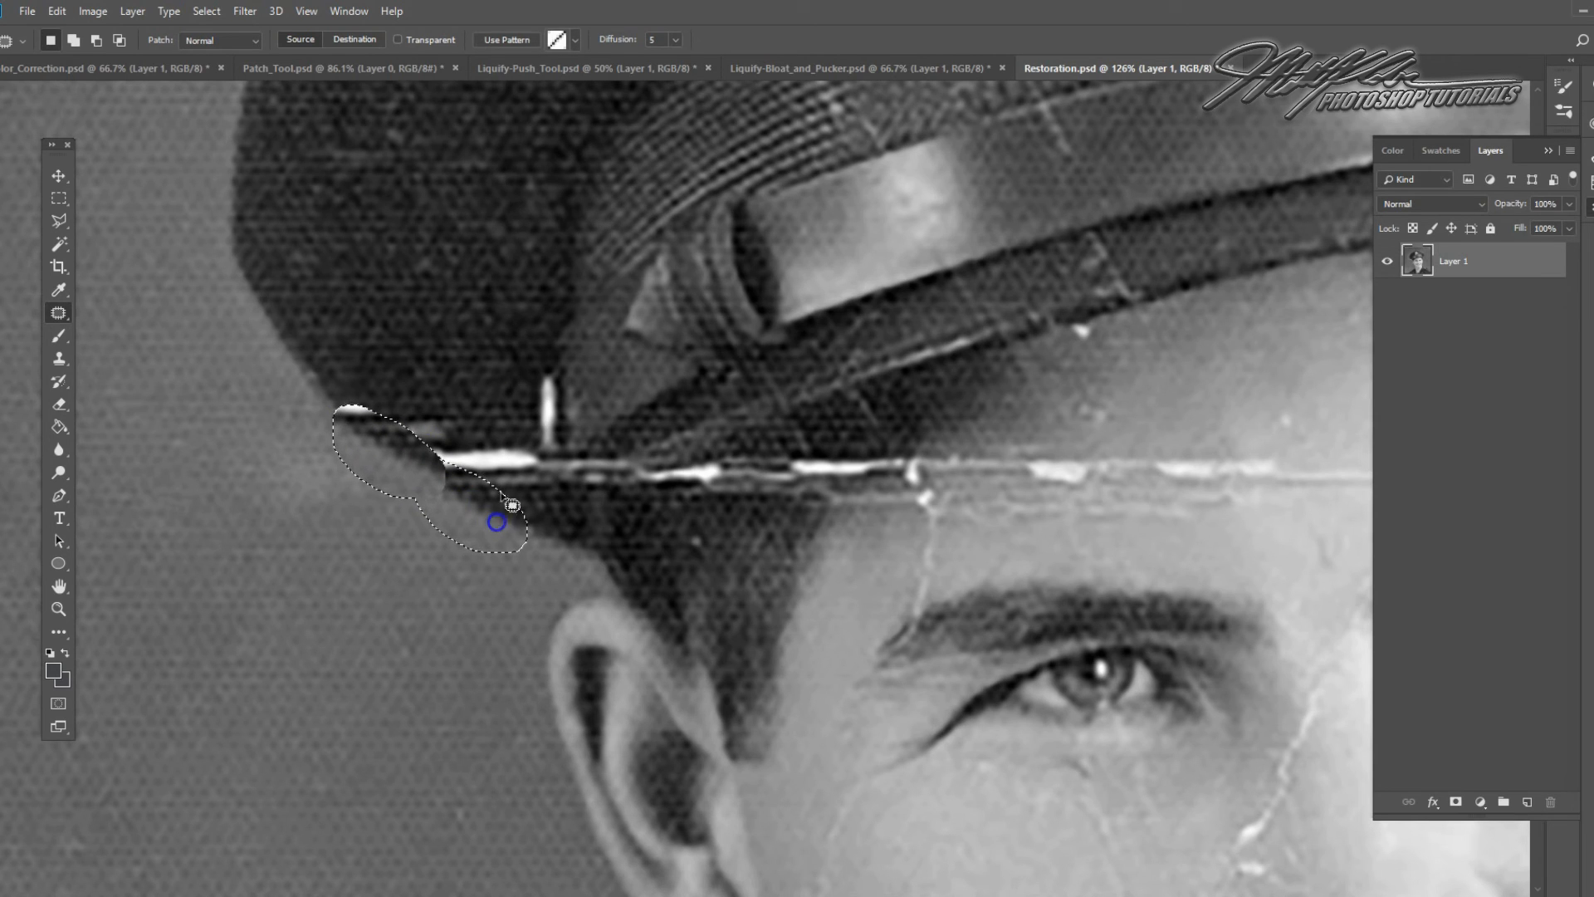
pyautogui.click(485, 401)
pyautogui.moveTo(338, 392); pyautogui.dragTo(488, 384)
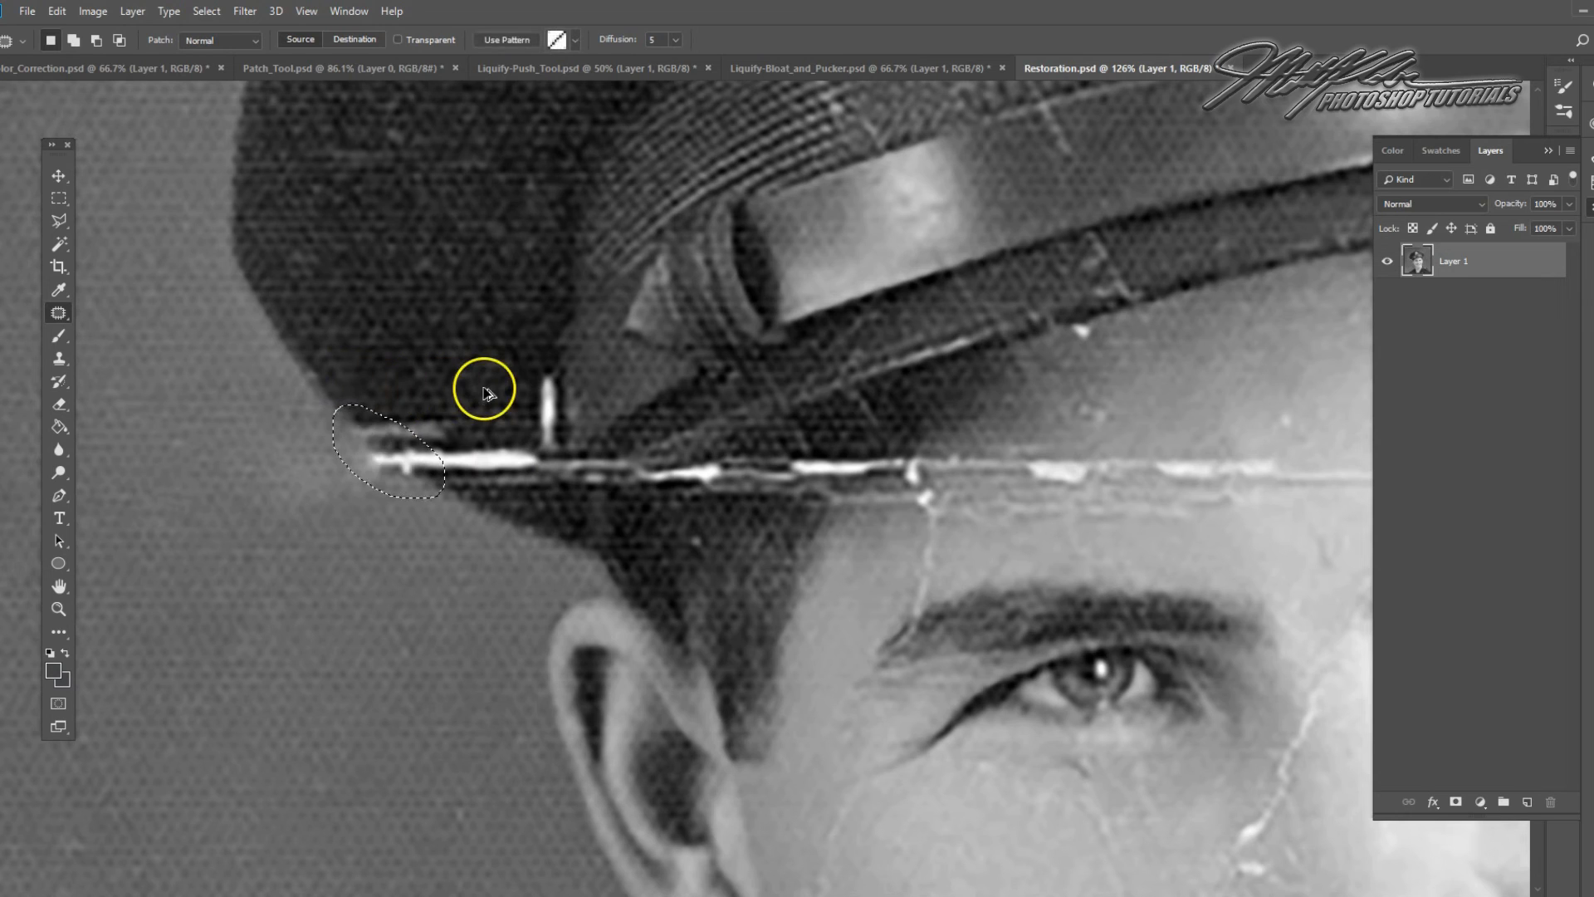
# Rebuild the cap's lower left outline across the horizontal tear by patching small pieces with clean cap edge, and deselect
pyautogui.moveTo(350, 395)
pyautogui.mouseDown()
pyautogui.moveTo(338, 445)
pyautogui.moveTo(384, 473)
pyautogui.moveTo(381, 436)
pyautogui.moveTo(334, 389)
pyautogui.mouseUp()
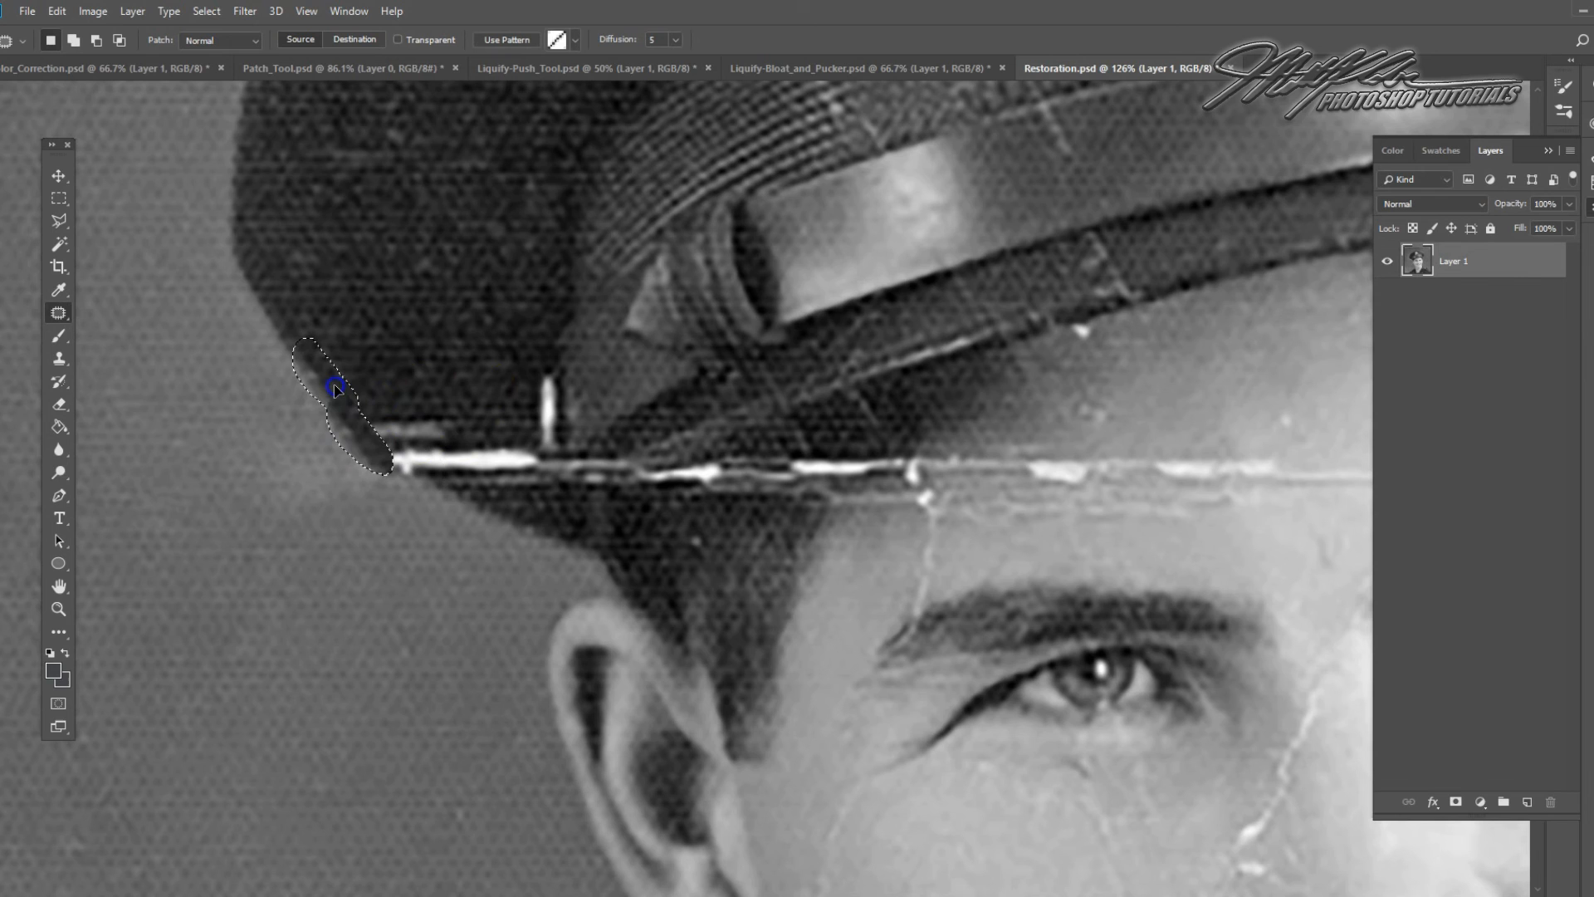
pyautogui.hotkey('ctrl', 'd')
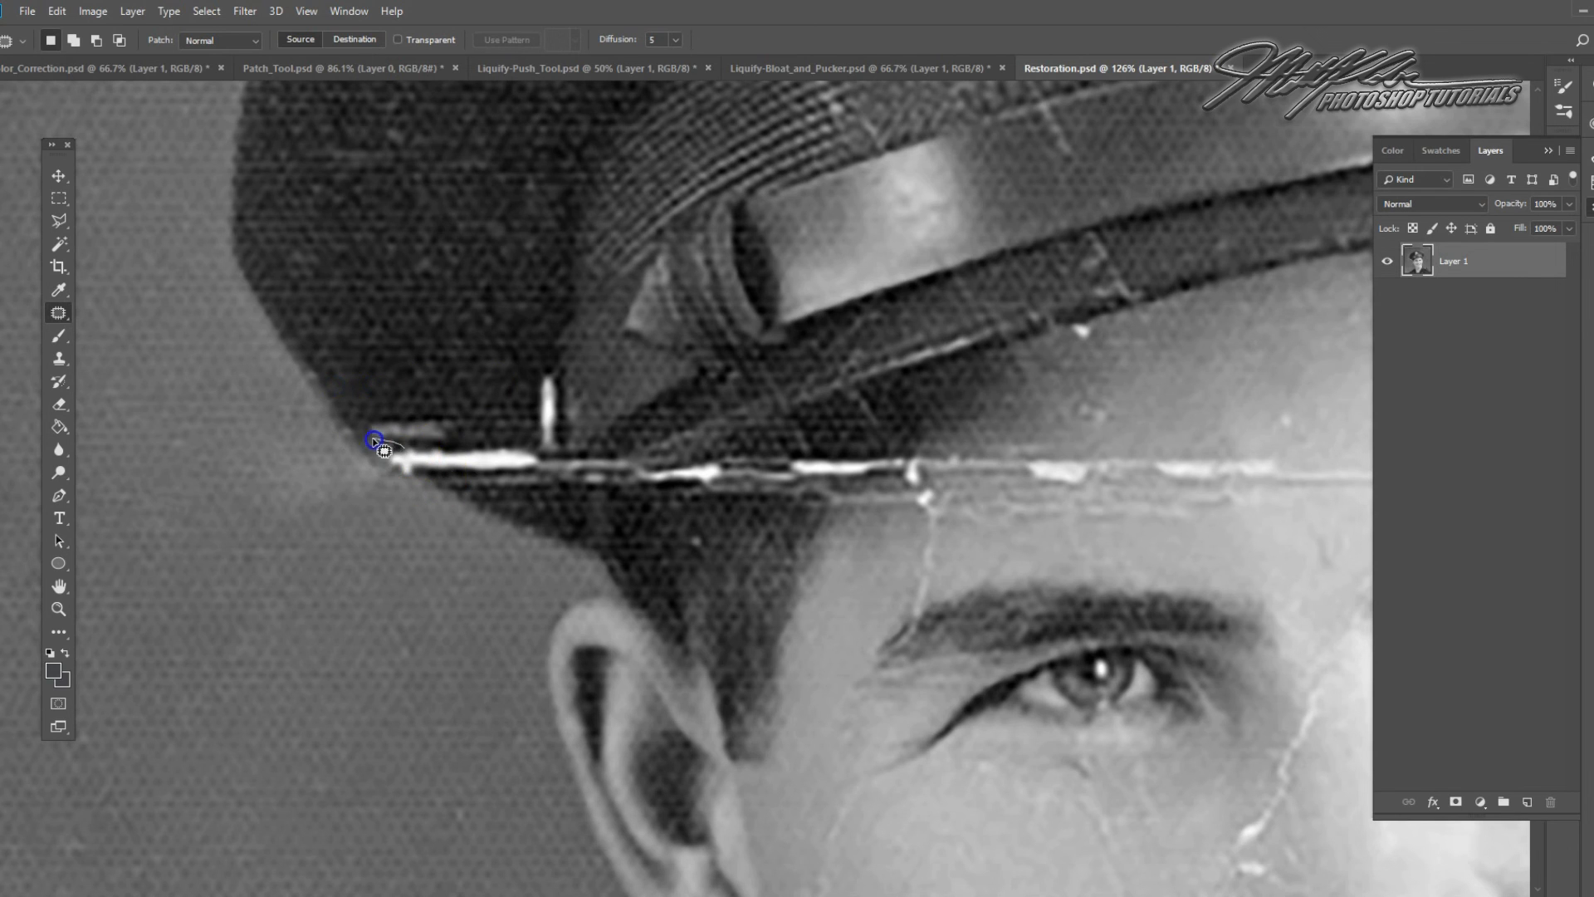
pyautogui.moveTo(425, 470); pyautogui.dragTo(424, 470)
pyautogui.moveTo(399, 413)
pyautogui.mouseDown()
pyautogui.moveTo(367, 412)
pyautogui.moveTo(403, 417)
pyautogui.mouseUp()
pyautogui.moveTo(402, 428)
pyautogui.mouseDown()
pyautogui.moveTo(435, 364)
pyautogui.moveTo(393, 431)
pyautogui.mouseUp()
pyautogui.hotkey('ctrl', 'd')
# Patch the wide white part of the horizontal tear inside the cap's lower left side with dark cap fabric, and deselect
pyautogui.moveTo(536, 456)
pyautogui.mouseDown()
pyautogui.moveTo(440, 413)
pyautogui.moveTo(456, 319)
pyautogui.mouseUp()
pyautogui.hotkey('ctrl', 'd')
pyautogui.moveTo(412, 405)
pyautogui.mouseDown()
pyautogui.moveTo(389, 441)
pyautogui.moveTo(426, 355)
pyautogui.mouseUp()
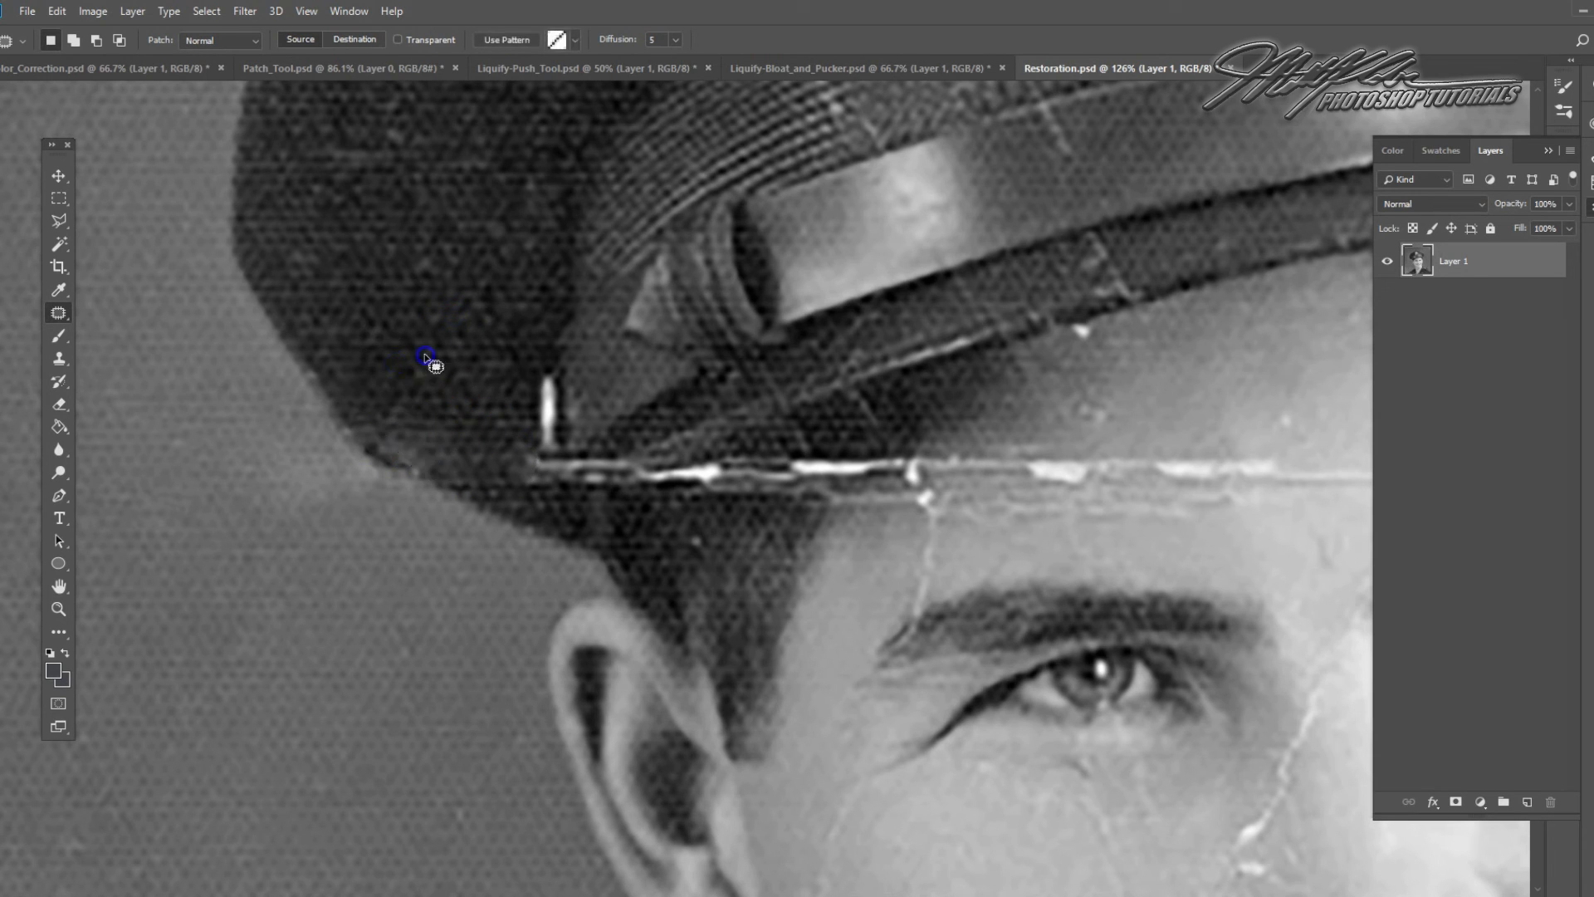
pyautogui.hotkey('ctrl', 'd')
# Darken the patched spot on the cap's lower left outline with the Burn tool at 25 px, Shadows range and 9% exposure
pyautogui.click(60, 473)
pyautogui.click(124, 491)
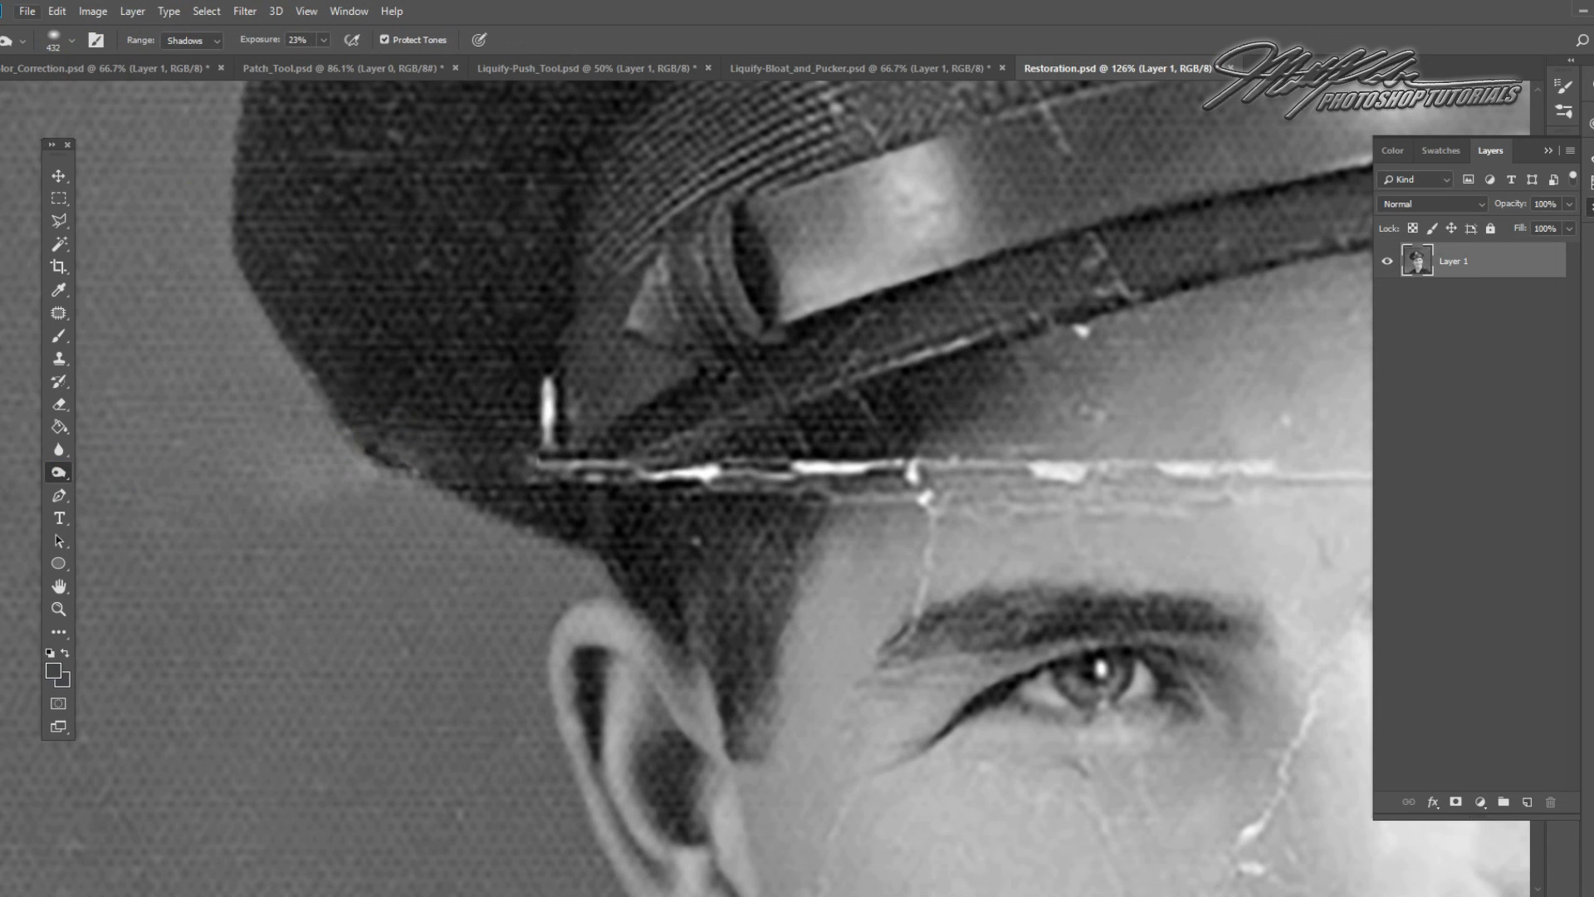
pyautogui.click(53, 39)
pyautogui.click(87, 98)
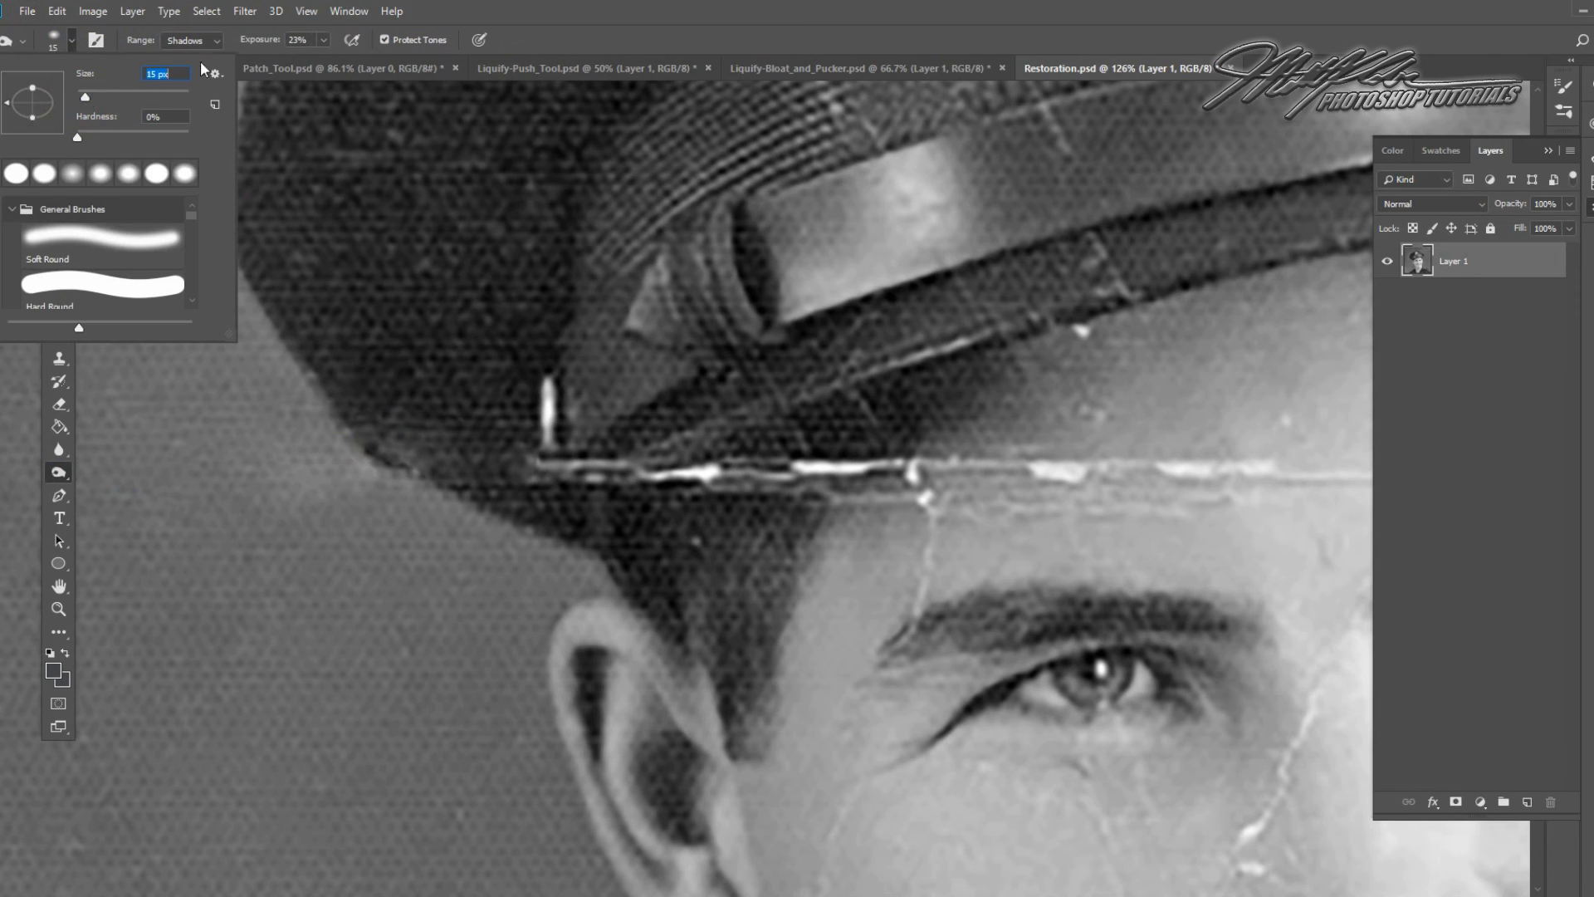
pyautogui.click(323, 39)
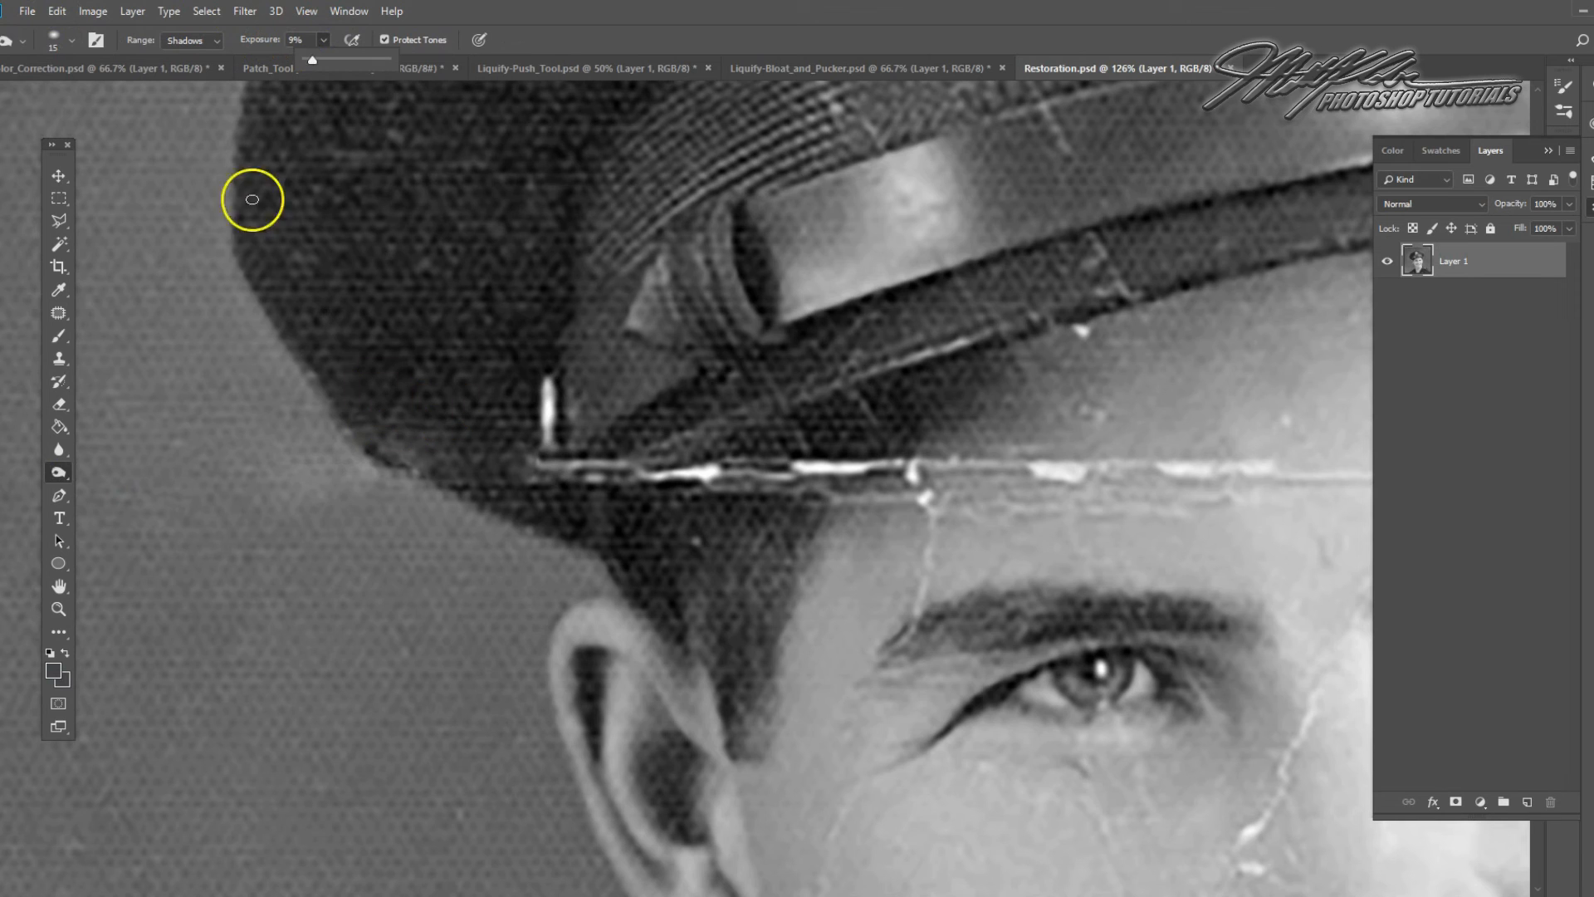
pyautogui.click(55, 40)
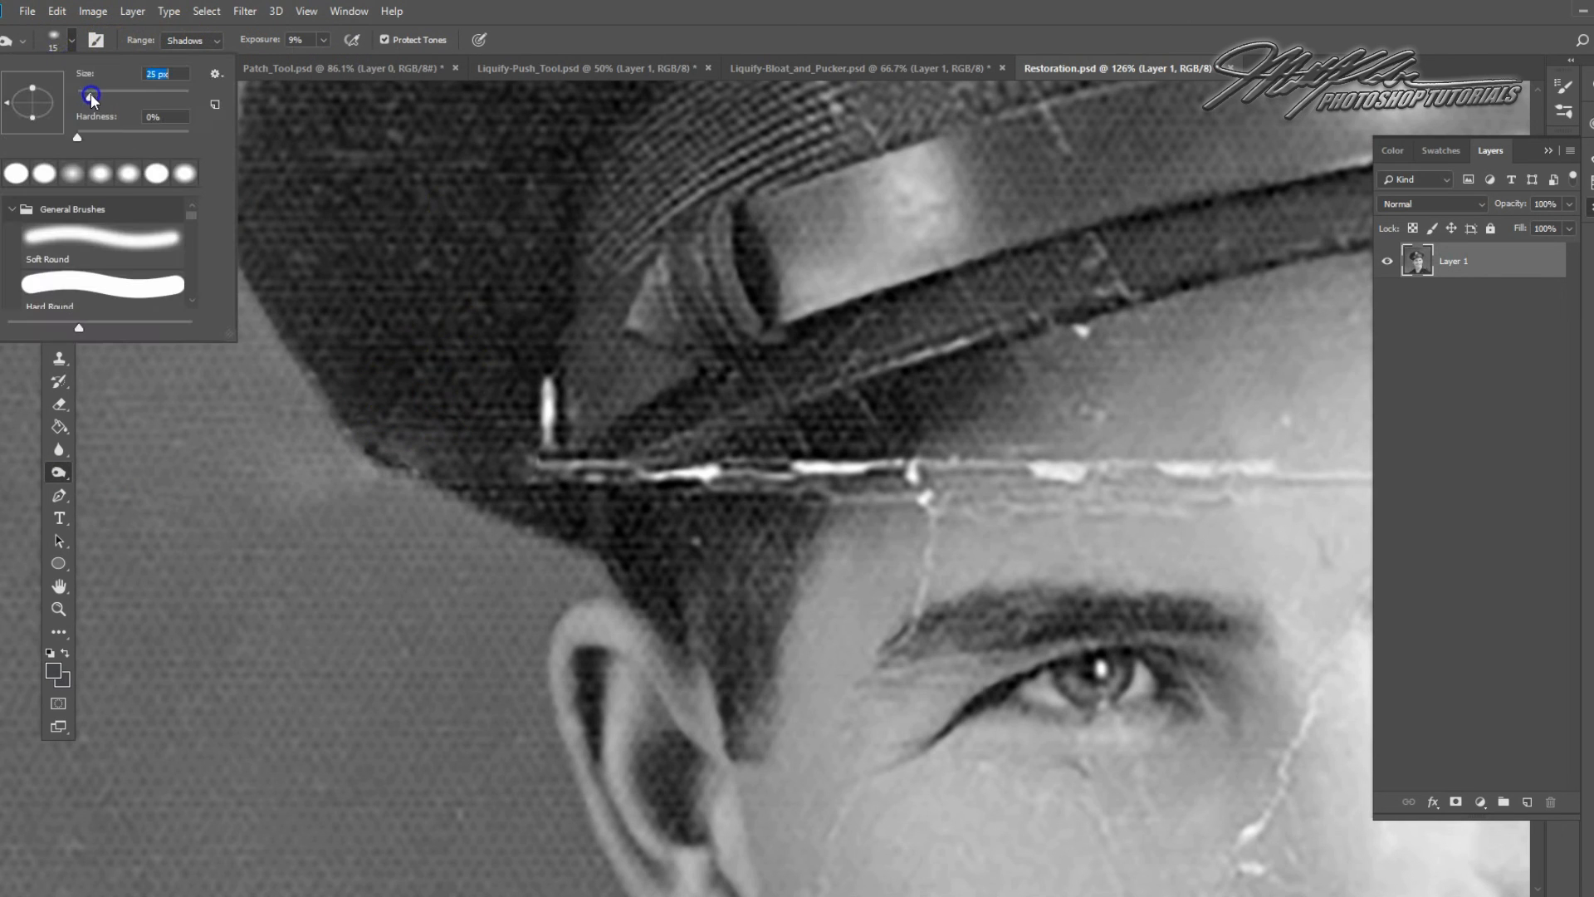
pyautogui.click(369, 408)
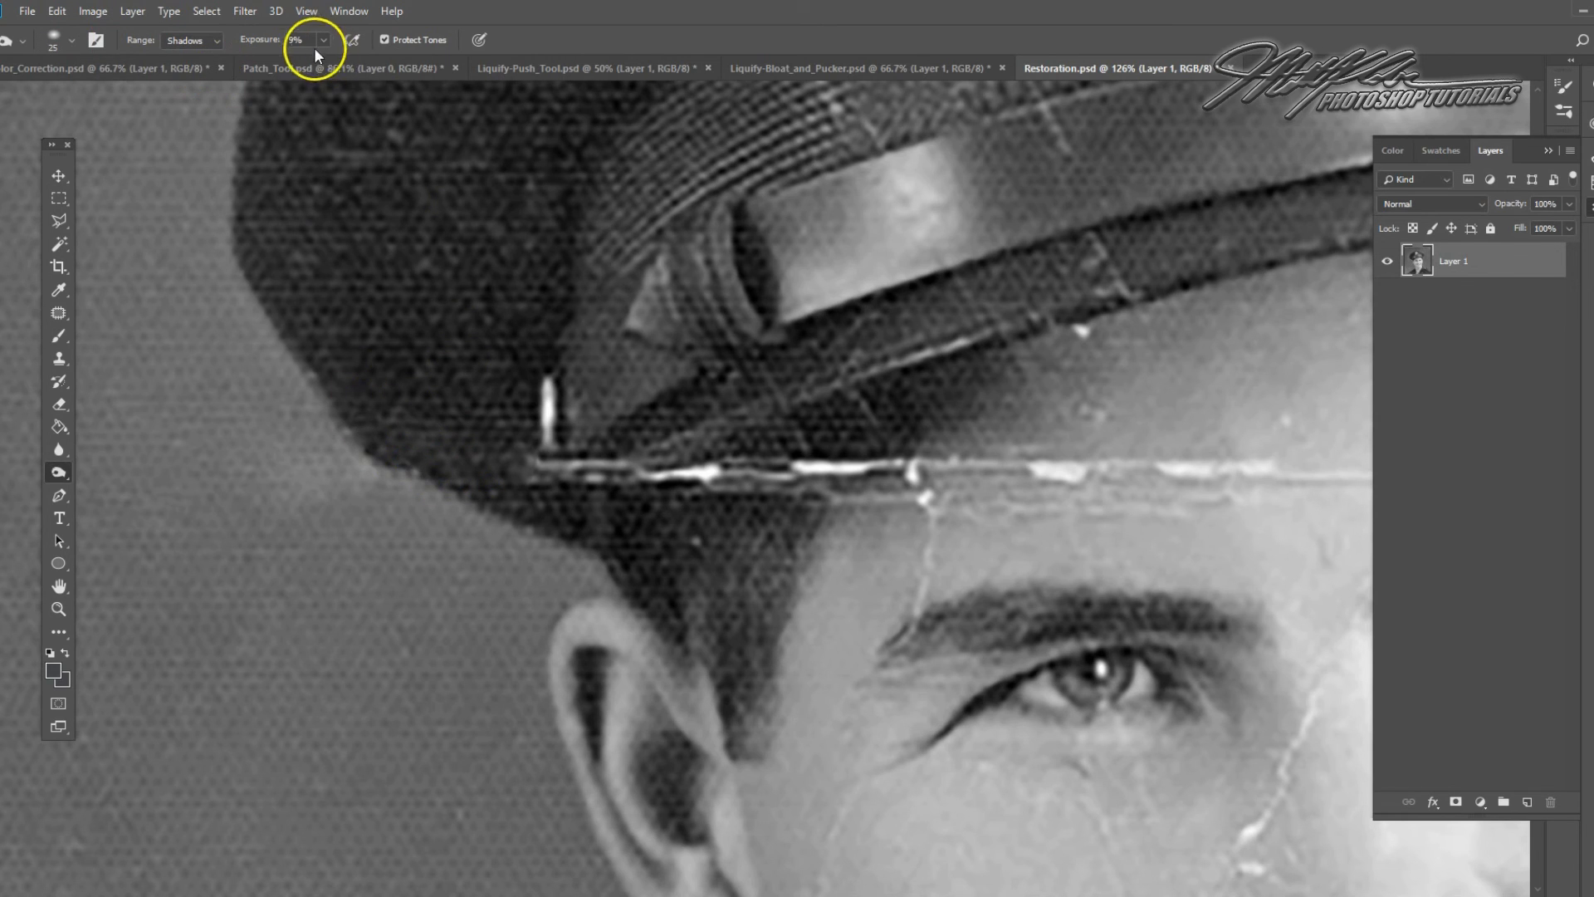
# Patch the vertical white mark beside the visor's left end and the start of the horizontal tear below it with dark matching areas
pyautogui.click(58, 312)
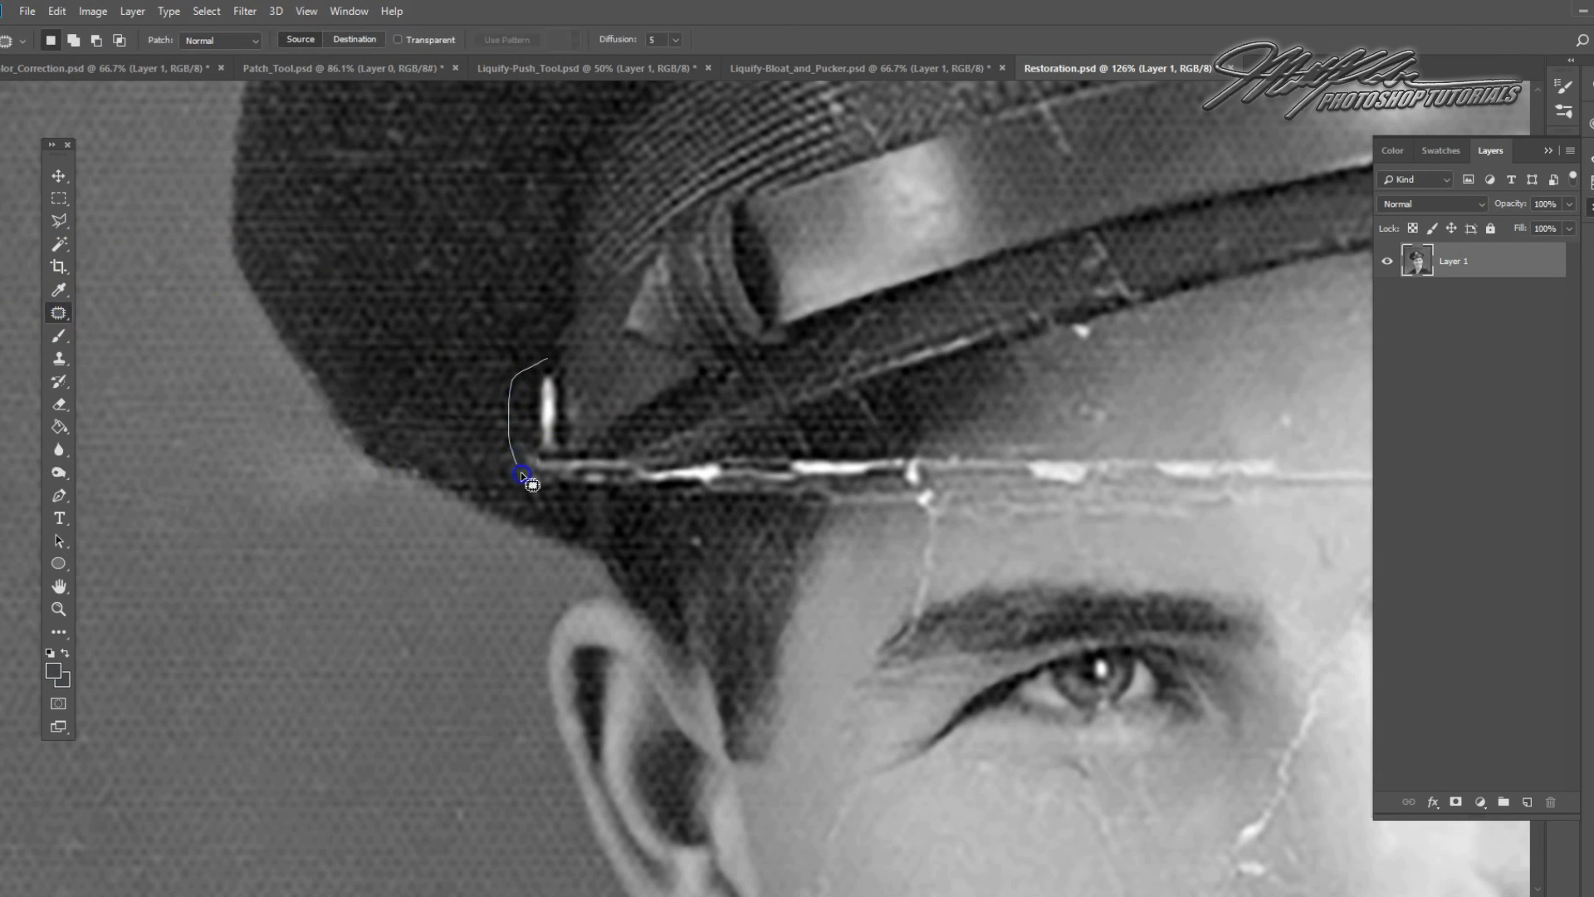
pyautogui.moveTo(560, 404)
pyautogui.mouseDown()
pyautogui.moveTo(506, 362)
pyautogui.moveTo(449, 284)
pyautogui.moveTo(509, 267)
pyautogui.mouseUp()
pyautogui.click(579, 462)
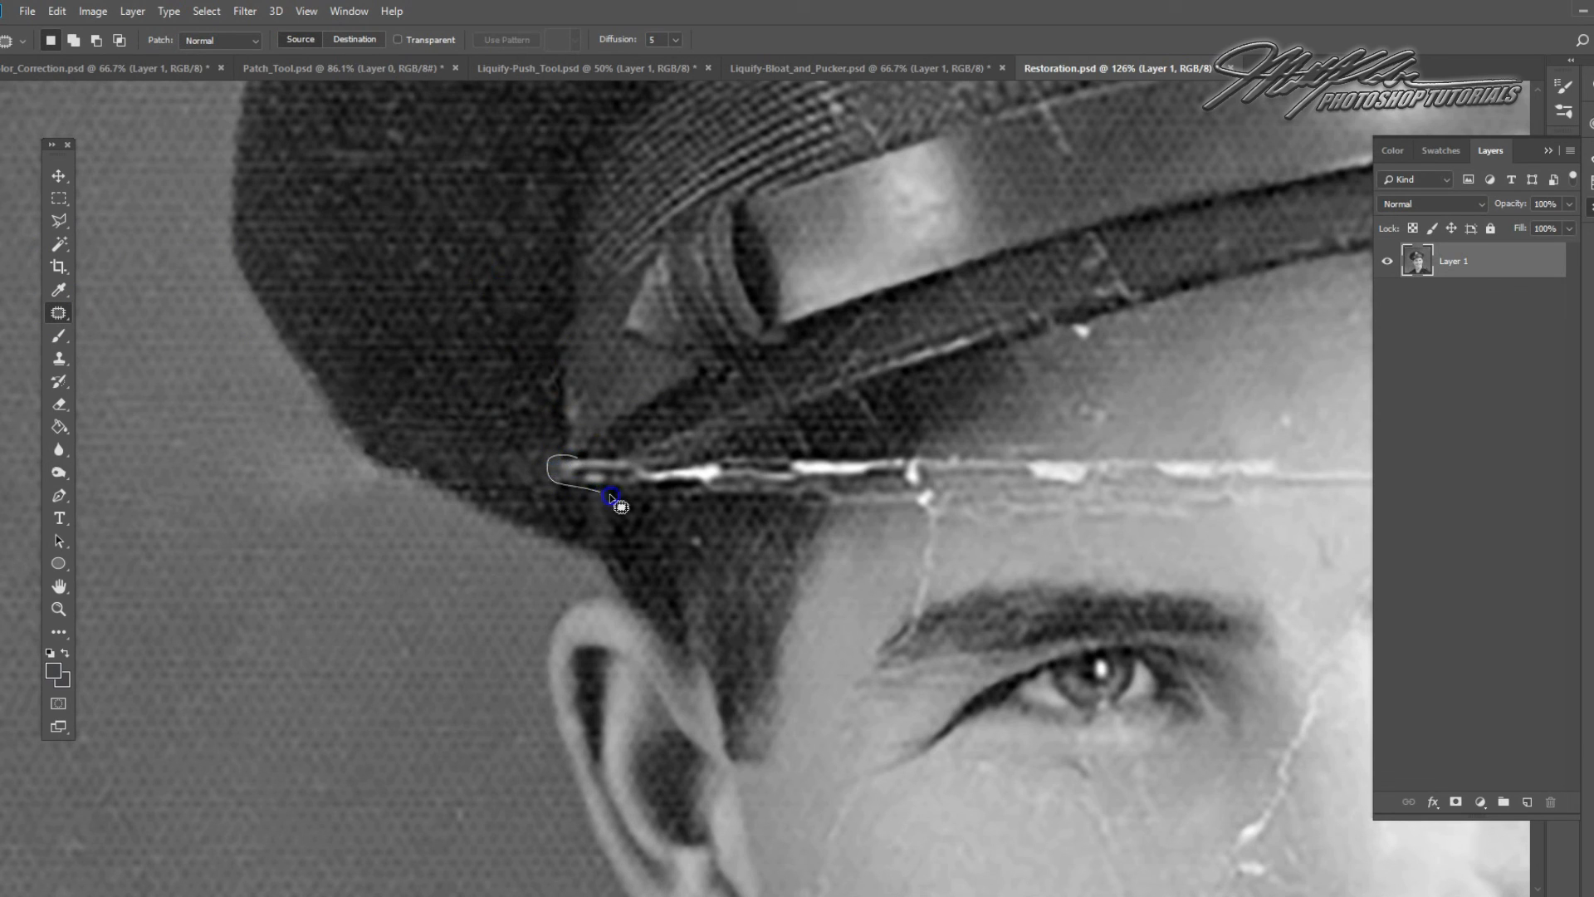
pyautogui.moveTo(593, 474); pyautogui.dragTo(668, 534)
pyautogui.click(725, 523)
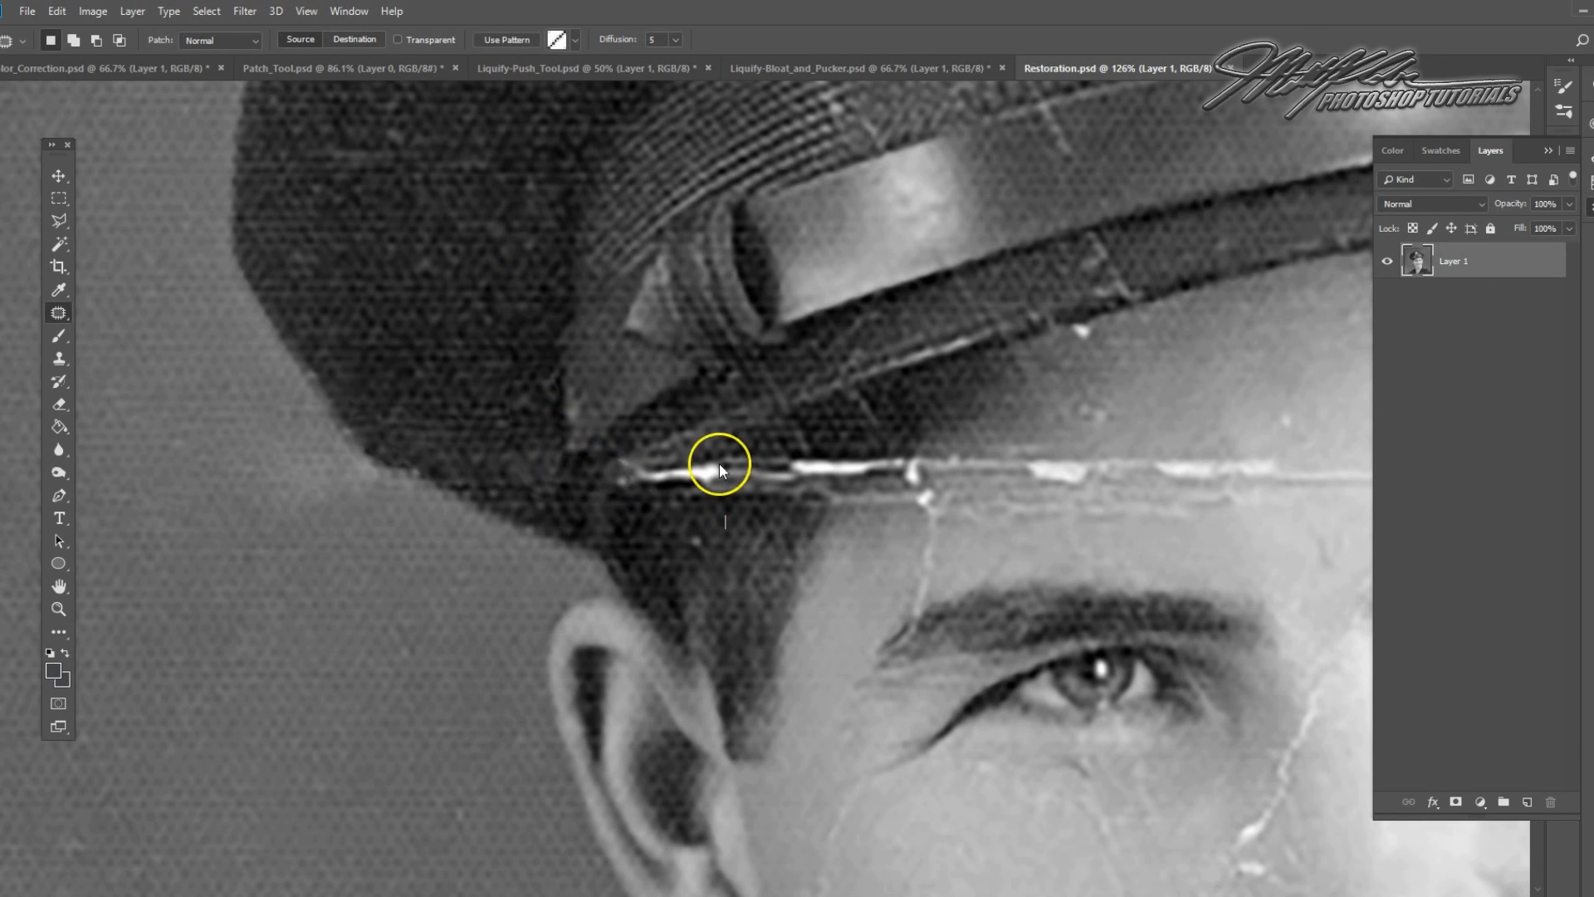
pyautogui.click(773, 344)
# Patch the horizontal tear across the dark hair beneath the visor's left end with clean hair texture
pyautogui.click(647, 449)
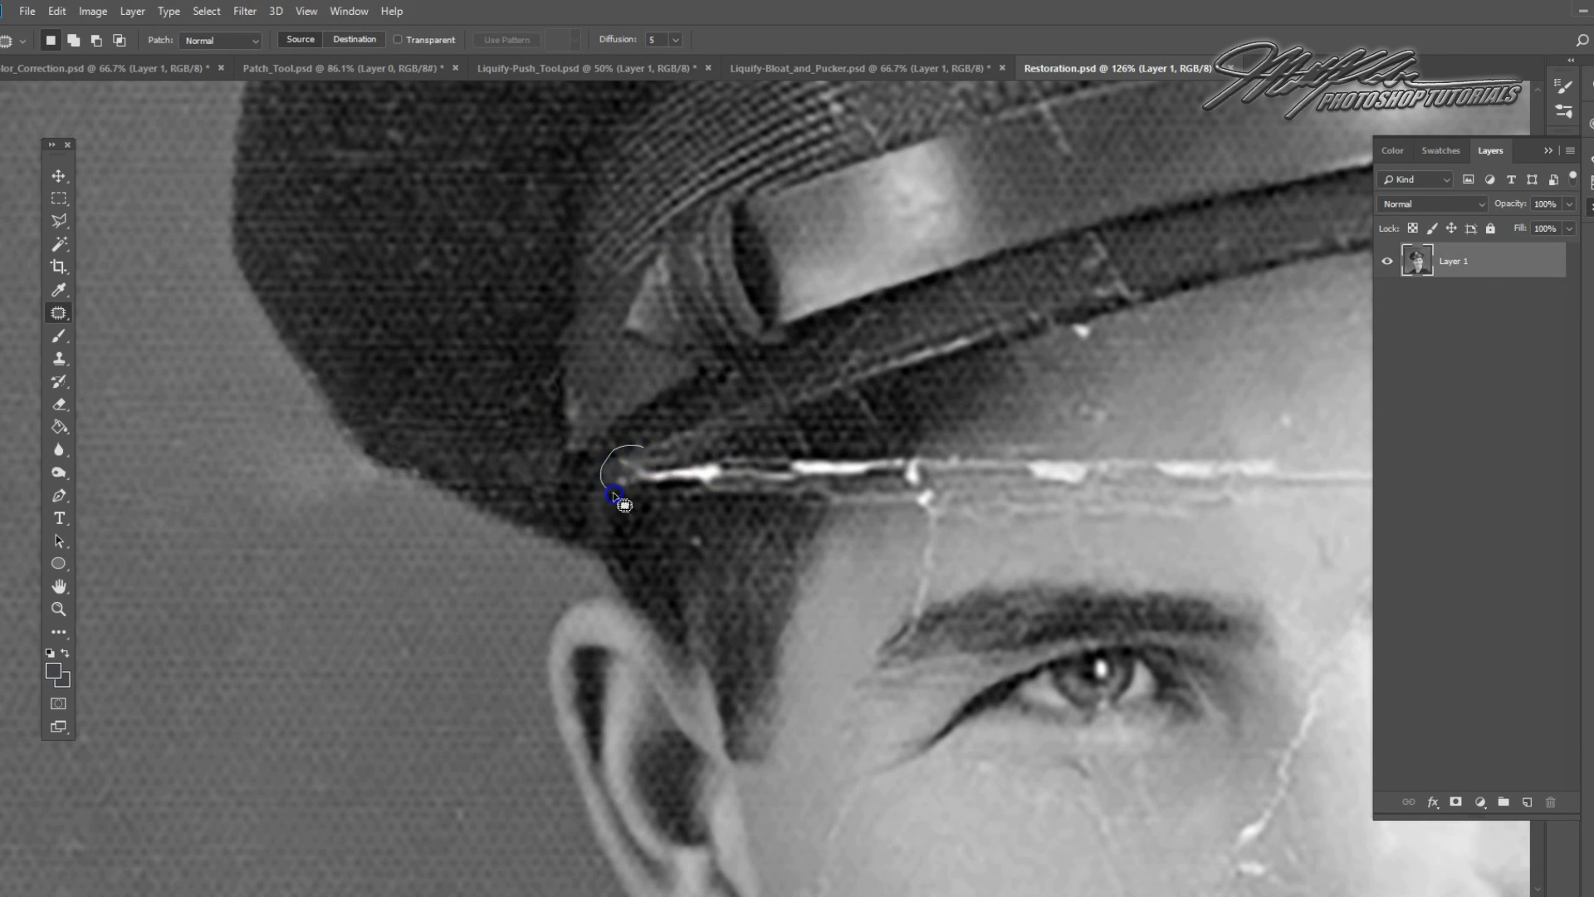
pyautogui.moveTo(630, 474)
pyautogui.mouseDown()
pyautogui.moveTo(675, 454)
pyautogui.moveTo(622, 490)
pyautogui.moveTo(648, 513)
pyautogui.moveTo(709, 485)
pyautogui.moveTo(689, 453)
pyautogui.mouseUp()
pyautogui.click(694, 443)
pyautogui.moveTo(664, 492); pyautogui.dragTo(717, 523)
pyautogui.moveTo(758, 523)
pyautogui.mouseDown()
pyautogui.moveTo(692, 463)
pyautogui.moveTo(725, 507)
pyautogui.moveTo(780, 492)
pyautogui.moveTo(799, 462)
pyautogui.moveTo(744, 559)
pyautogui.mouseUp()
pyautogui.click(772, 516)
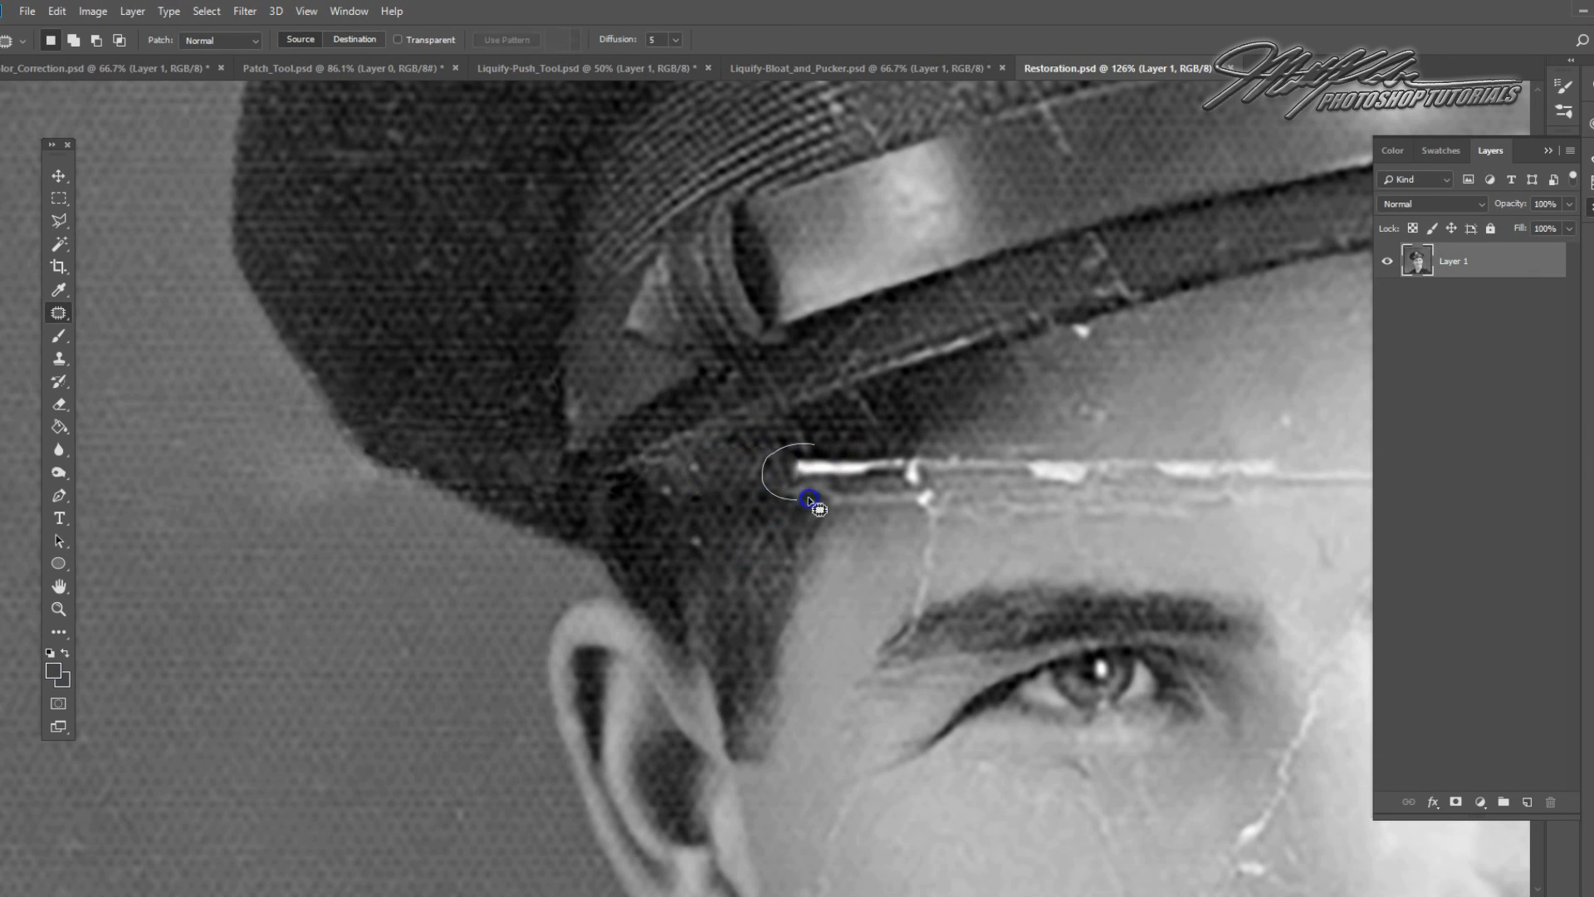
# Patch the tear where it crosses the hairline at the temple, including its bright white spot, and deselect
pyautogui.moveTo(856, 453)
pyautogui.mouseDown()
pyautogui.moveTo(734, 537)
pyautogui.moveTo(790, 520)
pyautogui.moveTo(898, 440)
pyautogui.moveTo(803, 509)
pyautogui.moveTo(881, 455)
pyautogui.moveTo(833, 502)
pyautogui.moveTo(811, 558)
pyautogui.mouseUp()
pyautogui.click(794, 344)
pyautogui.click(897, 446)
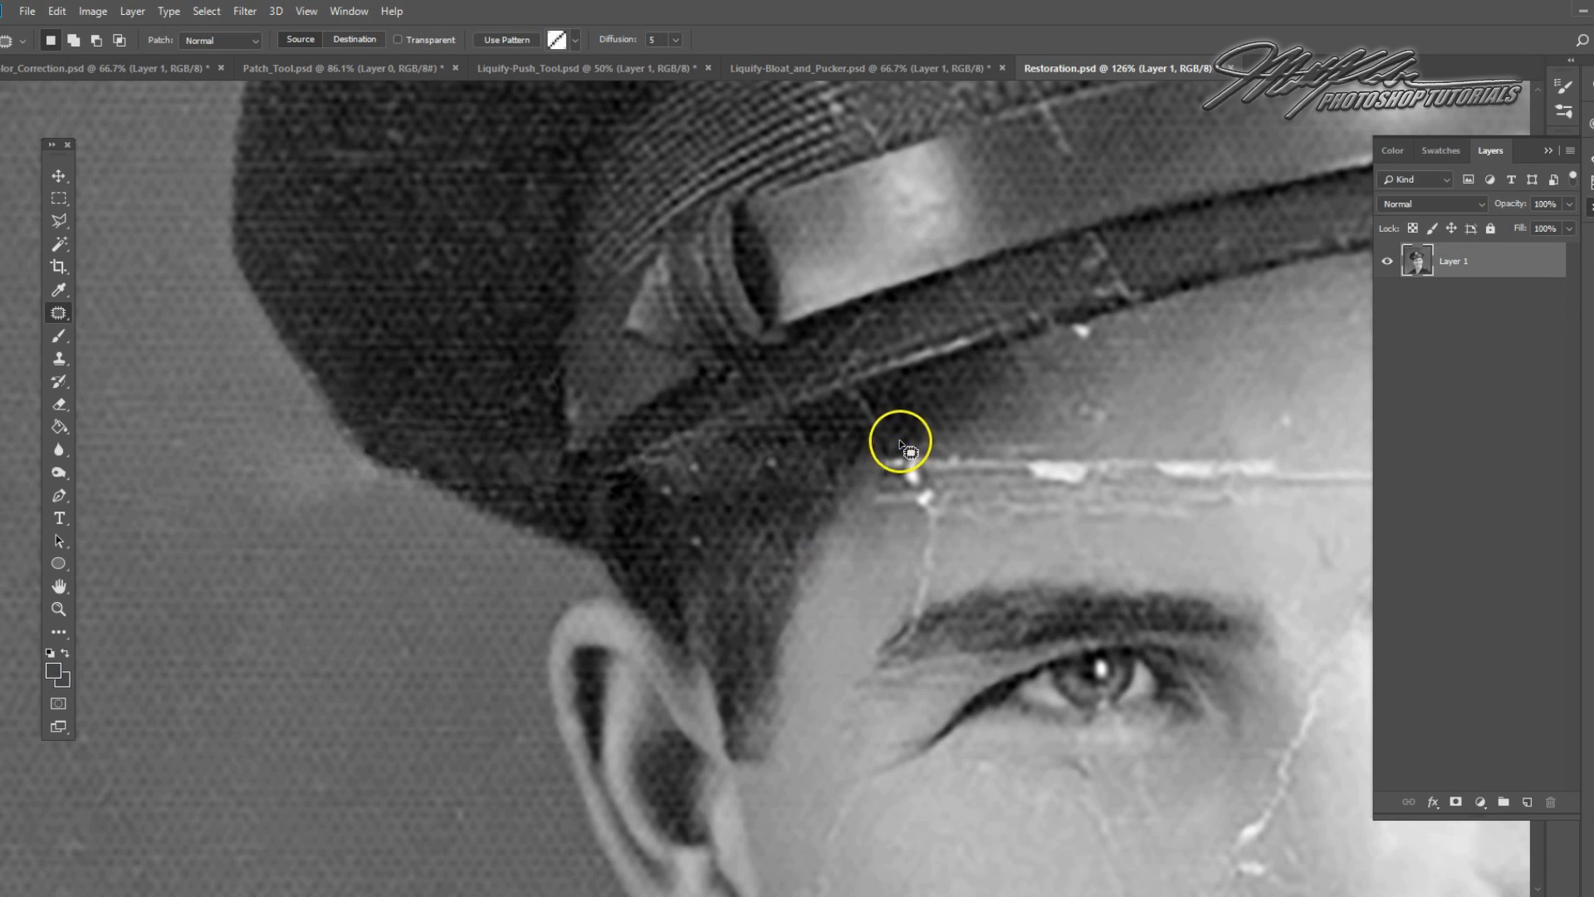
pyautogui.moveTo(934, 454); pyautogui.dragTo(923, 447)
pyautogui.moveTo(934, 463); pyautogui.dragTo(1026, 420)
pyautogui.click(1151, 347)
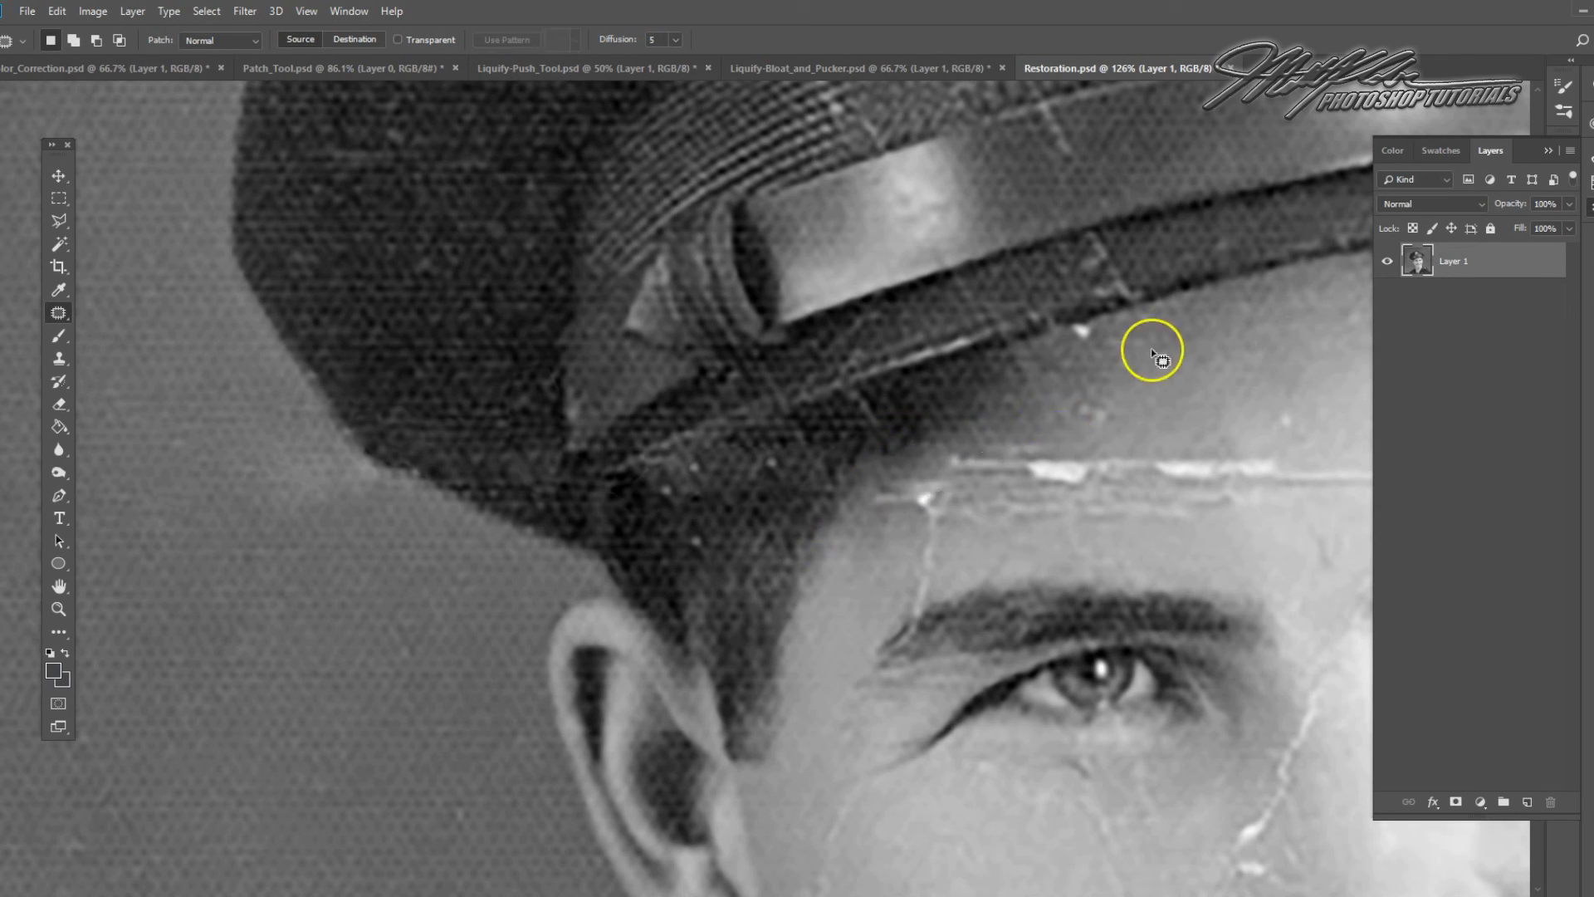
# Patch the short scratches crossing the cap's leather strap and visor above the forehead with clean matching material
pyautogui.moveTo(970, 296); pyautogui.dragTo(975, 291)
pyautogui.moveTo(961, 302); pyautogui.dragTo(911, 314)
pyautogui.click(981, 273)
pyautogui.moveTo(1035, 189); pyautogui.dragTo(839, 364)
pyautogui.moveTo(842, 279); pyautogui.dragTo(850, 272)
pyautogui.moveTo(860, 309); pyautogui.dragTo(905, 297)
pyautogui.moveTo(916, 465); pyautogui.dragTo(958, 461)
pyautogui.moveTo(830, 567); pyautogui.dragTo(690, 465)
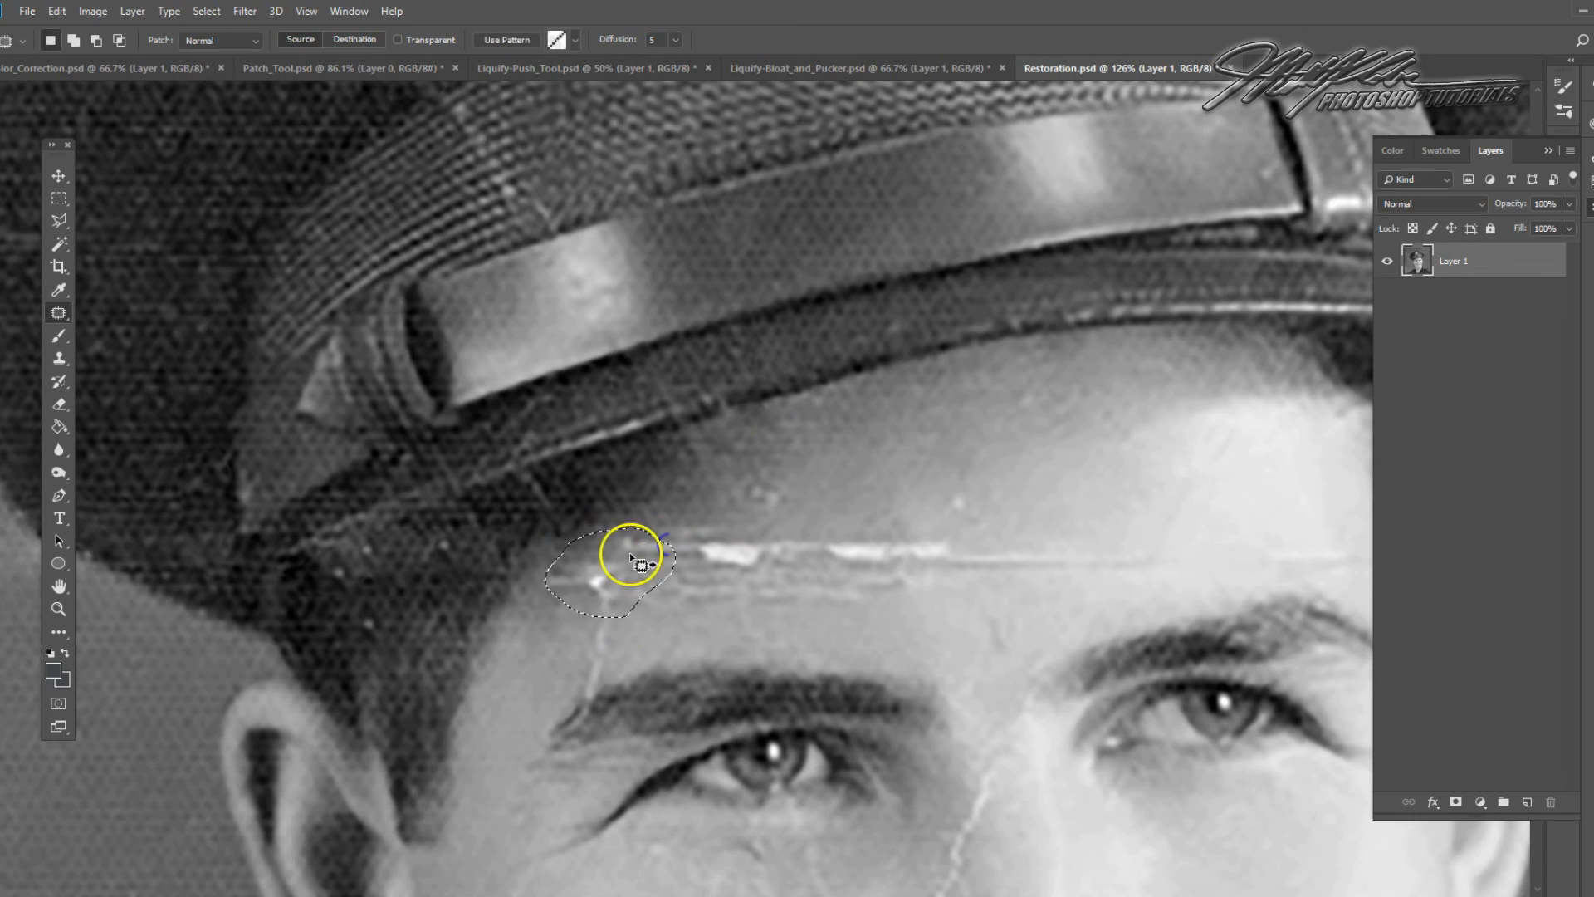
# Patch the horizontal tear across the forehead above both eyebrows with clean matching skin
pyautogui.moveTo(573, 585); pyautogui.dragTo(629, 551)
pyautogui.moveTo(631, 610); pyautogui.dragTo(631, 512)
pyautogui.moveTo(994, 432); pyautogui.dragTo(870, 471)
pyautogui.moveTo(842, 492); pyautogui.dragTo(999, 387)
pyautogui.moveTo(1245, 431); pyautogui.dragTo(820, 393)
pyautogui.moveTo(937, 407); pyautogui.dragTo(931, 417)
pyautogui.moveTo(882, 410); pyautogui.dragTo(866, 353)
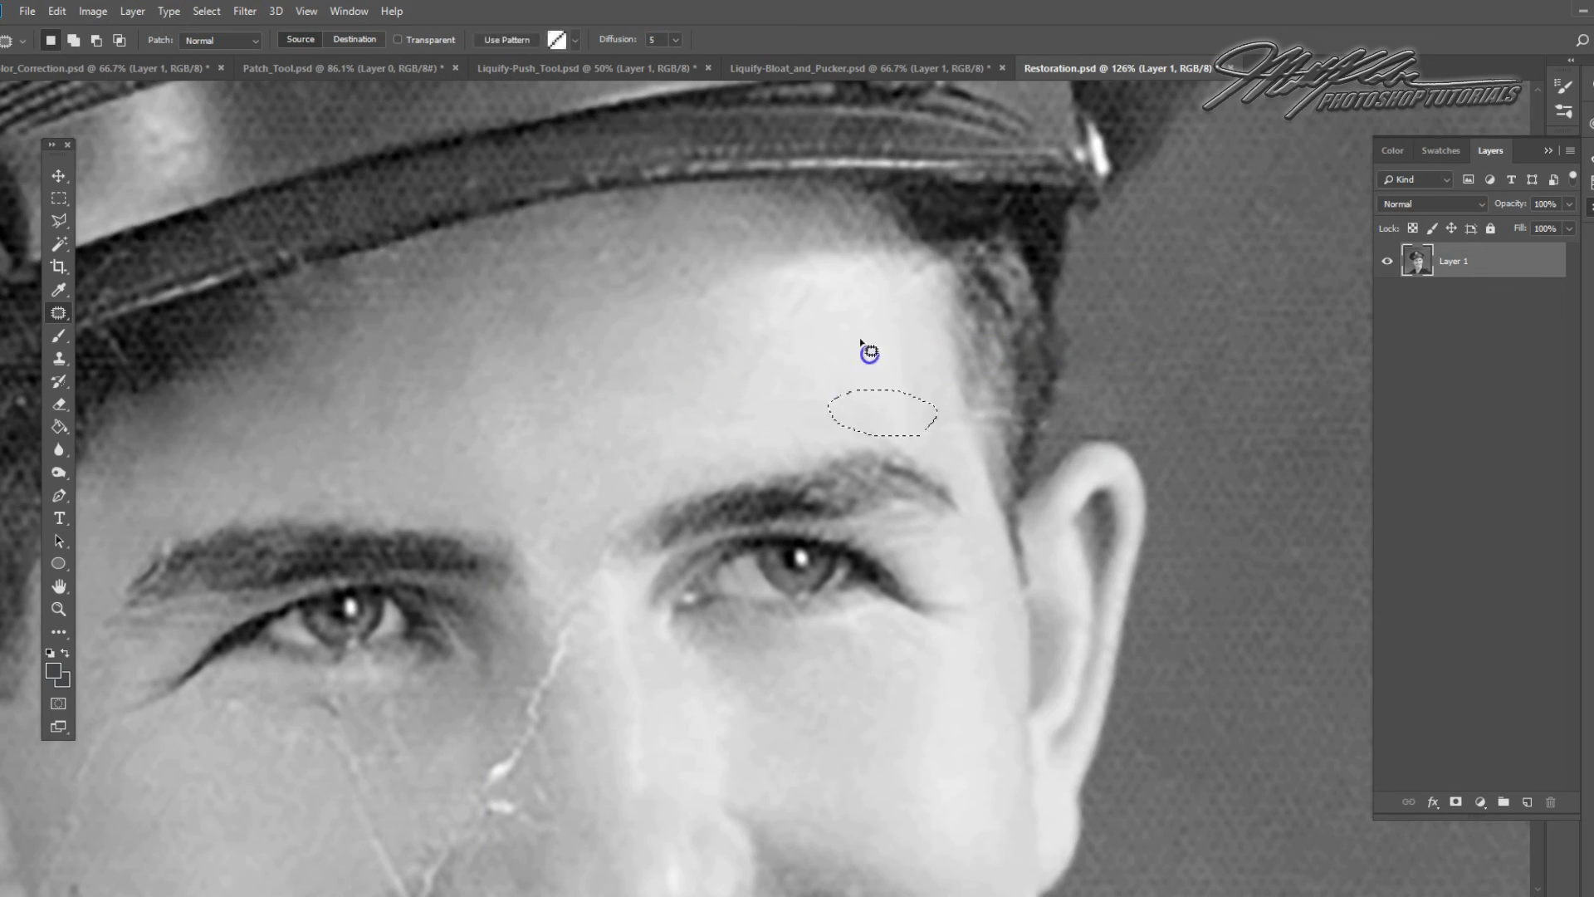
# Patch the jagged white crack running down between the eyes and along the nose with clean skin
pyautogui.moveTo(581, 631); pyautogui.dragTo(660, 407)
pyautogui.moveTo(600, 566); pyautogui.dragTo(620, 580)
pyautogui.moveTo(498, 498); pyautogui.dragTo(613, 445)
pyautogui.click(360, 409)
pyautogui.moveTo(259, 531); pyautogui.dragTo(264, 540)
pyautogui.moveTo(583, 461); pyautogui.dragTo(719, 349)
# Patch the thin scratches under the eyes and across the cheeks with smooth matching skin
pyautogui.moveTo(719, 465); pyautogui.dragTo(631, 345)
pyautogui.moveTo(897, 452); pyautogui.dragTo(754, 445)
pyautogui.moveTo(540, 613); pyautogui.dragTo(673, 503)
pyautogui.moveTo(955, 498); pyautogui.dragTo(785, 464)
pyautogui.moveTo(830, 465); pyautogui.dragTo(838, 460)
pyautogui.moveTo(868, 492); pyautogui.dragTo(856, 453)
# Patch the horizontal tear where it crosses the neck and the white shirt collar
pyautogui.moveTo(581, 797); pyautogui.dragTo(847, 240)
pyautogui.moveTo(435, 605)
pyautogui.mouseDown()
pyautogui.moveTo(487, 580)
pyautogui.moveTo(505, 551)
pyautogui.moveTo(550, 604)
pyautogui.moveTo(573, 571)
pyautogui.mouseUp()
pyautogui.moveTo(955, 618); pyautogui.dragTo(830, 644)
pyautogui.moveTo(845, 566)
pyautogui.mouseDown()
pyautogui.moveTo(811, 645)
pyautogui.moveTo(859, 574)
pyautogui.mouseUp()
pyautogui.moveTo(912, 575); pyautogui.dragTo(773, 633)
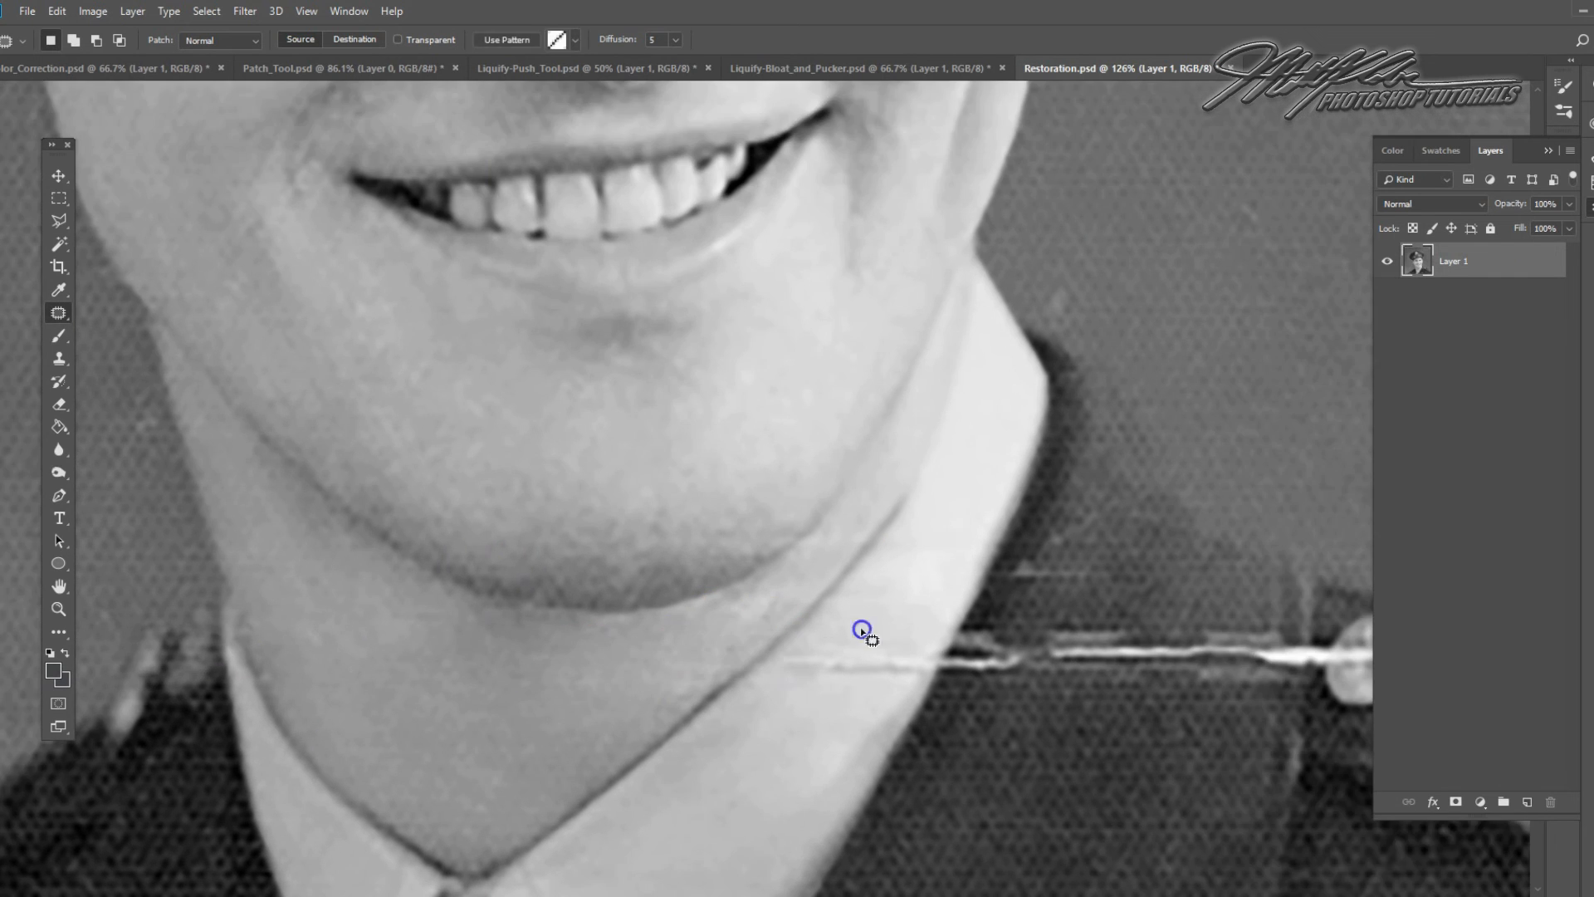
pyautogui.moveTo(946, 618); pyautogui.dragTo(872, 571)
pyautogui.moveTo(858, 606); pyautogui.dragTo(836, 659)
# Patch the white horizontal tear across the dark jacket between the shirt collar and the shoulder button
pyautogui.moveTo(974, 524); pyautogui.dragTo(1065, 525)
pyautogui.moveTo(1163, 598)
pyautogui.mouseDown()
pyautogui.moveTo(942, 488)
pyautogui.moveTo(968, 508)
pyautogui.mouseUp()
pyautogui.moveTo(968, 507); pyautogui.dragTo(924, 590)
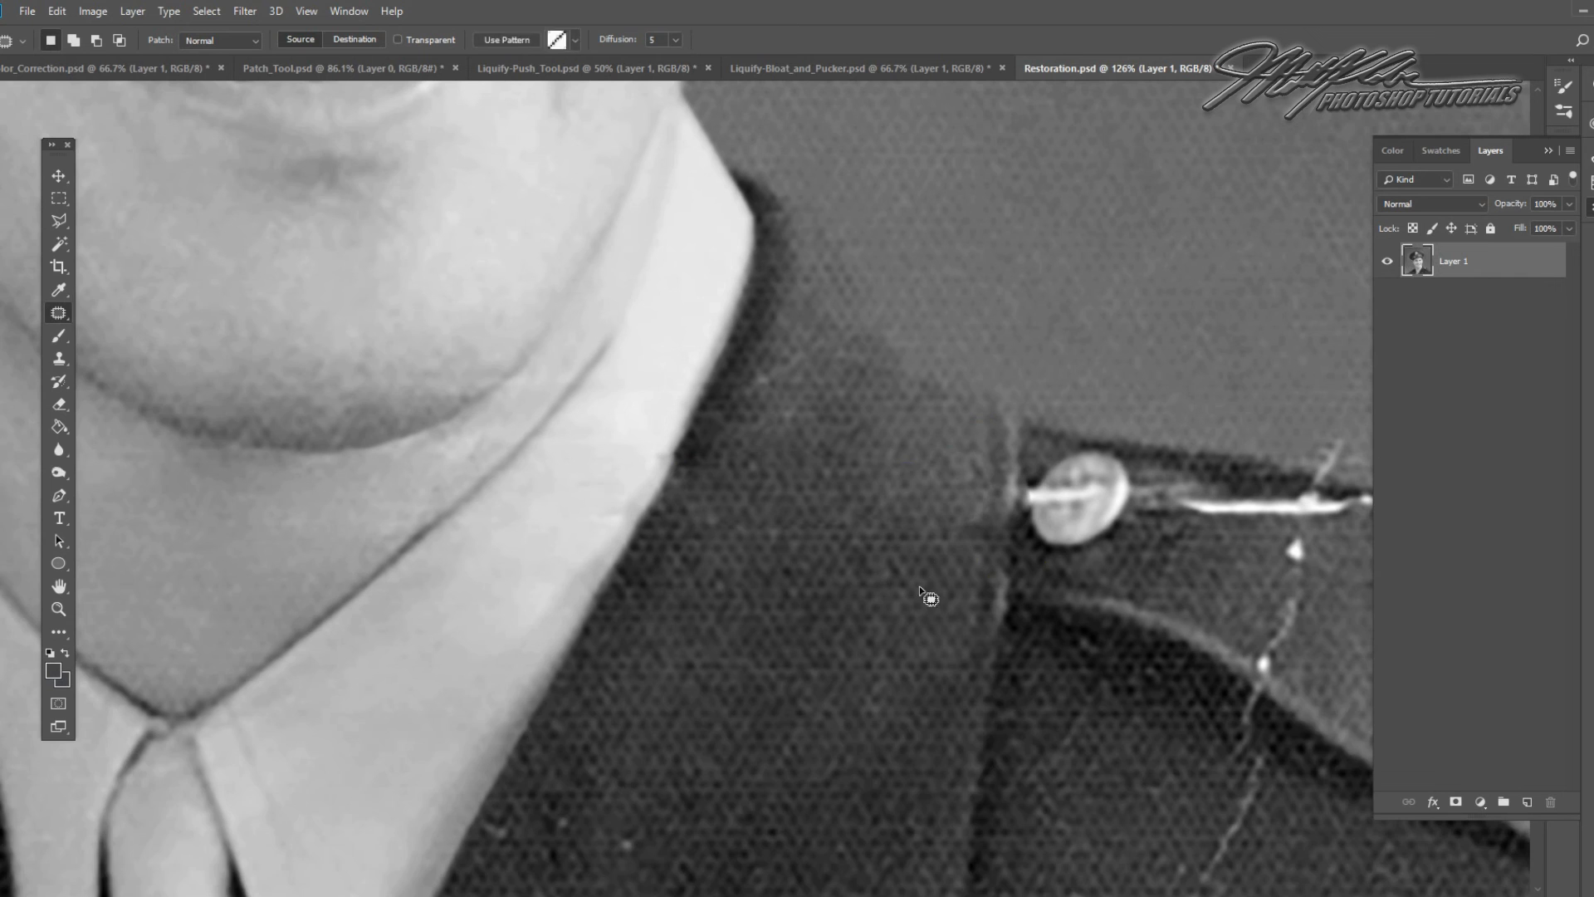
# Patch the tear crossing the shoulder button and the top of the epaulette beside it
pyautogui.moveTo(1029, 565); pyautogui.dragTo(949, 612)
pyautogui.moveTo(1033, 538); pyautogui.dragTo(1030, 539)
pyautogui.moveTo(1162, 552); pyautogui.dragTo(1154, 610)
pyautogui.moveTo(1204, 531)
pyautogui.mouseDown()
pyautogui.moveTo(873, 551)
pyautogui.moveTo(901, 553)
pyautogui.mouseUp()
pyautogui.moveTo(964, 569); pyautogui.dragTo(928, 530)
pyautogui.moveTo(928, 631); pyautogui.dragTo(886, 521)
# Patch the thin crack and white specks running down the epaulette and the jacket shoulder with dark fabric
pyautogui.moveTo(839, 506); pyautogui.dragTo(872, 539)
pyautogui.moveTo(790, 626); pyautogui.dragTo(818, 656)
pyautogui.moveTo(780, 748)
pyautogui.mouseDown()
pyautogui.moveTo(855, 825)
pyautogui.moveTo(816, 623)
pyautogui.mouseUp()
pyautogui.moveTo(1105, 689)
pyautogui.mouseDown()
pyautogui.moveTo(1135, 667)
pyautogui.moveTo(1100, 706)
pyautogui.mouseUp()
pyautogui.moveTo(1067, 781); pyautogui.dragTo(1024, 665)
pyautogui.moveTo(731, 773); pyautogui.dragTo(1000, 585)
pyautogui.moveTo(880, 598); pyautogui.dragTo(804, 687)
# Patch the small light specks on the jacket lapel beside the shirt collar and tie
pyautogui.moveTo(499, 689); pyautogui.dragTo(532, 614)
pyautogui.moveTo(751, 619); pyautogui.dragTo(772, 645)
pyautogui.moveTo(498, 498); pyautogui.dragTo(648, 505)
pyautogui.moveTo(390, 669); pyautogui.dragTo(689, 318)
pyautogui.moveTo(482, 374); pyautogui.dragTo(480, 380)
pyautogui.moveTo(490, 386); pyautogui.dragTo(500, 433)
# Patch the remaining light marks across the jacket front toward the opposite shoulder with clean dark fabric
pyautogui.moveTo(333, 540); pyautogui.dragTo(745, 474)
pyautogui.moveTo(644, 535); pyautogui.dragTo(638, 558)
pyautogui.moveTo(646, 646); pyautogui.dragTo(749, 633)
pyautogui.moveTo(471, 584); pyautogui.dragTo(743, 546)
pyautogui.moveTo(619, 508); pyautogui.dragTo(603, 450)
pyautogui.moveTo(415, 498); pyautogui.dragTo(693, 455)
pyautogui.moveTo(581, 448); pyautogui.dragTo(691, 415)
# Patch the damaged edge of the jacket's opposite shoulder against the backdrop, deselect, and show the whole portrait
pyautogui.moveTo(419, 459); pyautogui.dragTo(913, 235)
pyautogui.click(231, 444)
pyautogui.moveTo(498, 345)
pyautogui.mouseDown()
pyautogui.moveTo(714, 332)
pyautogui.moveTo(409, 332)
pyautogui.moveTo(432, 353)
pyautogui.mouseUp()
pyautogui.press('Return')
pyautogui.moveTo(349, 386); pyautogui.dragTo(584, 448)
pyautogui.moveTo(385, 494); pyautogui.dragTo(306, 498)
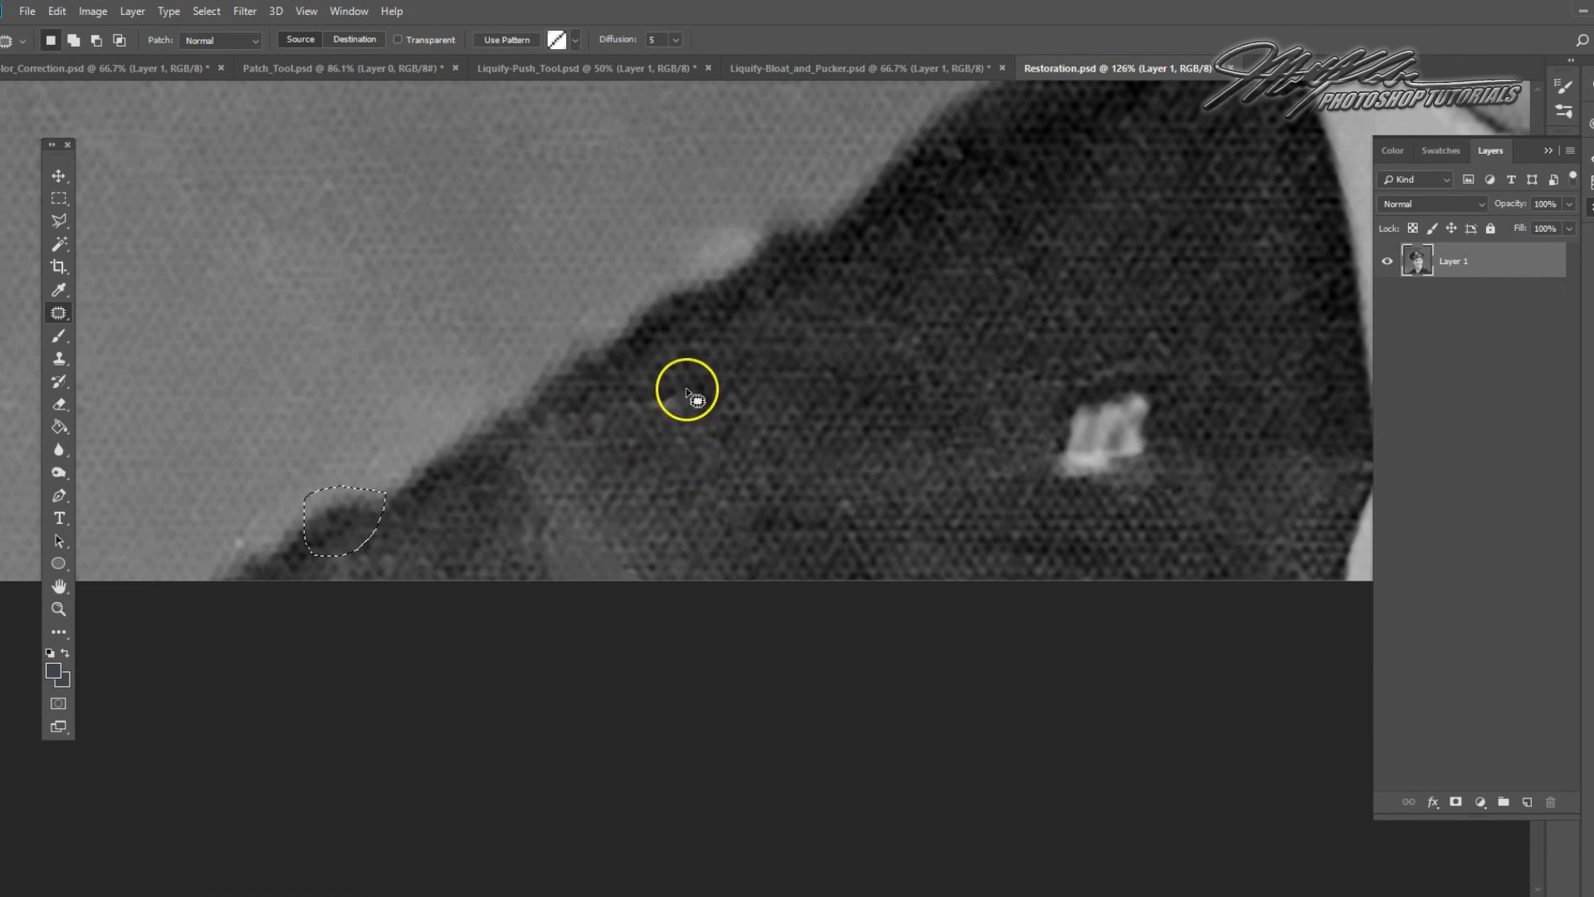
pyautogui.hotkey('ctrl', 'd')
pyautogui.hotkey('ctrl', '0')
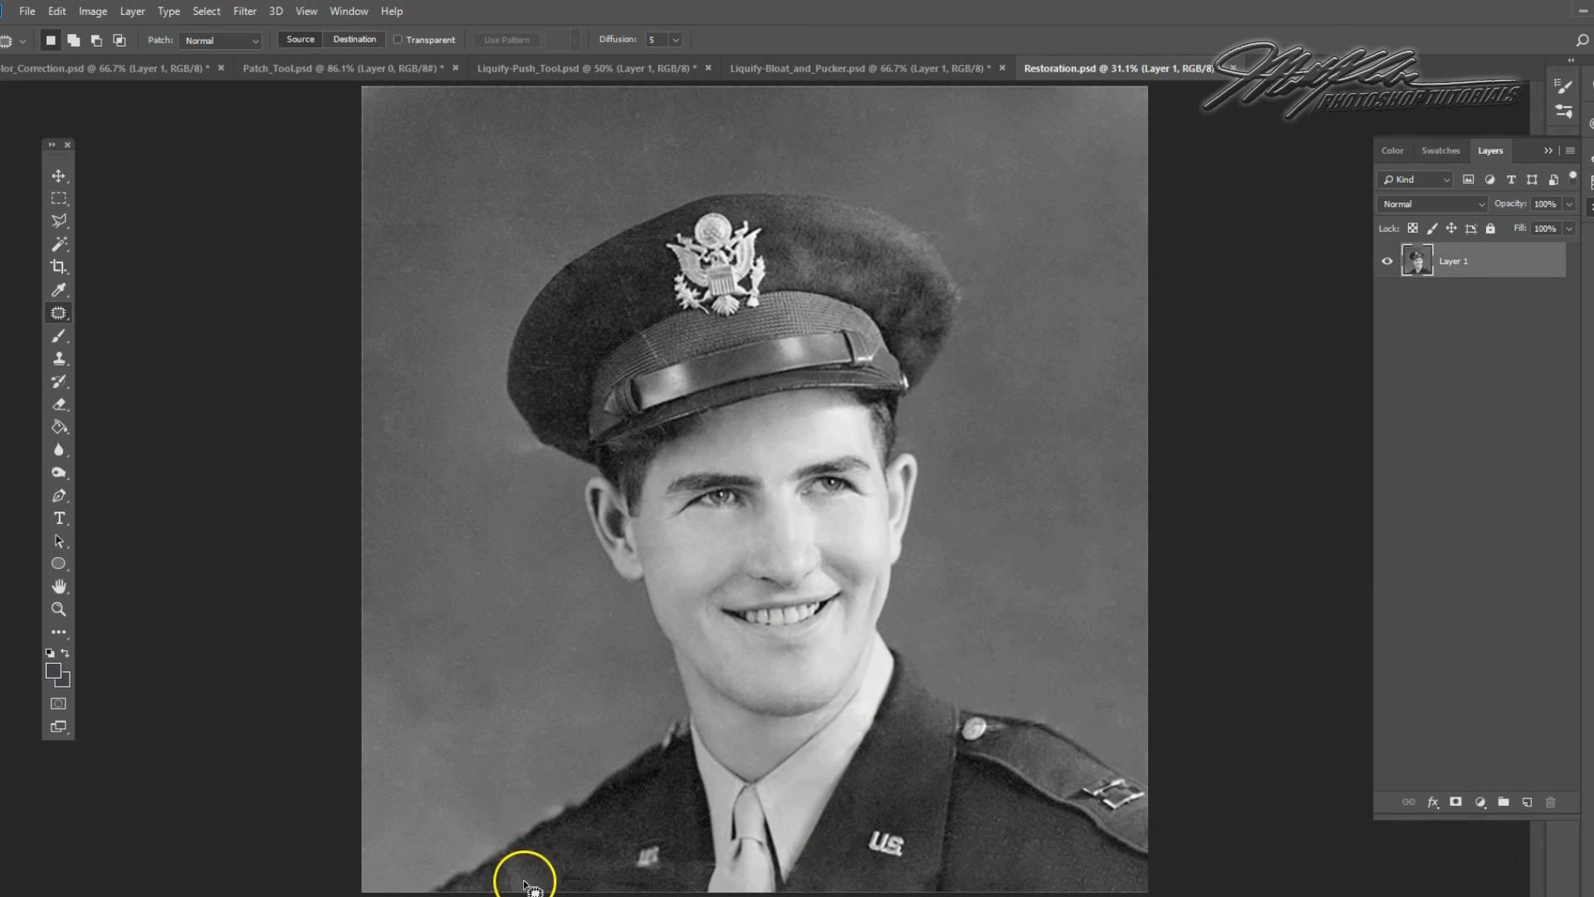
# Darken the jacket's lower shoulder area near the photo's bottom edge with the Burn tool and a 143 px soft brush
pyautogui.click(59, 473)
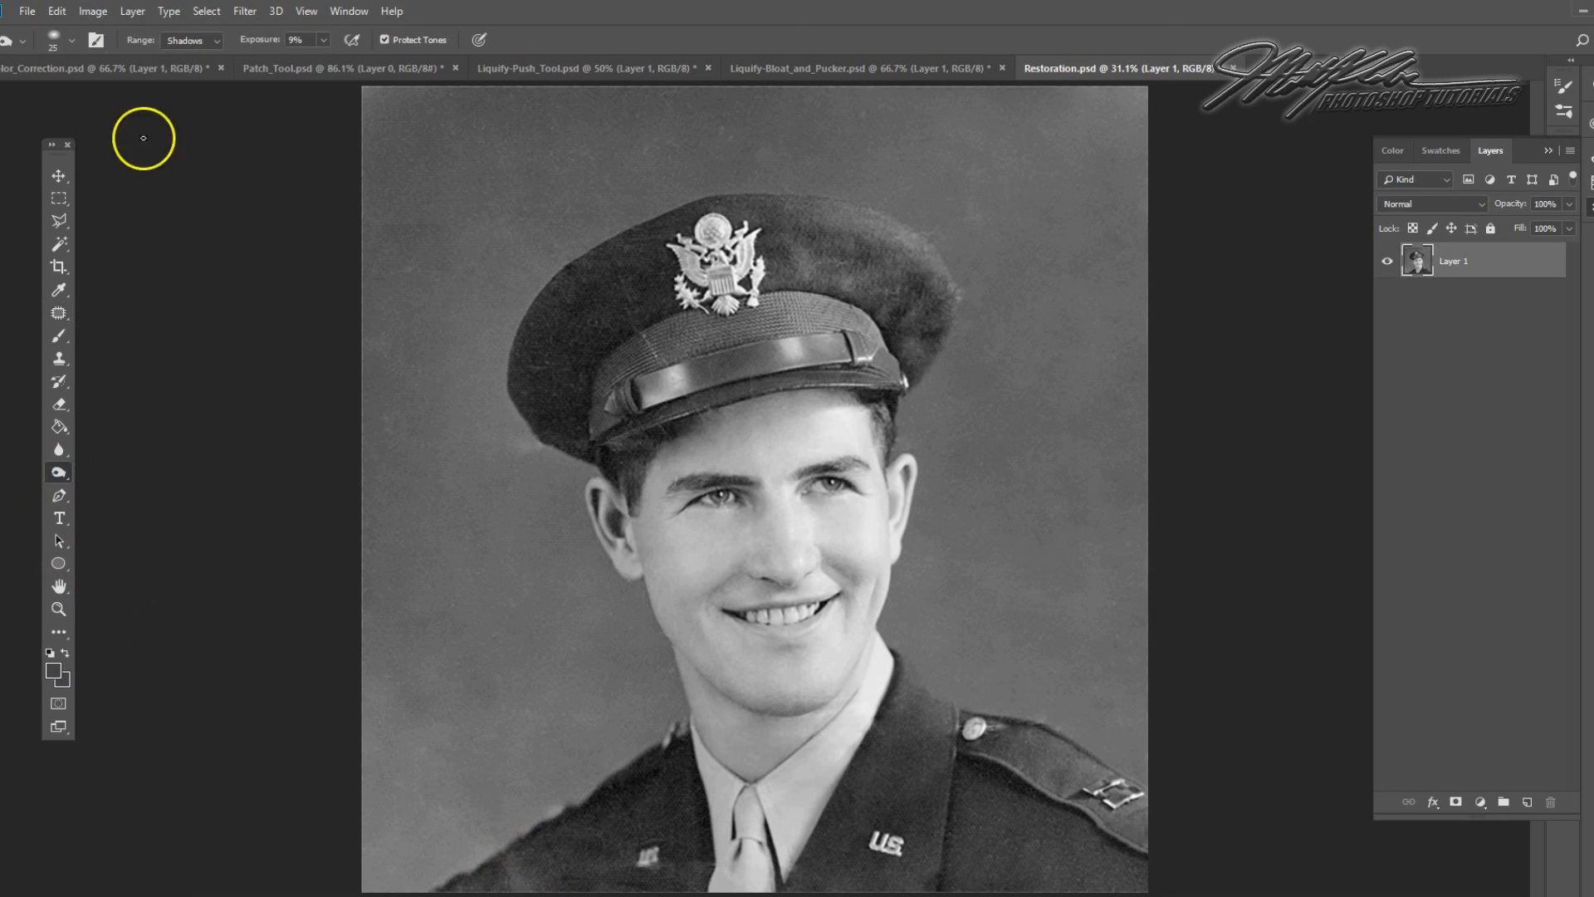
pyautogui.click(53, 41)
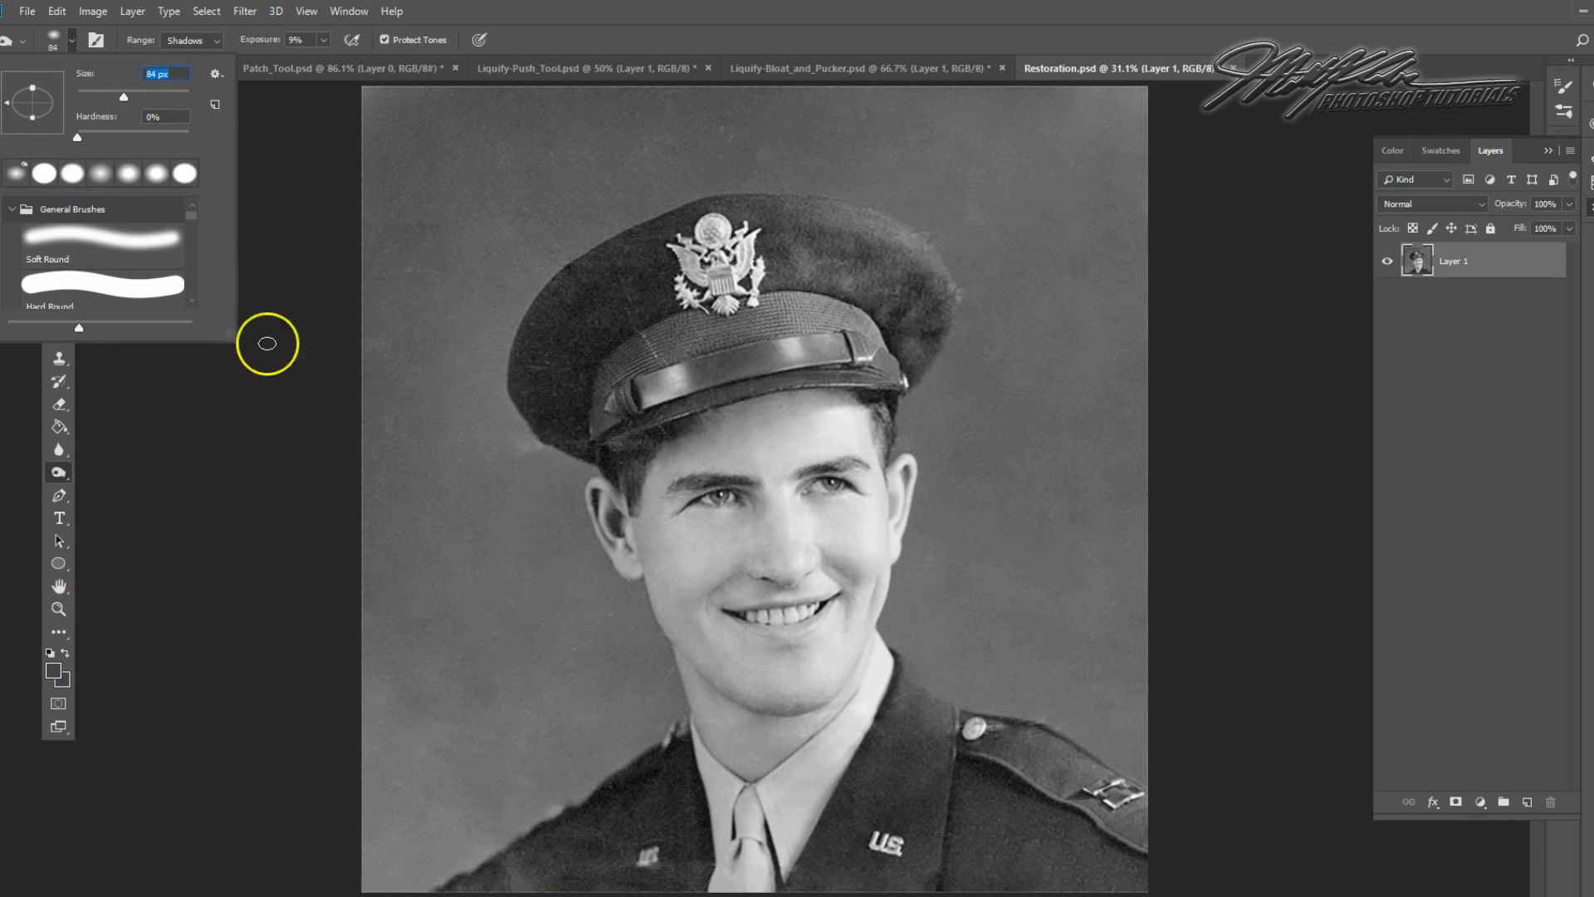
pyautogui.click(143, 93)
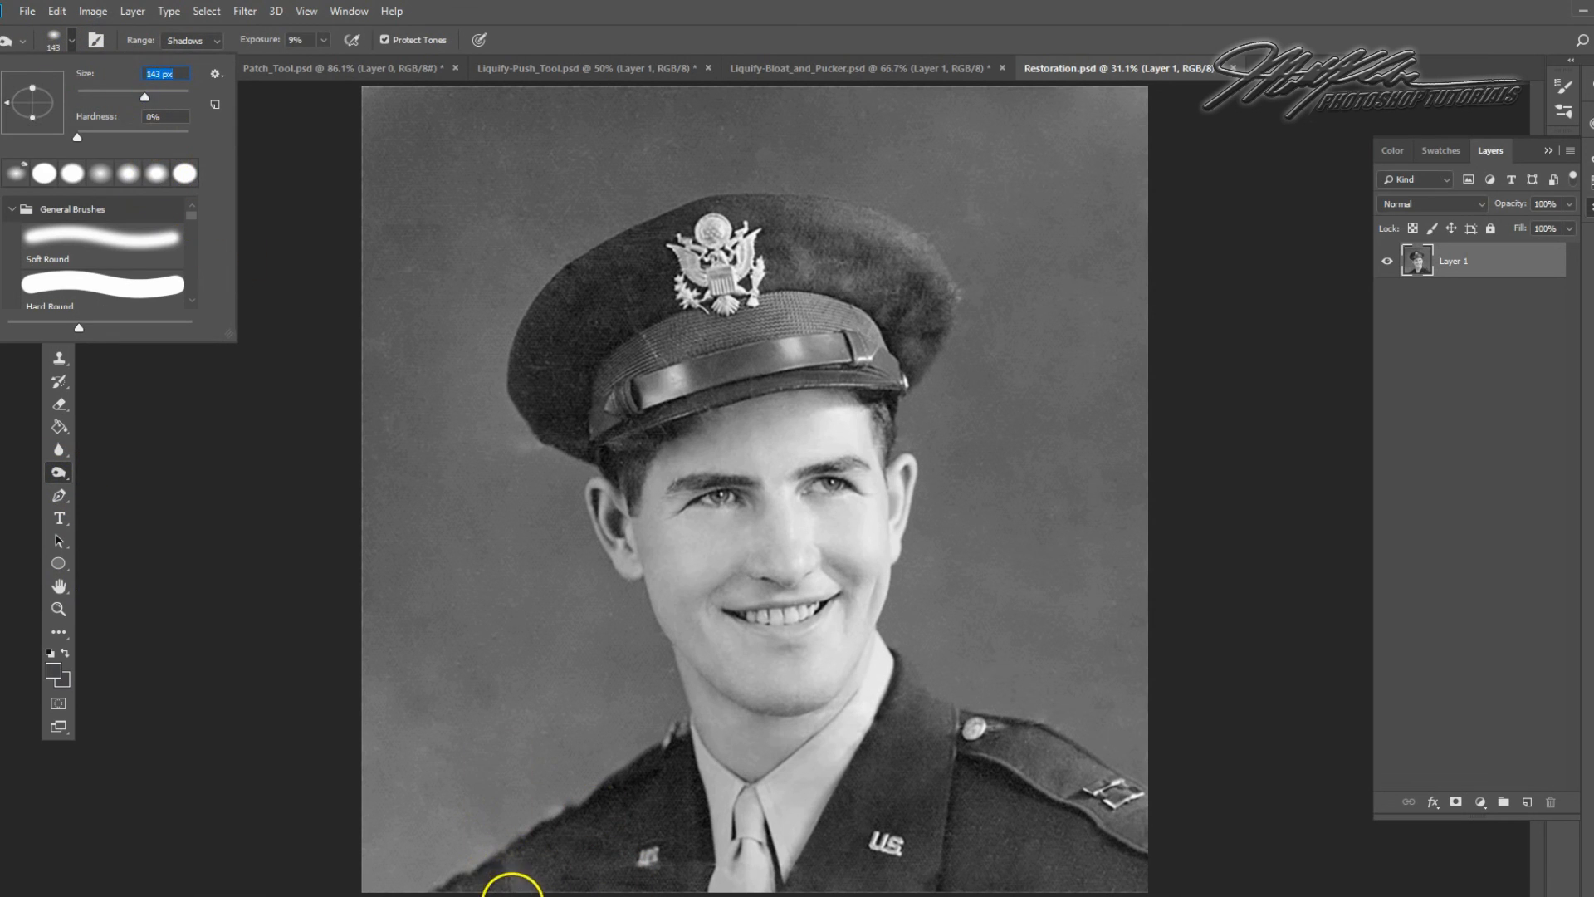
pyautogui.click(513, 868)
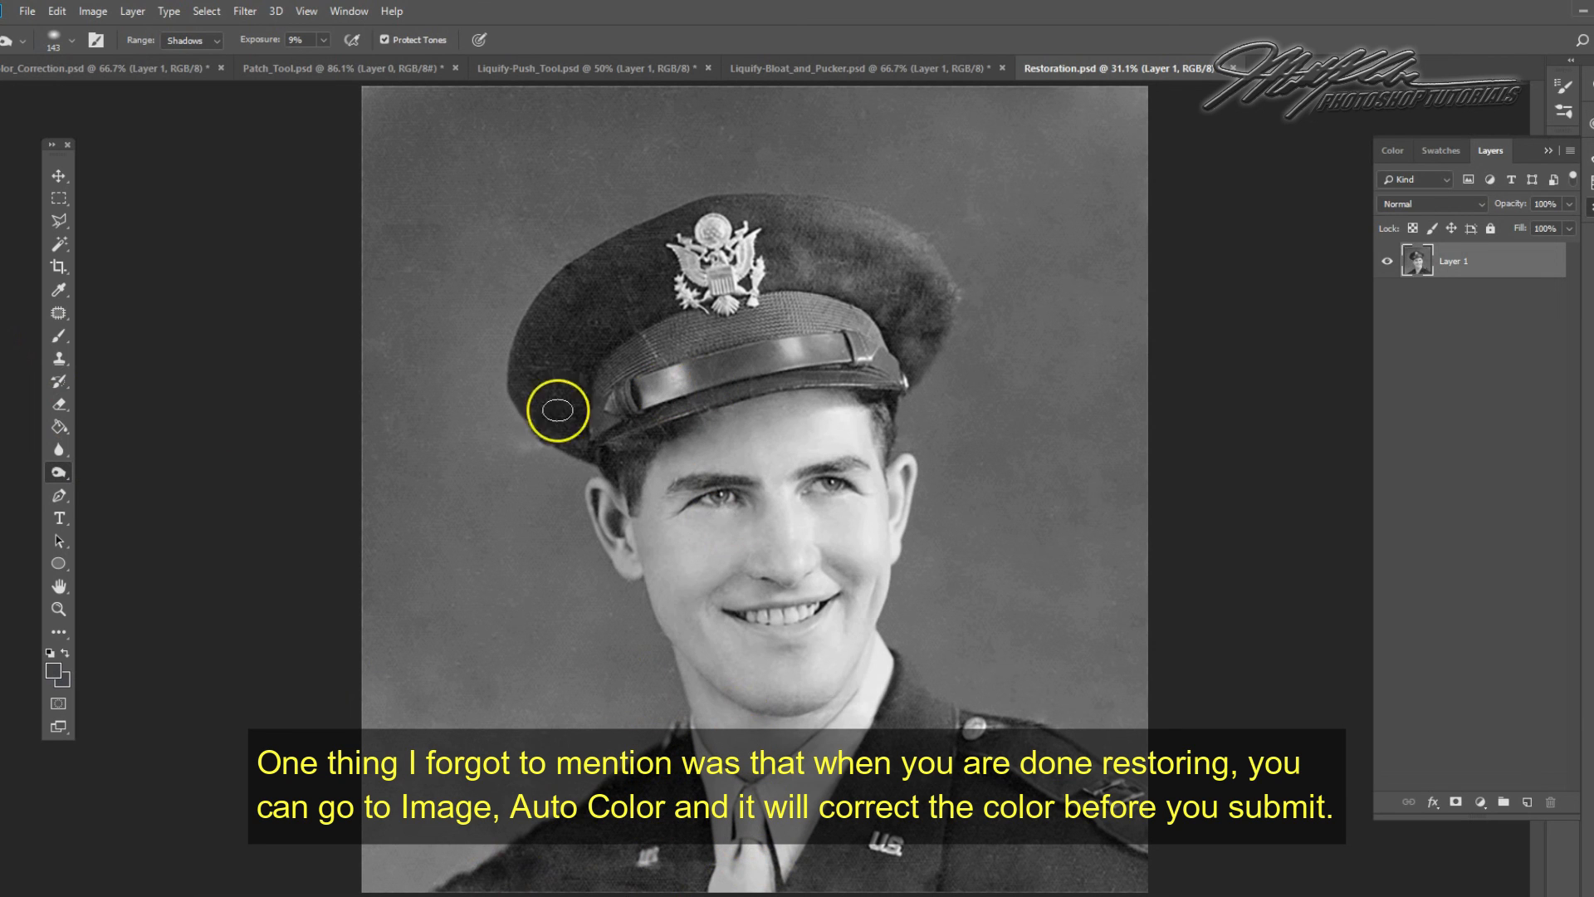
# Patch the scratch crossing the cap's woven band above the leather strap and fit the whole portrait on screen
pyautogui.click(58, 608)
pyautogui.moveTo(633, 331); pyautogui.dragTo(722, 434)
pyautogui.click(60, 312)
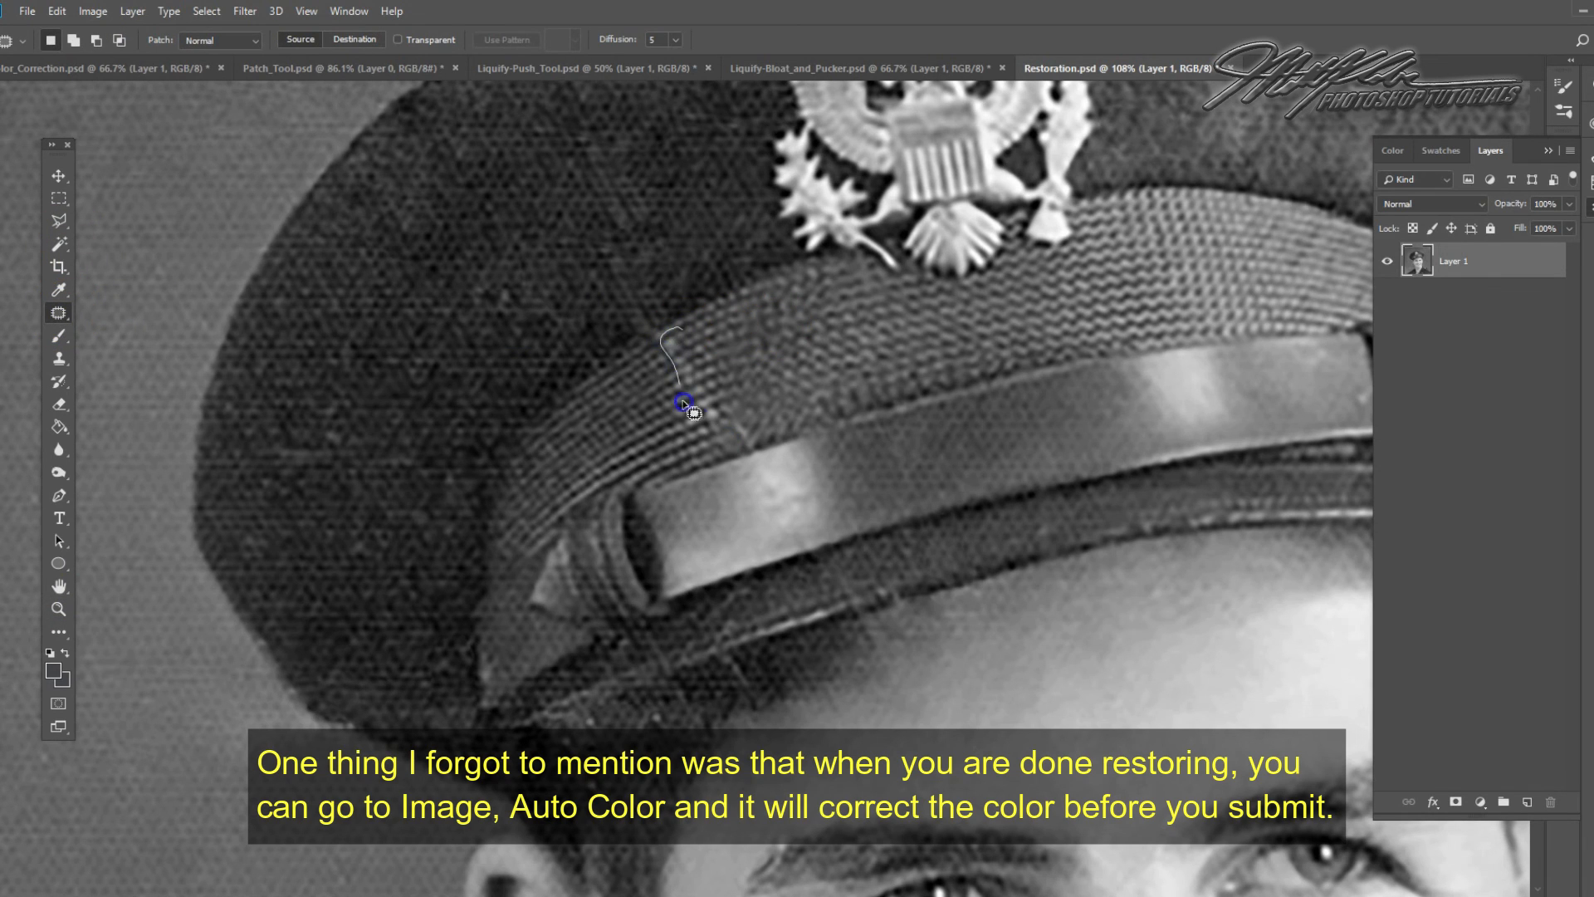
pyautogui.moveTo(716, 389); pyautogui.dragTo(687, 334)
pyautogui.moveTo(697, 379); pyautogui.dragTo(664, 398)
pyautogui.click(751, 361)
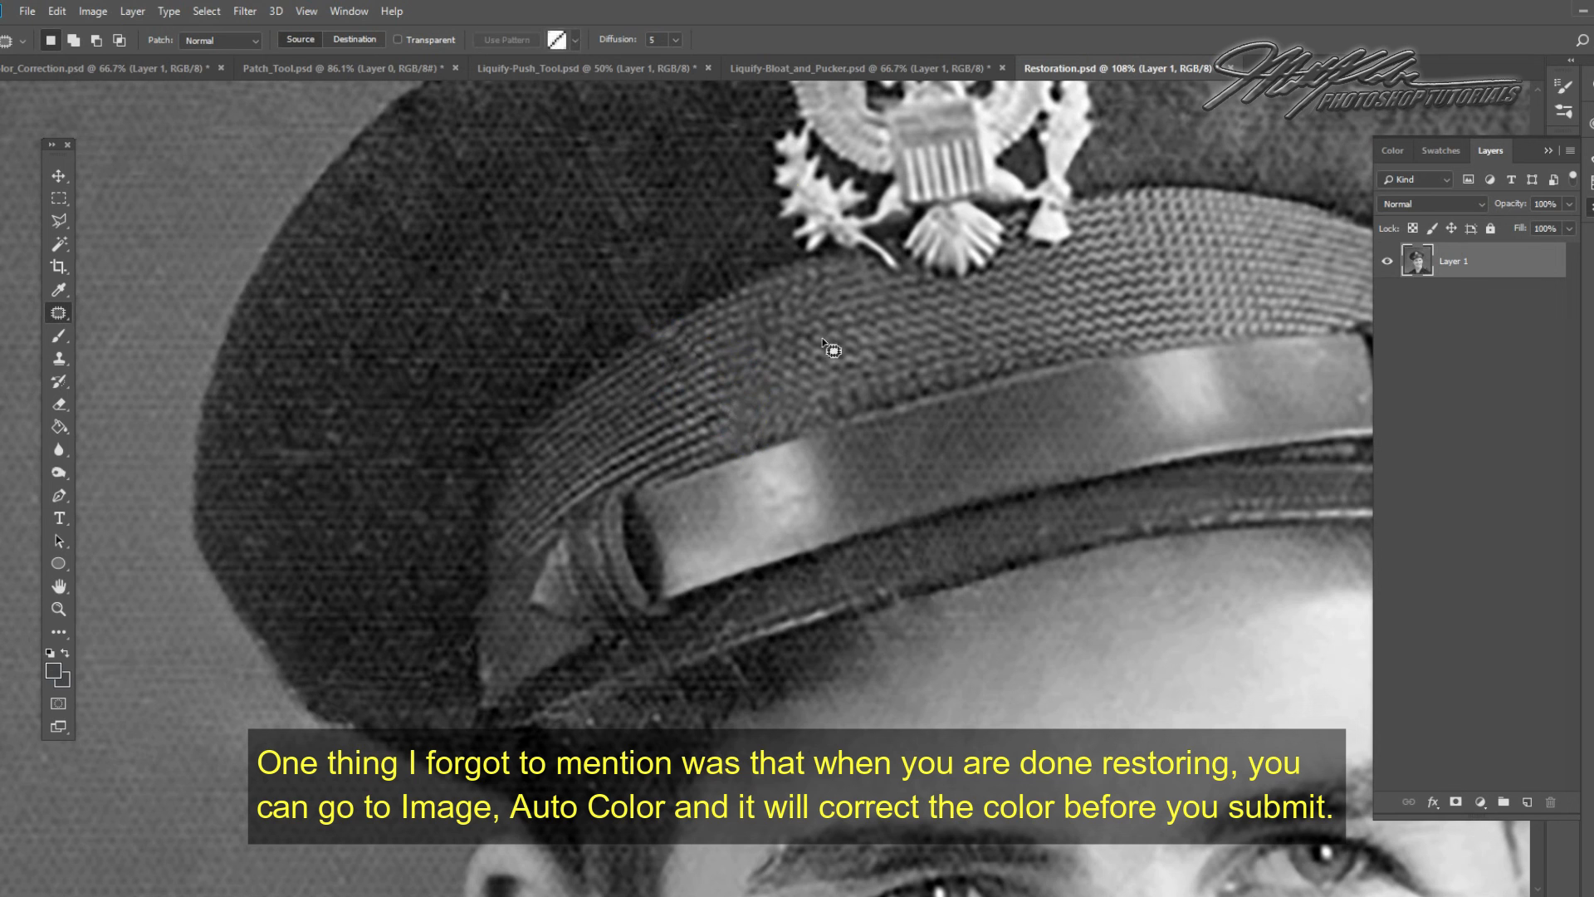
pyautogui.click(307, 11)
pyautogui.click(370, 166)
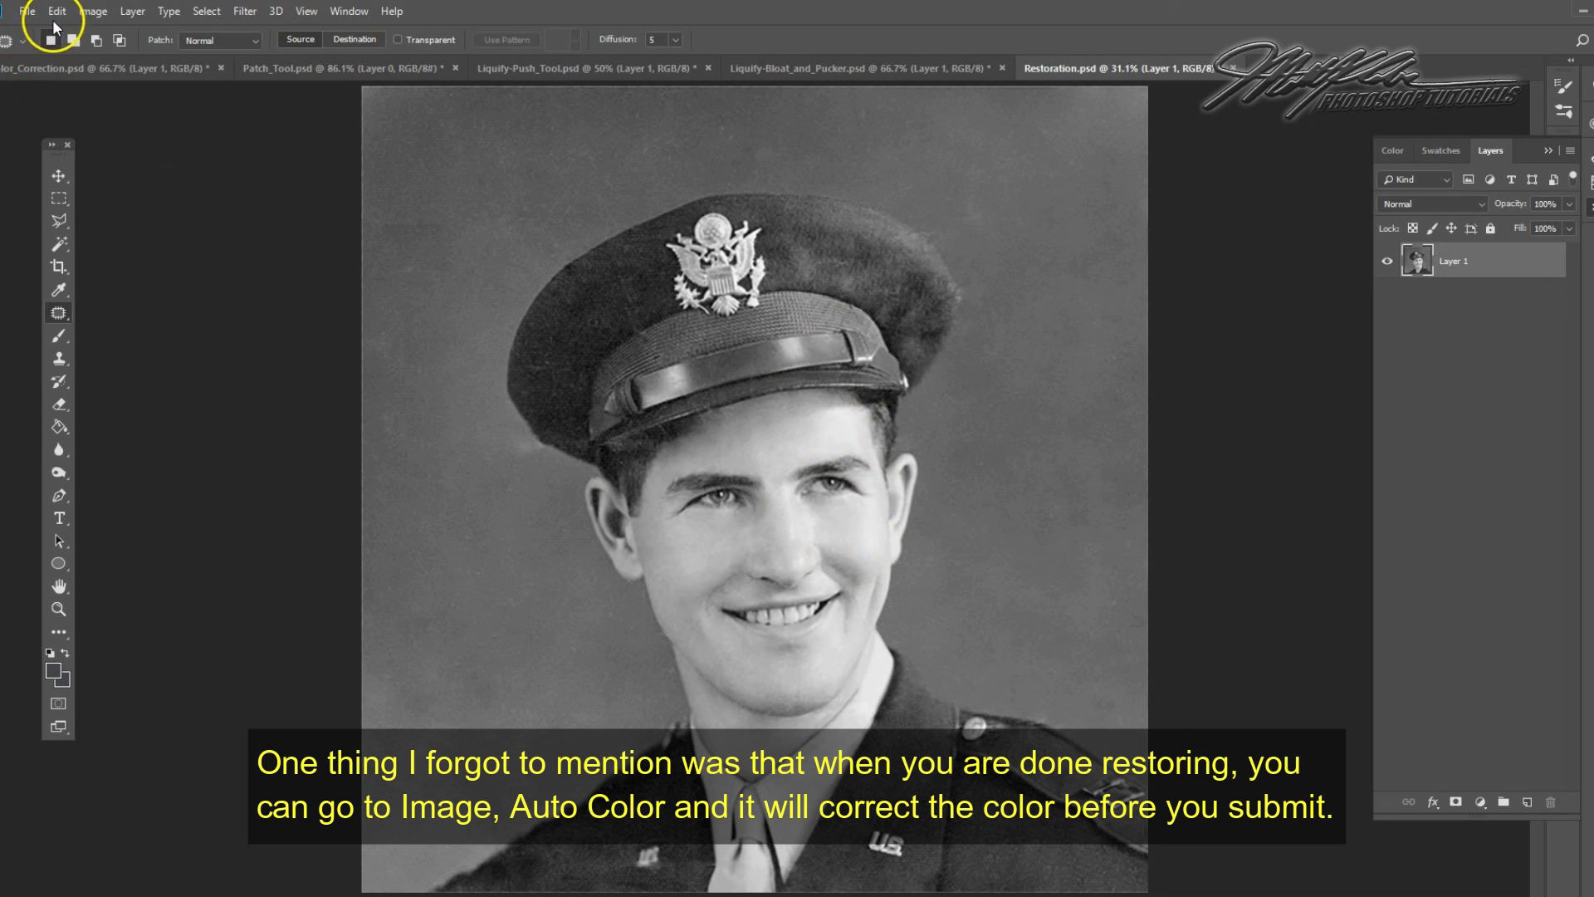
# Revert the portrait to its saved damaged version for comparison and undo the revert
pyautogui.click(27, 11)
pyautogui.click(63, 226)
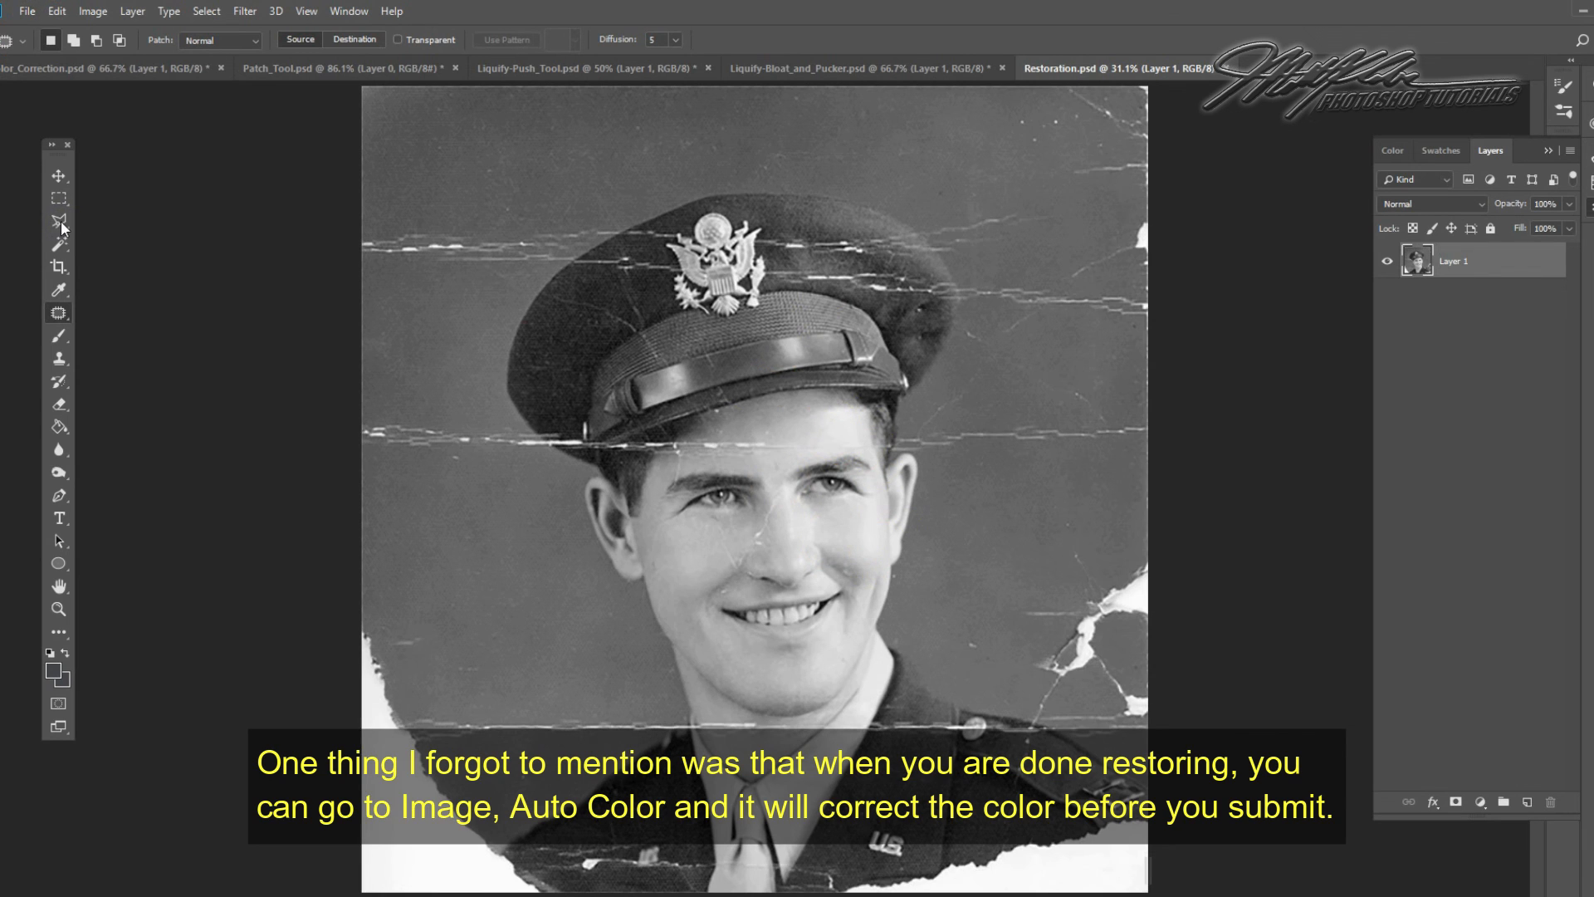
pyautogui.click(57, 11)
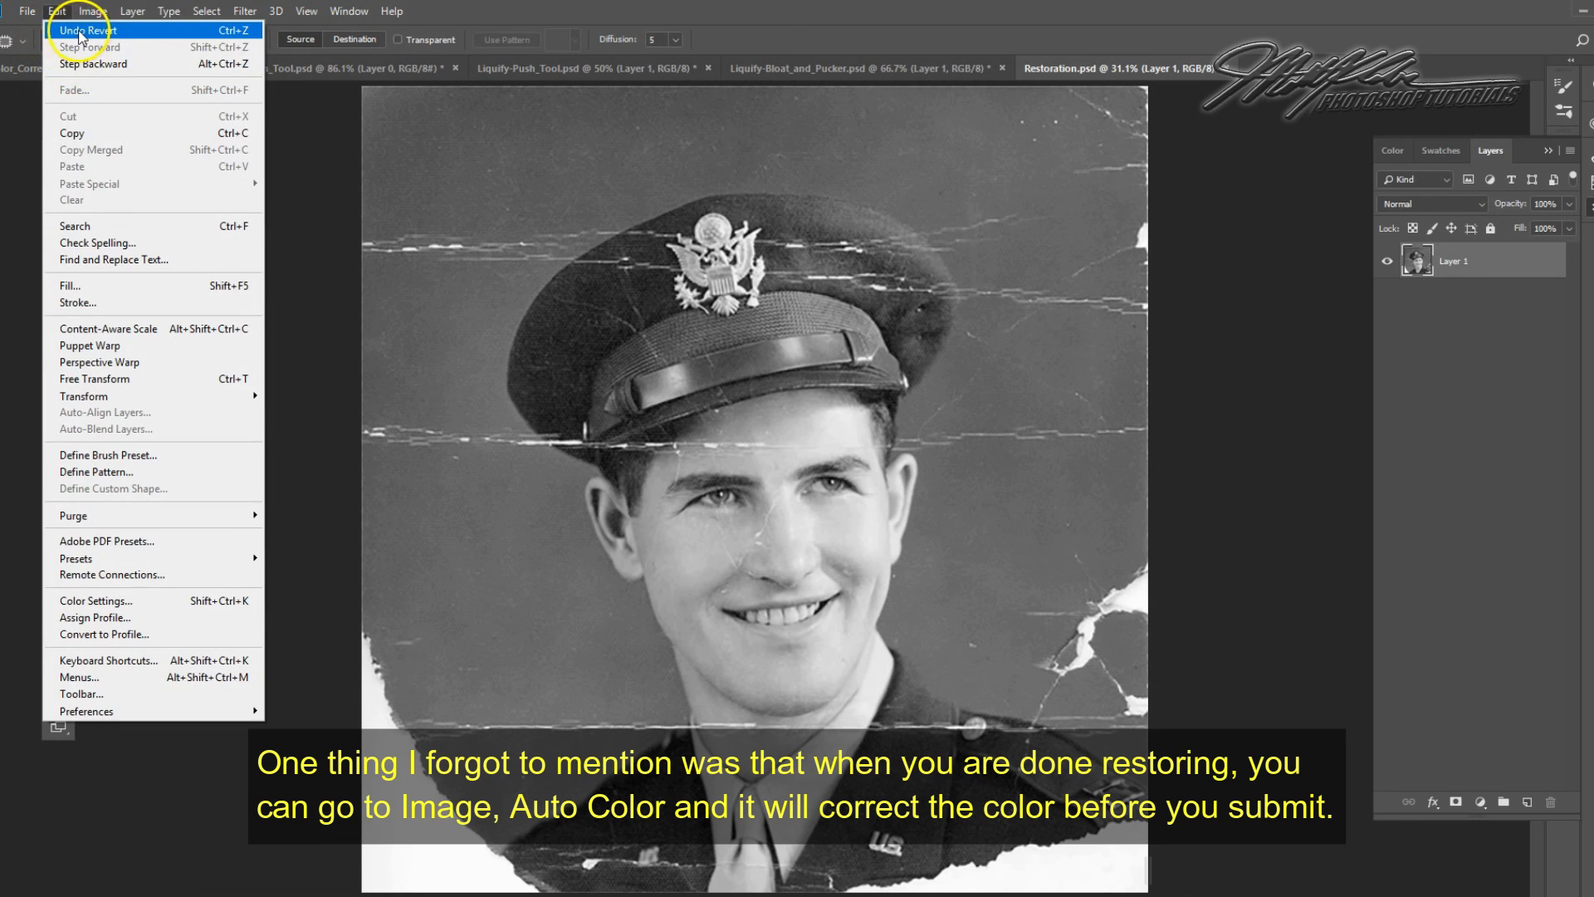
pyautogui.click(80, 31)
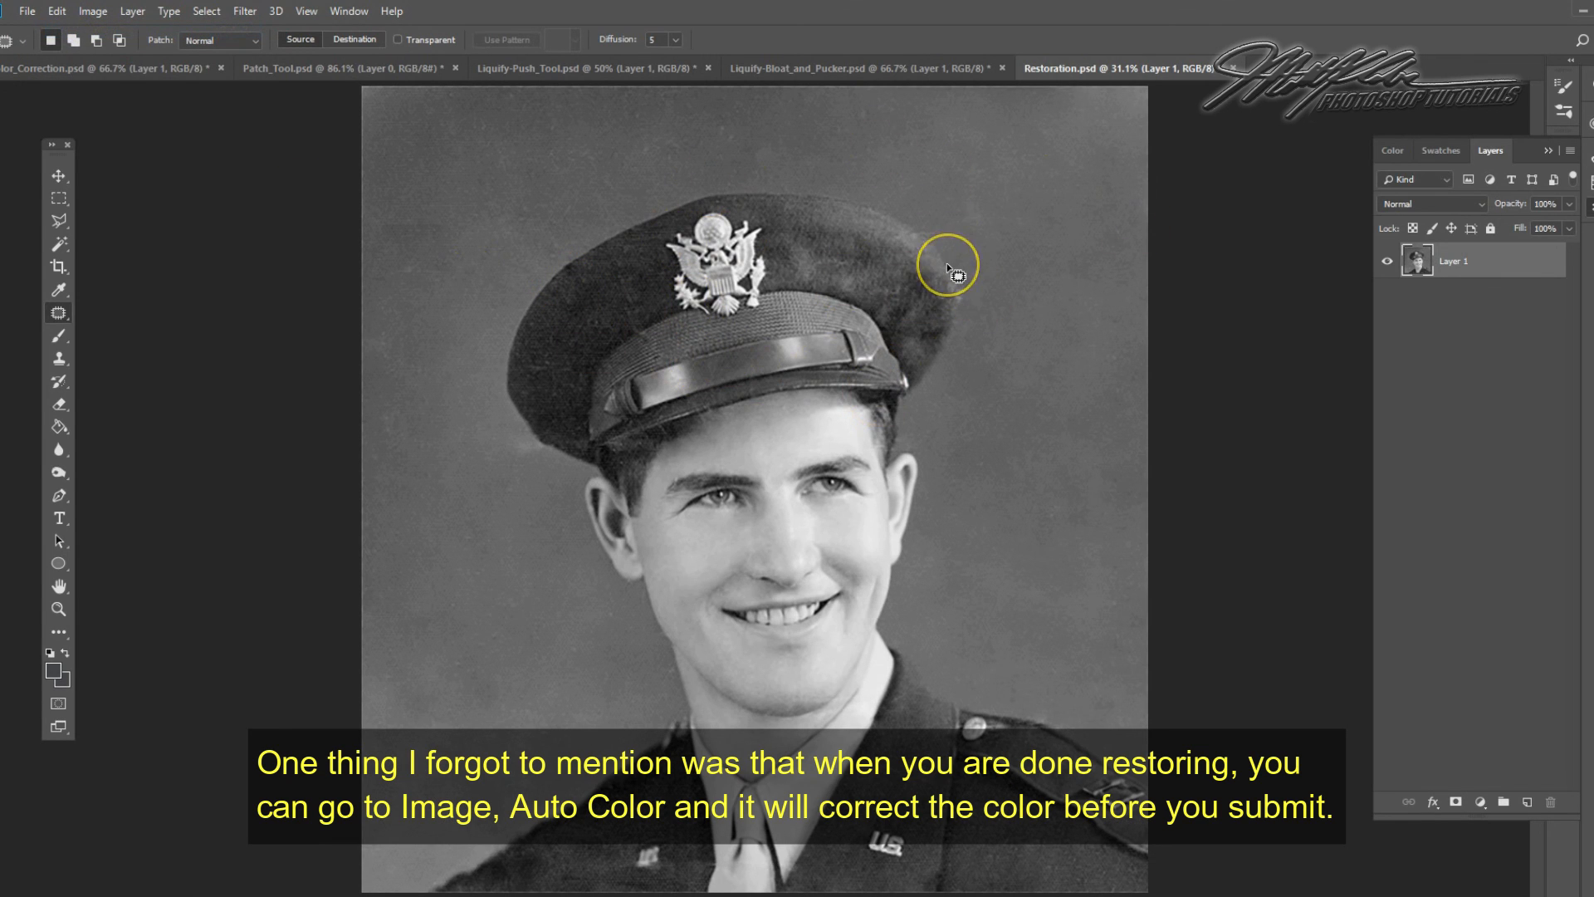
# Save the restored portrait as a JPEG named Restoration in the Downloads folder, accepting the JPEG options
pyautogui.click(27, 11)
pyautogui.click(88, 206)
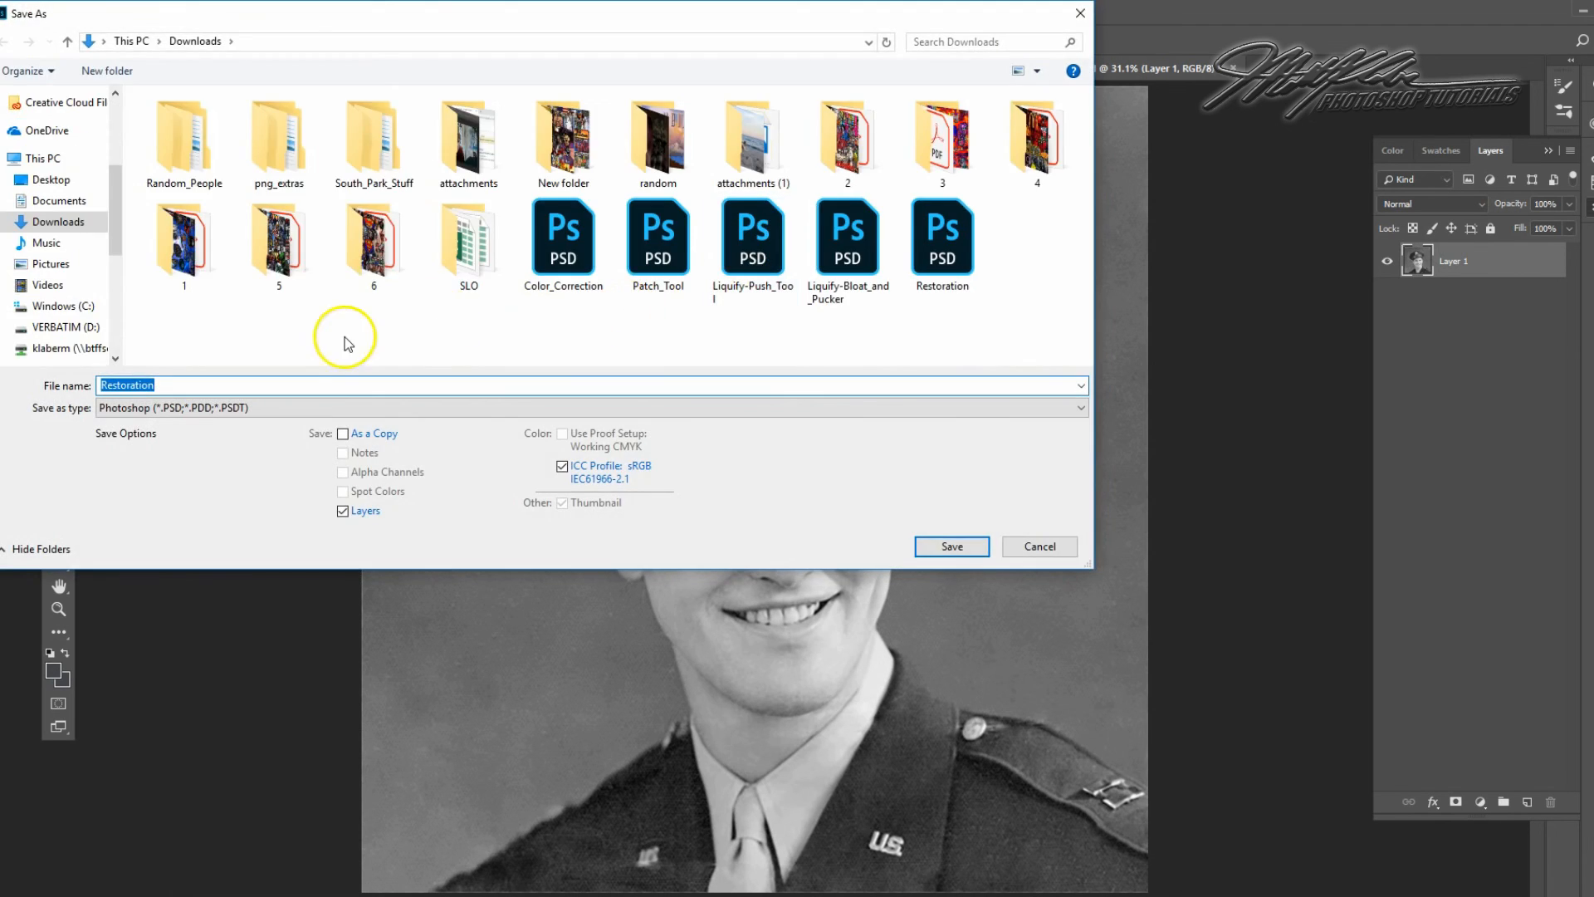
pyautogui.click(274, 407)
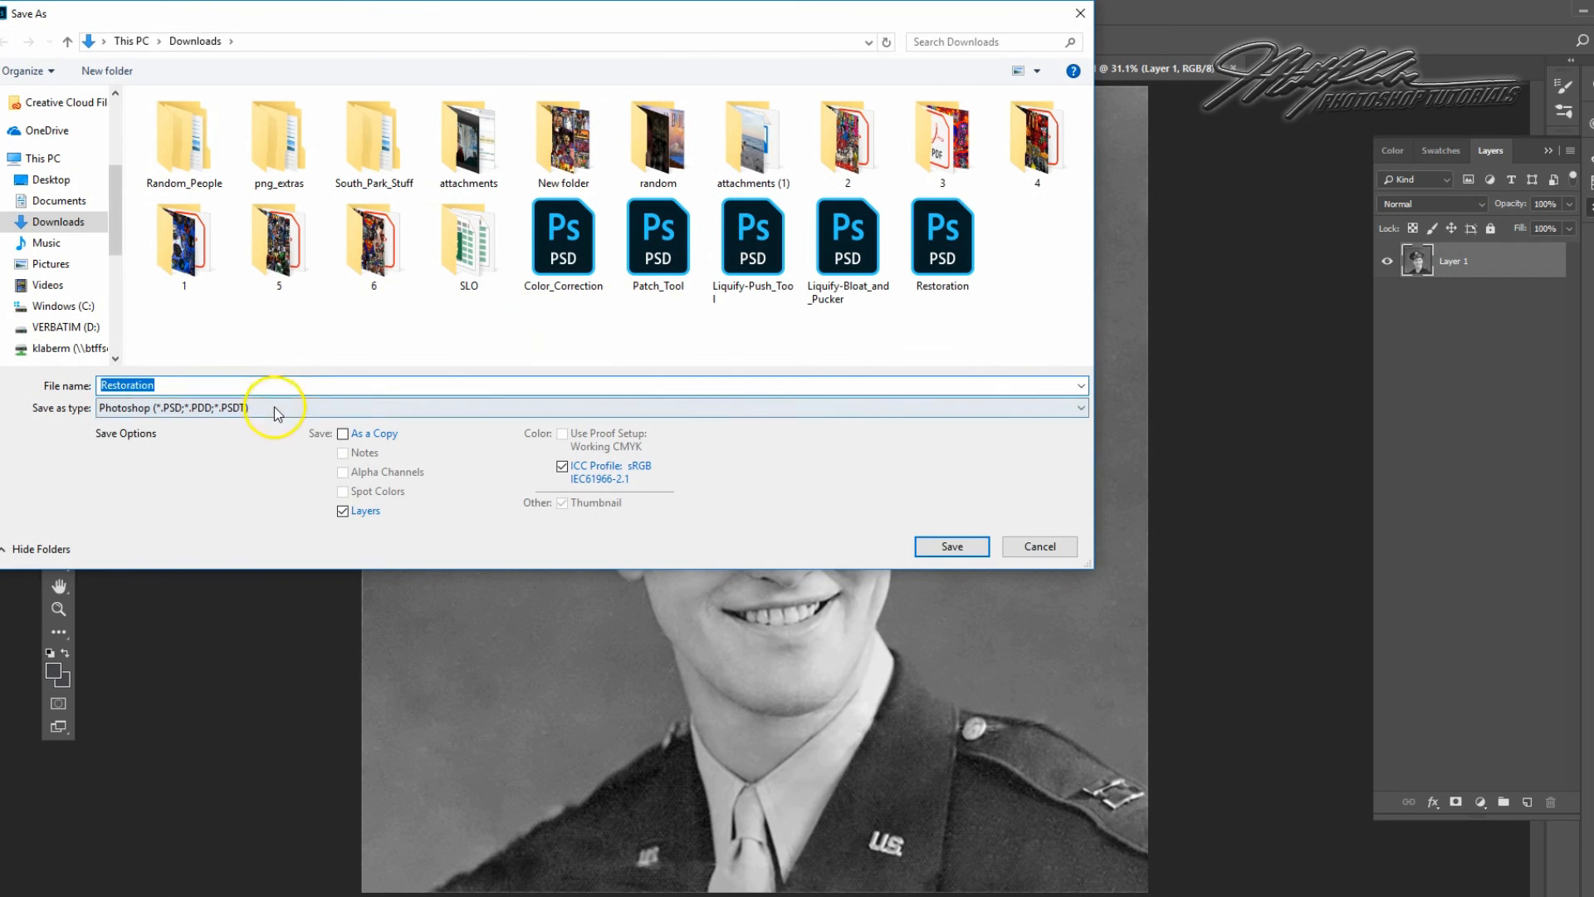
pyautogui.click(254, 536)
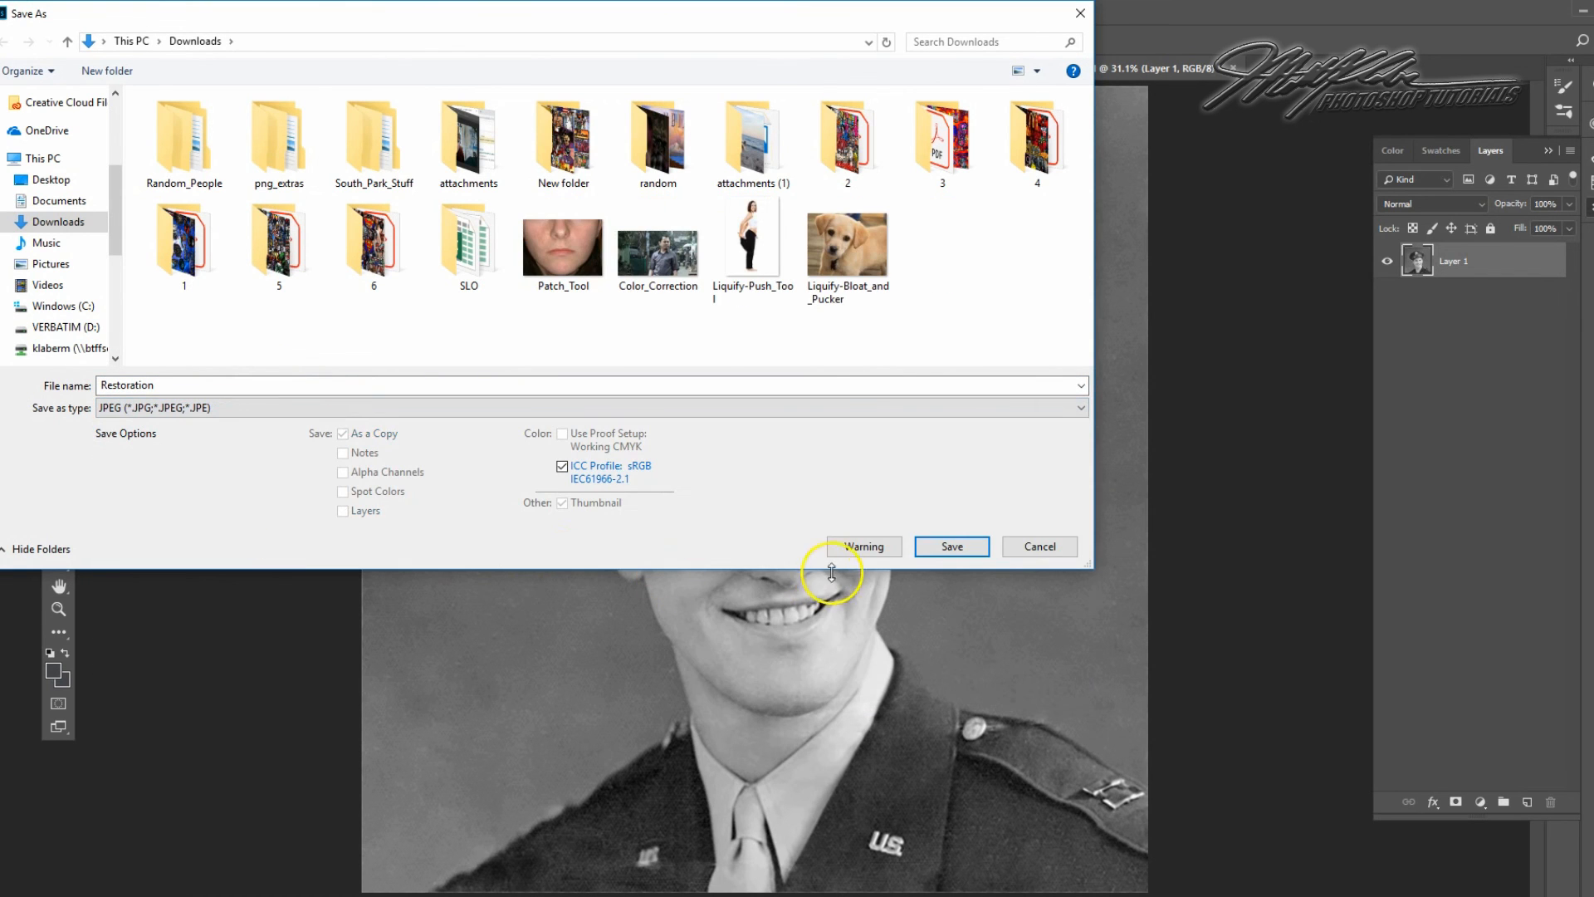
pyautogui.click(916, 555)
pyautogui.click(918, 230)
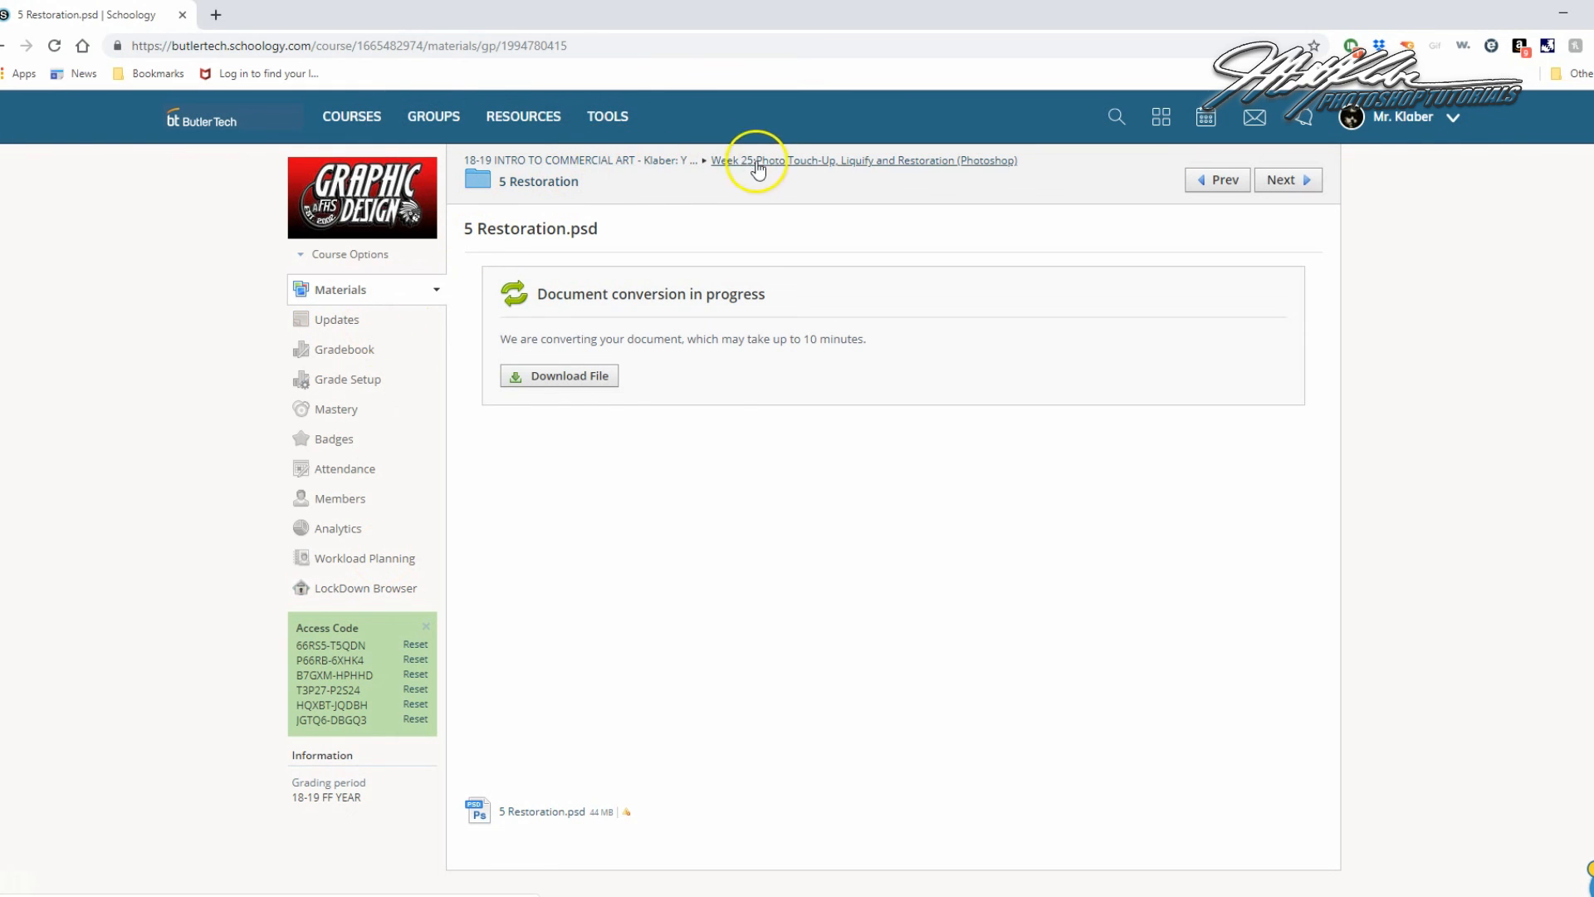
# Switch to Schoology in the browser and review the Week 25 course folder, its Resources and the 1 Color Correction folder
pyautogui.click(5, 46)
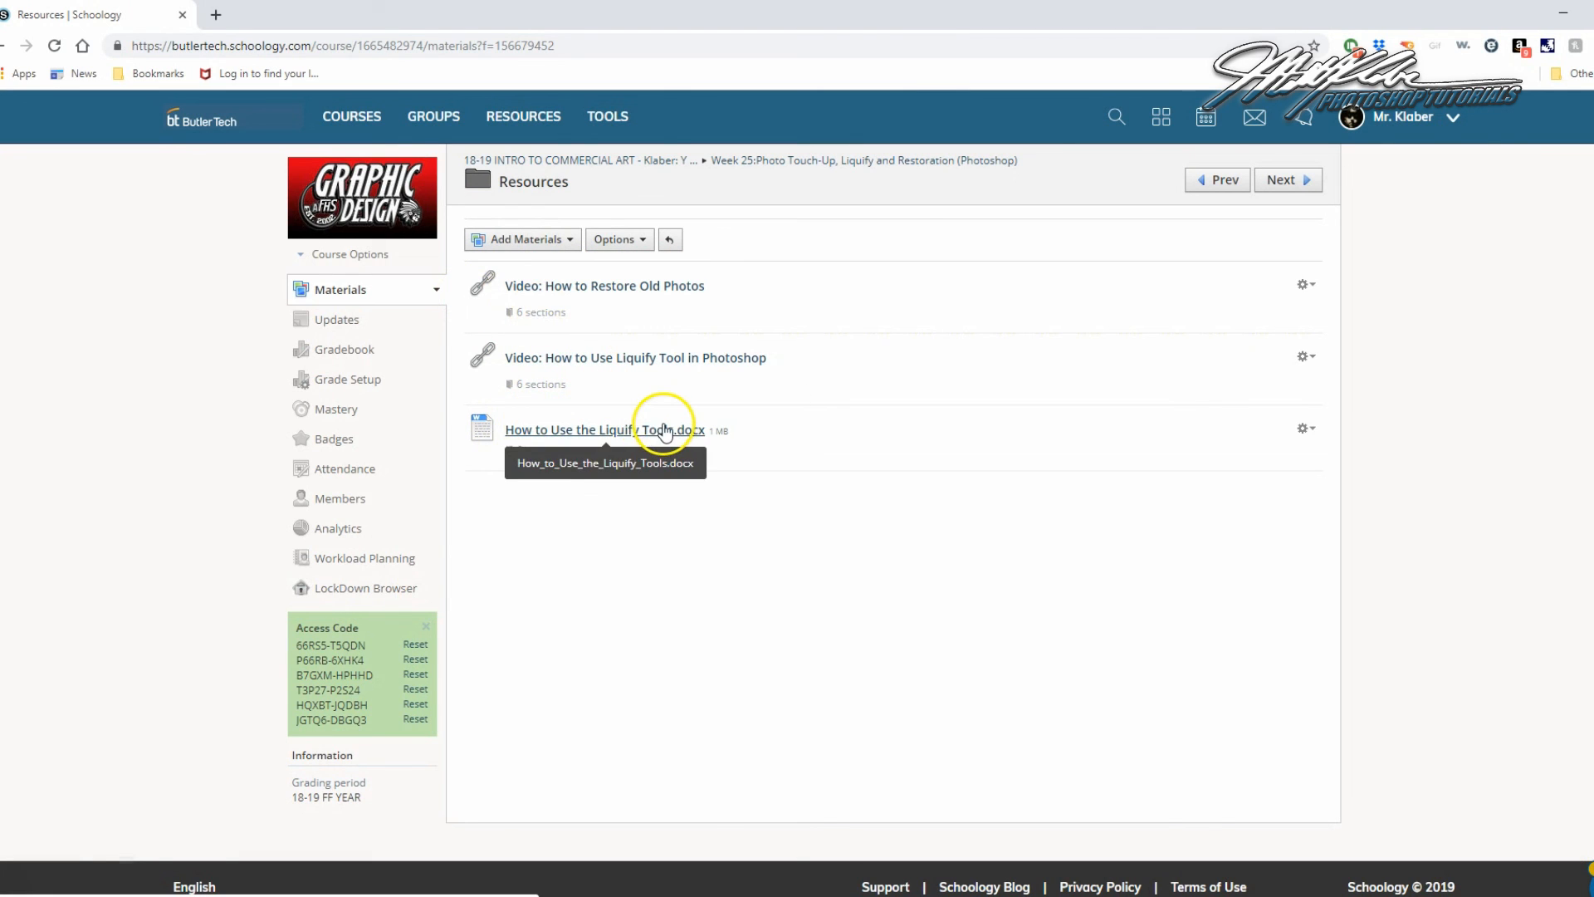
pyautogui.click(2, 48)
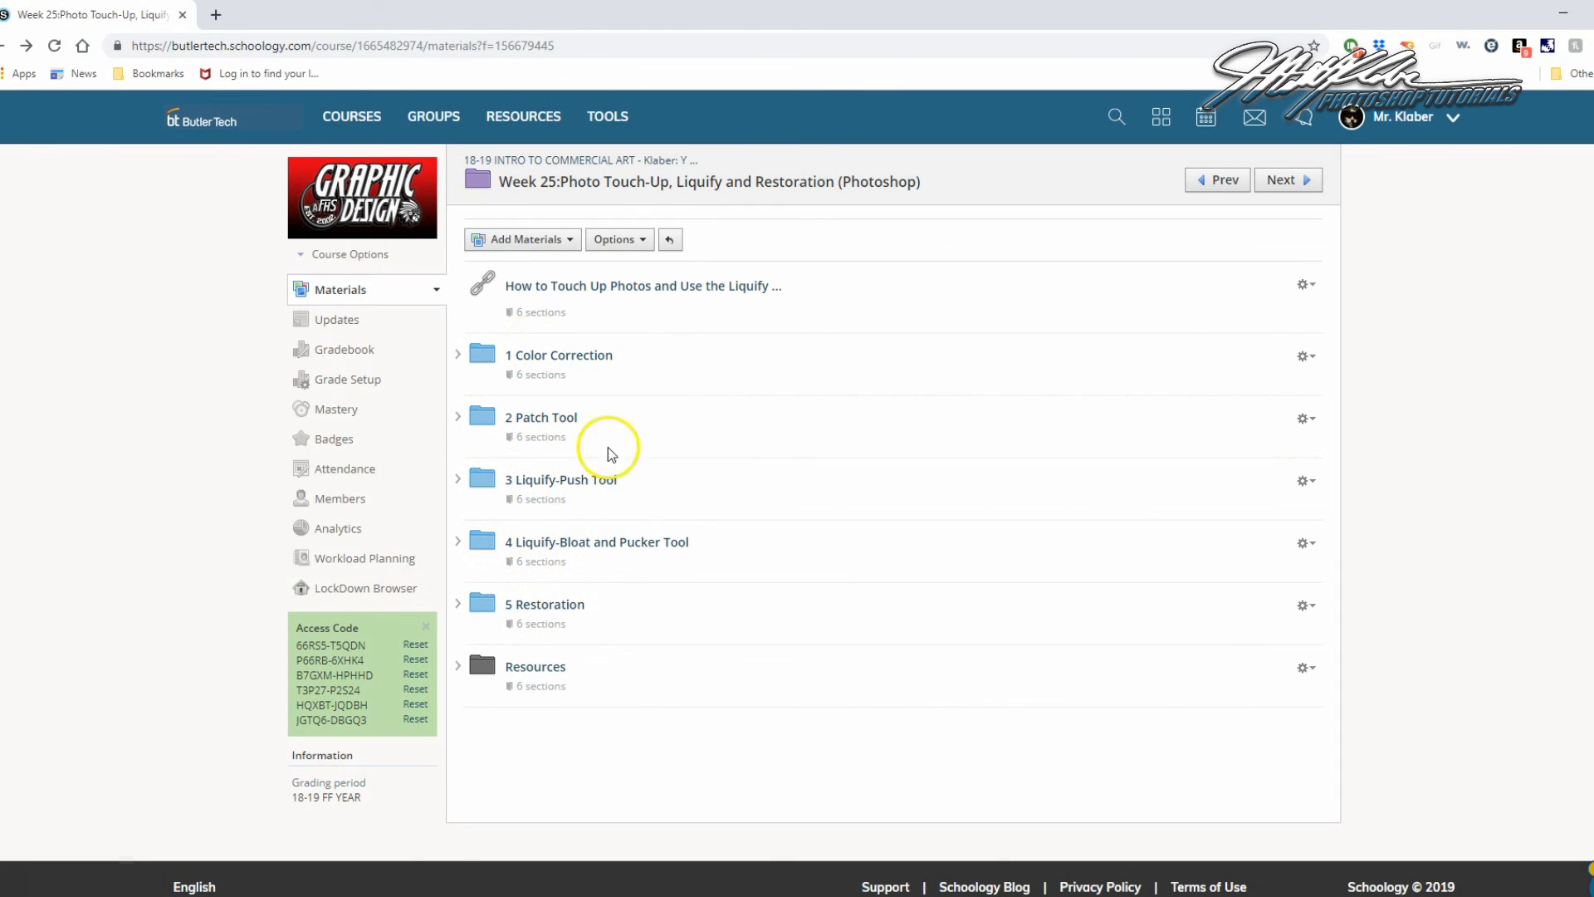
pyautogui.click(546, 364)
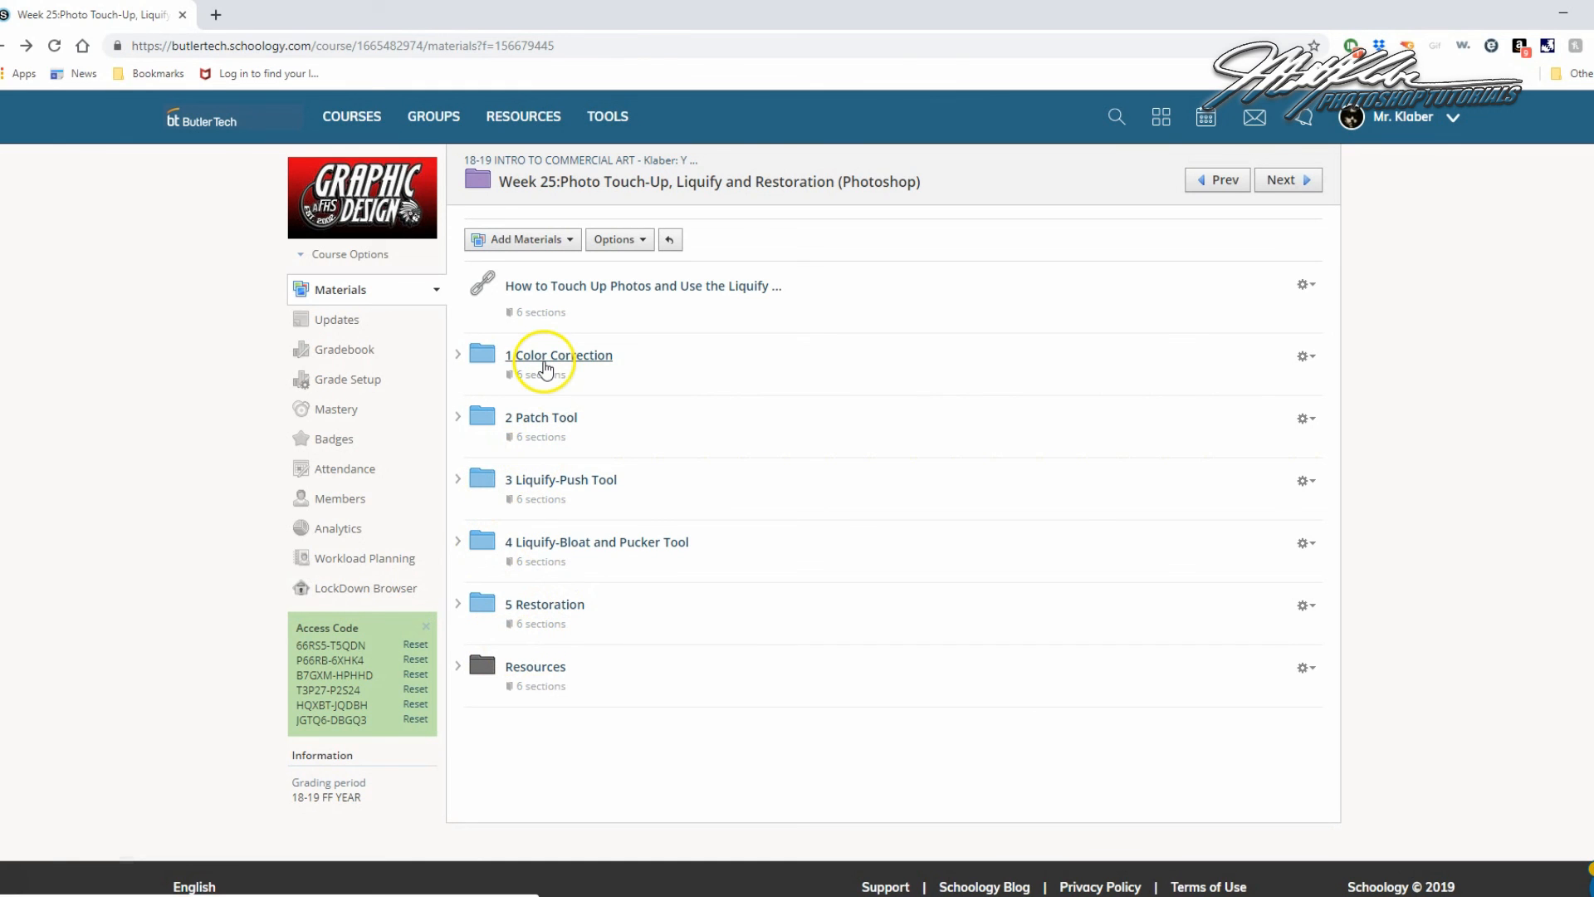